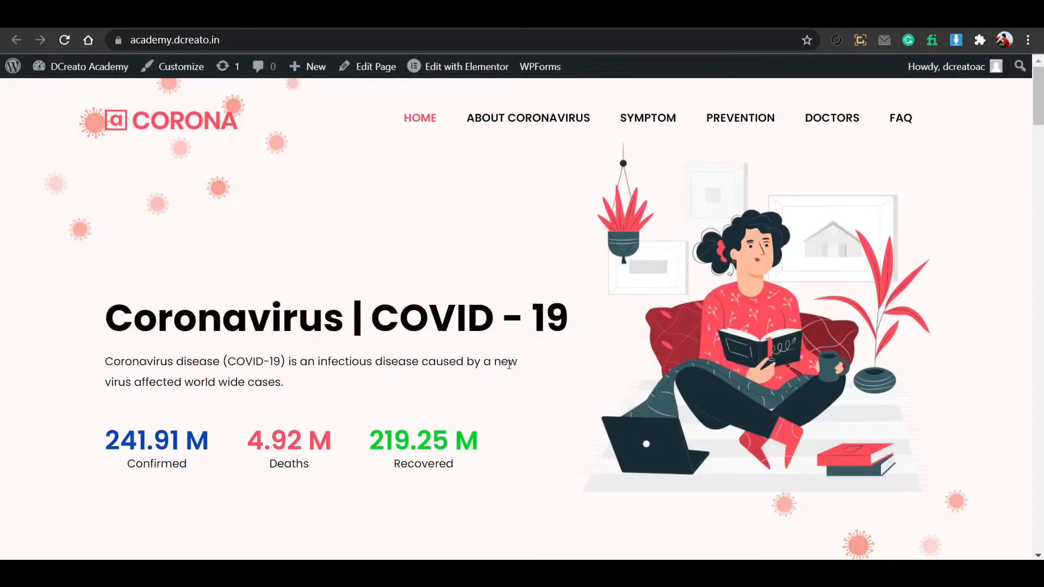
Look through the home page from the hero section to the Frequently Asked Questions, and return to its beginning.
scroll(522, 362, "down", 3)
scroll(536, 326, "up", 3)
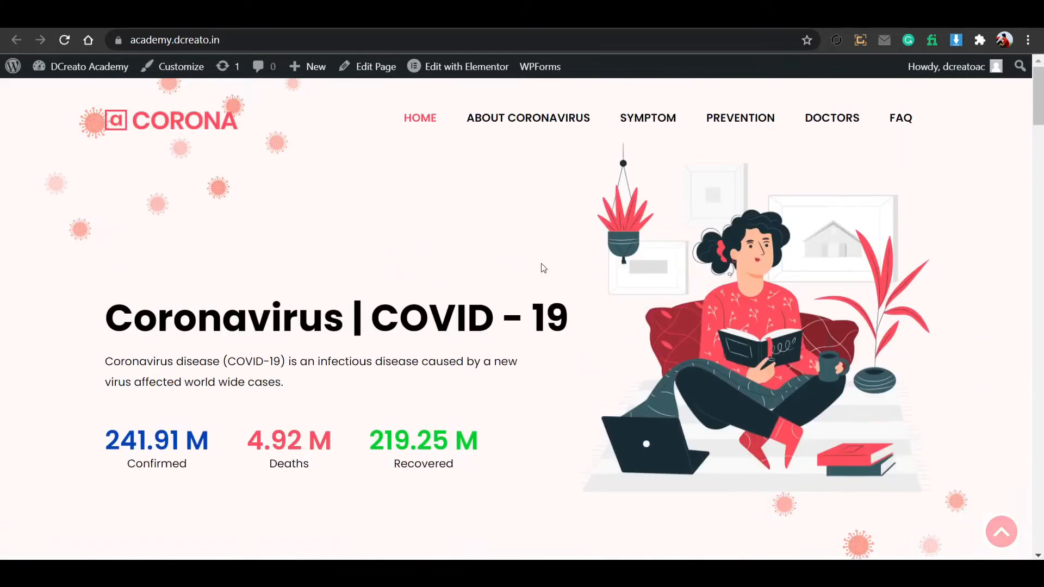
scroll(511, 256, "down", 20)
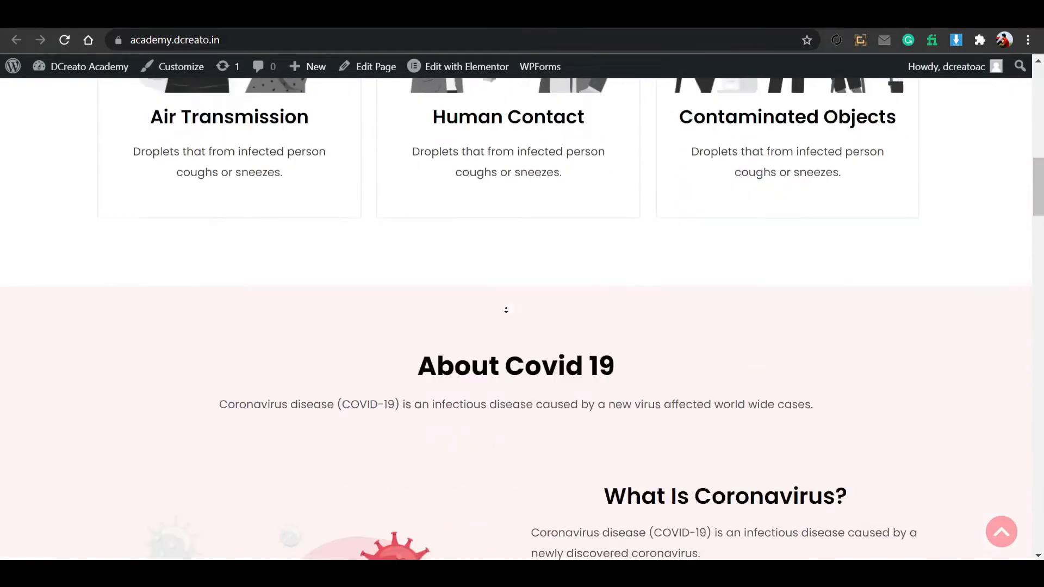
scroll(510, 300, "down", 20)
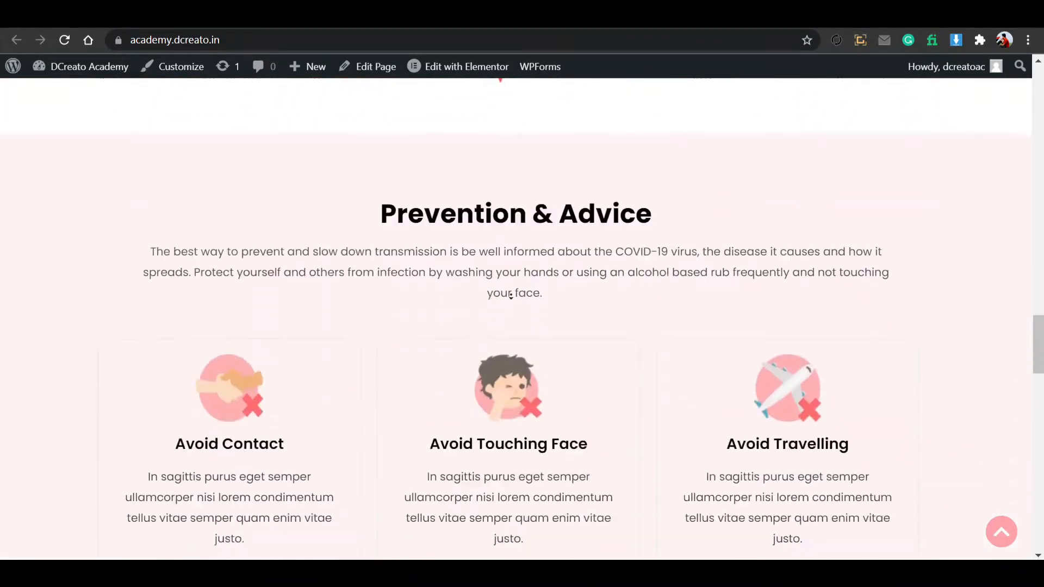
scroll(511, 297, "down", 13)
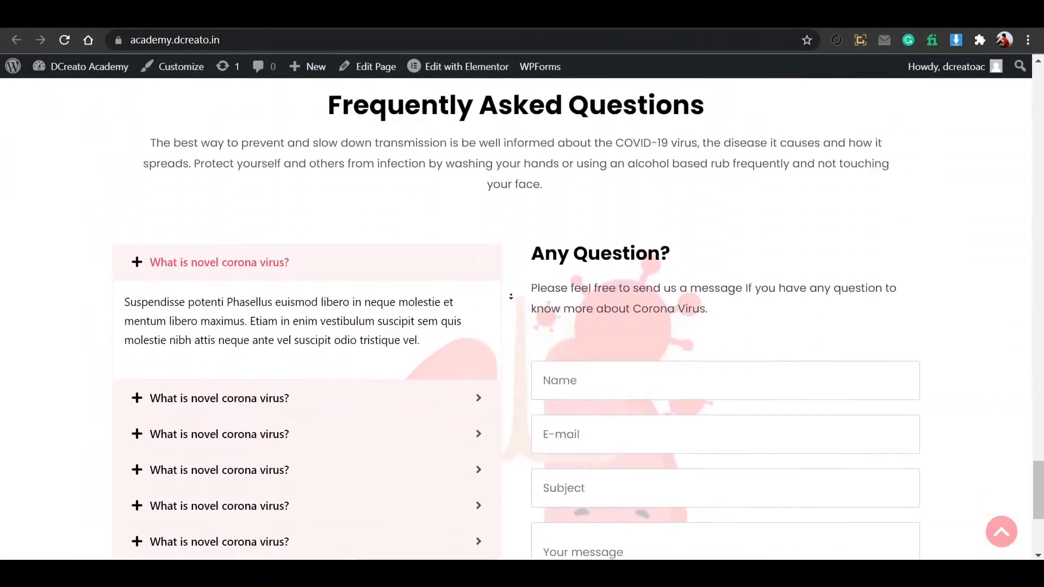
left_click(1001, 531)
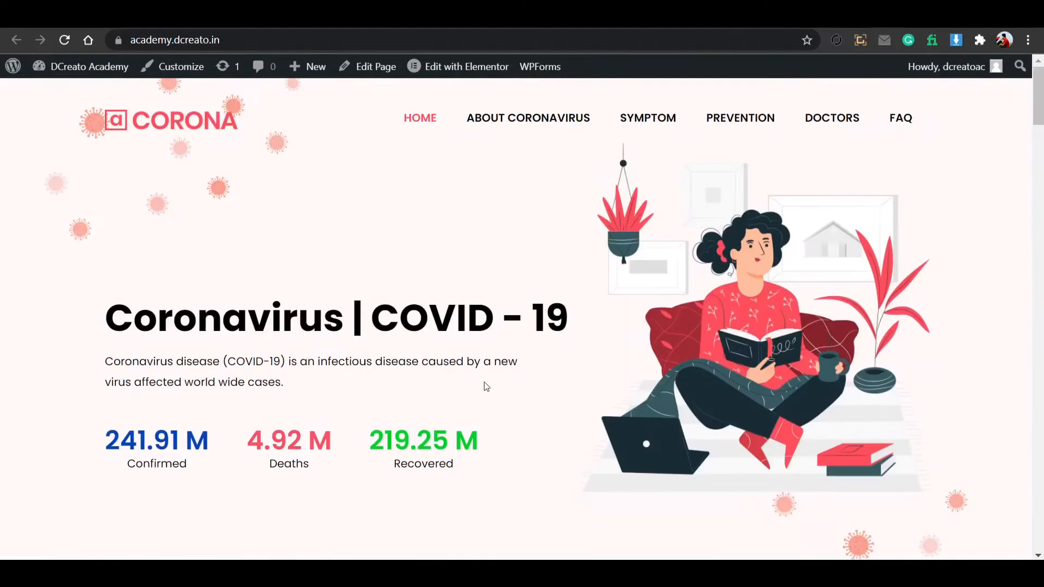
Try the site navigation links for About Coronavirus, Symptom and Prevention, returning to the beginning of the page.
left_click(523, 116)
scroll(604, 249, "up", 10)
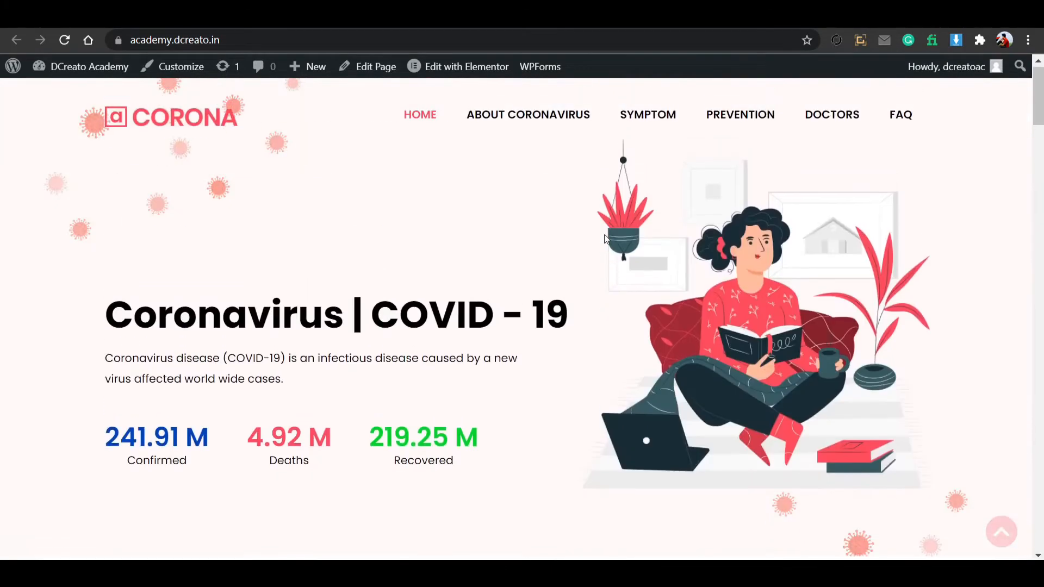
left_click(631, 125)
scroll(652, 283, "up", 15)
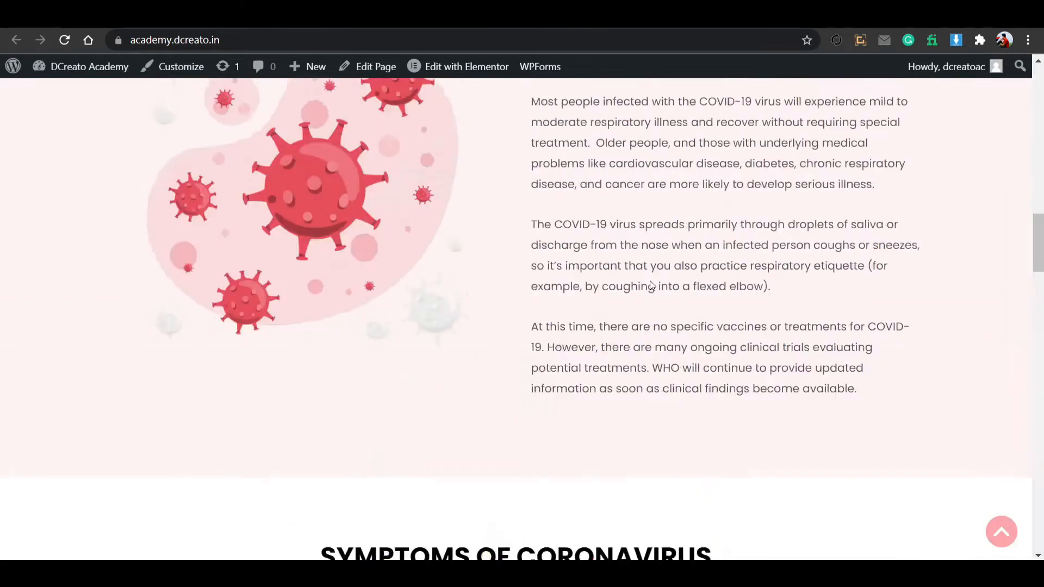
left_click(745, 118)
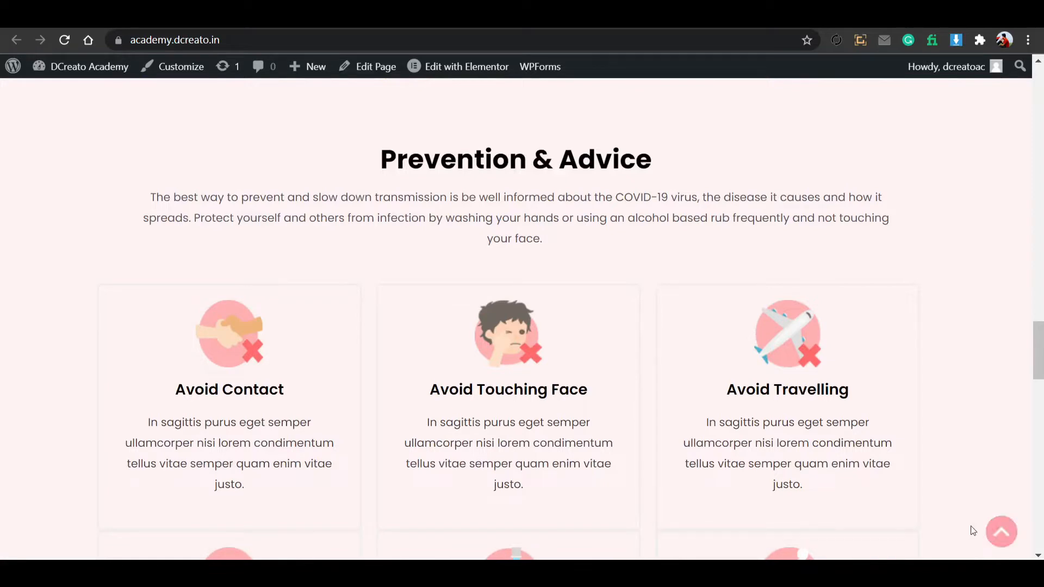
left_click(1001, 531)
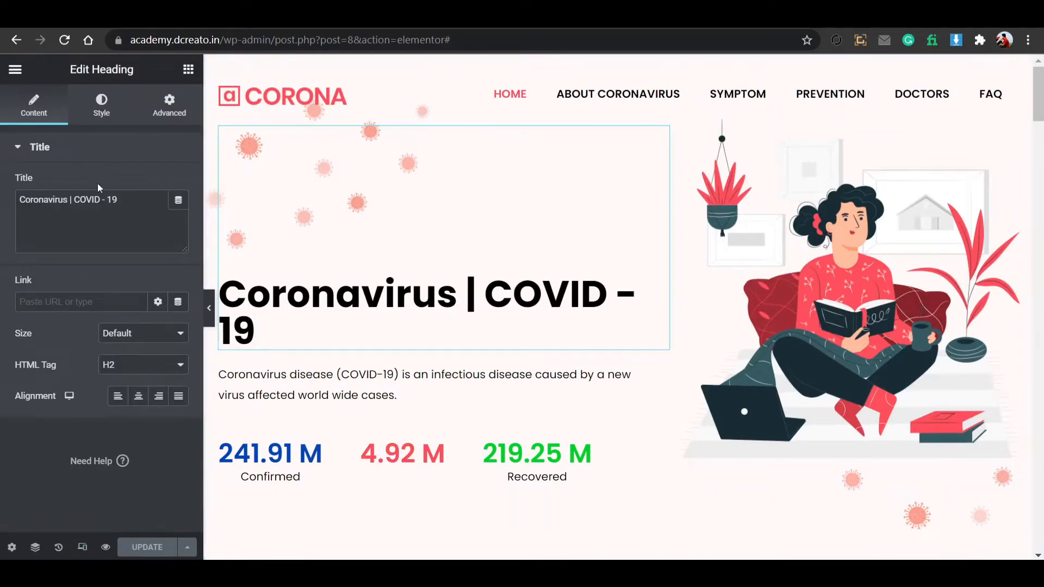
Replace the wording before "COVID - 19" in the hero heading's title with "hedaing".
left_click_drag(118, 200, 70, 205)
double_click(35, 205)
type("hedai")
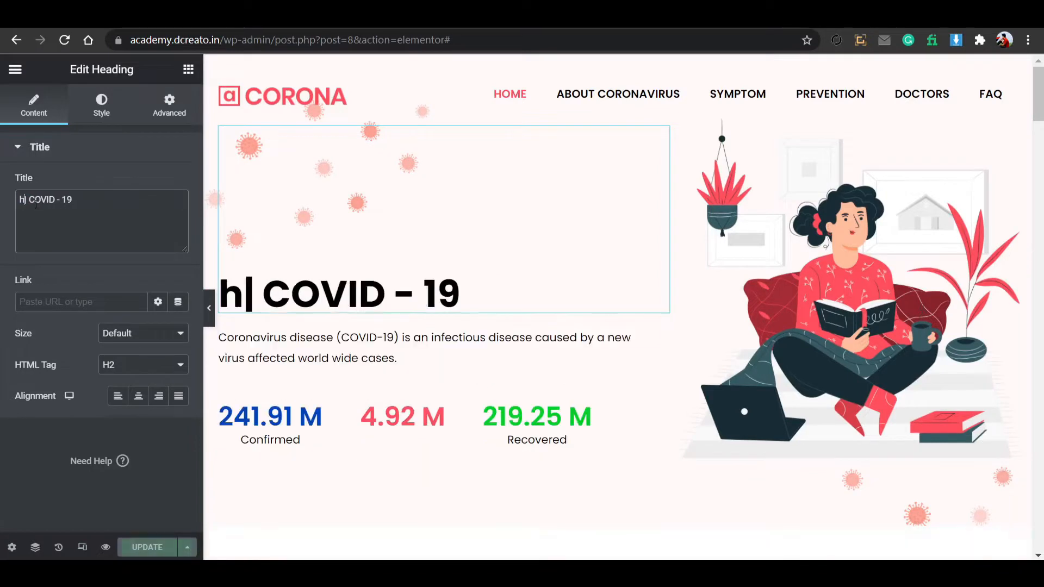
type("ng")
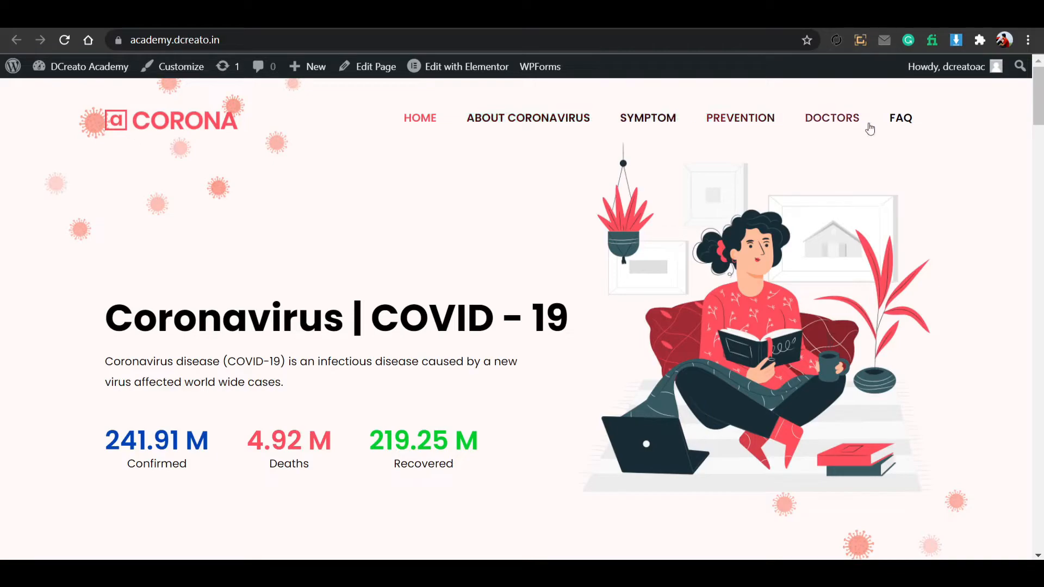
Visit the About Coronavirus section through the site navigation, return to the hero section and reload the page.
left_click(542, 129)
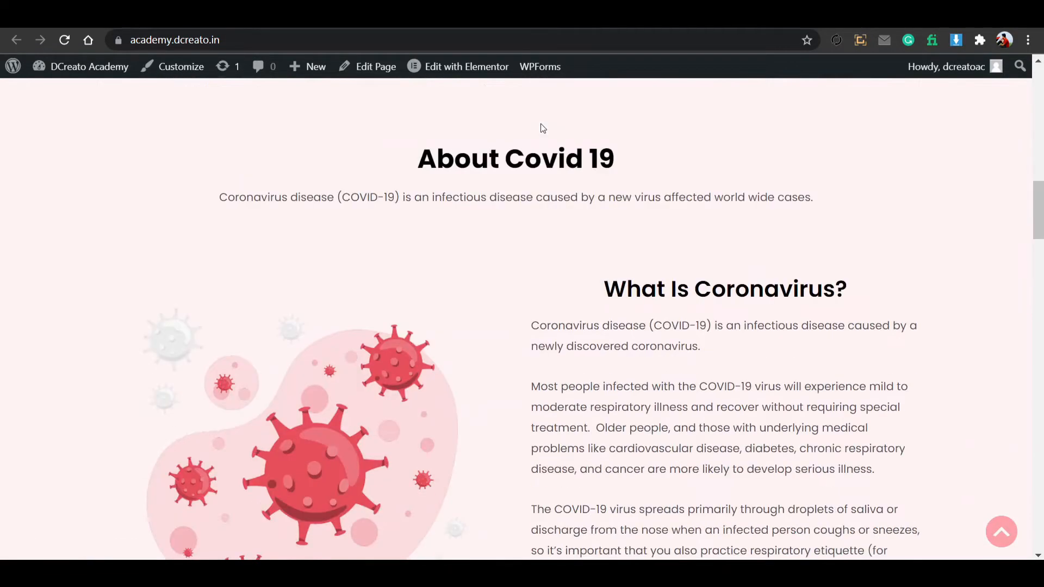
scroll(548, 359, "up", 15)
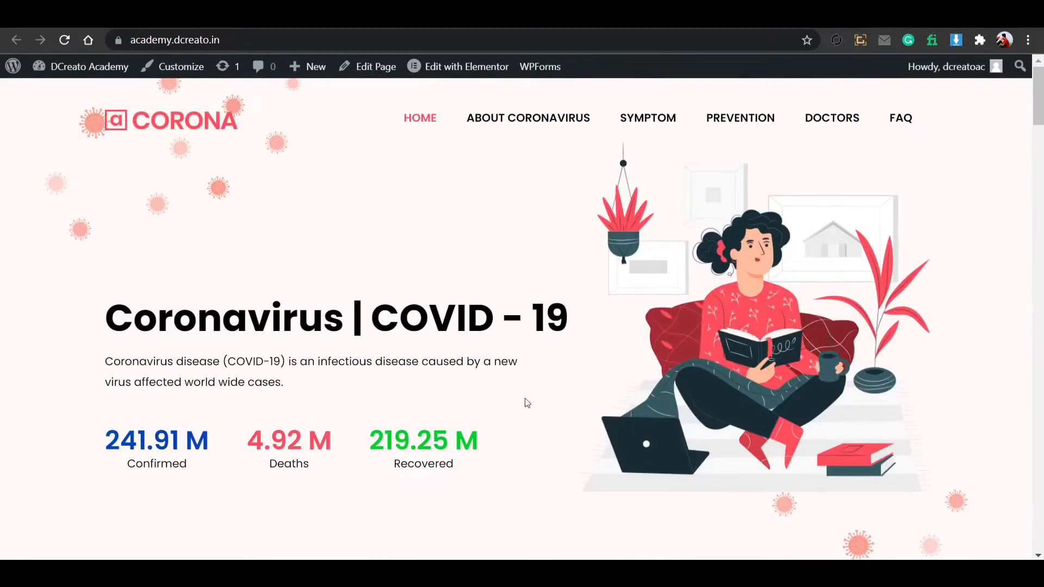
key("F5")
Examine the How Contagion Coronavirus cards and the About Covid 19 section with its illustration and text.
scroll(687, 452, "down", 10)
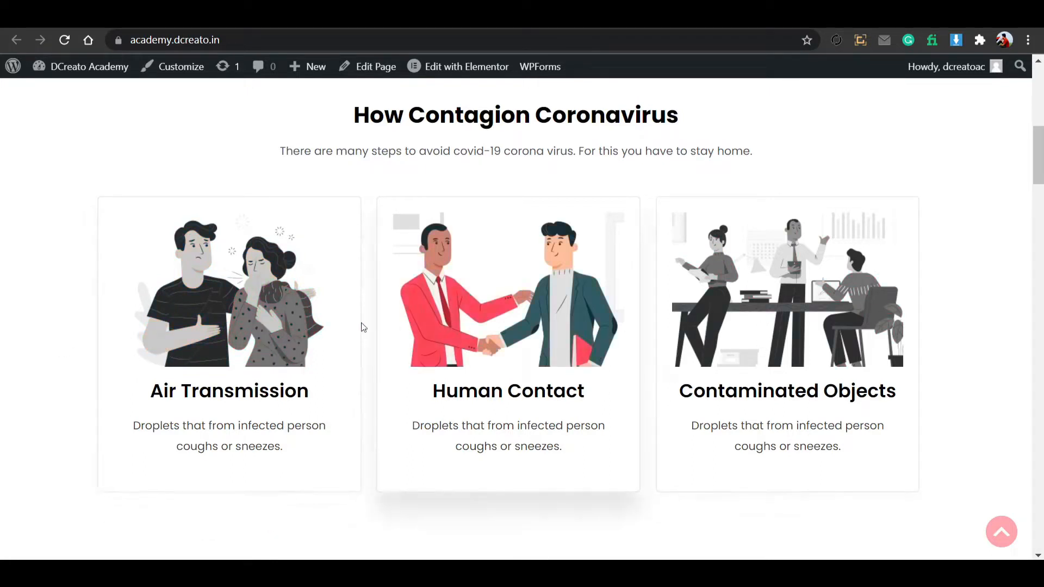
scroll(361, 326, "down", 10)
scroll(396, 283, "up", 3)
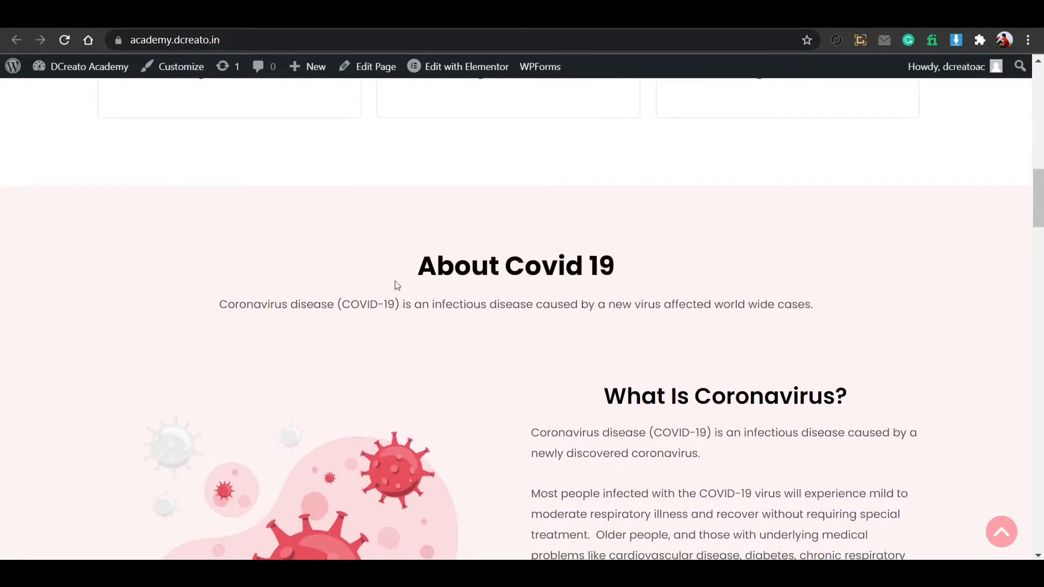
scroll(803, 307, "down", 4)
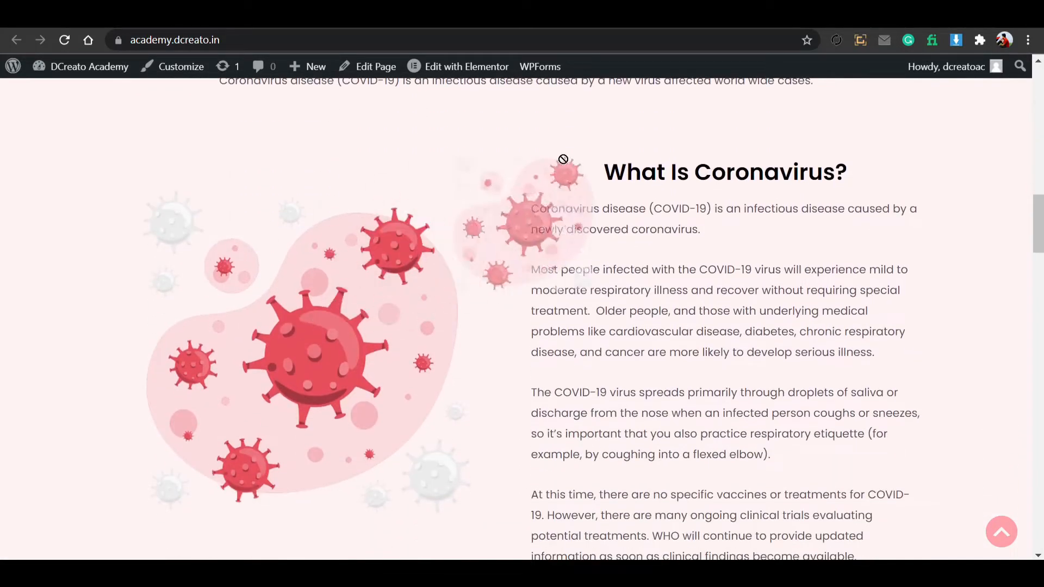
scroll(331, 349, "down", 10)
scroll(487, 309, "up", 5)
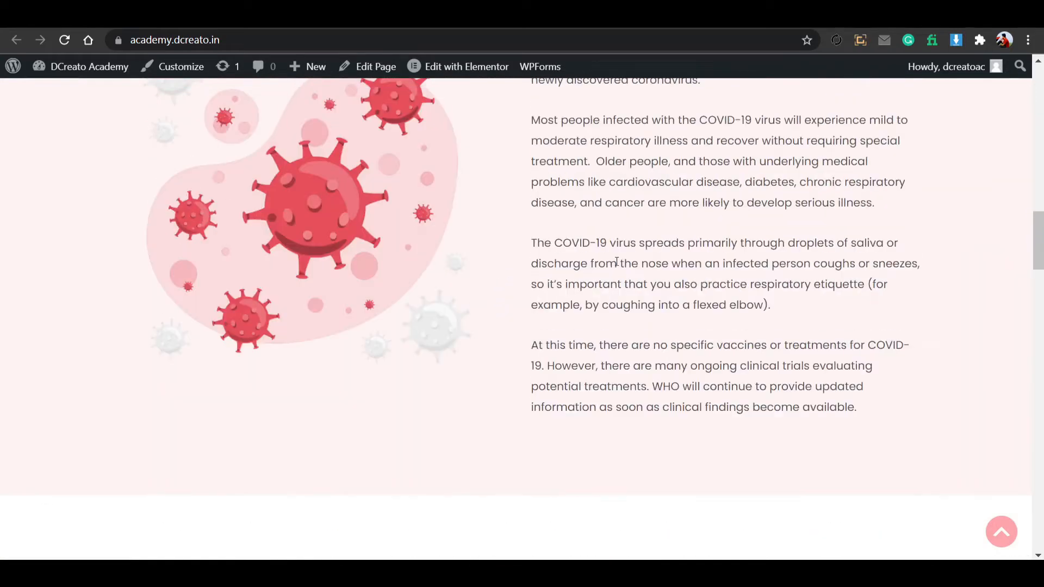
Examine the Symptoms of Coronavirus section and the Prevention & Advice cards.
scroll(577, 458, "down", 7)
scroll(577, 459, "up", 1)
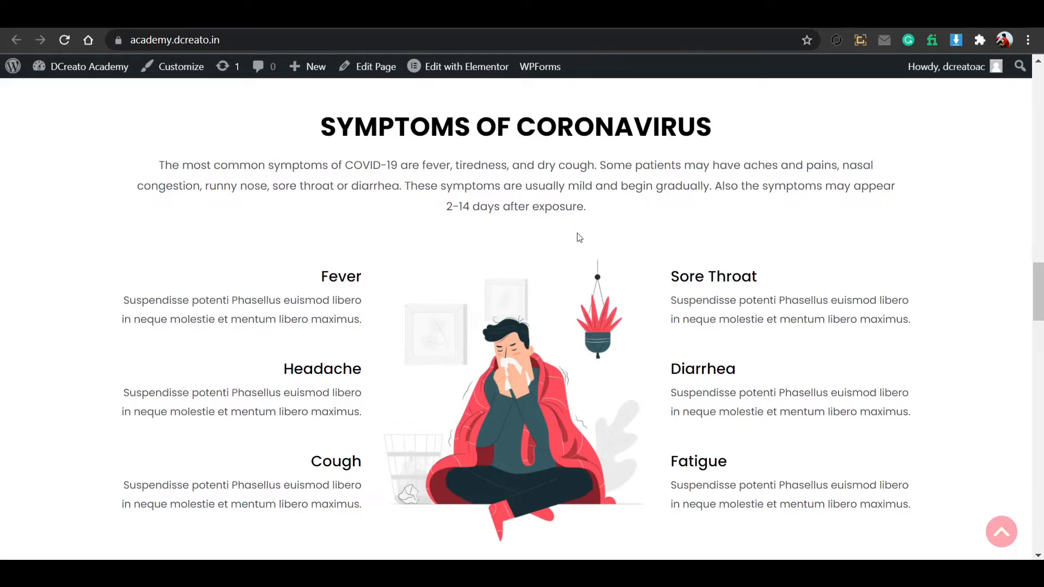
scroll(580, 238, "down", 9)
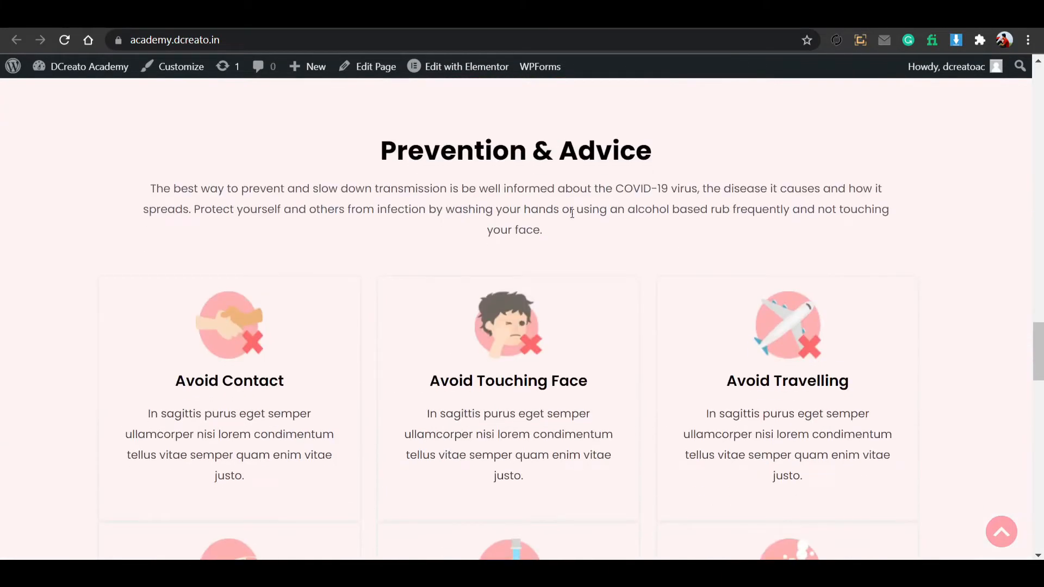
scroll(650, 243, "down", 4)
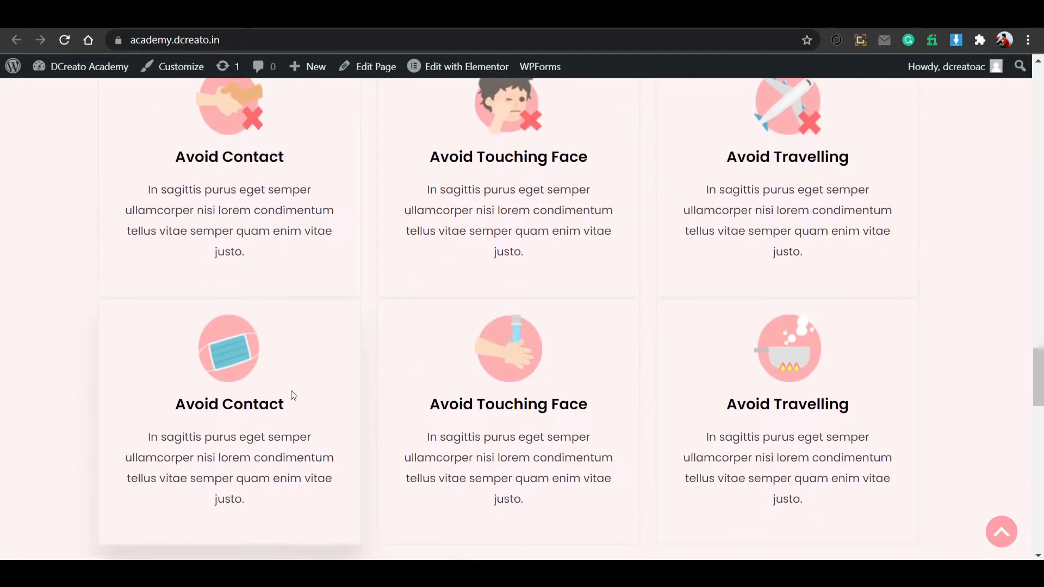
View the Our Expert Doctors section and switch its testimonial carousel between the second and third slides.
scroll(466, 318, "down", 10)
scroll(376, 216, "up", 1)
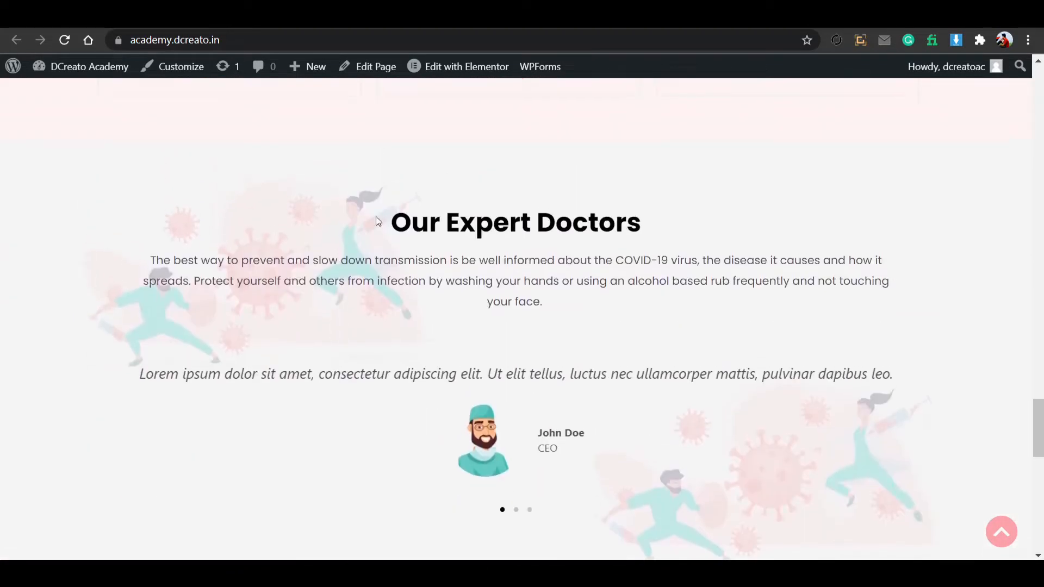
scroll(586, 280, "down", 2)
scroll(581, 260, "up", 2)
scroll(583, 372, "down", 1)
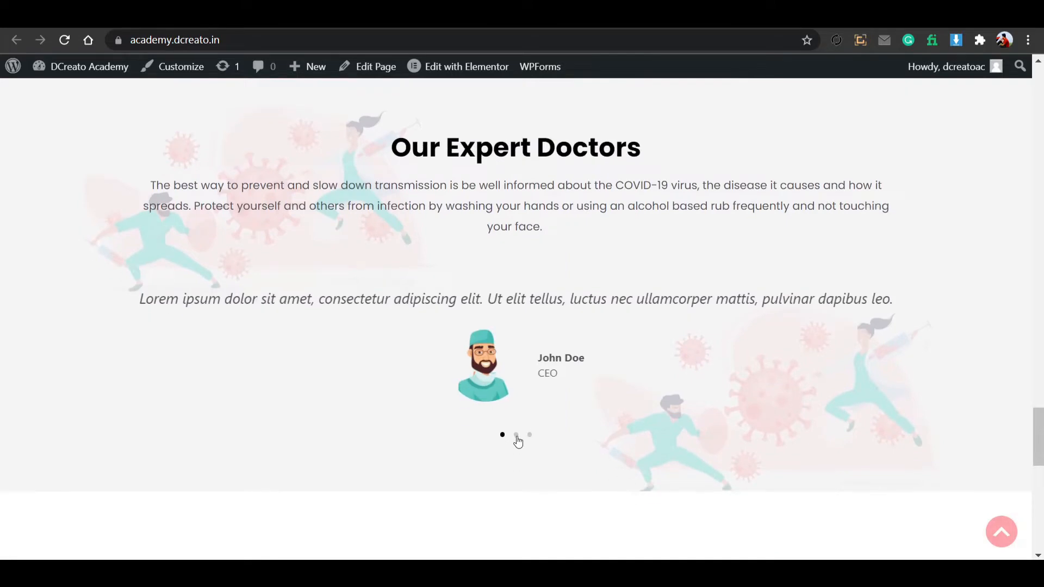
left_click(516, 435)
left_click(529, 435)
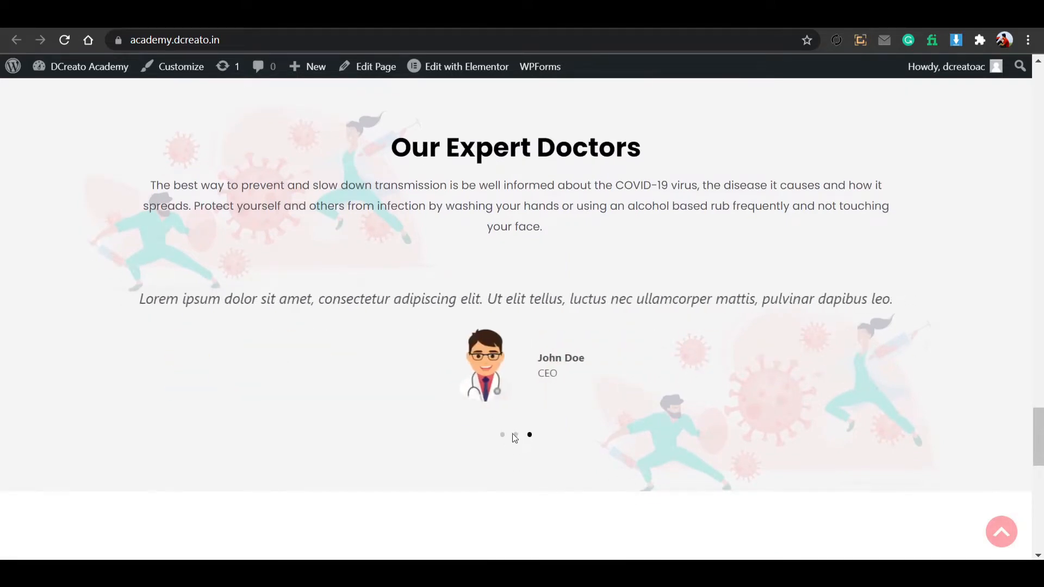
left_click(516, 435)
left_click(529, 436)
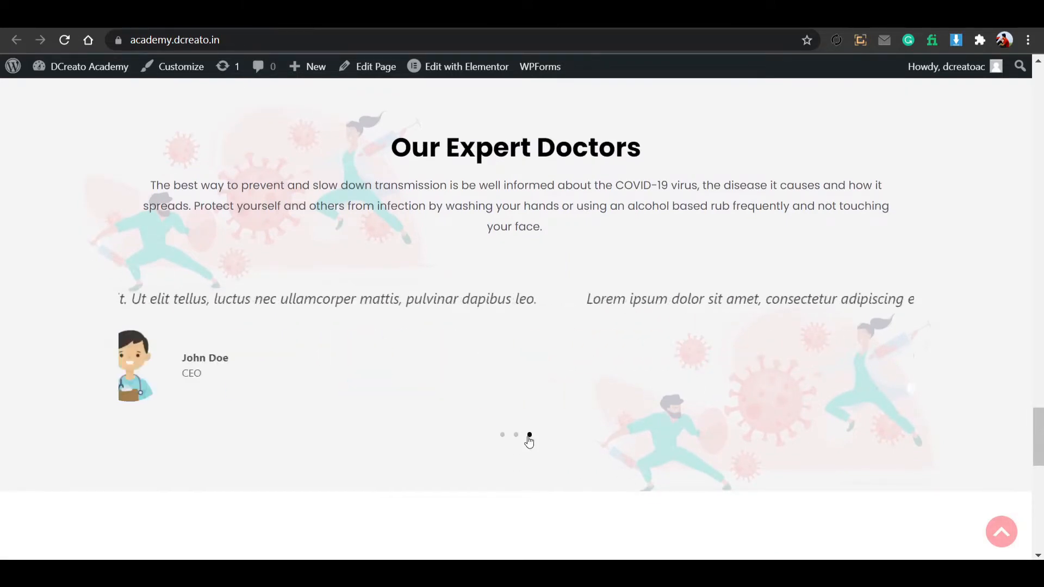
Expand each question of the Frequently Asked Questions accordion in turn, ending with the first one open.
scroll(518, 411, "down", 6)
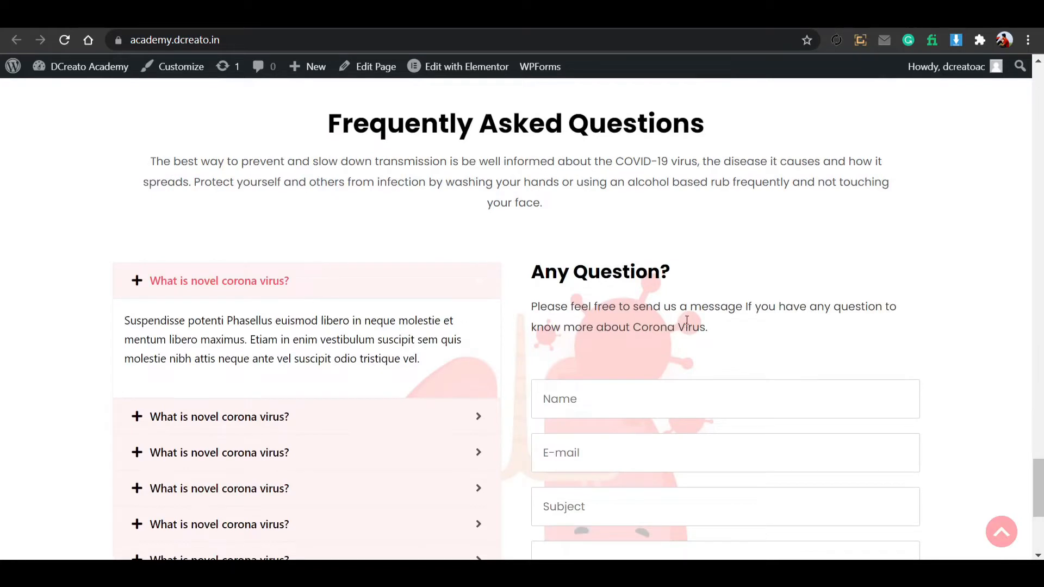
scroll(442, 208, "up", 1)
scroll(759, 224, "down", 1)
scroll(633, 167, "down", 2)
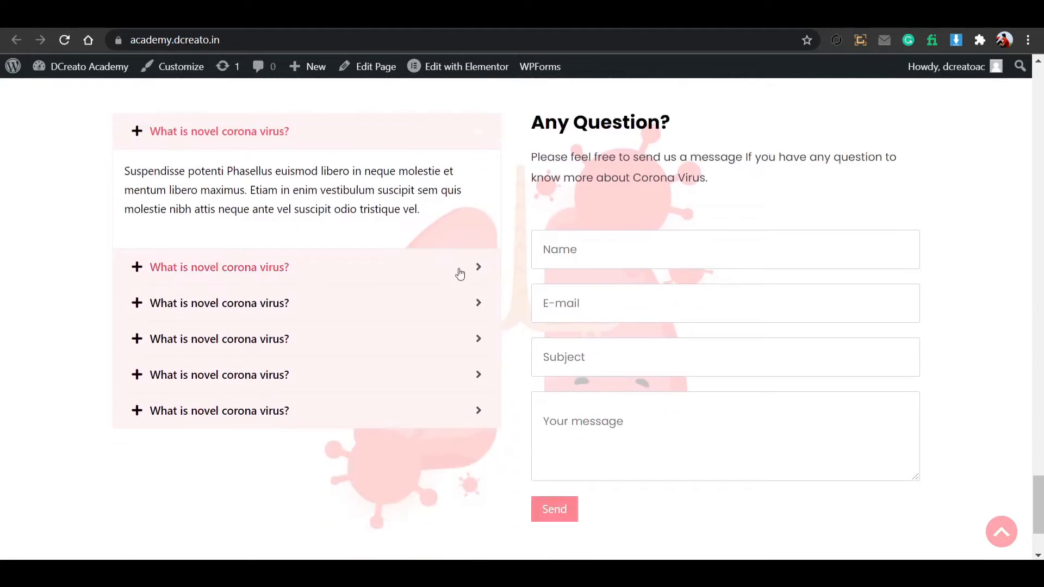
left_click(459, 267)
left_click(365, 300)
left_click(359, 333)
left_click(356, 371)
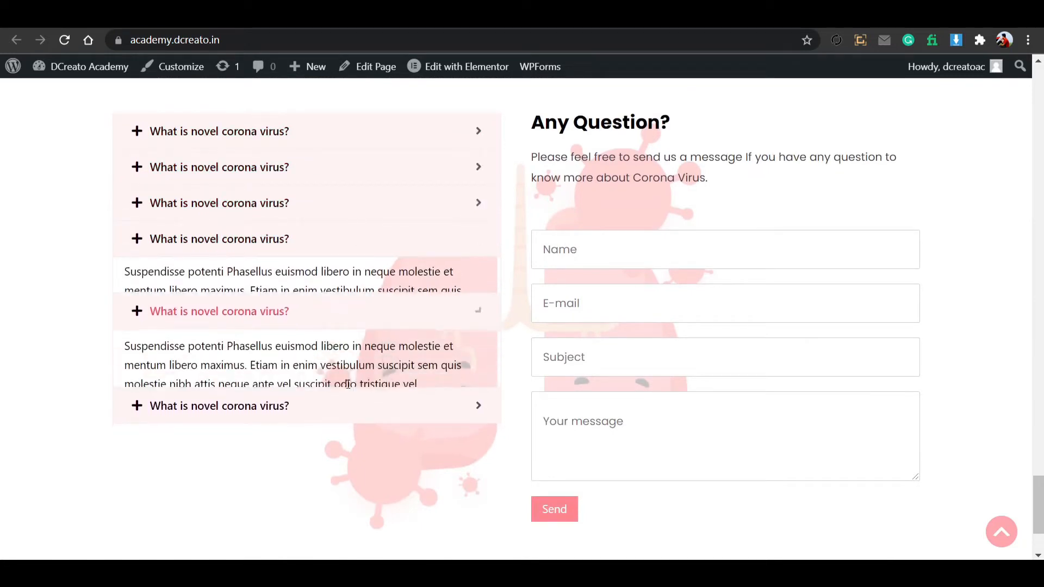
left_click(343, 410)
left_click(475, 128)
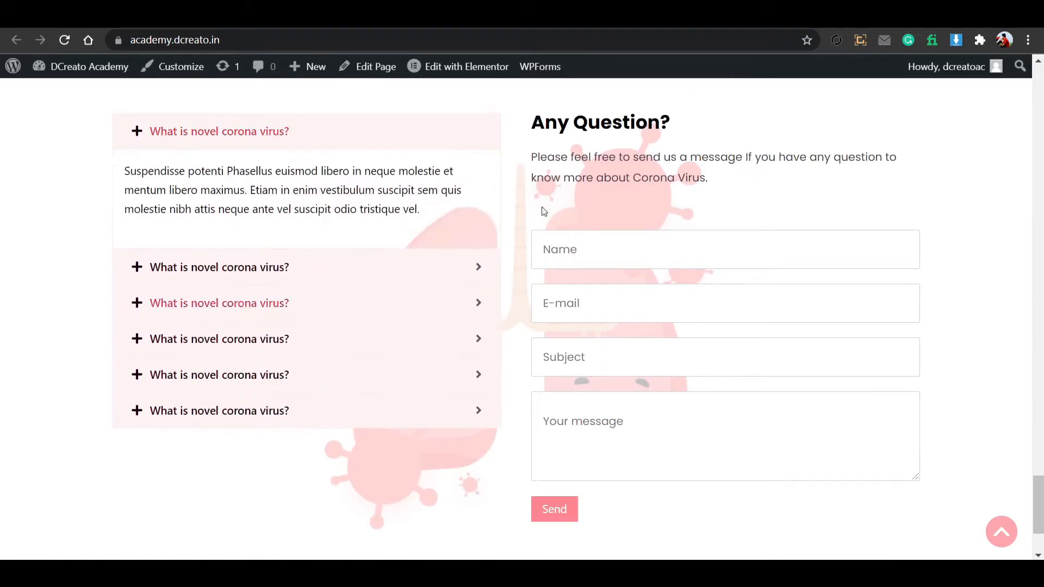
Check the Name, E-mail, Subject and message fields of the Any Question form, and return to the hero section.
left_click(659, 247)
left_click(609, 303)
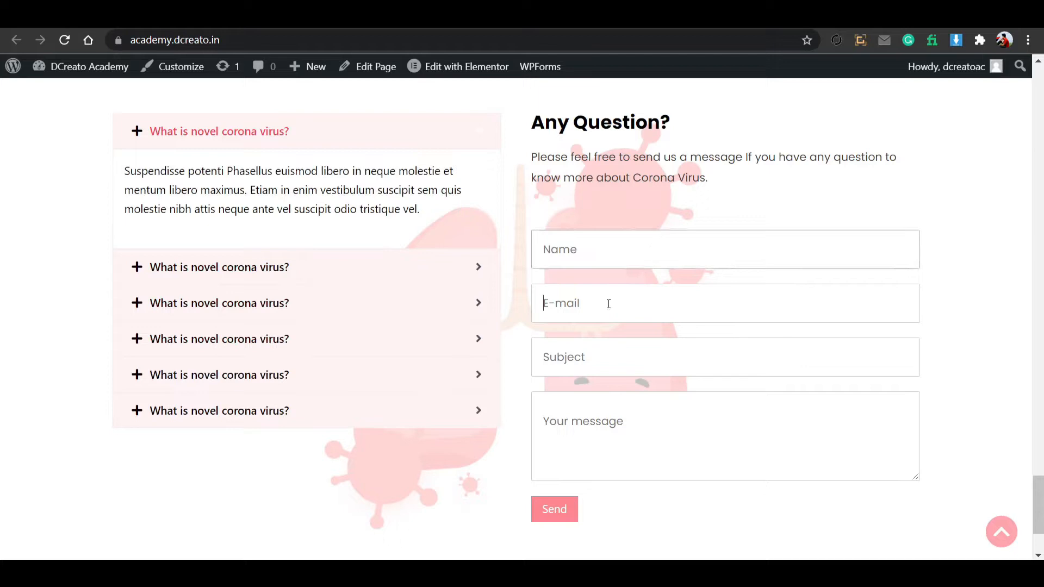
left_click(641, 358)
left_click(619, 414)
scroll(657, 469, "down", 1)
scroll(656, 469, "down", 1)
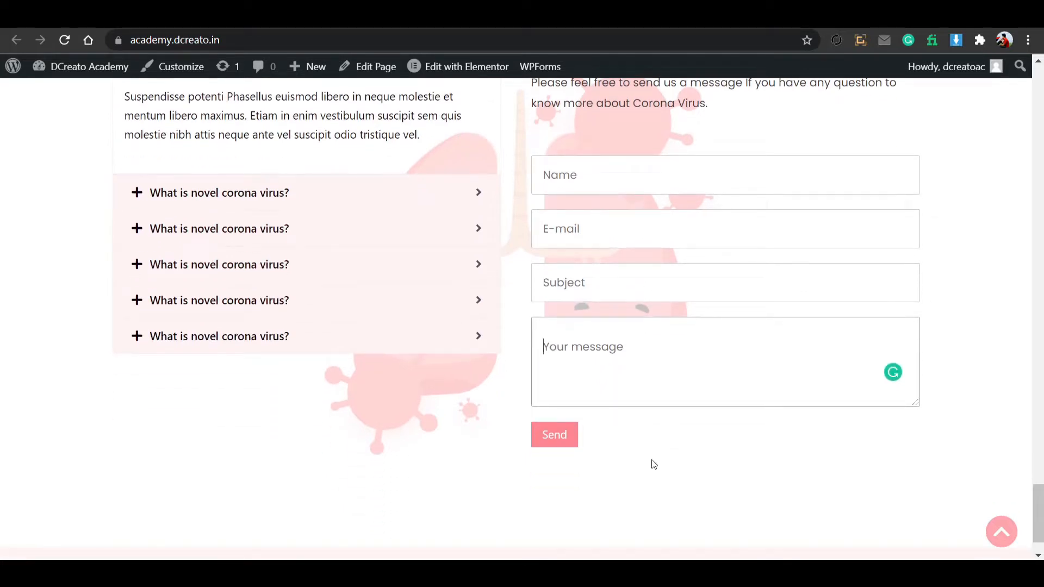
scroll(531, 434, "down", 1)
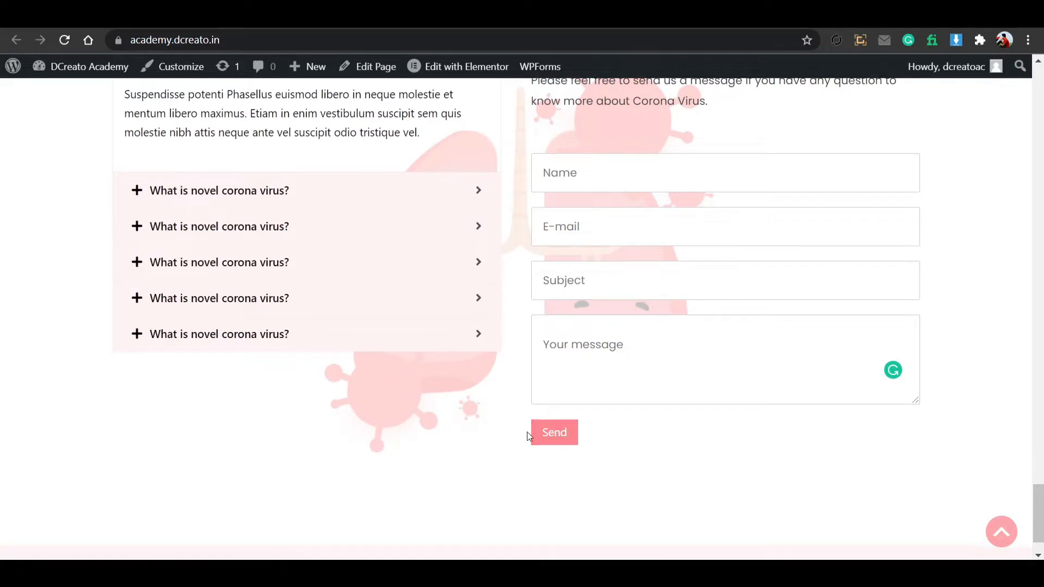
left_click(995, 545)
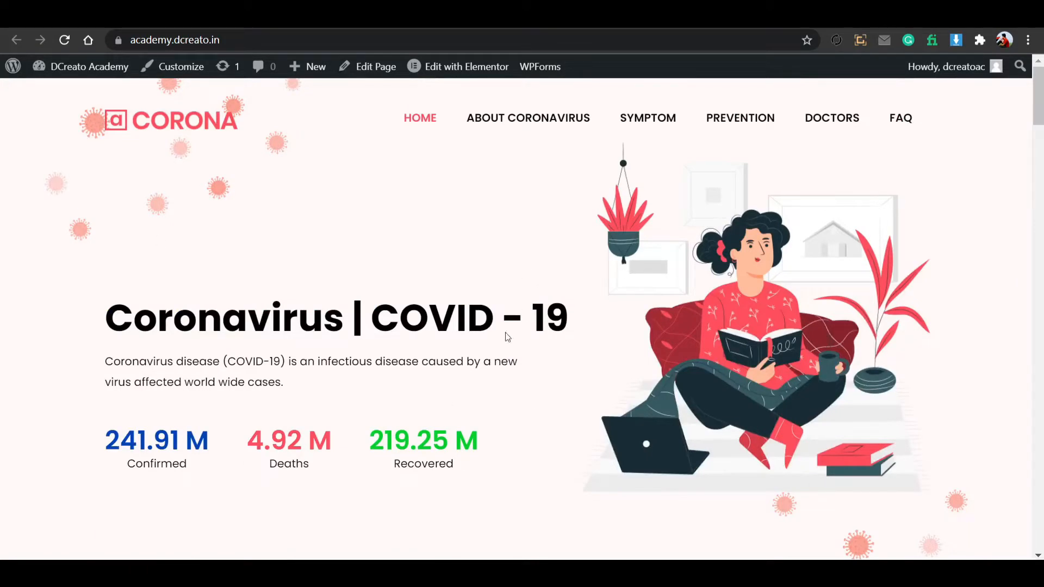
View the installed themes in the WordPress dashboard, and return to the live home page.
left_click(109, 16)
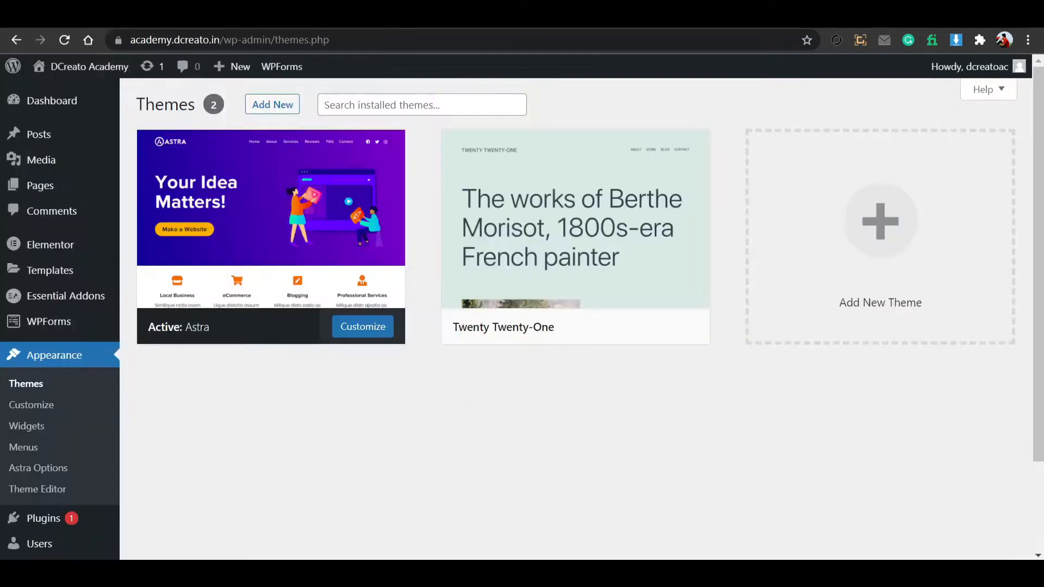
mouse_move(325, 249)
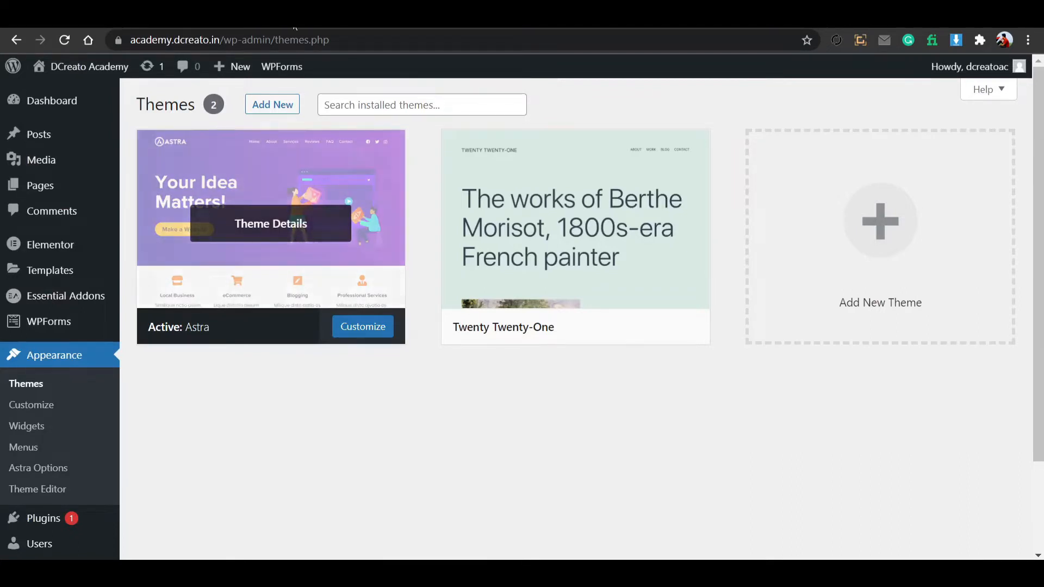
left_click(261, 17)
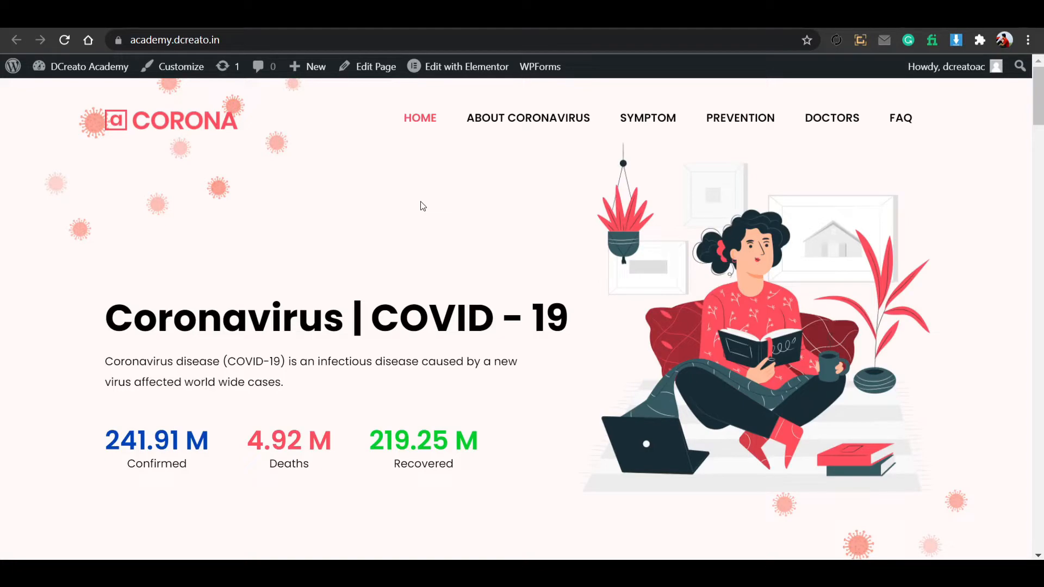
Look over the home page sections down to About Covid 19, and return to the hero section.
scroll(423, 206, "down", 10)
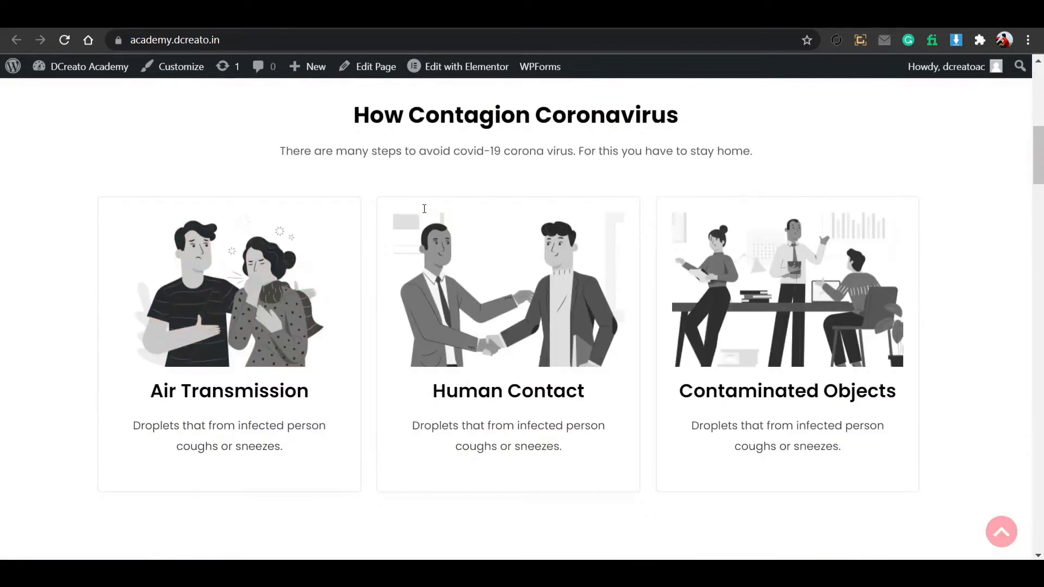
scroll(523, 352, "up", 10)
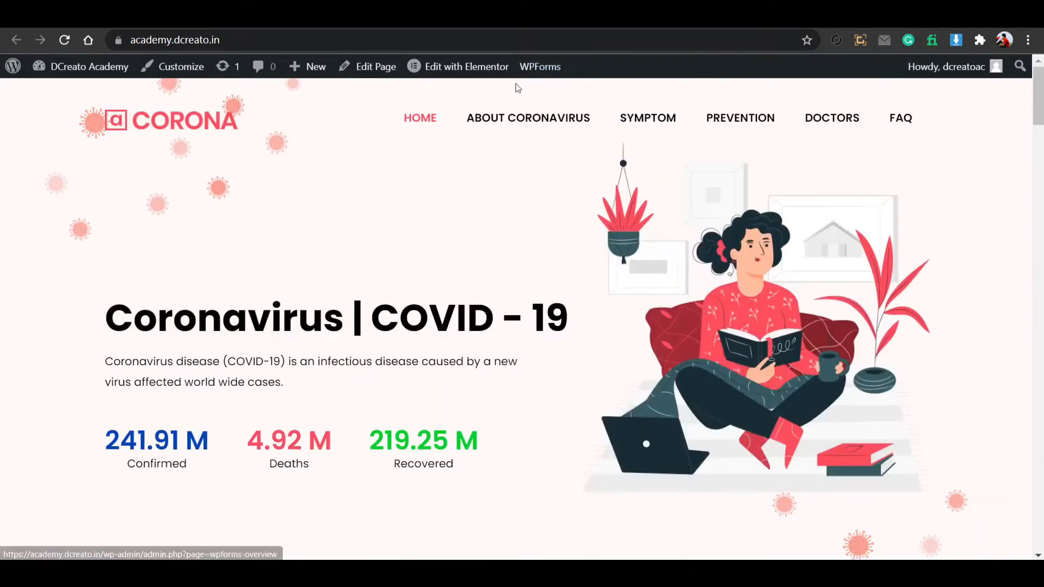
scroll(510, 167, "down", 10)
scroll(480, 233, "down", 8)
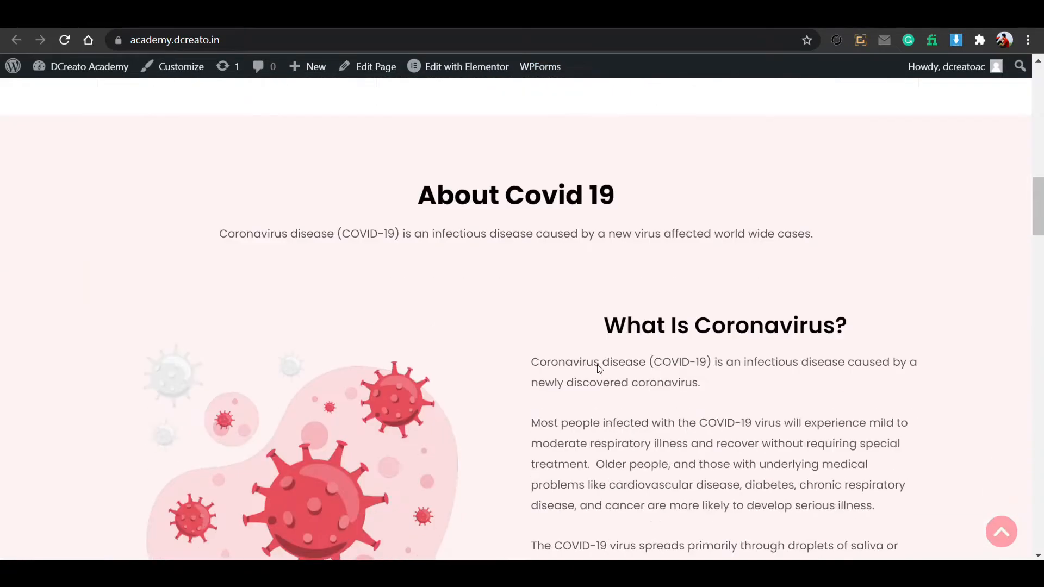
scroll(483, 364, "up", 8)
scroll(486, 353, "up", 10)
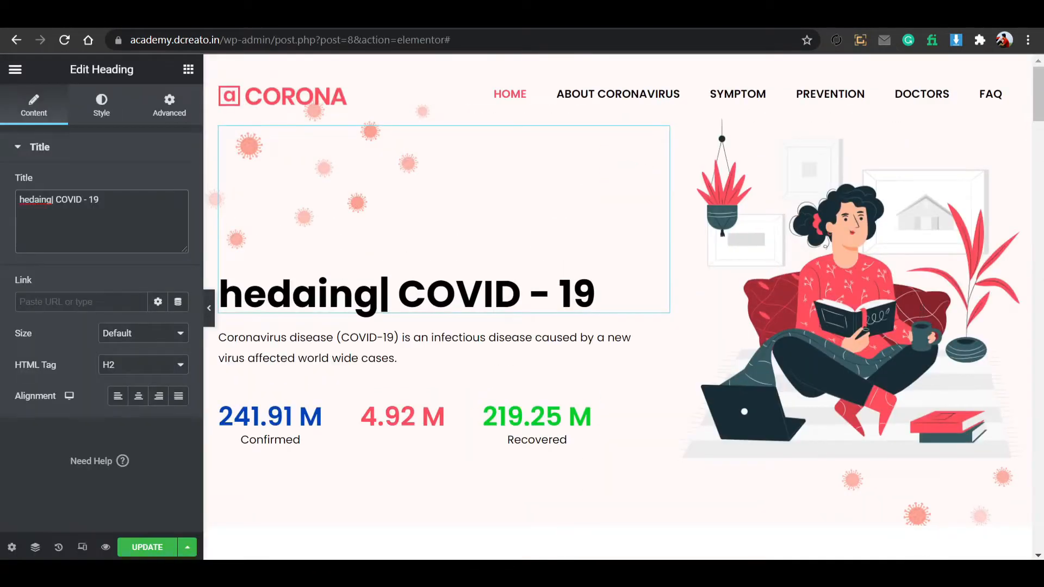
View the Astra and Twenty Twenty-One themes among the installed themes in the WordPress dashboard.
left_click(108, 16)
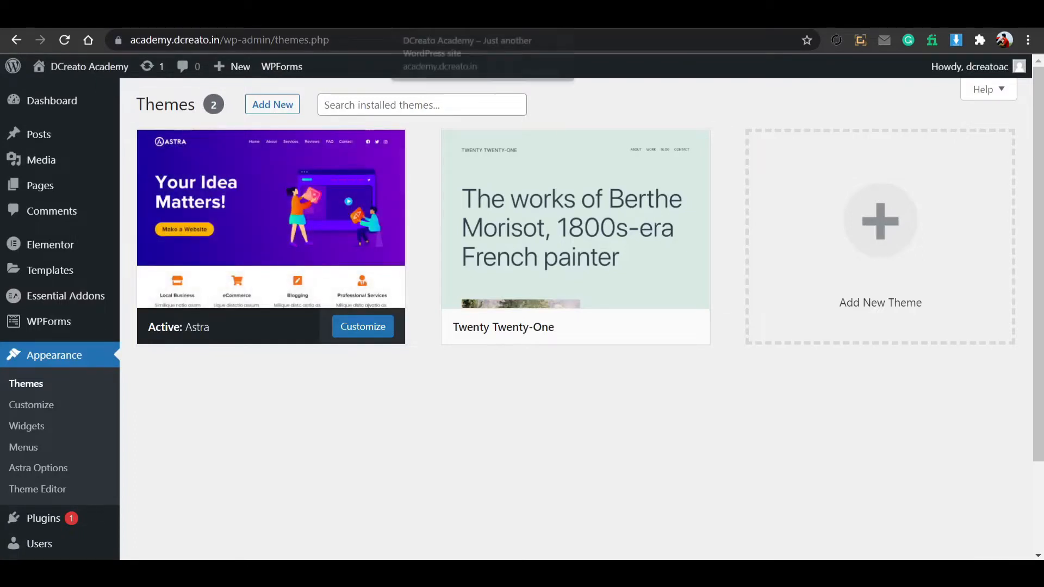
mouse_move(472, 339)
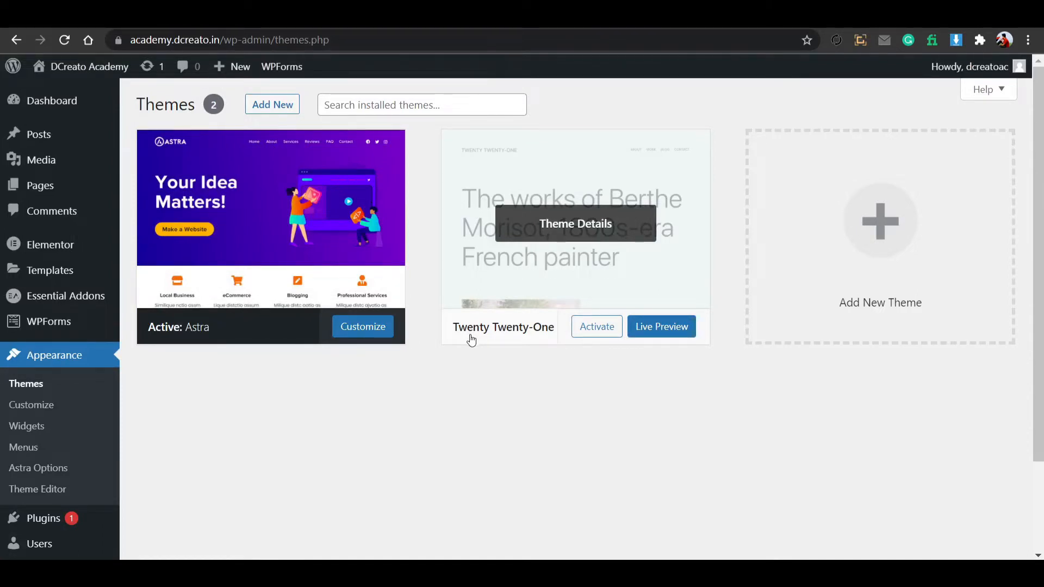
mouse_move(368, 290)
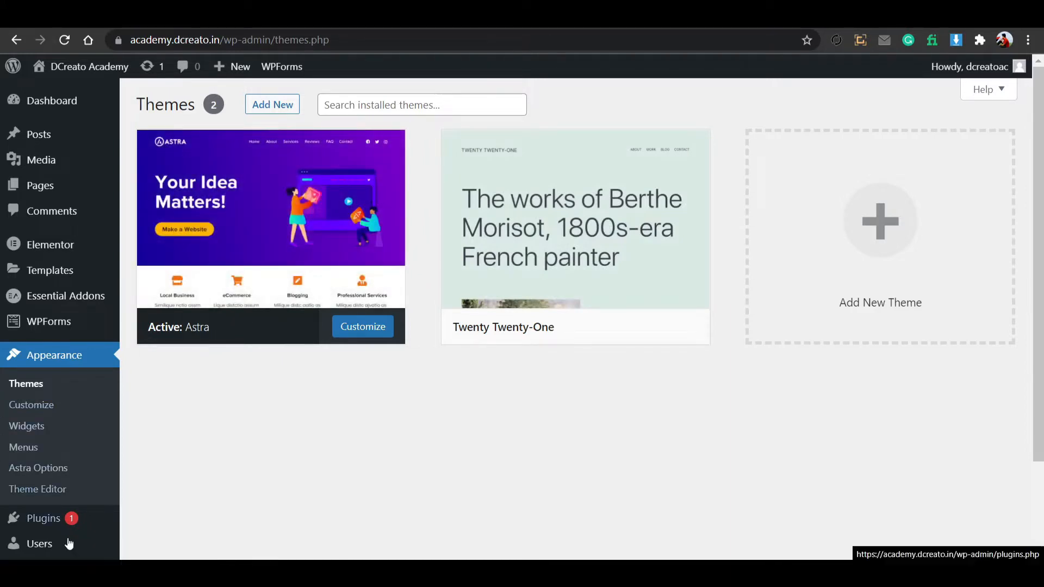
Search the WordPress plugin directory for "elementor".
mouse_move(112, 524)
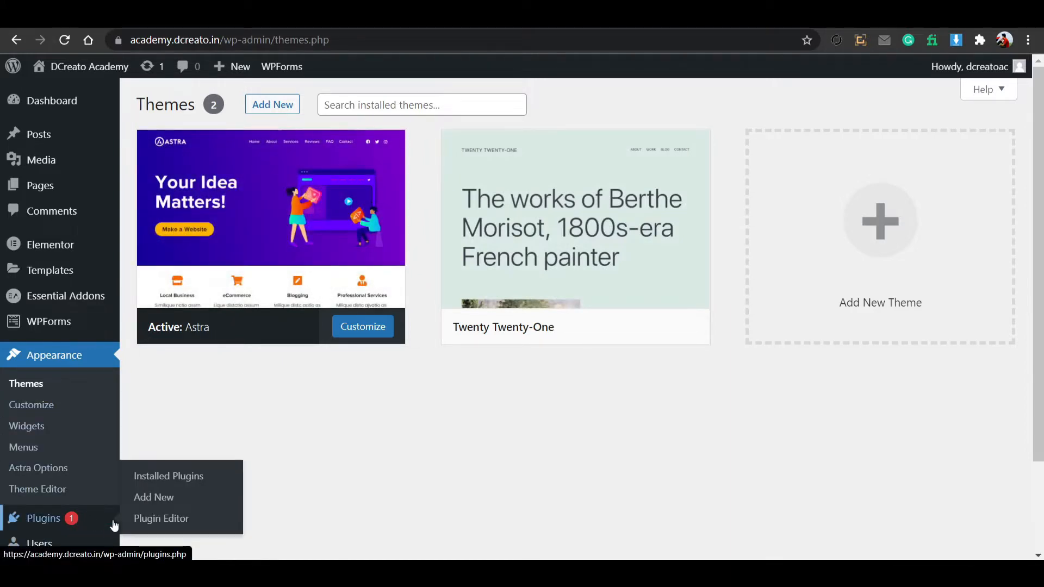
left_click(159, 507)
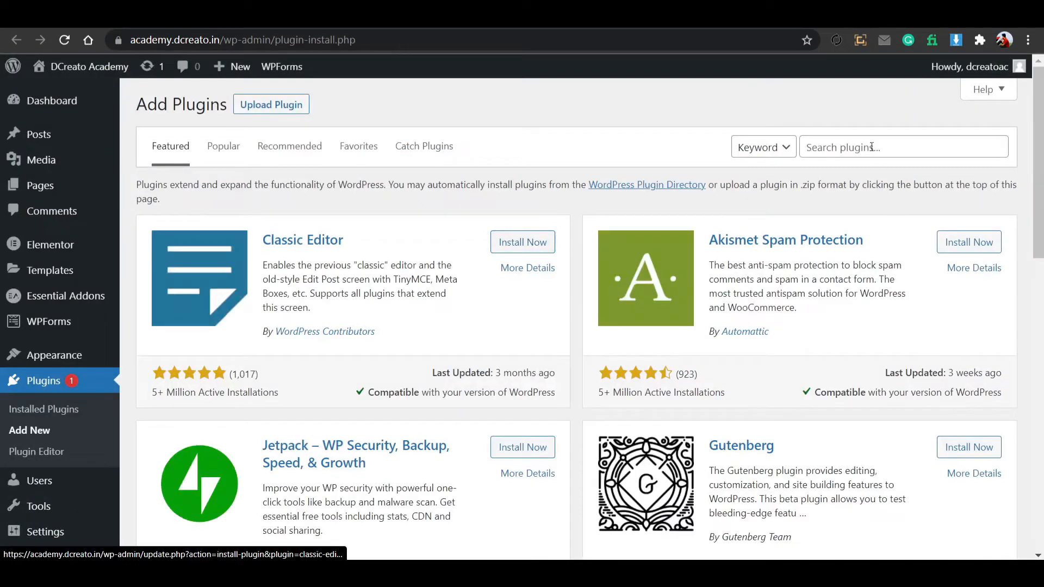
left_click(872, 147)
left_click(850, 214)
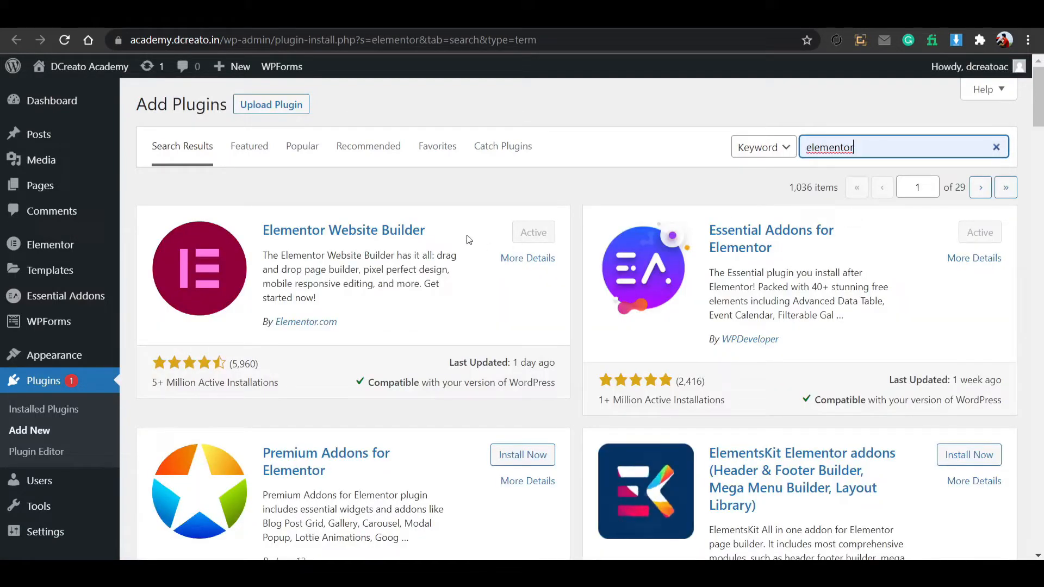
Check the Elementor Website Builder and Essential Addons for Elementor plugin entries in the search results.
left_click_drag(467, 236, 281, 231)
left_click(417, 231)
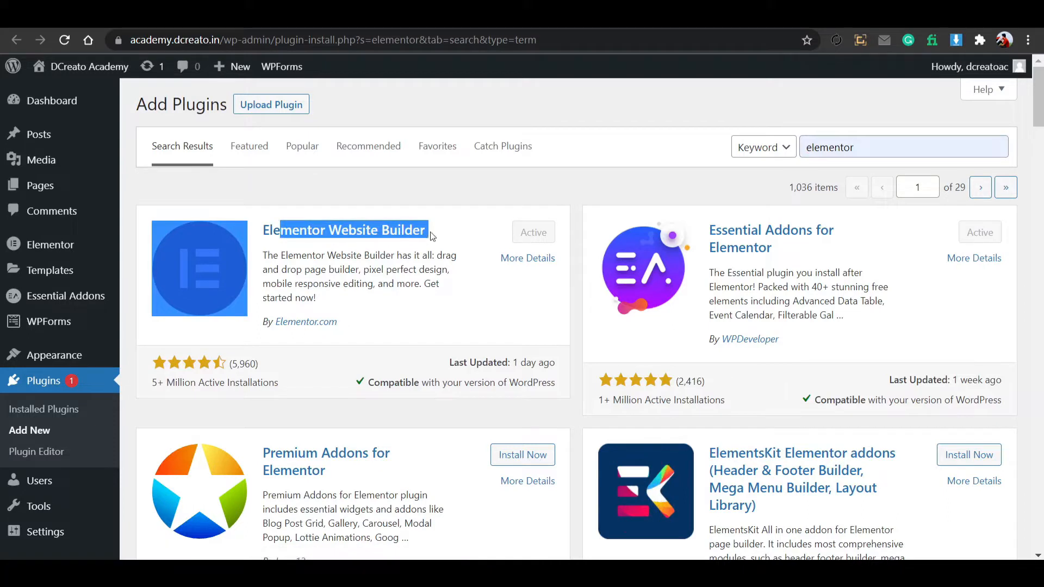
left_click(401, 210)
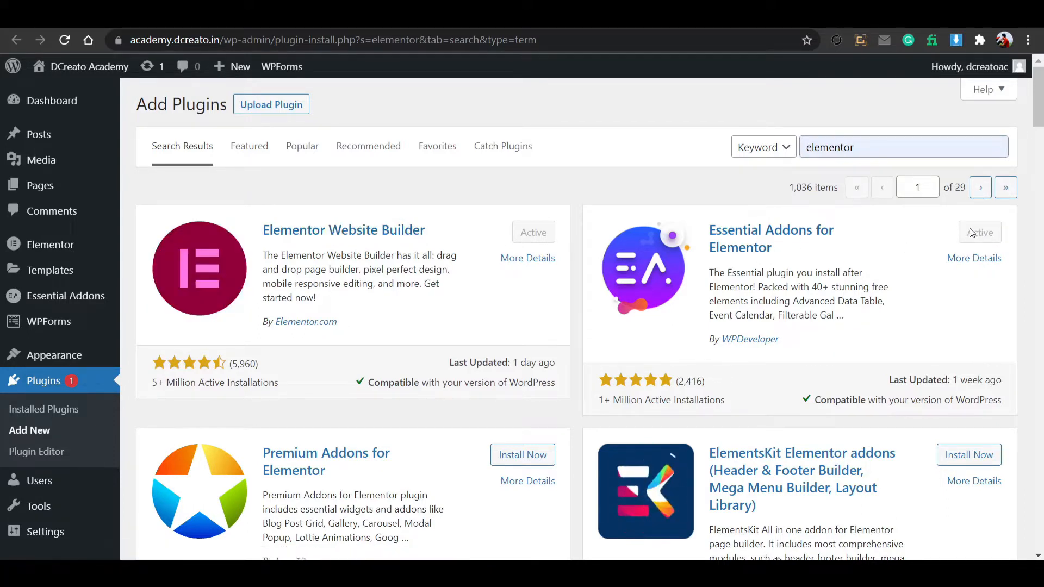
left_click_drag(813, 251, 717, 231)
left_click(809, 245)
Choose elementor-pro-3.3.1n.zip as the plugin file to upload, and reload the page to discard the selection.
left_click(292, 106)
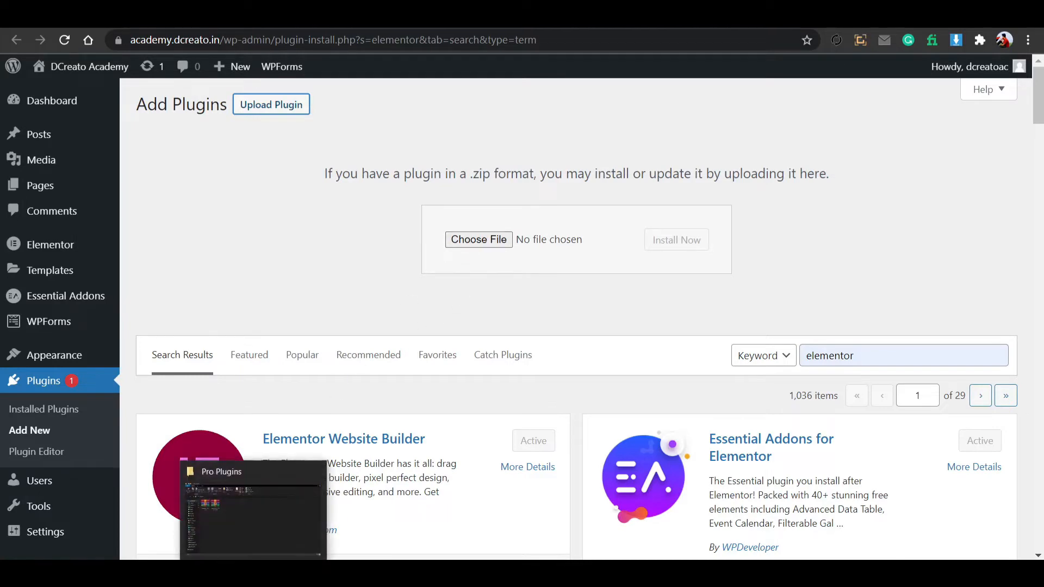
left_click(252, 511)
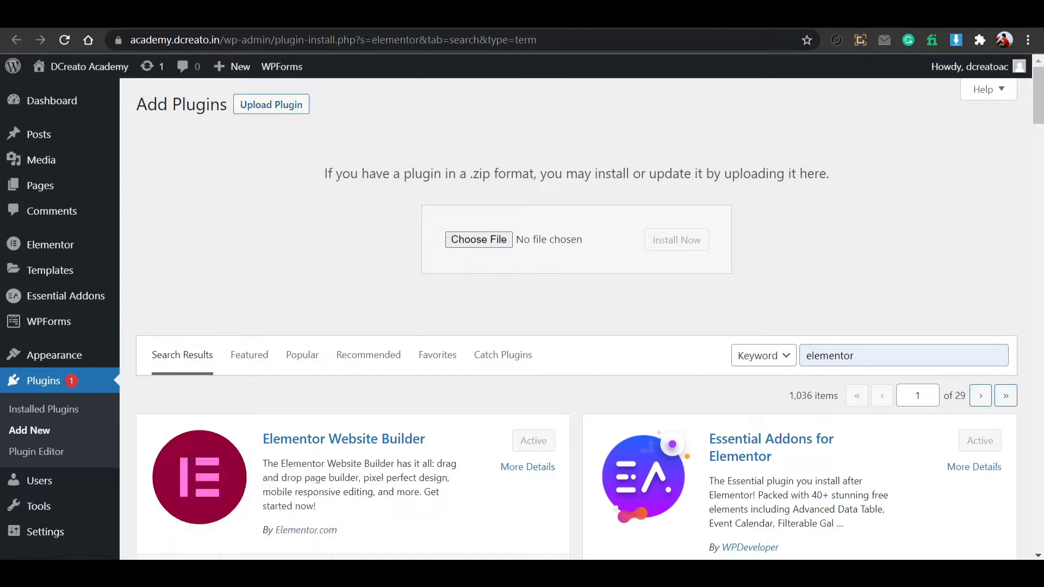
left_click_drag(158, 194, 507, 237)
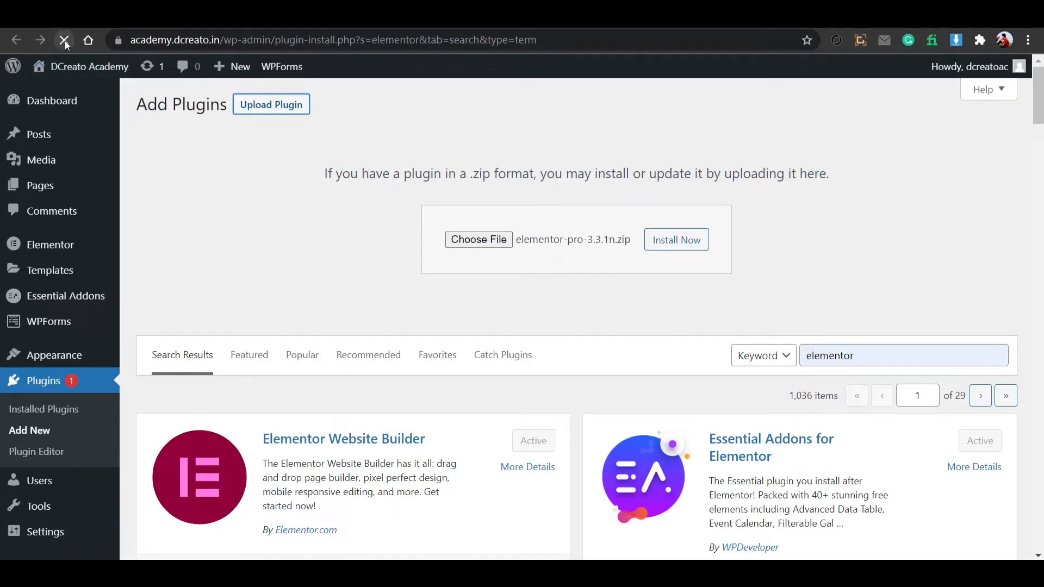
left_click(65, 40)
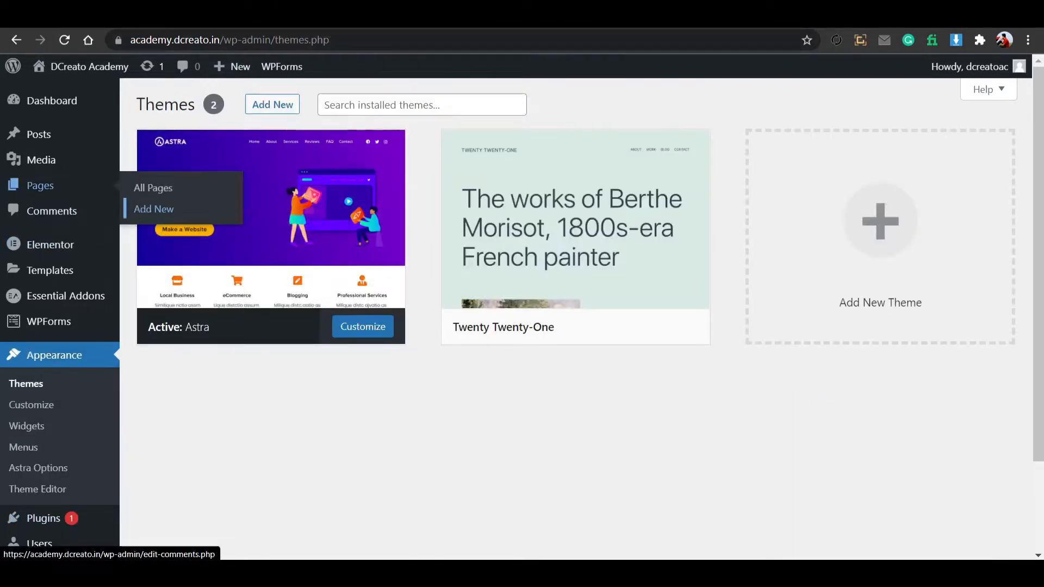
Create a new WordPress page titled "Covid 19".
left_click(154, 208)
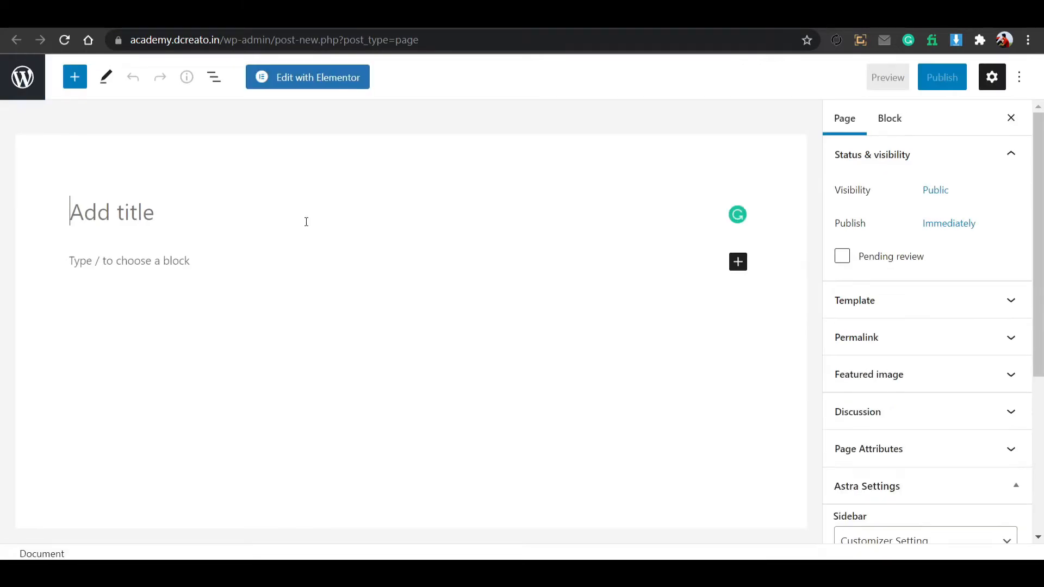
type("Covid")
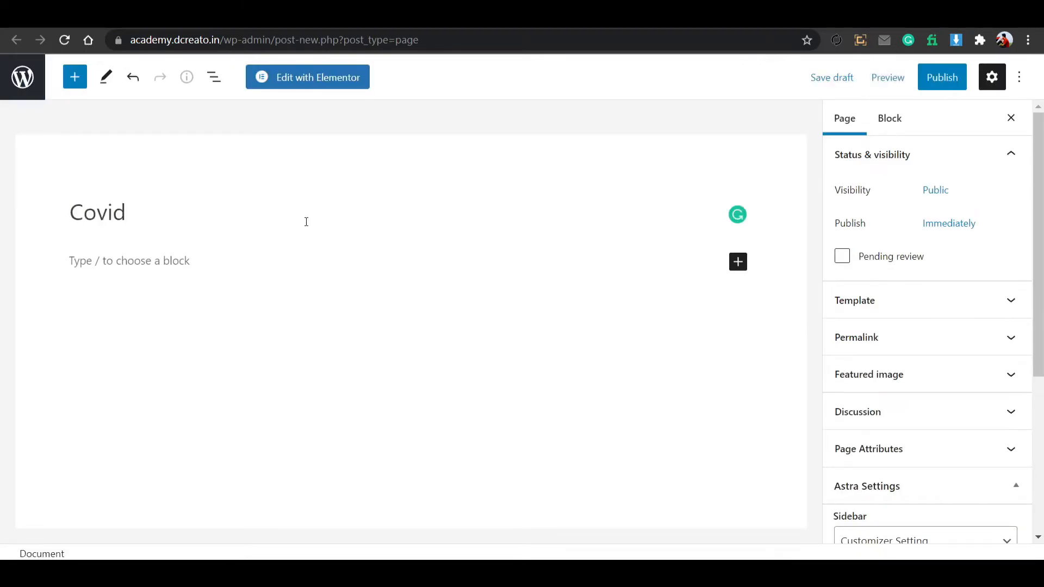
type(" 19")
In the page's Astra settings, disable the title and set the content layout to Full Width / Stretched.
scroll(968, 316, "down", 5)
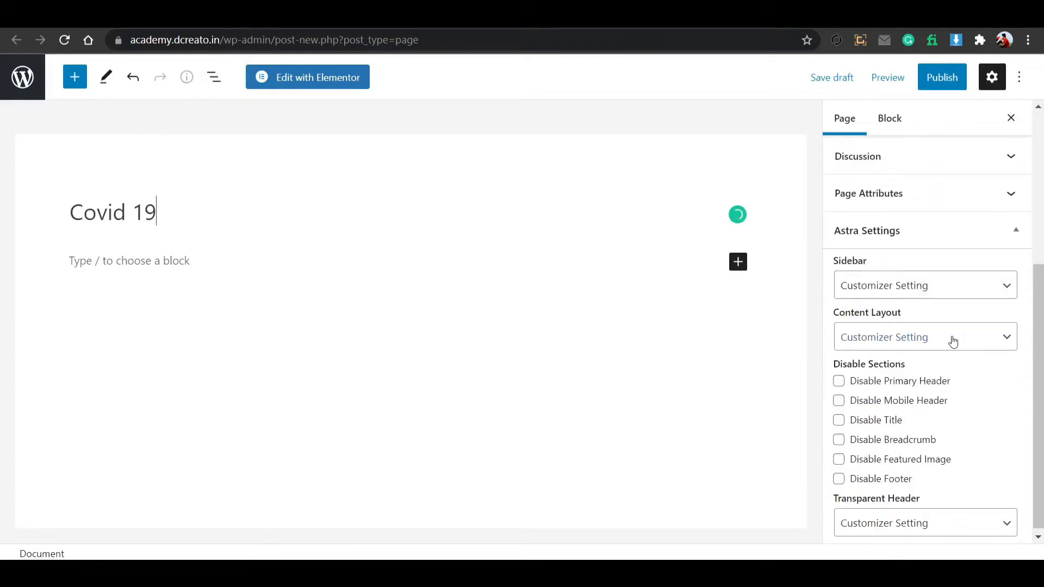
left_click(858, 416)
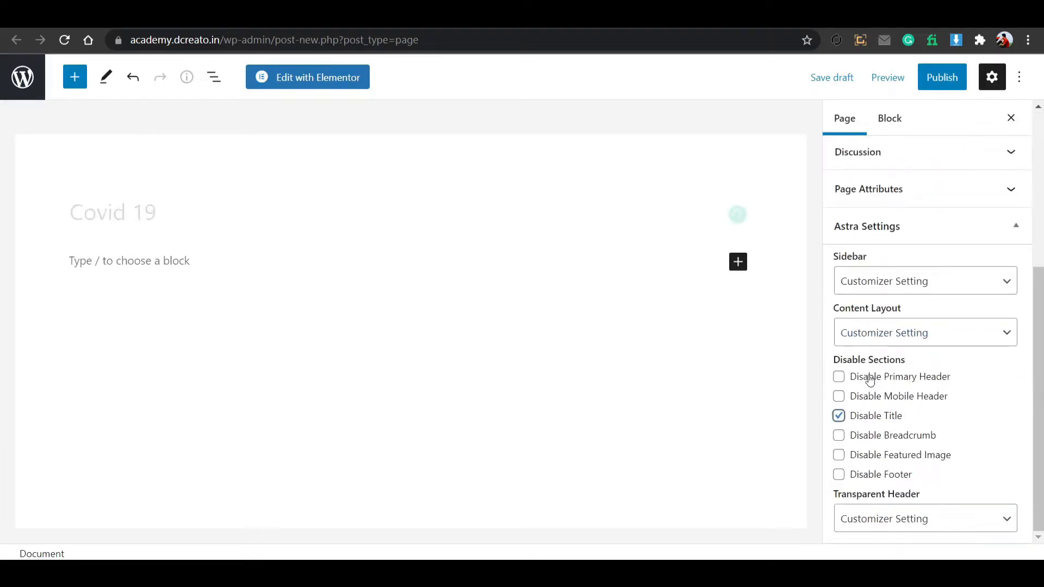
left_click(887, 337)
left_click(861, 414)
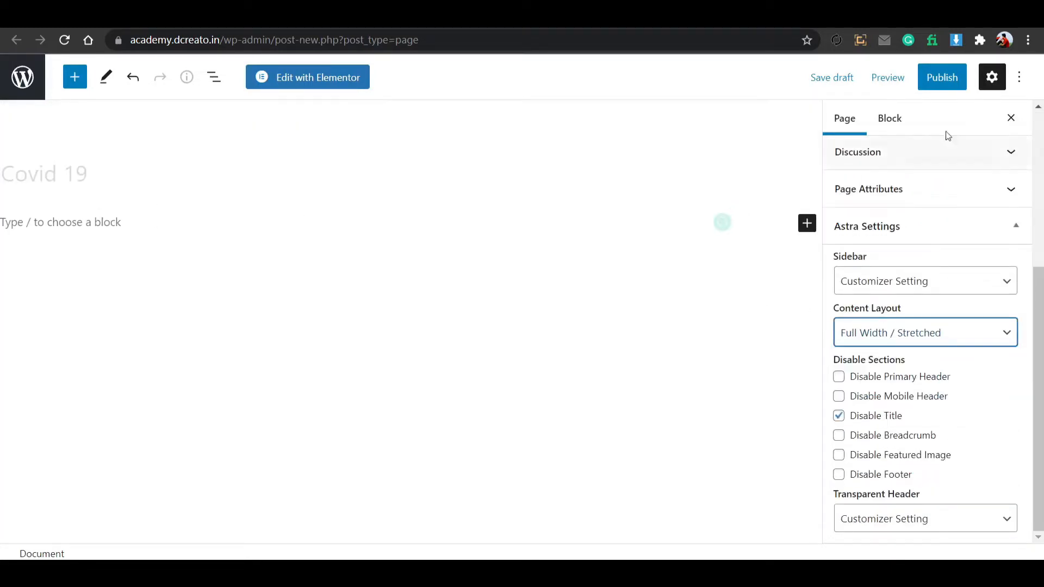
Publish the Covid 19 page and open it for editing in Elementor.
left_click(942, 77)
left_click(904, 79)
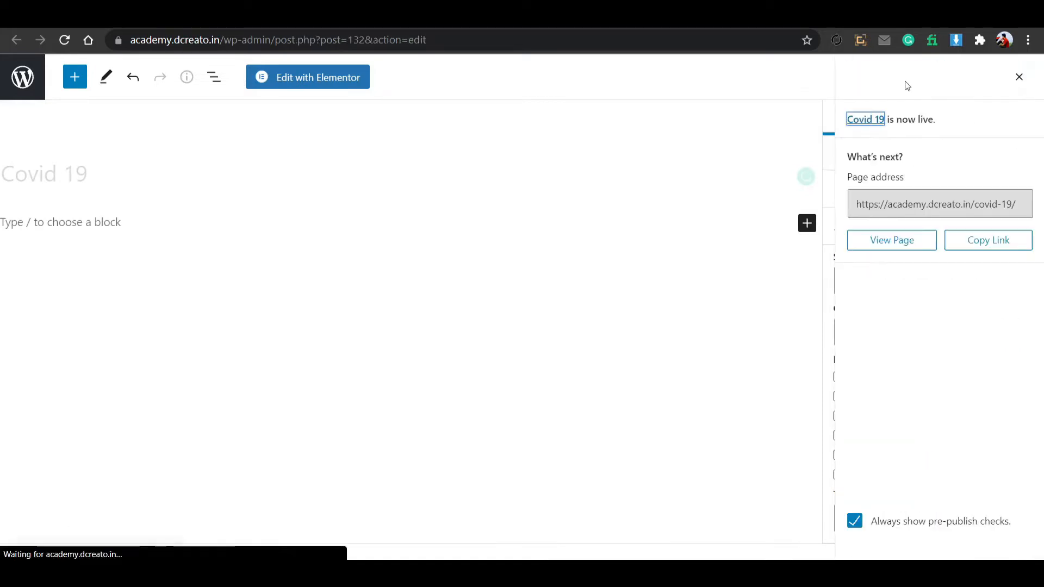
left_click(344, 77)
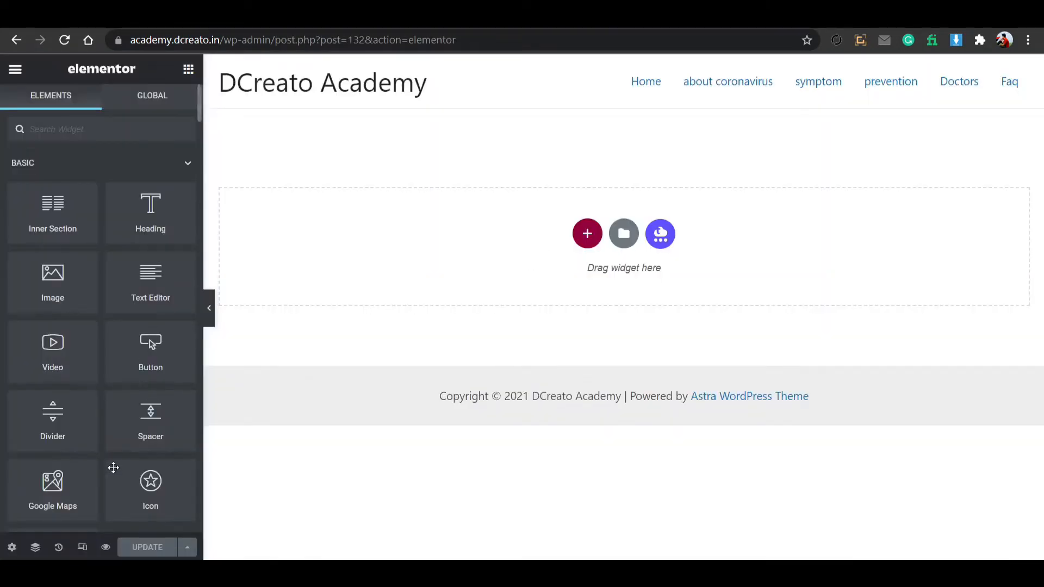
Set the page layout to Elementor Canvas in the page settings and update the page.
left_click(14, 548)
left_click(137, 422)
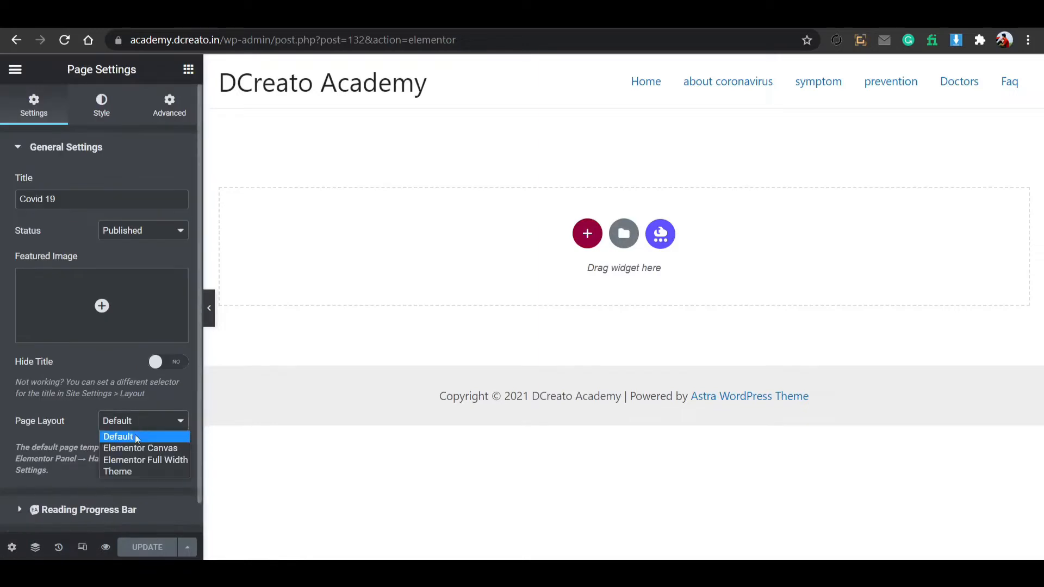
left_click(140, 448)
left_click(151, 549)
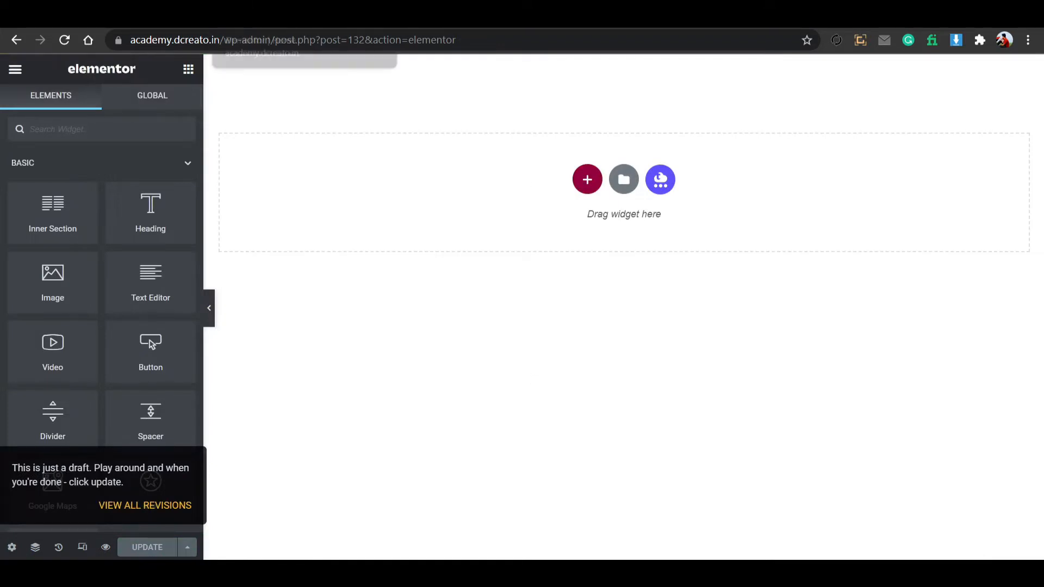
Compare with the finished page, add a single-column section to the Covid 19 page, and place an Inner Section widget in it.
left_click(271, 16)
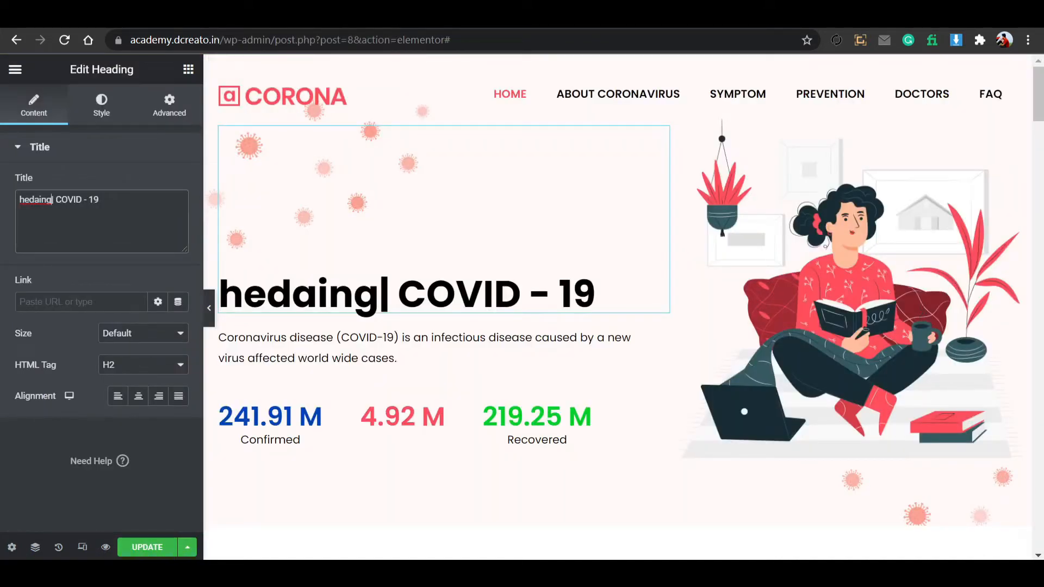
left_click(381, 15)
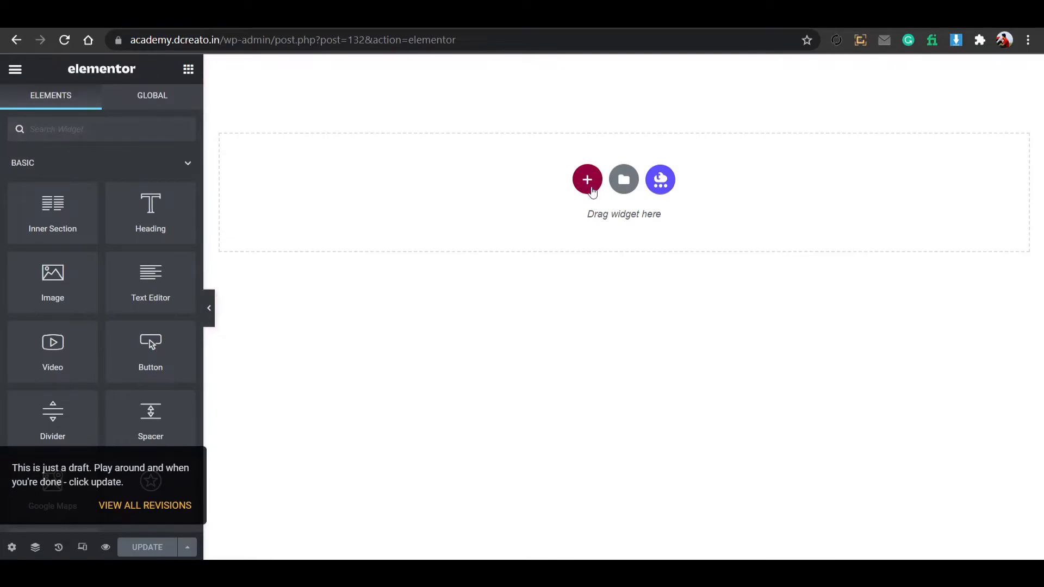
left_click(593, 193)
left_click(271, 16)
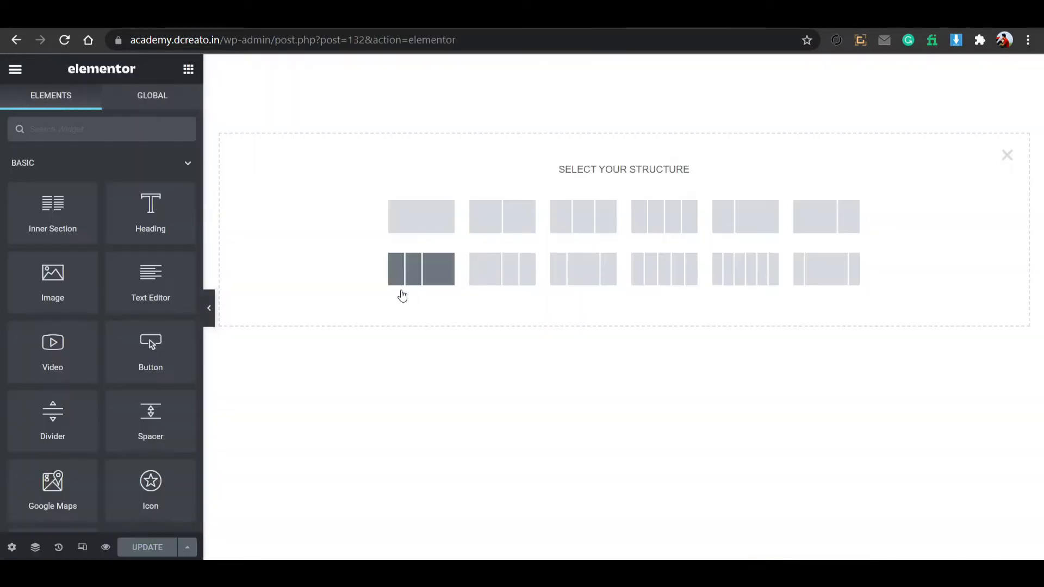
left_click(453, 218)
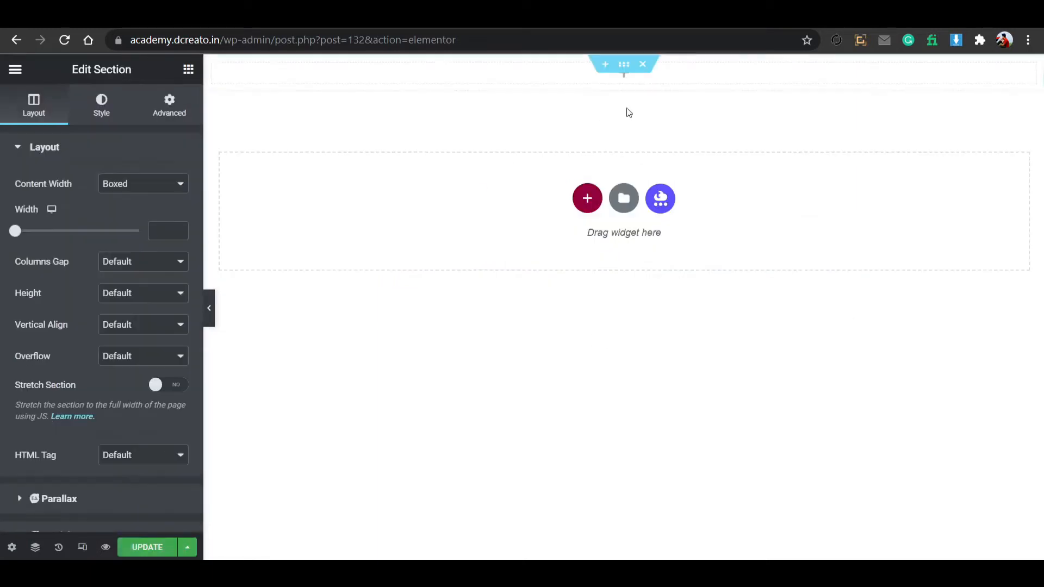
left_click(625, 82)
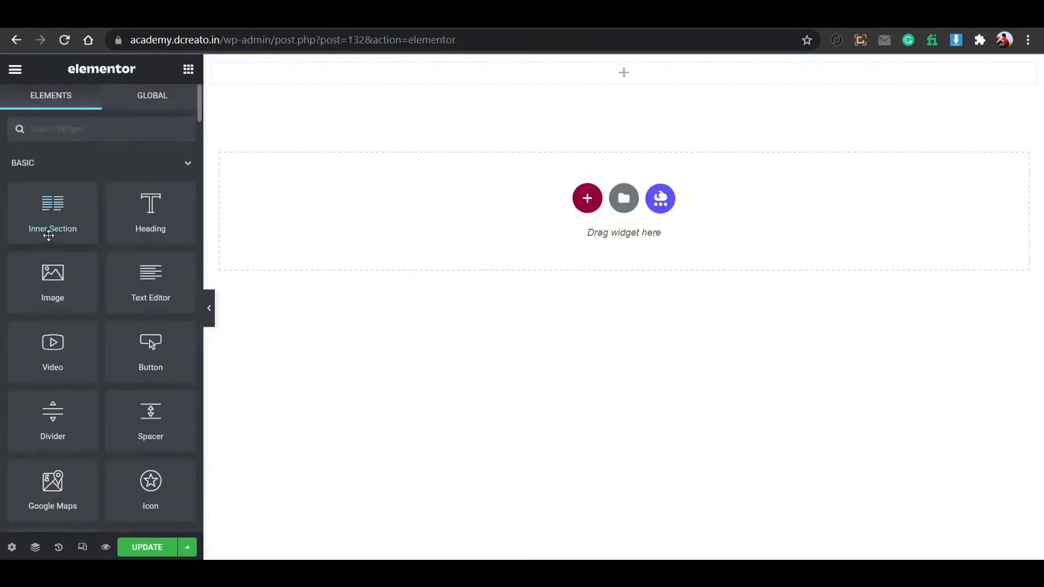
left_click_drag(47, 235, 626, 83)
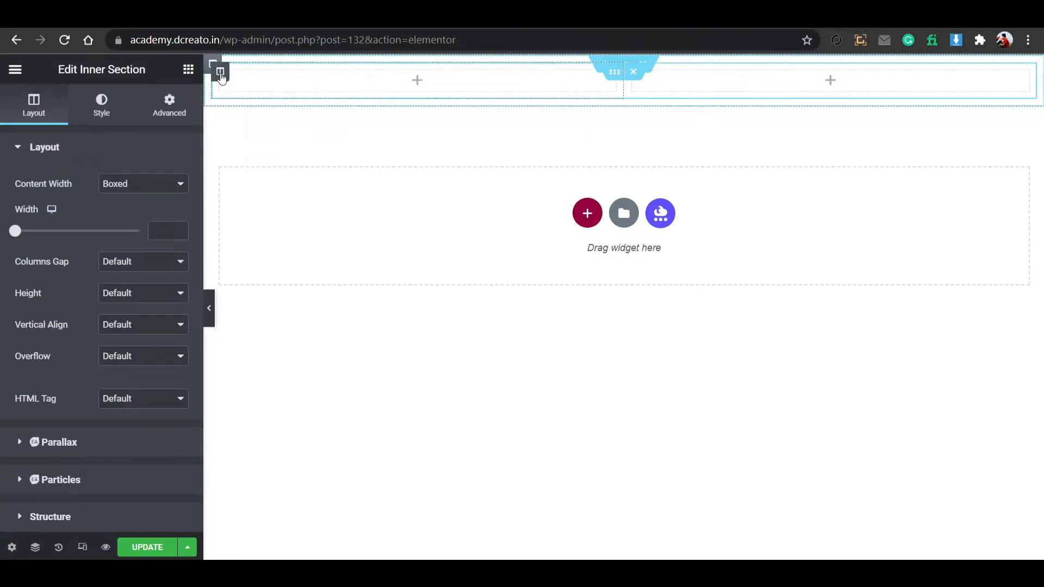
Set the width of the inner section's first column to 20%.
right_click(221, 77)
left_click(238, 82)
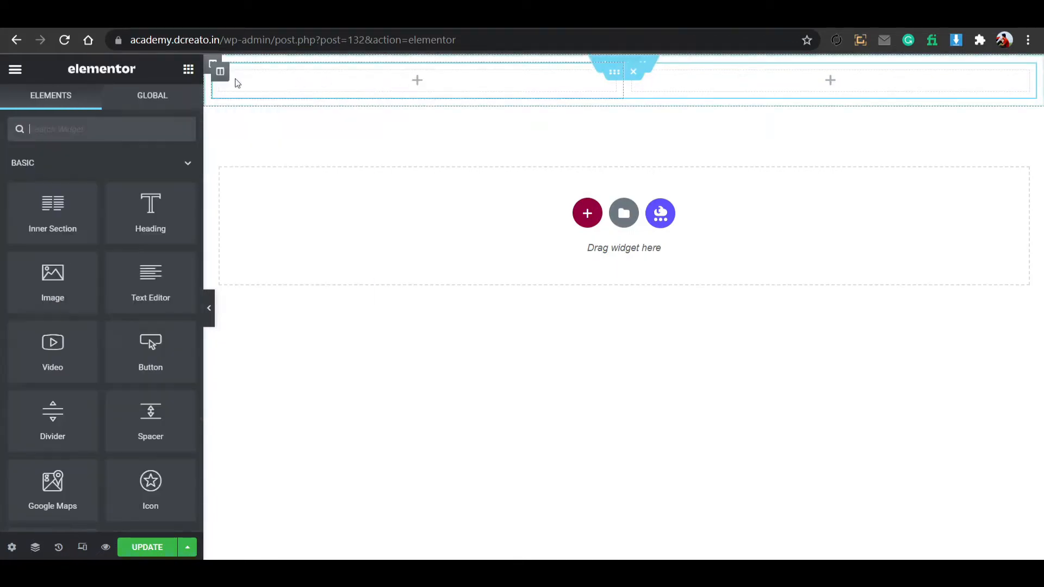
left_click(221, 71)
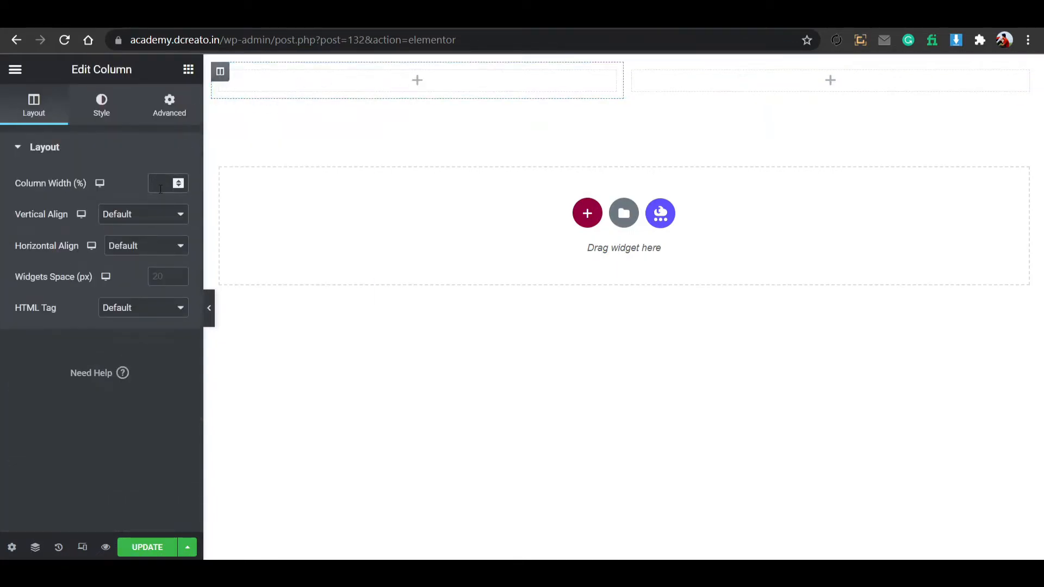
left_click(160, 189)
type("20")
Find the basic Image widget and place it in the inner section's first column.
left_click(294, 81)
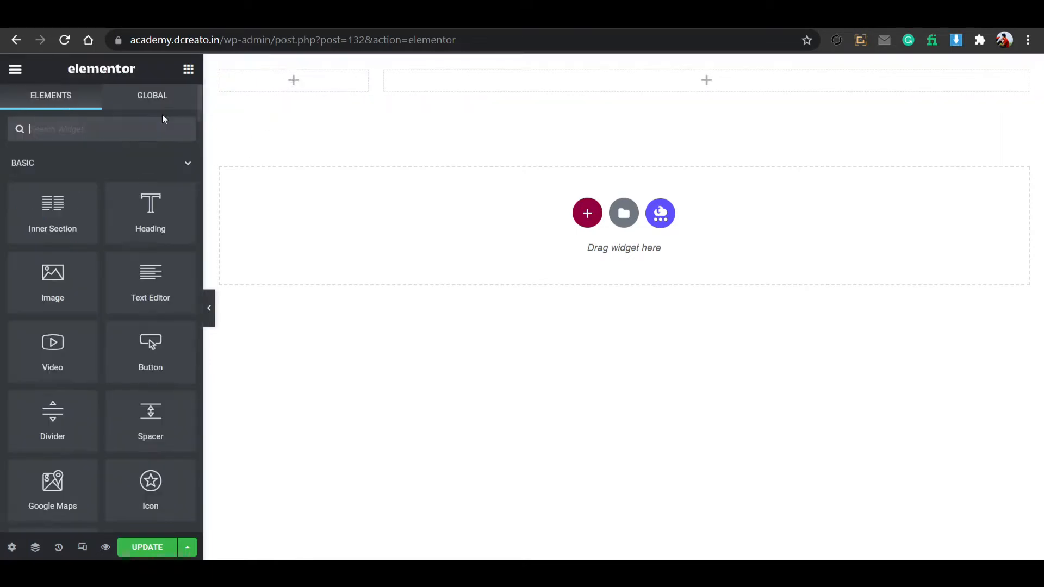
left_click(152, 133)
type("ima")
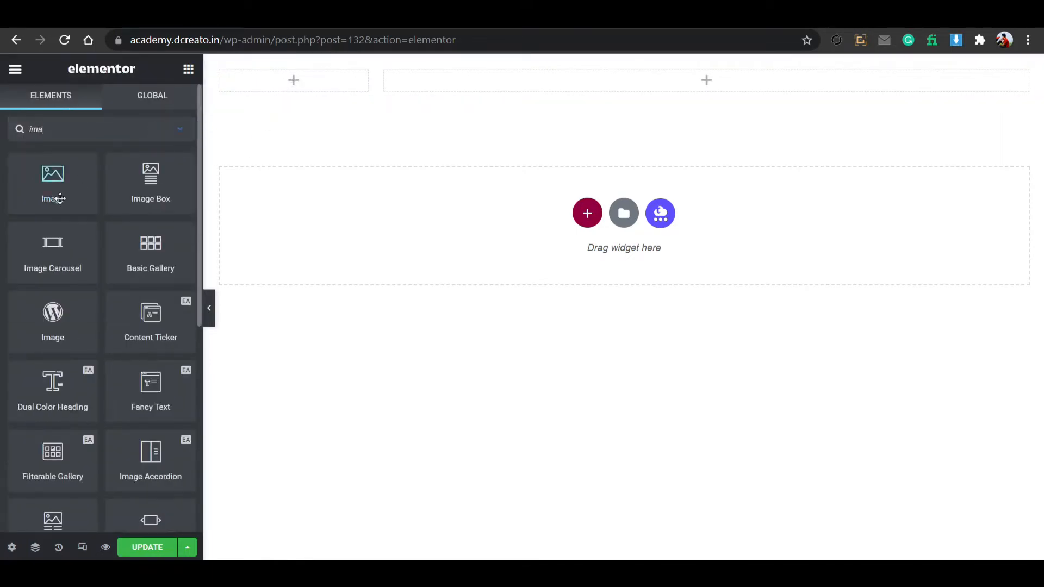
left_click_drag(59, 198, 316, 84)
Insert logo-coronavirus.png from the media library into the image widget.
left_click(128, 249)
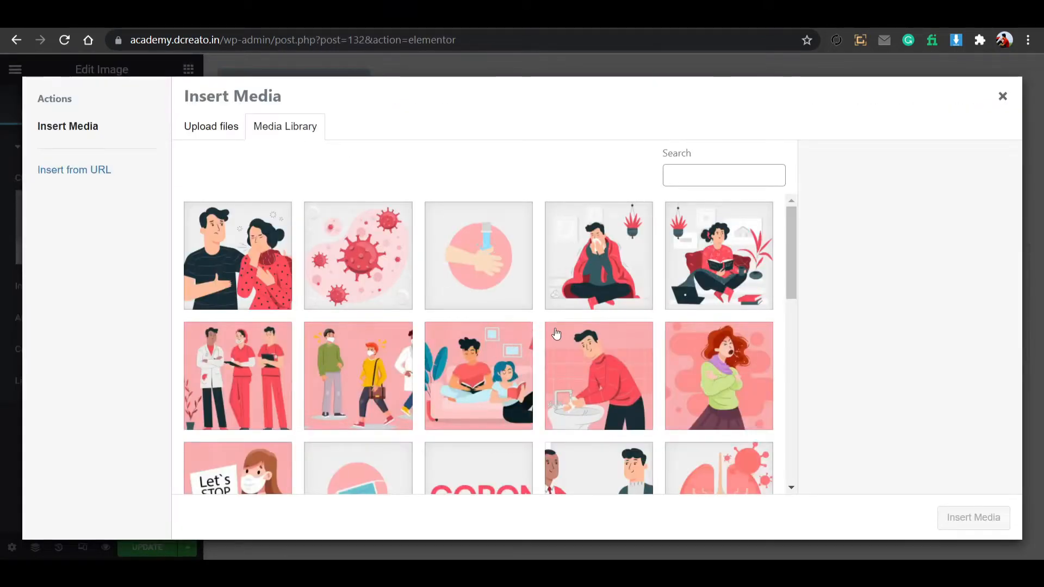
scroll(554, 343, "down", 4)
left_click(509, 293)
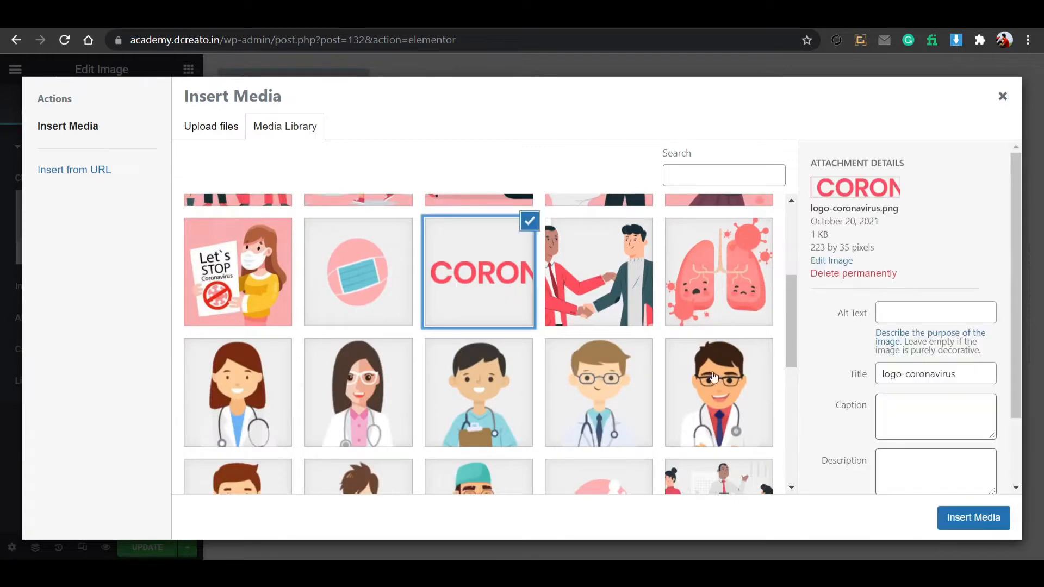
scroll(602, 402, "down", 3)
scroll(642, 373, "up", 7)
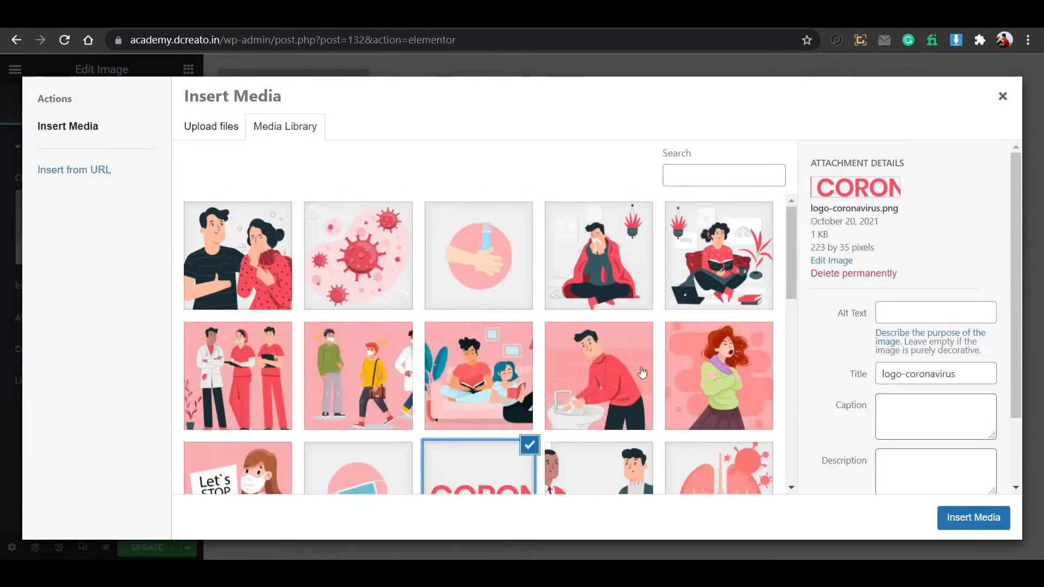
scroll(486, 362, "down", 2)
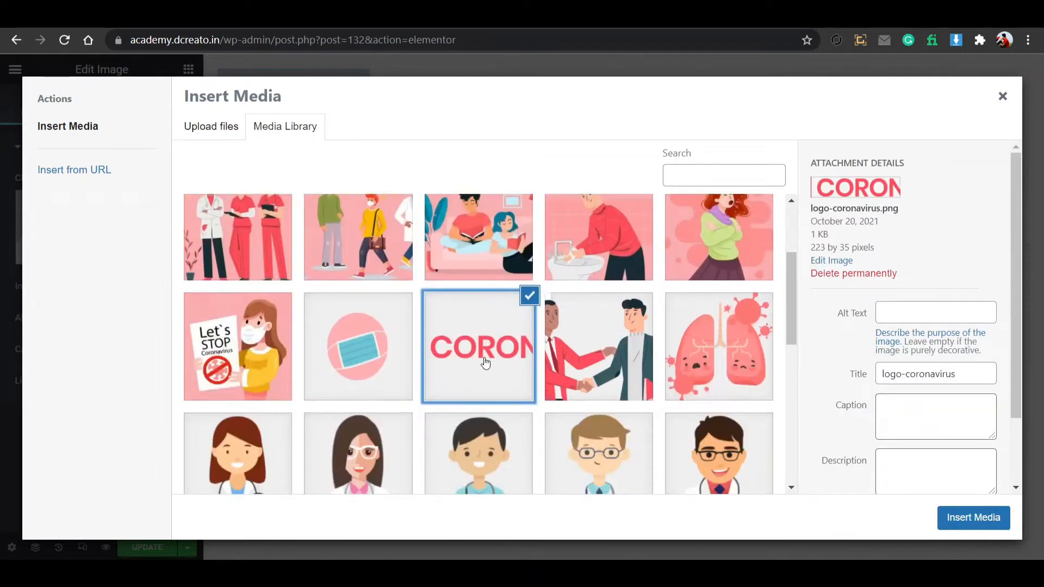
left_click(946, 513)
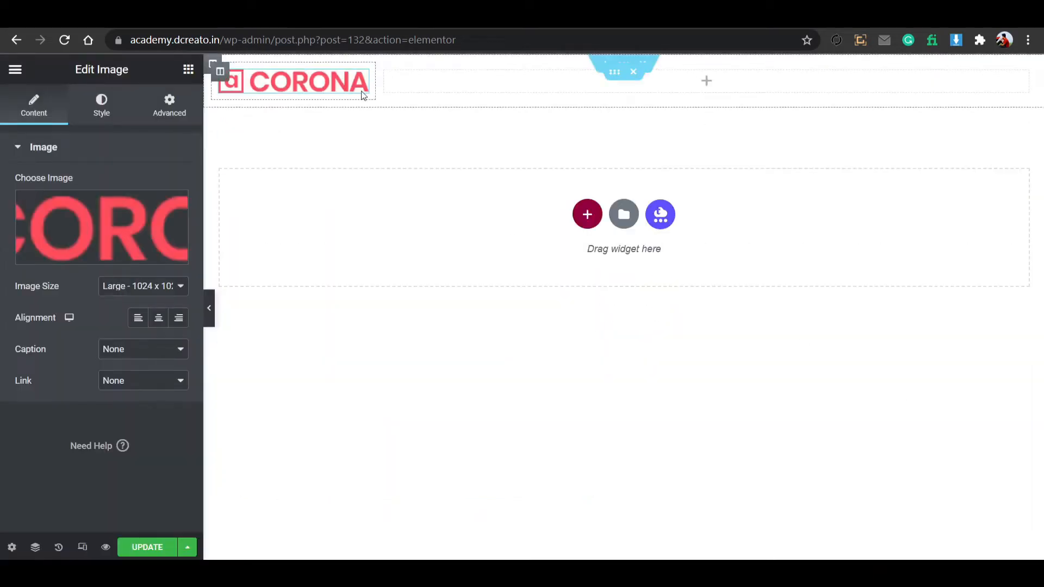
Add a Nav Menu widget to the inner section's second column and align its menu items to the right.
left_click(705, 81)
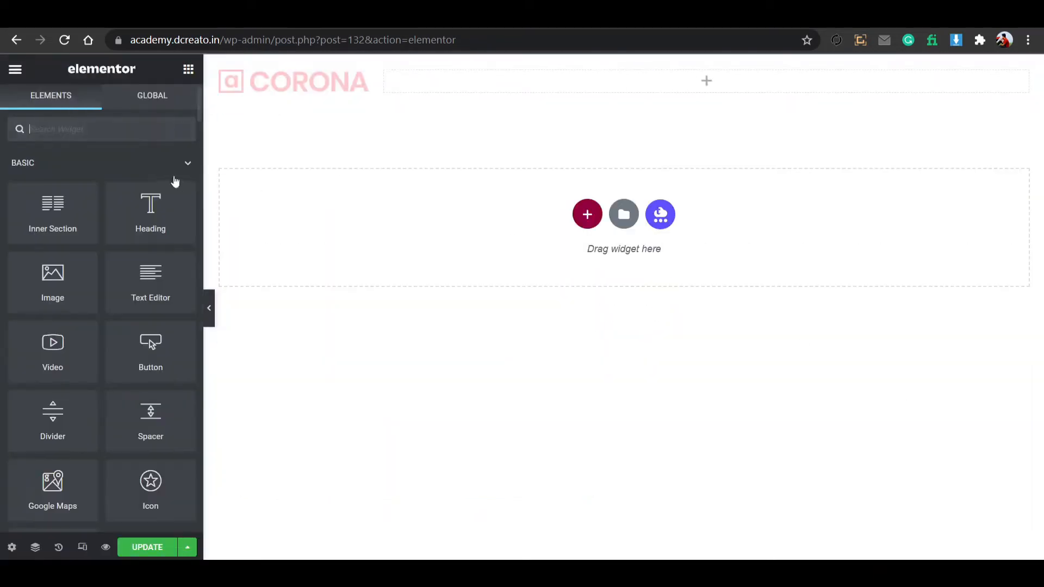
type("nav")
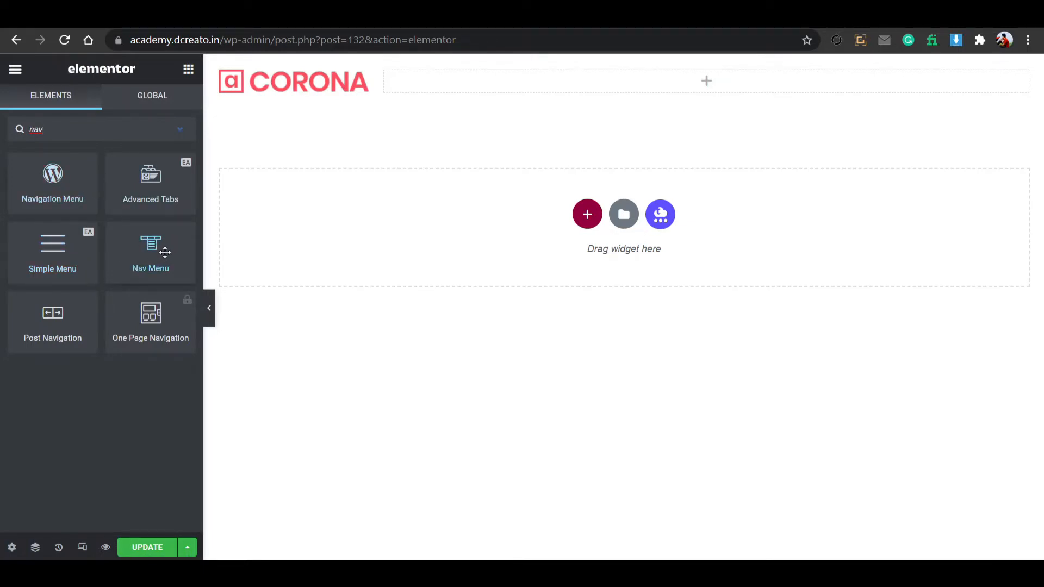
left_click_drag(165, 252, 712, 88)
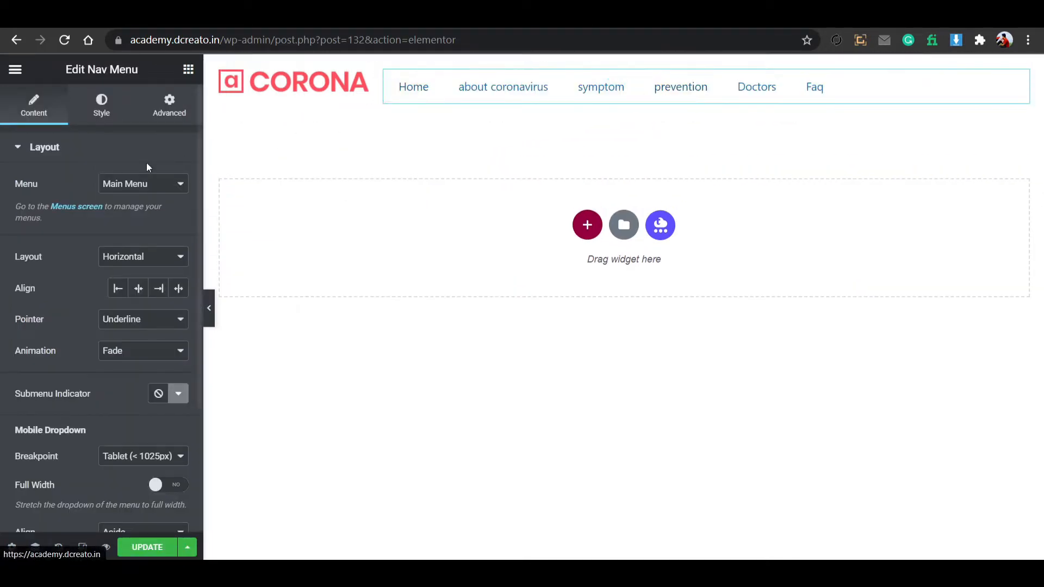
left_click(159, 288)
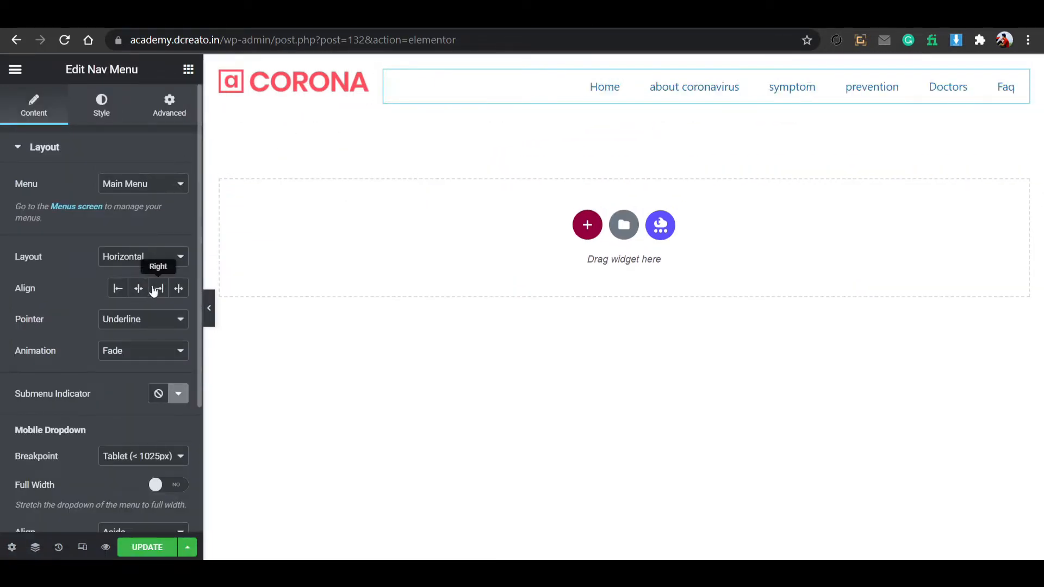
Style the main menu with the black global text color and the Popins normal global font.
left_click(102, 107)
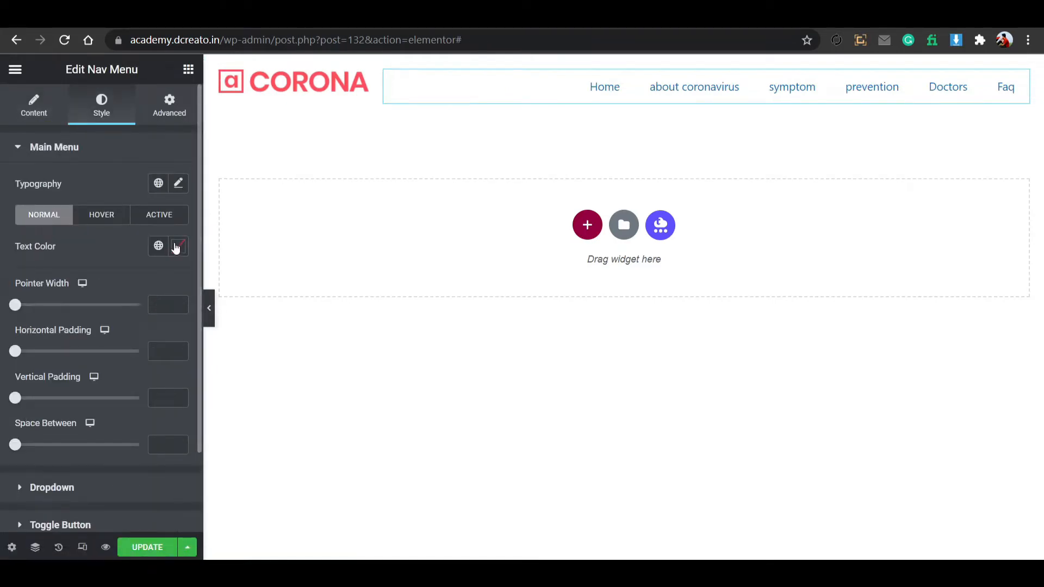
left_click(158, 246)
scroll(77, 459, "down", 3)
left_click(81, 477)
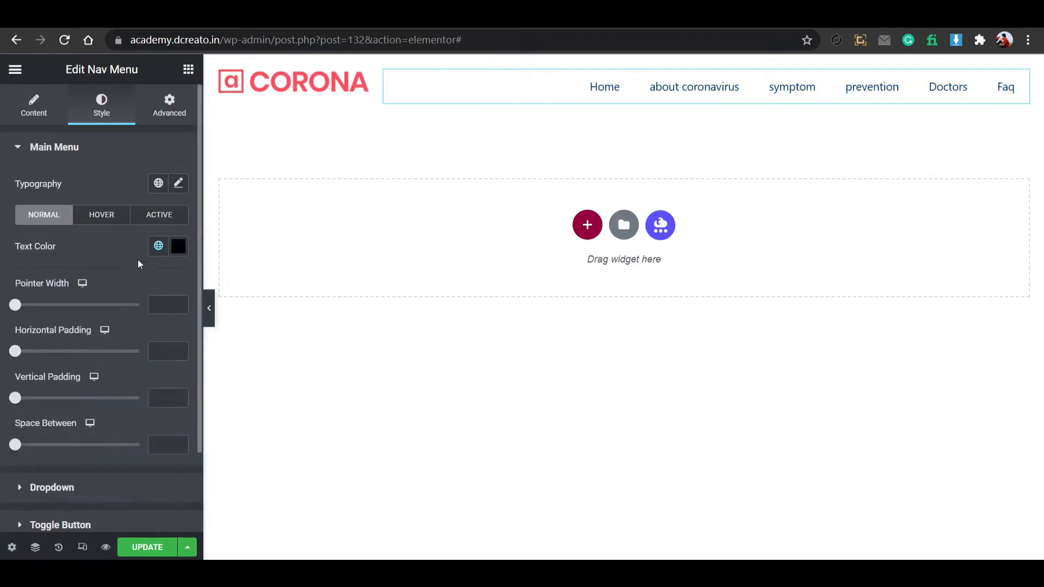
left_click(159, 192)
left_click(66, 329)
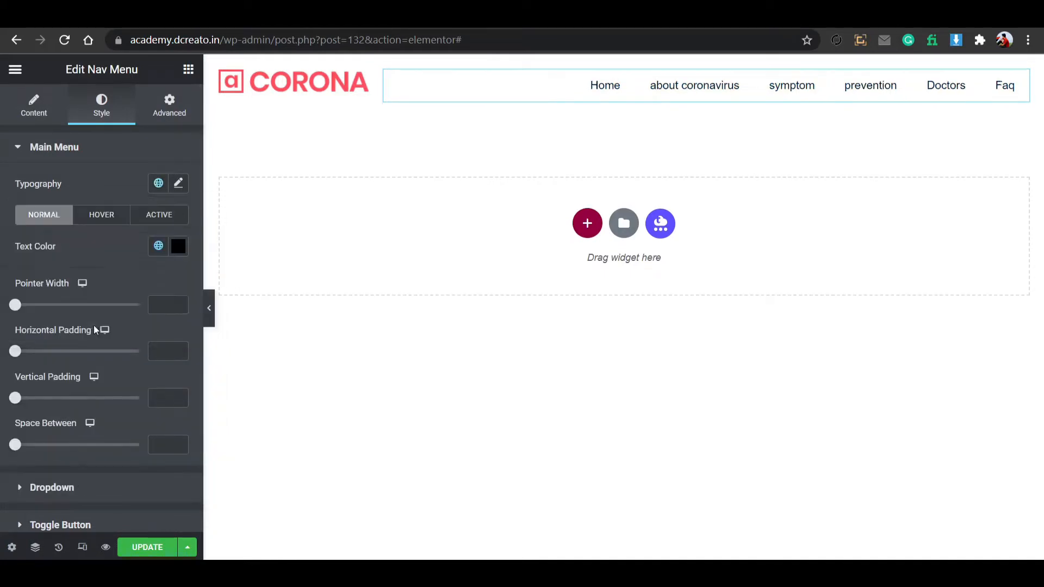
Set the main menu's typography to weight 600 with the Uppercase transform.
left_click(166, 185)
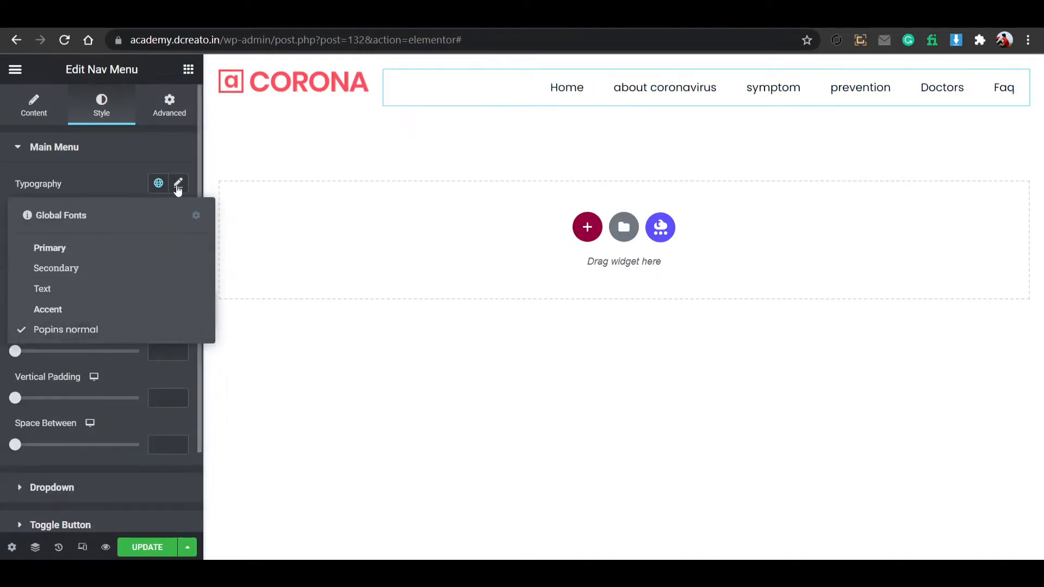
left_click(178, 183)
left_click(138, 329)
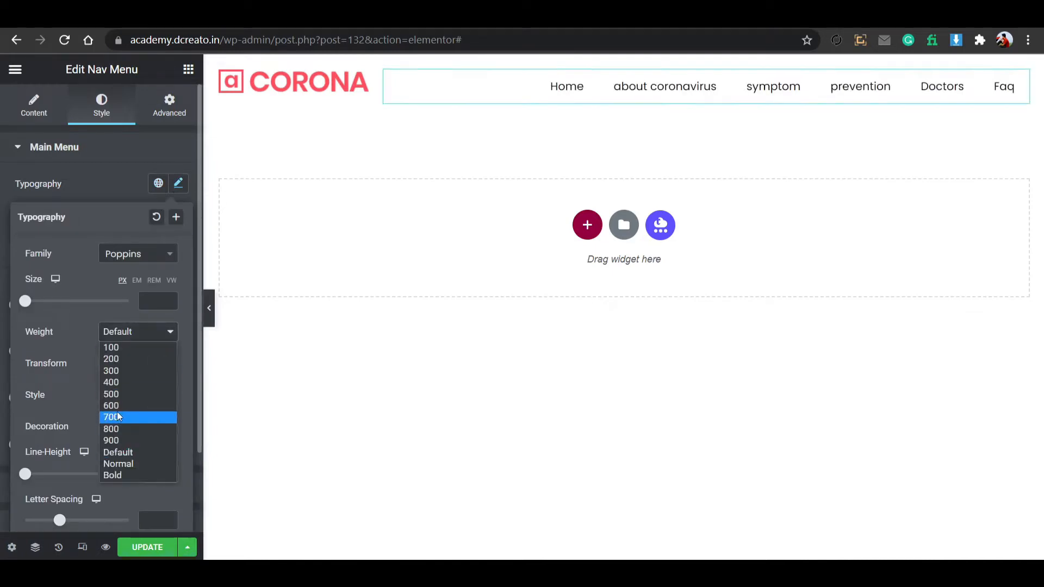
left_click(118, 411)
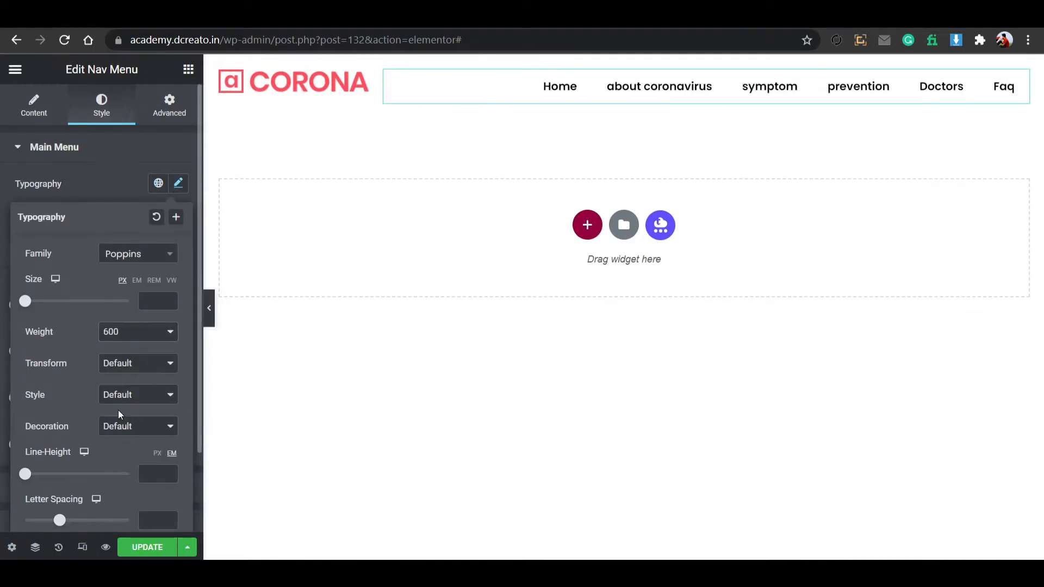
left_click(136, 372)
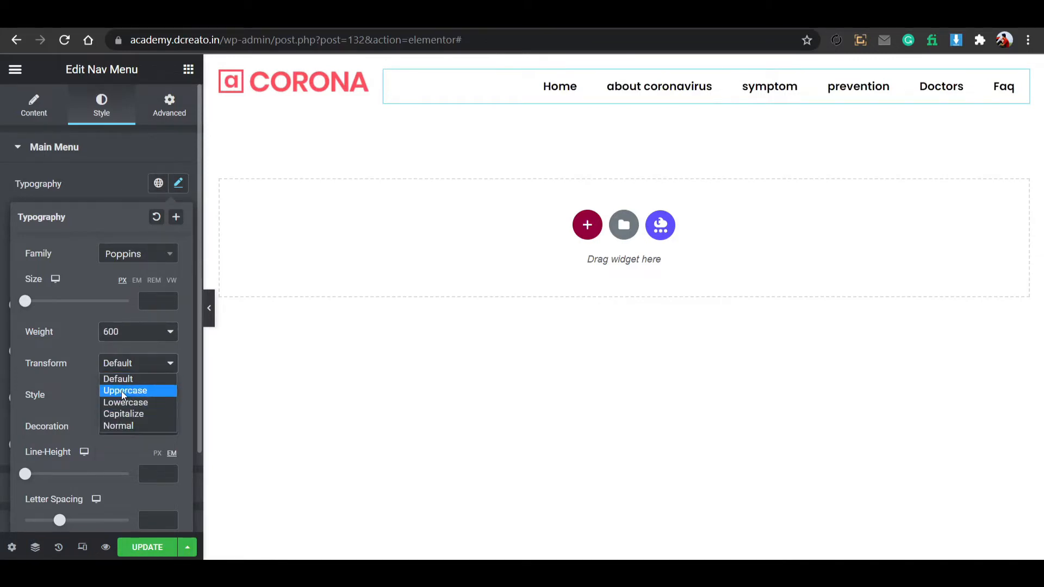
left_click(122, 391)
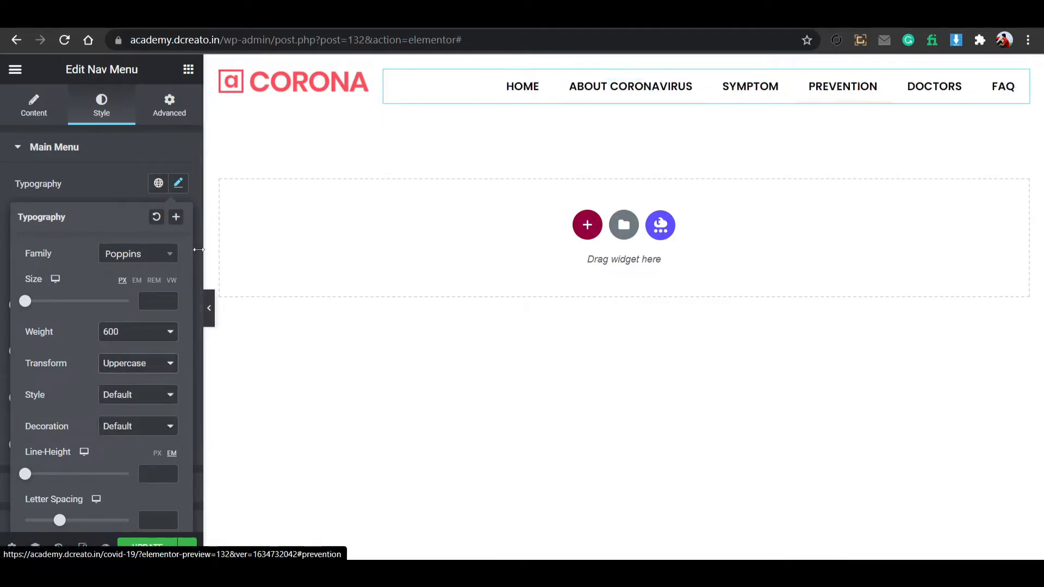
left_click(176, 186)
Set the nav menu's pointer to None in its layout settings.
left_click(33, 104)
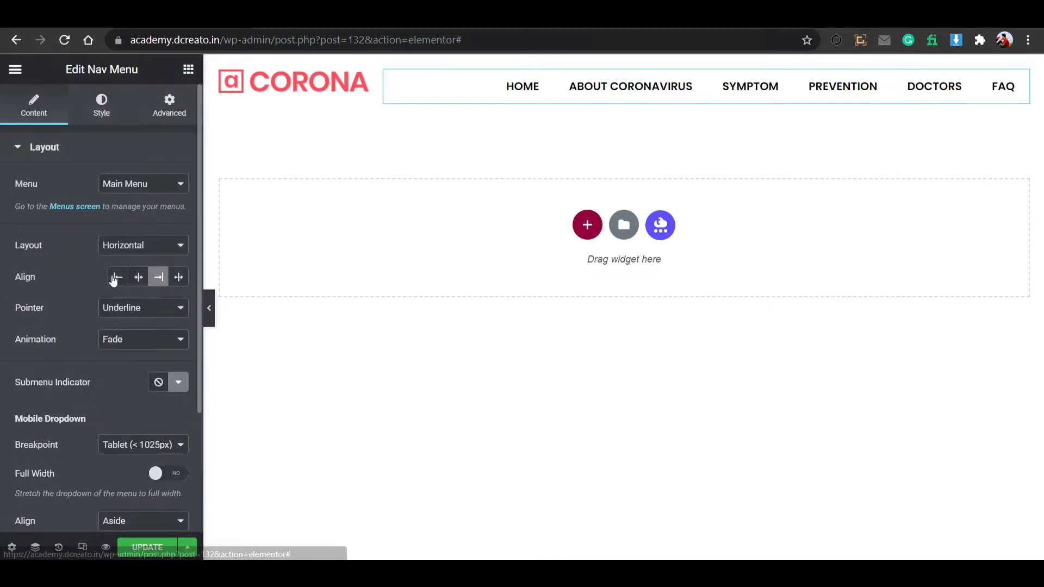
left_click(146, 307)
left_click(130, 326)
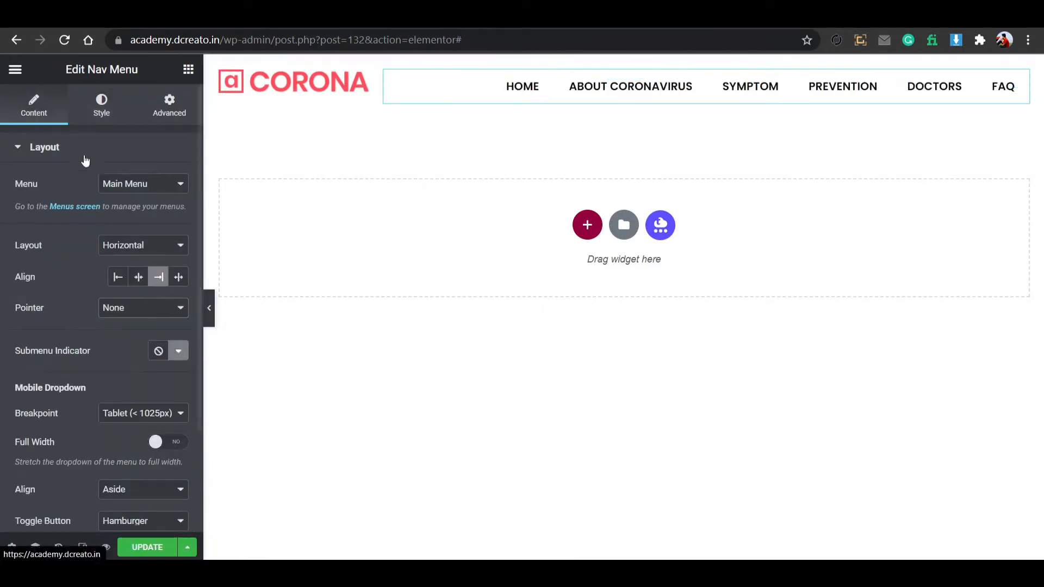
Set the menu's hover and active text colors to the red global color #FF4E5B and update the page.
left_click(119, 104)
left_click(107, 224)
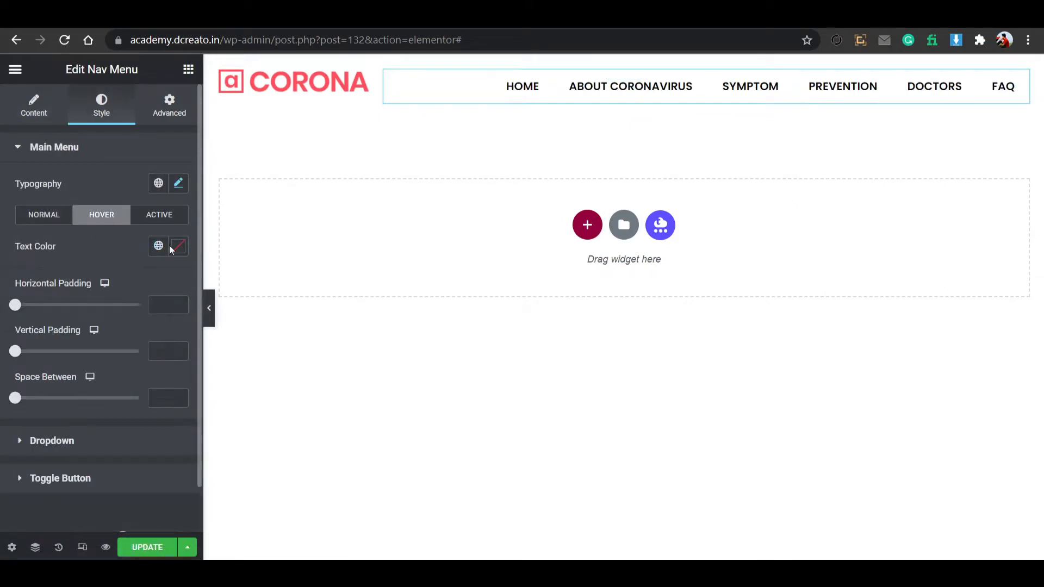
left_click(157, 245)
scroll(108, 354, "down", 2)
scroll(100, 399, "up", 2)
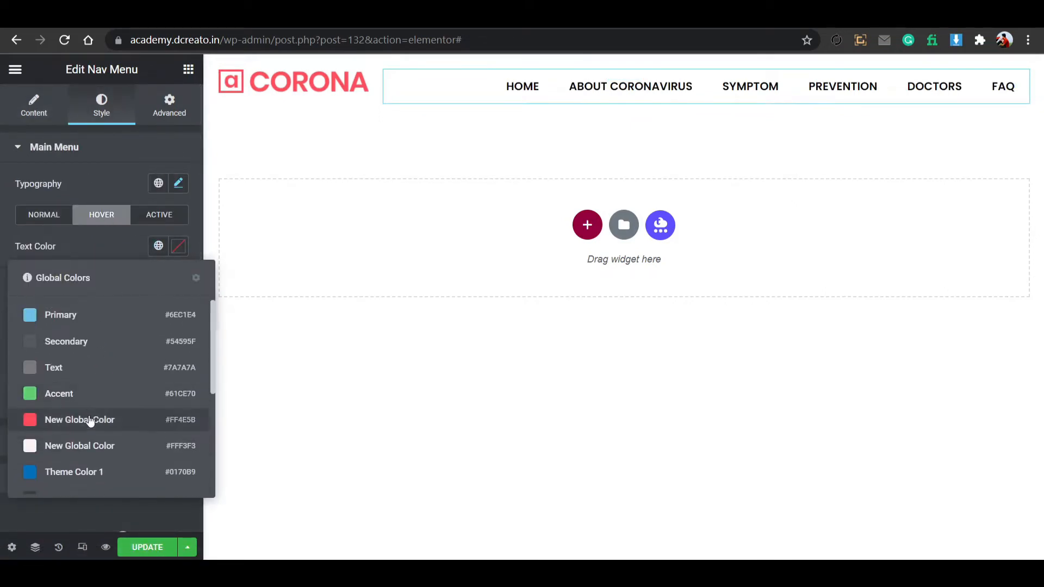
left_click(100, 419)
left_click(159, 214)
left_click(159, 246)
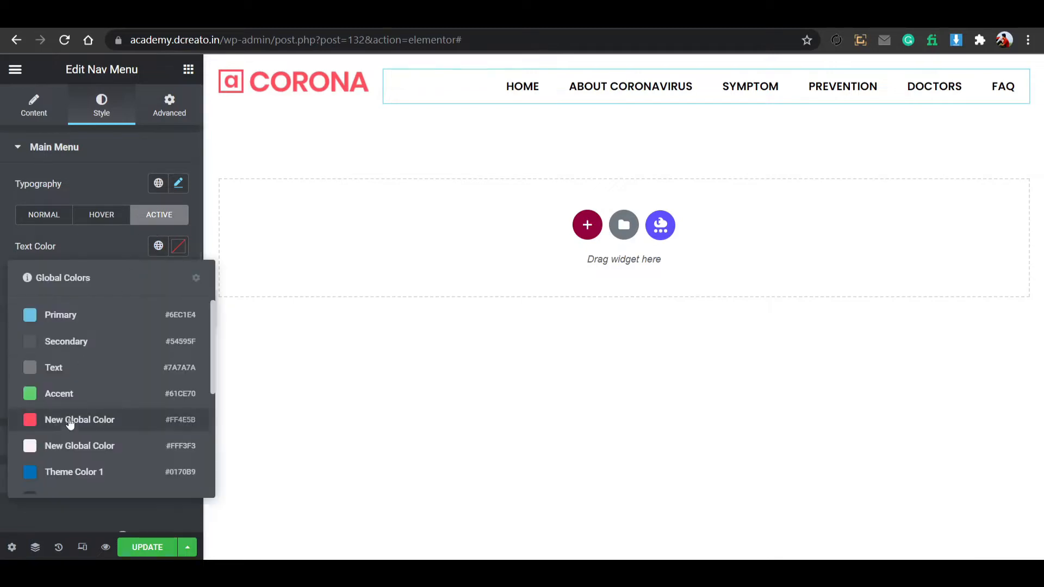
left_click(68, 428)
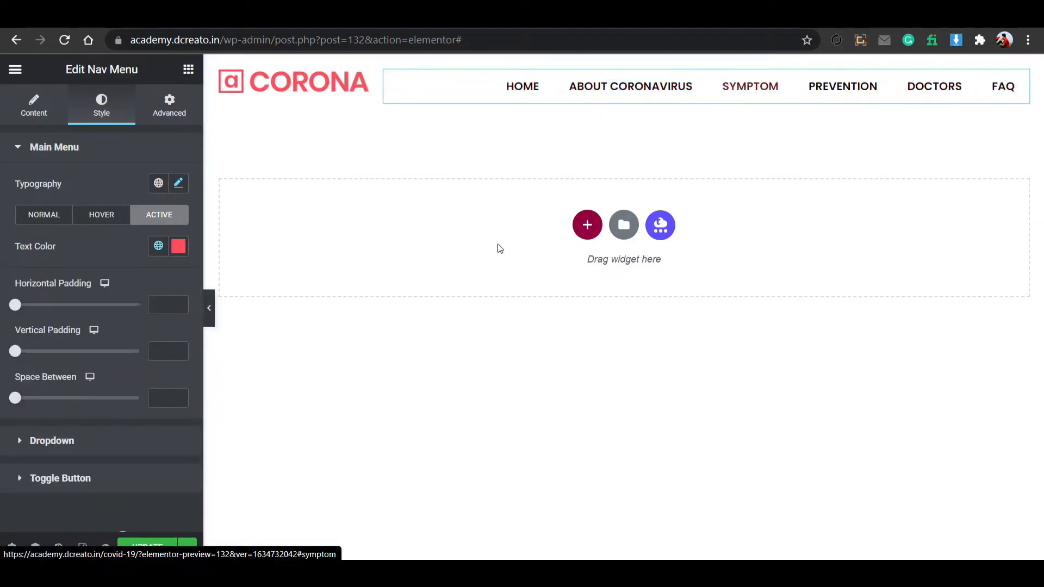
left_click(156, 548)
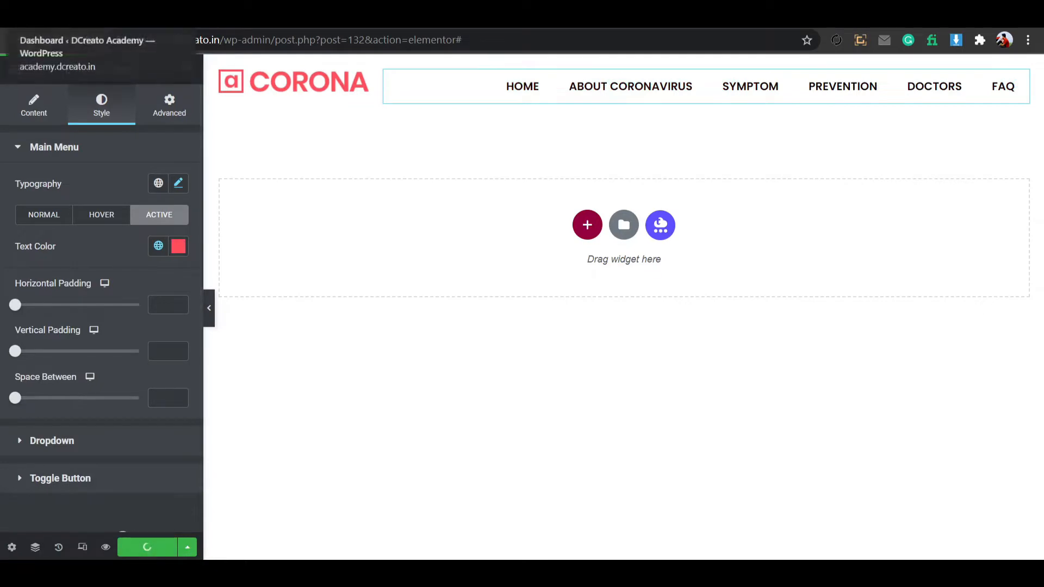
Switch to the WordPress dashboard, open the Menus screen and review the items of Main Menu.
left_click(76, 16)
mouse_move(119, 410)
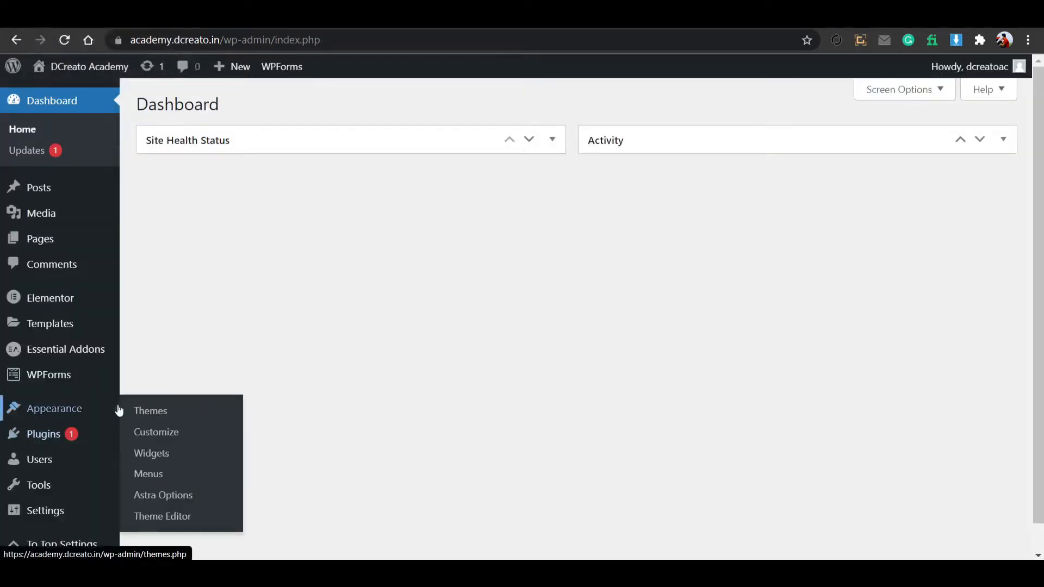
left_click(163, 472)
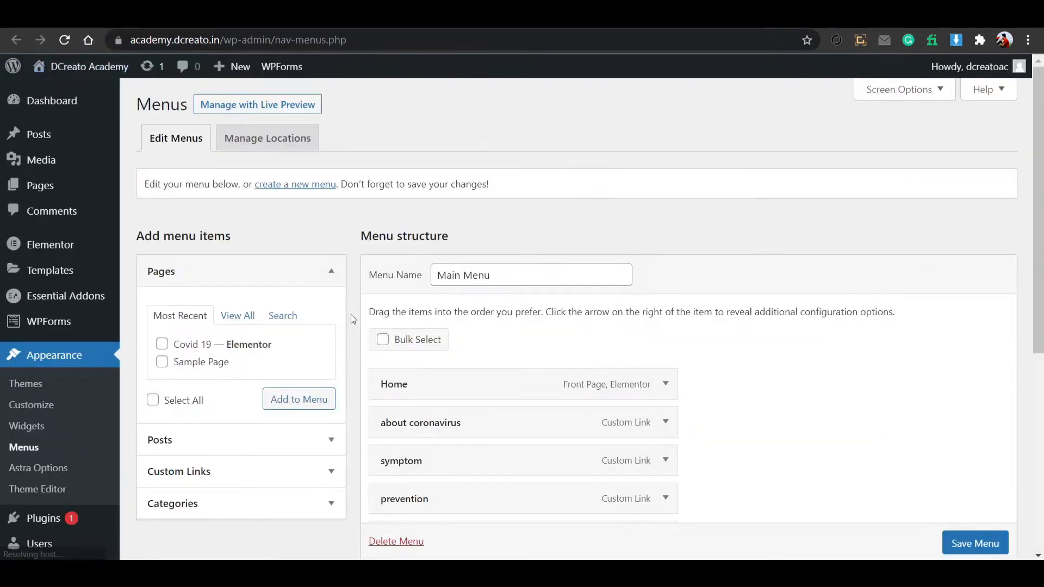
scroll(525, 384, "down", 4)
scroll(524, 380, "up", 4)
Create a new menu named Primary Menu.
left_click(301, 185)
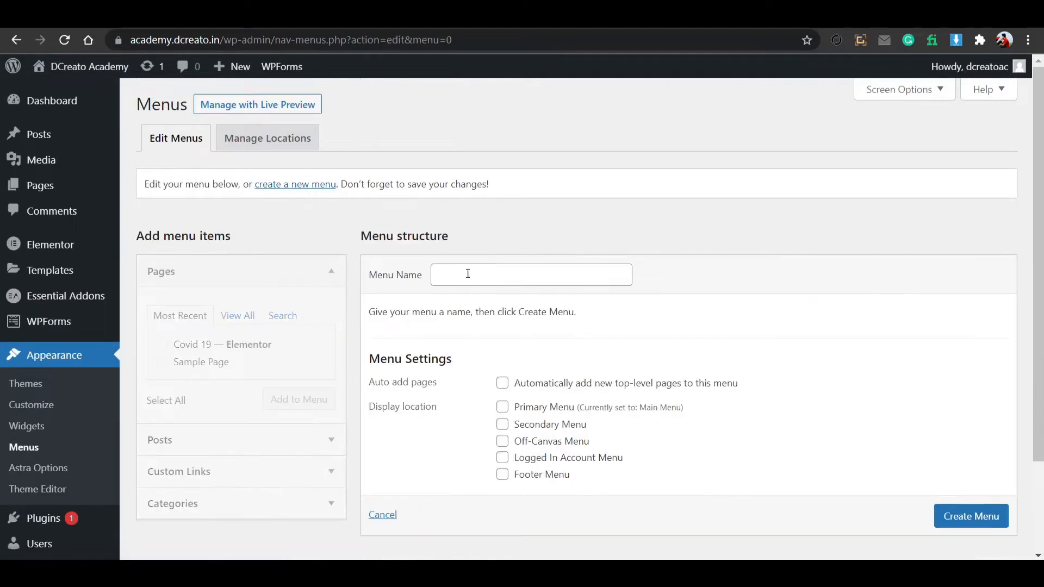
left_click(469, 278)
left_click(474, 333)
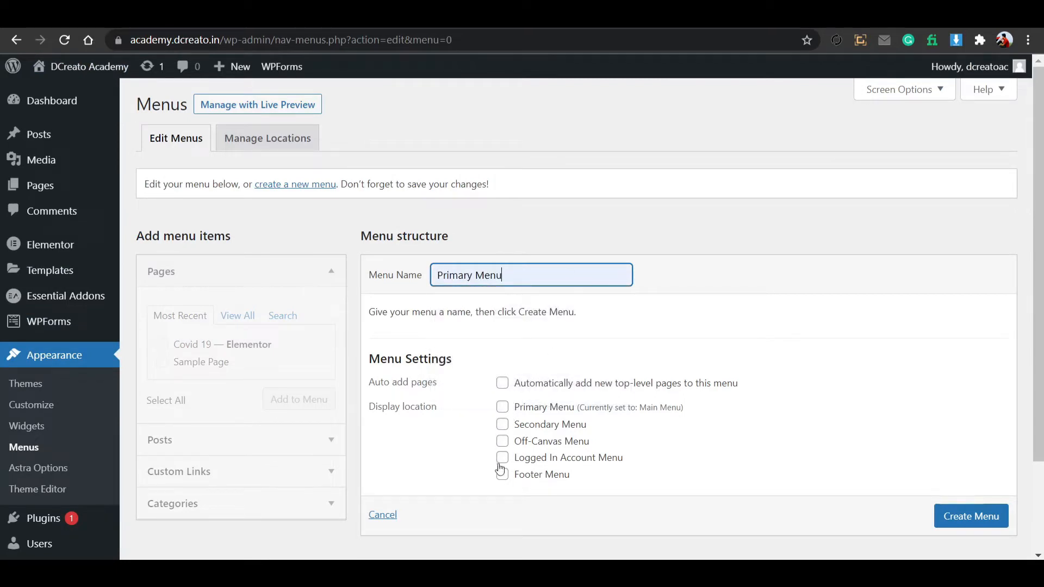
left_click(503, 426)
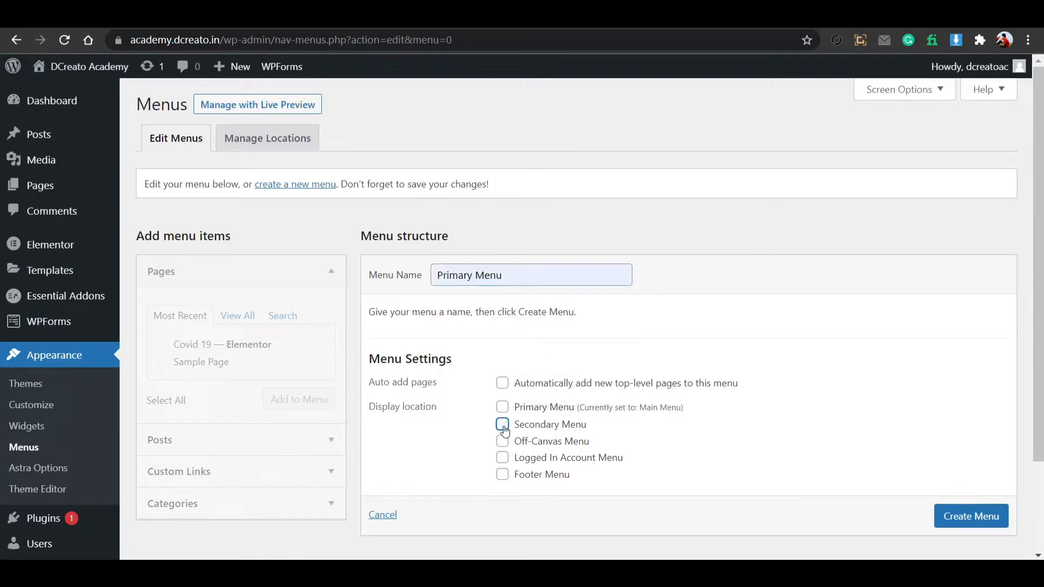
scroll(966, 523, "down", 1)
left_click(963, 505)
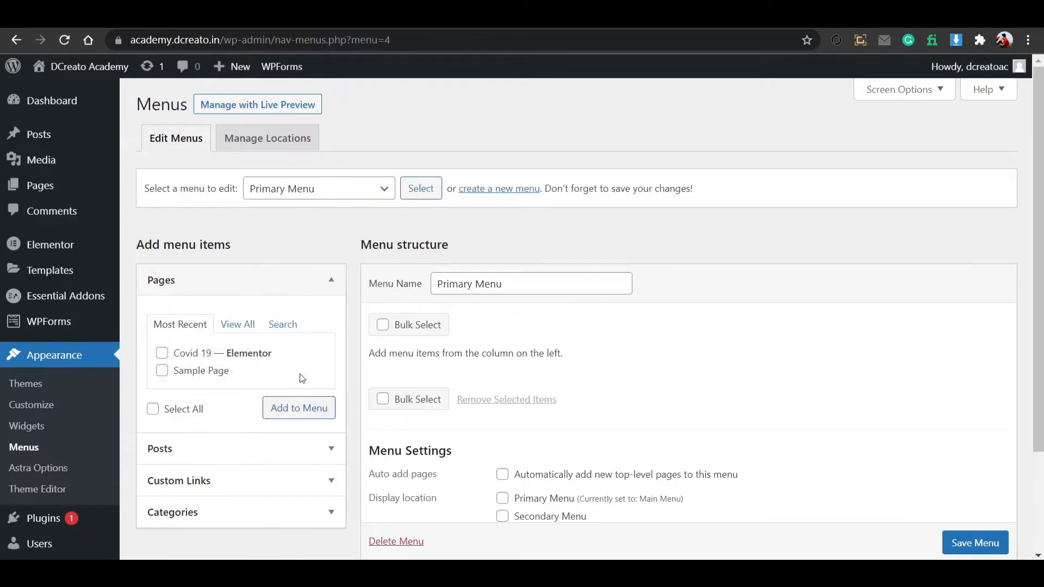
Add the Home and Covid 19 pages to Primary Menu and save the menu.
left_click(235, 325)
left_click(162, 354)
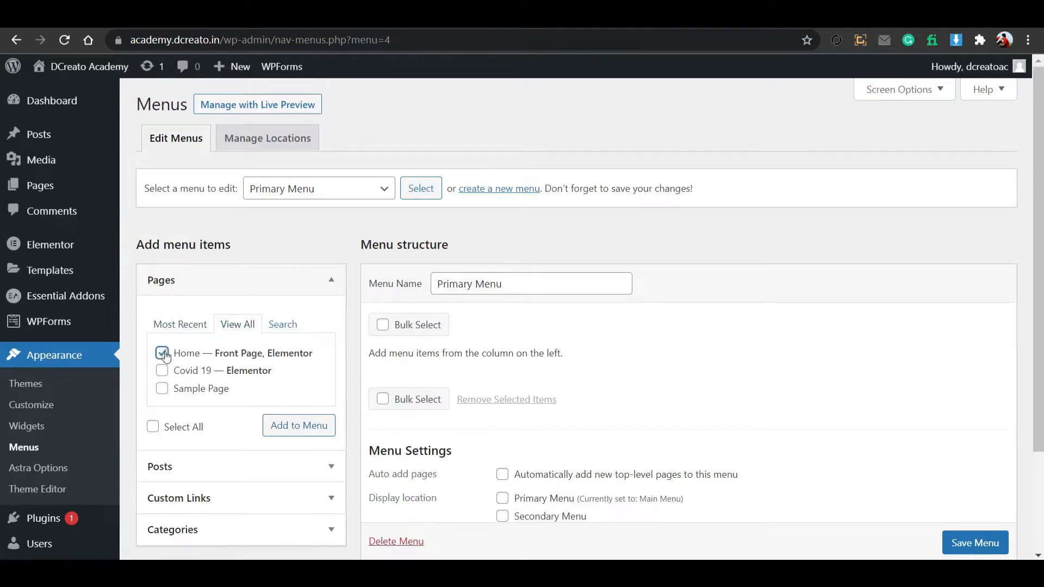
left_click(162, 370)
left_click(162, 388)
left_click(162, 353)
left_click(163, 388)
left_click(162, 353)
left_click(279, 425)
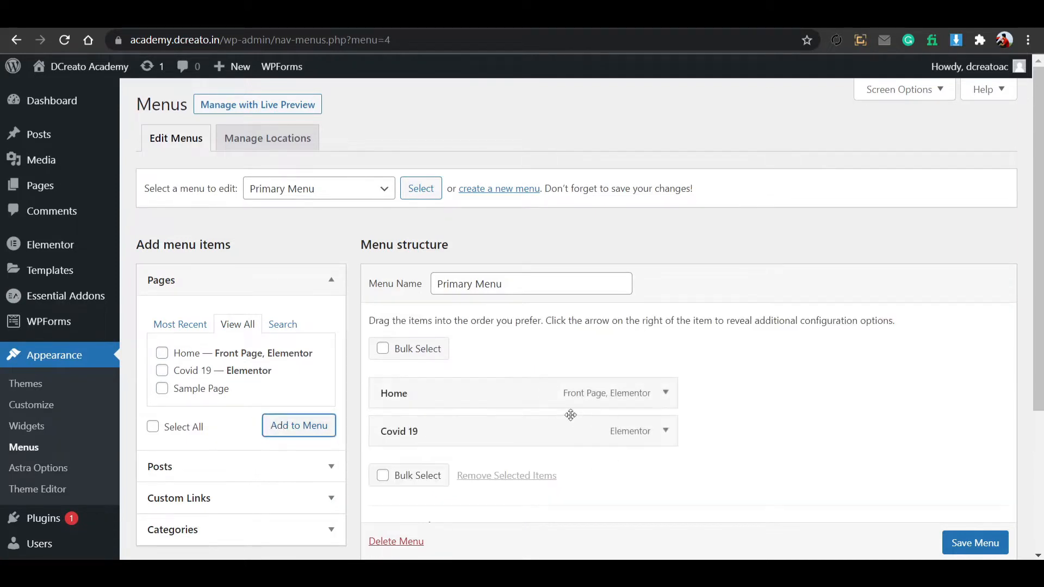
left_click(975, 543)
scroll(975, 542, "down", 1)
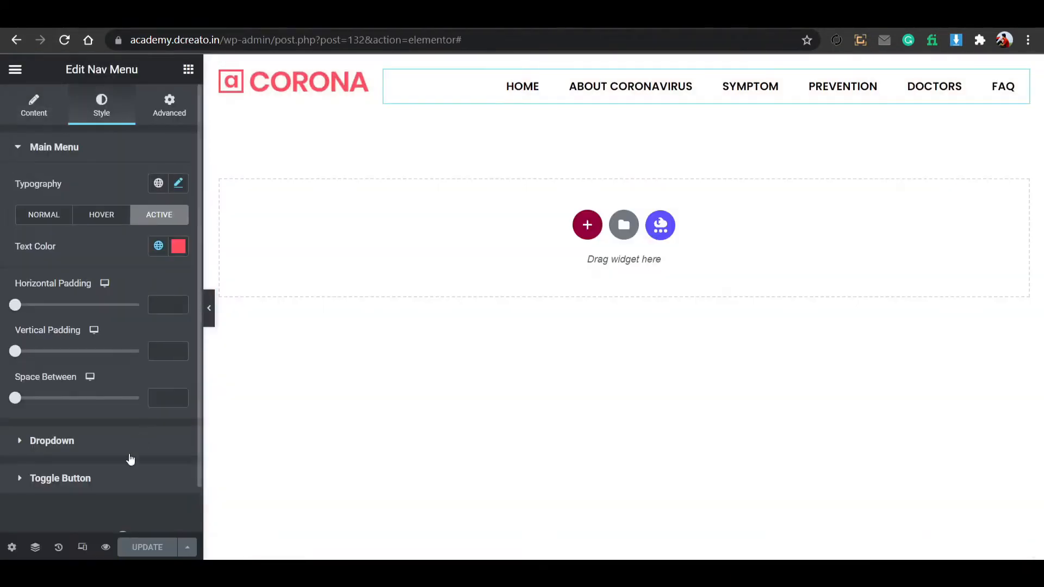
Left-align the CORONA logo image in the header and update the page.
left_click(104, 547)
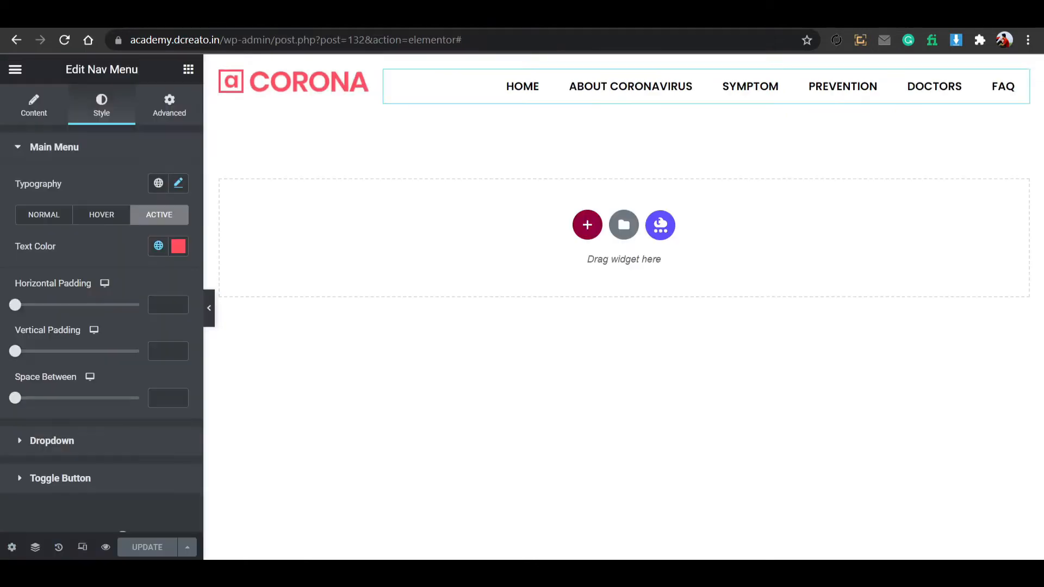
left_click(282, 83)
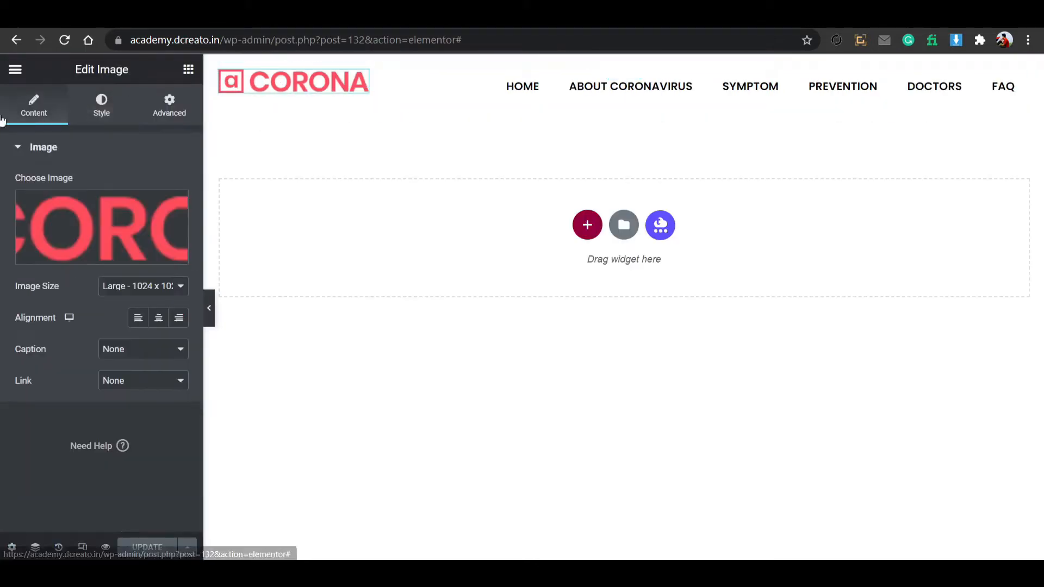
left_click(138, 317)
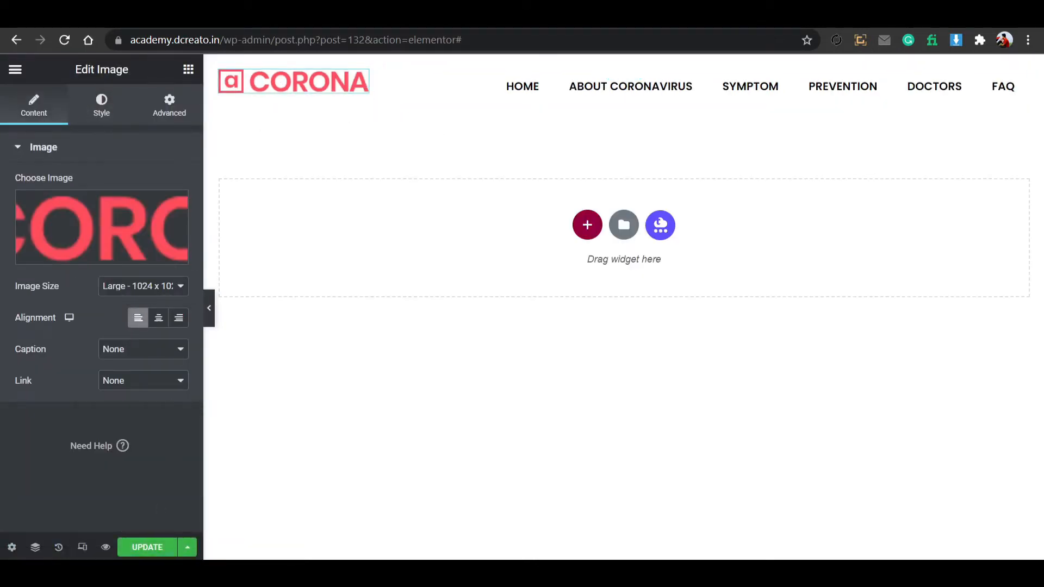
left_click(147, 548)
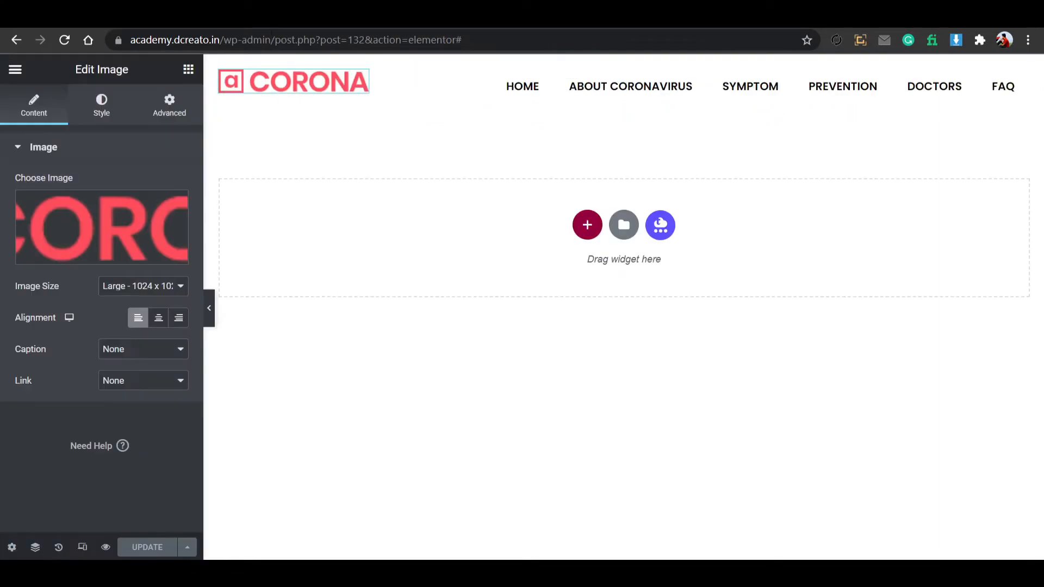
Add a two-column inner section below the navigation menu and place a Heading widget in its left column.
left_click(186, 73)
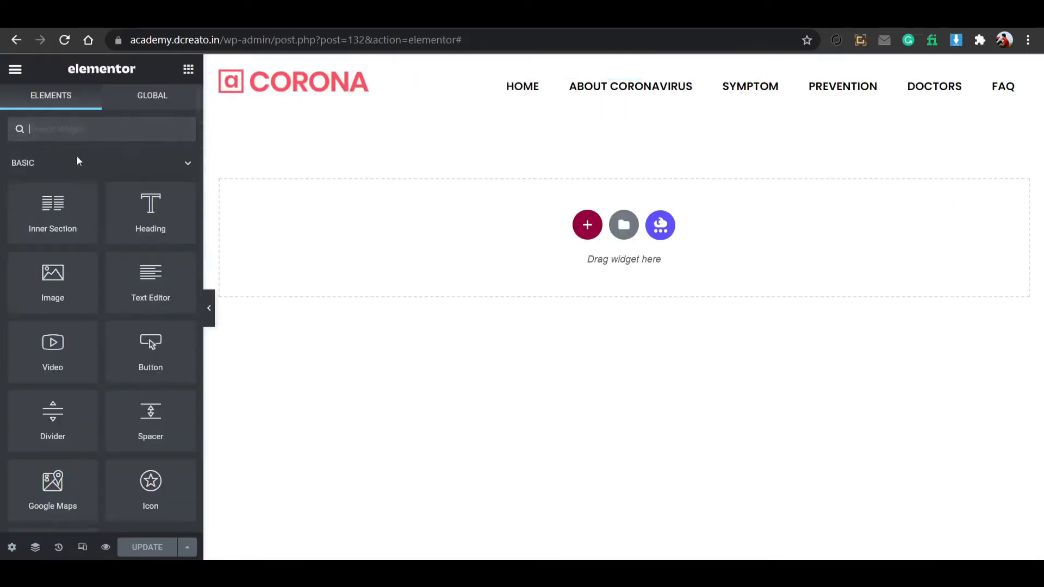
left_click_drag(82, 226, 687, 106)
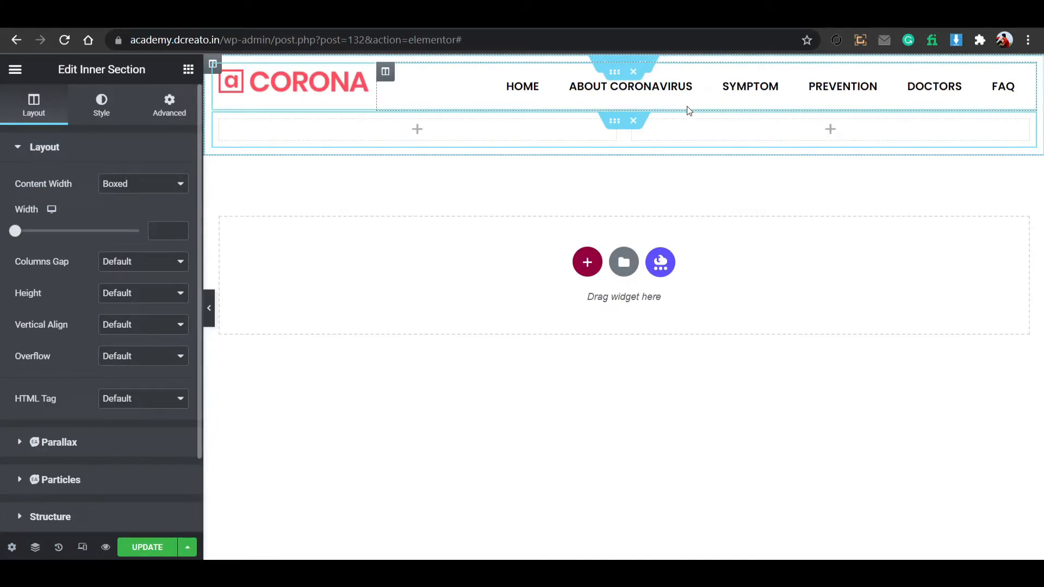
left_click(418, 131)
left_click_drag(149, 209, 405, 131)
Unlink the heading's padding values, set its top padding to 250 px, and check the layout at full width.
left_click(170, 106)
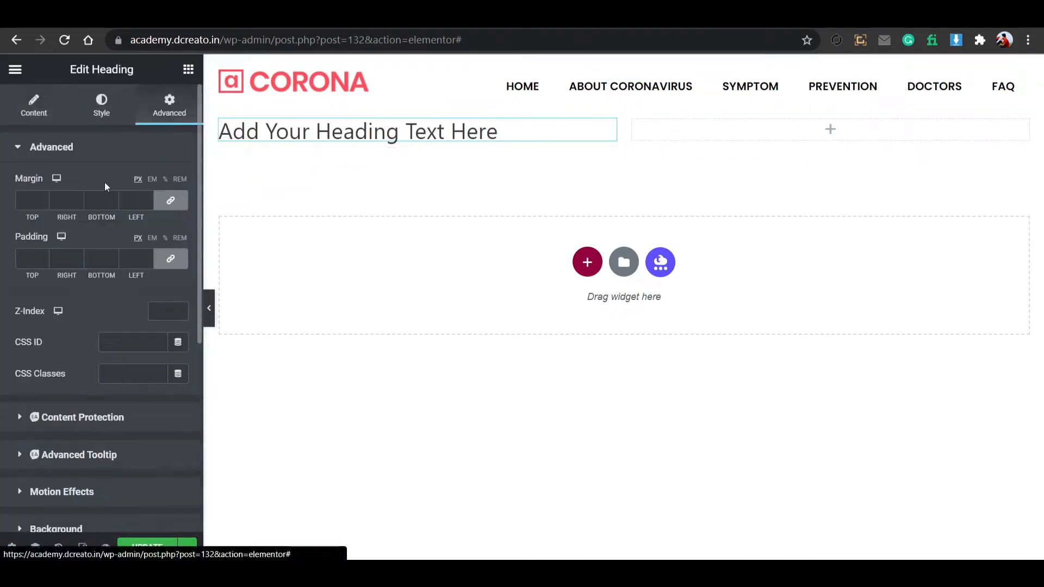
left_click(170, 259)
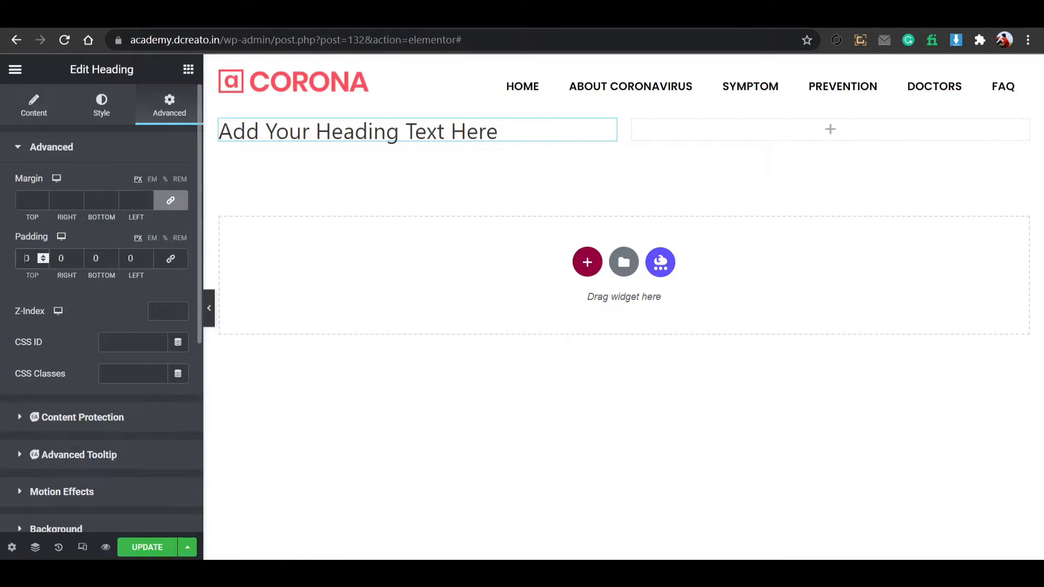
type("1500")
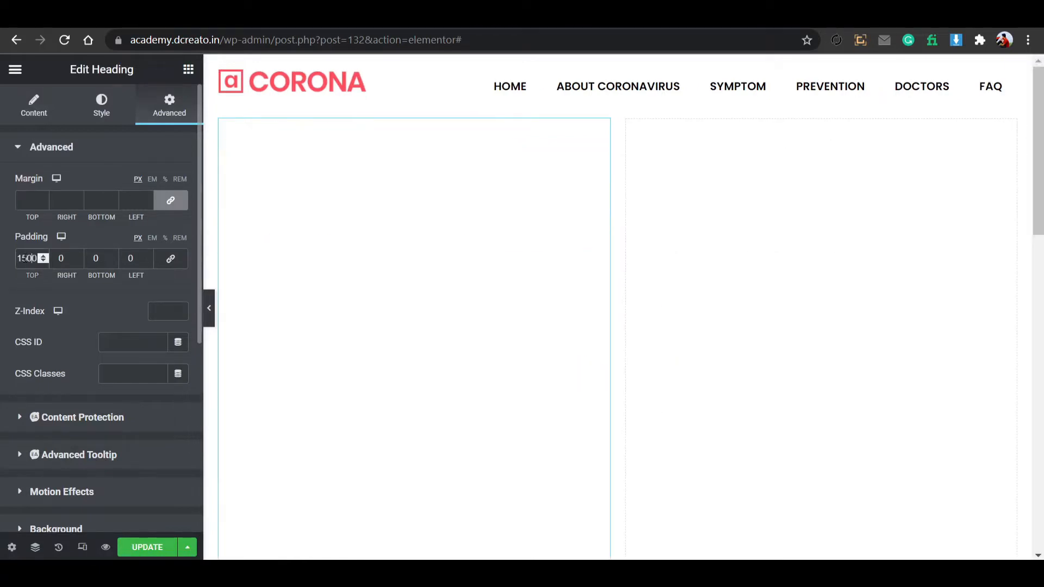
key("BackSpace")
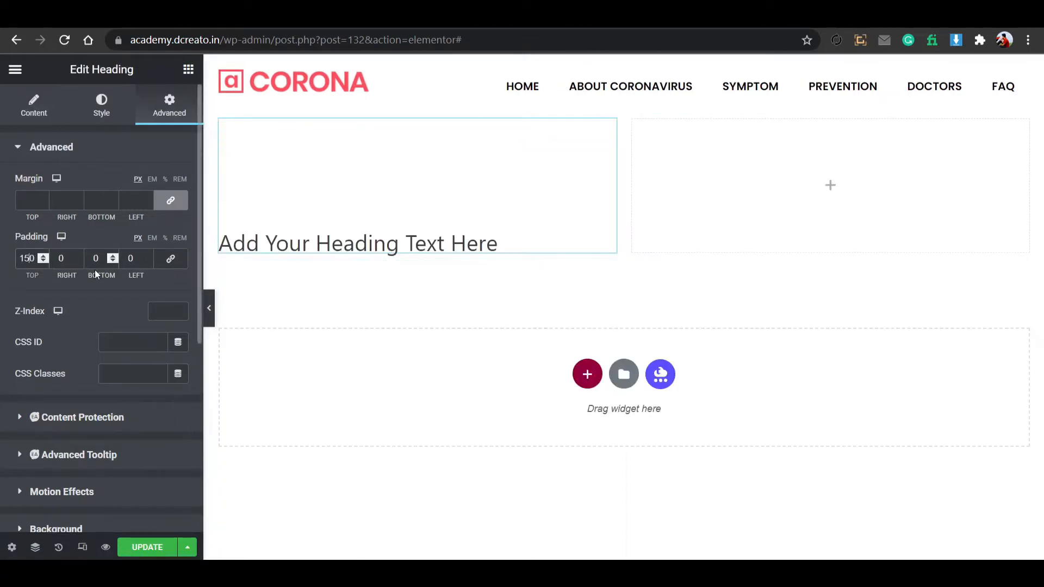
key("BackSpace")
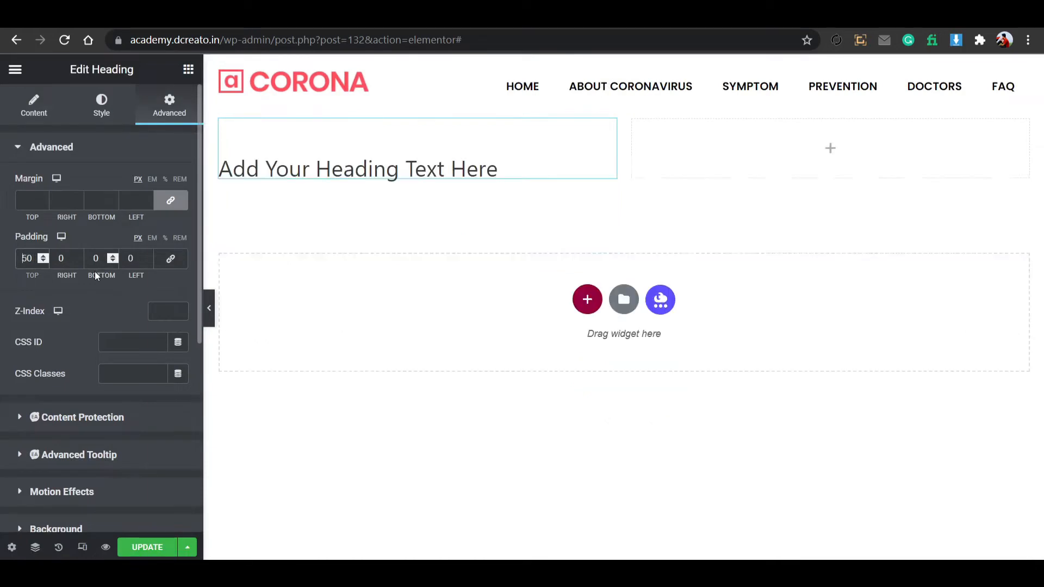
type("2")
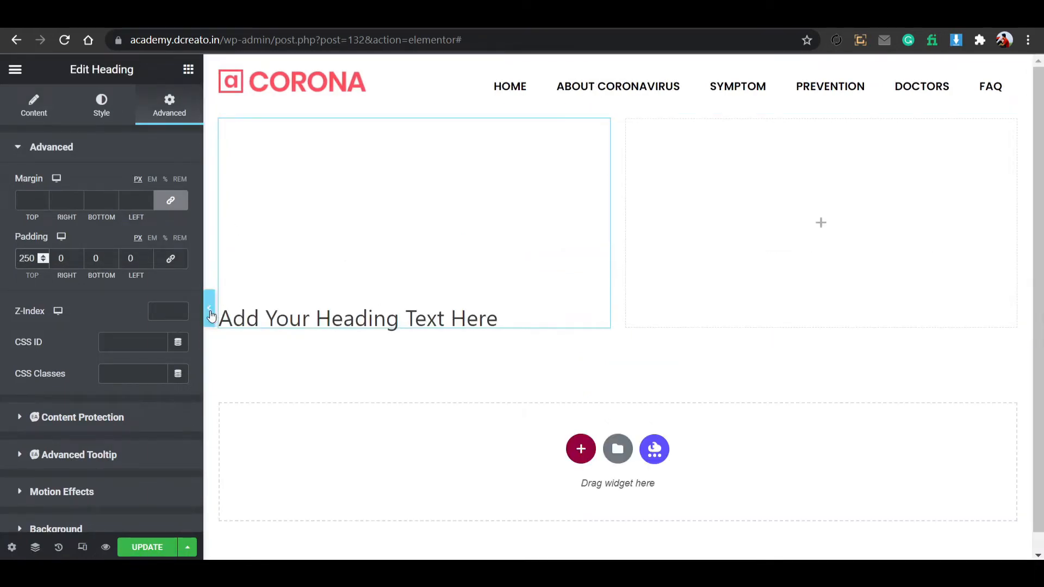
left_click(211, 309)
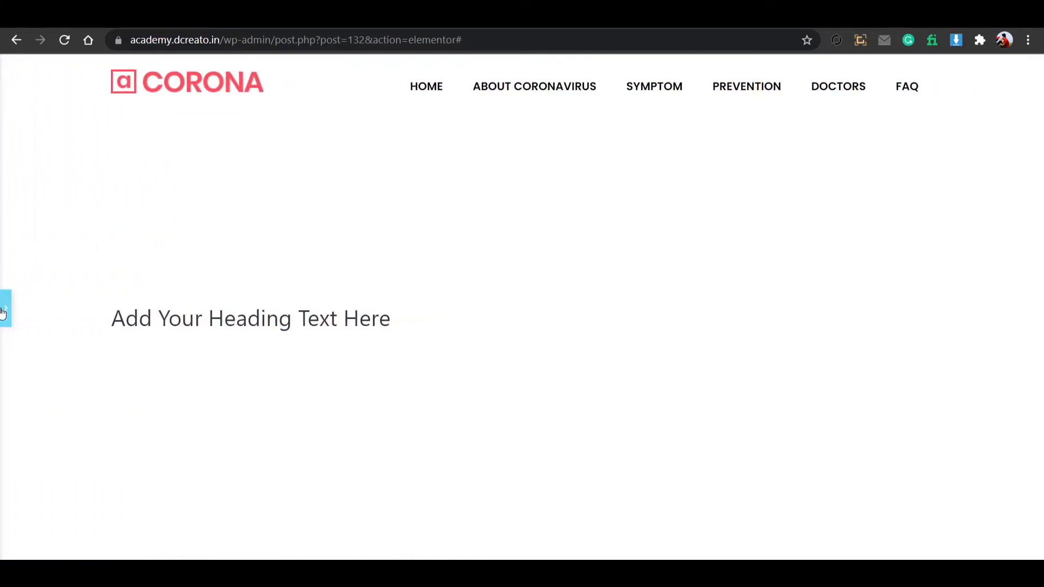
left_click(3, 311)
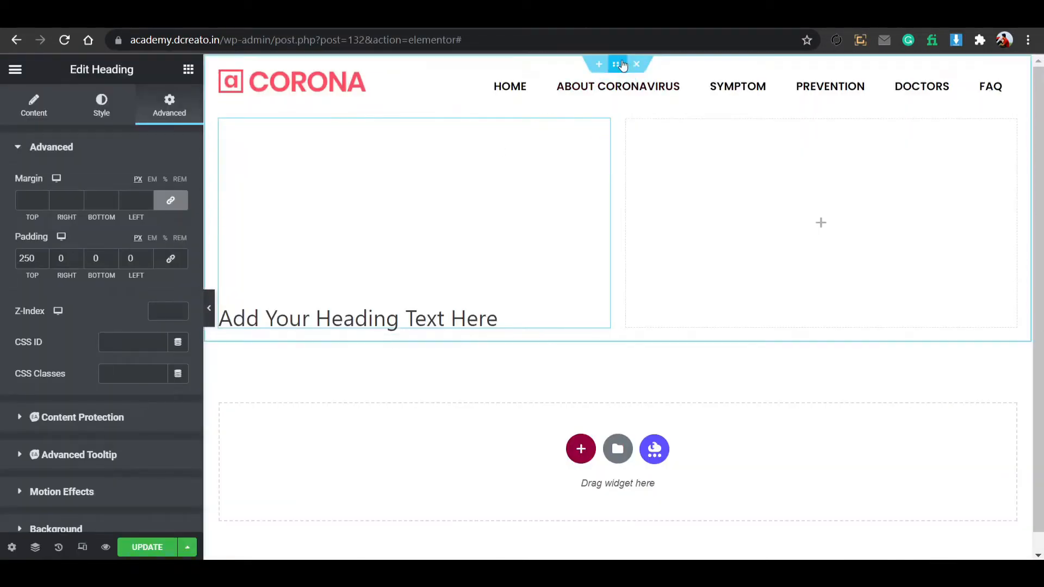
Give the header section a classic background using the bg.png image from the media library.
left_click(622, 65)
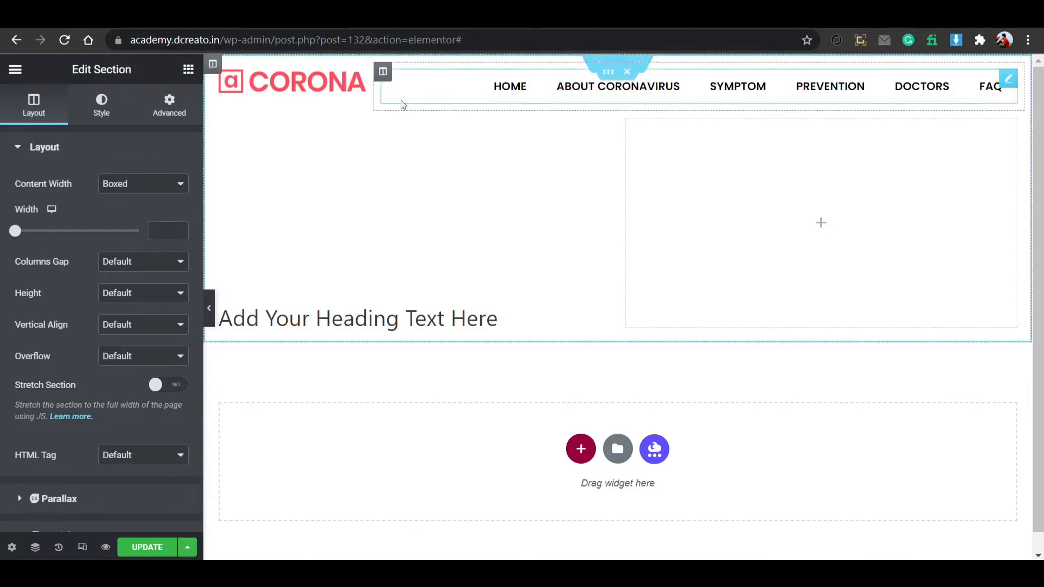
left_click(93, 112)
left_click(118, 216)
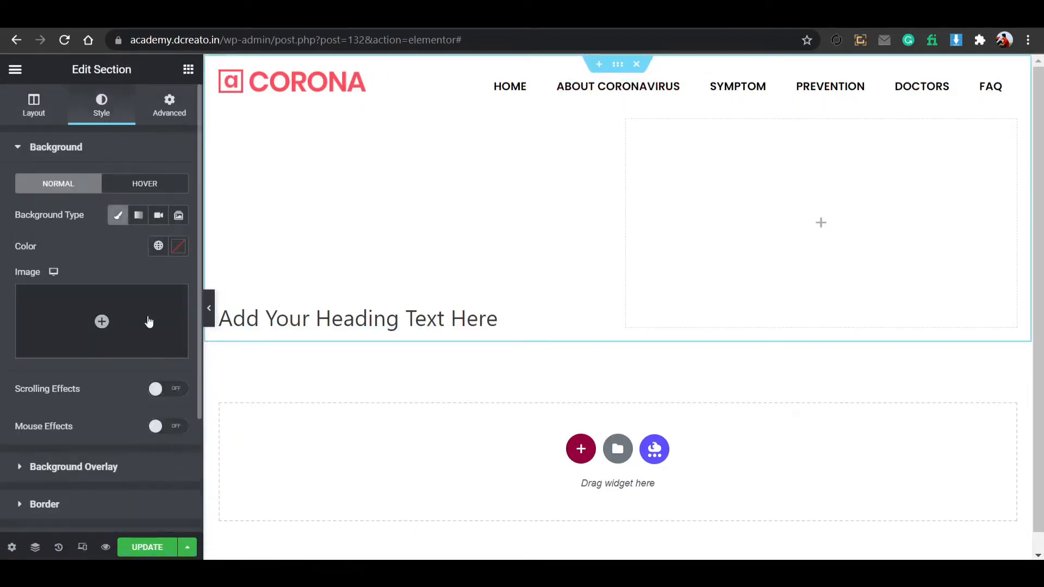
left_click(106, 346)
scroll(415, 373, "down", 6)
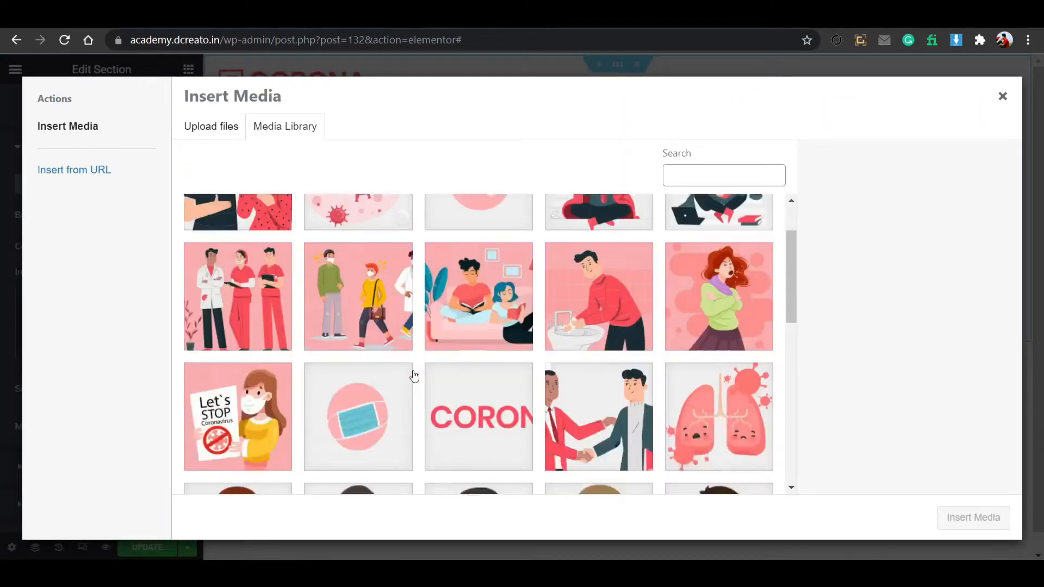
scroll(561, 371, "down", 4)
left_click(478, 282)
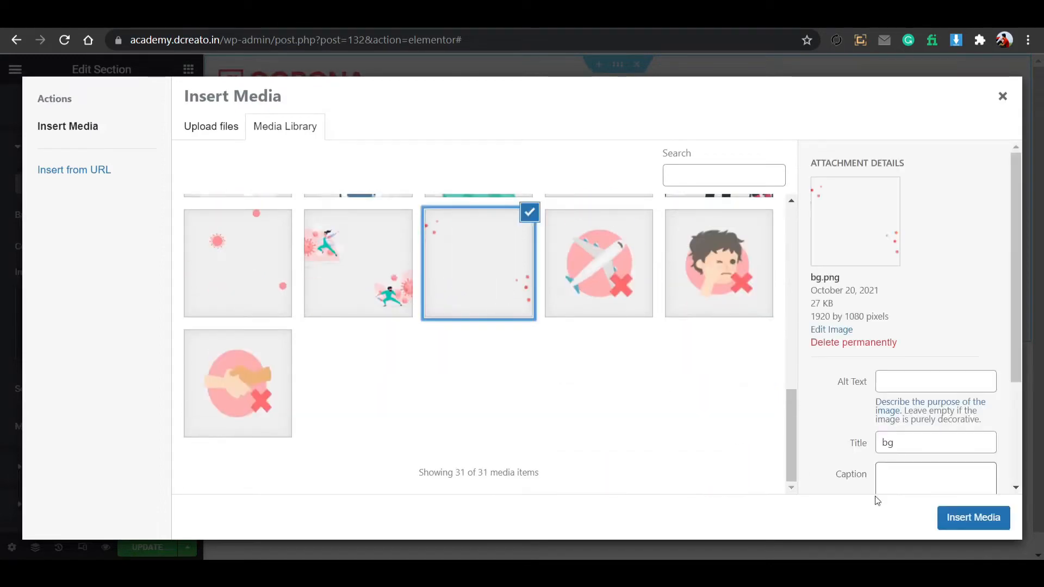
left_click(973, 518)
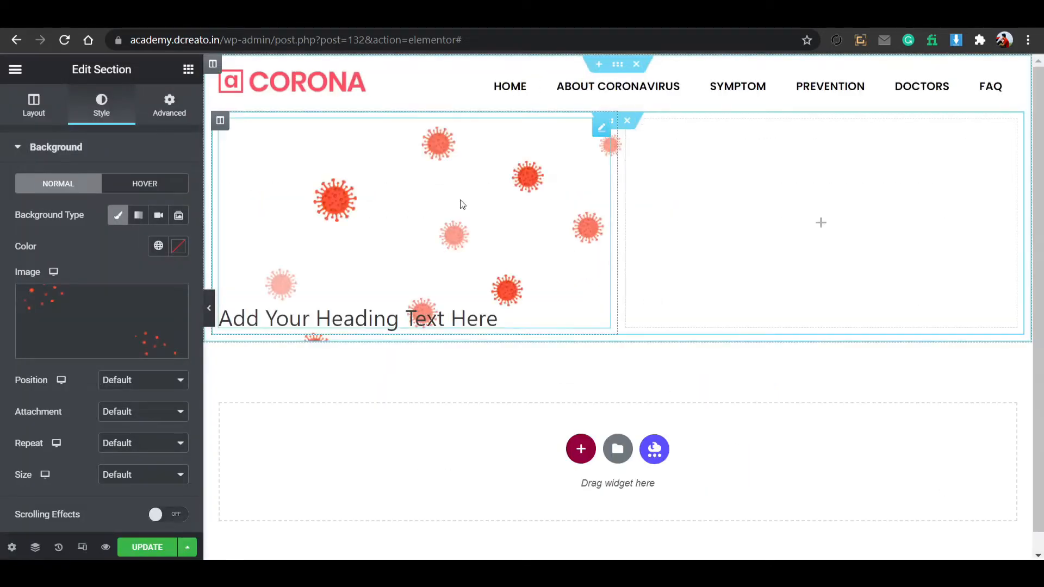
Set the section background image's position to Center Center and its attachment to Fixed.
left_click(152, 383)
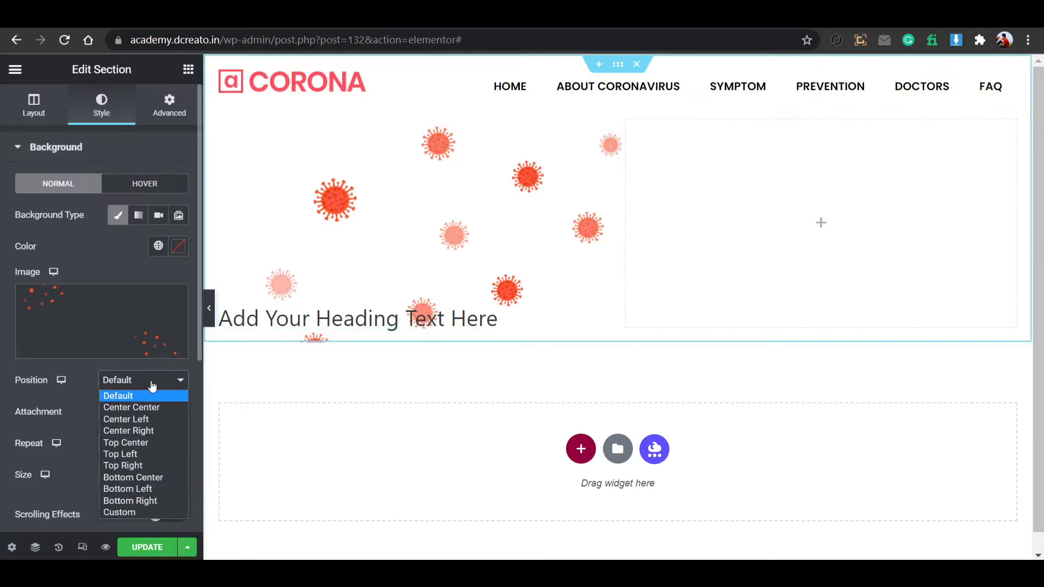
left_click(129, 408)
left_click(129, 411)
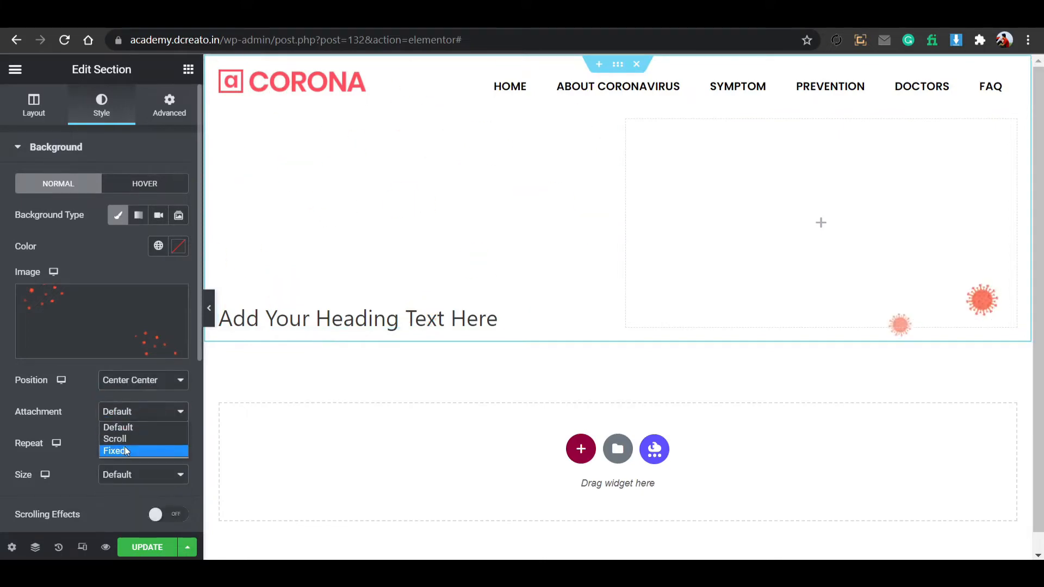
left_click(126, 451)
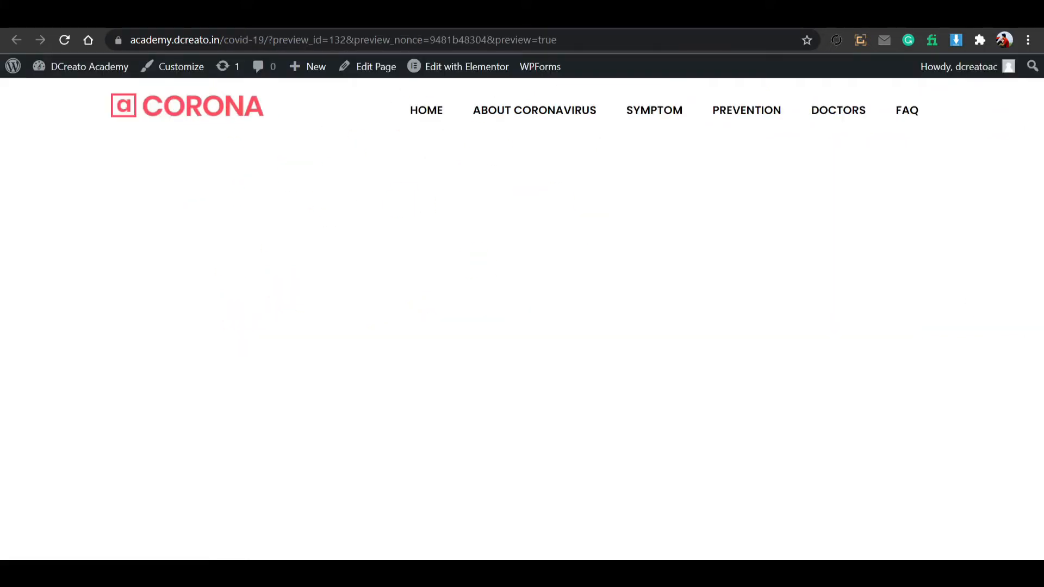
Check the background scrolling on the finished home page, and set the section's background image to No-repeat with Cover size.
scroll(441, 201, "down", 4)
scroll(431, 294, "up", 4)
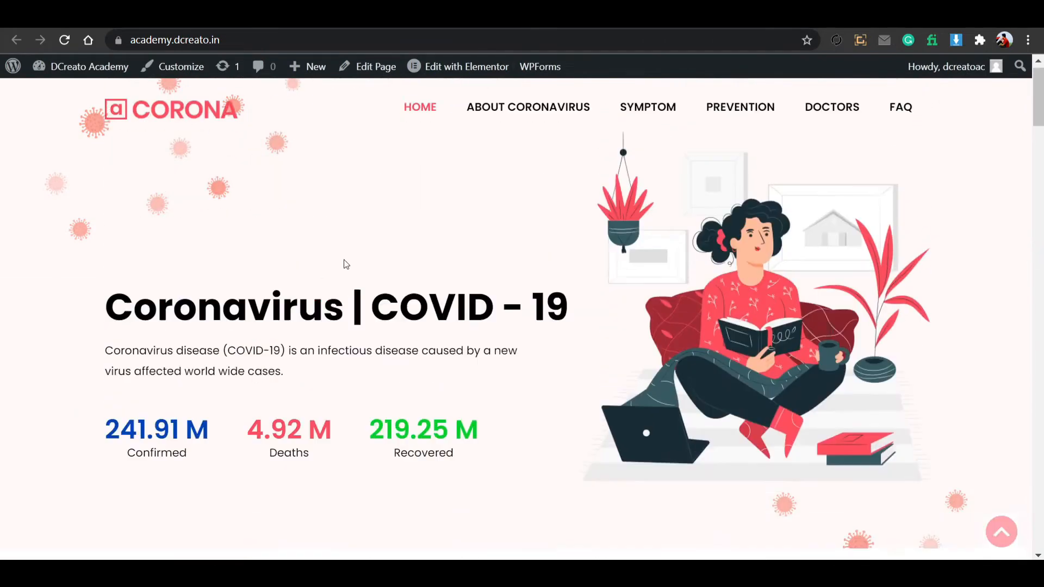
scroll(345, 263, "down", 1)
scroll(265, 251, "up", 1)
scroll(275, 145, "down", 1)
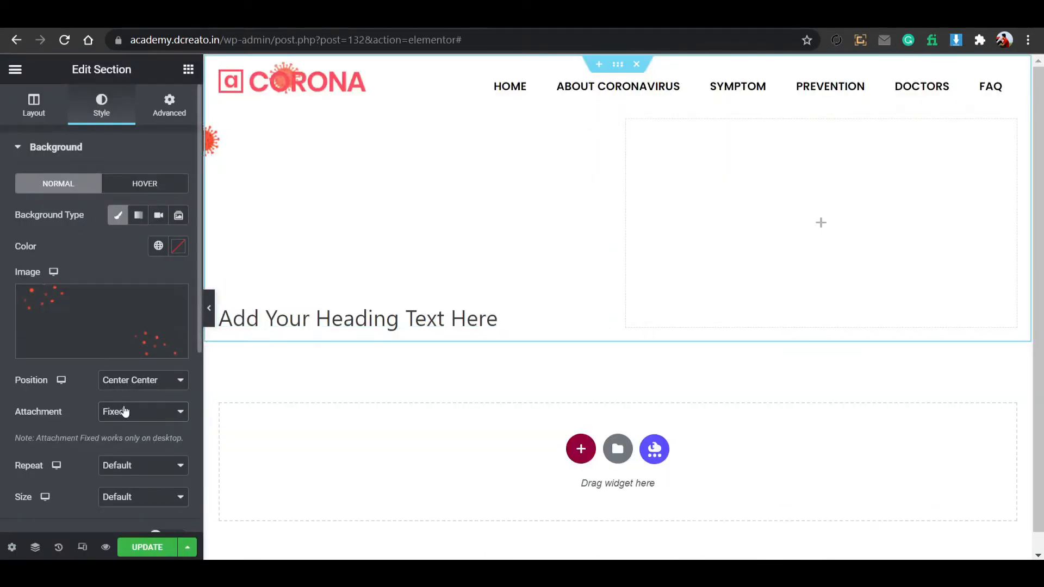
left_click(123, 467)
left_click(122, 492)
left_click(121, 496)
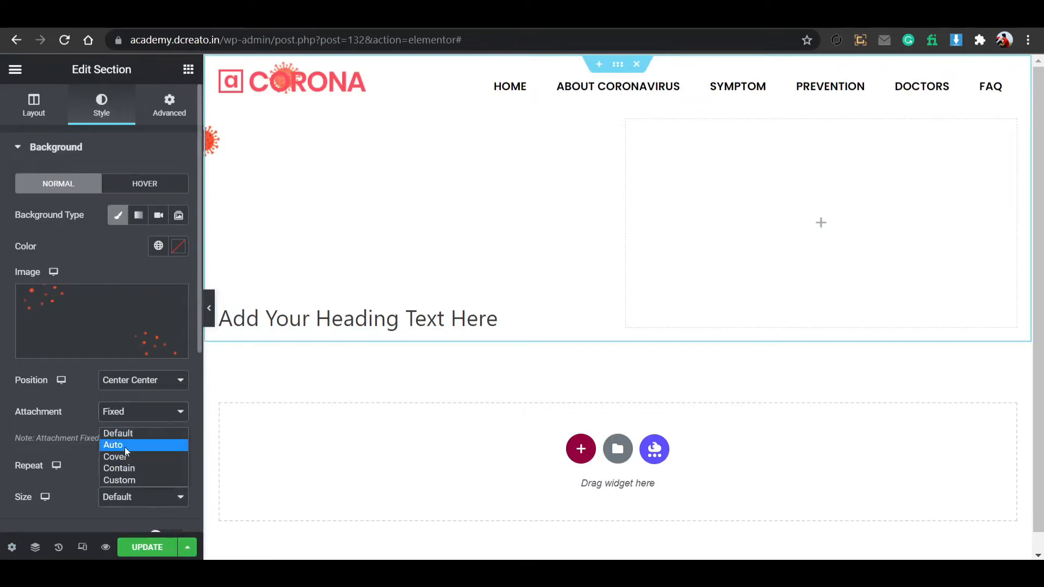
left_click(126, 457)
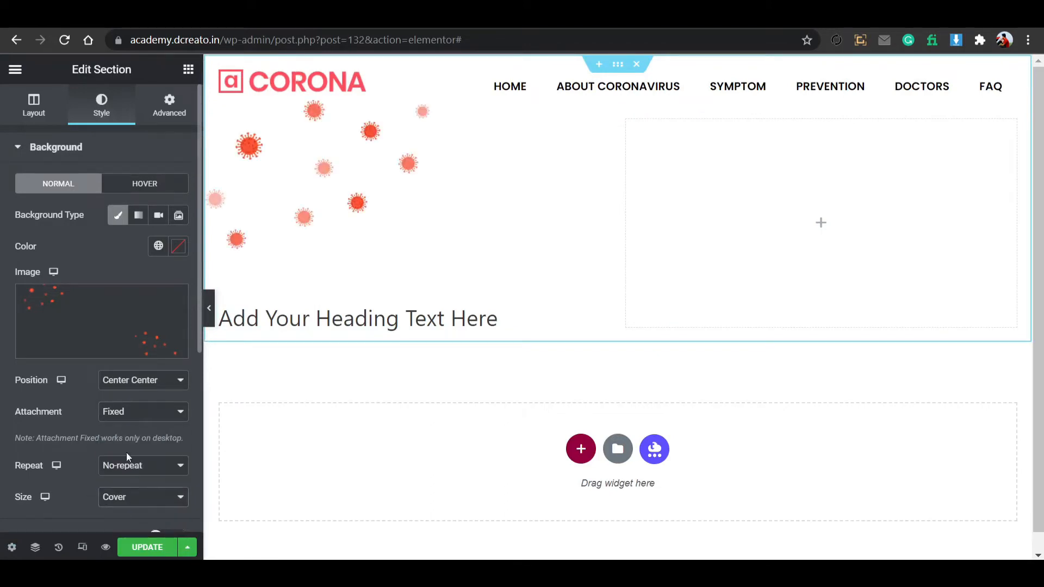
Copy the main title from the finished home page and replace the heading text with "Coronavirus | COVID - 19".
left_click(497, 318)
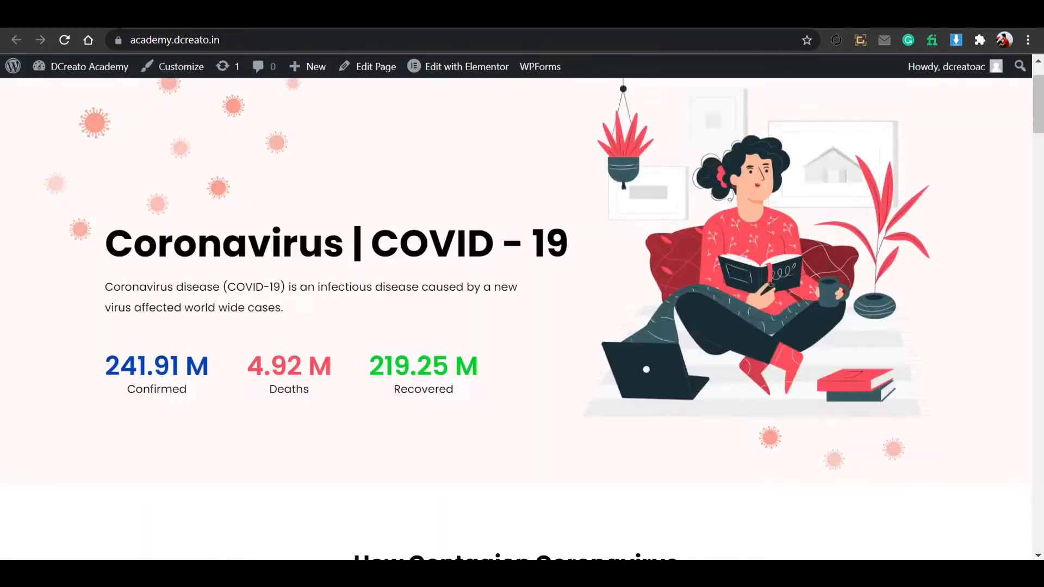
left_click_drag(95, 248, 566, 234)
left_click(535, 237)
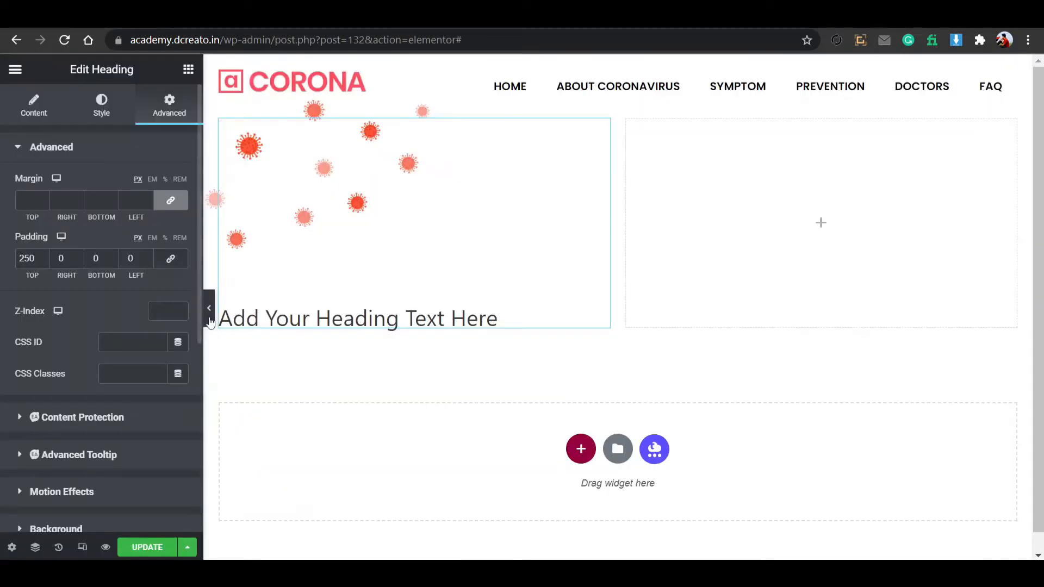
left_click(33, 106)
left_click(108, 225)
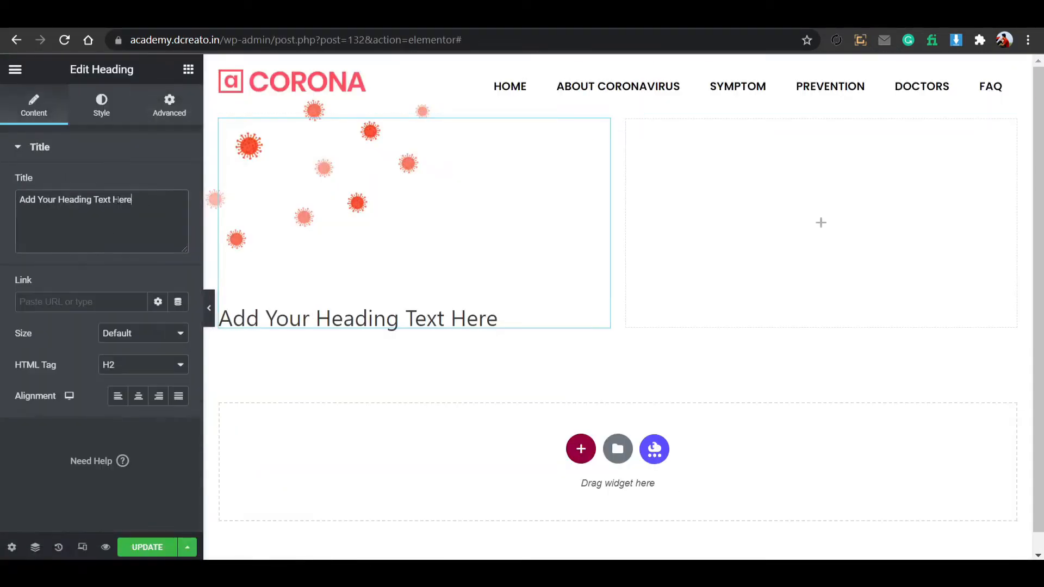
key("ctrl+a")
type("Coronavirus | COVID - 19")
Apply a global Poppins font to the heading and set its font weight to 700.
left_click(96, 118)
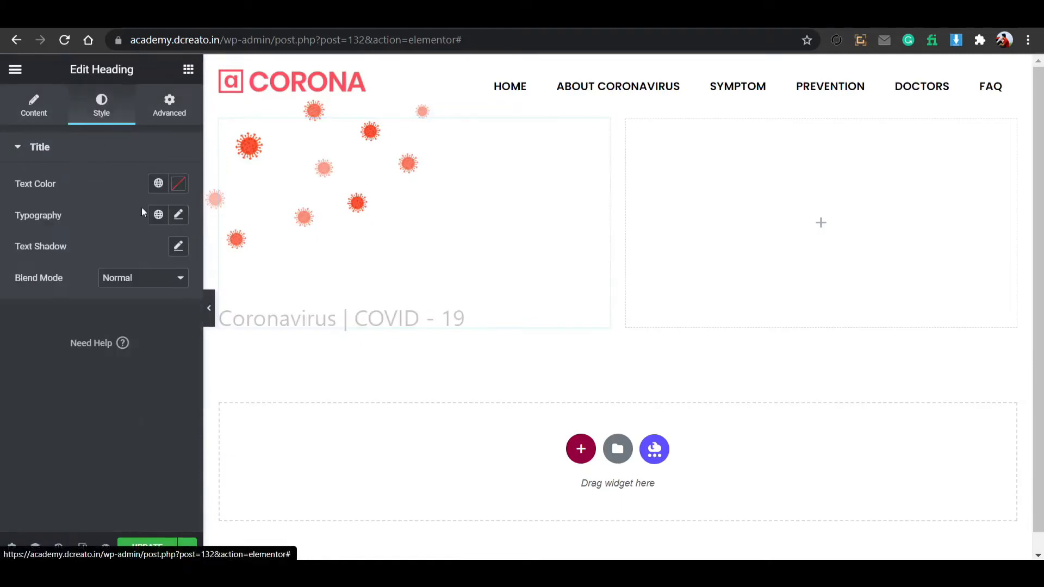
left_click(158, 214)
left_click(113, 369)
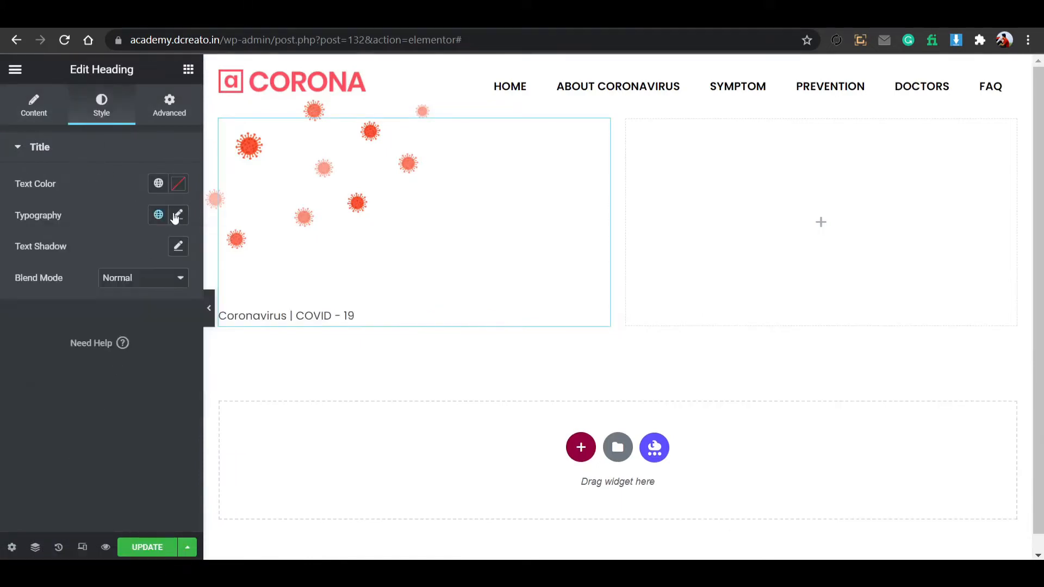
left_click(118, 363)
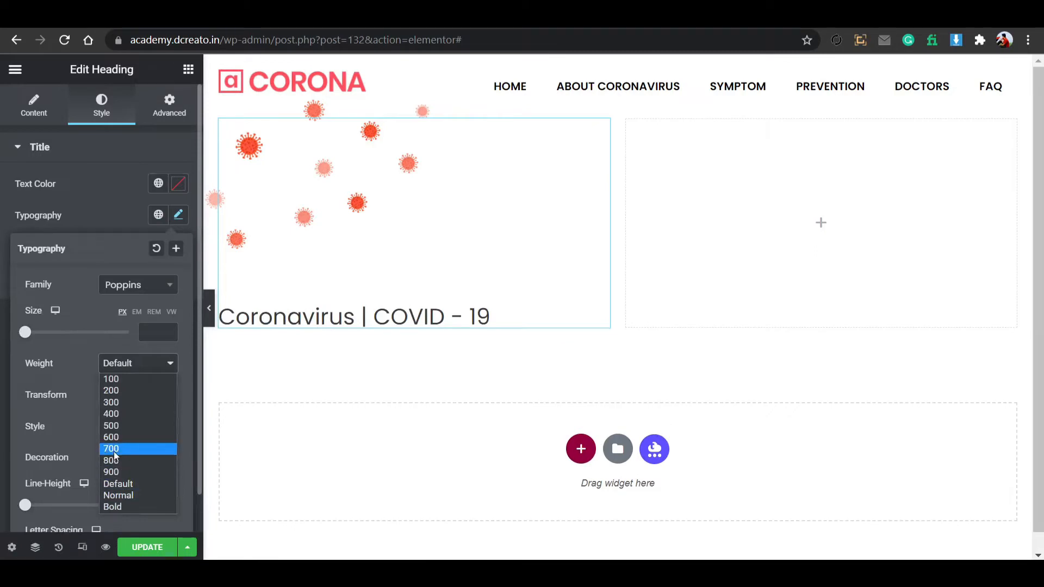
left_click(113, 451)
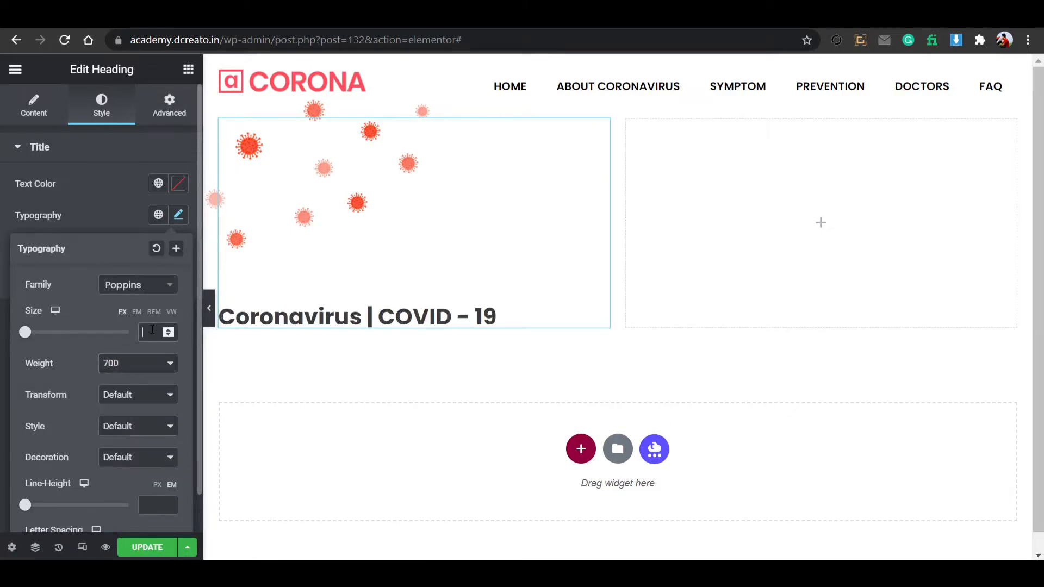
Enlarge the heading's font size to 50 px, and reduce it stepwise to 45 px.
type("50")
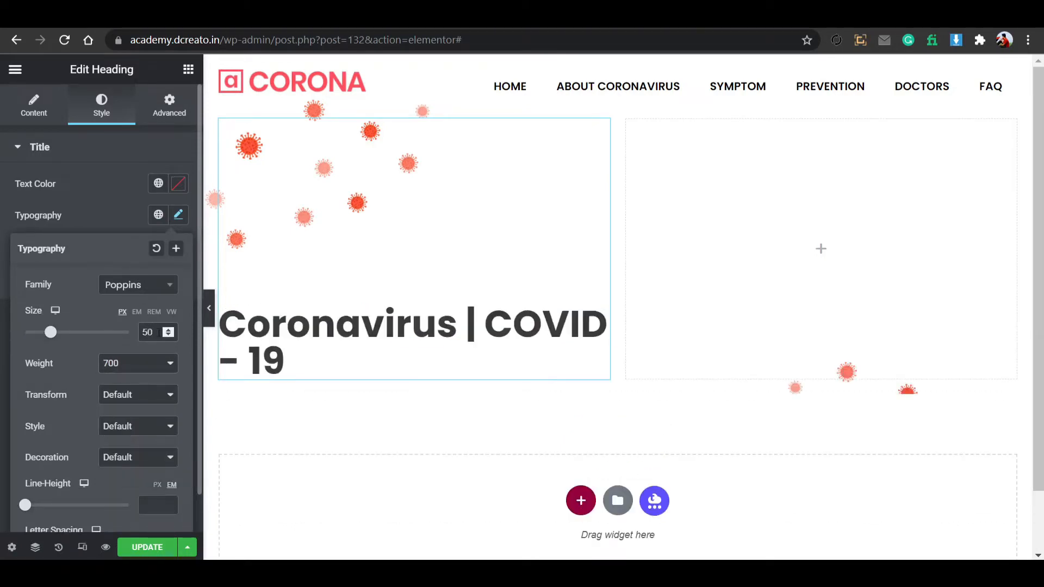
left_click(170, 335)
left_click(169, 334)
left_click(170, 335)
left_click(171, 334)
left_click(172, 334)
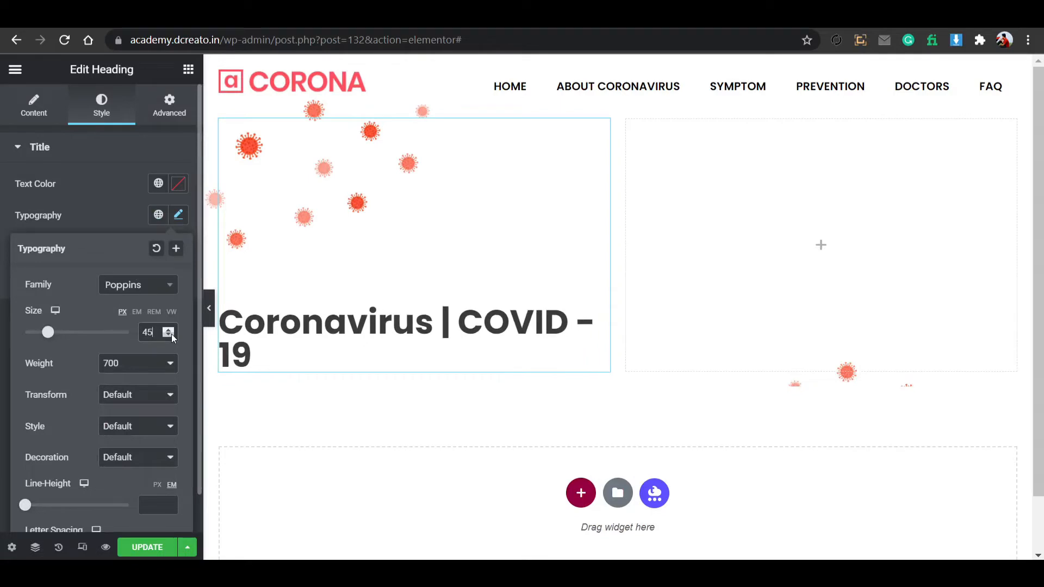
Widen the heading's column to about 55% so the title fits on one line.
left_click(209, 308)
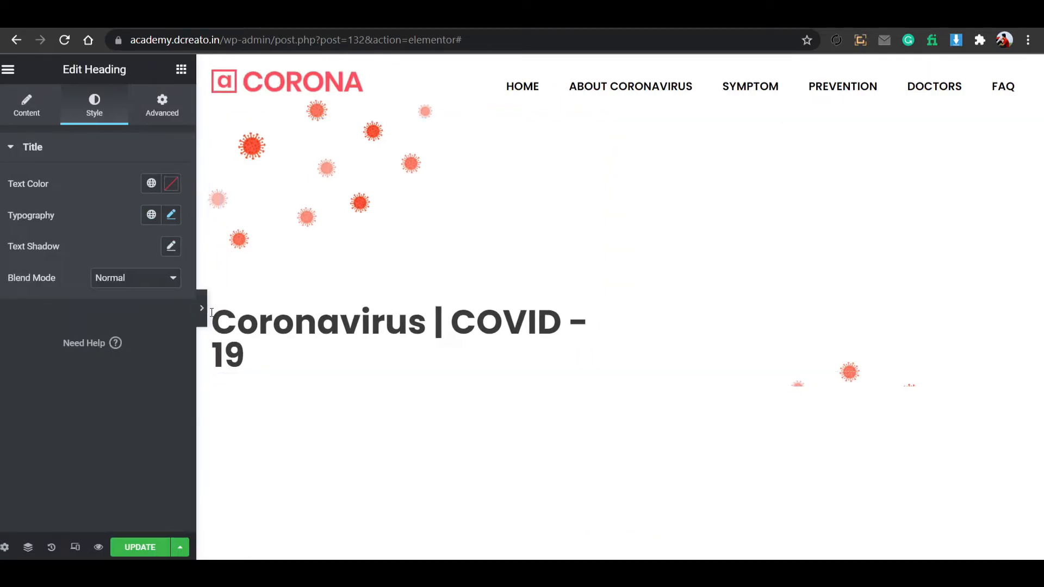
left_click(5, 308)
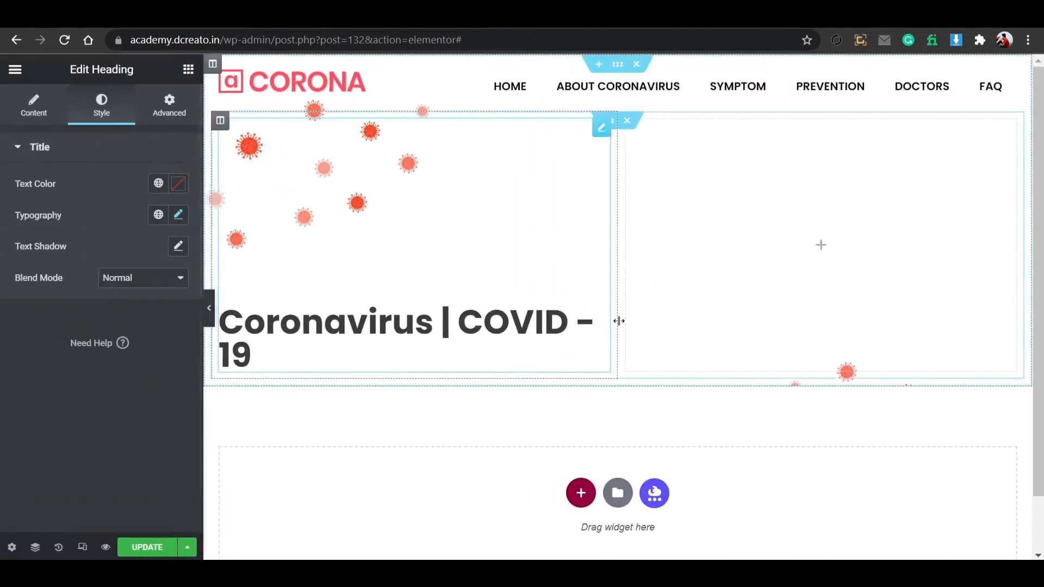
left_click_drag(627, 328, 662, 331)
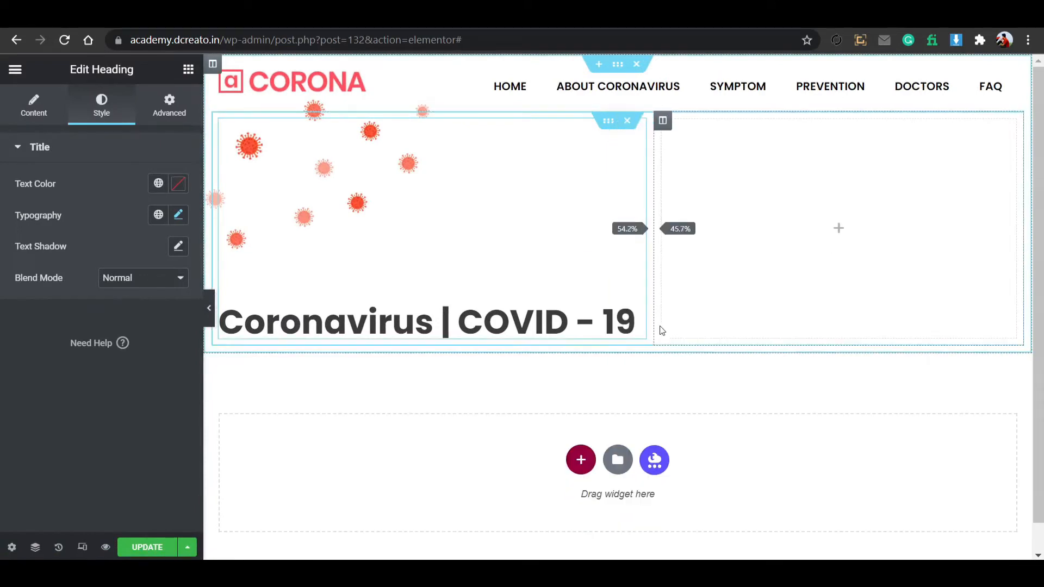
Add an Image widget to the empty column beside the heading and insert stay.png from the media library.
left_click(841, 233)
left_click_drag(51, 275, 810, 220)
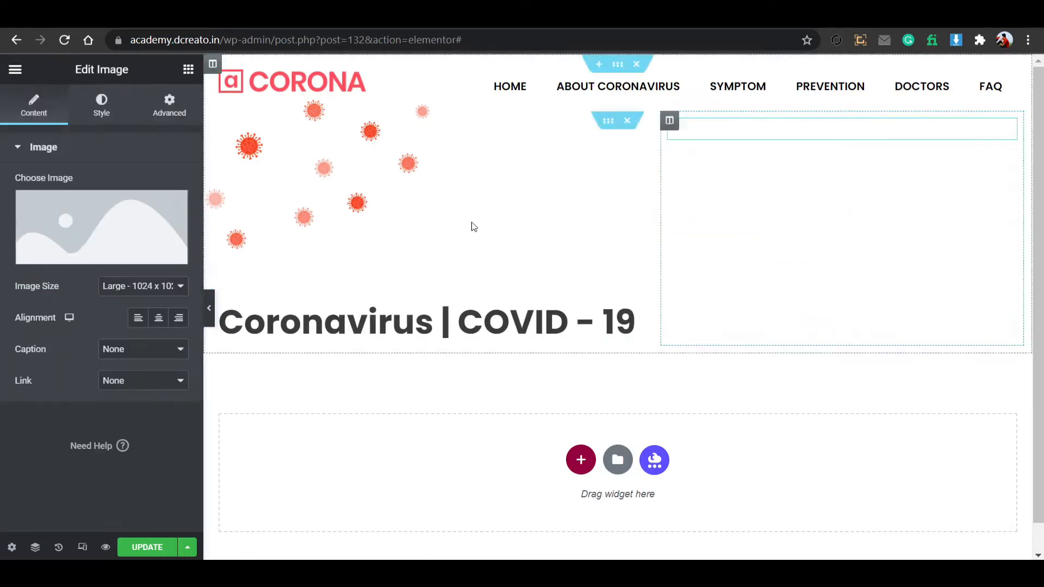
left_click(121, 247)
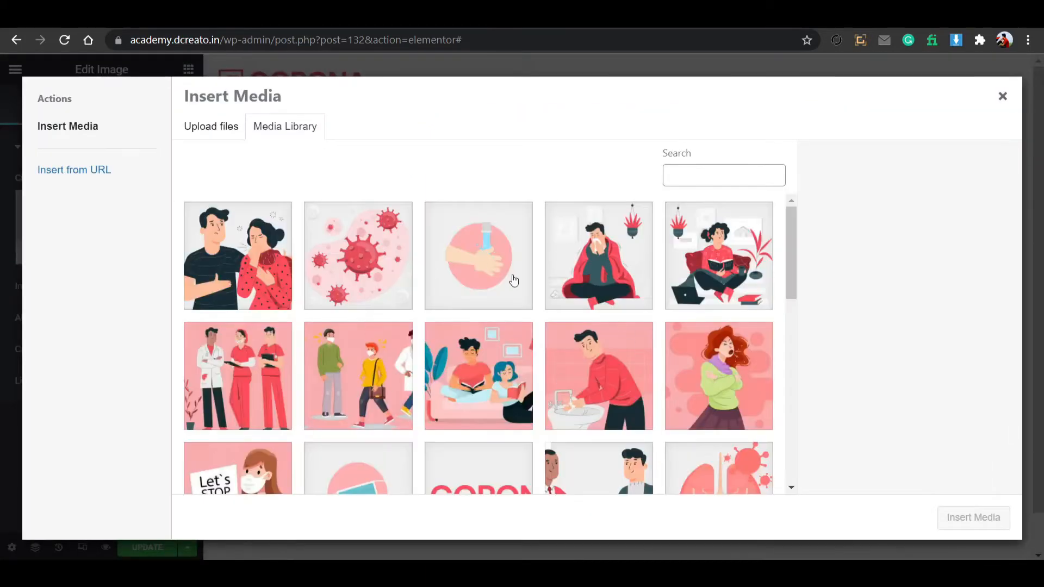
scroll(289, 323, "down", 7)
scroll(652, 352, "up", 5)
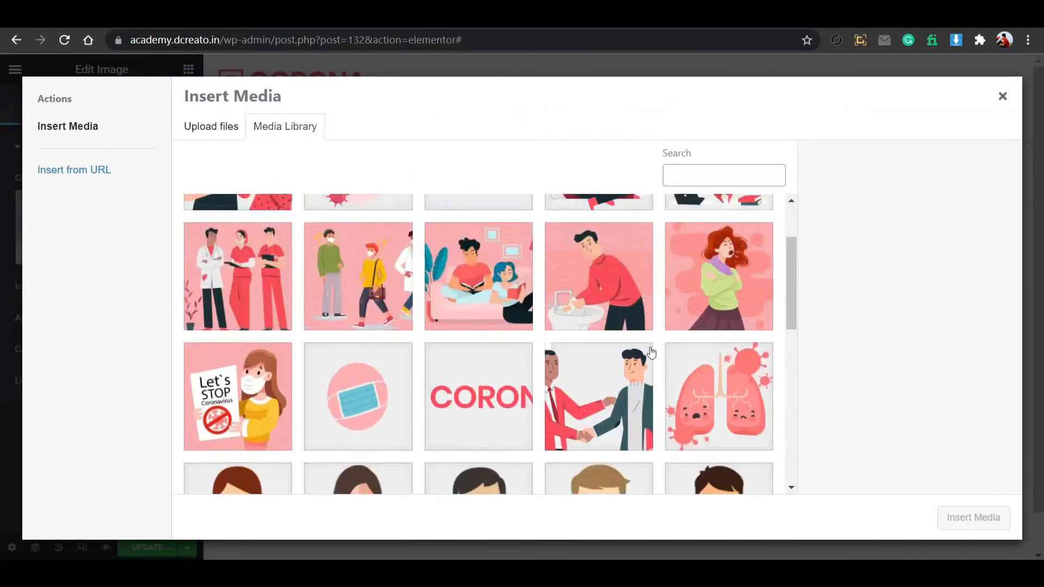
scroll(652, 352, "up", 2)
left_click(699, 256)
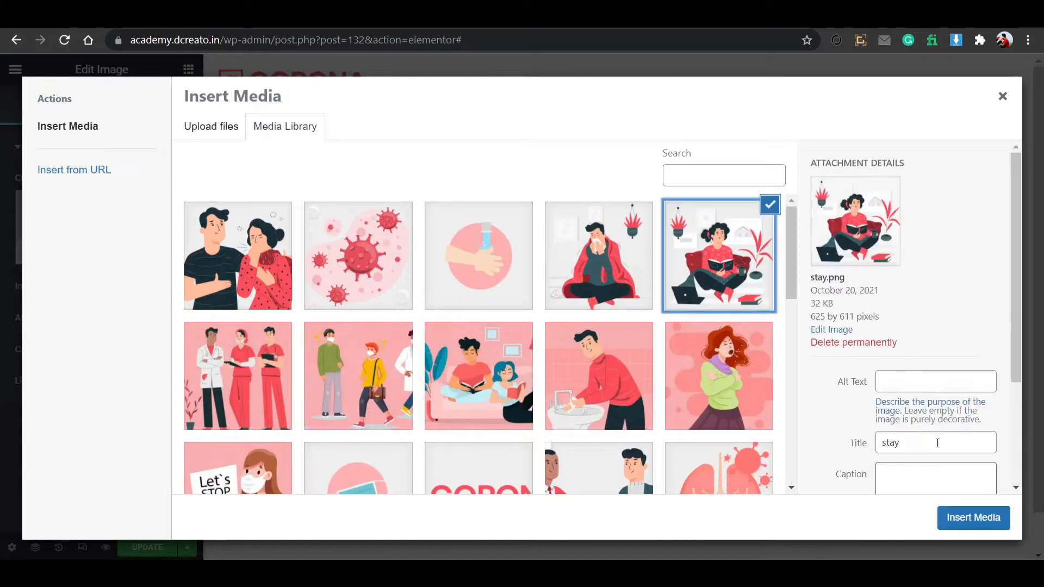
left_click(999, 528)
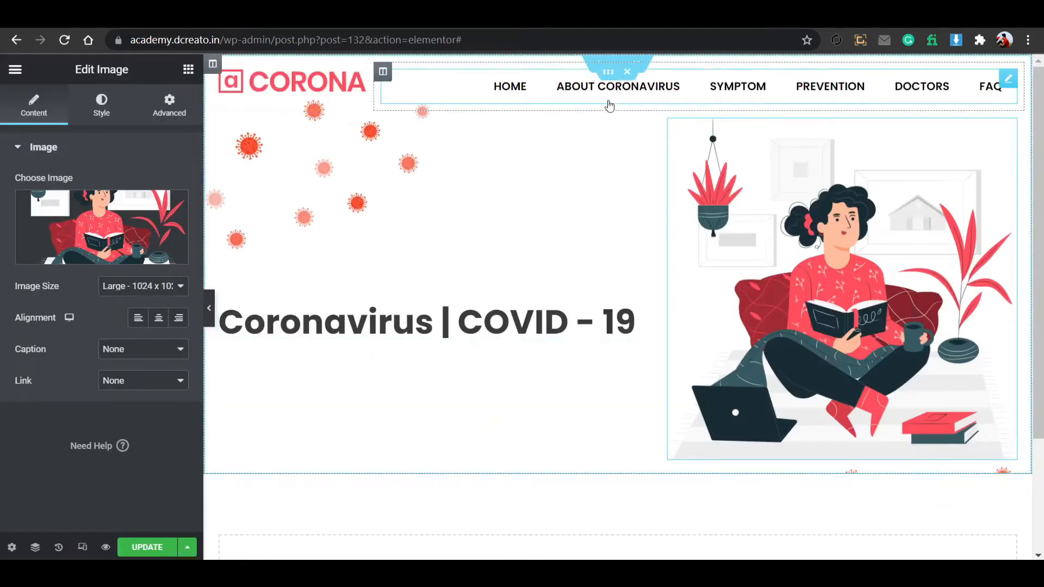
left_click(633, 65)
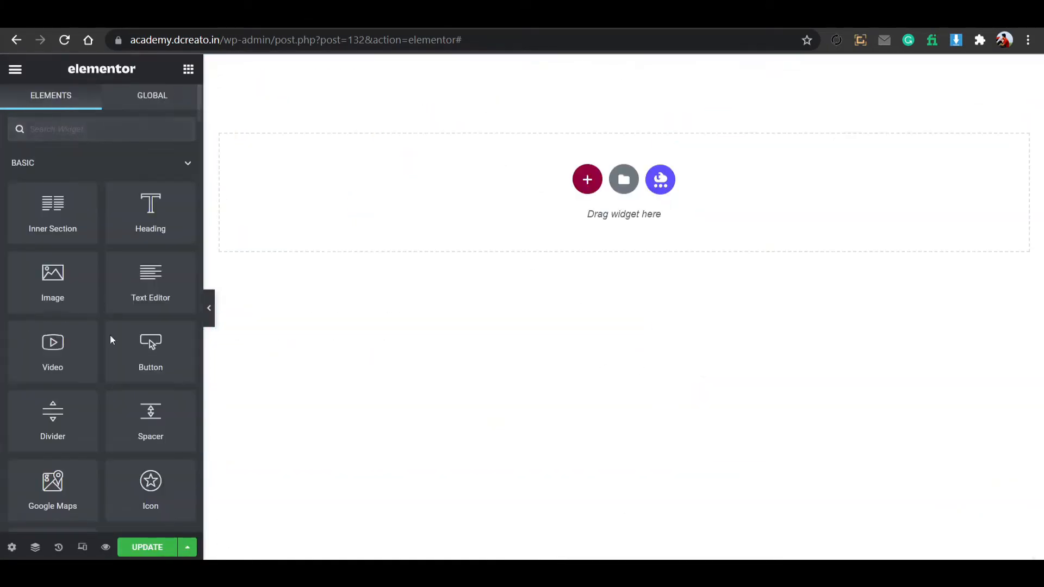
left_click(59, 547)
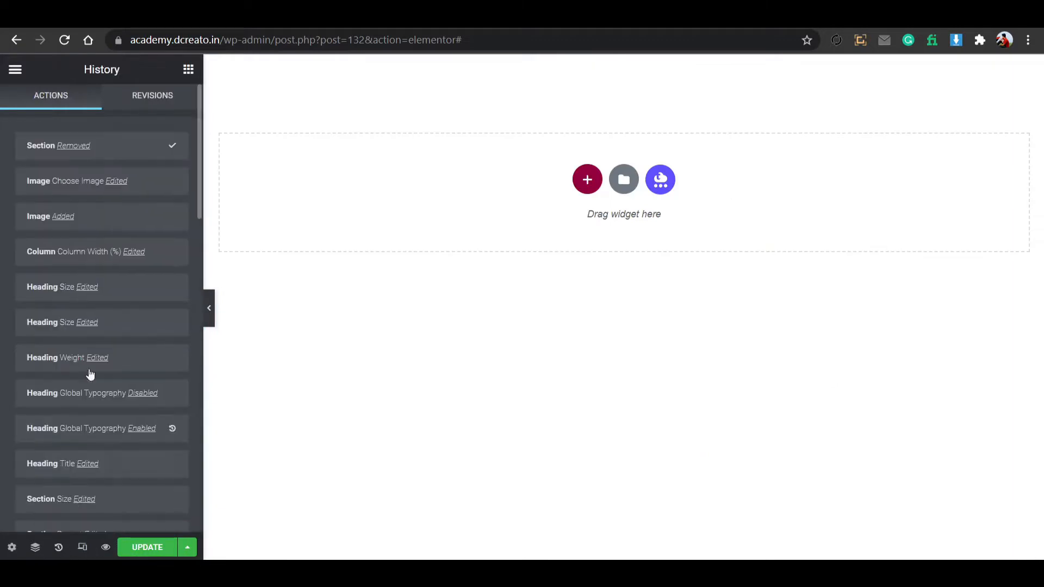
left_click(170, 182)
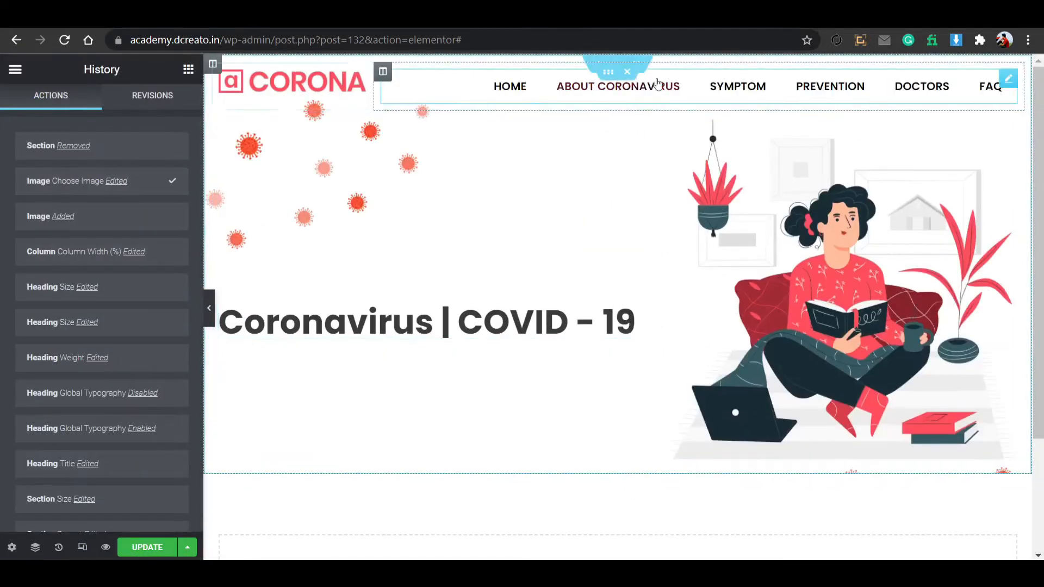
Check the finished home page's hero tint, and give the hero section a classic background overlay in the global color #FFF3F3.
left_click(616, 64)
scroll(136, 381, "down", 5)
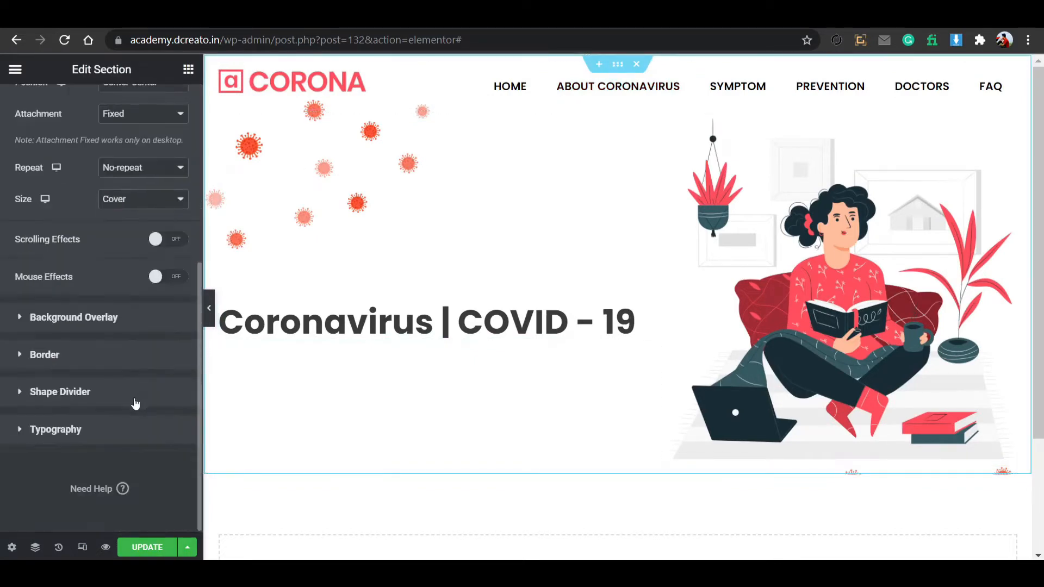
left_click(124, 319)
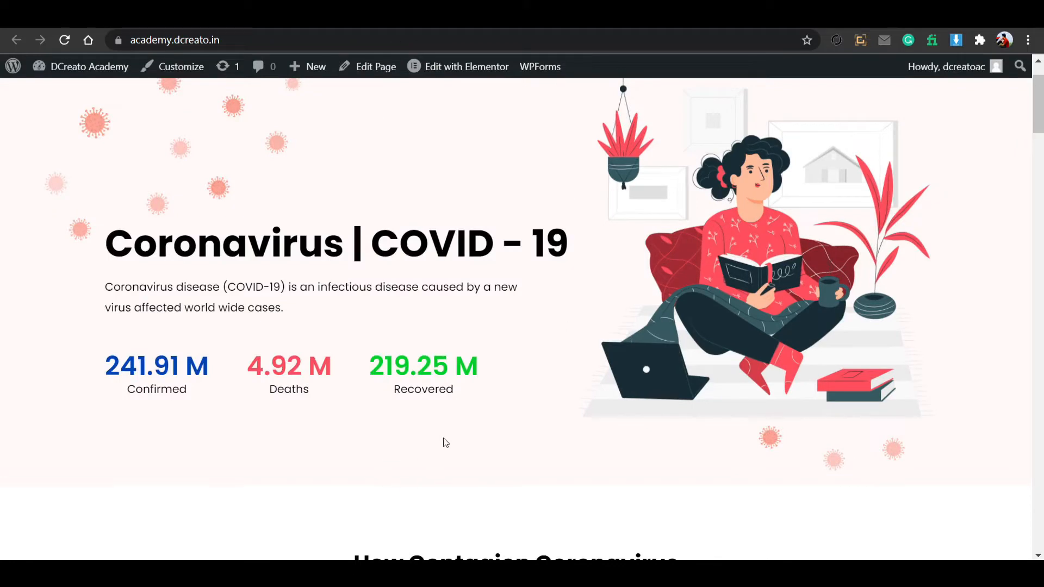
scroll(458, 210, "up", 2)
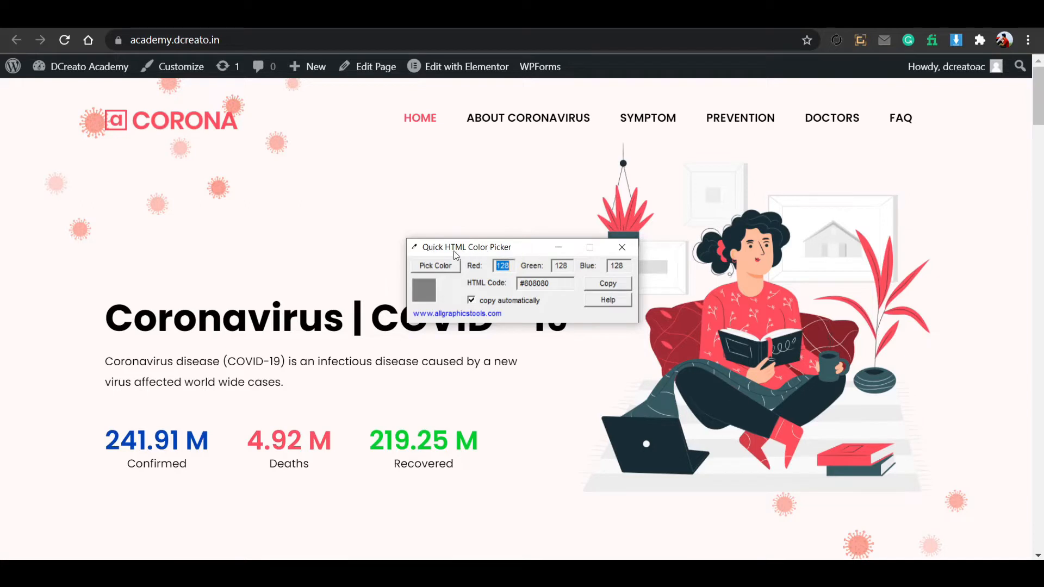
left_click(617, 247)
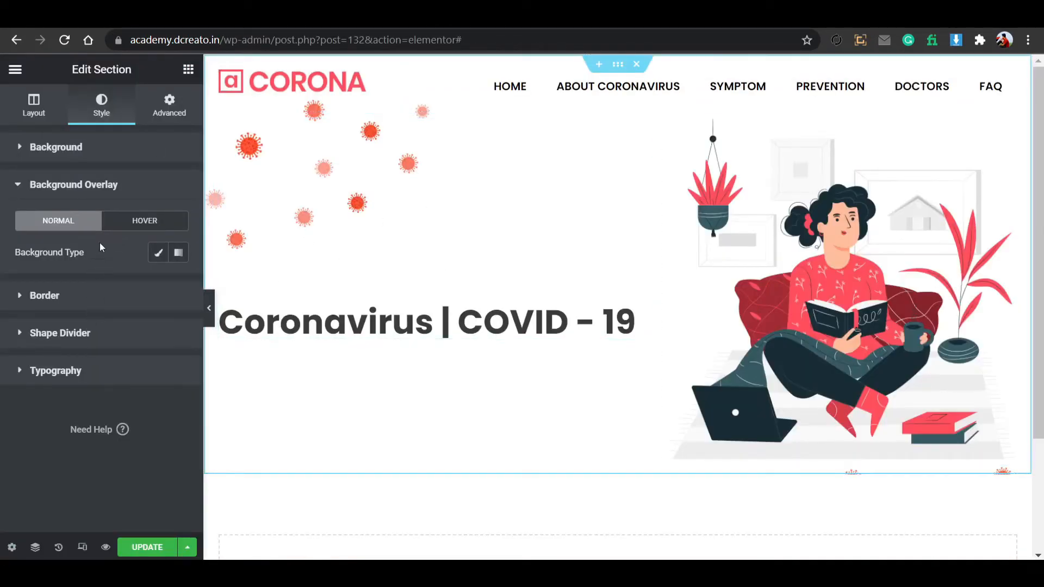
left_click(155, 252)
left_click(158, 282)
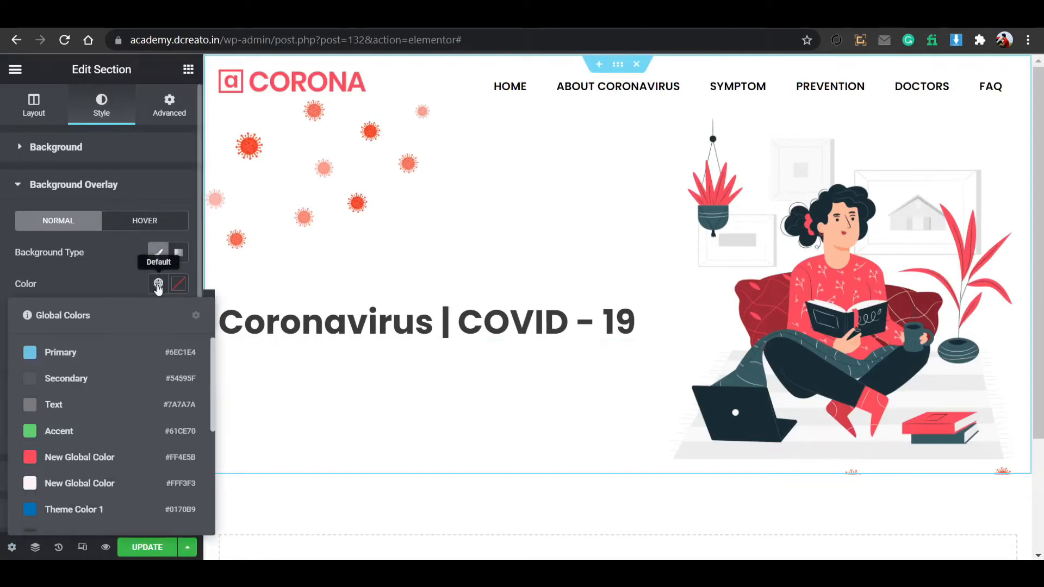
scroll(111, 422, "down", 3)
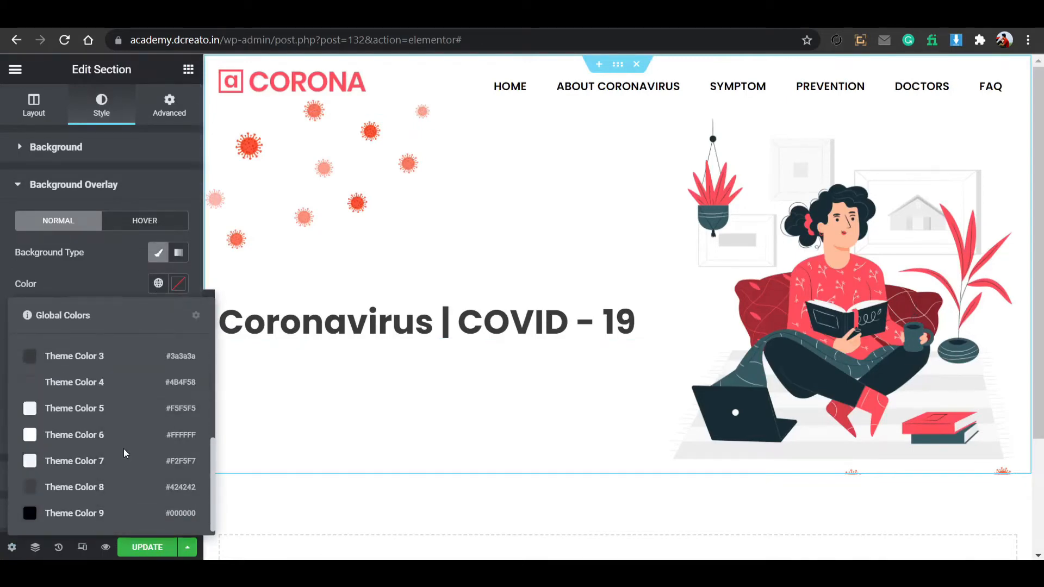
scroll(121, 450, "up", 4)
left_click(107, 484)
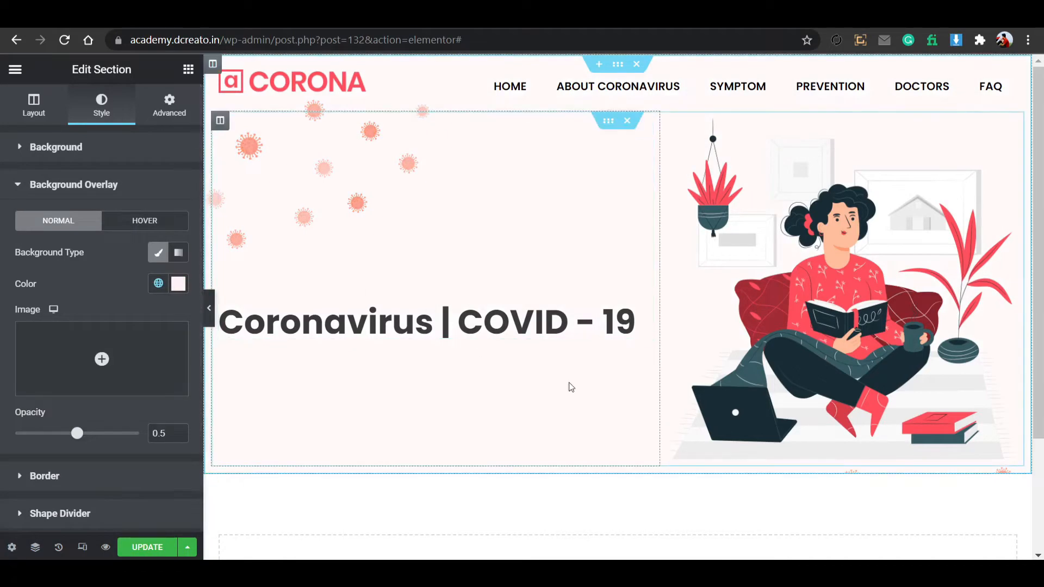
Add a Text Editor widget below the heading and apply a global Poppins font to it.
left_click(565, 331)
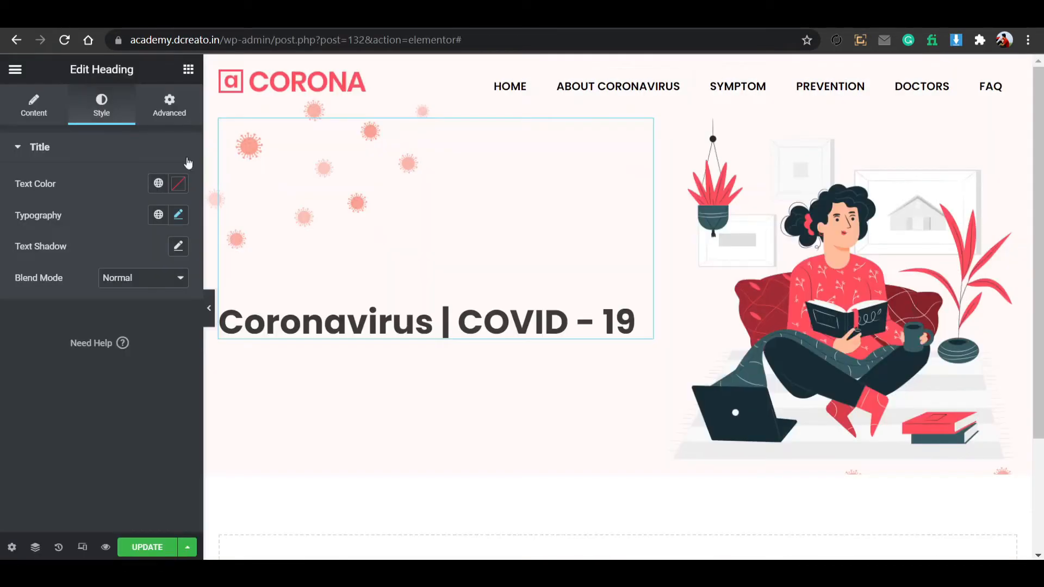
left_click(193, 69)
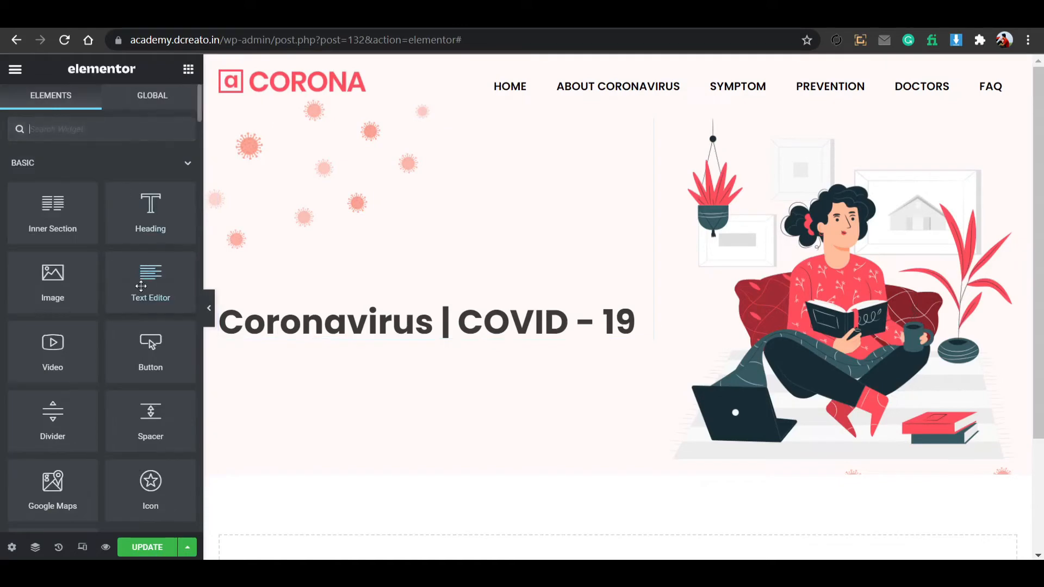
left_click_drag(151, 282, 289, 347)
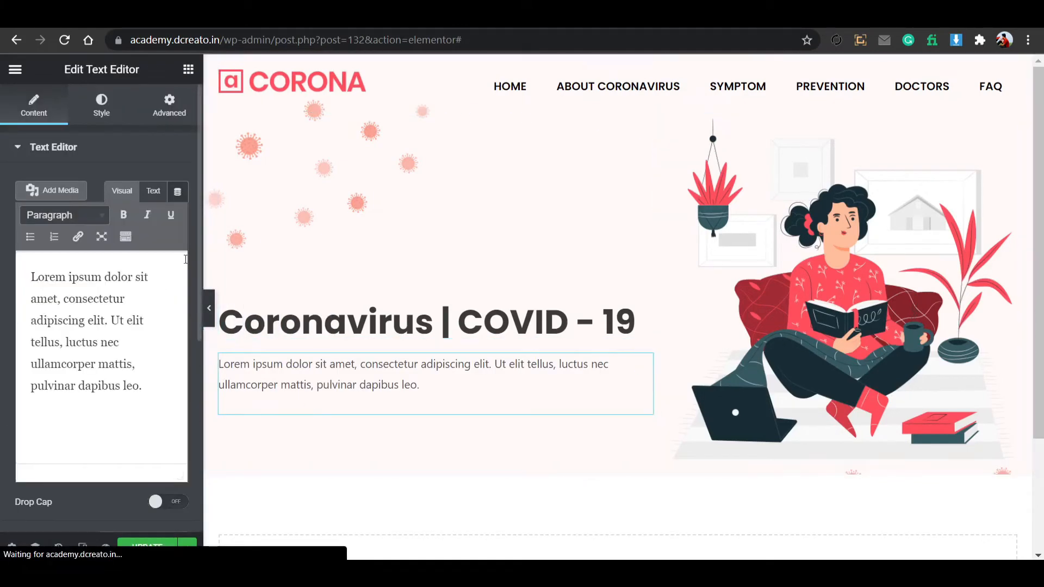
left_click(100, 108)
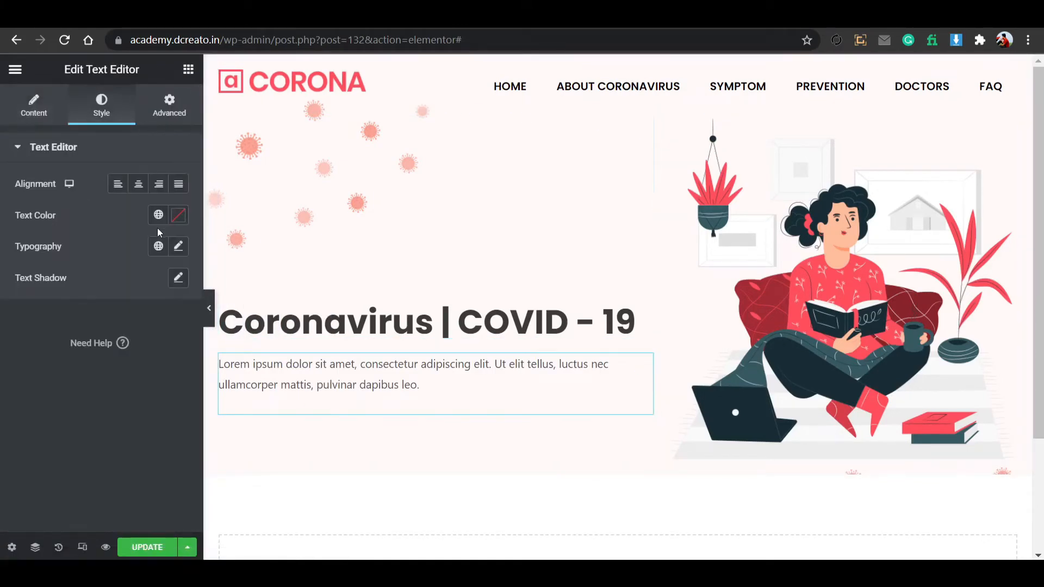
left_click(158, 247)
left_click(98, 394)
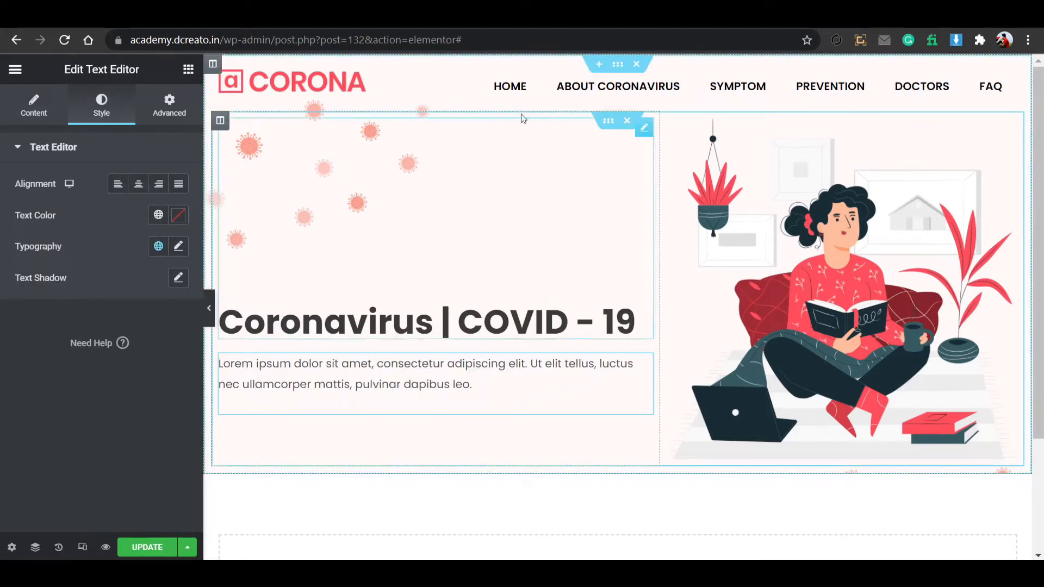
Check the case figures on the finished home page, and add a Counter widget below the paragraph text.
left_click(447, 16)
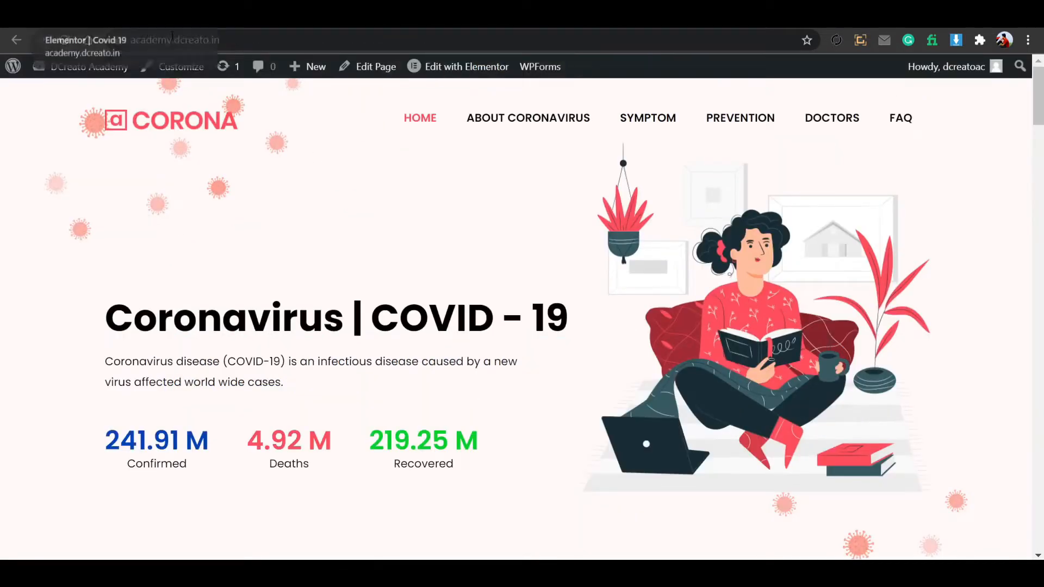
left_click(131, 16)
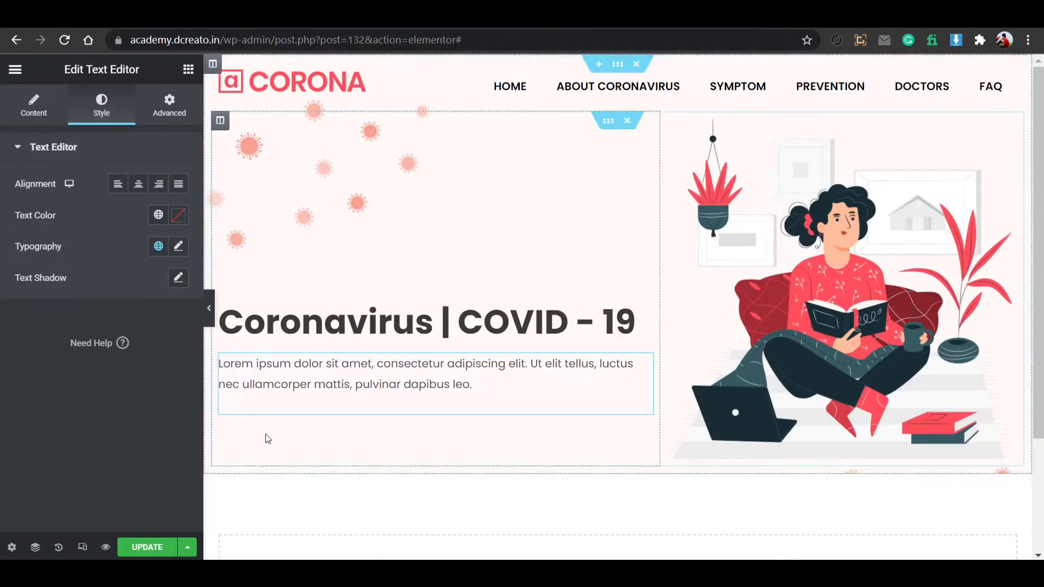
left_click(189, 69)
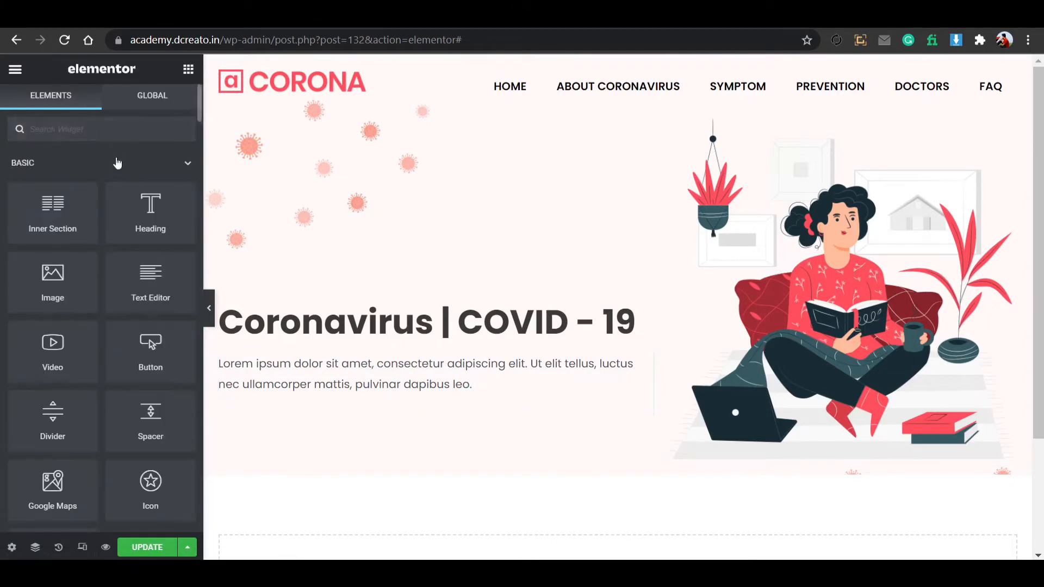
left_click(128, 122)
type("coun")
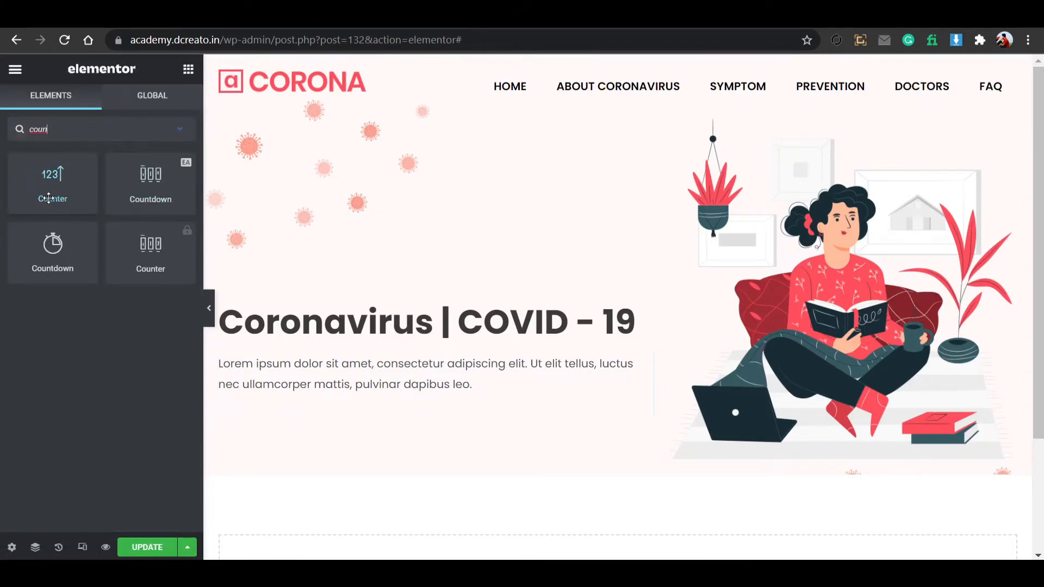
left_click_drag(46, 199, 232, 400)
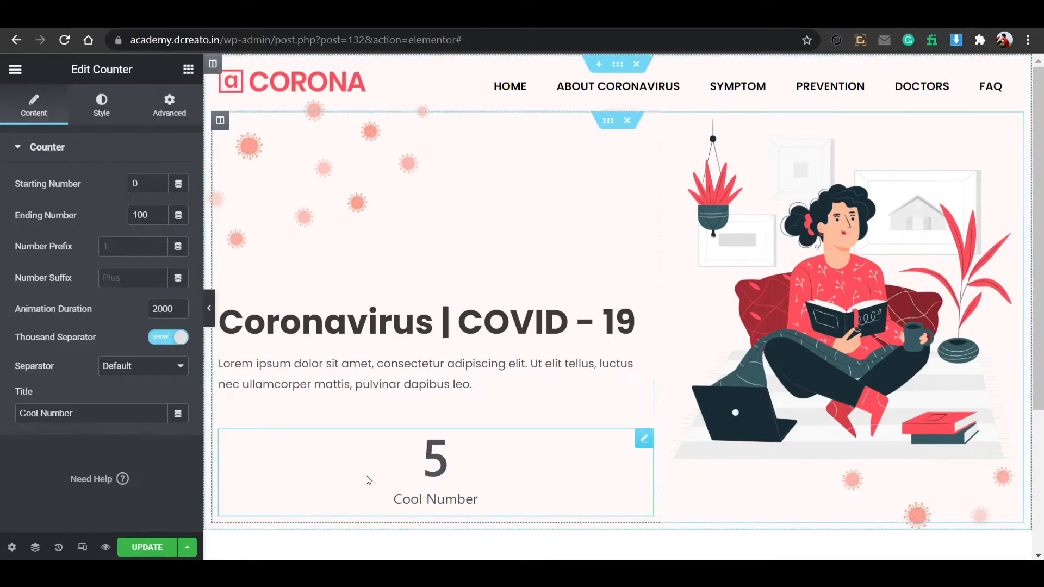
scroll(491, 418, "down", 3)
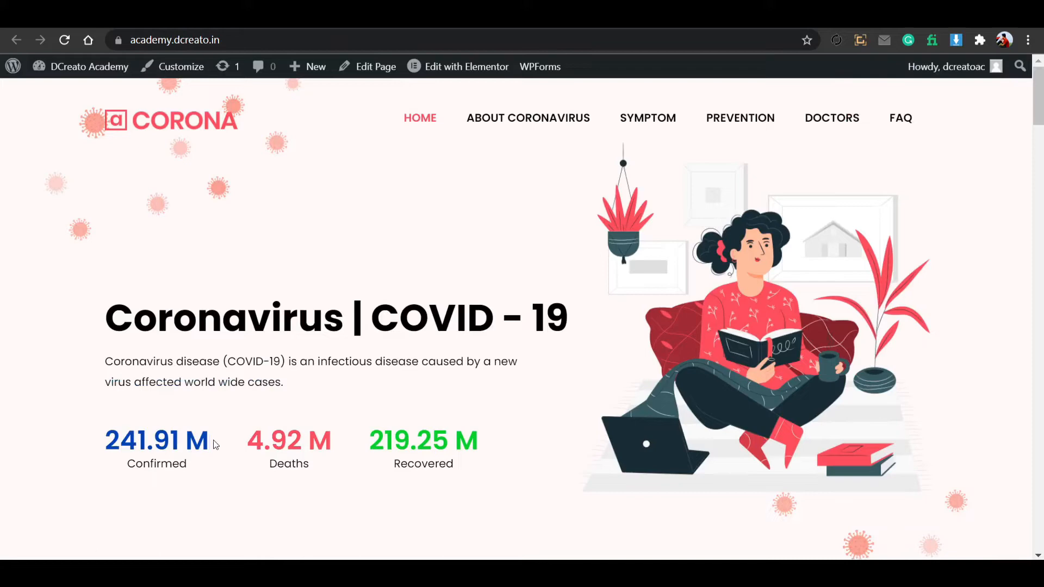
Copy the confirmed cases figure from the finished home page, and set the counter's ending number to 241.91 with the suffix "M".
left_click_drag(216, 445, 86, 446)
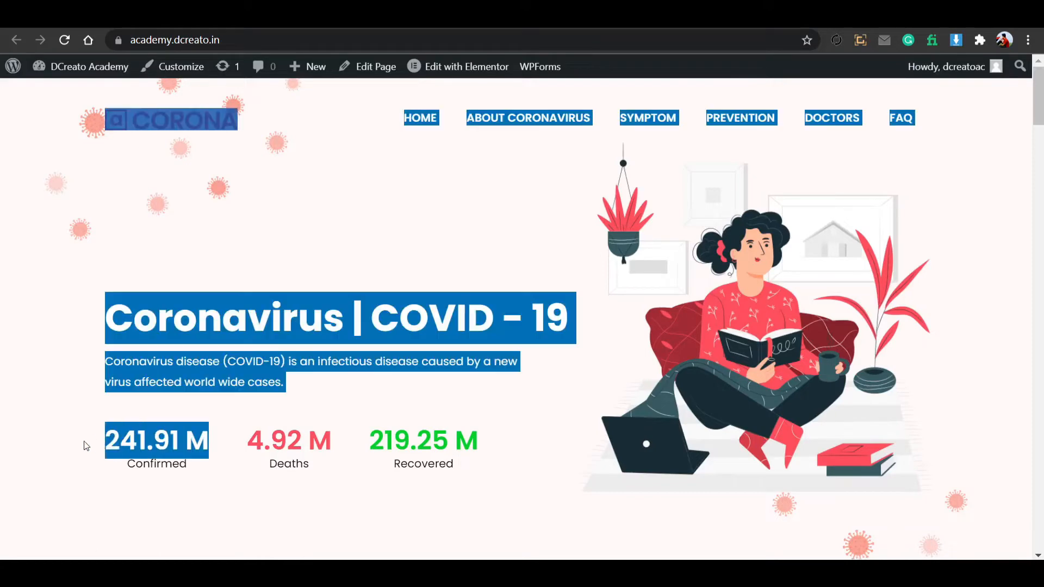
double_click(143, 442)
key("ctrl+c")
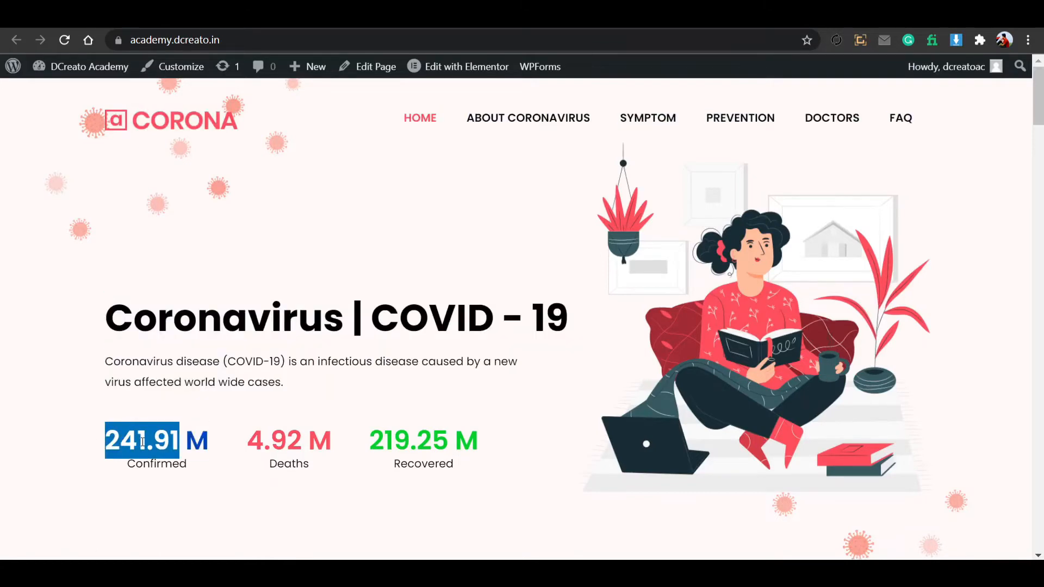
left_click(179, 377)
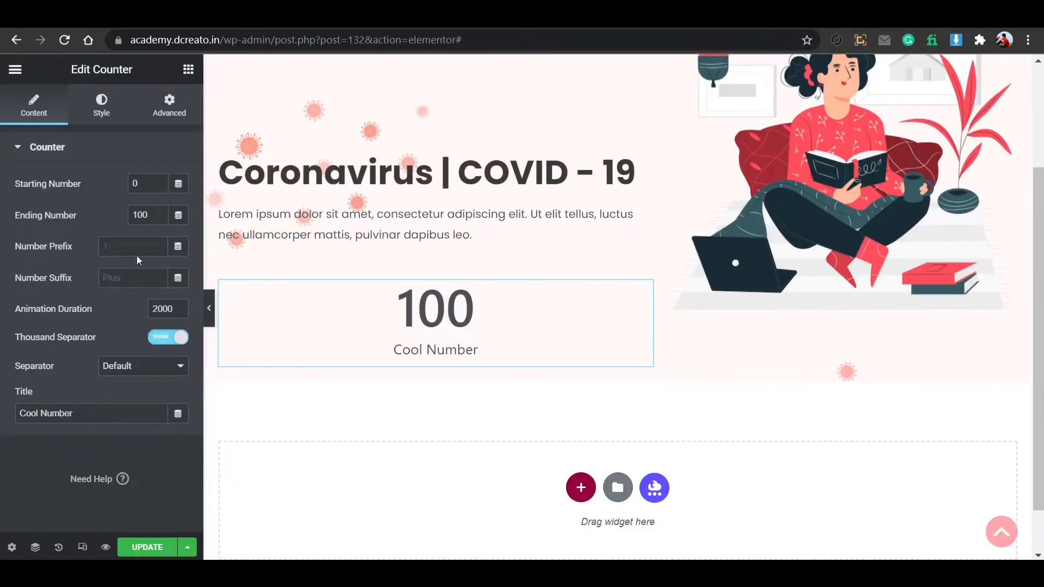
key("ctrl+v")
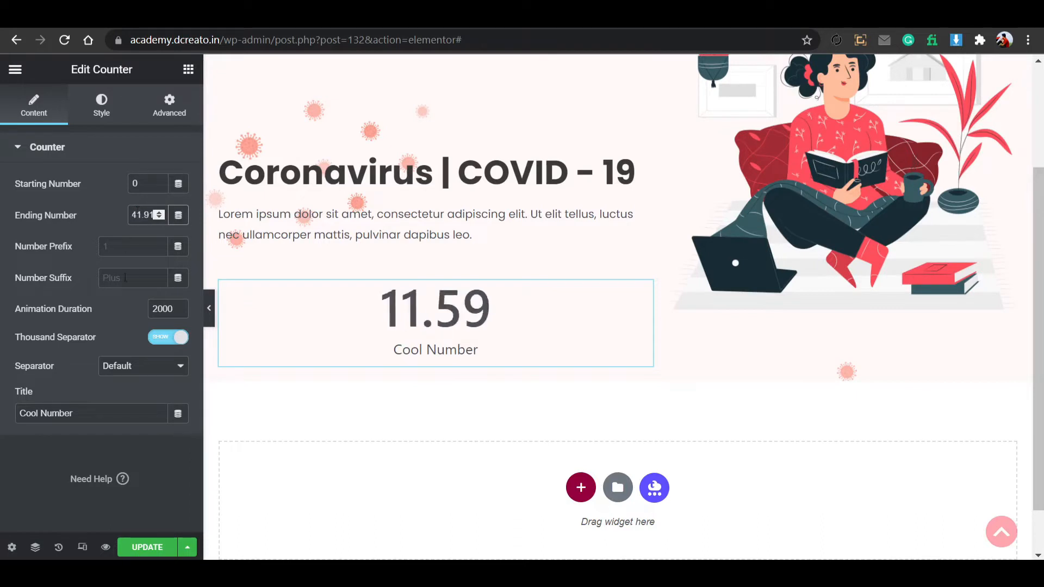
left_click(119, 279)
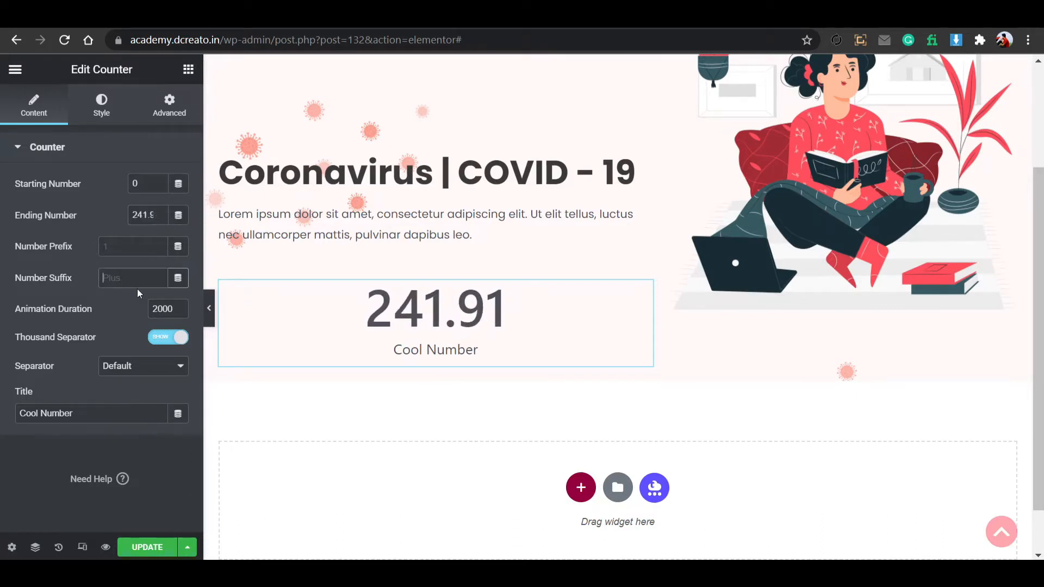
type("M")
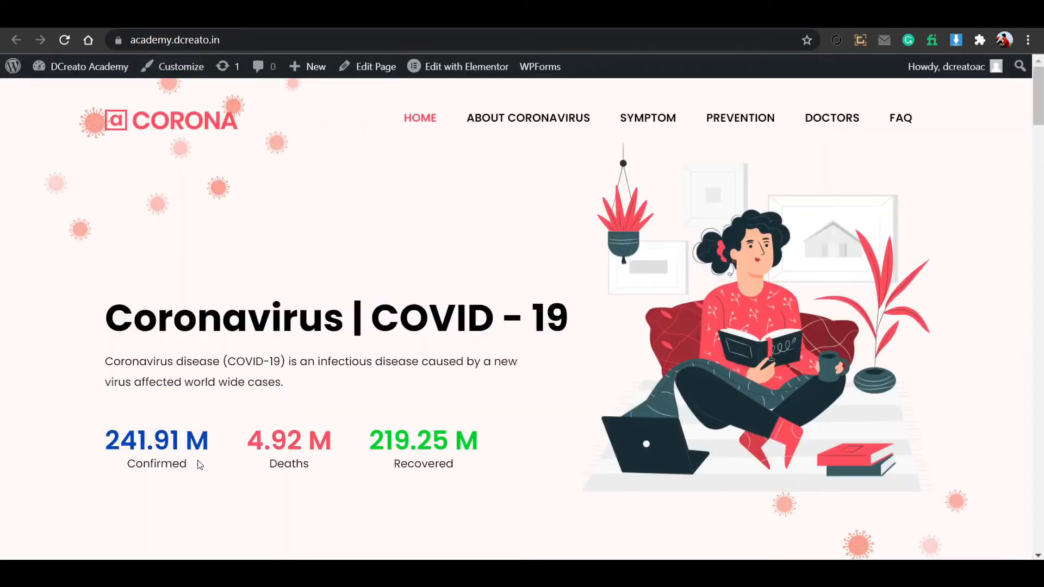
Check the first case figure's label on the finished home page, and set the counter's title to "Confirmed".
left_click_drag(200, 465, 131, 464)
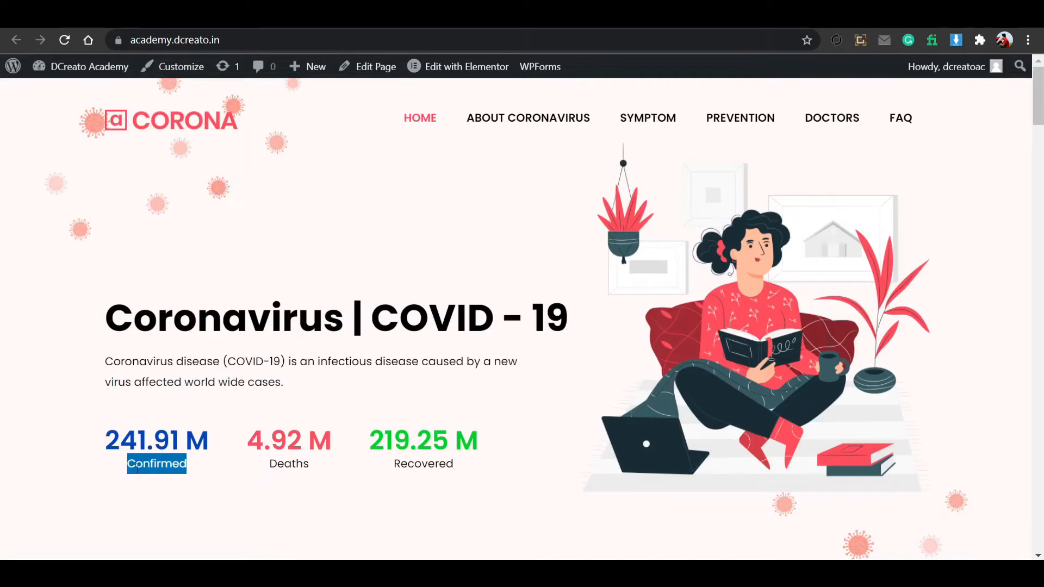
left_click(155, 466)
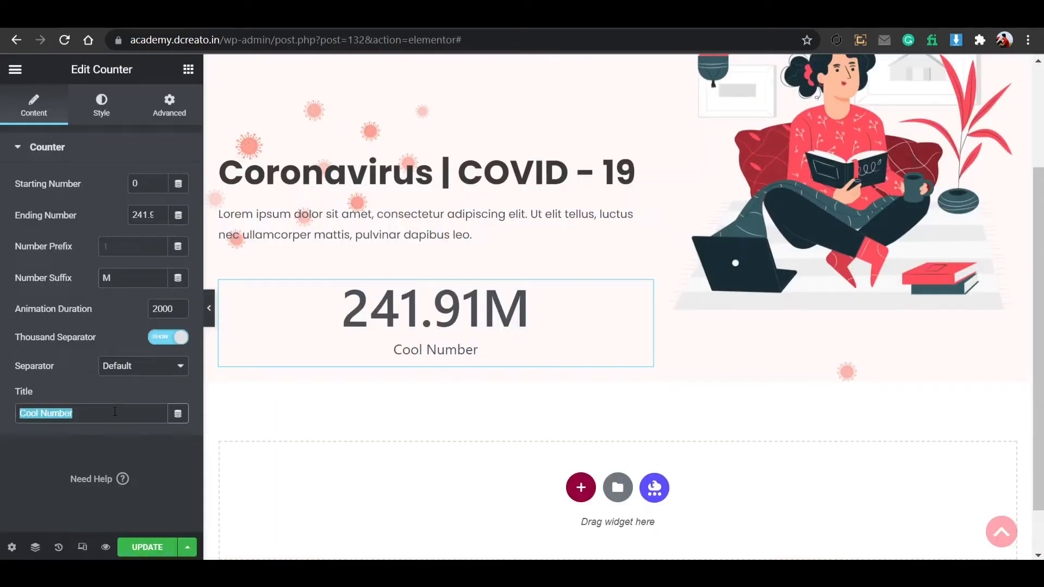
type("Confirmed")
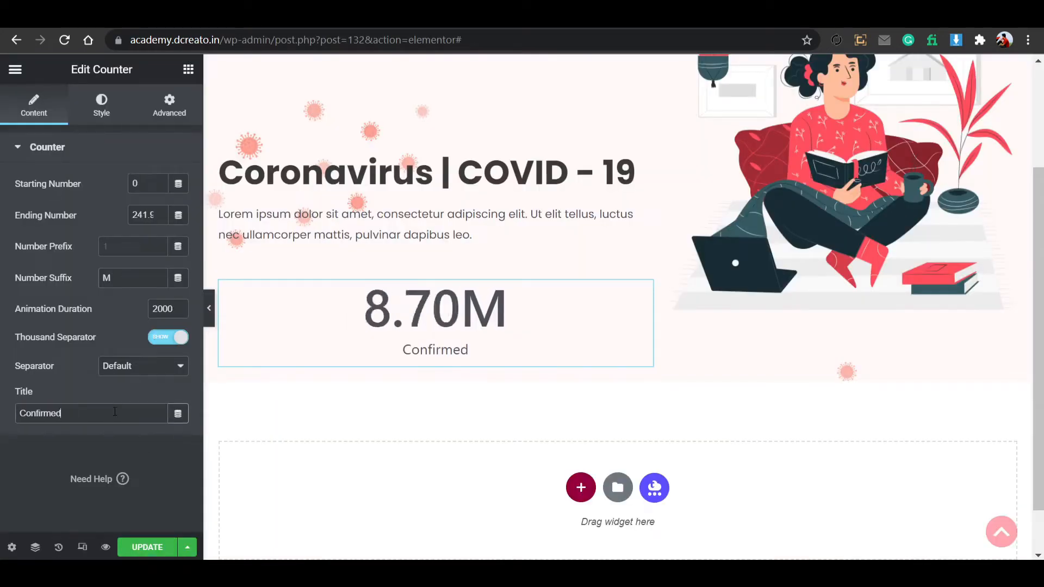
Apply the global font Popins normal to the counter's number and set its size to 40 px.
left_click(101, 125)
left_click(158, 214)
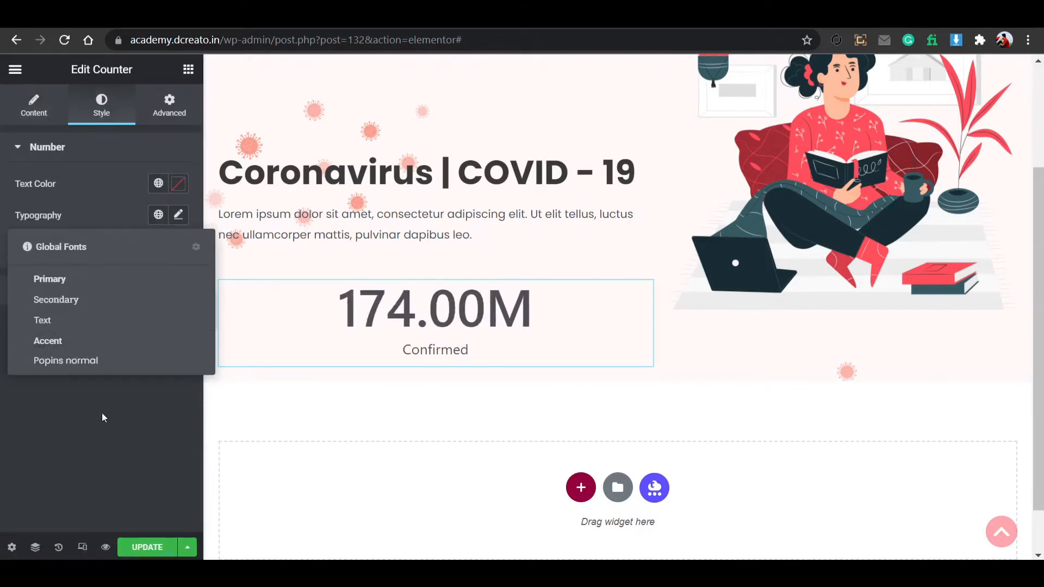
left_click(119, 359)
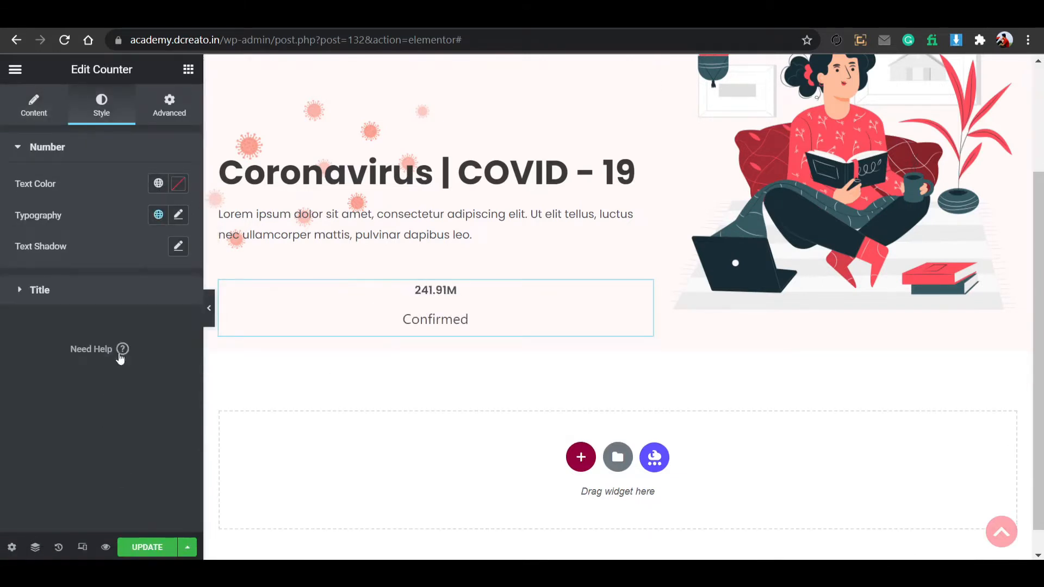
left_click(179, 216)
left_click_drag(26, 332, 48, 334)
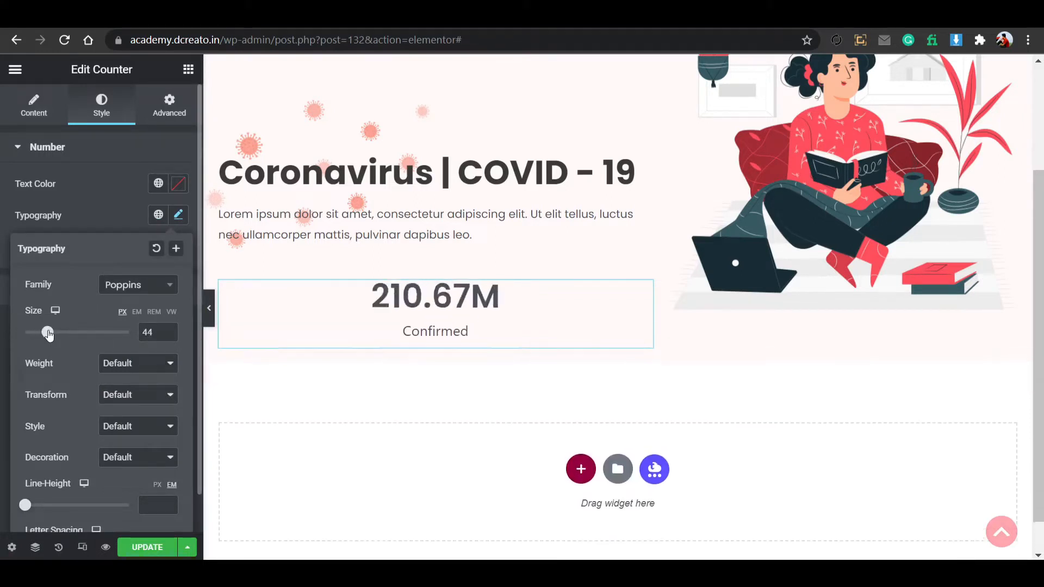
left_click(167, 334)
left_click(167, 335)
left_click(167, 335)
left_click(168, 335)
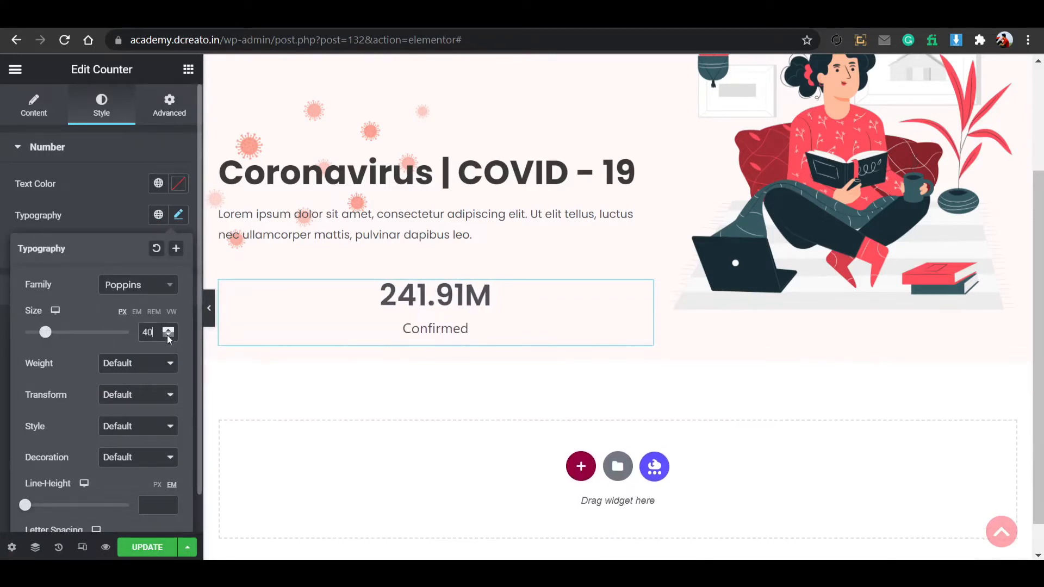
left_click(179, 216)
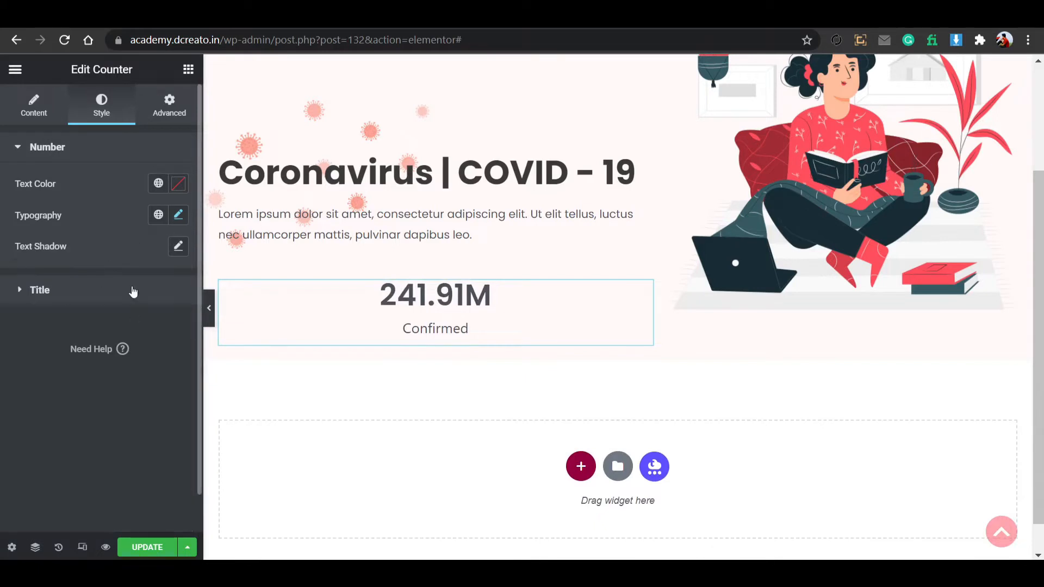
Apply the global font Popins normal and the global black color to the counter's title.
left_click(117, 301)
left_click(158, 252)
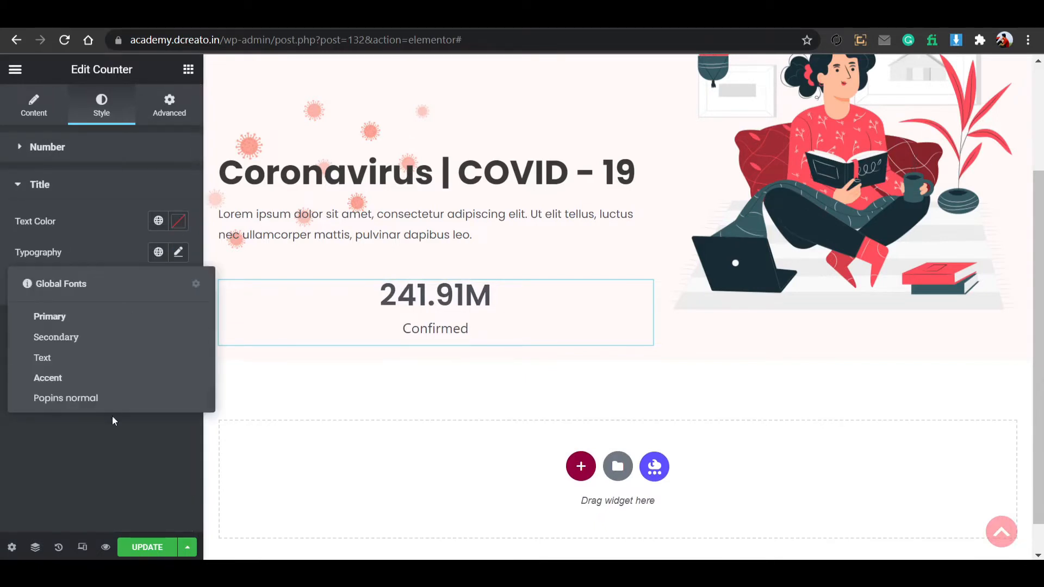
left_click(112, 400)
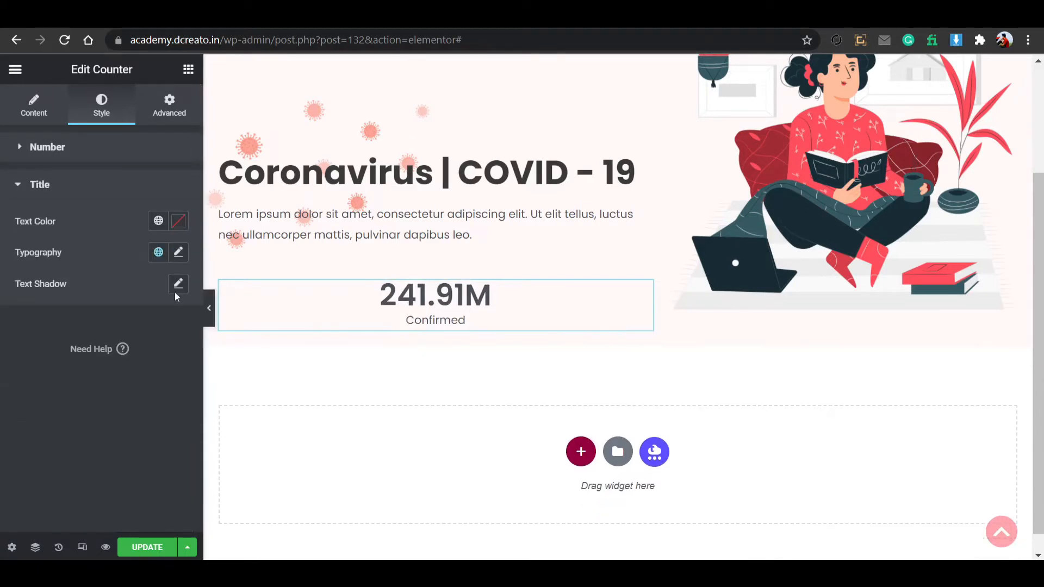
left_click(157, 219)
scroll(117, 419, "down", 1)
left_click(113, 448)
Set the line height of the counter's title to 40 px.
left_click(179, 253)
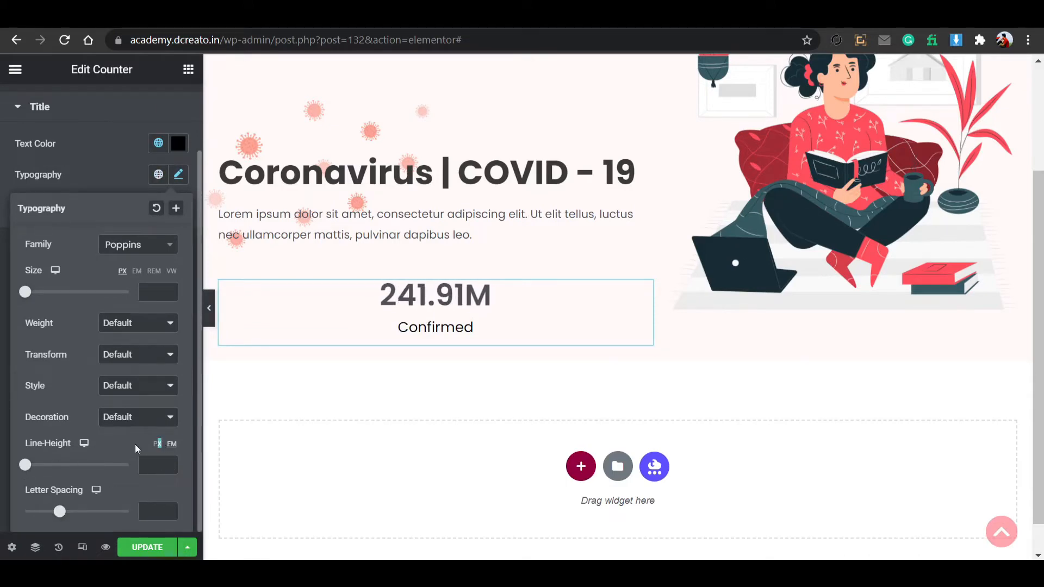
left_click(158, 445)
left_click_drag(25, 465, 69, 469)
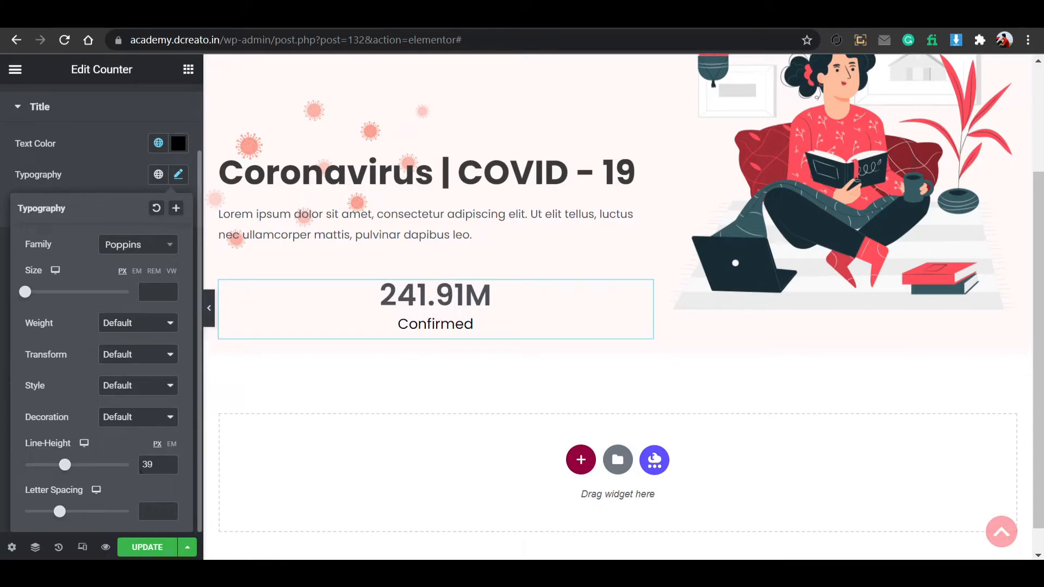
left_click(169, 461)
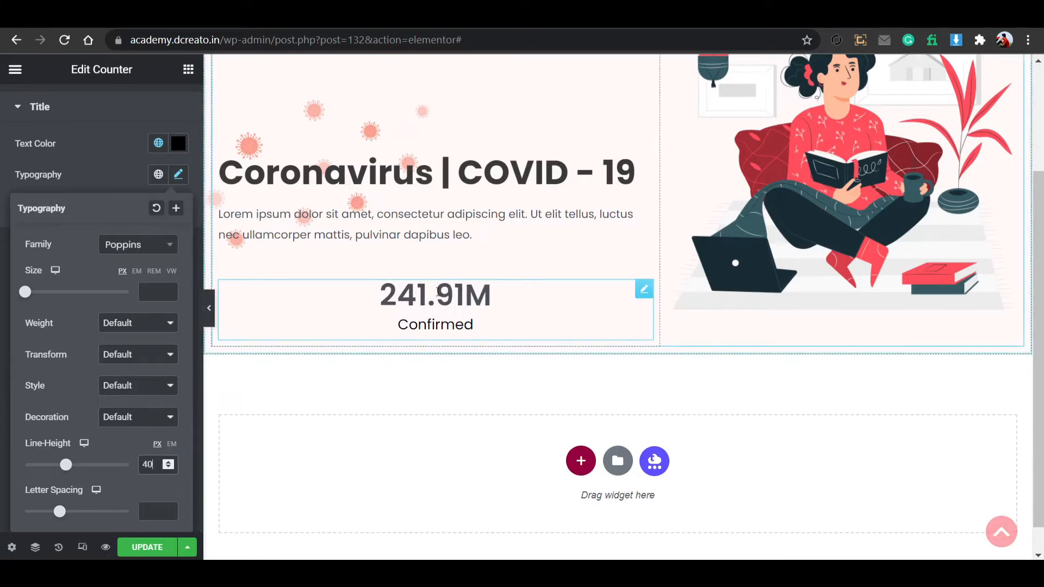
left_click(180, 176)
Give the counter's number the custom dark blue text color #090192.
scroll(136, 177, "up", 2)
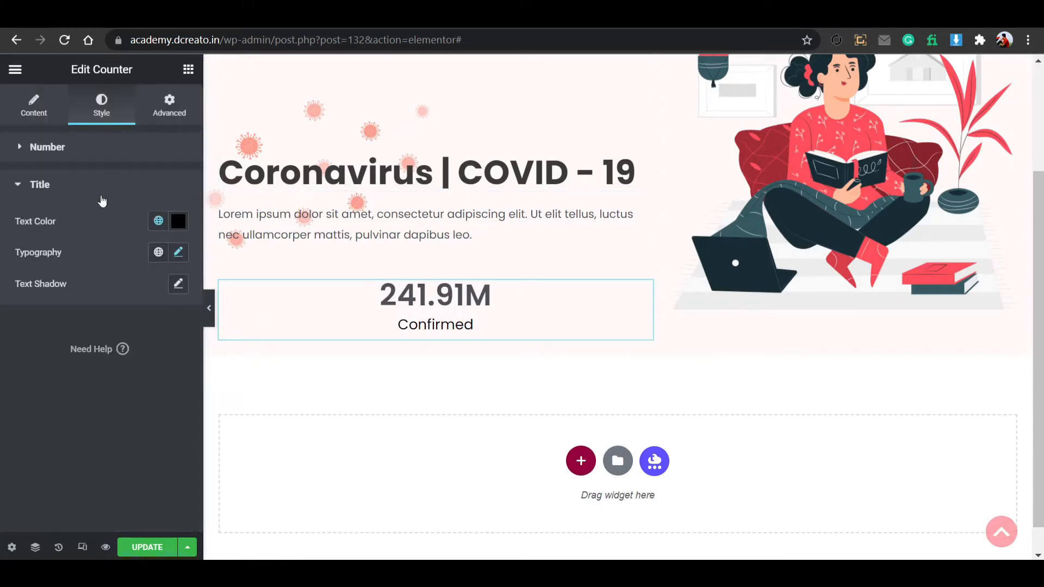
left_click(124, 146)
left_click(178, 184)
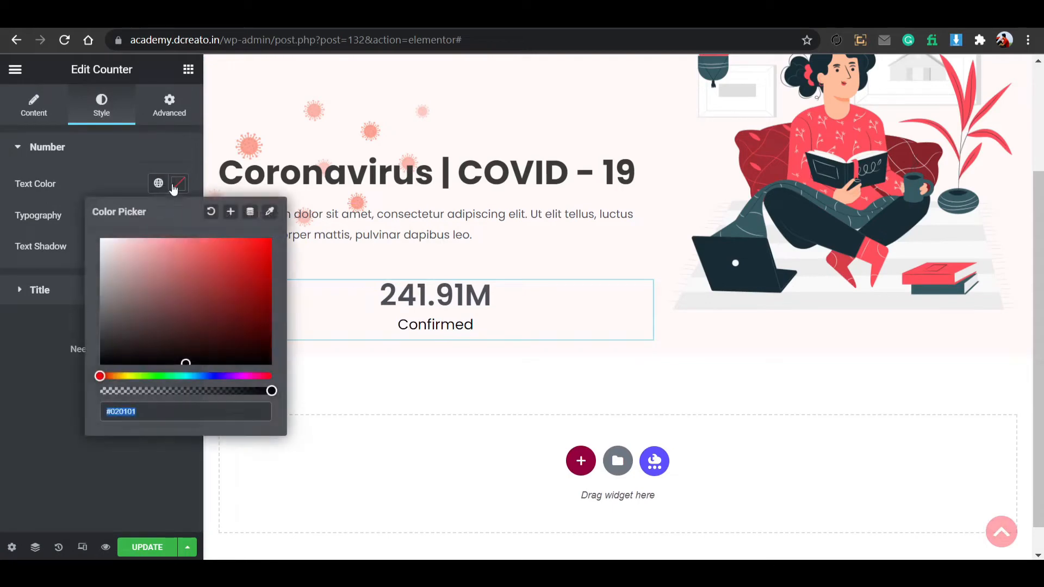
left_click(216, 376)
left_click_drag(217, 284, 263, 233)
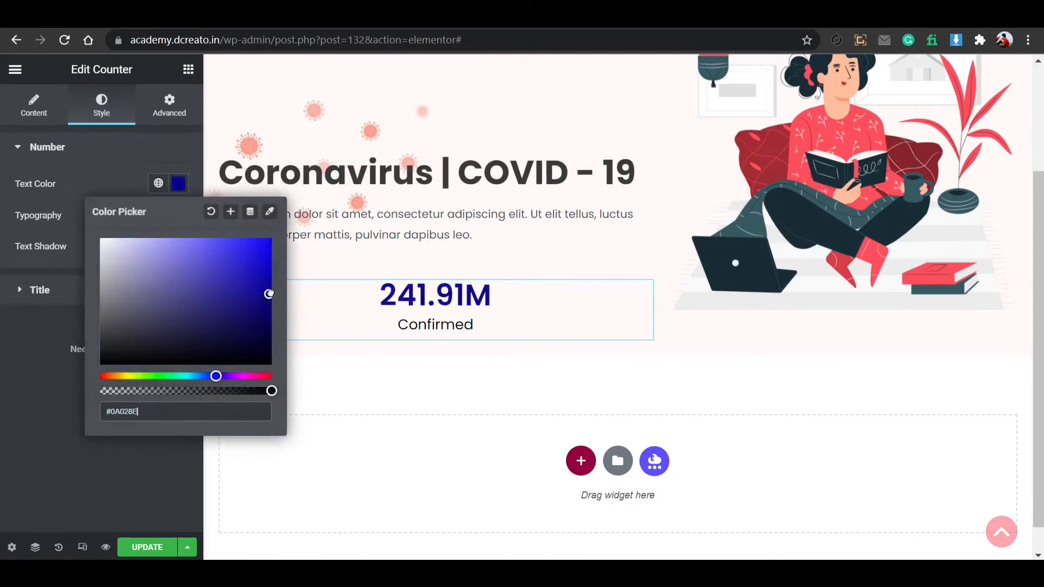
left_click(178, 184)
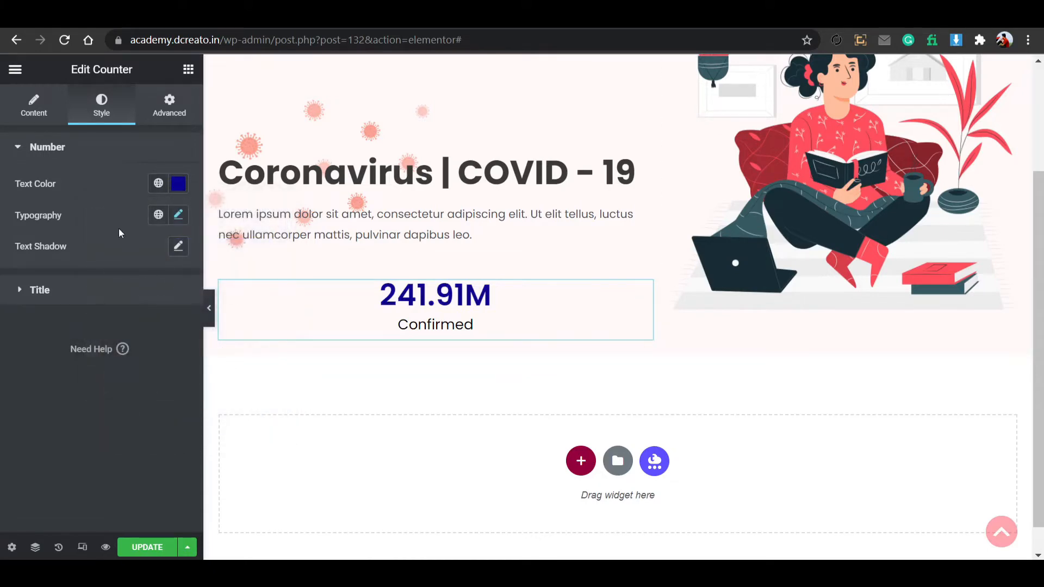
Duplicate the Confirmed counter, and set the upper counter's positioning width to Inline (auto).
right_click(312, 289)
left_click(333, 322)
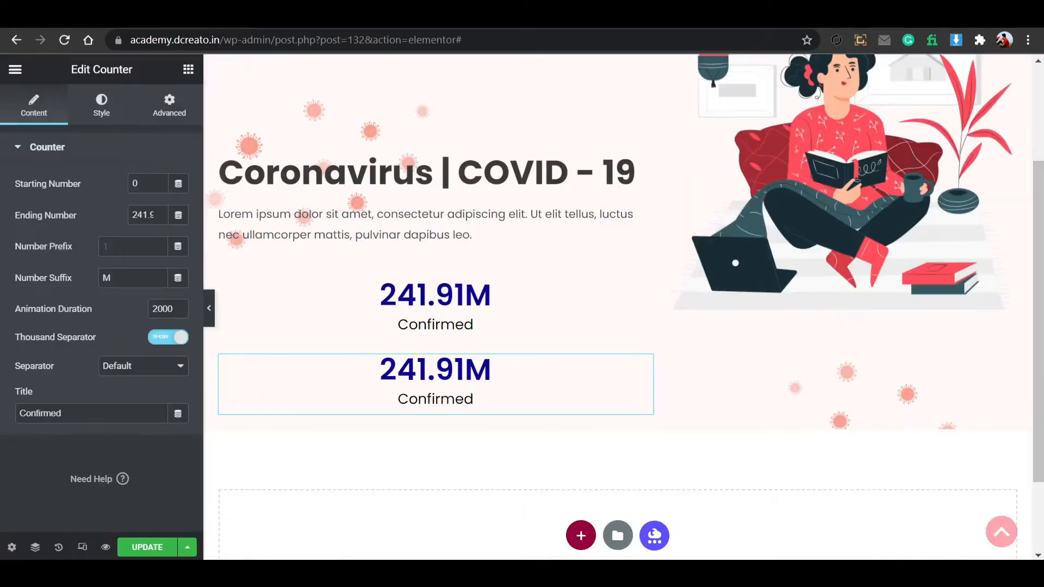
left_click(434, 316)
left_click(156, 112)
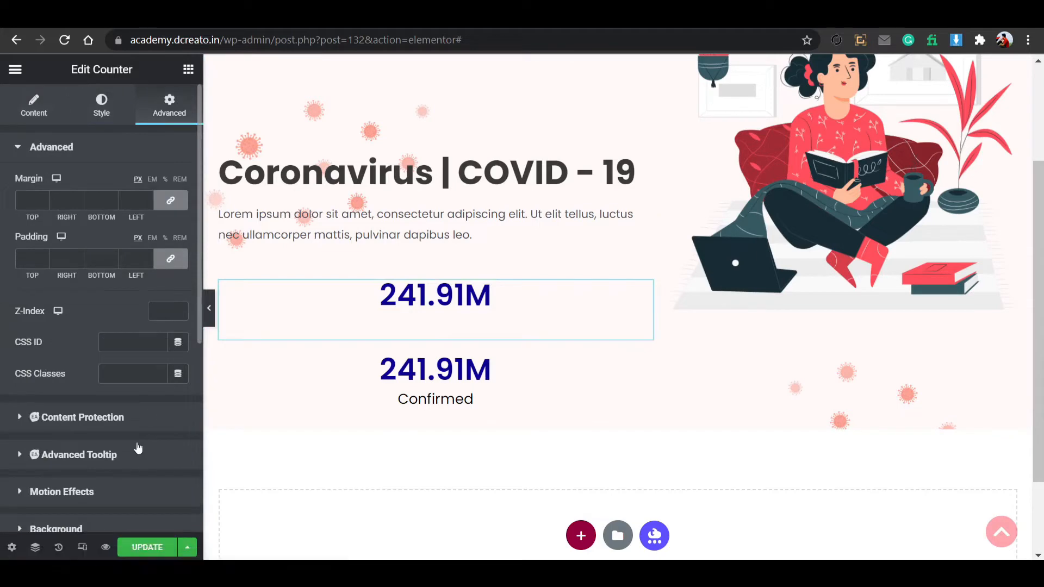
scroll(138, 447, "down", 4)
left_click(109, 435)
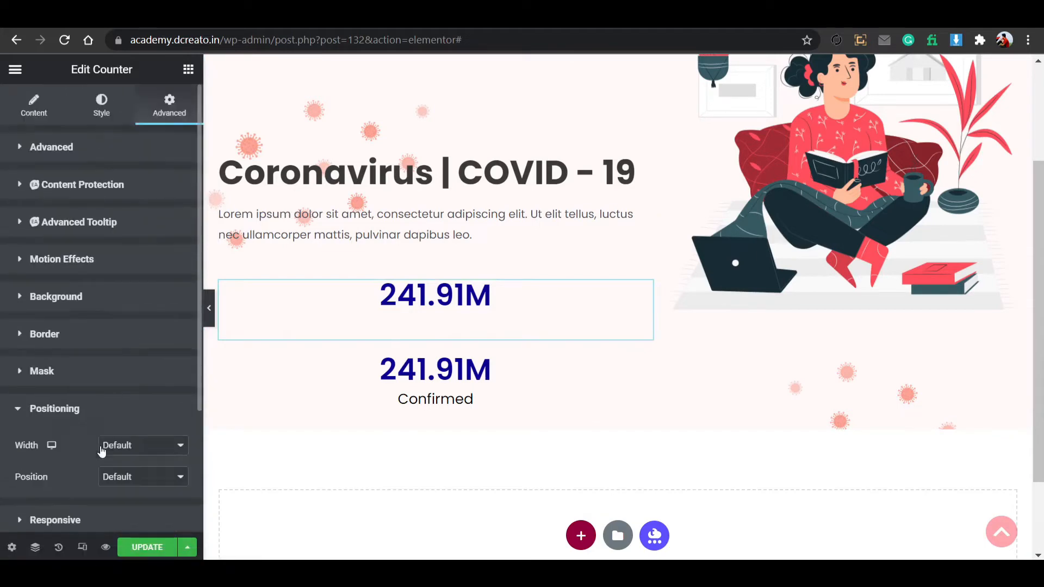
scroll(132, 385, "down", 2)
left_click(143, 318)
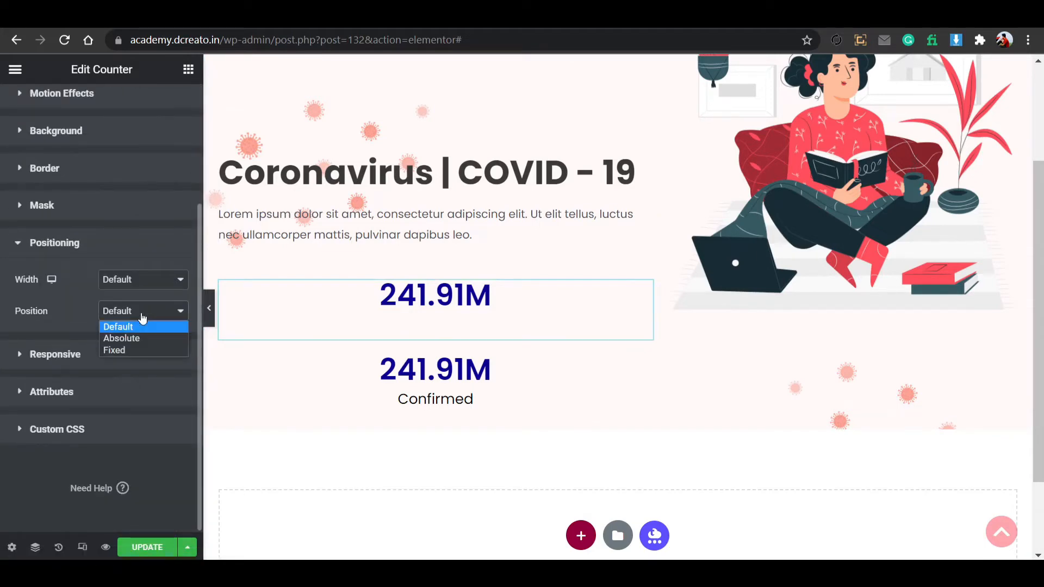
left_click(140, 285)
left_click(137, 318)
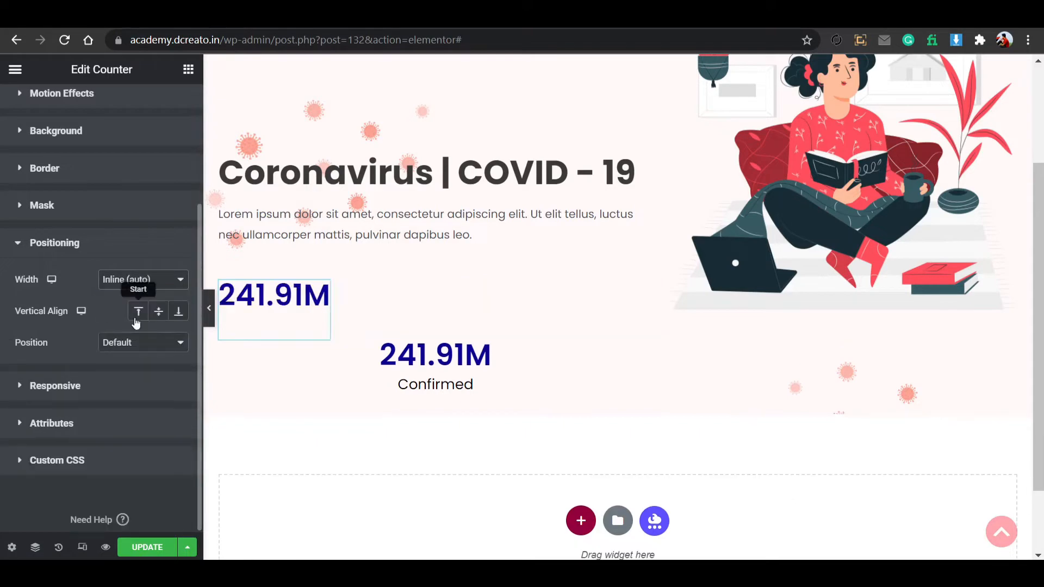
Duplicate the inline counter, and delete the extra full-width counter below it.
right_click(305, 297)
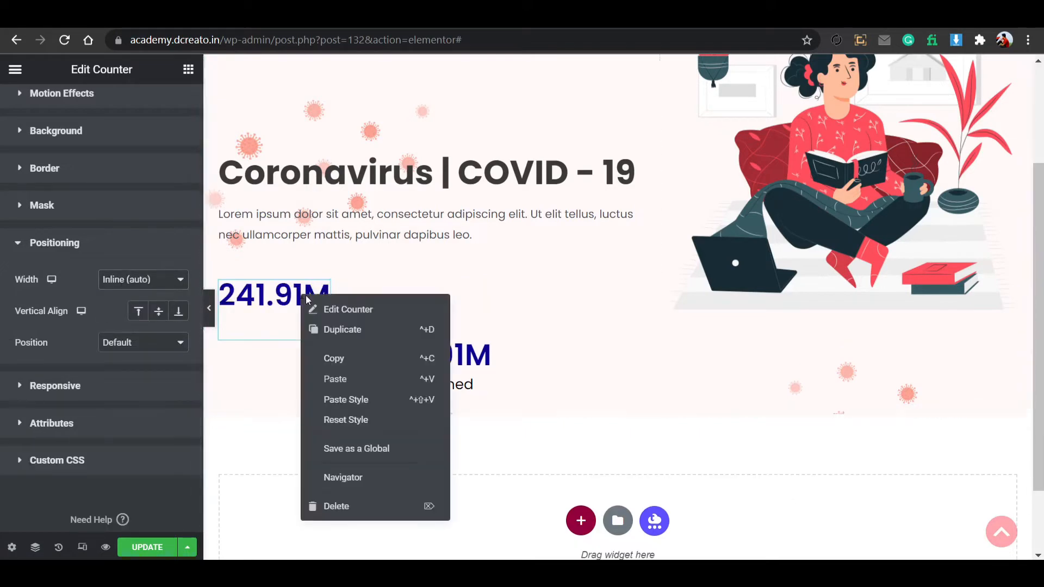
left_click(326, 331)
right_click(437, 338)
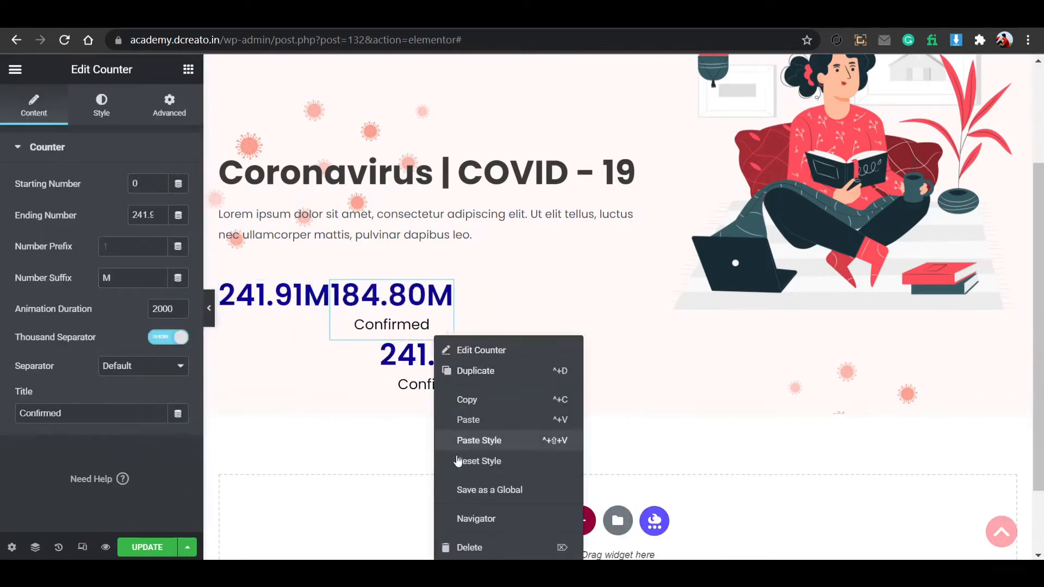
left_click(459, 547)
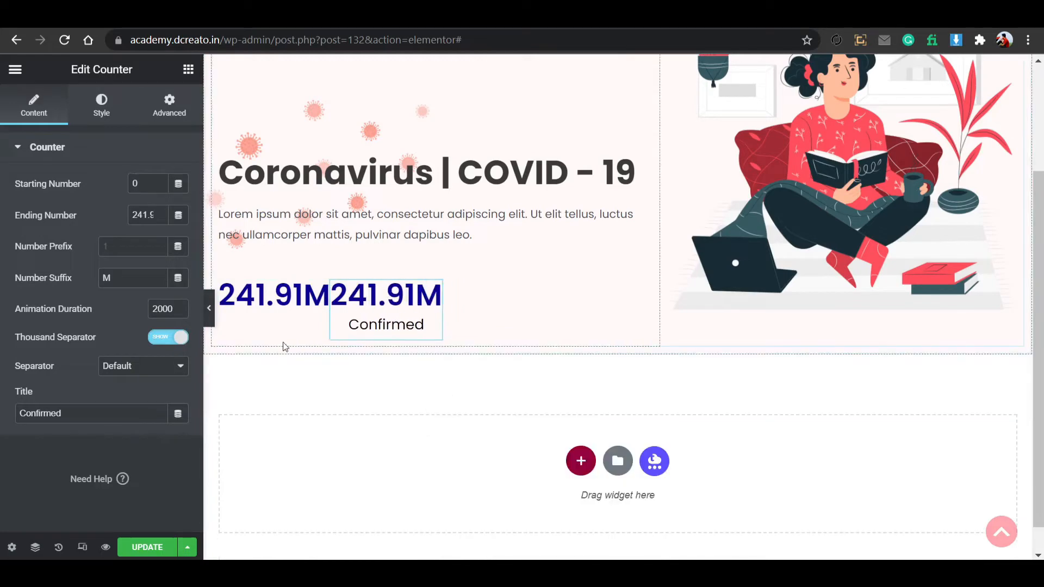
Unlink the first counter's padding values and set its right padding to 50 px.
left_click(302, 295)
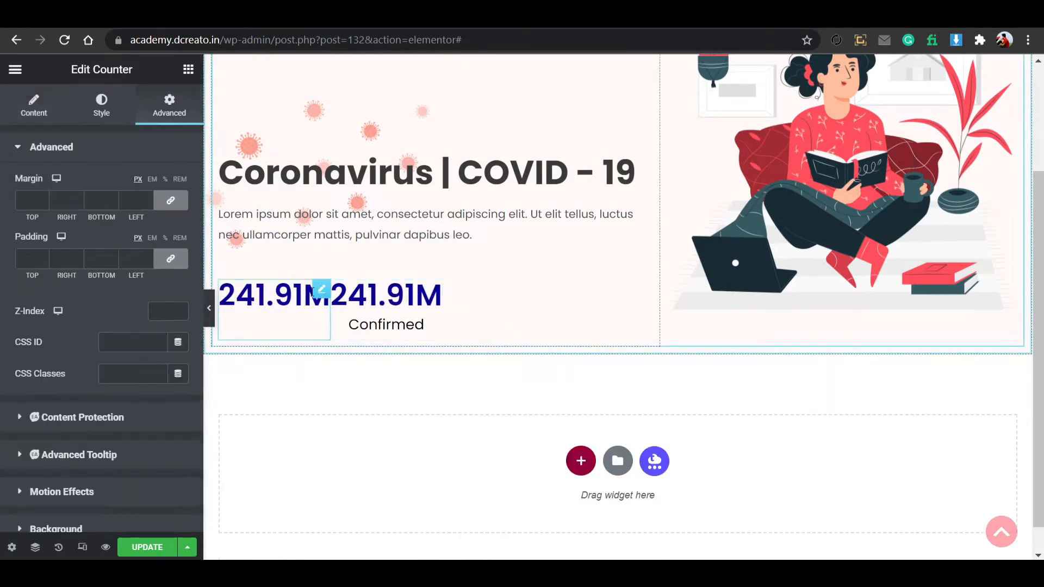
left_click(166, 268)
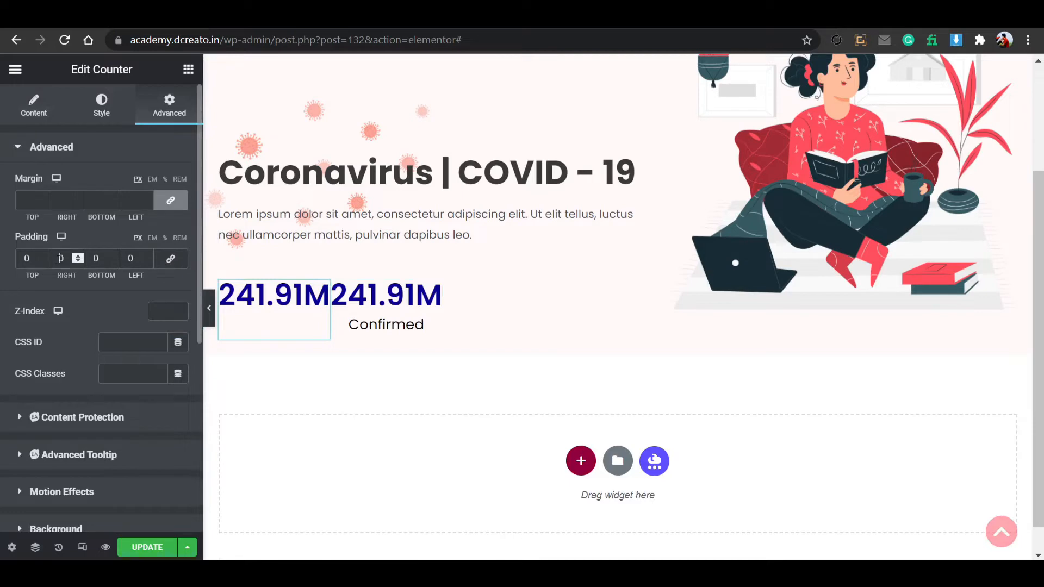
type("50")
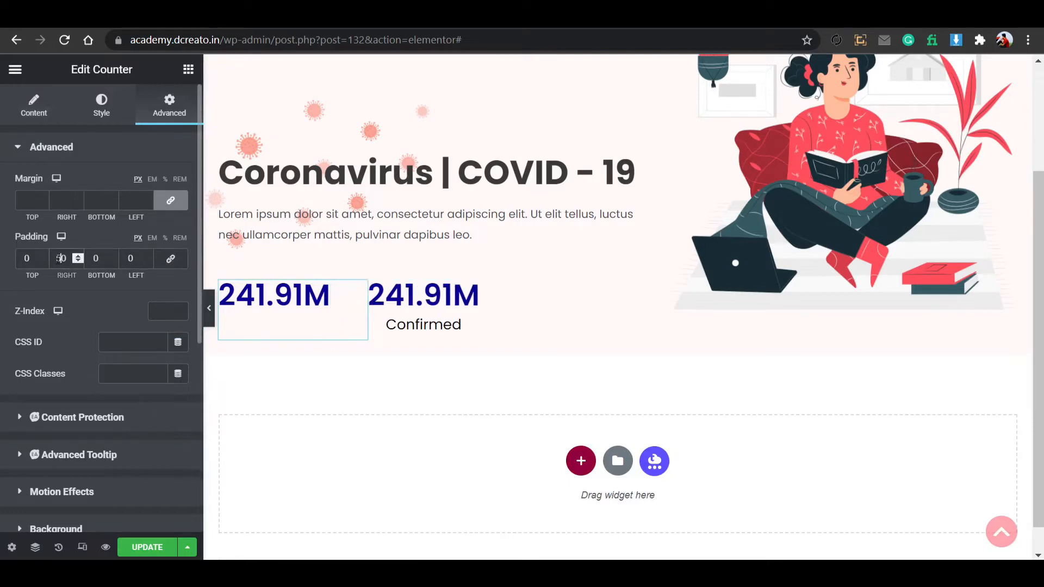
Copy the first counter and paste its style onto the second counter.
right_click(338, 299)
left_click(367, 363)
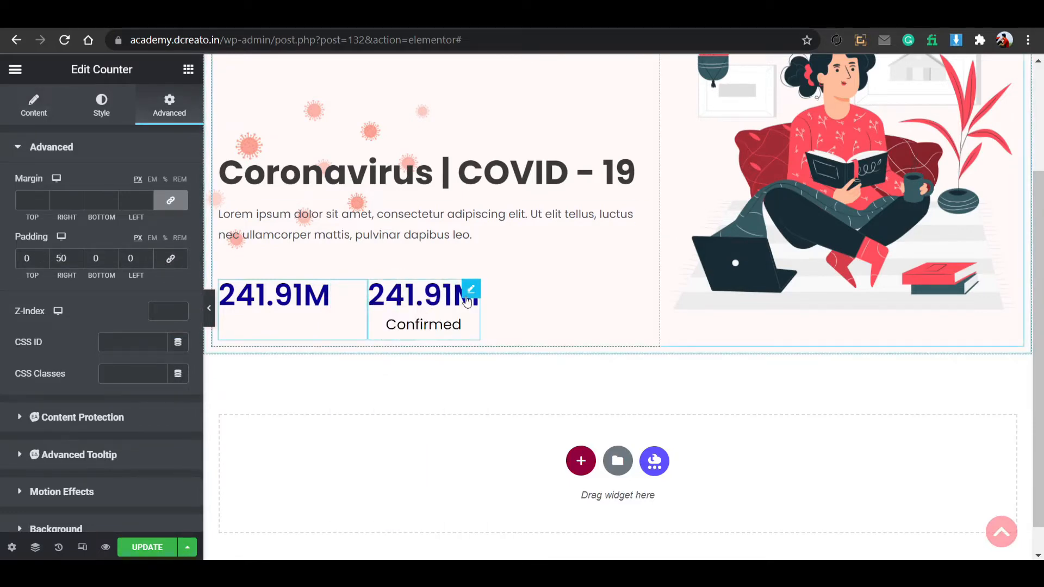
right_click(479, 322)
left_click(498, 395)
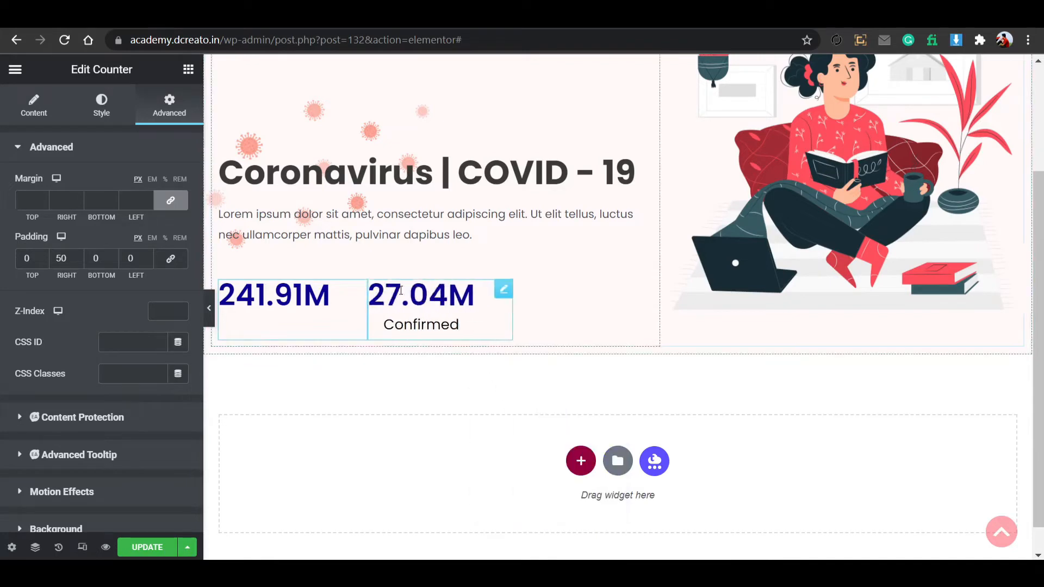
Change the second counter's number to the global coral red text color.
left_click(433, 294)
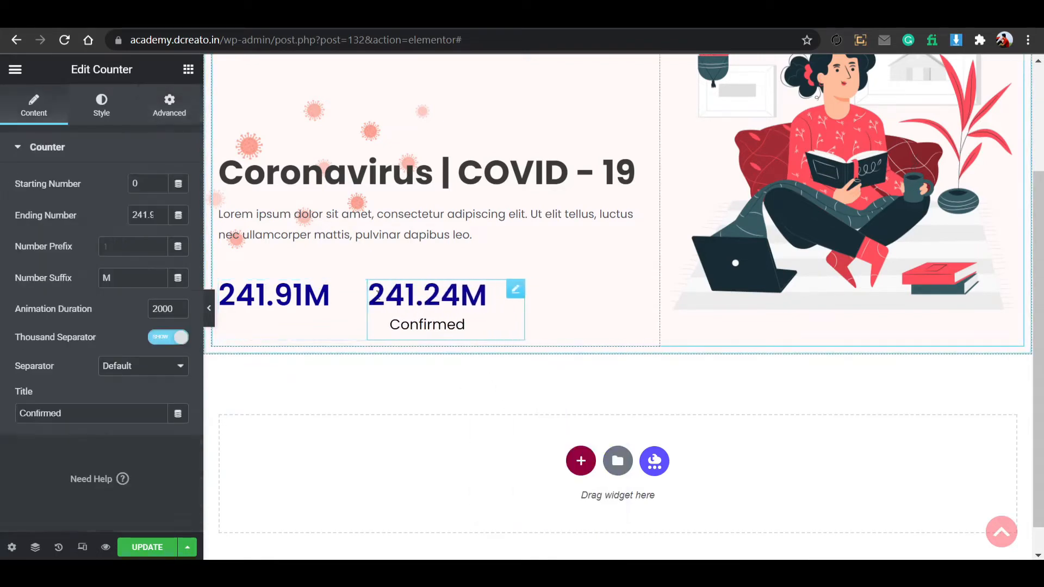
left_click(102, 106)
left_click(179, 183)
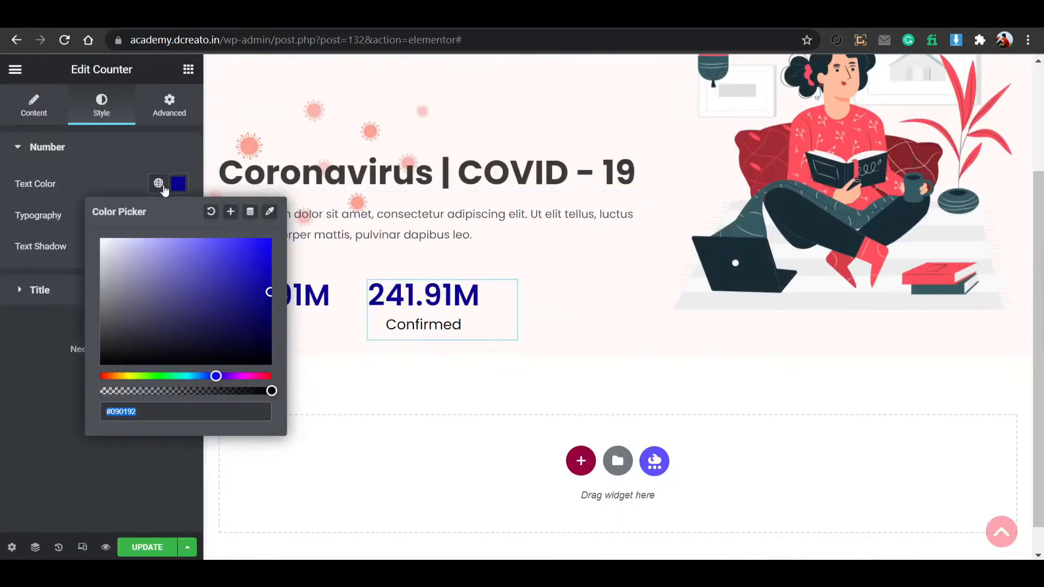
left_click(158, 184)
left_click(132, 355)
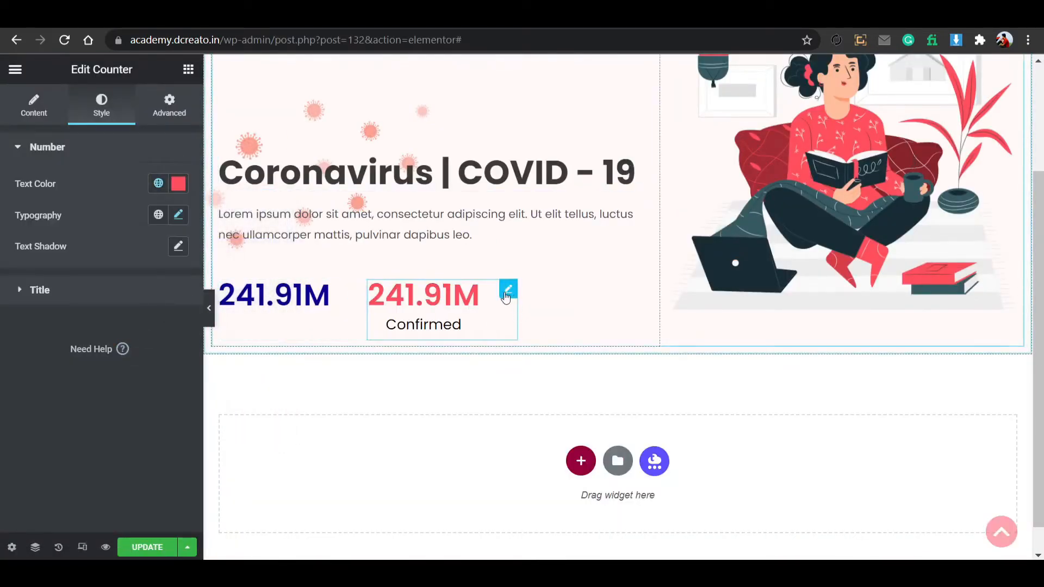
Duplicate the red counter, and widen the hero's text column so all three counters fit in one row.
right_click(506, 294)
left_click(531, 327)
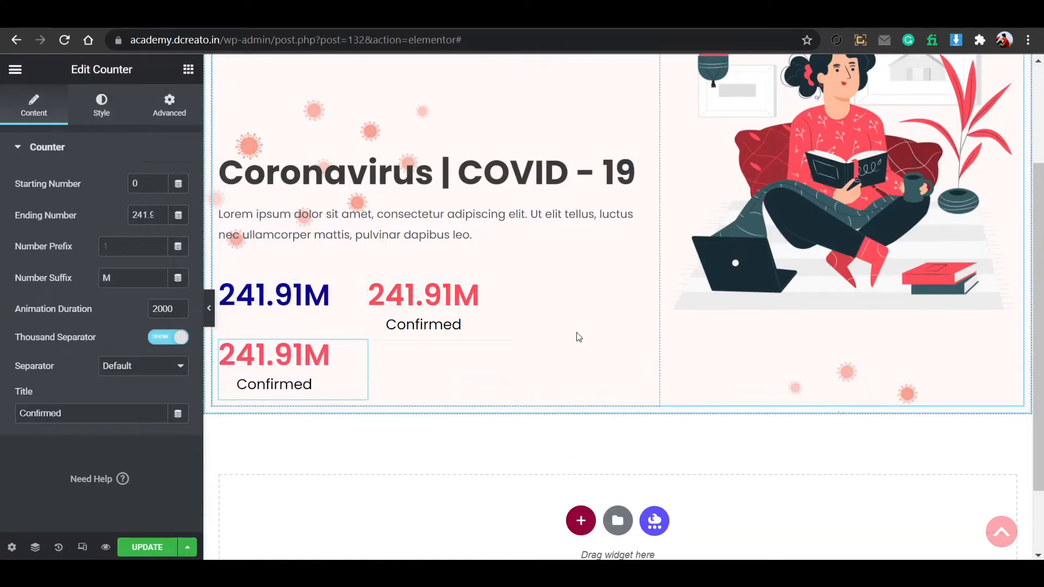
left_click_drag(659, 310, 680, 314)
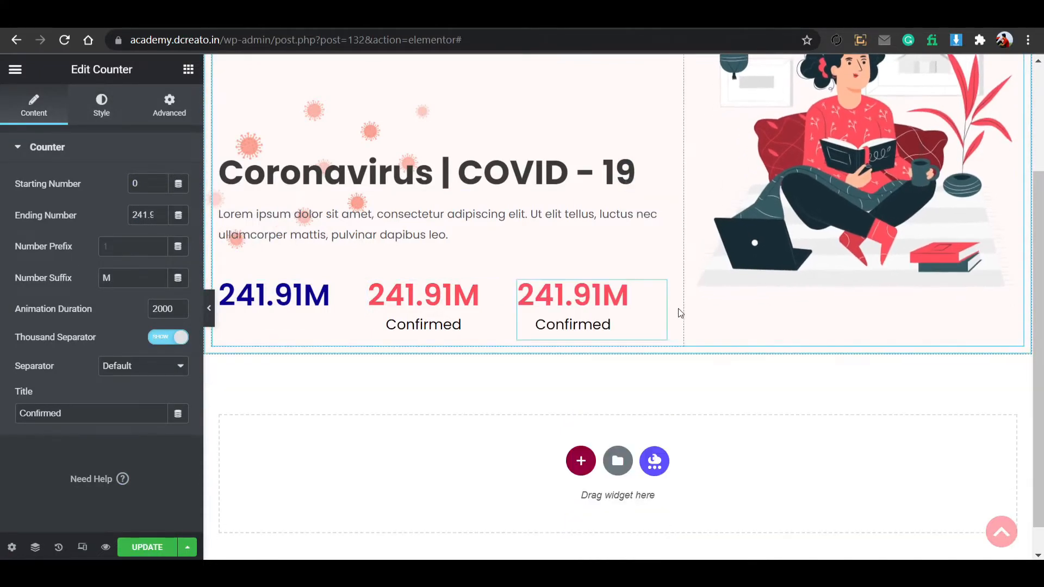
Set the third counter's number text color to green #059500.
left_click(110, 113)
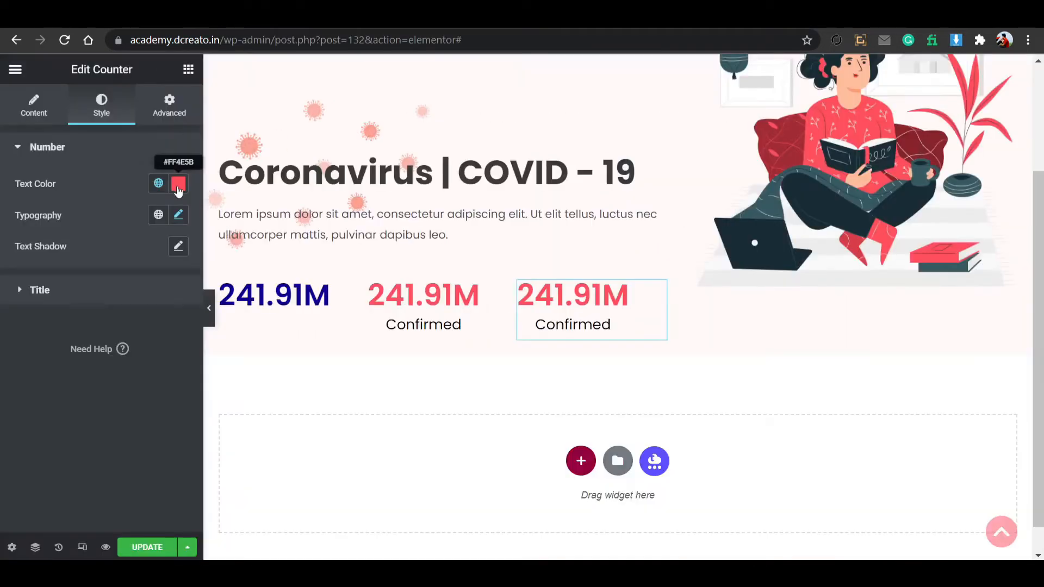
left_click(178, 185)
left_click_drag(269, 376, 156, 376)
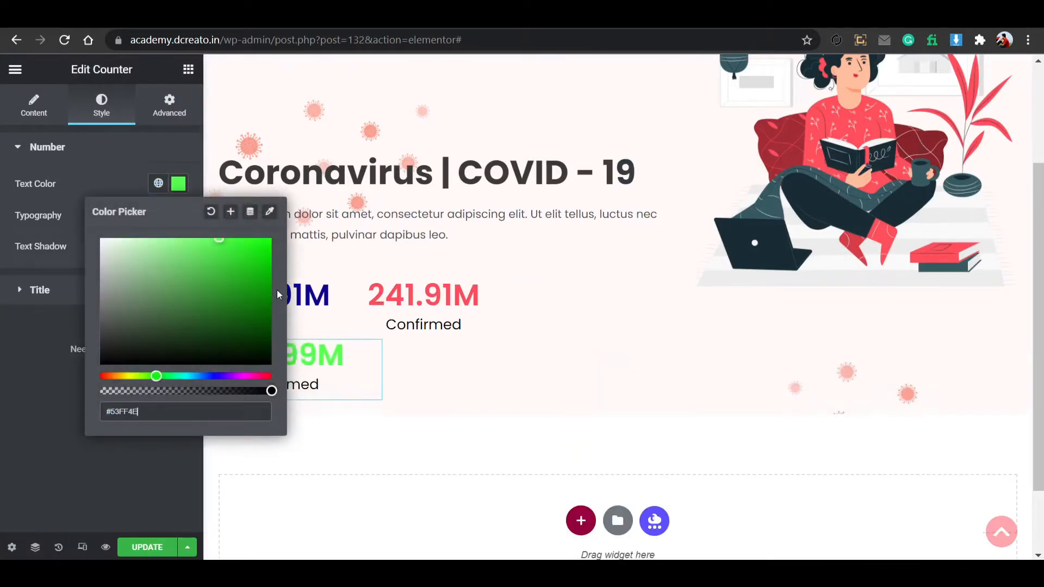
left_click(263, 293)
left_click_drag(266, 293, 275, 291)
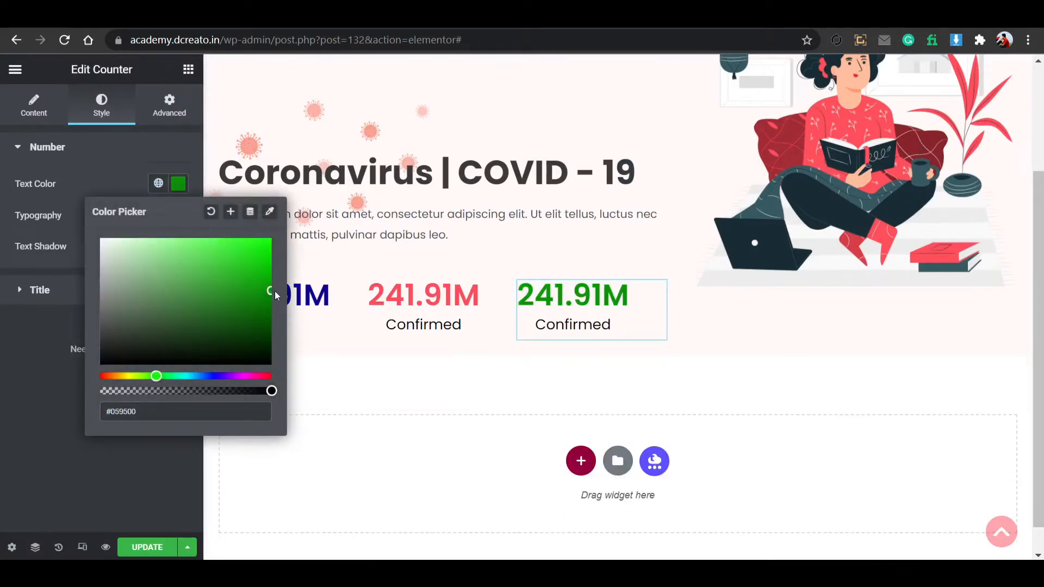
left_click(182, 185)
Save the page and check the three hero counters on the preview page.
left_click(156, 546)
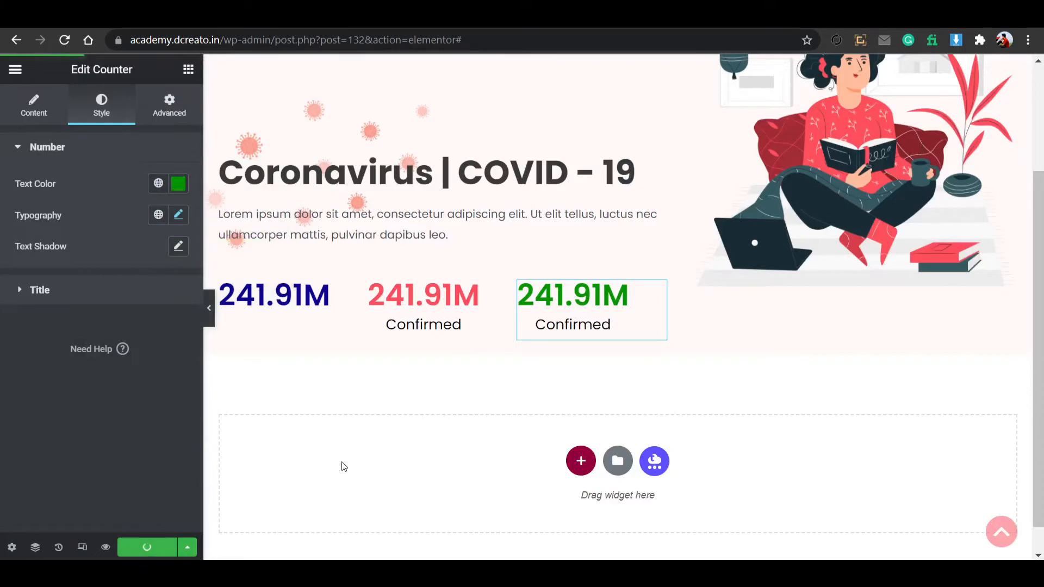
left_click(206, 15)
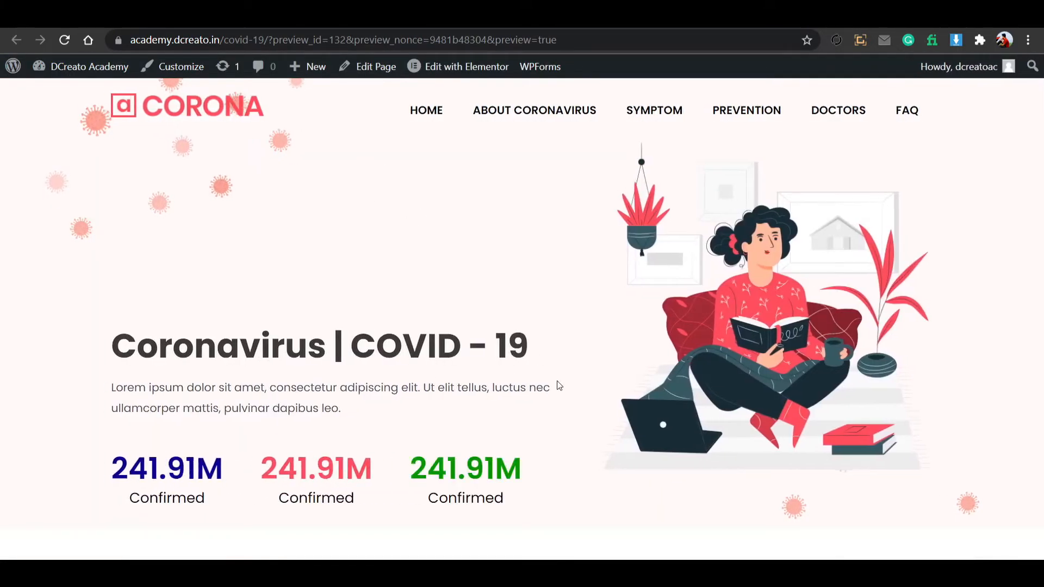
left_click(82, 16)
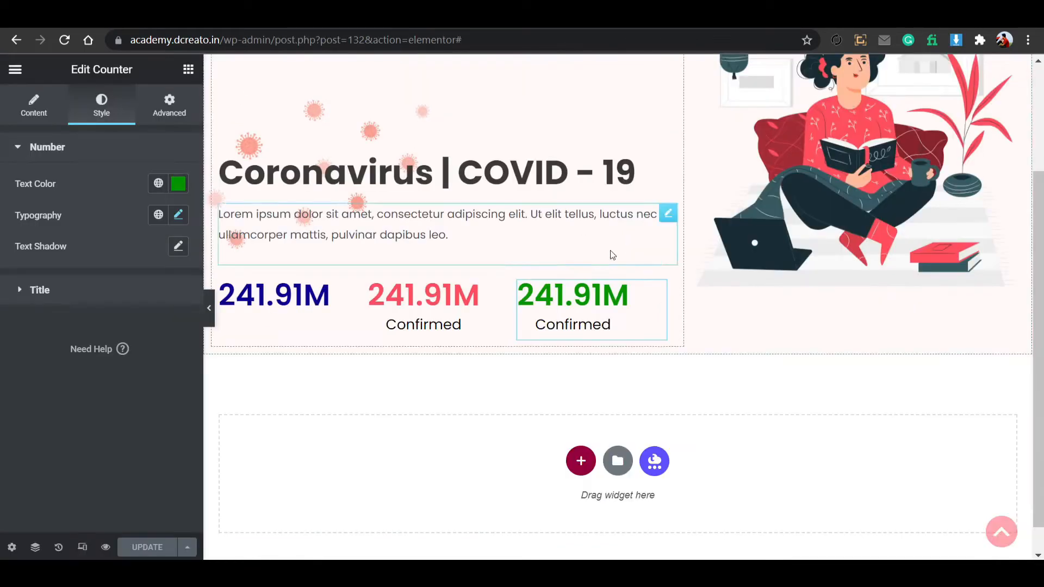
scroll(687, 208, "up", 3)
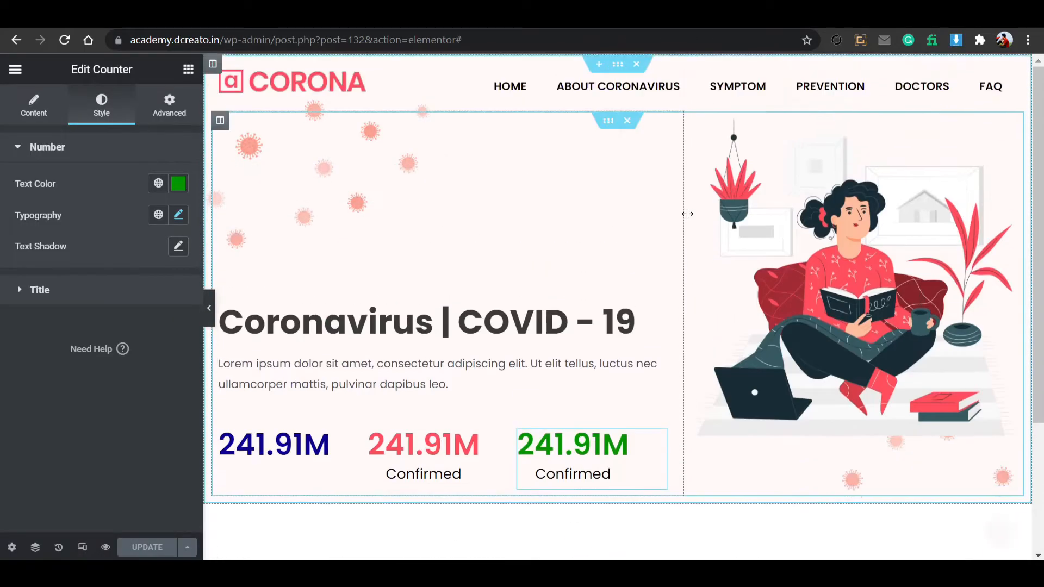
left_click(614, 329)
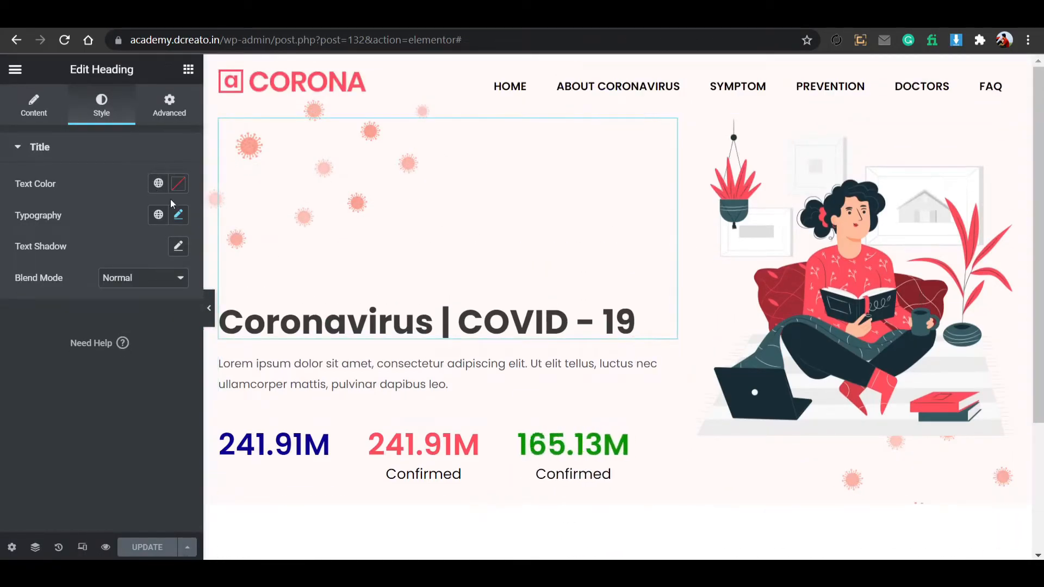
left_click(178, 215)
left_click(179, 216)
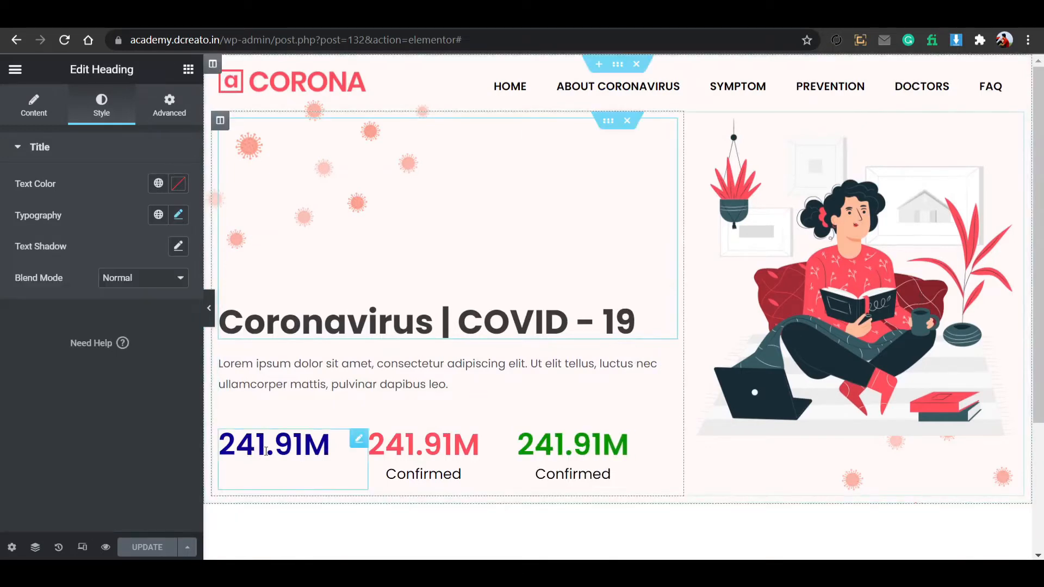
Set the first counter's number font size to 30 px.
left_click(294, 462)
left_click(104, 118)
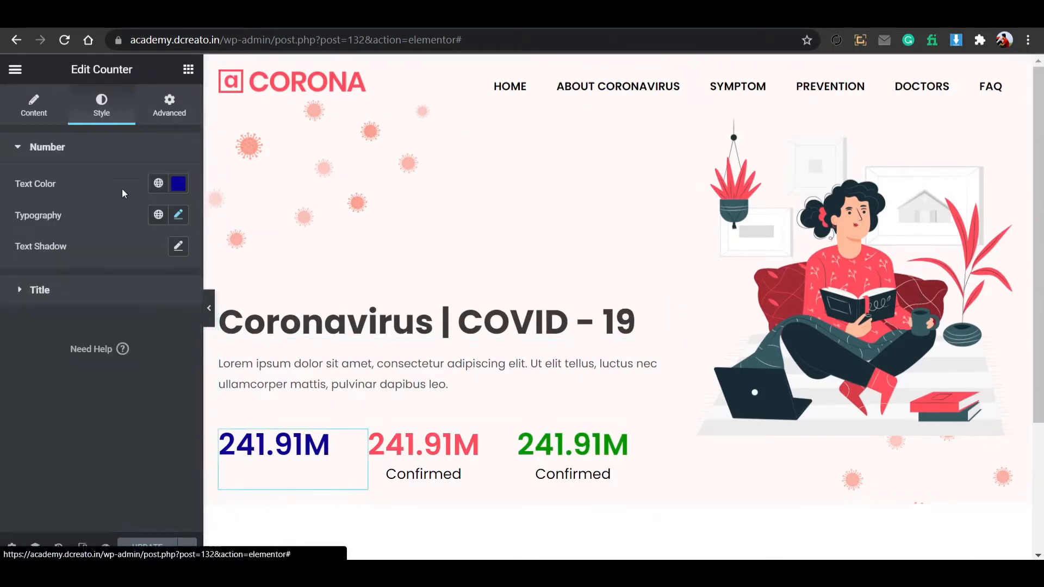
left_click(177, 215)
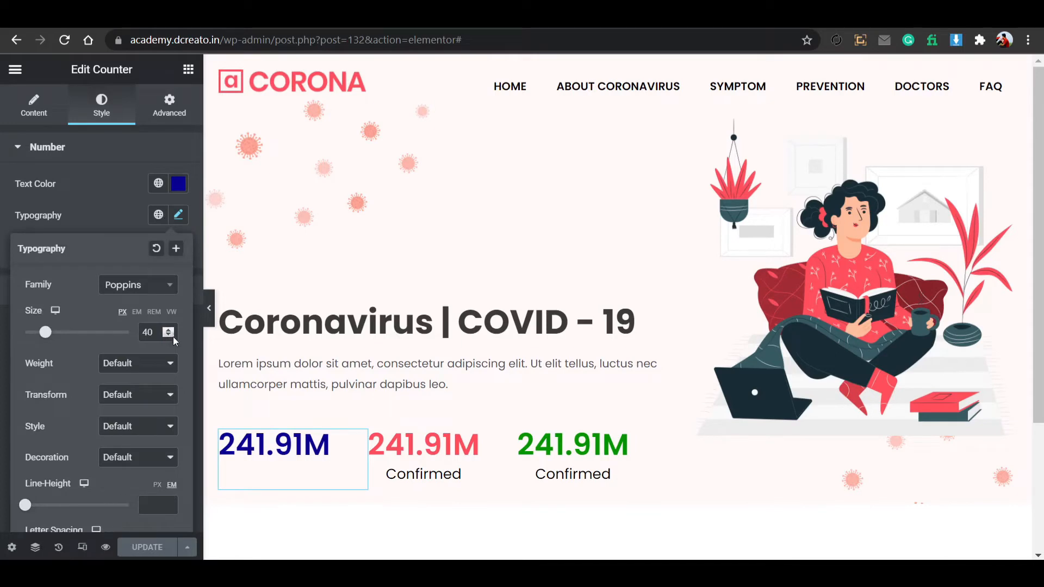
left_click(170, 335)
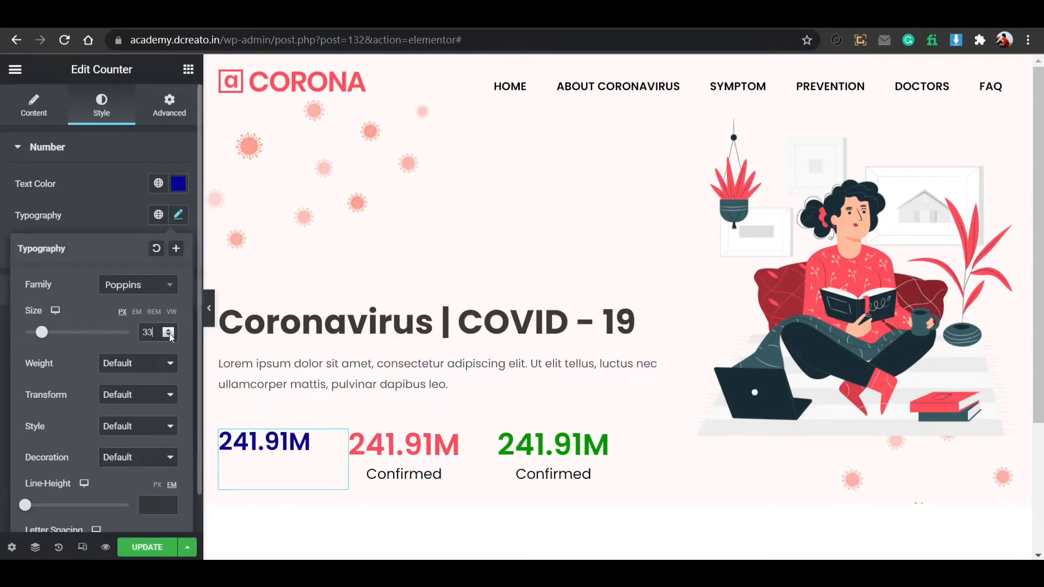
left_click(169, 335)
left_click(170, 335)
left_click(170, 336)
scroll(321, 396, "down", 3)
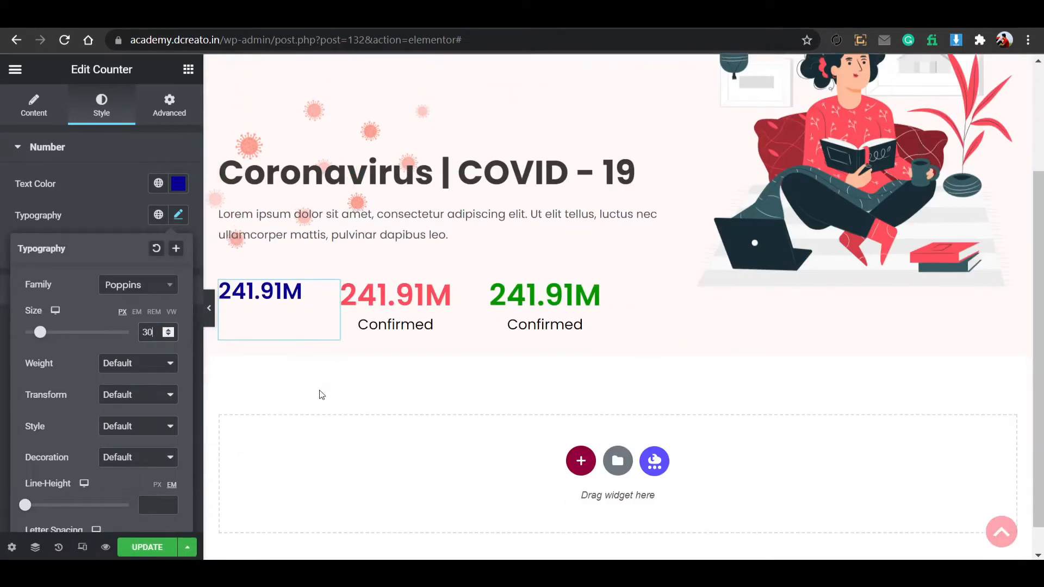
Copy the first counter, paste its style onto the second and third counters, and save the page.
right_click(331, 296)
left_click(348, 358)
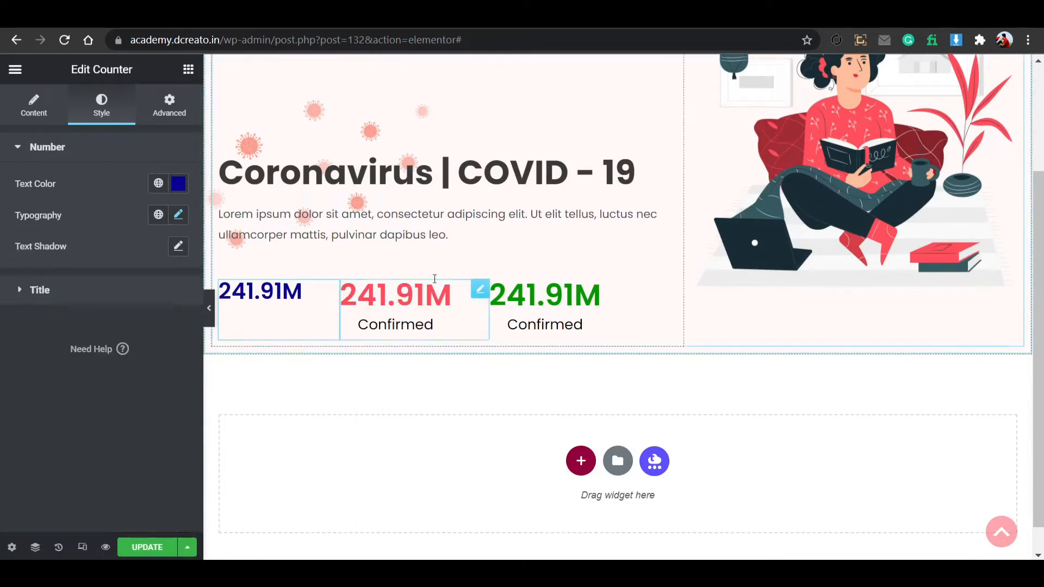
right_click(471, 289)
left_click(496, 392)
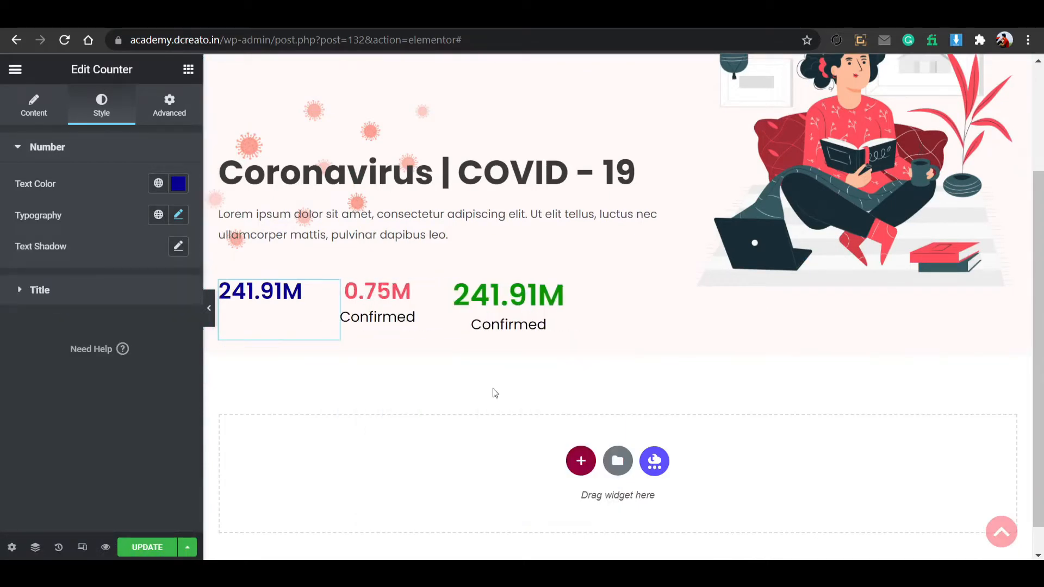
right_click(601, 285)
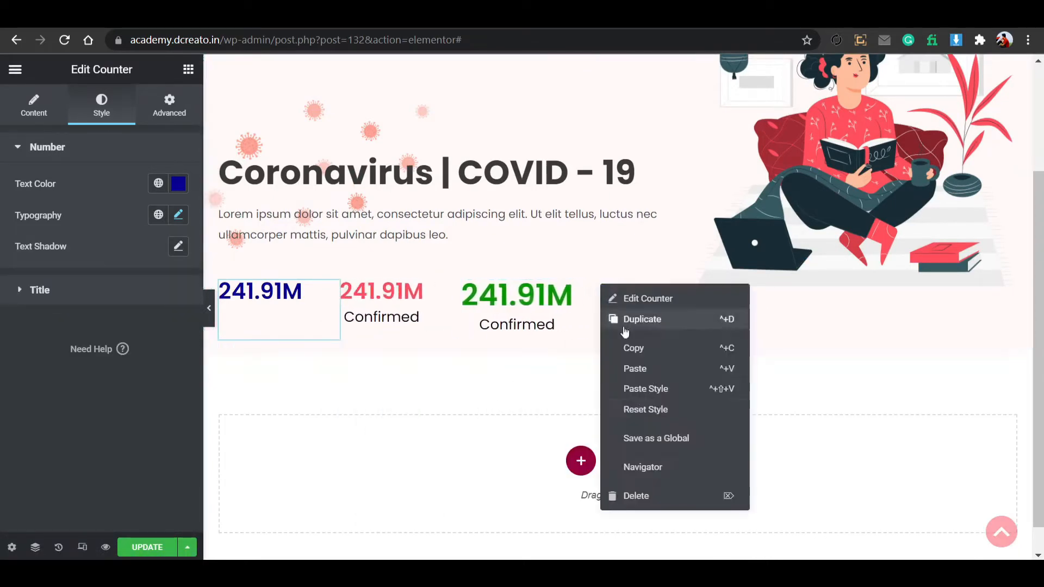
left_click(643, 390)
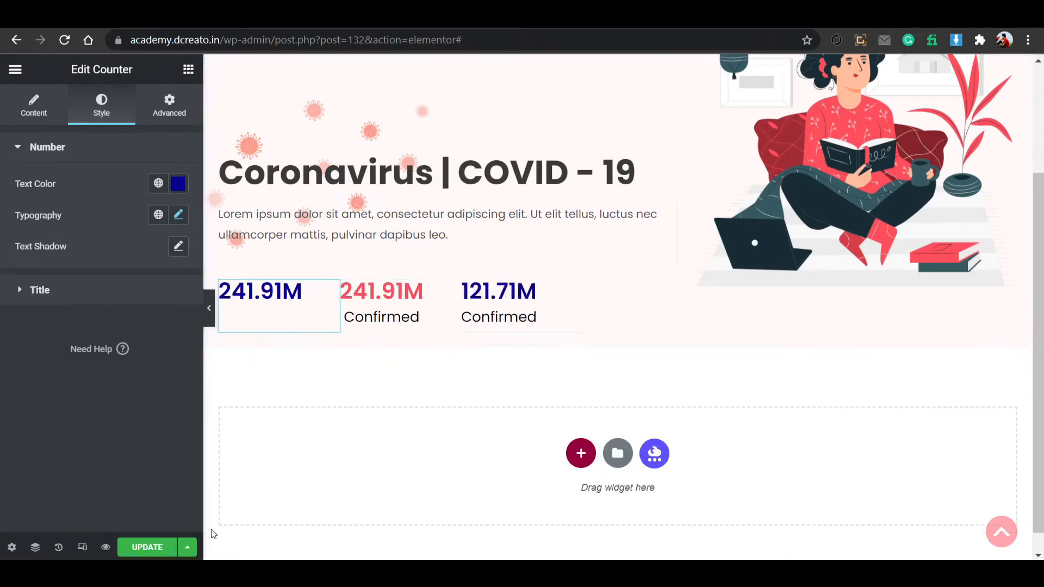
left_click(145, 547)
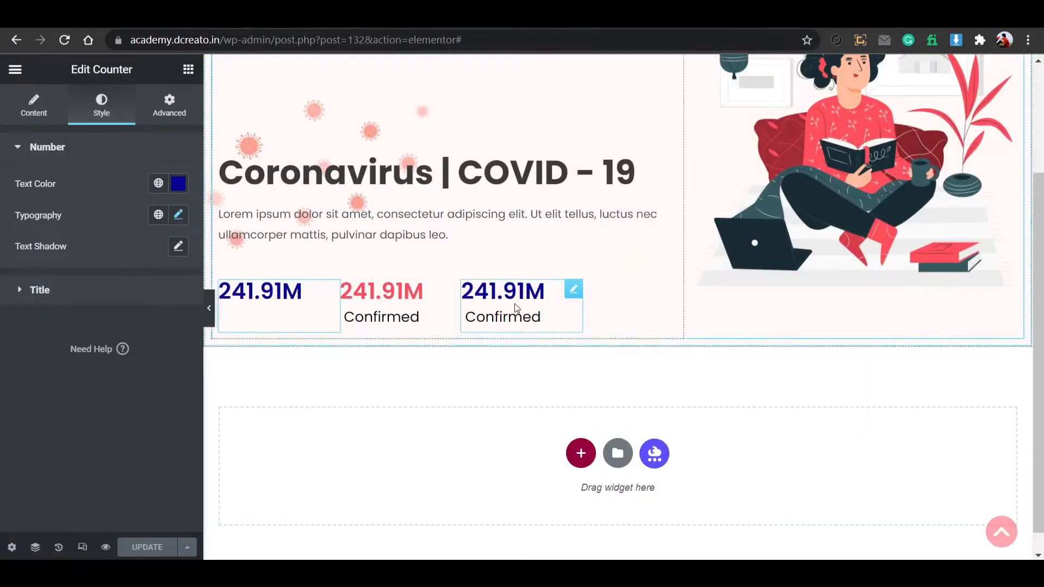
Set the third counter's number text color to green #1E8B00 and save the page.
double_click(514, 304)
key("BackSpace")
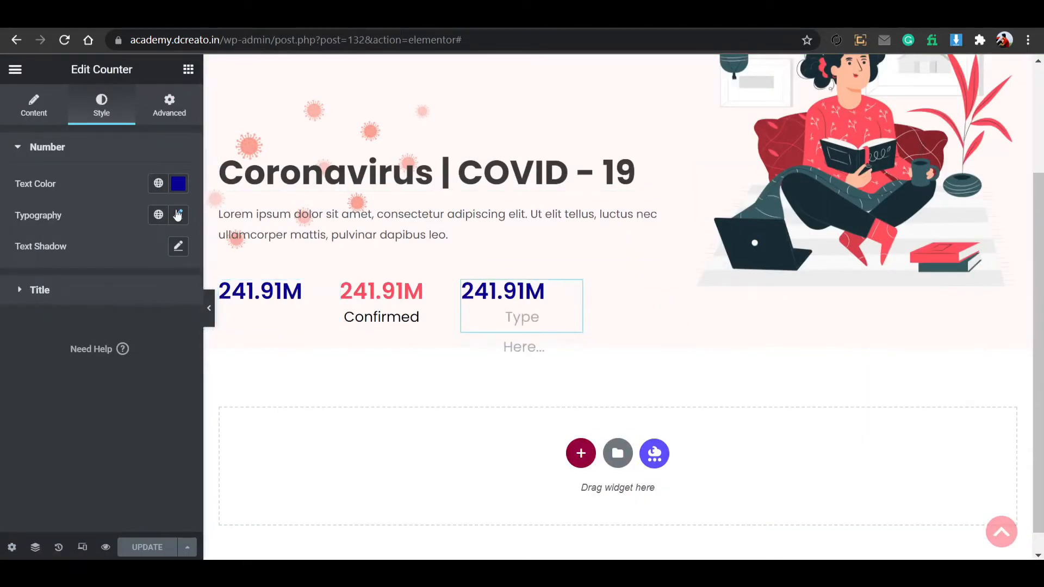
left_click(178, 183)
left_click(151, 376)
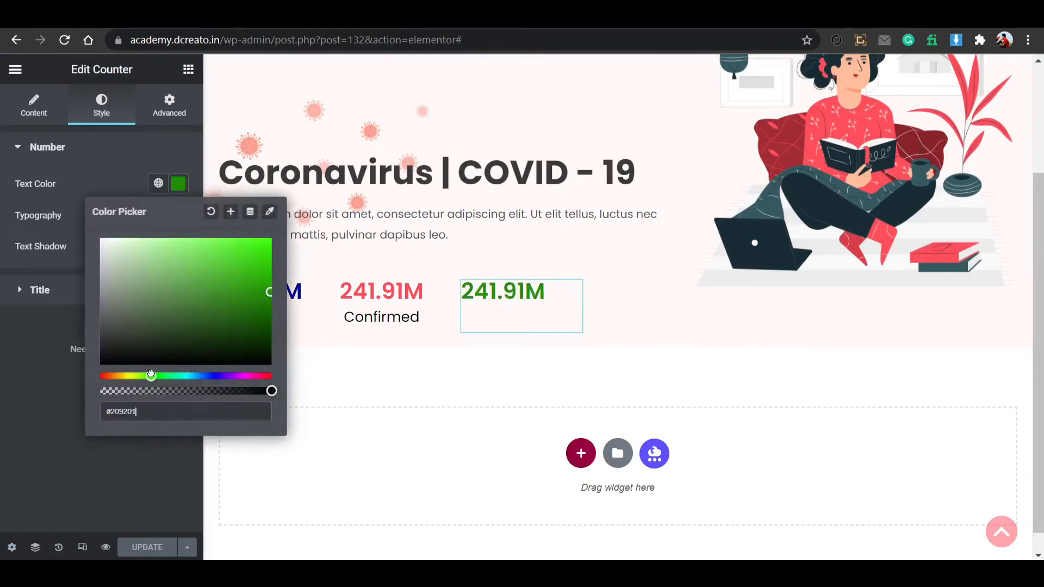
mouse_move(276, 294)
left_mouse_down()
mouse_move(285, 320)
mouse_move(276, 296)
left_mouse_up()
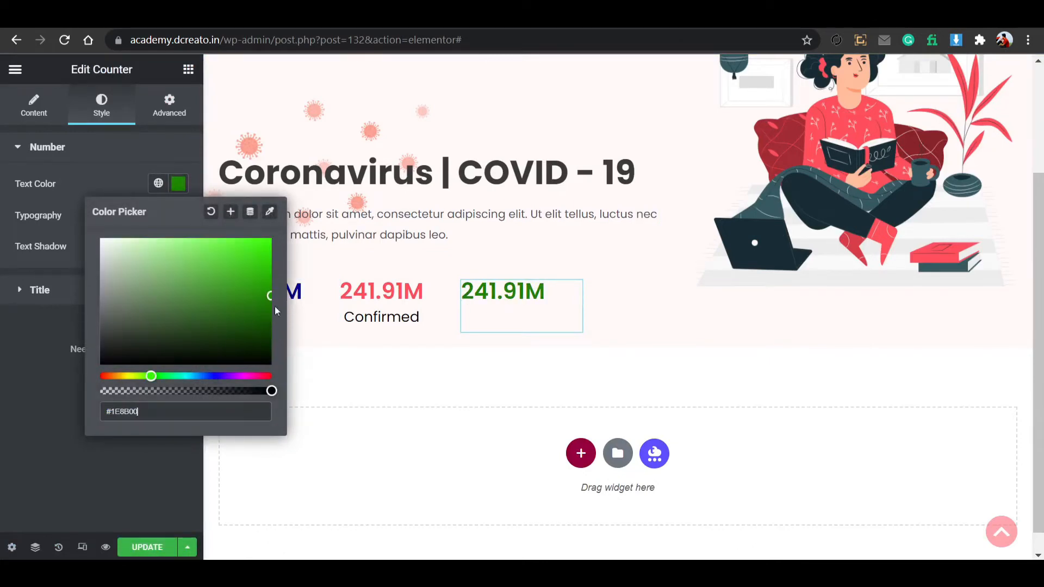
left_click(163, 548)
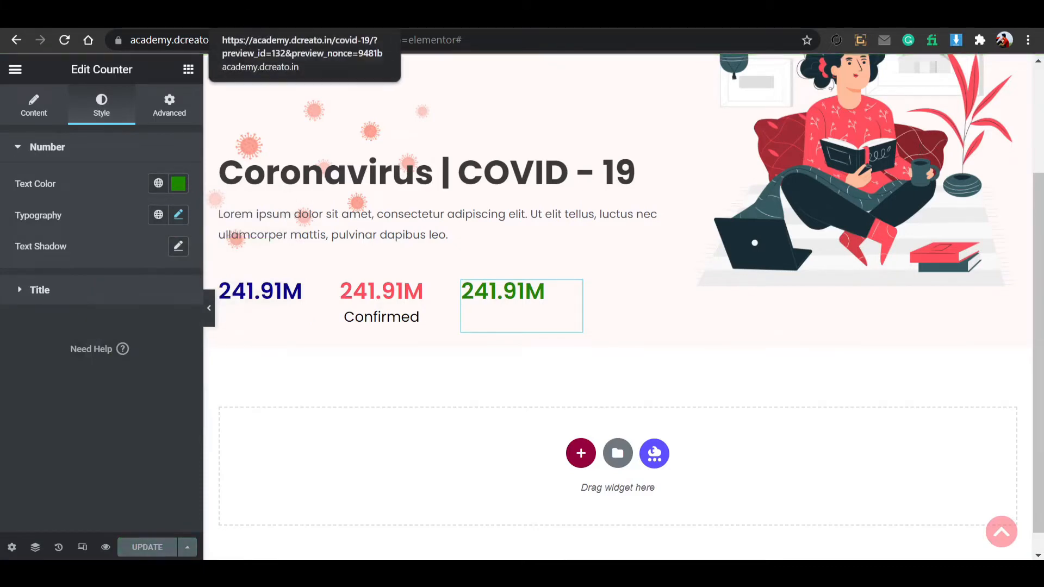
Switch to the finished reference site and examine the How Contagion Coronavirus section below the hero.
left_click(326, 16)
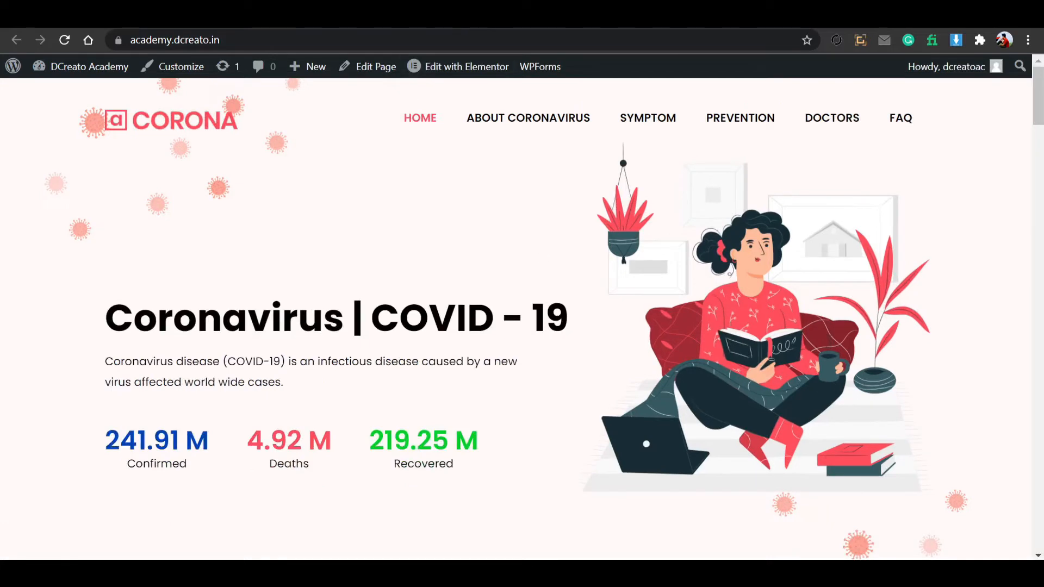
scroll(461, 305, "down", 7)
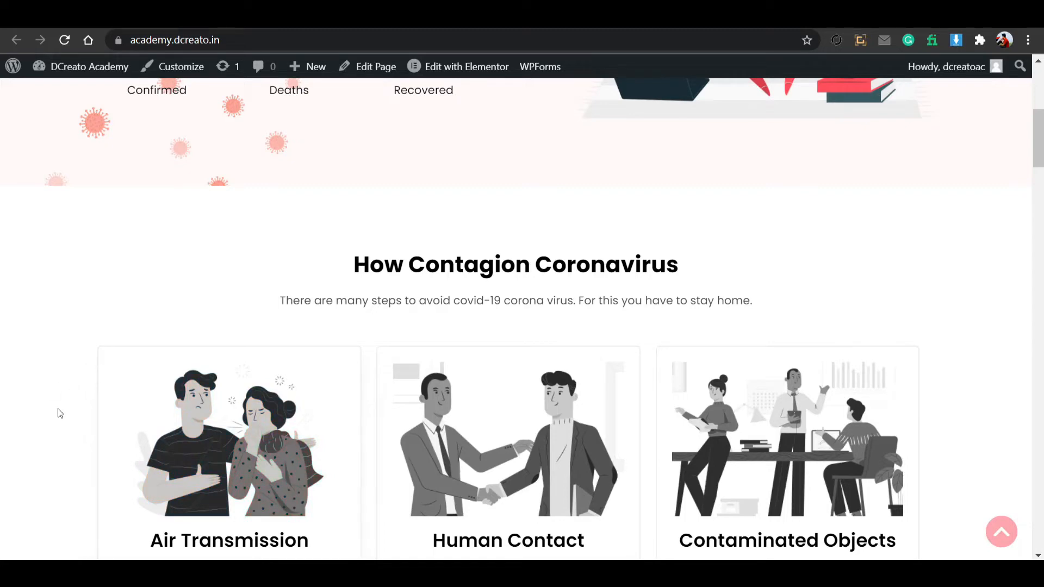
scroll(185, 395, "down", 3)
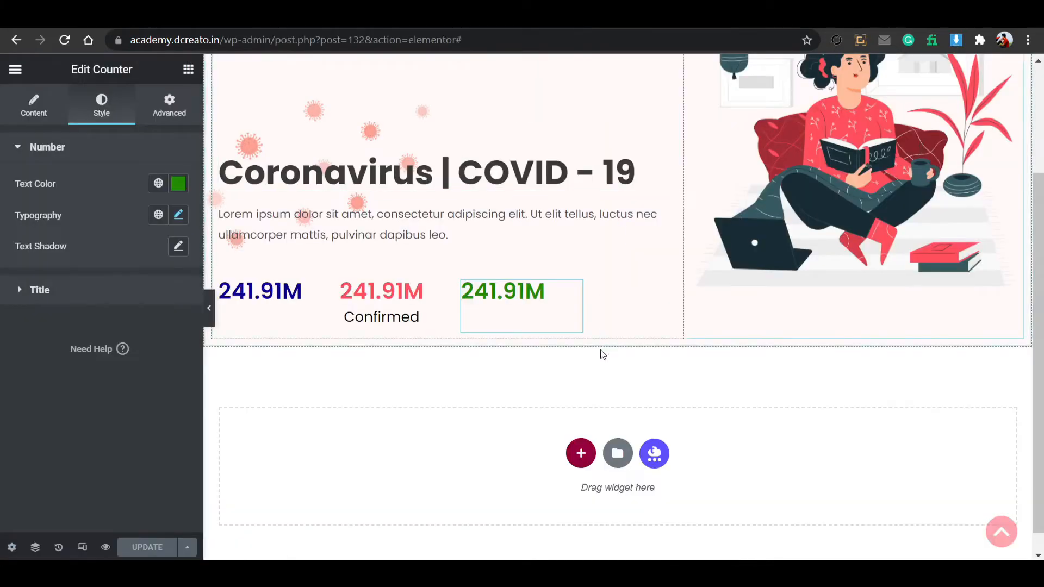
Add a one-column section below the hero with 50 px top and bottom padding, and open the widget list for it.
left_click(580, 453)
left_click(415, 491)
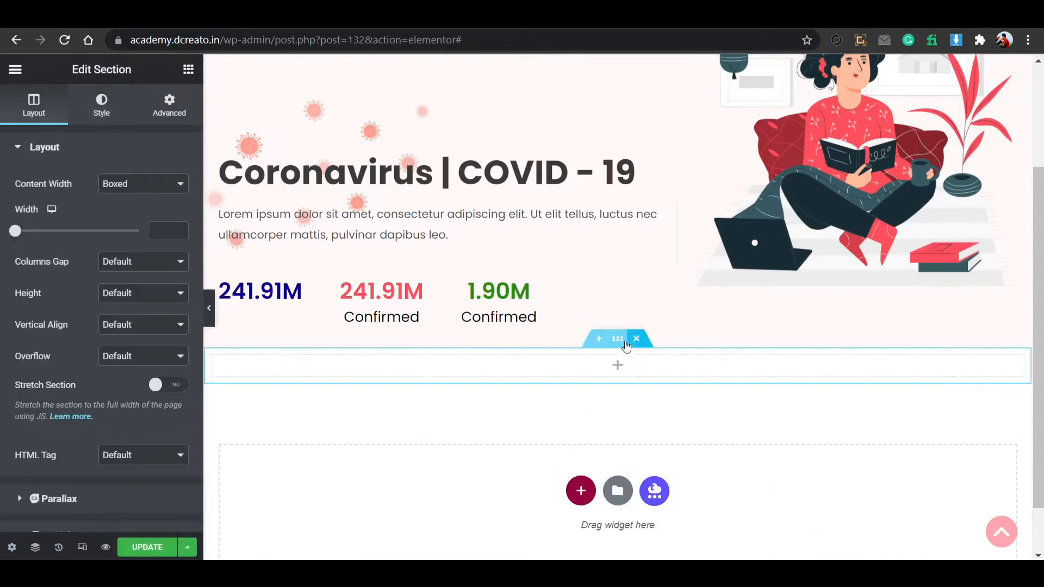
left_click(104, 115)
left_click(168, 109)
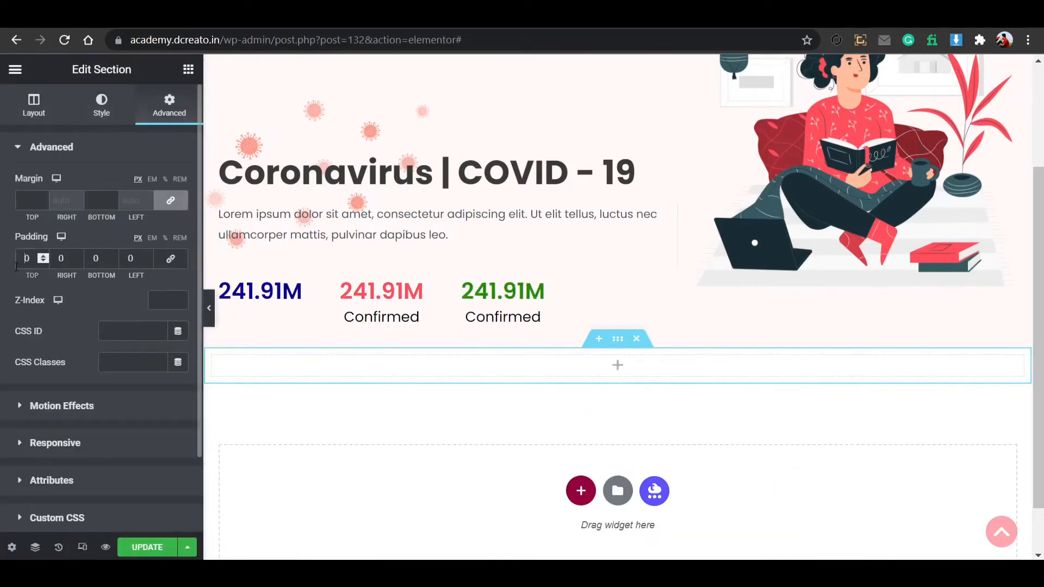
type("5")
left_click(91, 259)
type("5")
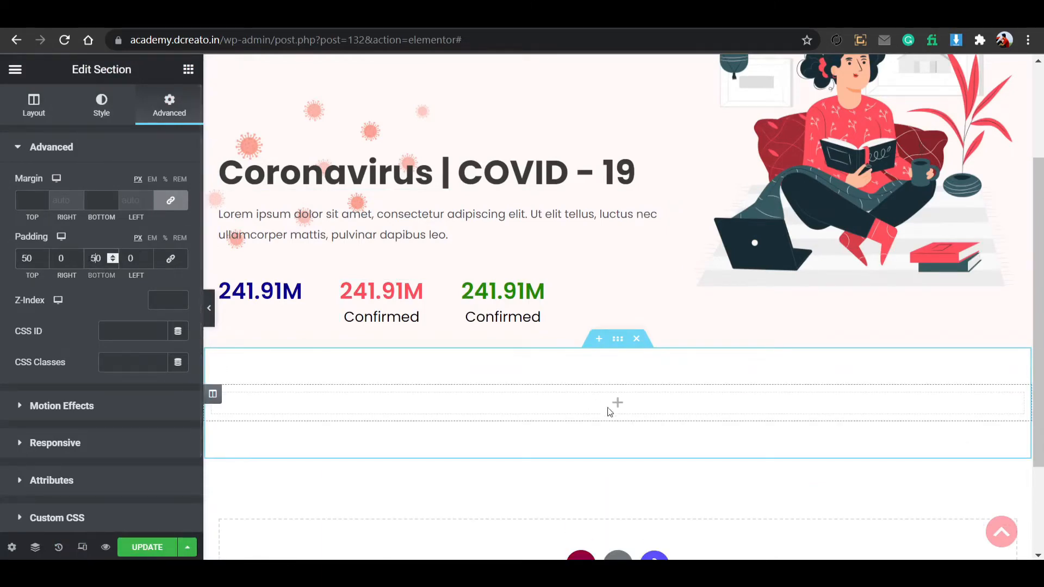
left_click(609, 403)
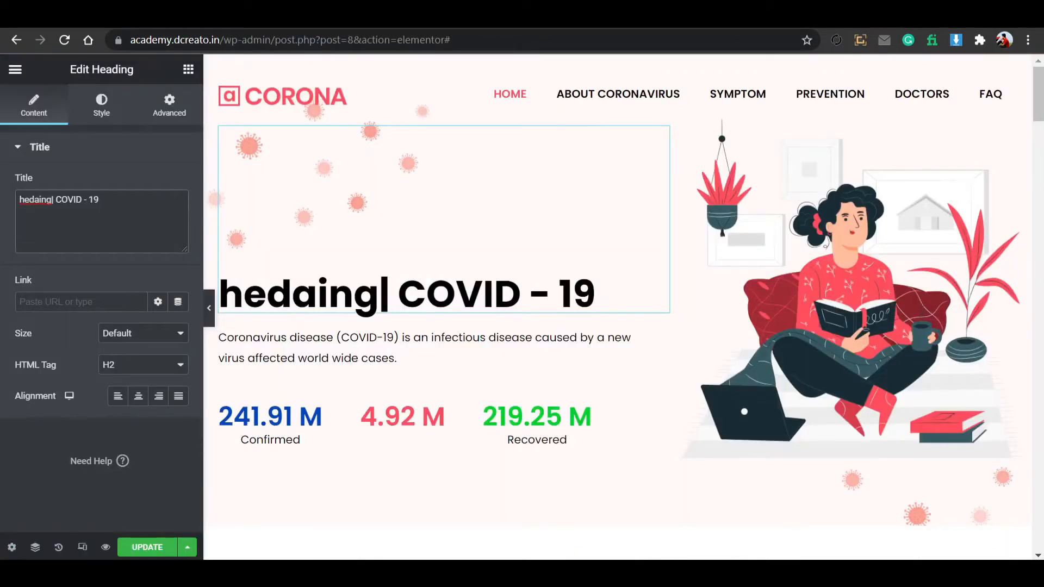
Copy the How Contagion Coronavirus section from the reference page's editor and paste it into the Covid 19 page below the empty section.
scroll(605, 301, "down", 5)
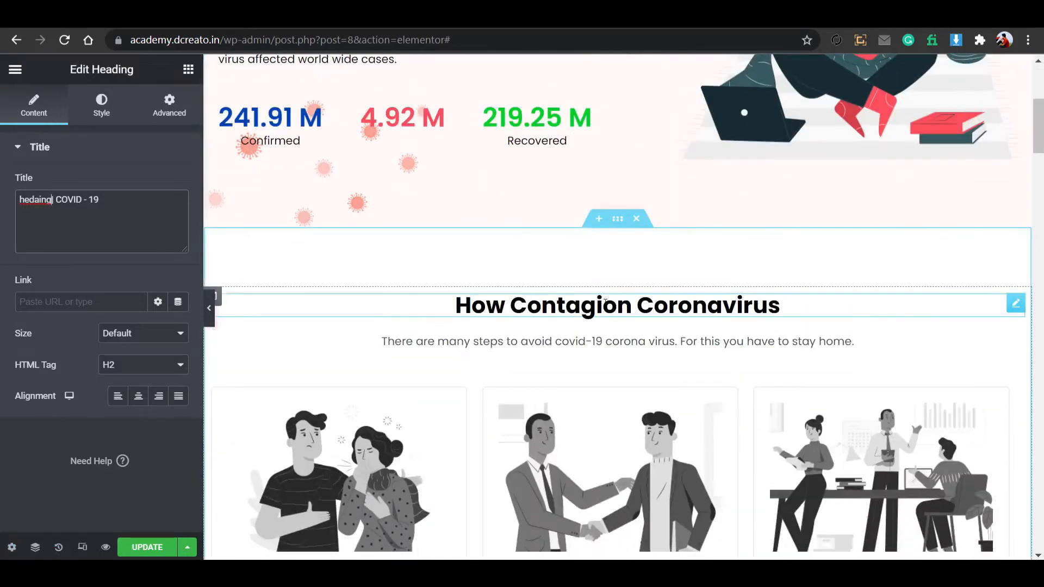
right_click(618, 228)
left_click(634, 285)
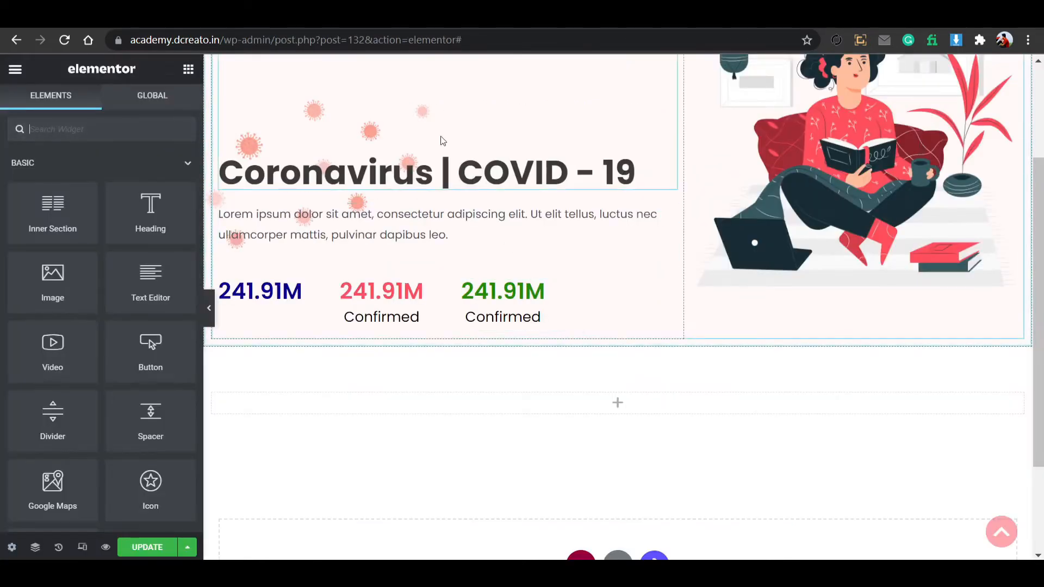
scroll(527, 403, "down", 2)
right_click(618, 268)
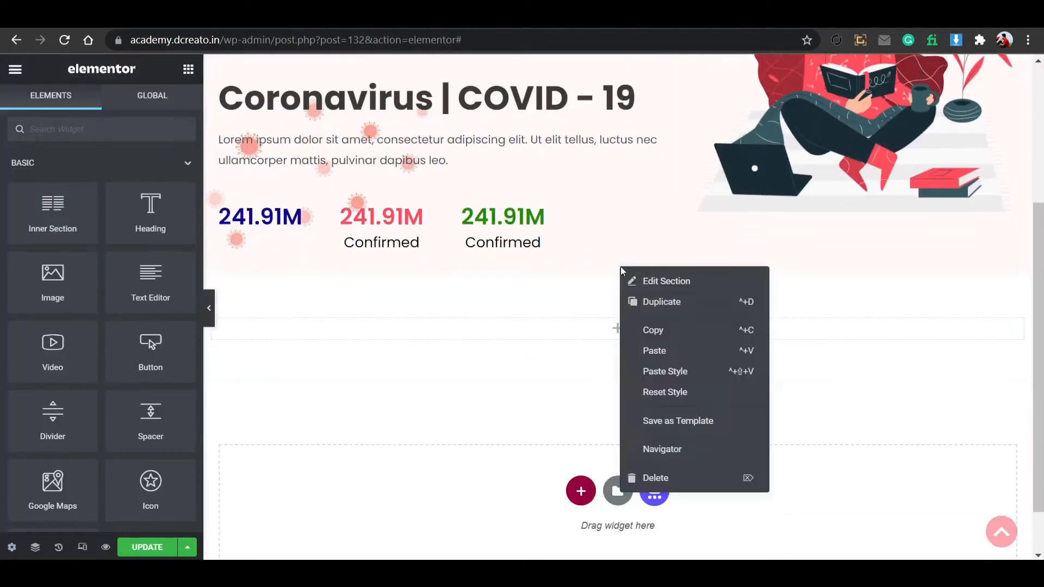
left_click(652, 351)
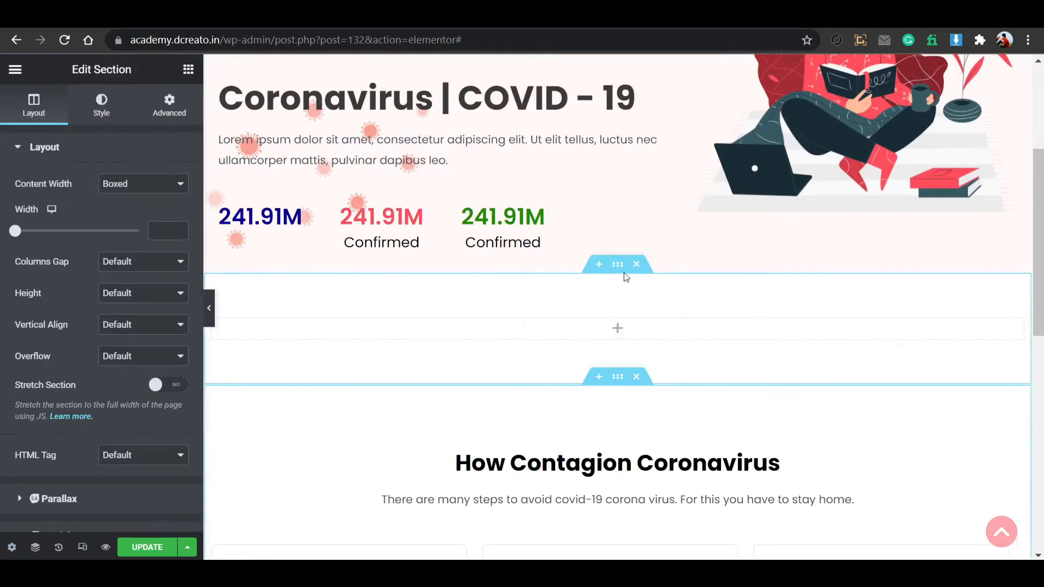
Delete the empty section above the pasted How Contagion Coronavirus section, and select the Air Transmission card's image.
left_click(636, 265)
scroll(669, 295, "down", 5)
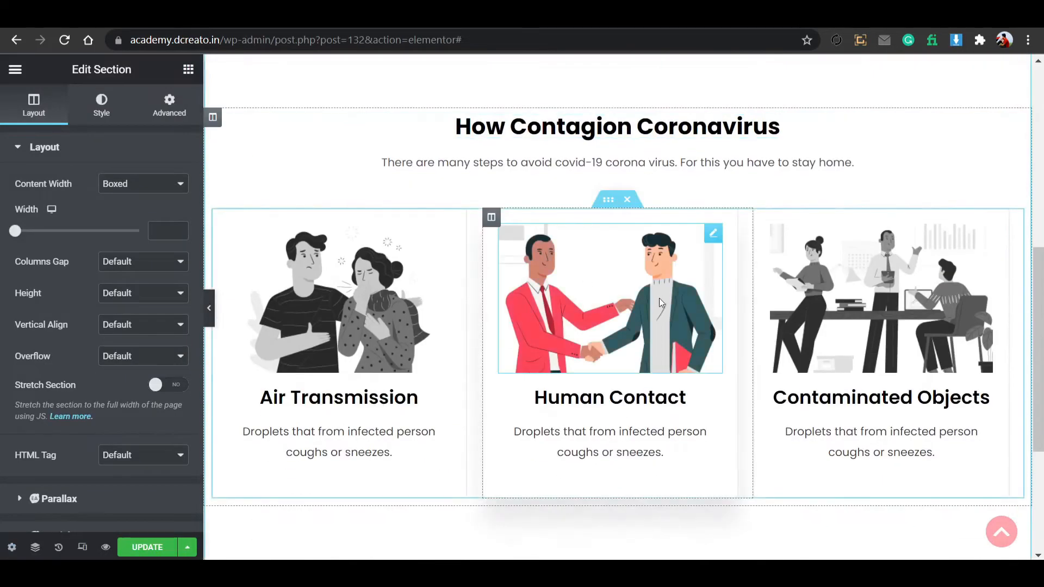
left_click(418, 304)
scroll(413, 294, "down", 4)
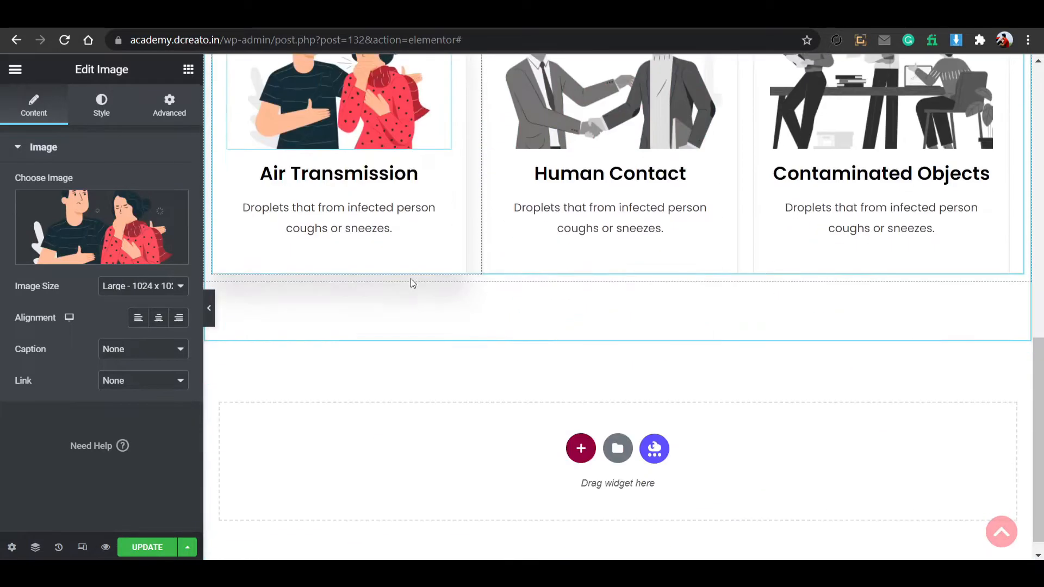
Add a three-column section below the How Contagion Coronavirus section and place an Image widget in its first column.
left_click(579, 445)
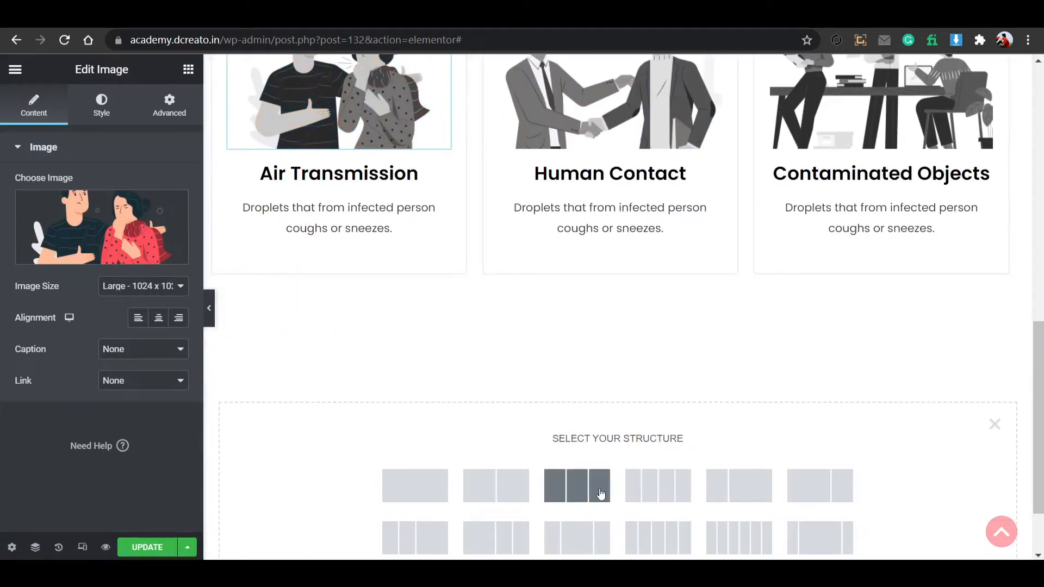
left_click(597, 488)
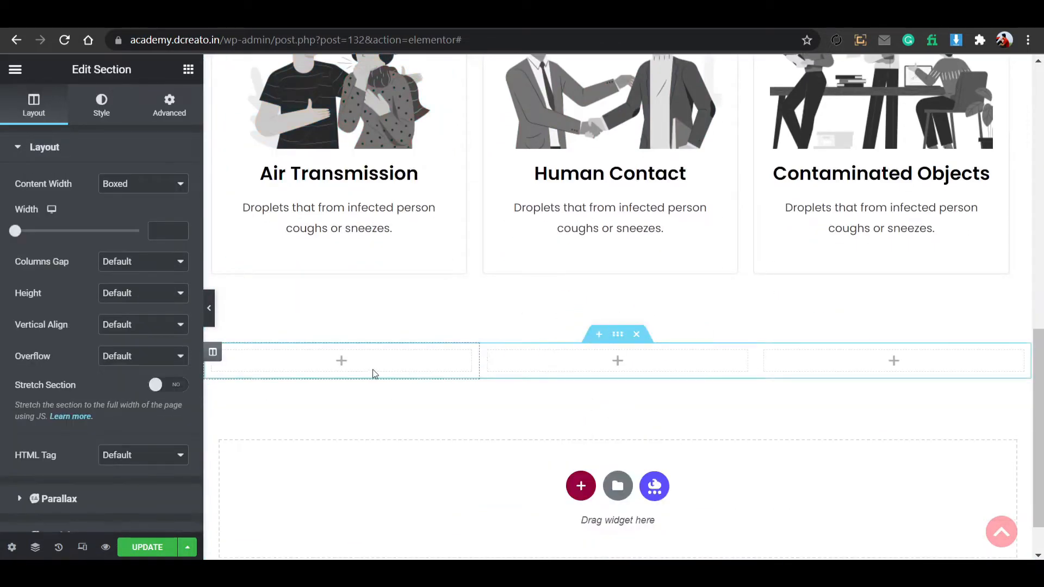
left_click(338, 370)
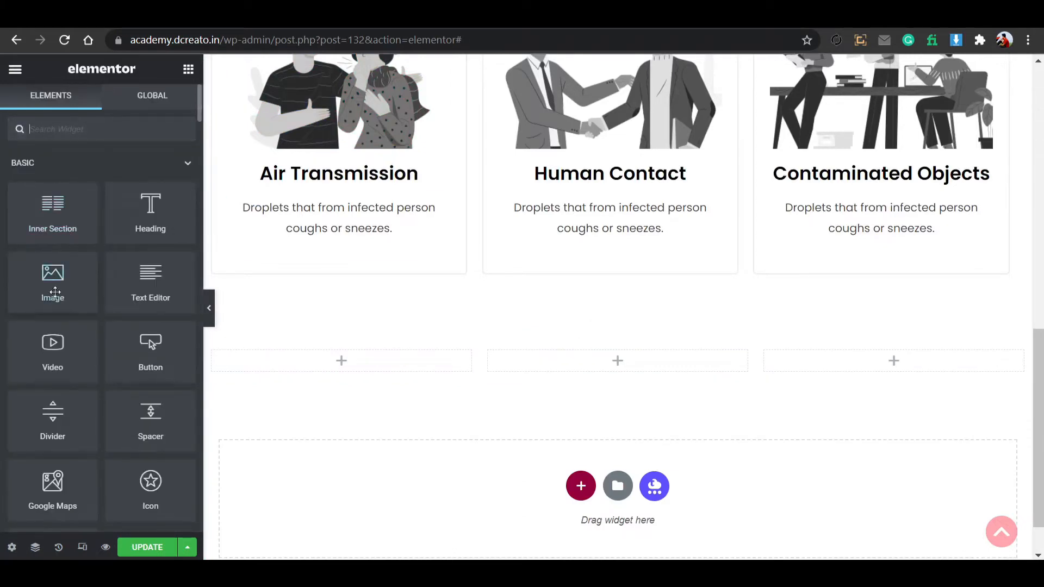
left_click_drag(55, 292, 348, 360)
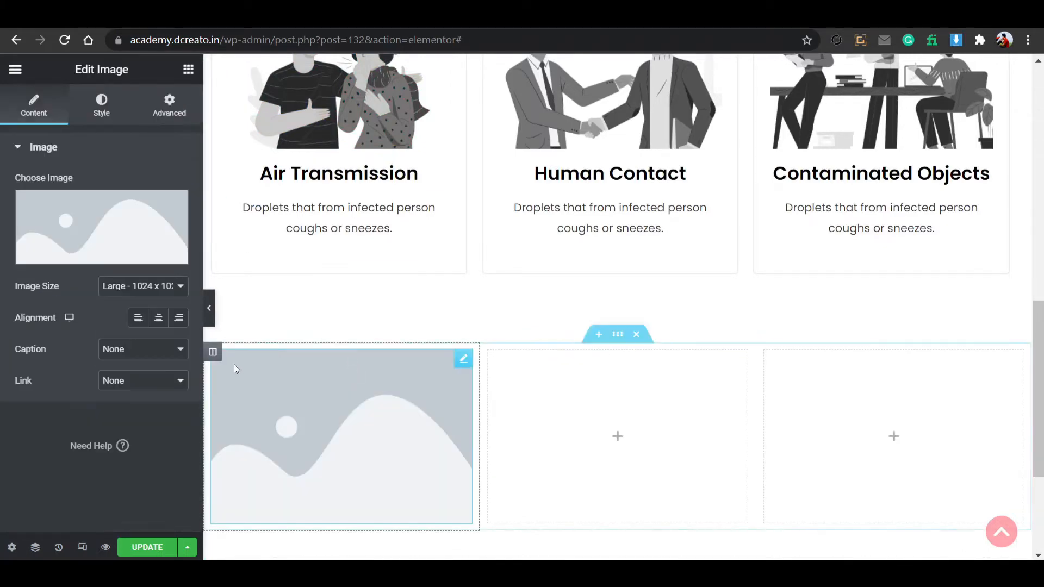
Set the padding of the new section's first column to 20 px on all sides.
left_click(212, 352)
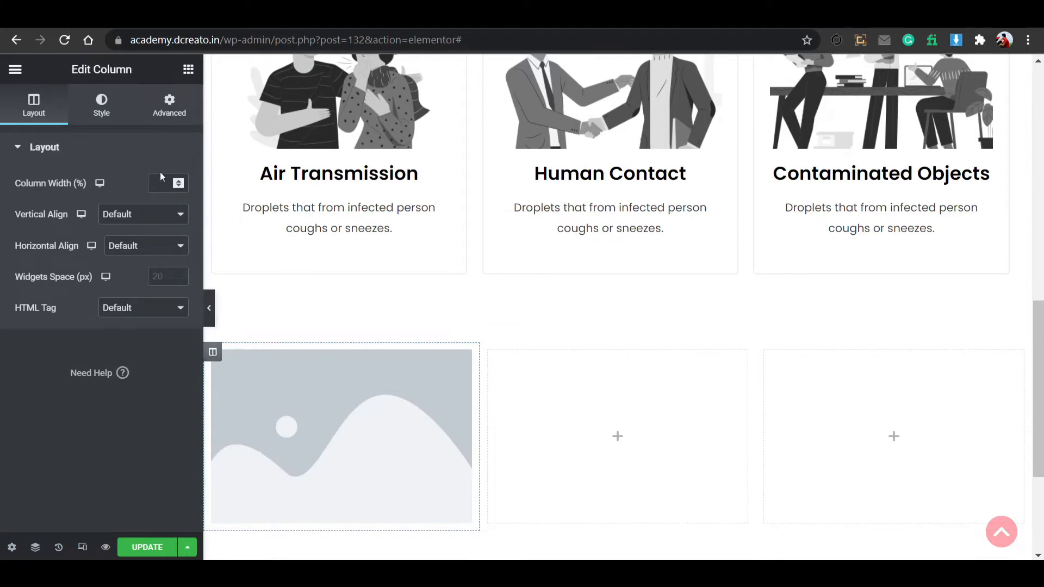
left_click(169, 104)
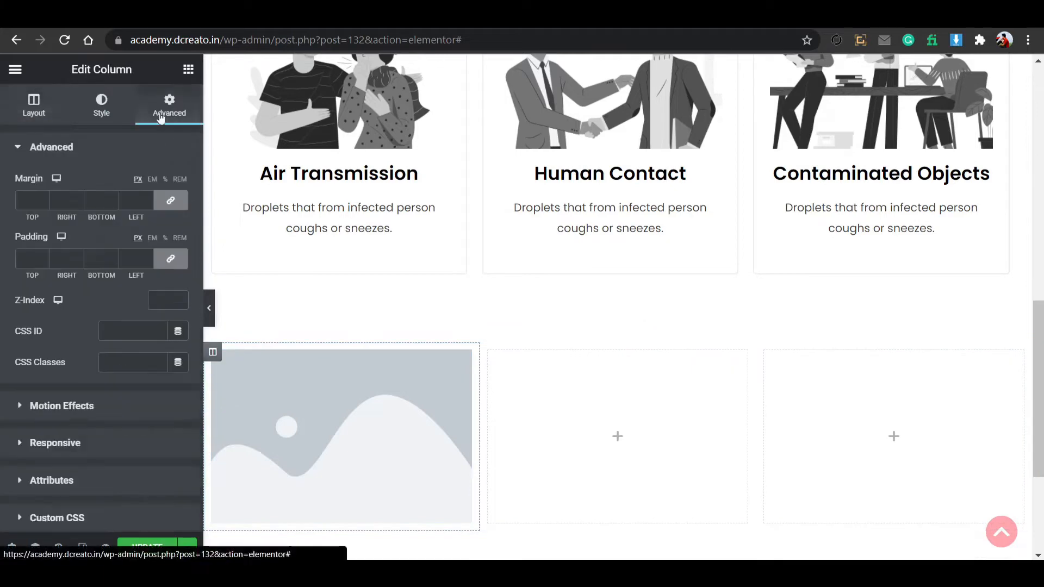
left_click(29, 257)
type("20")
scroll(263, 390, "down", 3)
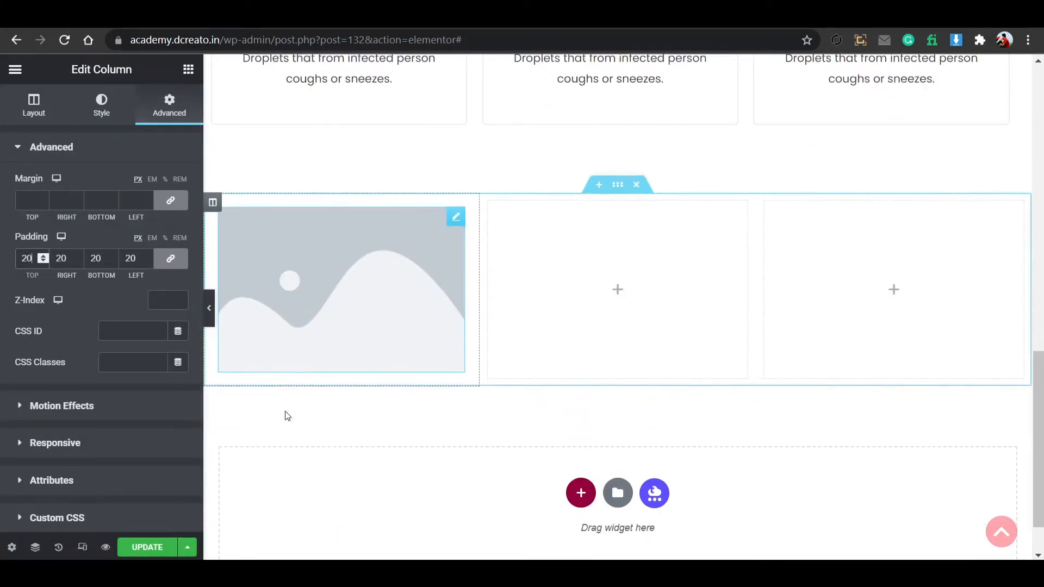
Add a Heading widget and a Text Editor widget below the placeholder image in the new section's first column.
left_click(317, 329)
scroll(314, 324, "up", 7)
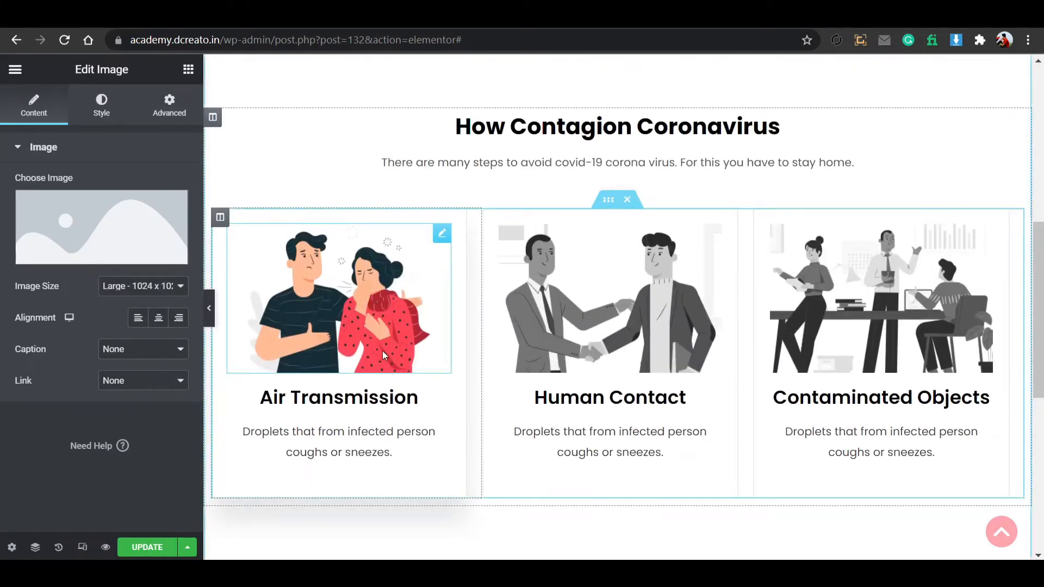
scroll(382, 354, "down", 5)
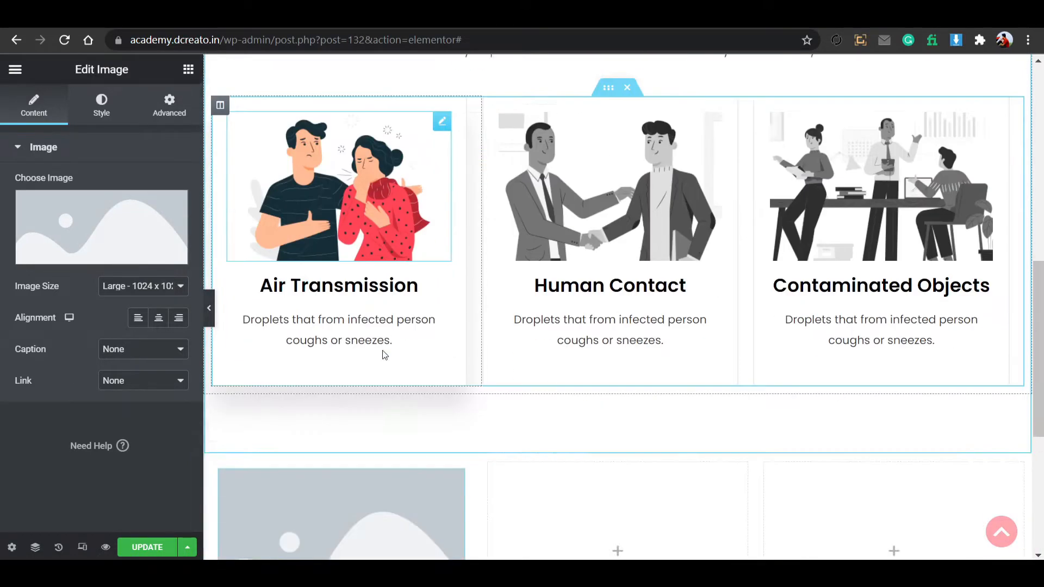
left_click(188, 71)
left_click_drag(138, 214, 297, 426)
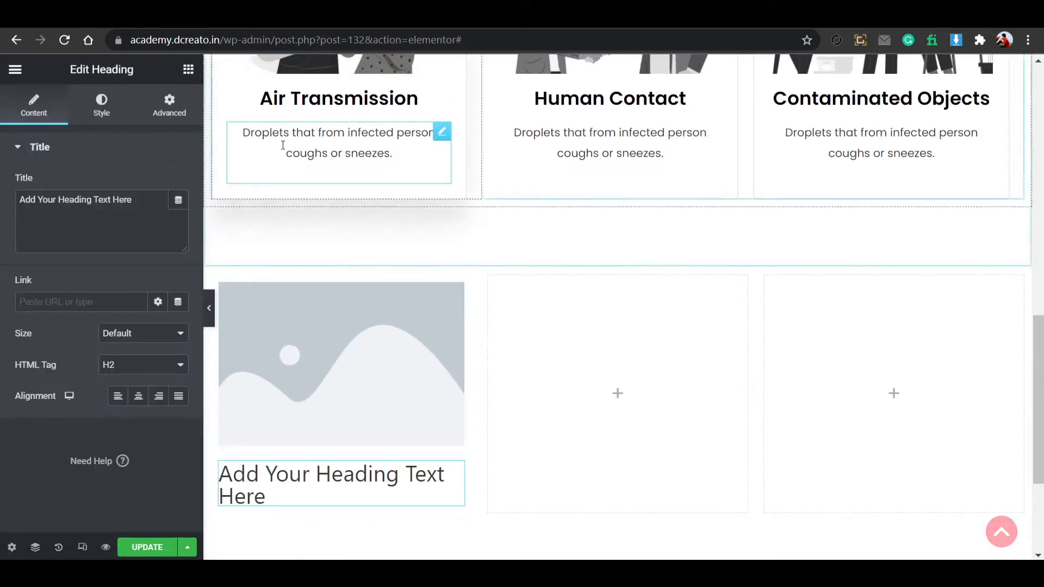
left_click(188, 69)
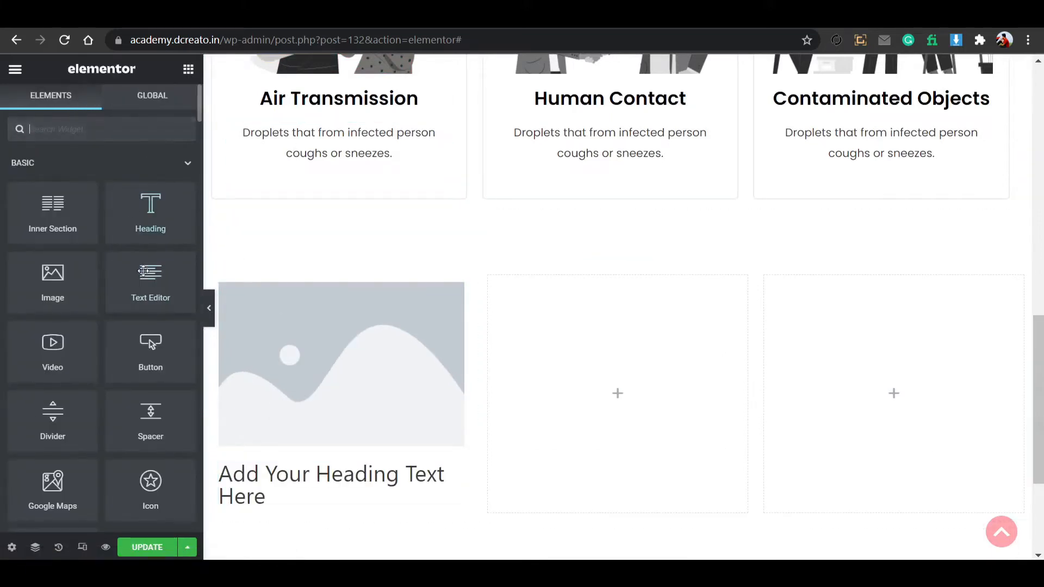
left_click_drag(143, 271, 289, 489)
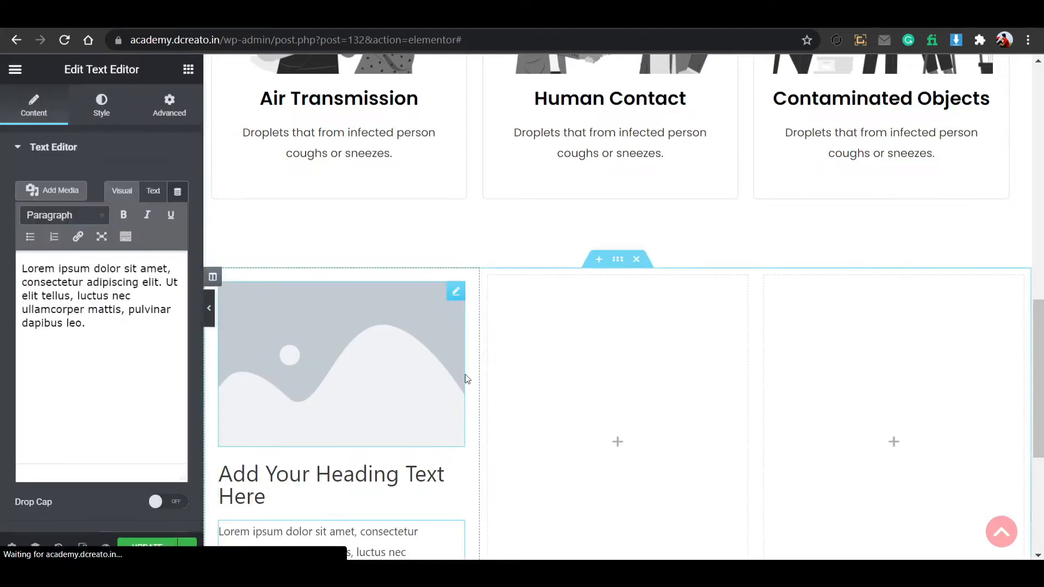
Compare the placeholder column with the finished cards above, and delete the new three-column section.
scroll(465, 374, "up", 10)
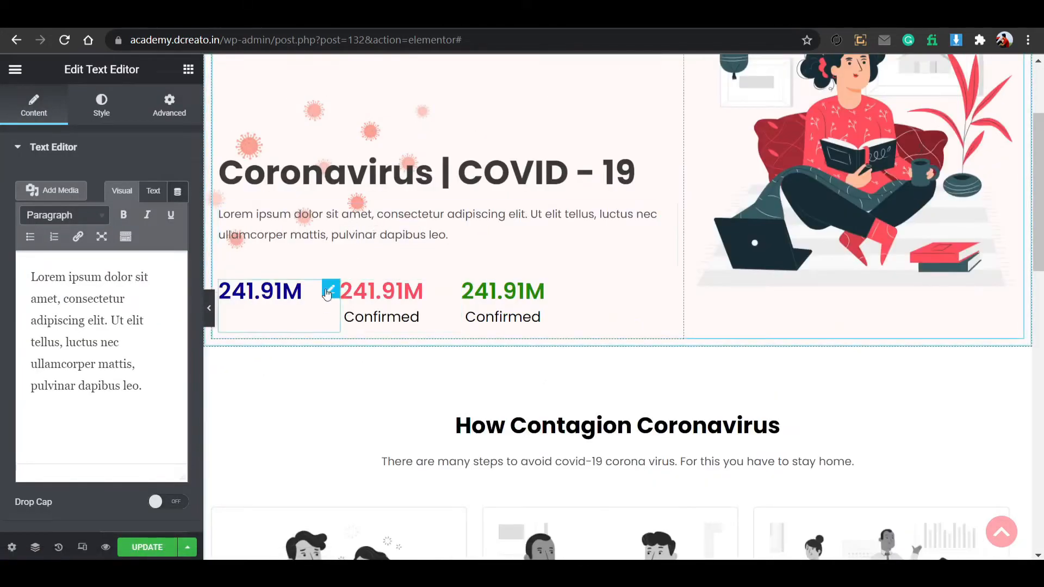
scroll(378, 227, "down", 10)
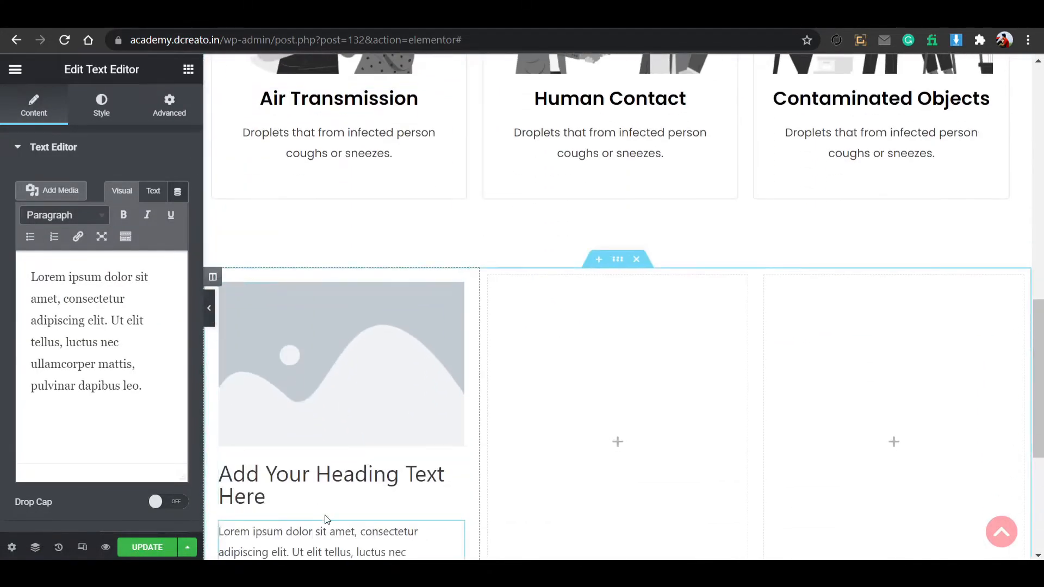
scroll(337, 380, "up", 10)
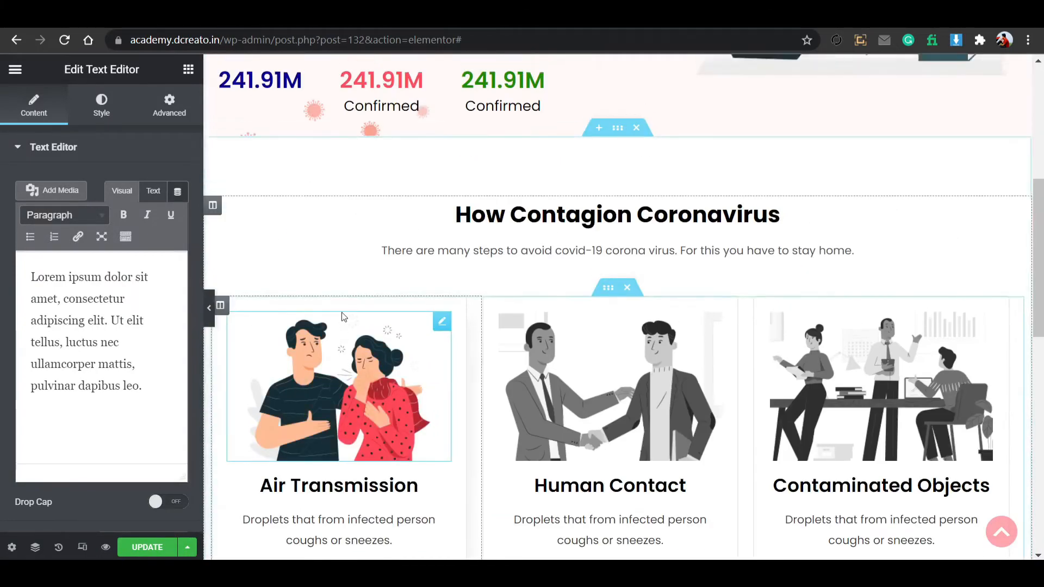
scroll(424, 354, "down", 10)
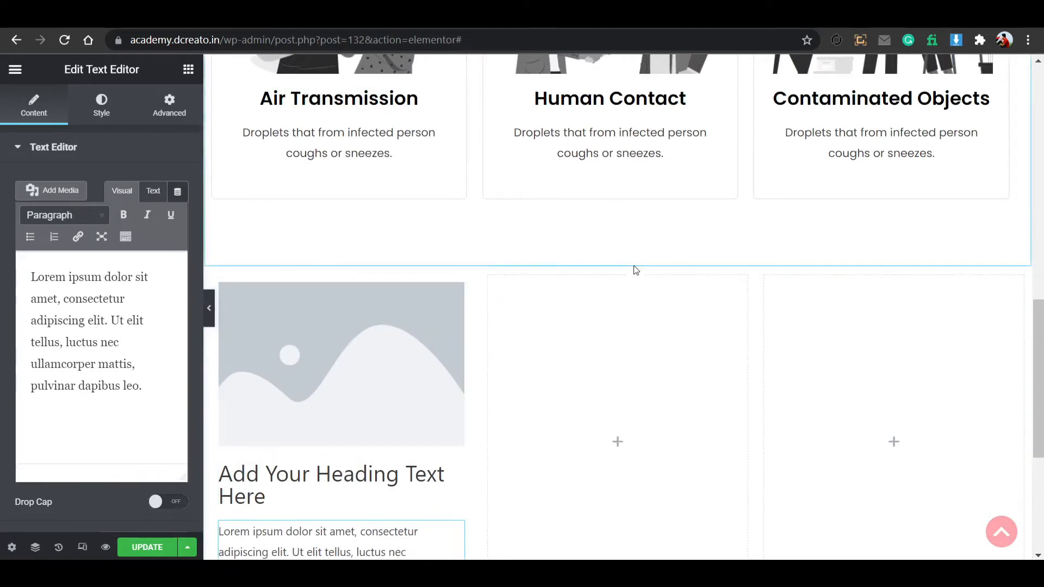
left_click(636, 260)
Open the Air Transmission column's border styling and examine its normal border and hover box shadow settings.
scroll(444, 279, "up", 5)
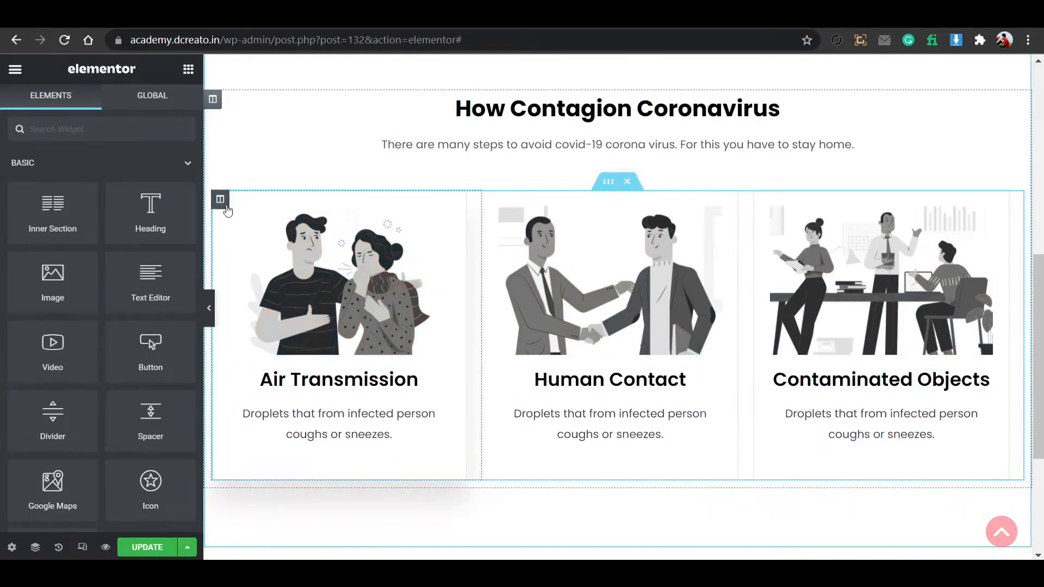
left_click(221, 201)
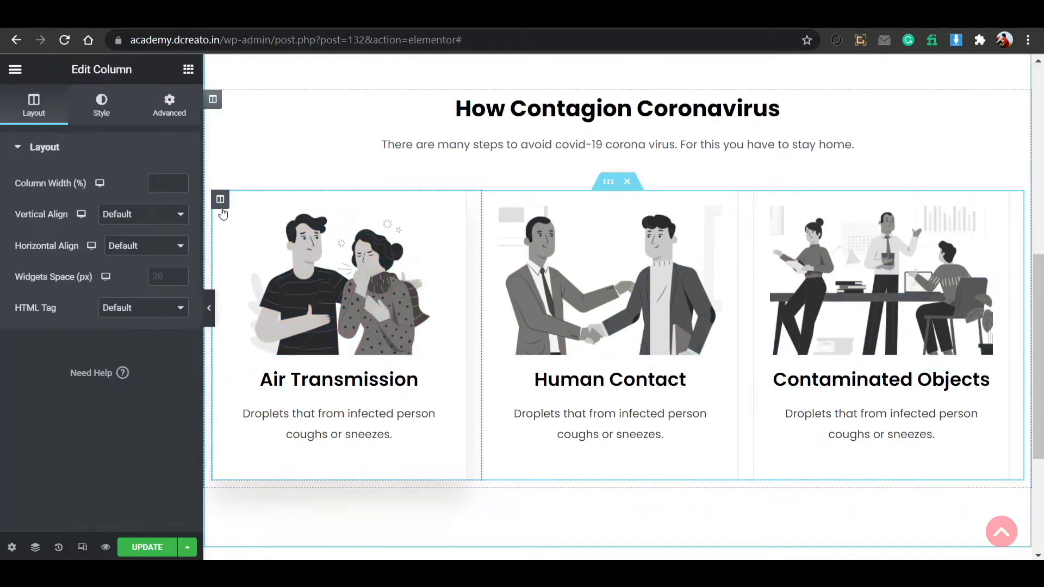
left_click(106, 100)
left_click(98, 254)
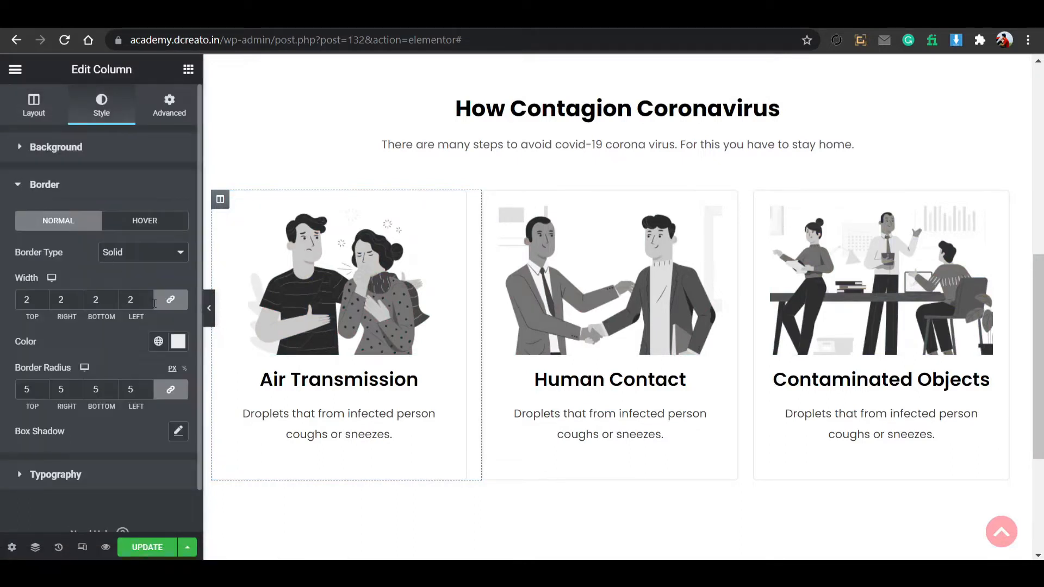
left_click(156, 226)
left_click(178, 342)
scroll(176, 355, "down", 1)
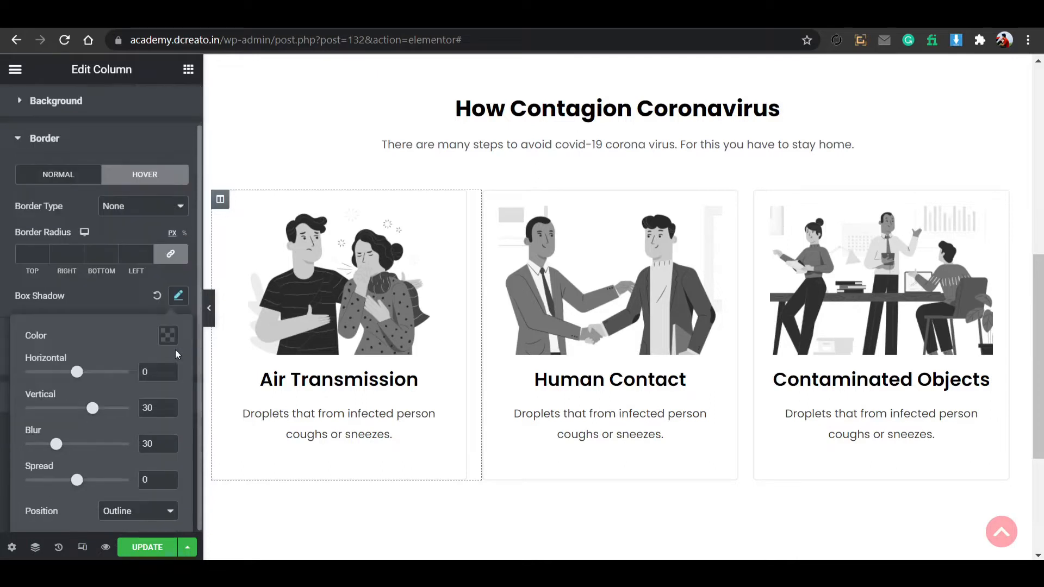
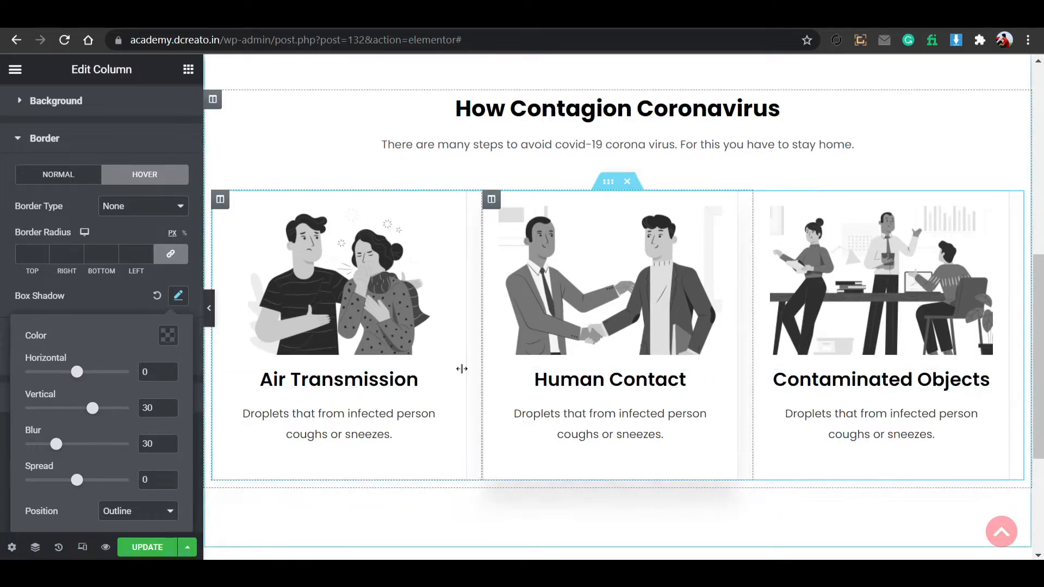
Update the page, check the cards' hover effects in the preview, and return to the editor.
left_click(170, 555)
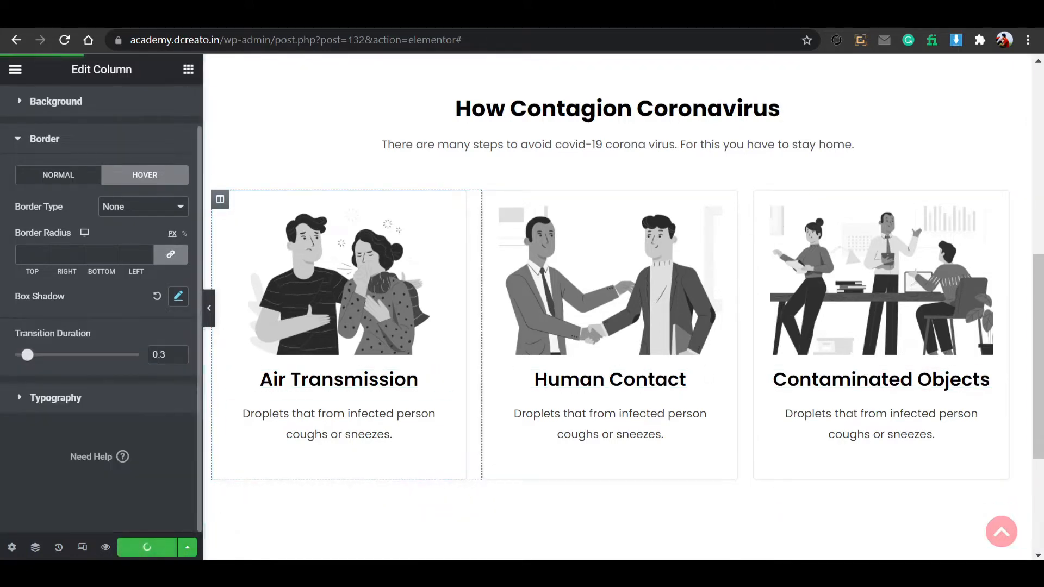
left_click(232, 16)
scroll(459, 279, "down", 10)
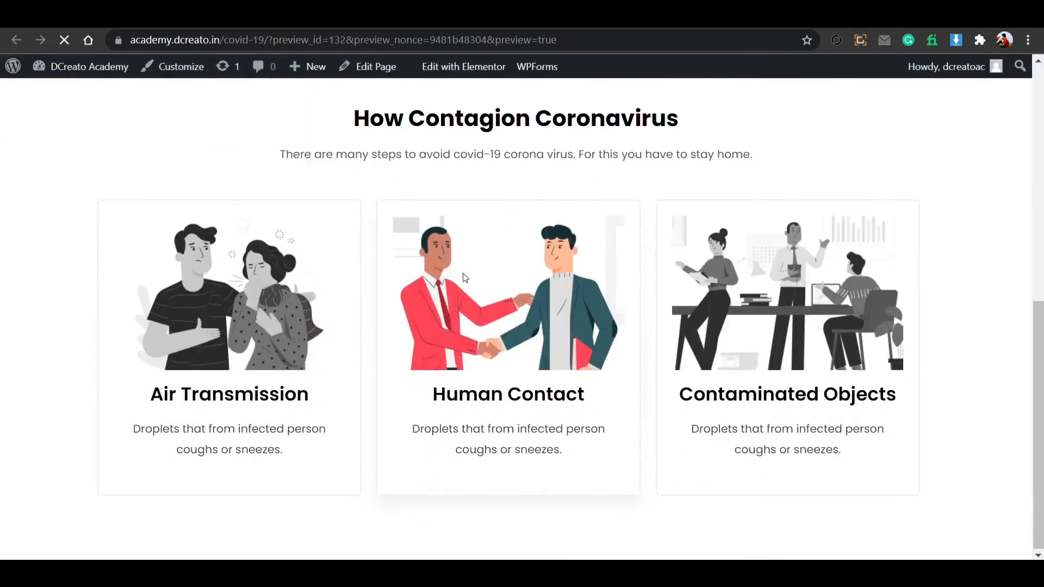
left_click(141, 17)
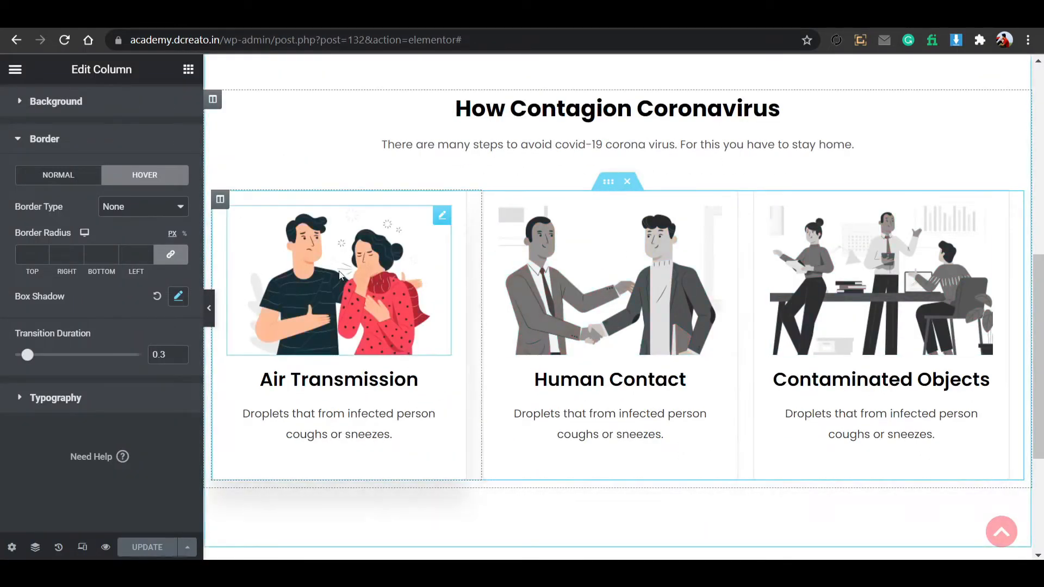
Open the Air Transmission image's styling and examine its CSS filters for the normal state.
left_click(294, 245)
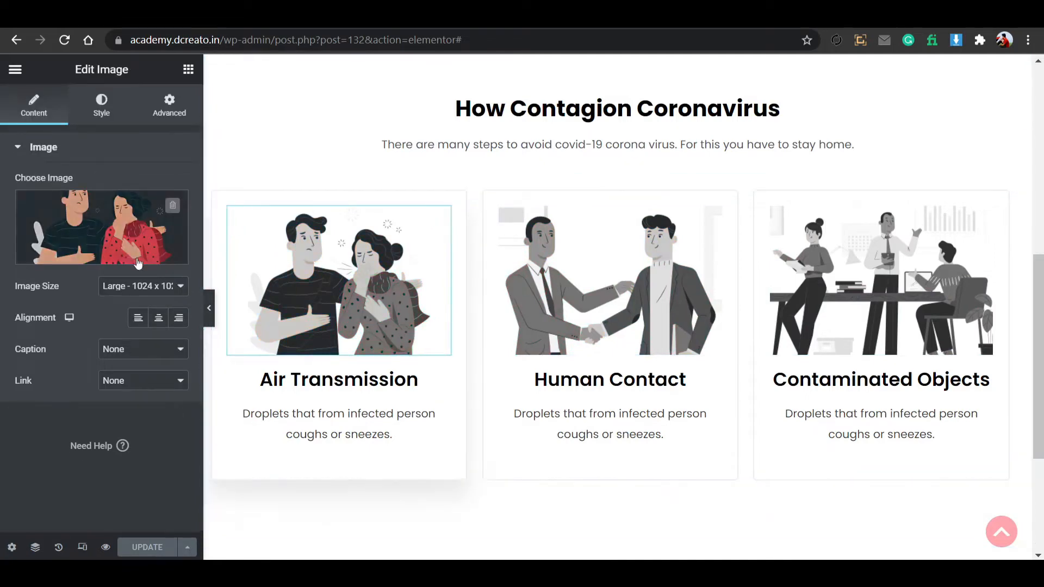
left_click(101, 105)
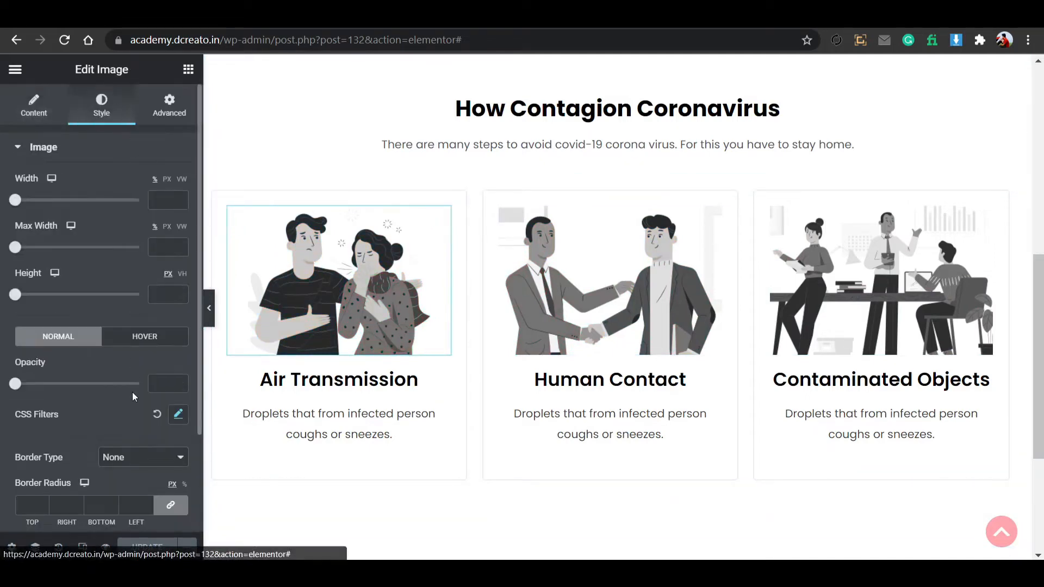
scroll(101, 358, "down", 2)
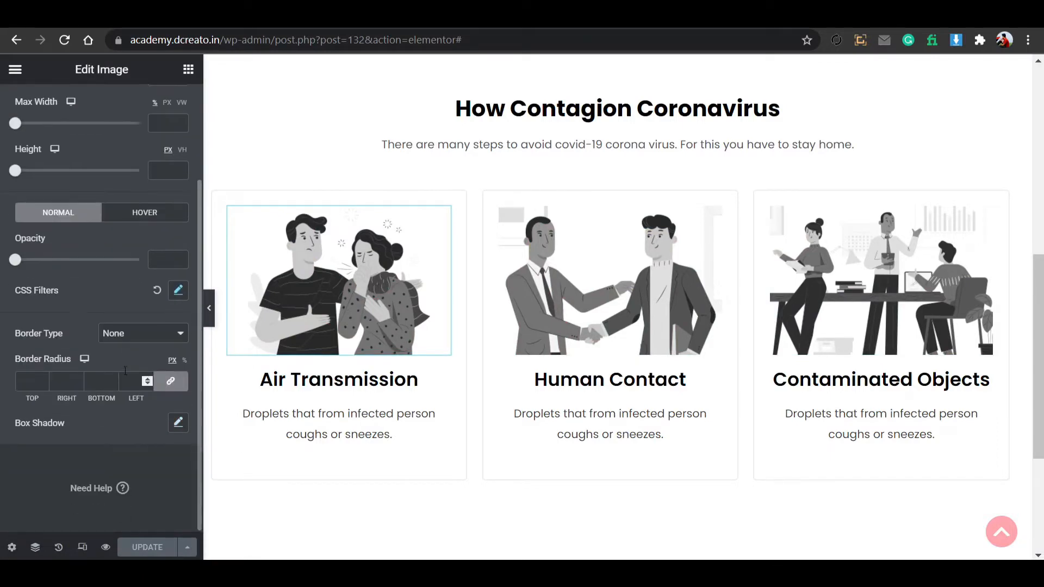
left_click(178, 292)
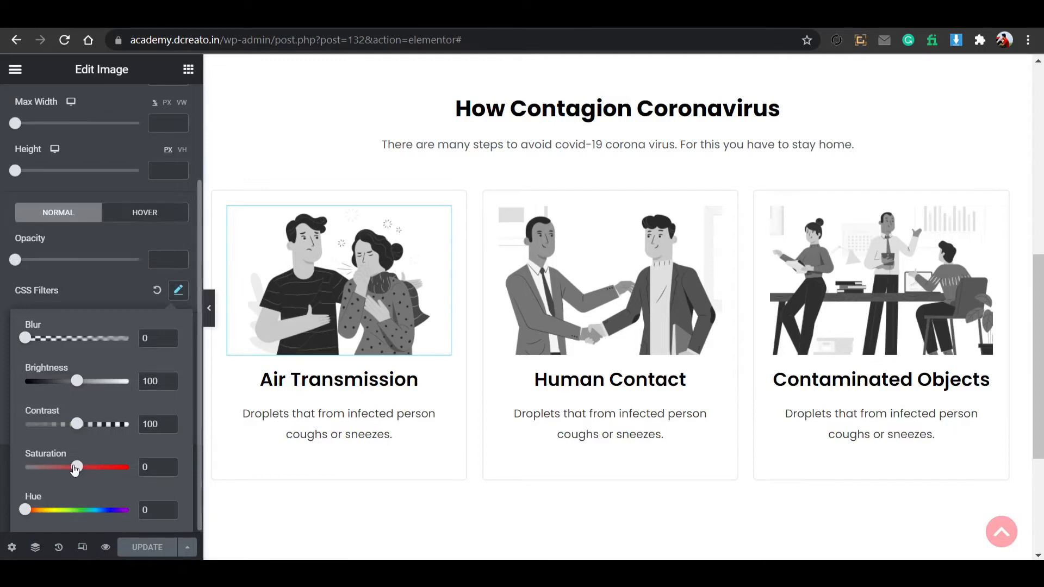
Set the Air Transmission image's hover-state saturation filter to 136 and update the page.
left_click(136, 214)
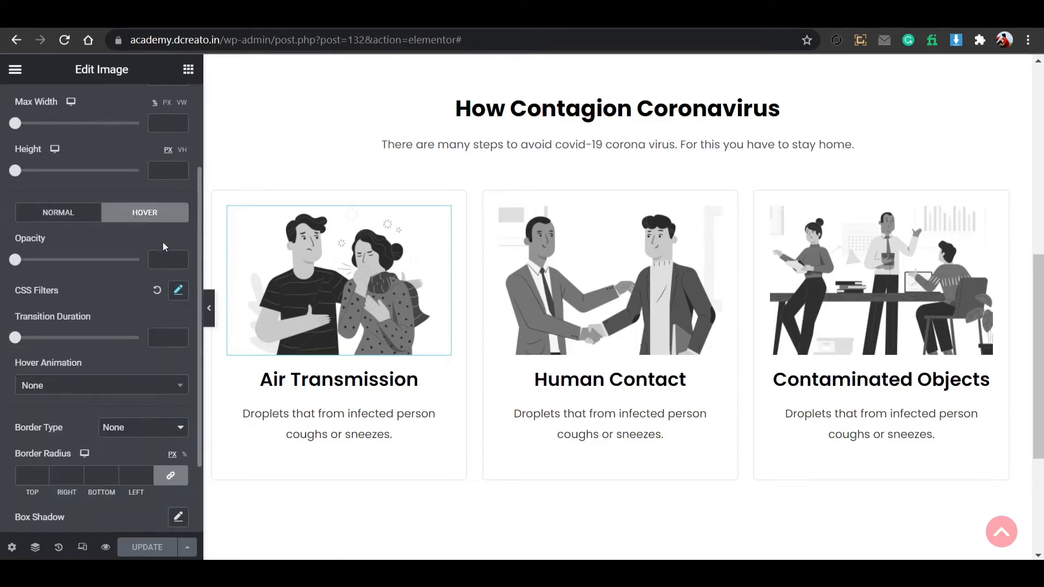
left_click(178, 292)
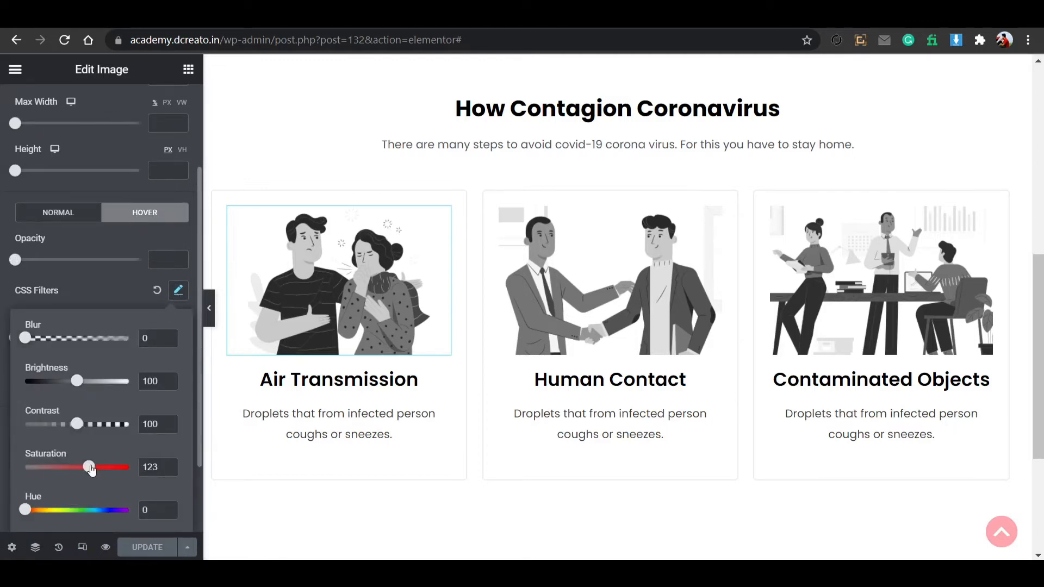
left_click_drag(91, 471, 102, 470)
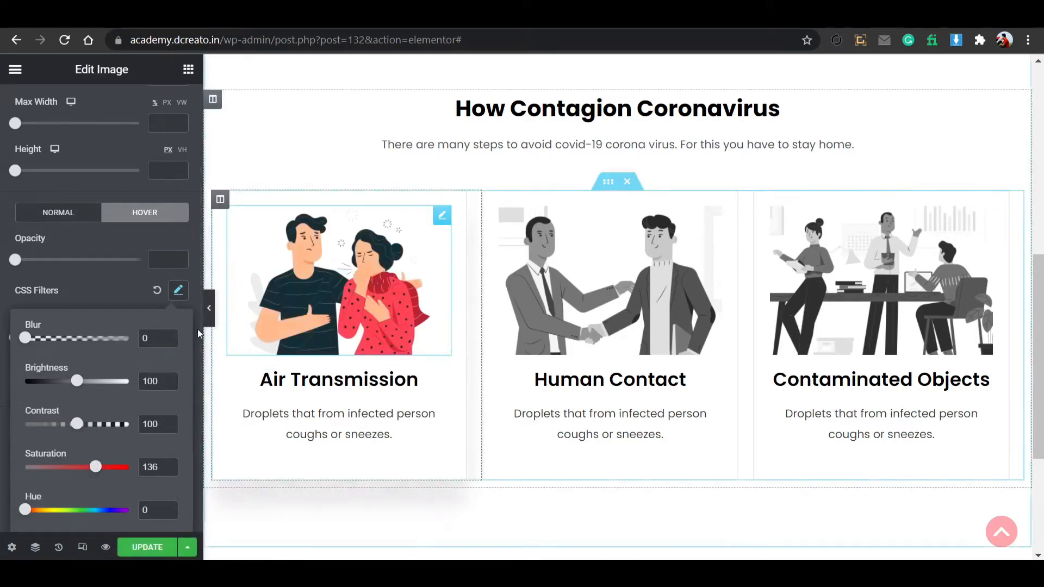
left_click(180, 295)
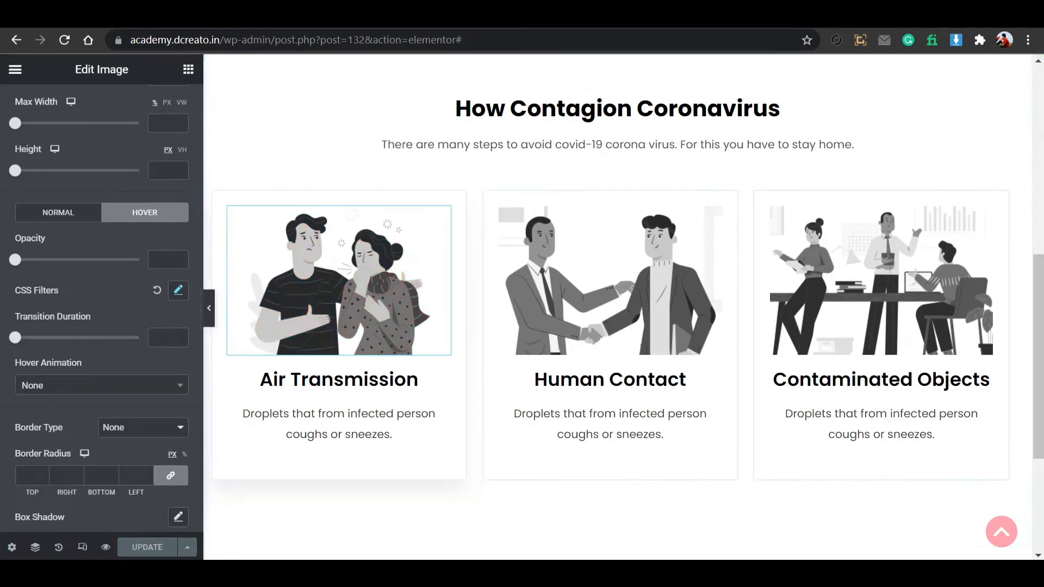
Preview the page and examine the How Contagion Coronavirus cards below the hero.
left_click(105, 547)
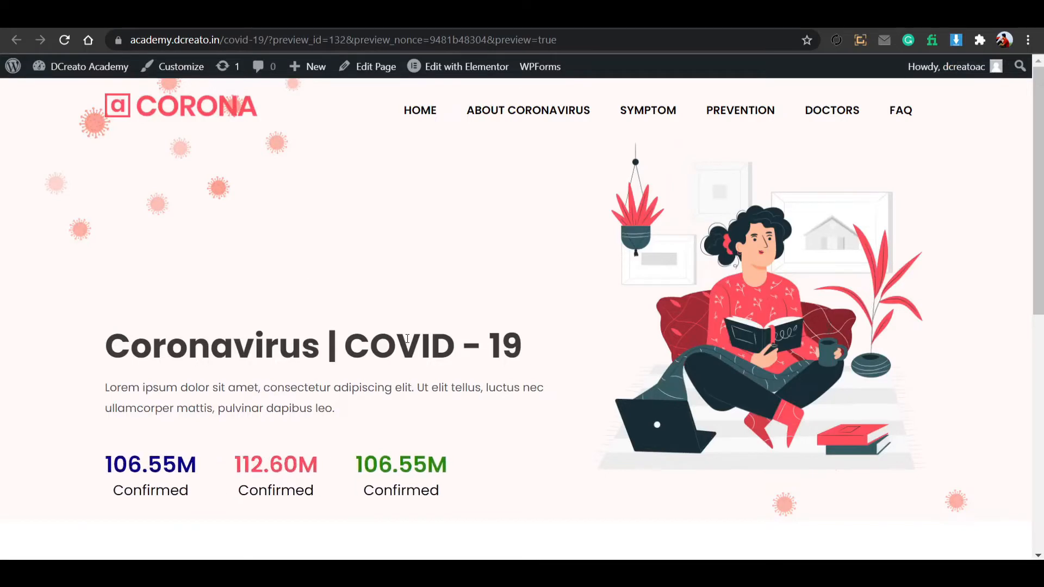
scroll(410, 334, "down", 8)
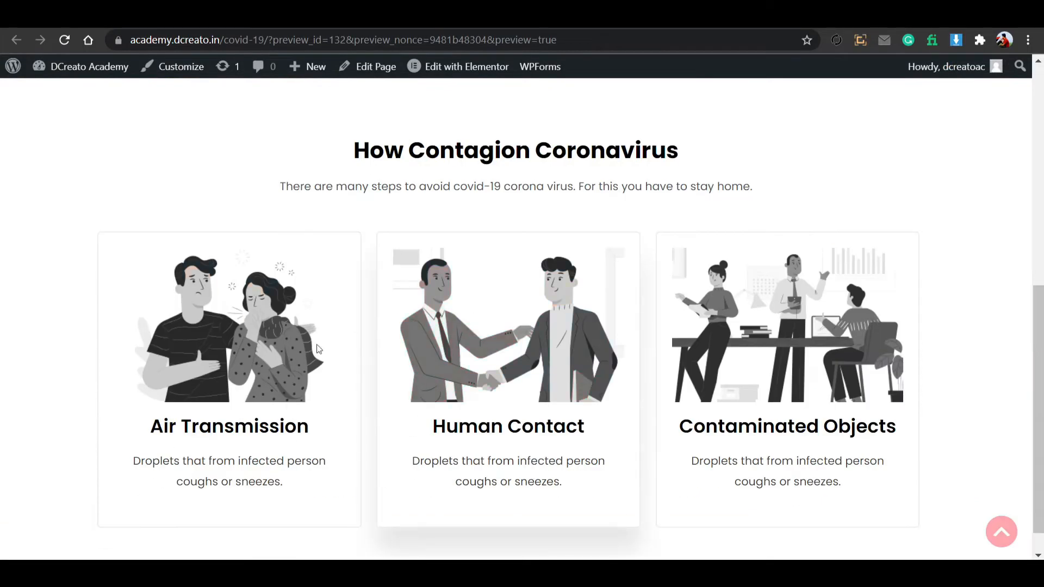
scroll(299, 361, "down", 1)
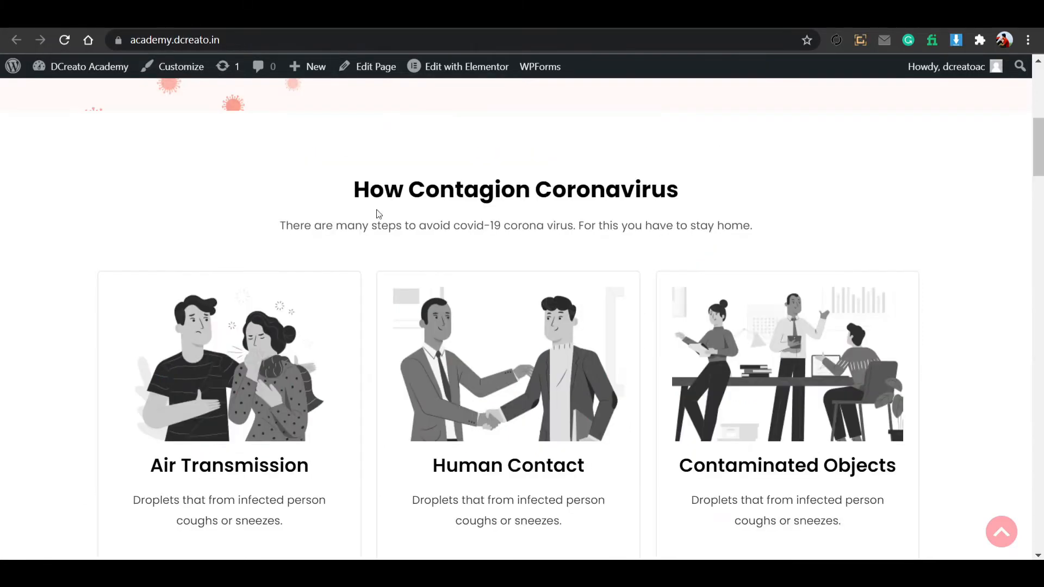
Copy the About Covid 19 section from the reference page in the Elementor editor.
scroll(420, 272, "down", 10)
scroll(422, 245, "up", 3)
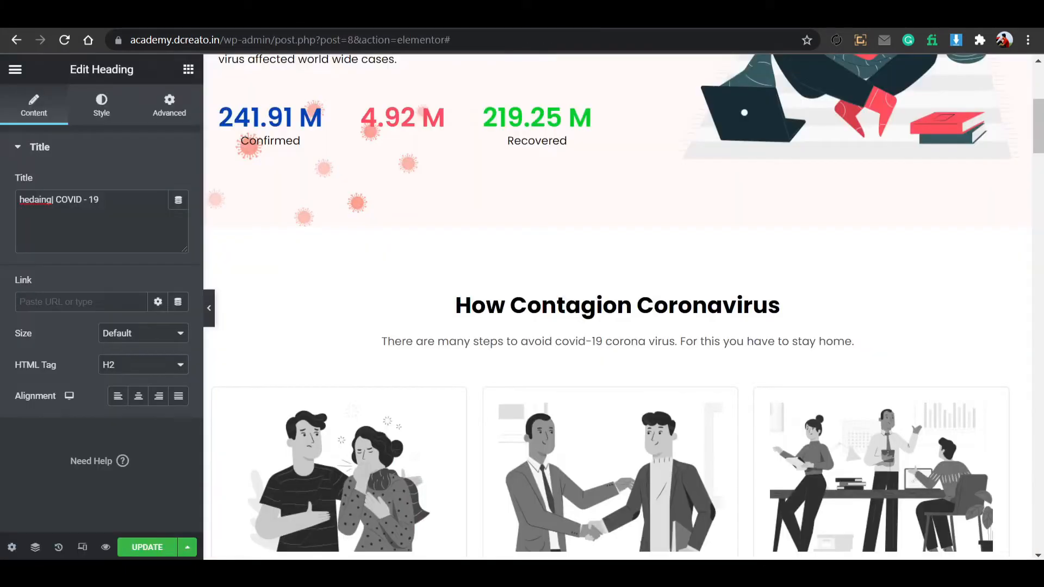
scroll(589, 354, "down", 6)
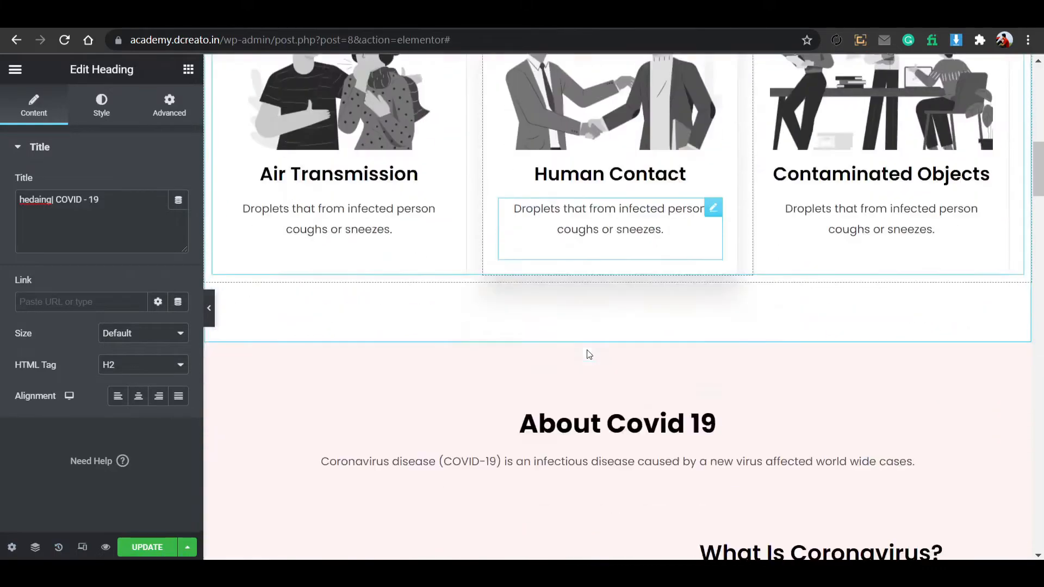
scroll(589, 354, "down", 2)
right_click(618, 216)
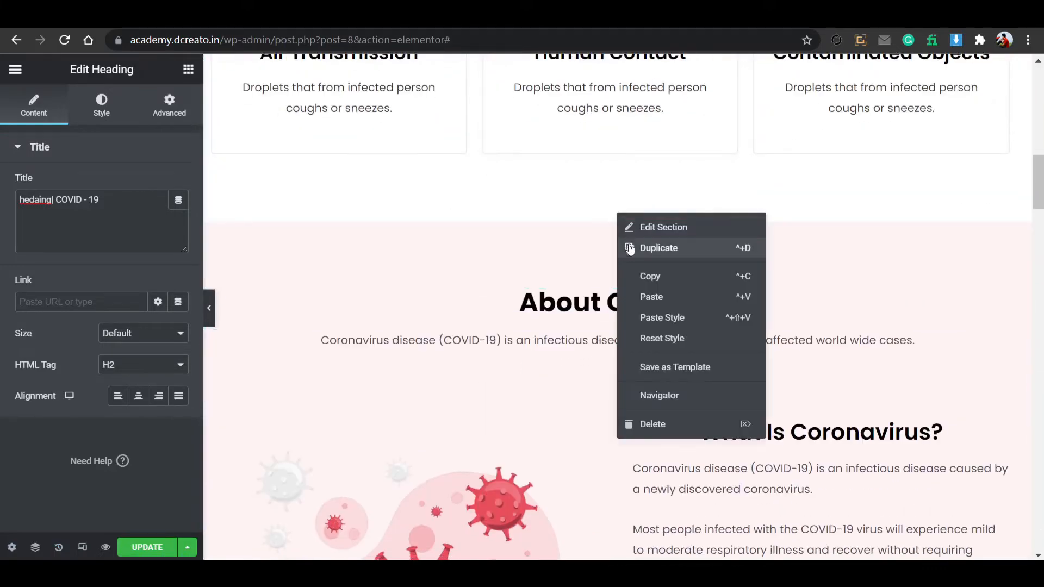
left_click(653, 272)
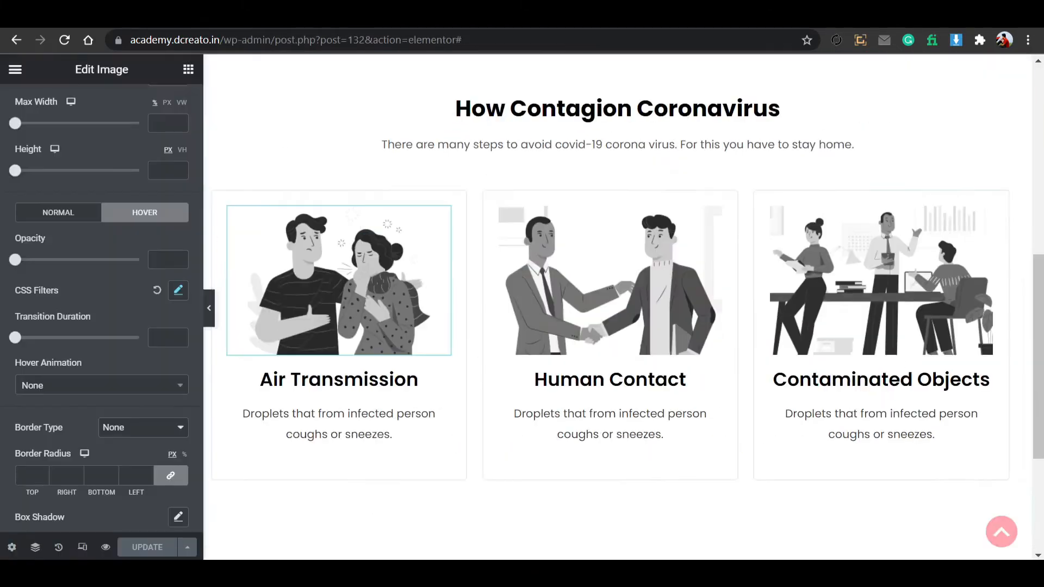
Paste the copied About Covid 19 section below the How Contagion Coronavirus section of the page being built.
scroll(578, 284, "up", 3)
right_click(617, 171)
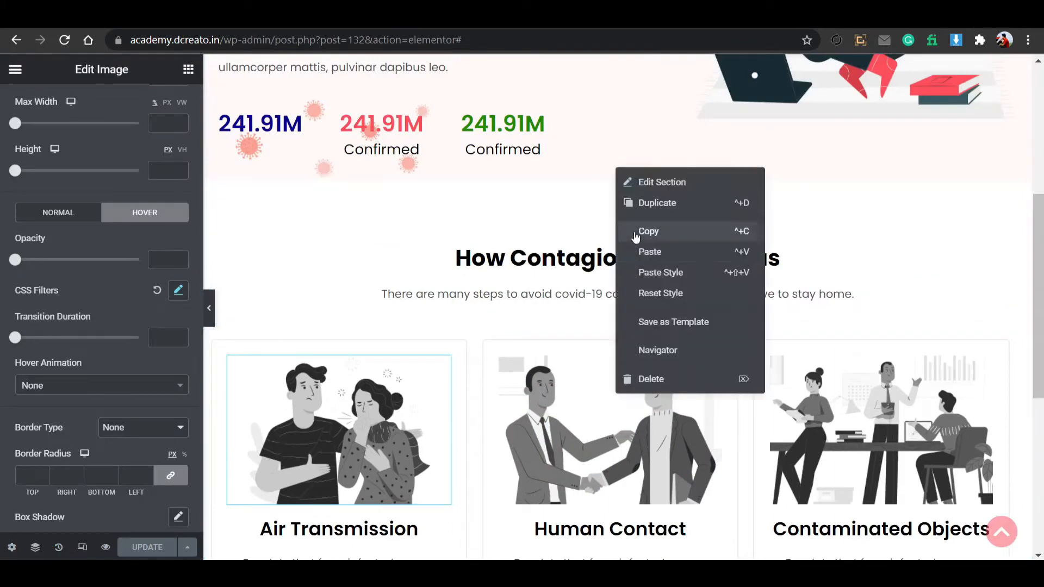
left_click(639, 251)
scroll(641, 265, "down", 10)
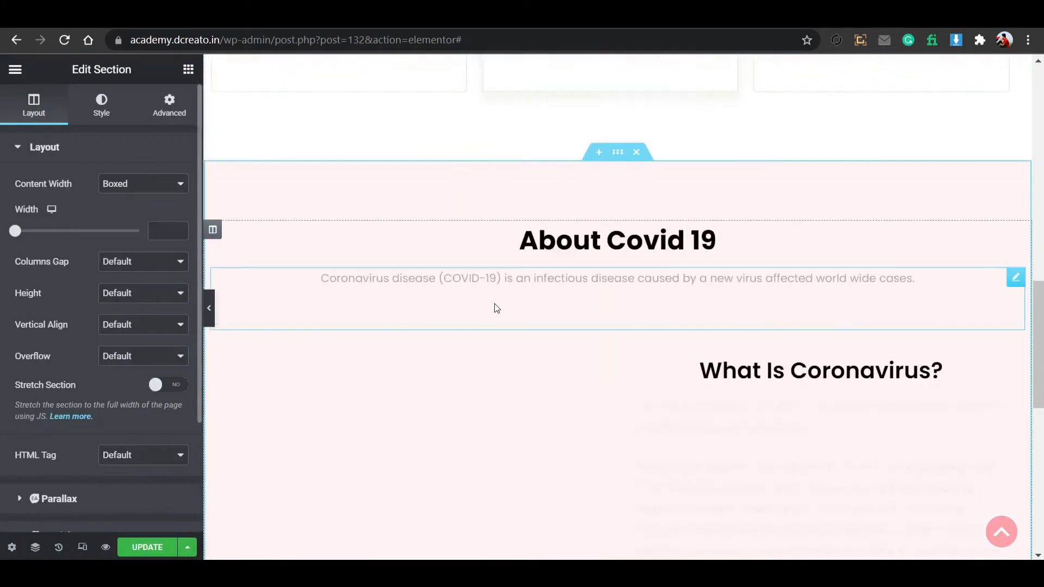
Examine the pasted section's About Covid 19 heading, its description, and the What Is Coronavirus? heading and paragraph text.
scroll(557, 251, "up", 4)
left_click(598, 181)
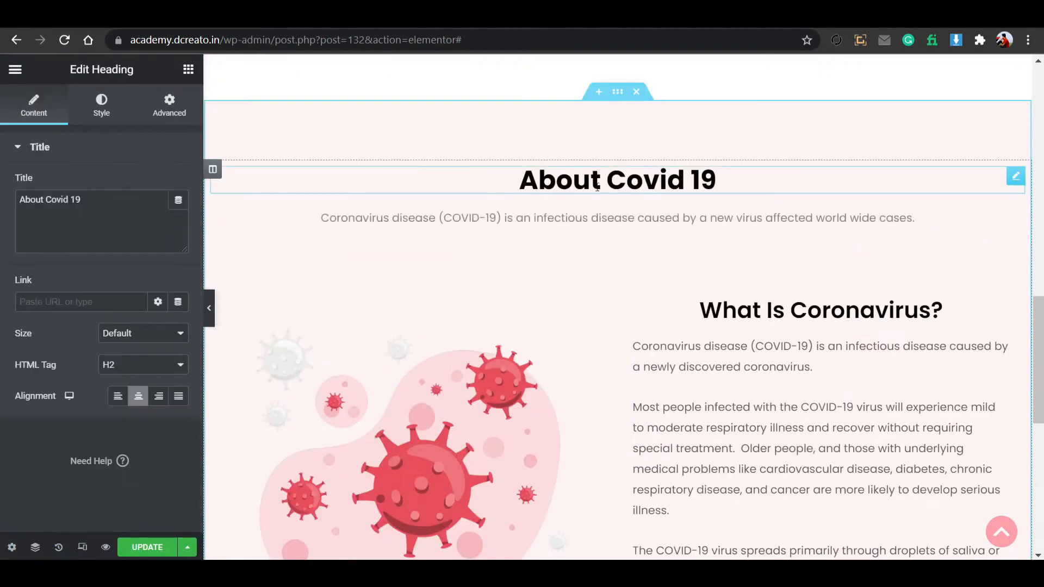
left_click(603, 232)
scroll(487, 337, "down", 2)
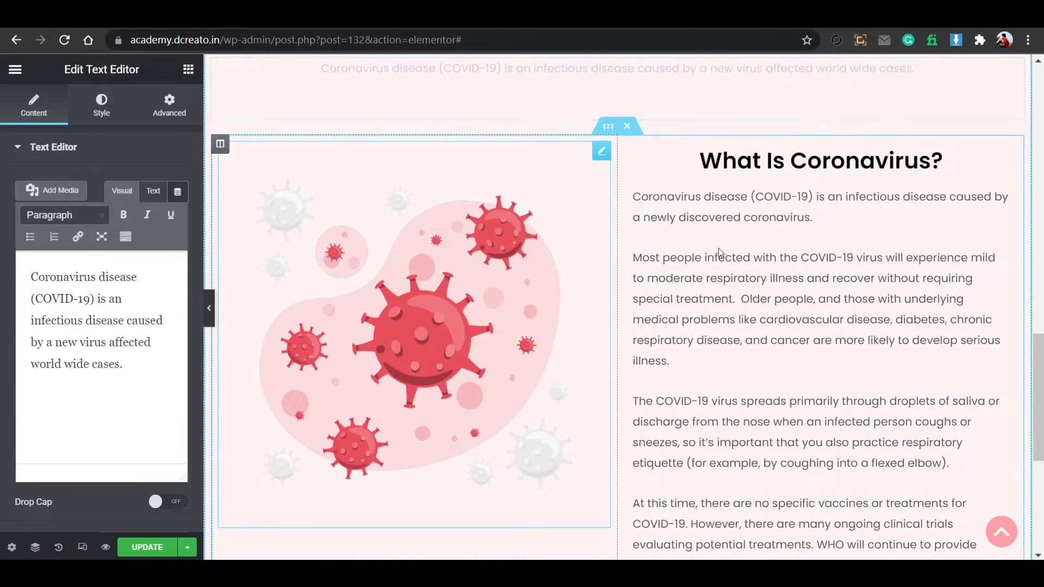
left_click(790, 163)
left_click(664, 291)
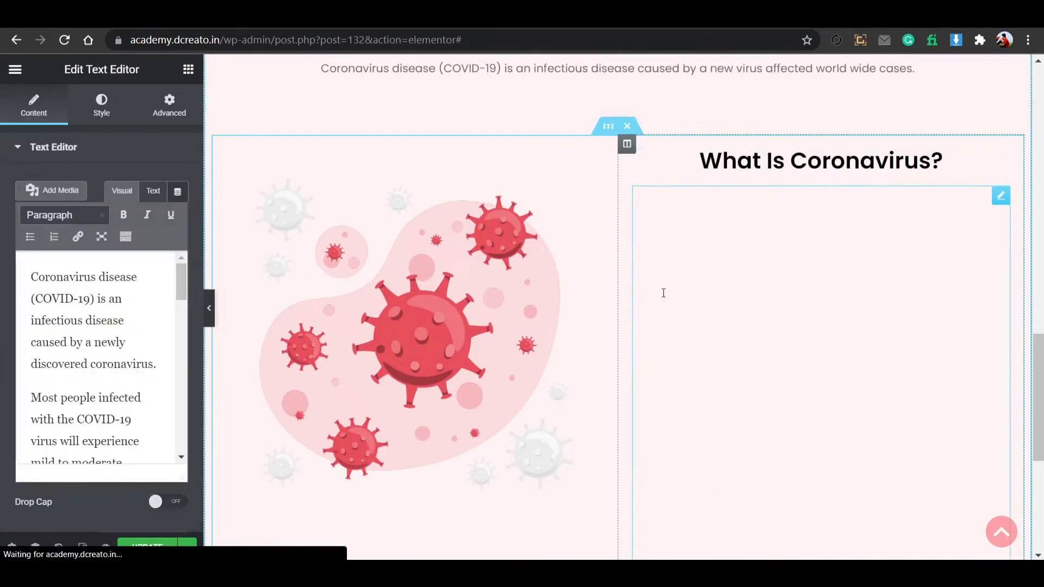
scroll(598, 328, "down", 5)
Check the Symptoms of Coronavirus section on the reference site and add an empty single-column section below About Covid 19.
left_click(580, 430)
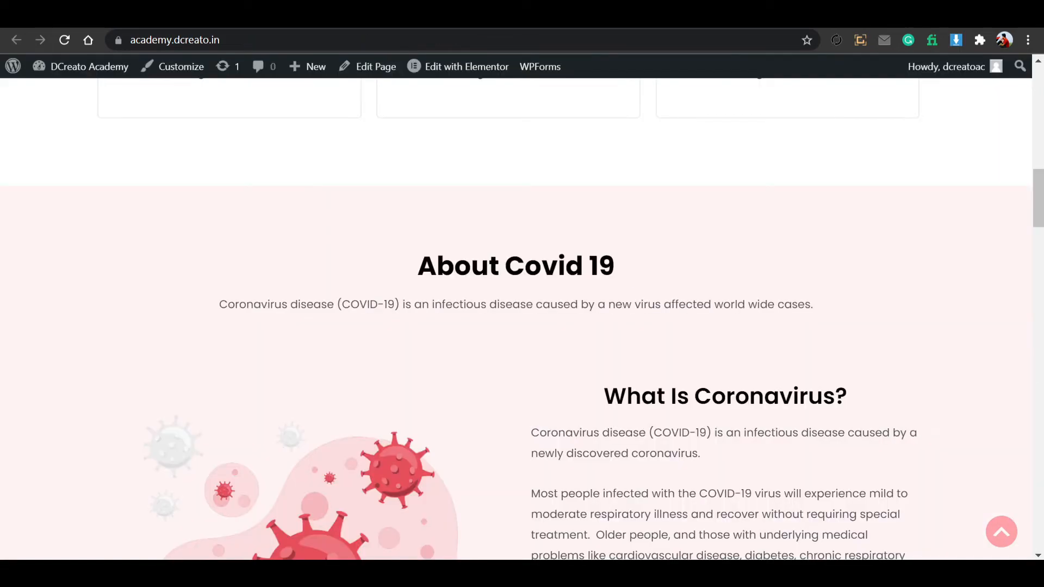
scroll(544, 300, "down", 5)
scroll(545, 301, "down", 8)
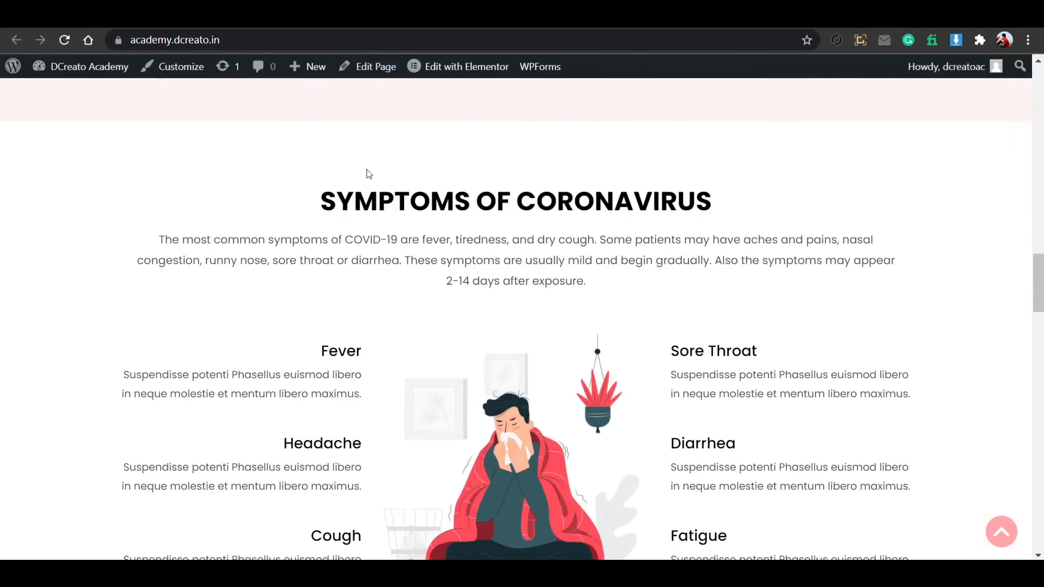
left_click_drag(345, 199, 661, 201)
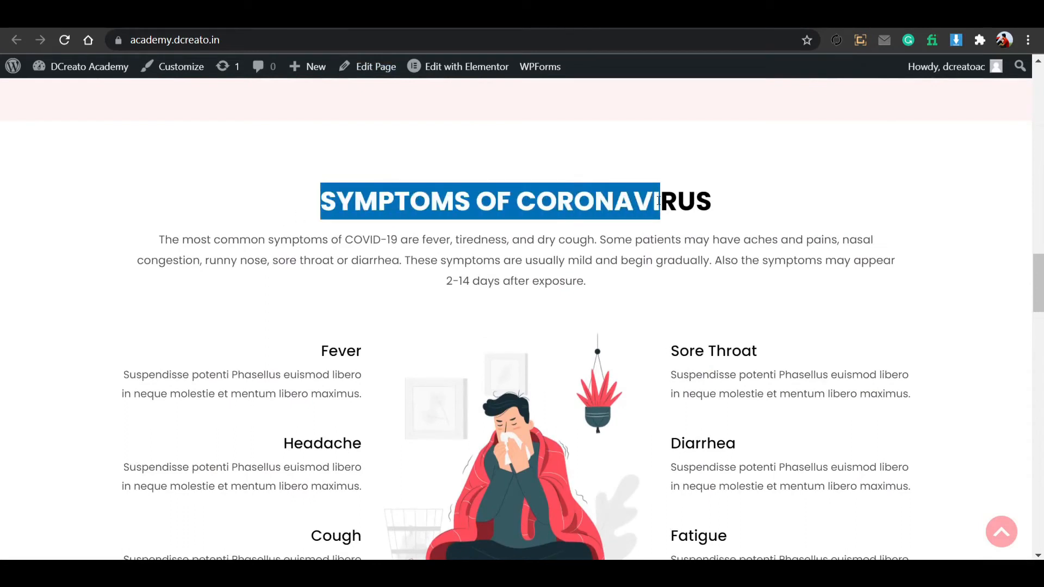
left_click(481, 215)
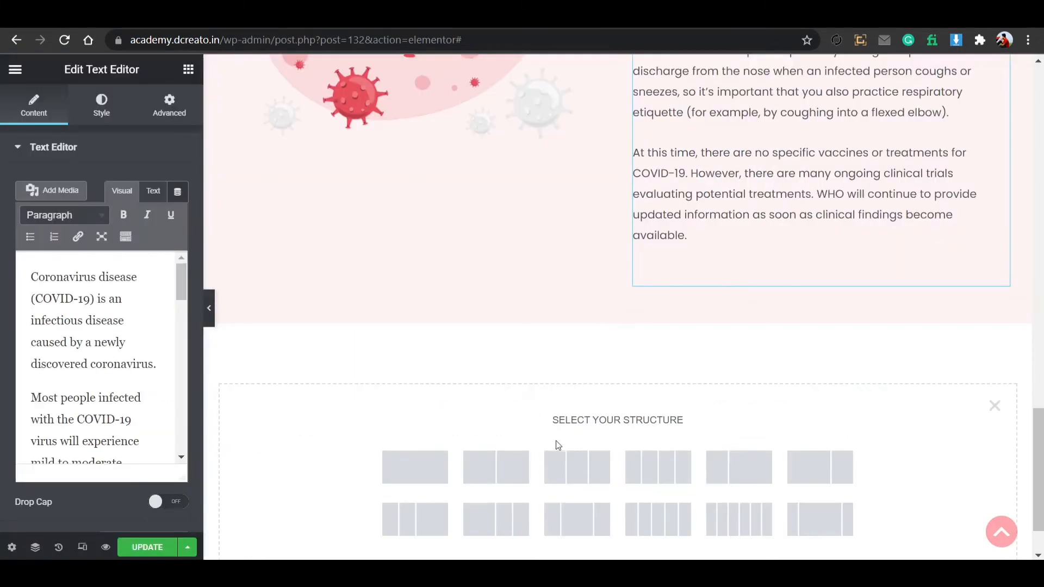
scroll(559, 445, "down", 1)
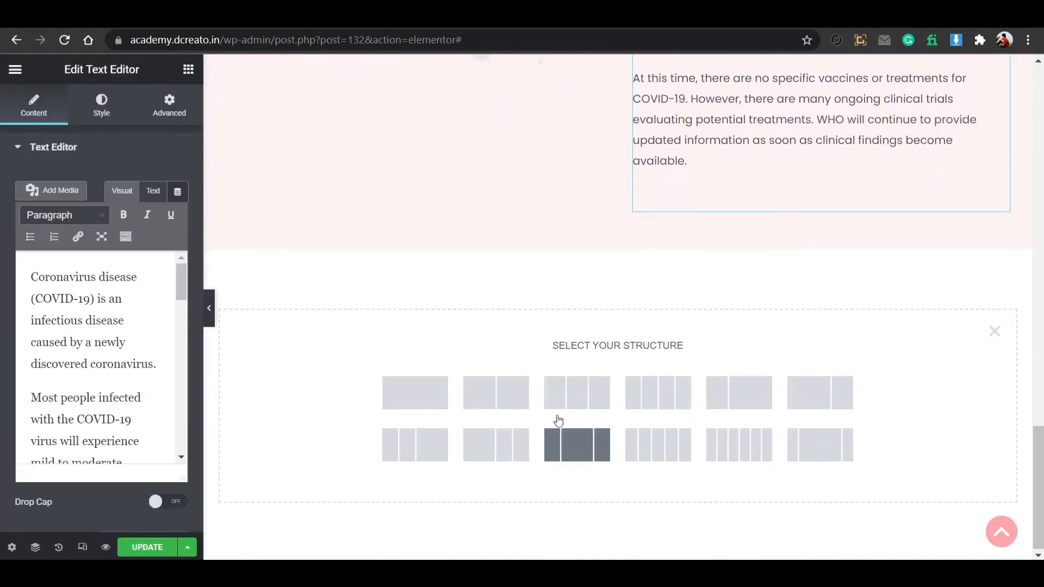
left_click(432, 399)
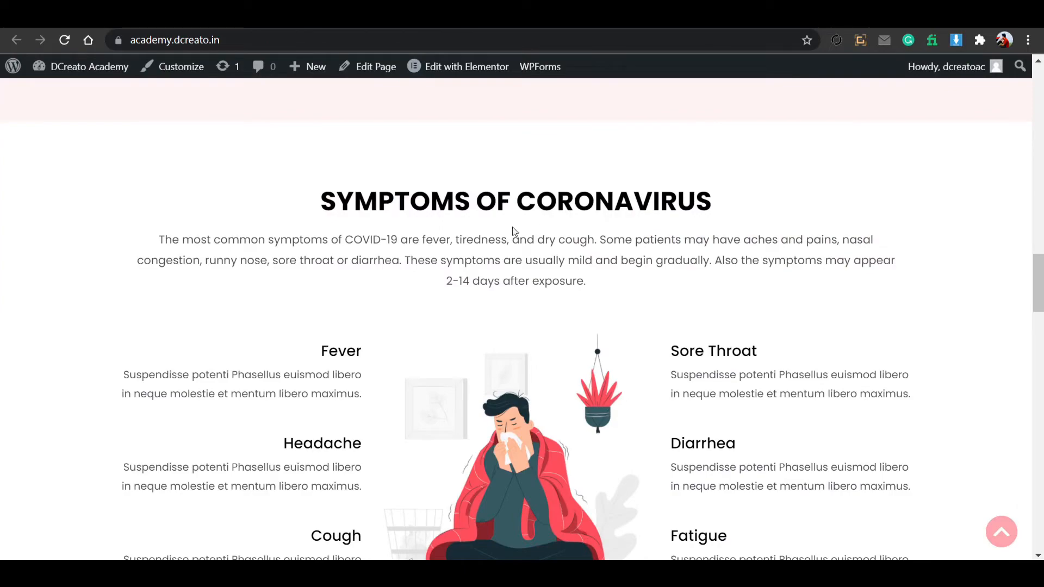
Copy the Symptoms of Coronavirus section from the reference page in the Elementor editor.
scroll(502, 346, "down", 1)
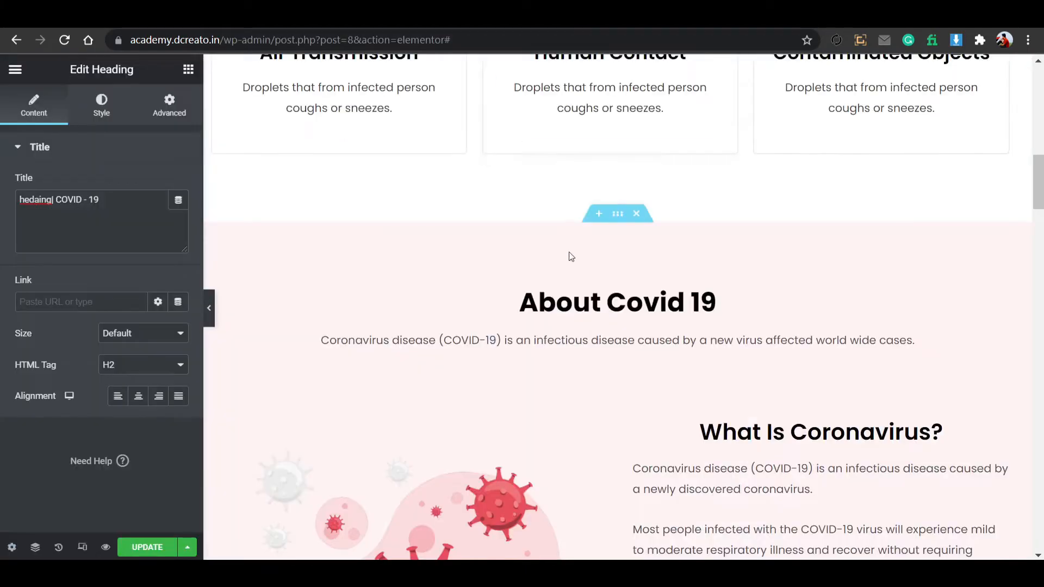
scroll(569, 257, "down", 10)
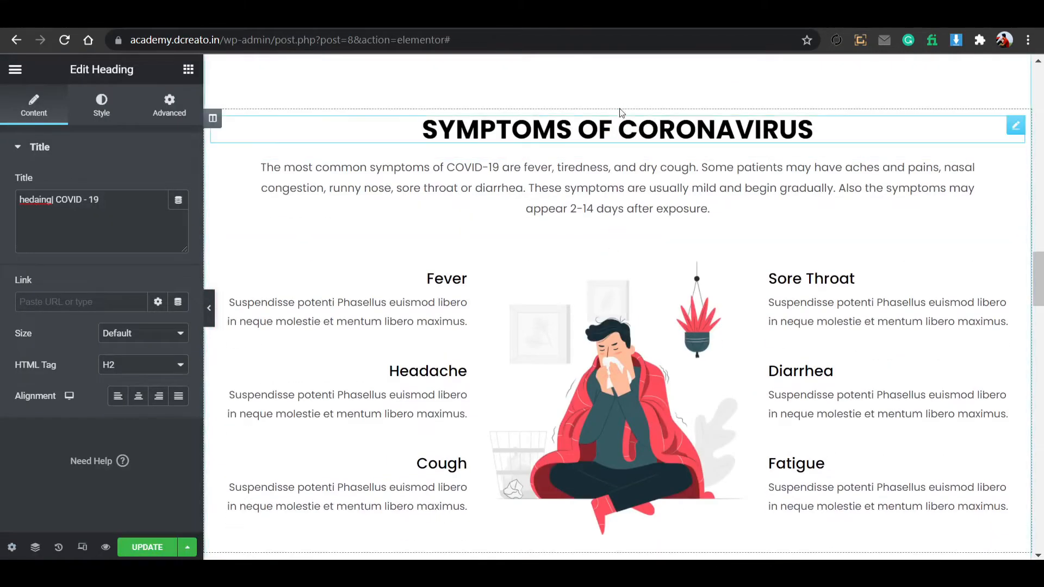
scroll(620, 117, "up", 2)
right_click(616, 191)
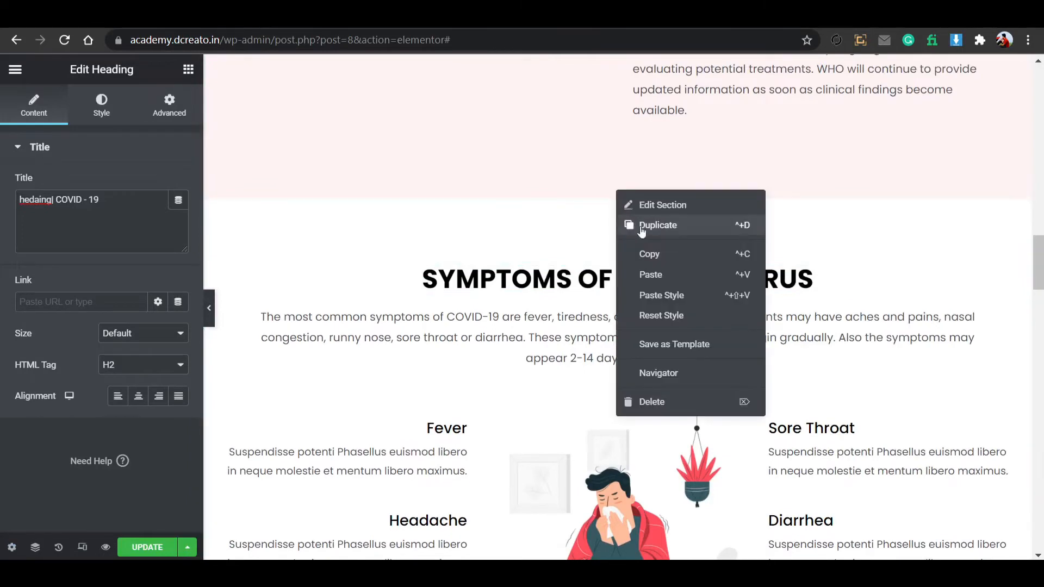
left_click(641, 229)
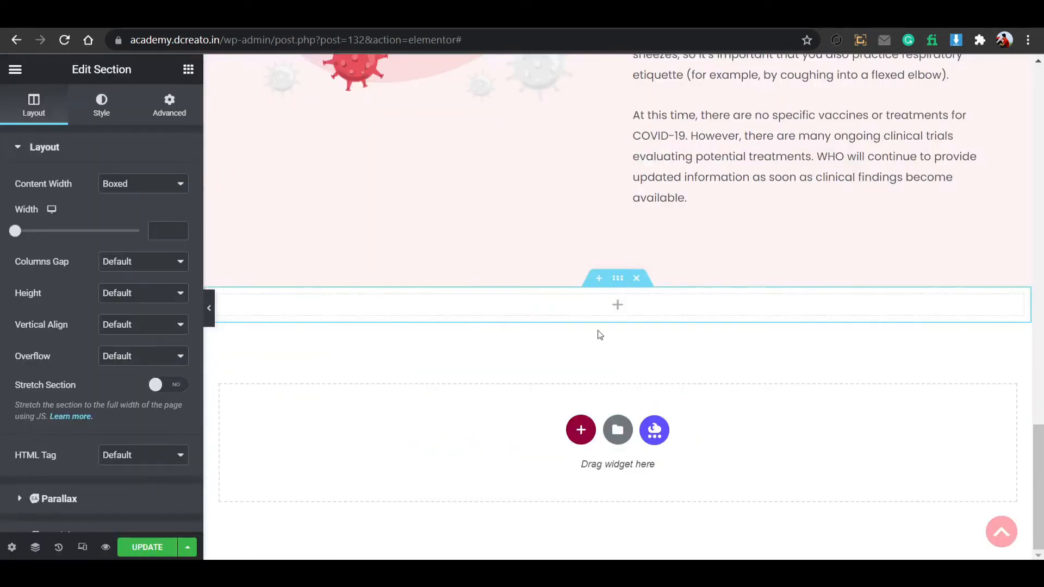
Paste the copied Symptoms of Coronavirus section after the empty section and delete the empty section.
right_click(618, 278)
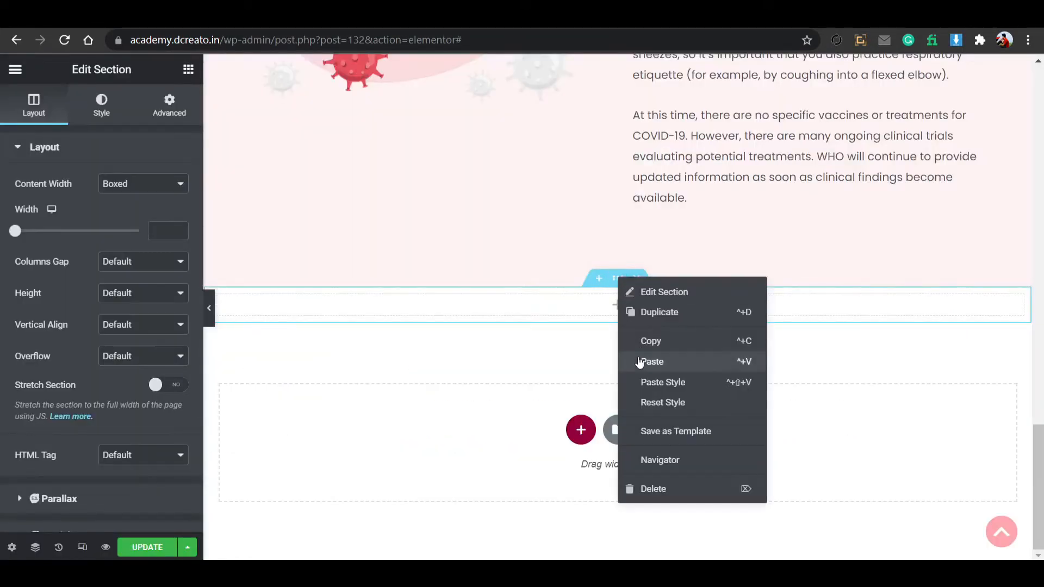
left_click(650, 361)
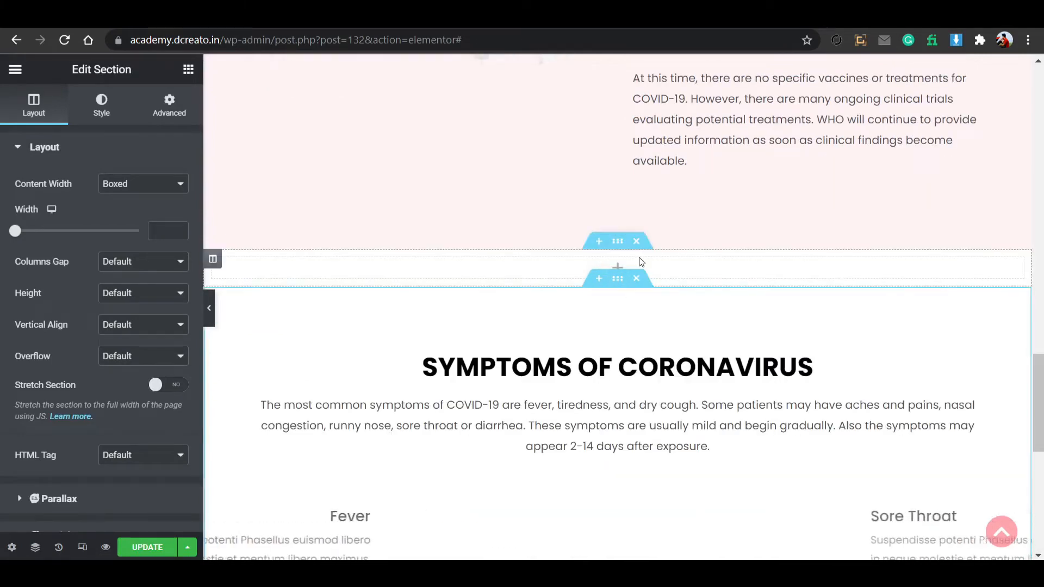
left_click(636, 242)
scroll(625, 326, "down", 4)
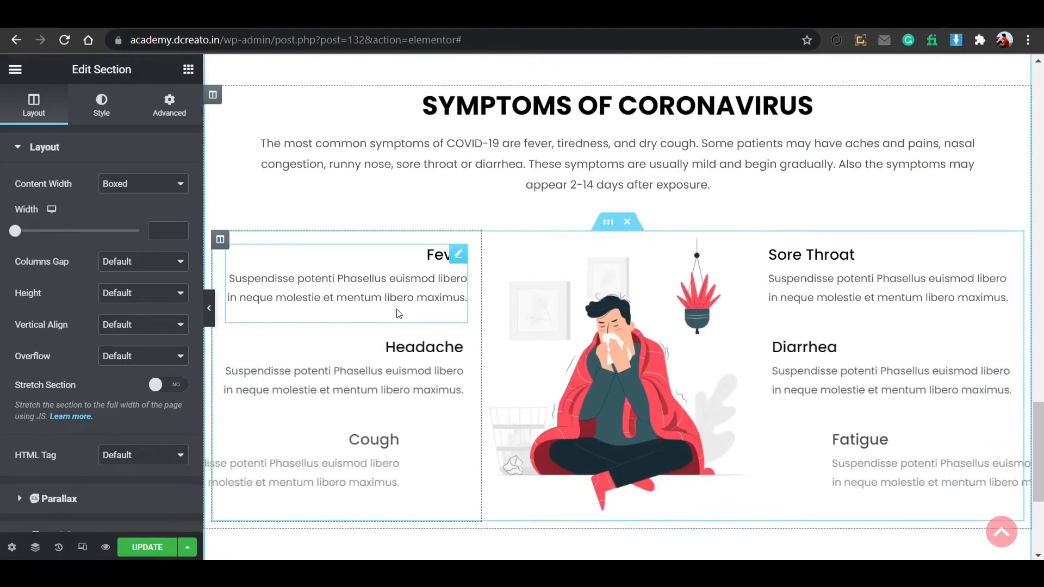
Open the Fever icon box in the symptoms section and examine its content settings.
left_click(415, 285)
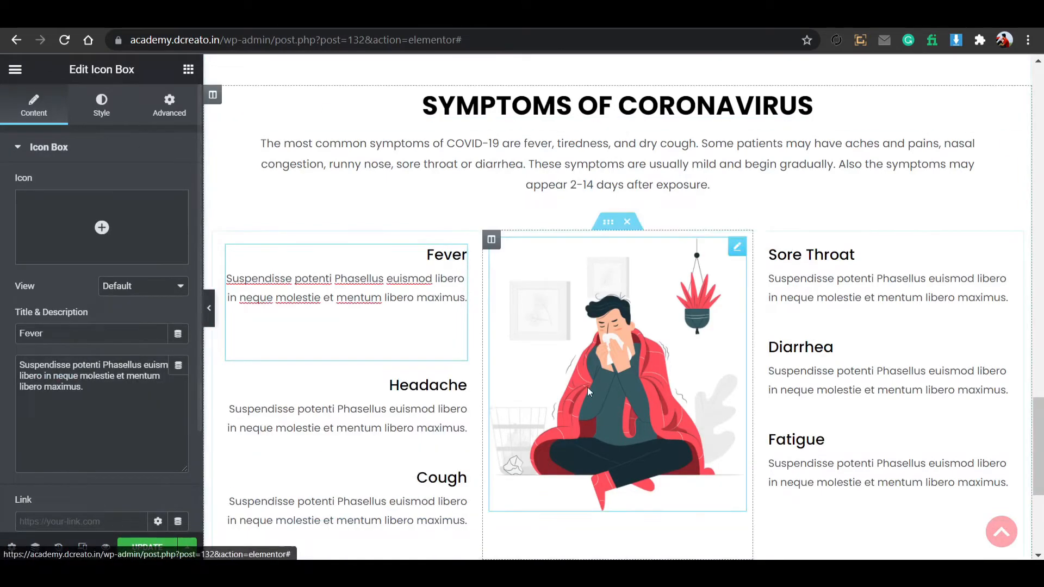
scroll(587, 387, "down", 5)
scroll(427, 241, "up", 1)
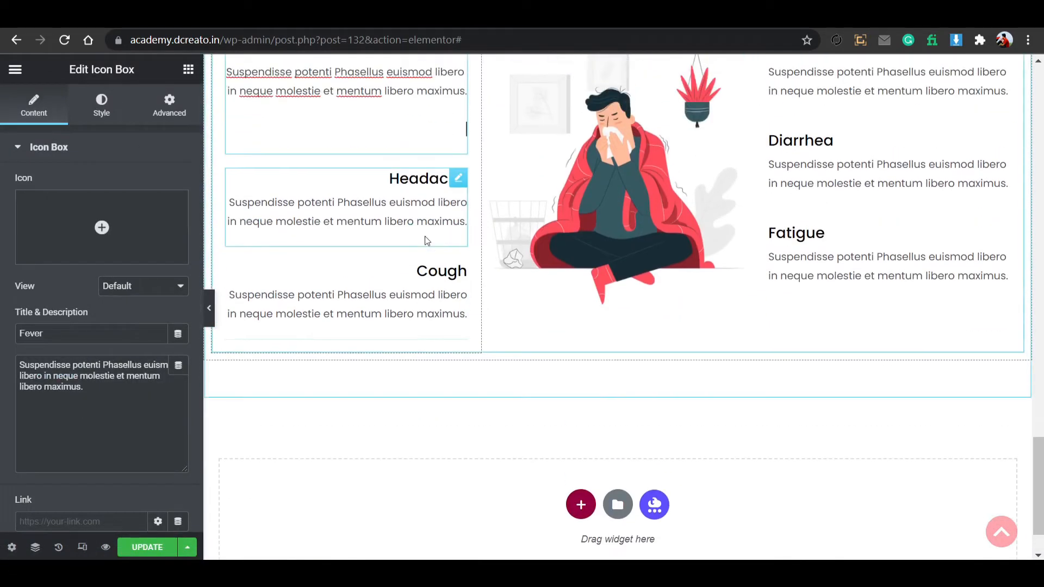
Delete the Cough icon box and add a new Icon Box widget in its place below Headache.
right_click(408, 273)
left_click(448, 476)
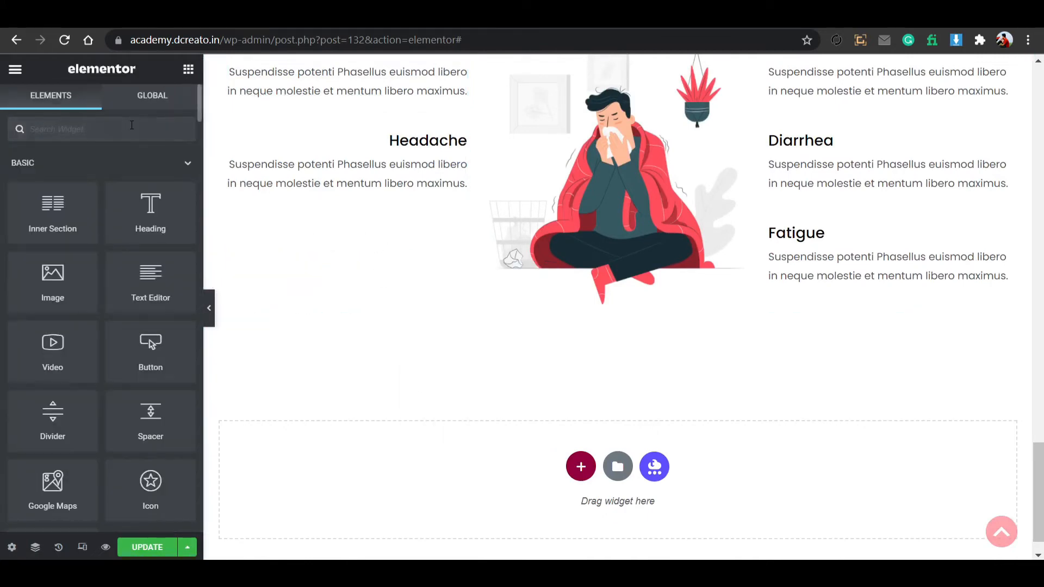
type("ico")
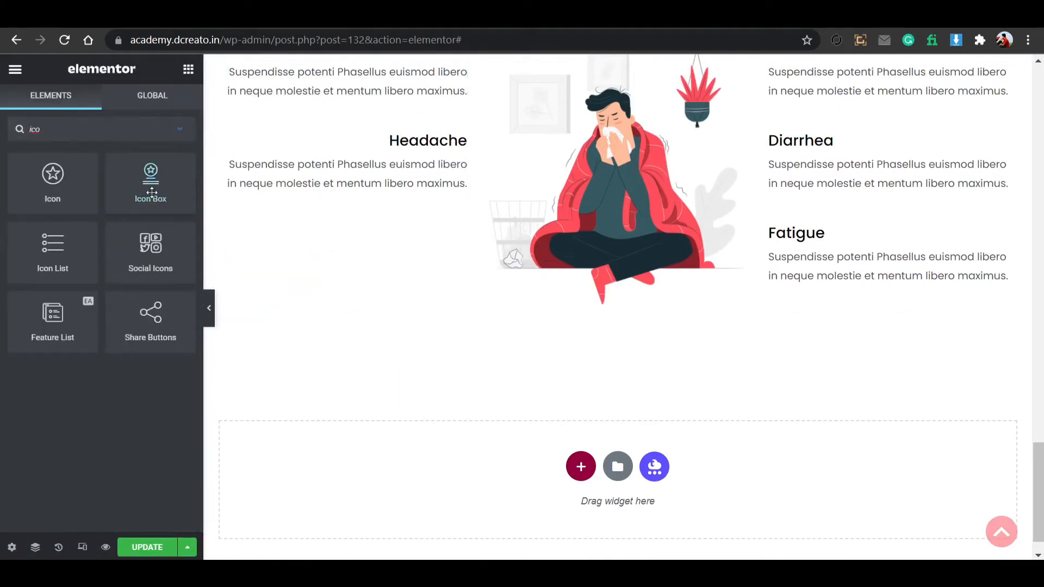
left_click_drag(156, 191, 299, 207)
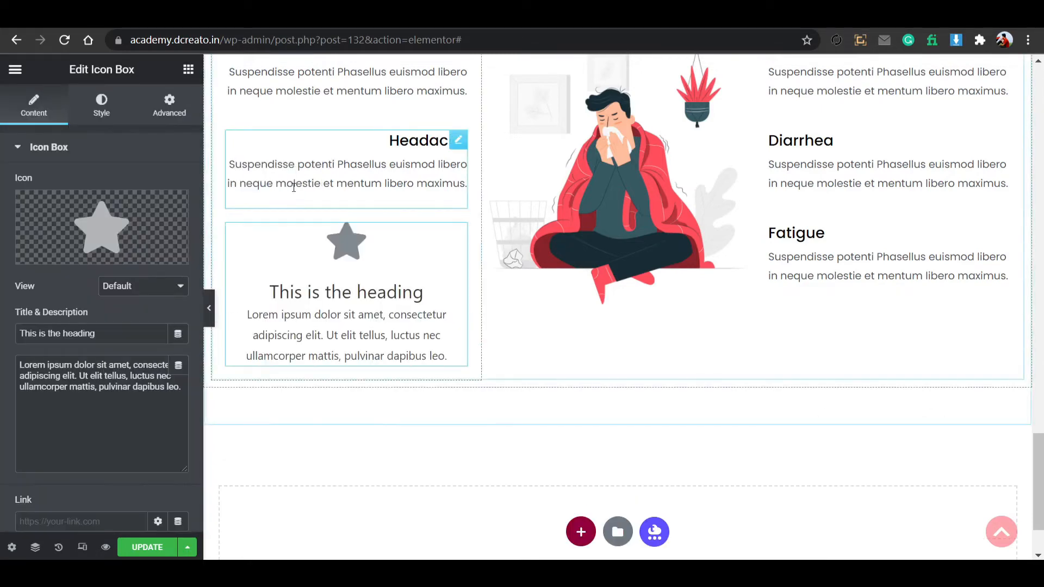
Set the new icon box's icon position to Left and remove its star icon.
scroll(135, 439, "down", 2)
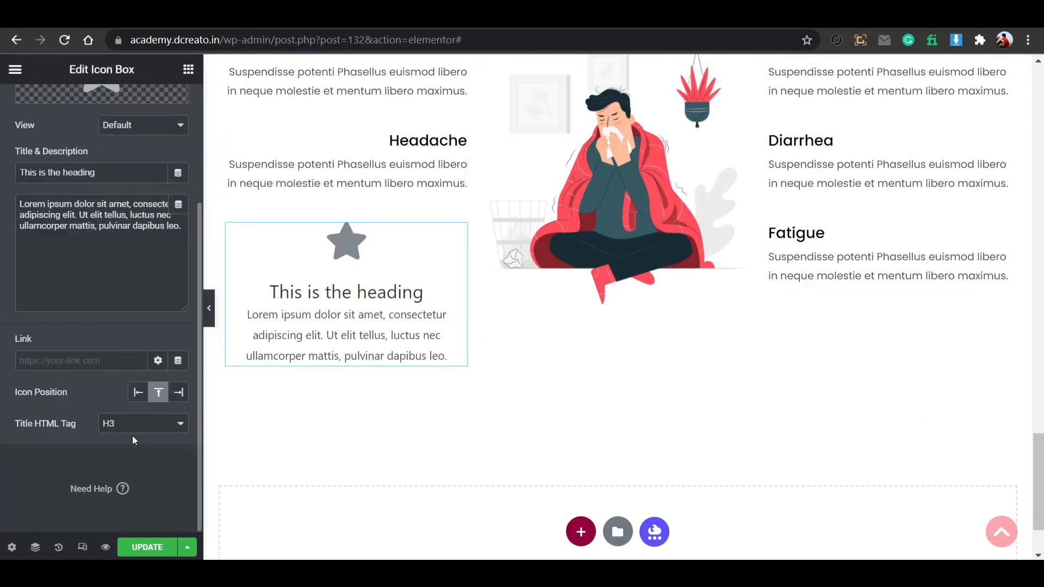
left_click(138, 394)
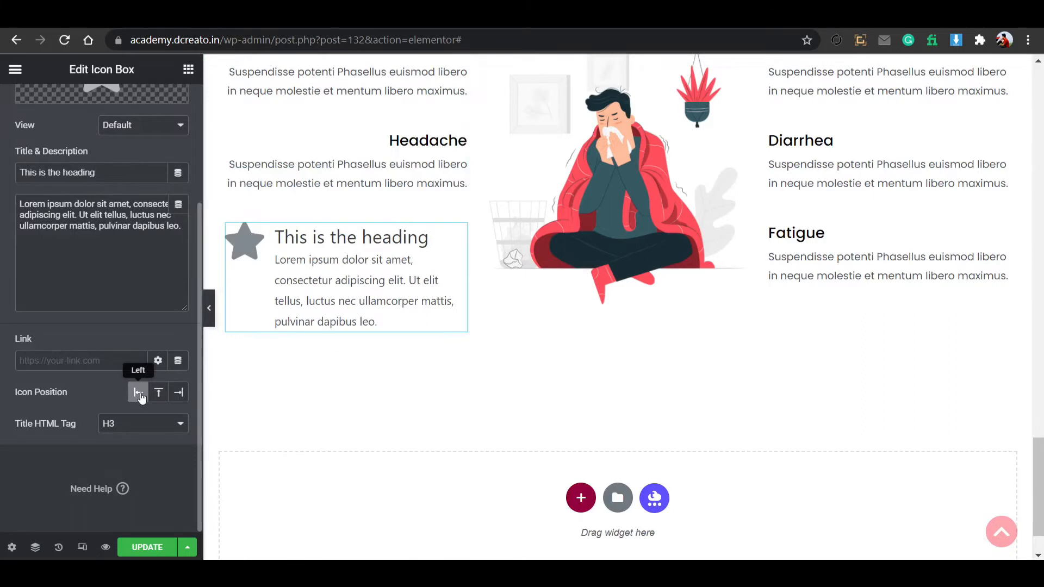
scroll(141, 397, "up", 3)
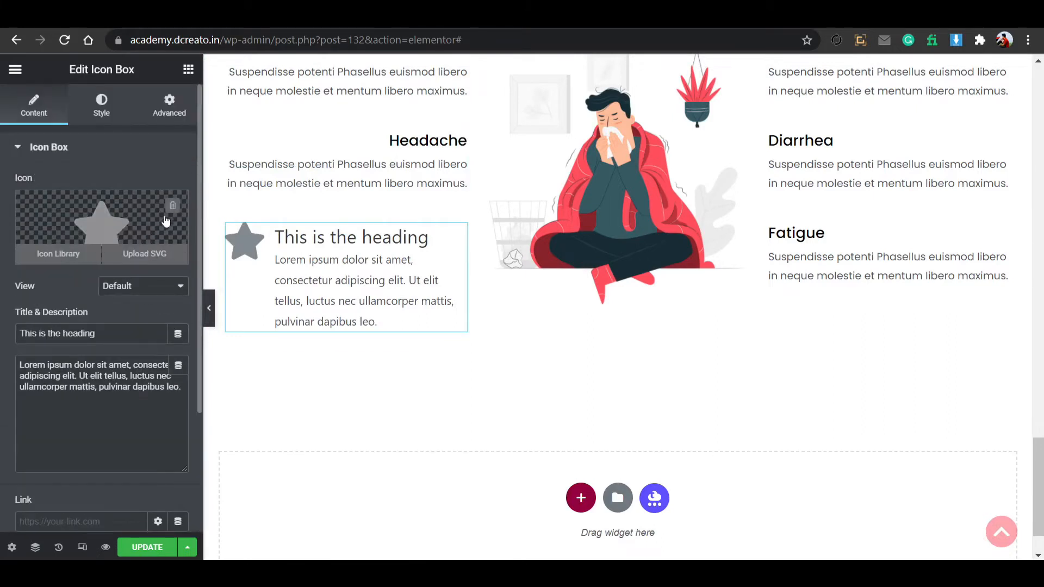
left_click(171, 209)
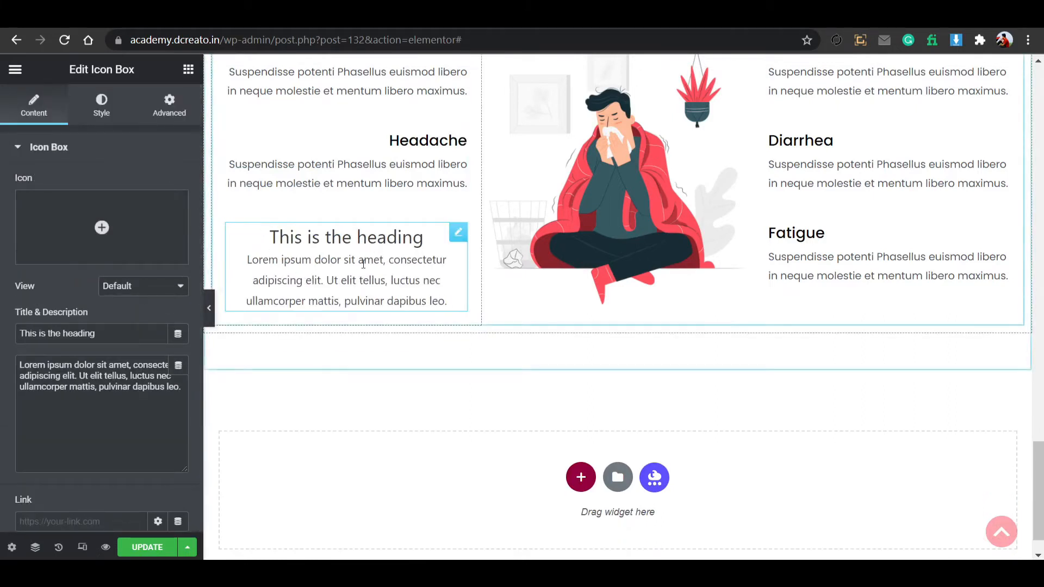
Align the new icon box's heading and description to the right.
scroll(121, 376, "down", 3)
scroll(123, 378, "up", 3)
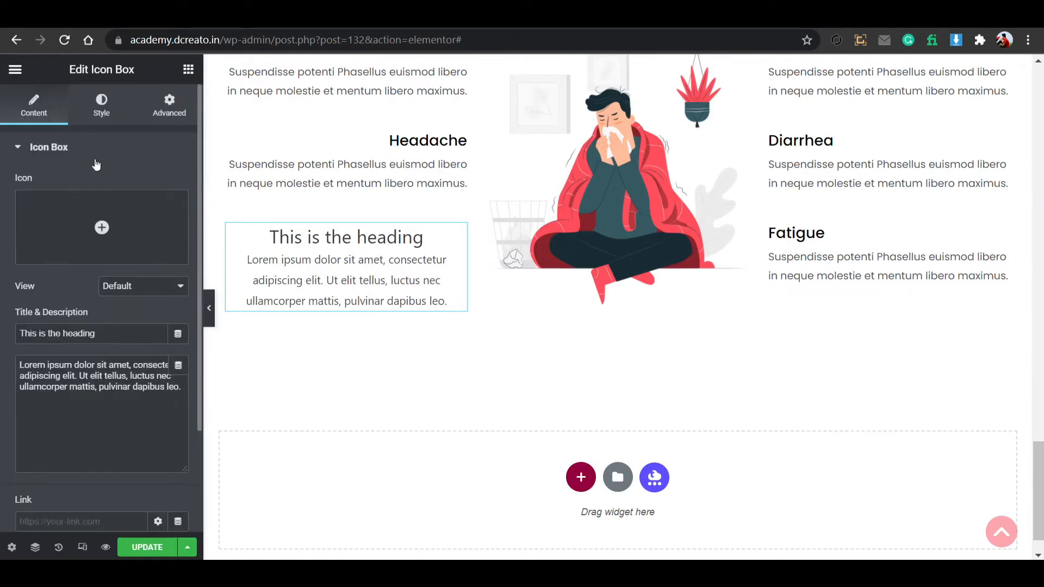
left_click(101, 105)
left_click(159, 188)
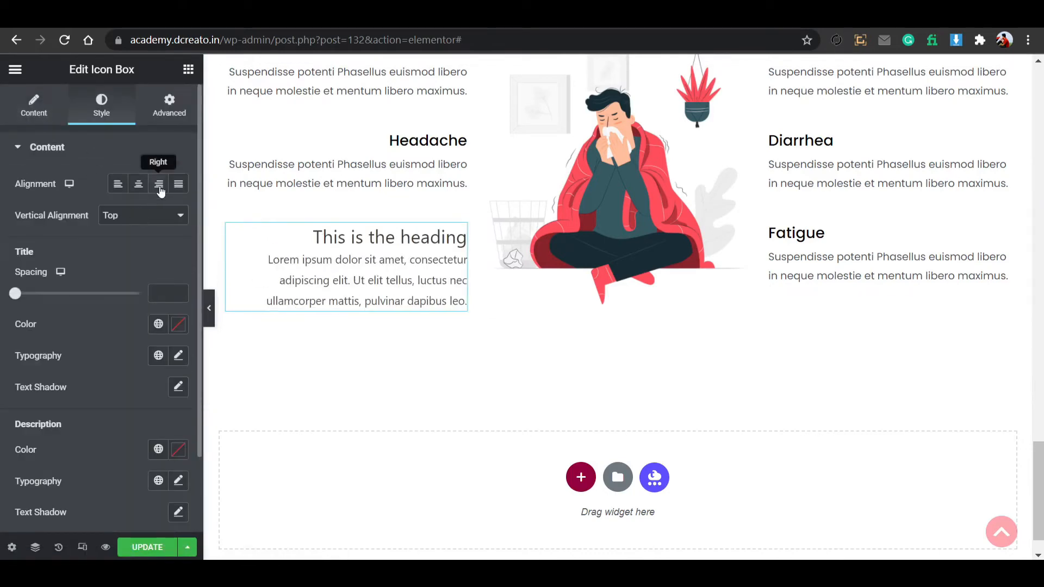
left_click(42, 121)
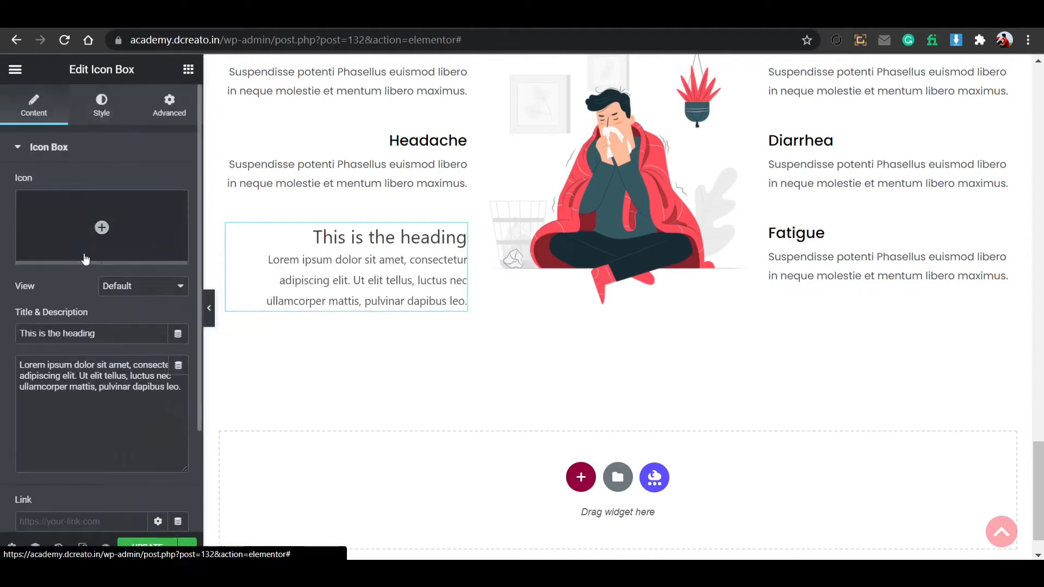
Set the new icon box's title spacing to 5.
left_click(101, 106)
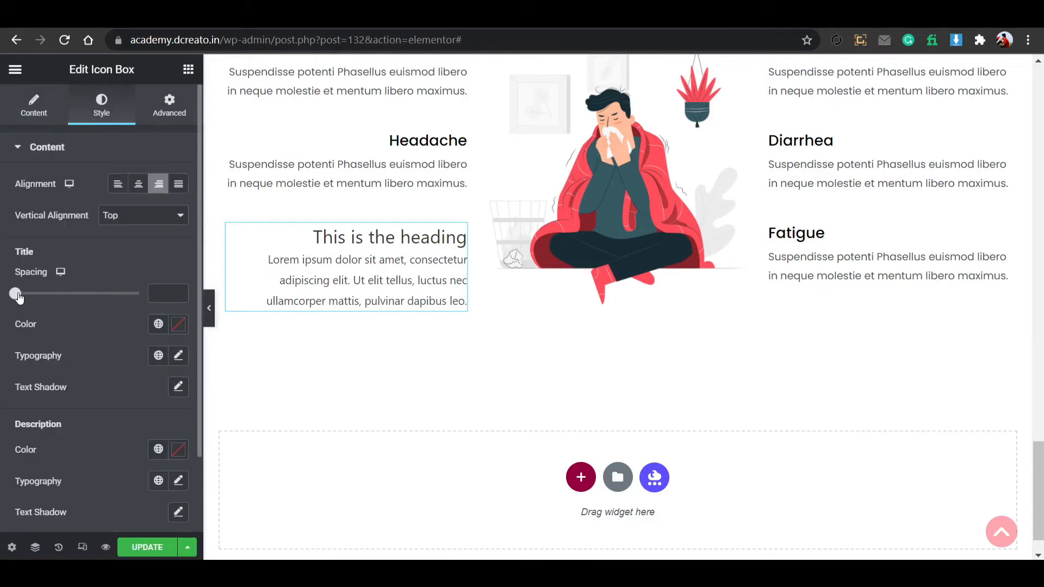
left_click_drag(19, 297, 25, 298)
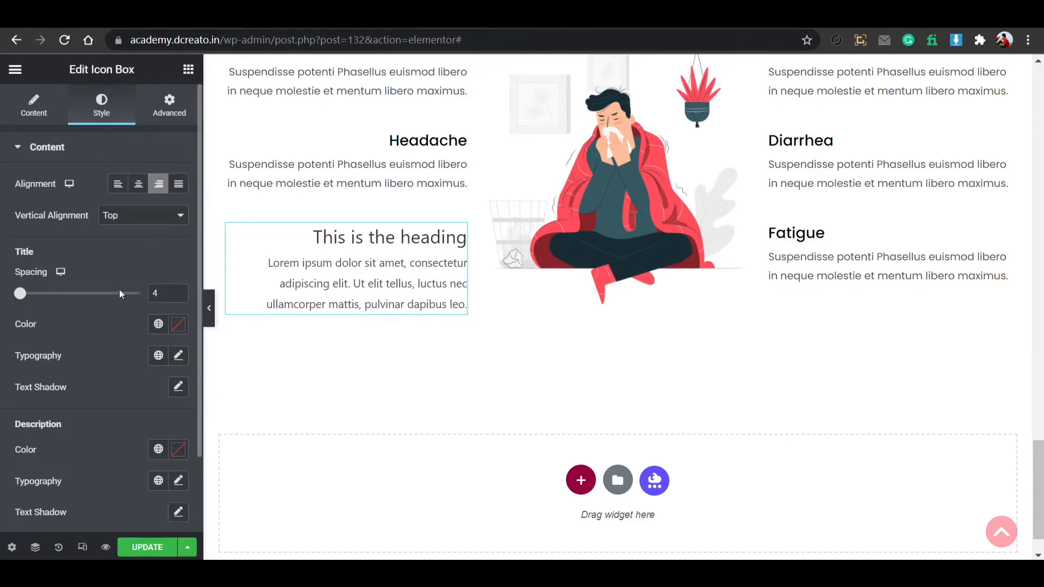
left_click(178, 290)
Open the global colors for the new icon box's description and look through the theme colors.
scroll(124, 329, "down", 2)
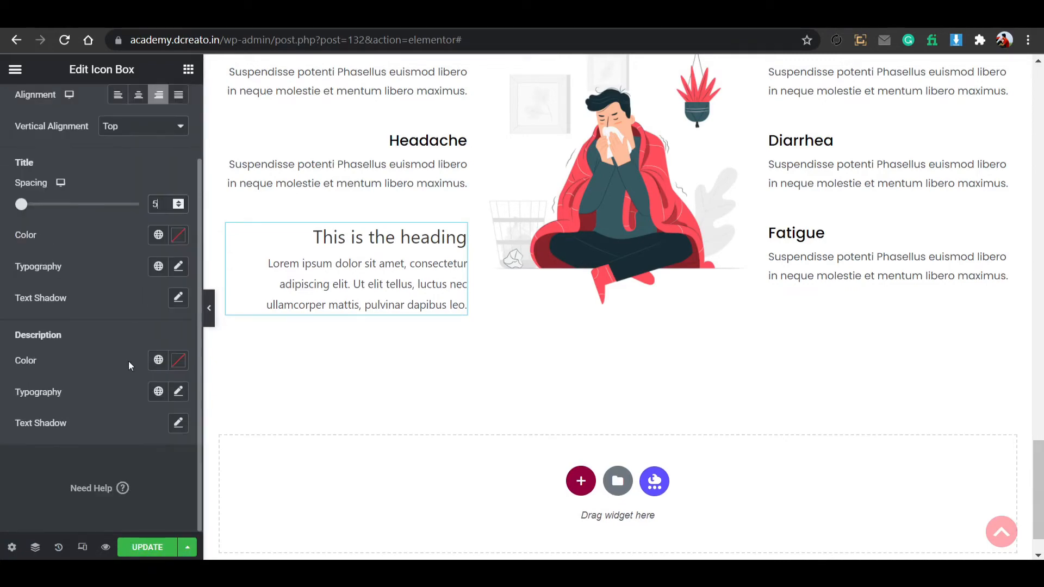
left_click(159, 364)
scroll(139, 333, "down", 3)
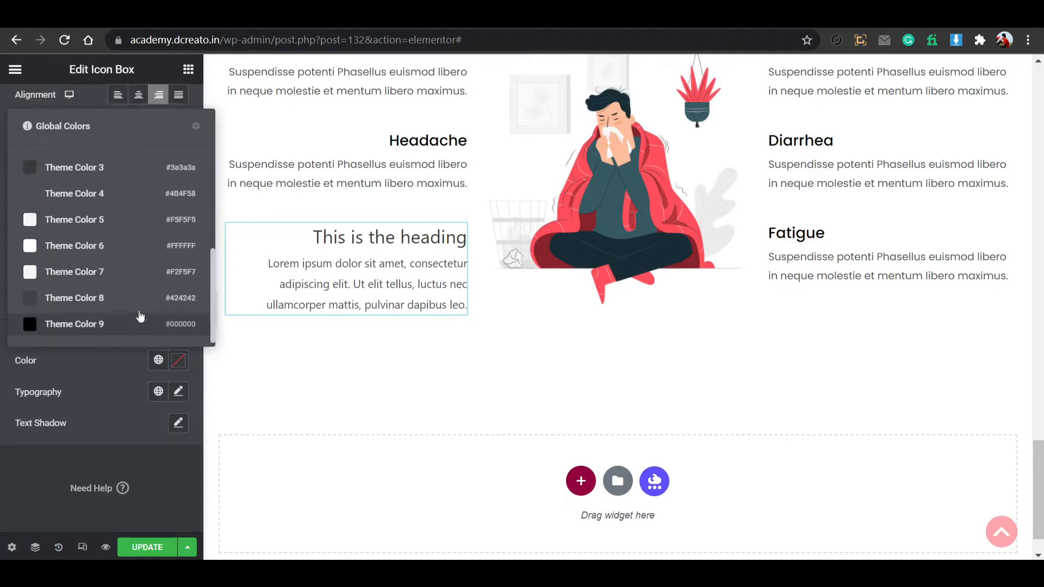
Give the icon box description the global Theme Color 8 and the Popins normal font, and adjust its font size.
left_click(130, 299)
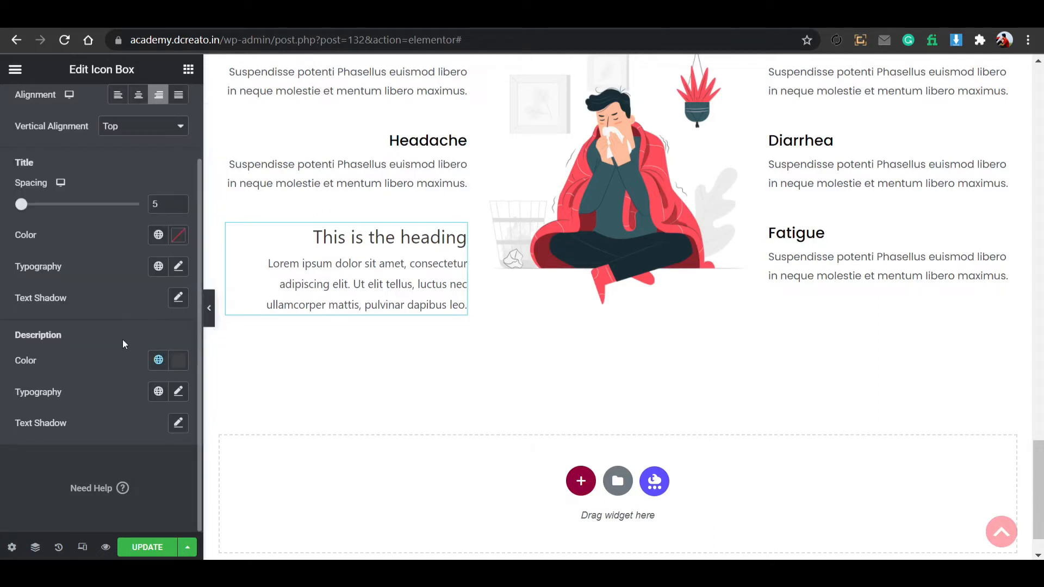
left_click(159, 392)
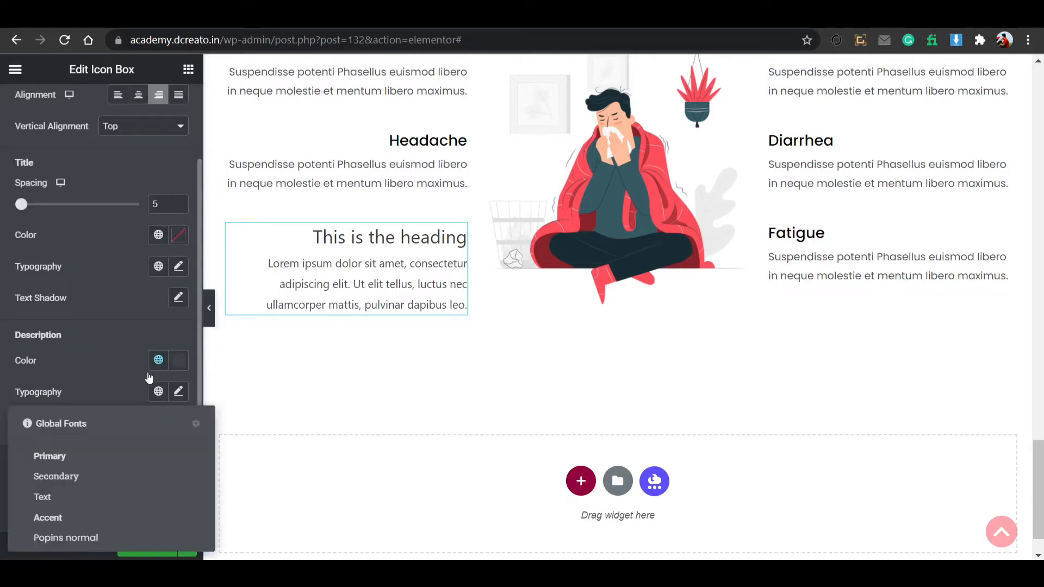
left_click(117, 536)
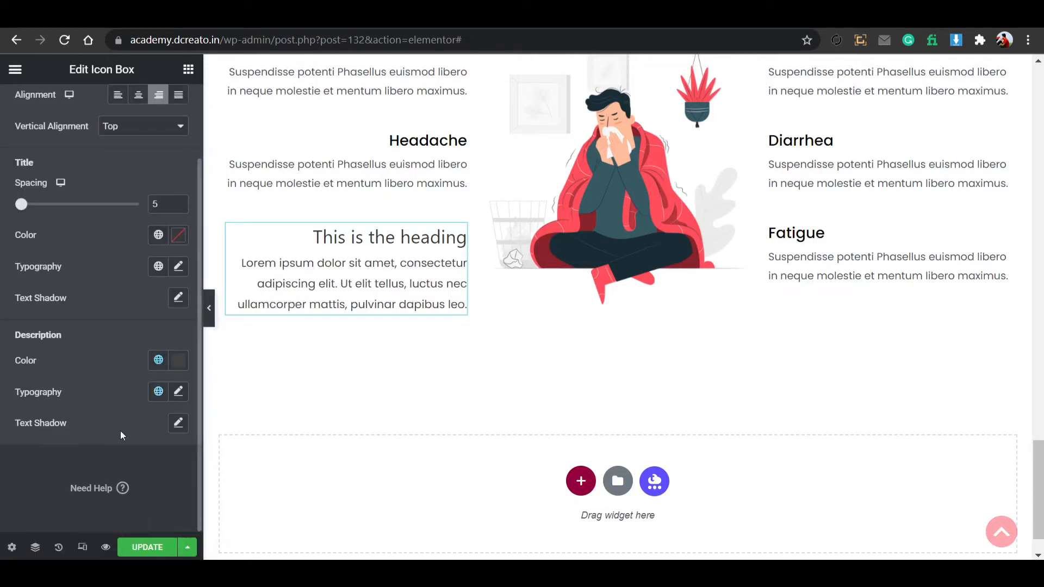
left_click(180, 398)
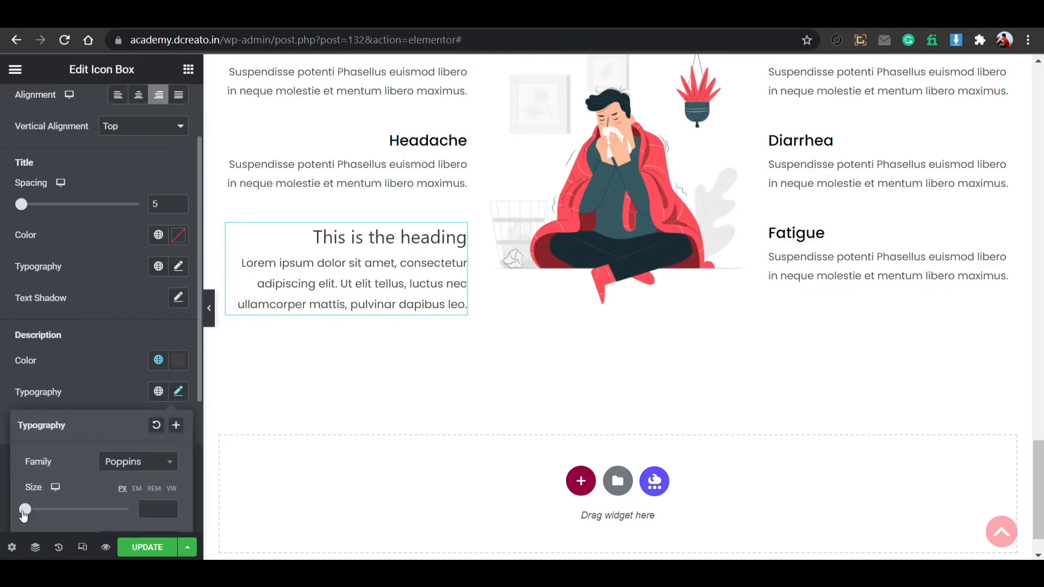
mouse_move(24, 515)
left_mouse_down()
mouse_move(34, 510)
mouse_move(20, 517)
mouse_move(31, 521)
left_mouse_up()
left_click(178, 392)
Apply the global Theme Color 9 and the Popins normal global font to the icon box title.
left_click(159, 235)
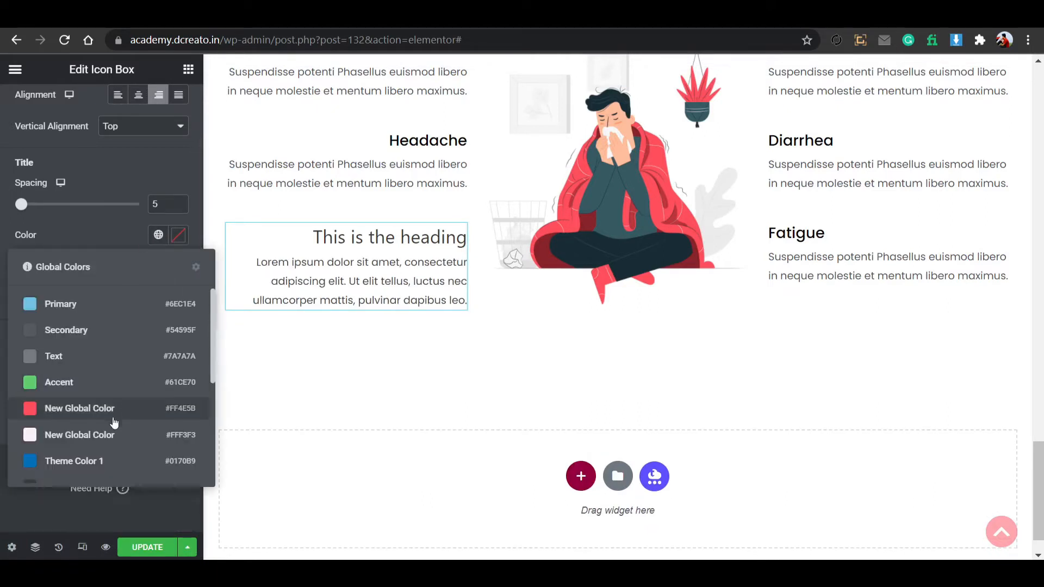
scroll(98, 427, "down", 3)
scroll(98, 429, "down", 2)
left_click(87, 463)
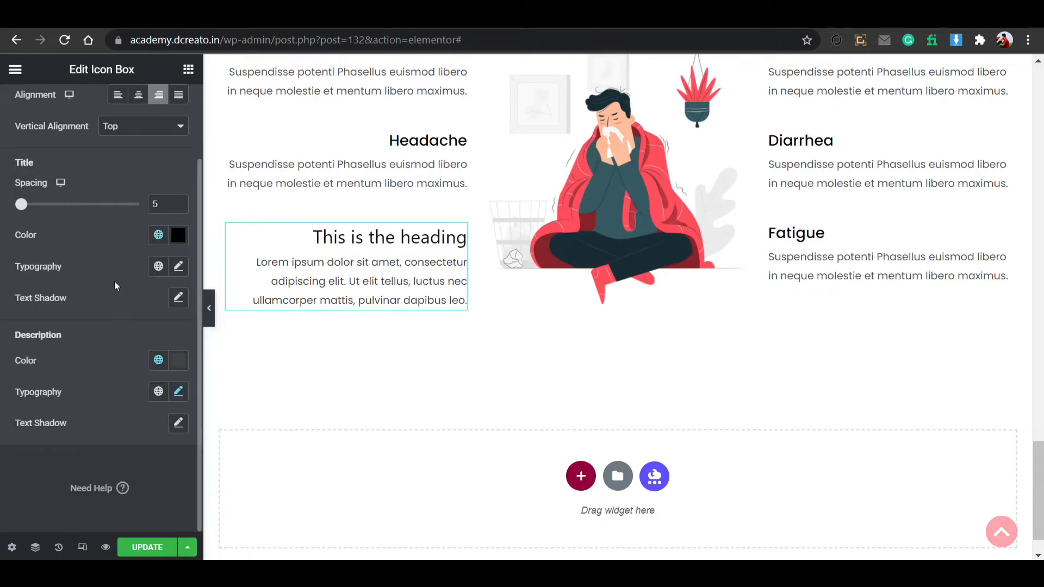
left_click(158, 266)
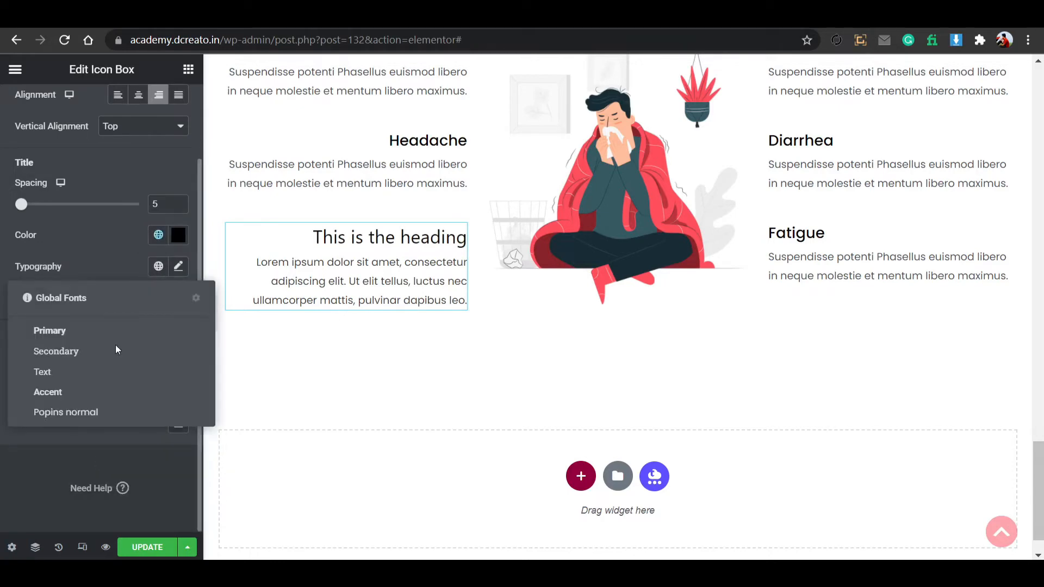
left_click(112, 411)
Try heavier weights for the icon box title, settle on weight 500, and set its font size to 20 px.
left_click(178, 266)
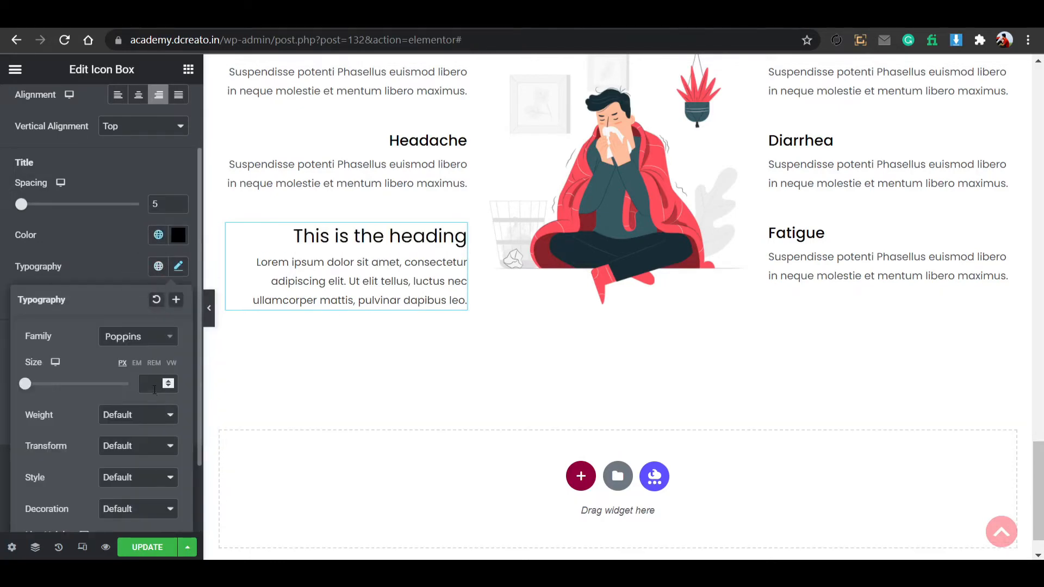
left_click(107, 409)
left_click(126, 341)
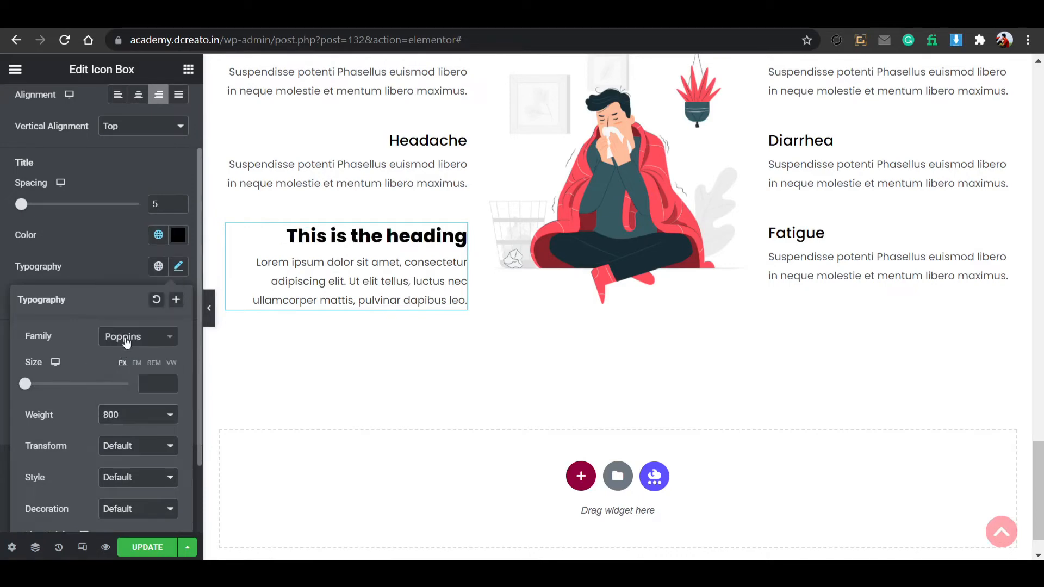
left_click(140, 416)
left_click(131, 330)
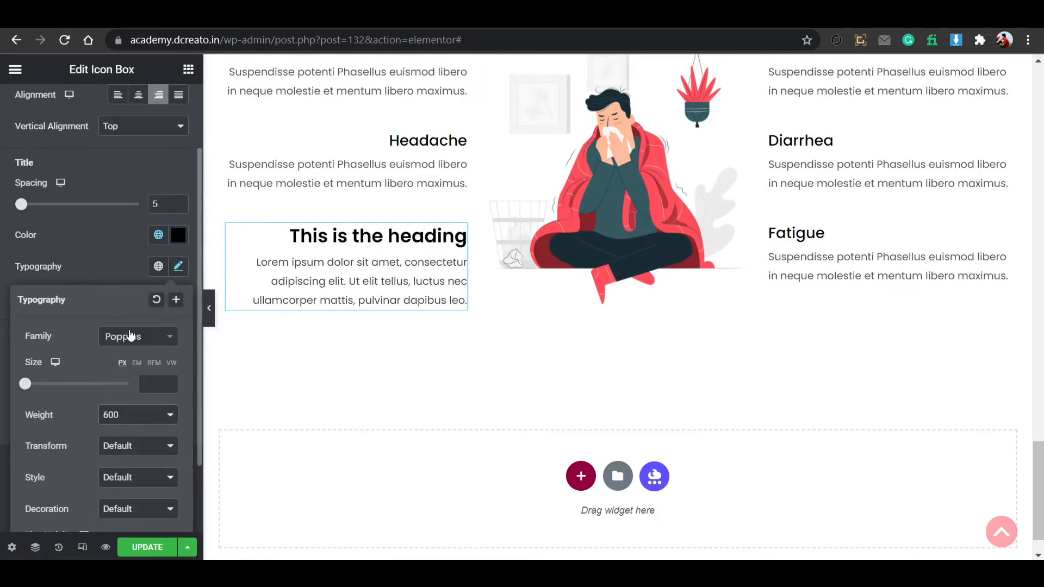
left_click(127, 416)
left_click(132, 312)
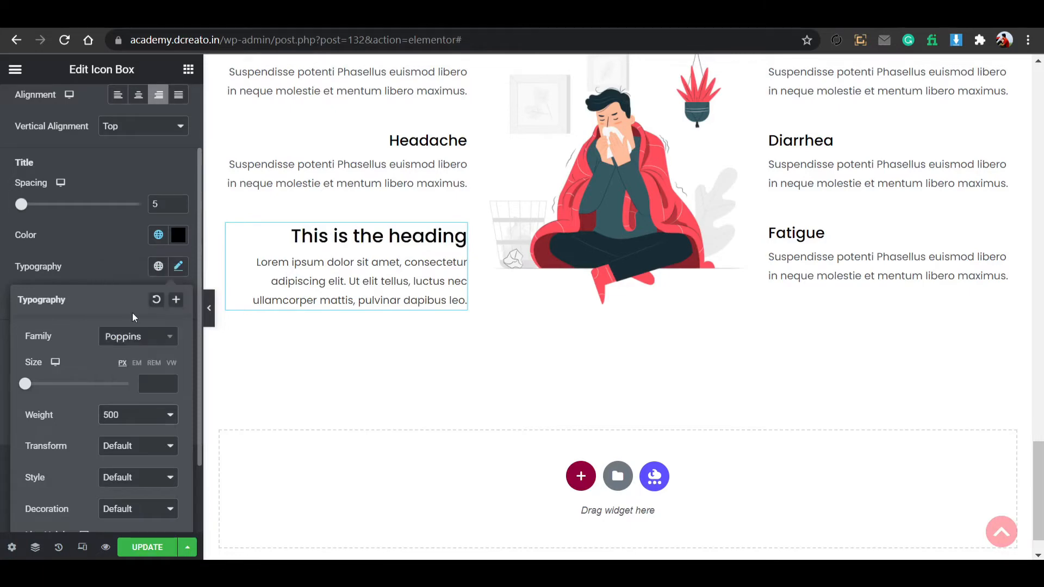
left_click(168, 382)
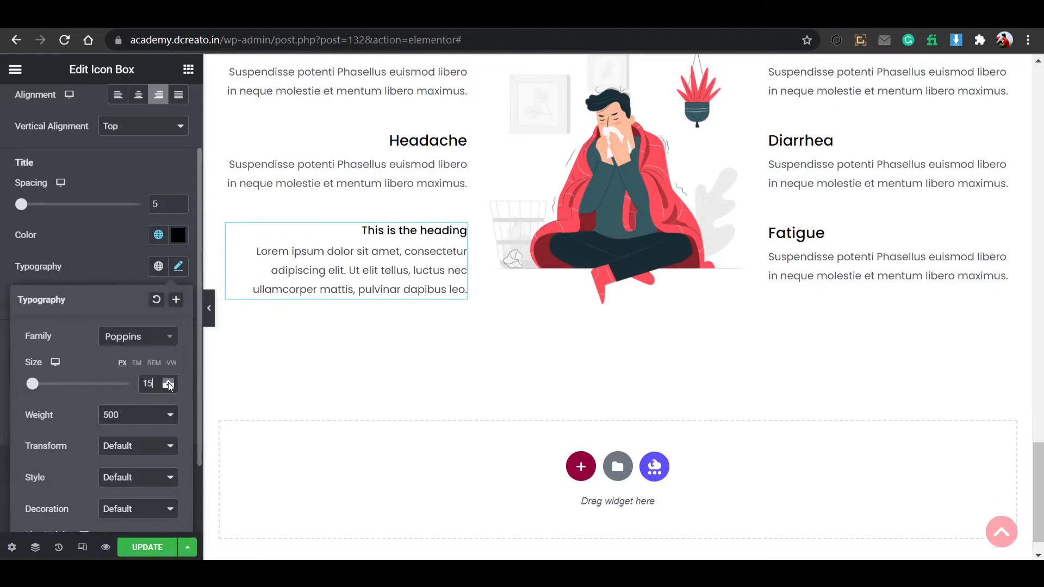
left_click(169, 383)
left_click(169, 382)
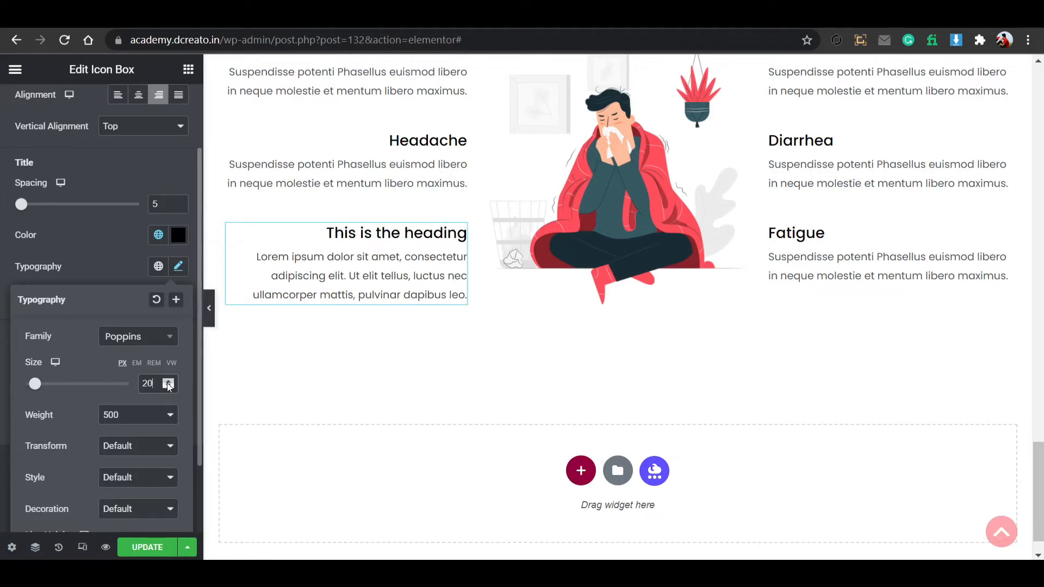
Duplicate the placeholder icon box below Headache and delete the extra one.
scroll(411, 240, "up", 3)
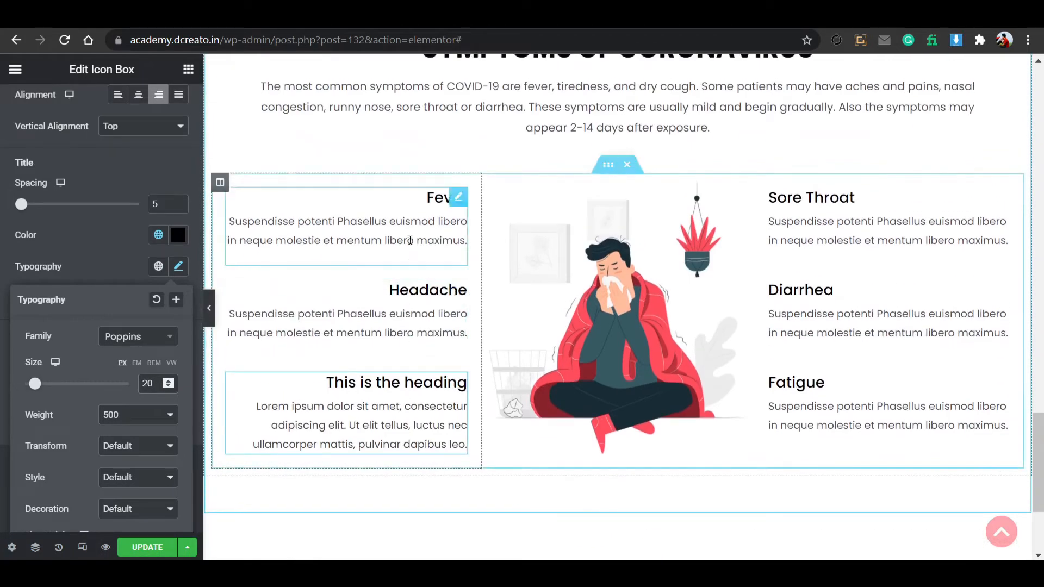
scroll(410, 241, "down", 3)
right_click(399, 260)
left_click(416, 286)
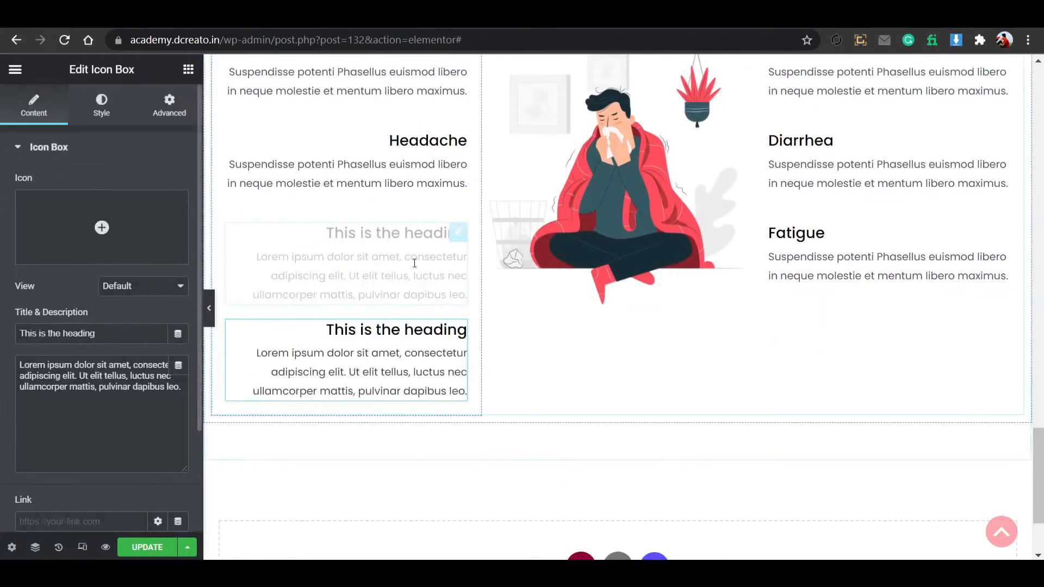
right_click(396, 249)
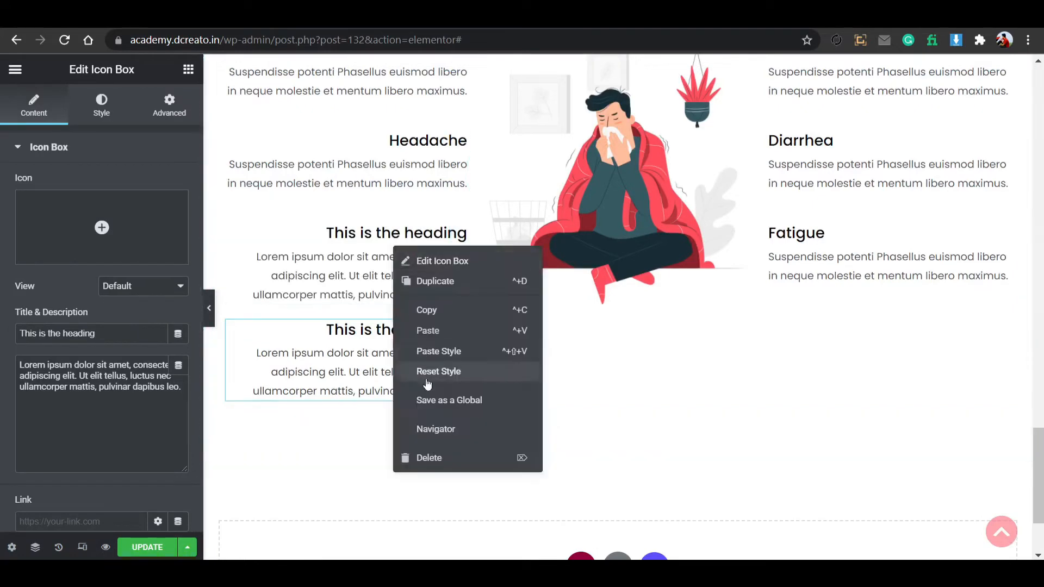
left_click(430, 463)
scroll(560, 245, "up", 3)
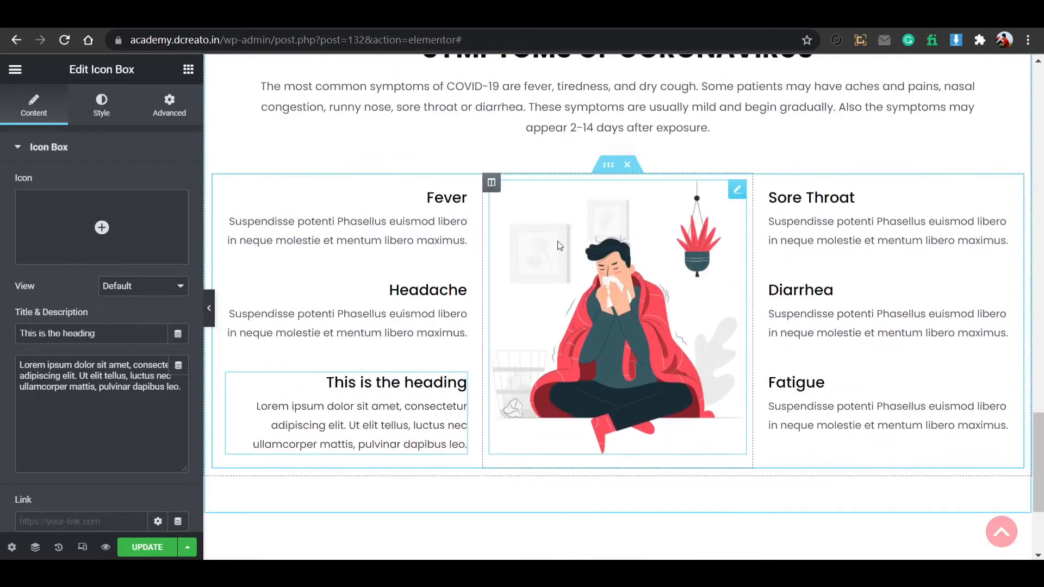
left_click(560, 245)
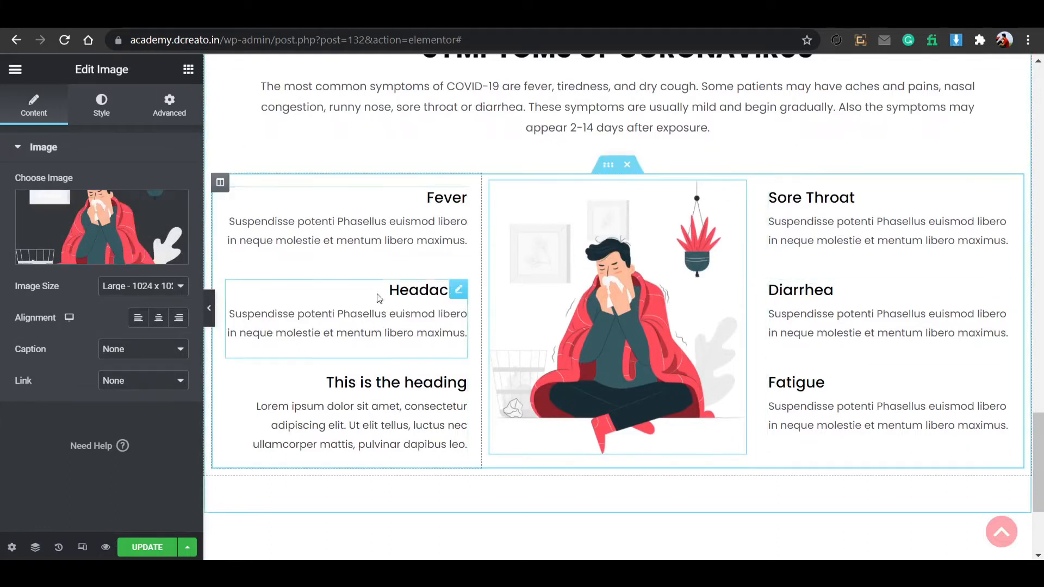
right_click(220, 188)
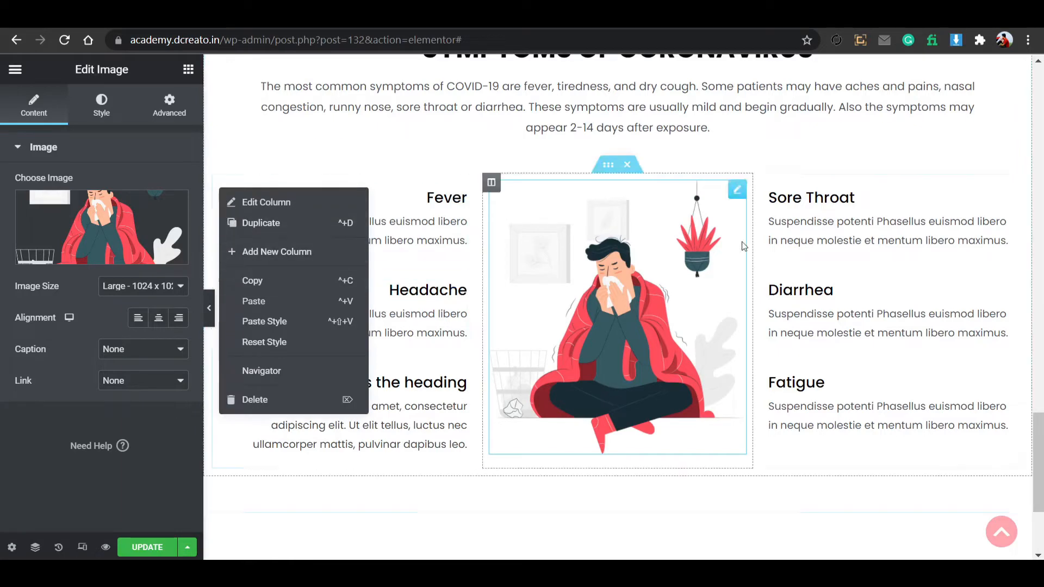
right_click(765, 188)
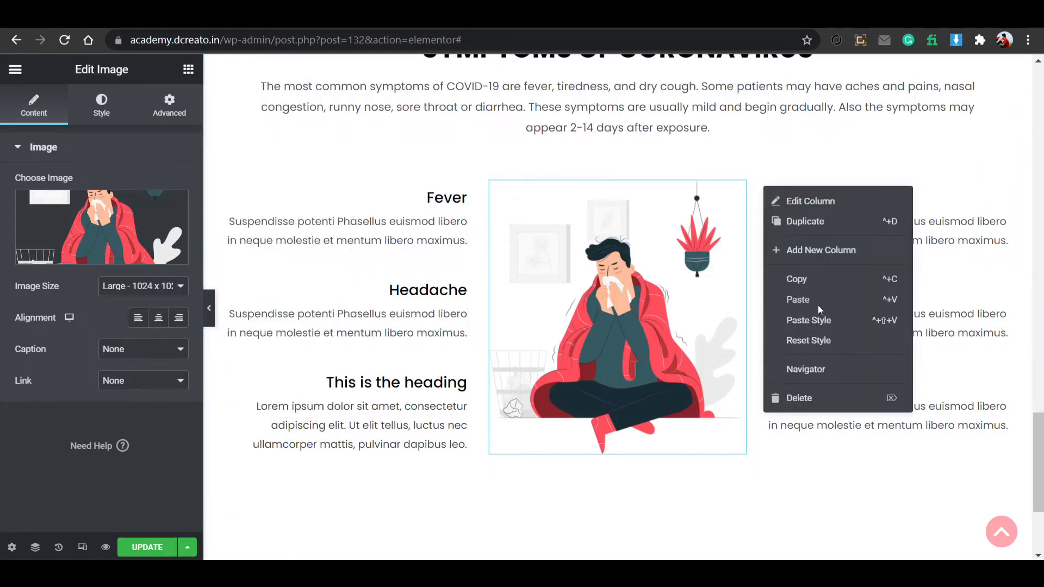
left_click(787, 166)
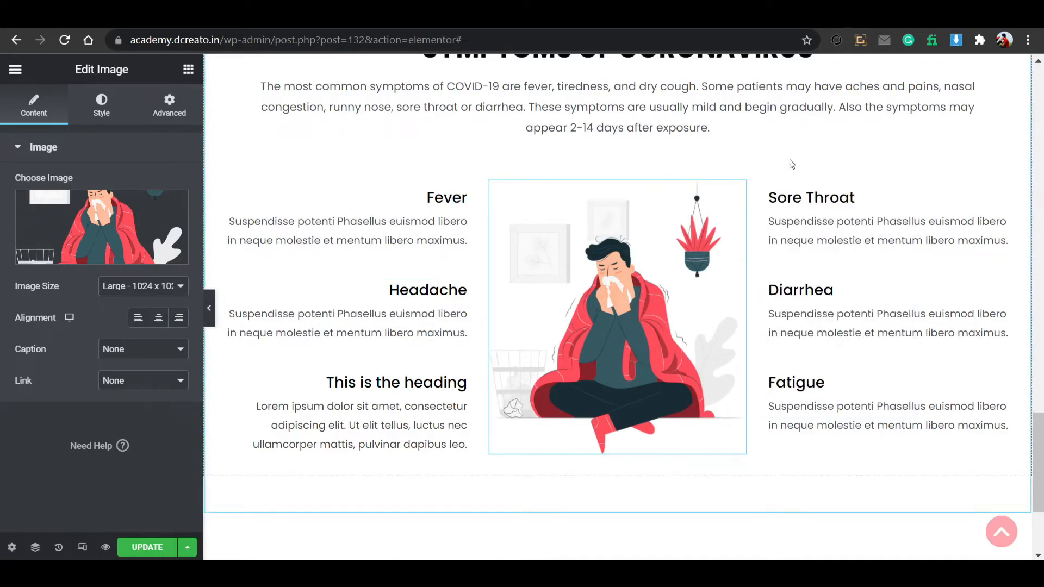
Save the page with the updated Symptoms of Coronavirus section.
scroll(596, 292, "up", 4)
scroll(578, 268, "down", 7)
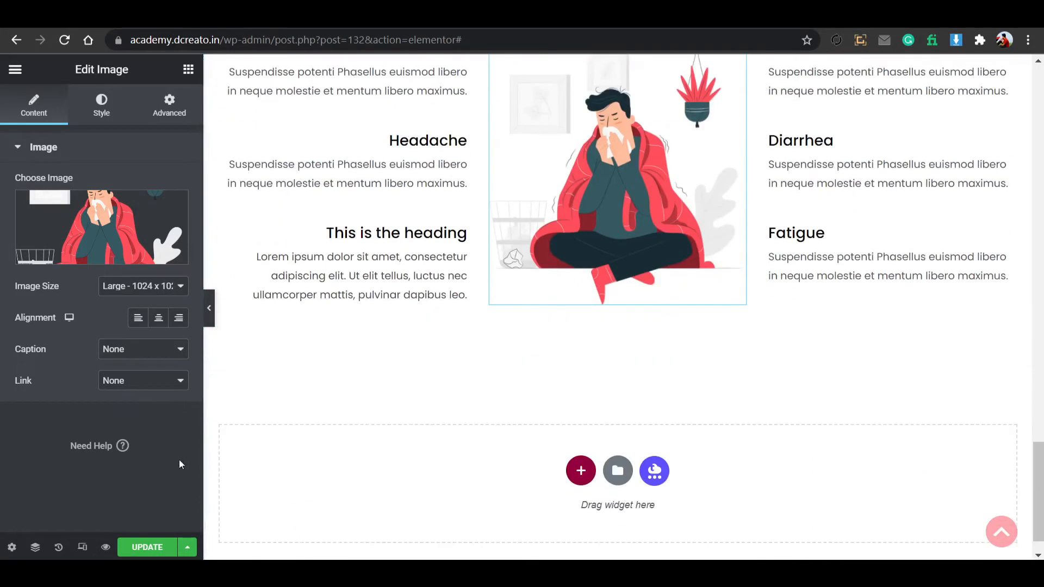
left_click(157, 543)
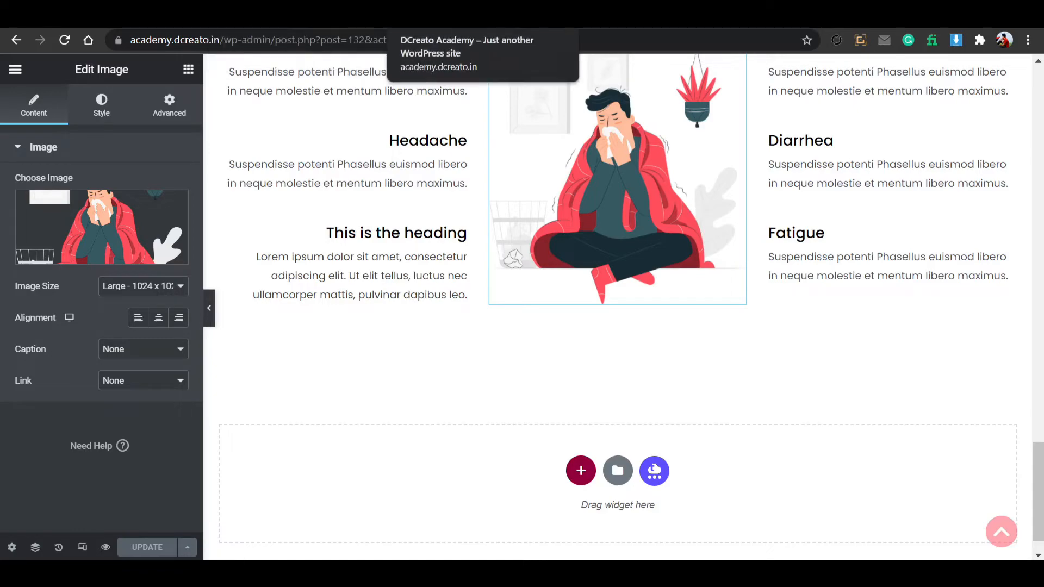
Look over the Prevention & Advice section on the published reference page and the How Contagion Coronavirus cards in the editor.
left_click(435, 18)
scroll(381, 261, "down", 8)
scroll(516, 332, "up", 2)
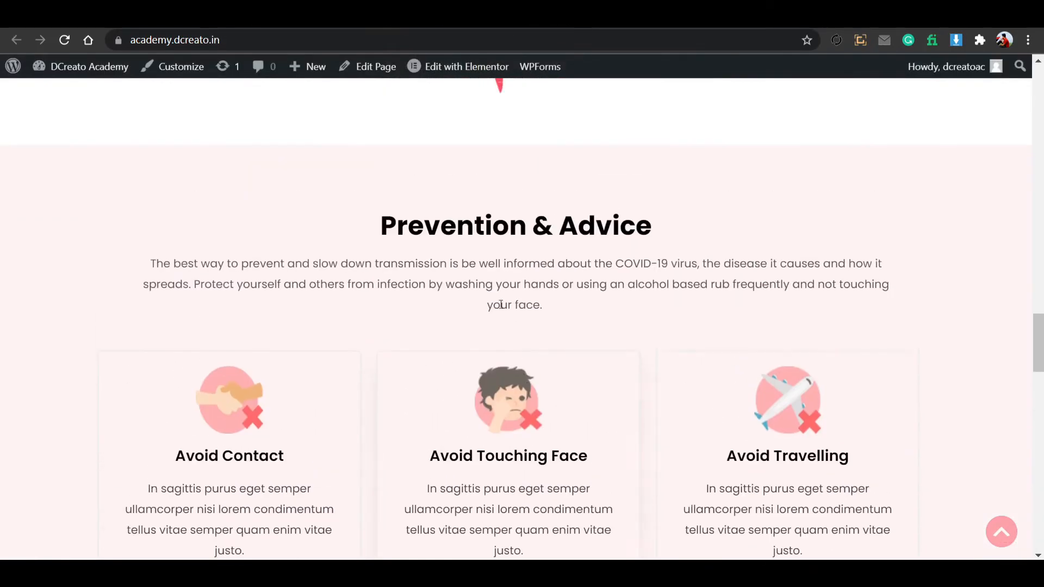
scroll(344, 344, "down", 2)
left_click(544, 17)
left_click(429, 17)
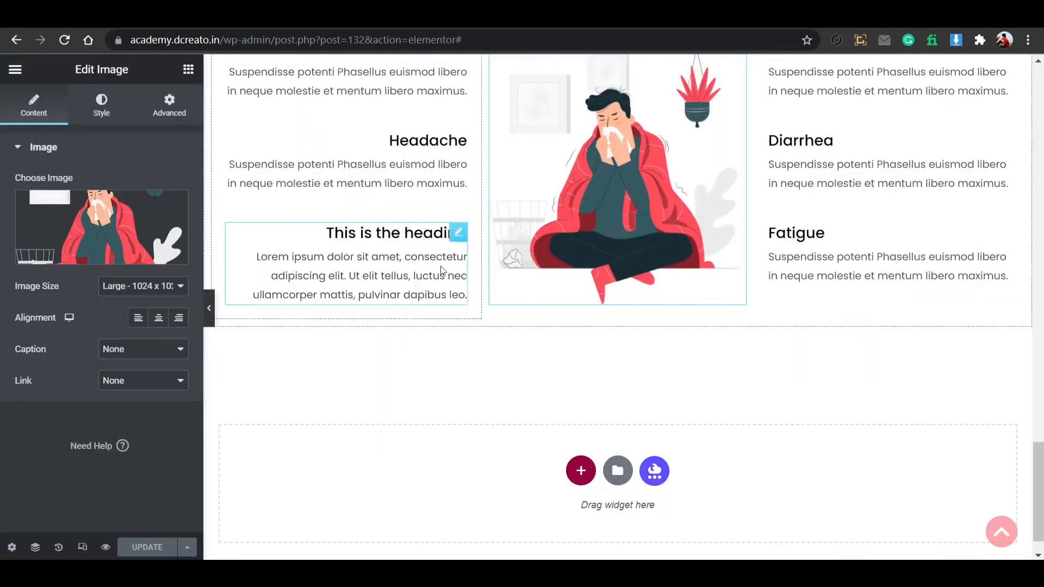
scroll(481, 288, "up", 15)
scroll(467, 234, "up", 7)
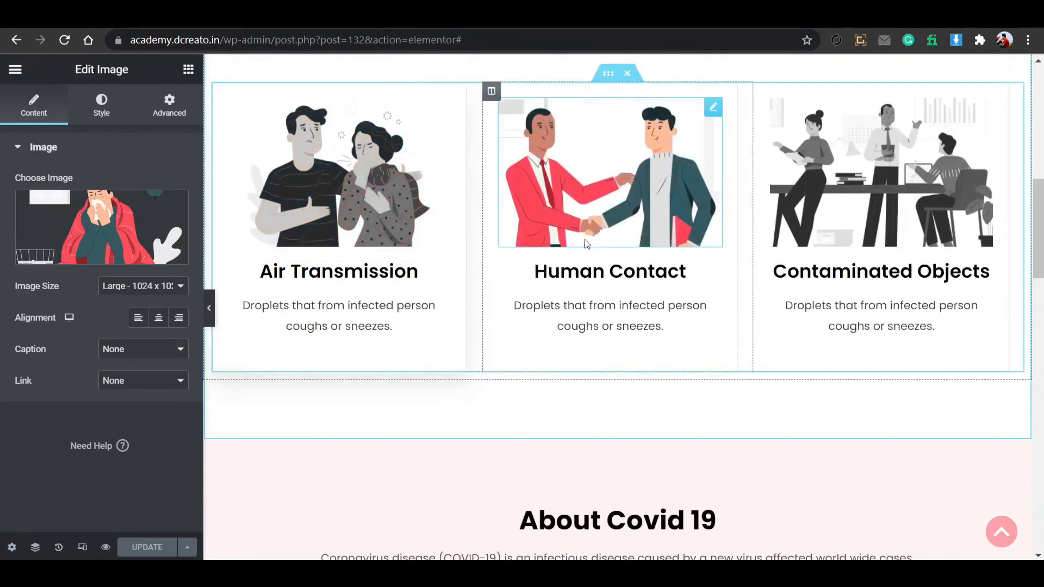
scroll(797, 238, "down", 3)
scroll(797, 238, "up", 5)
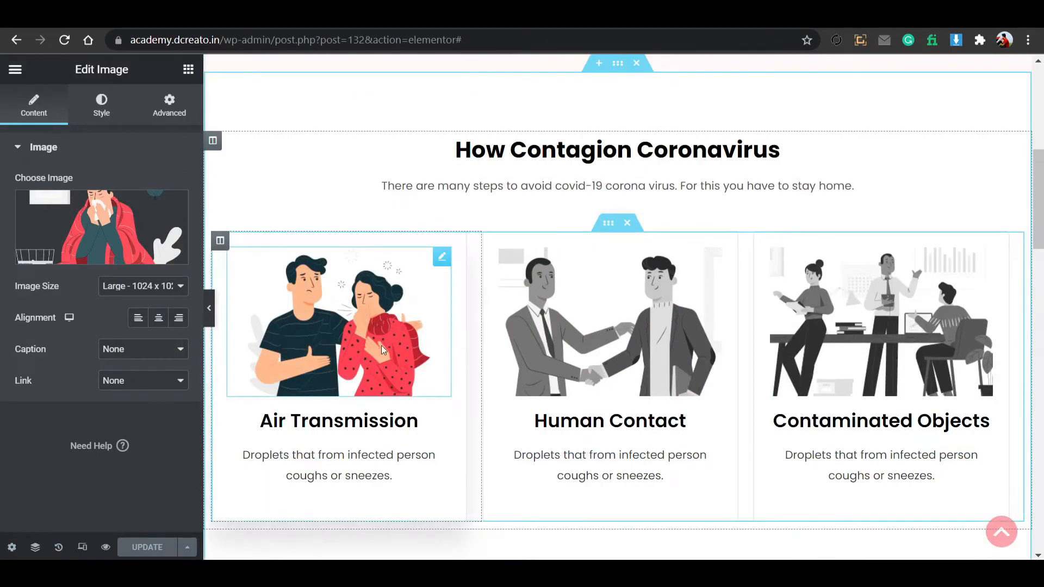
scroll(399, 340, "down", 20)
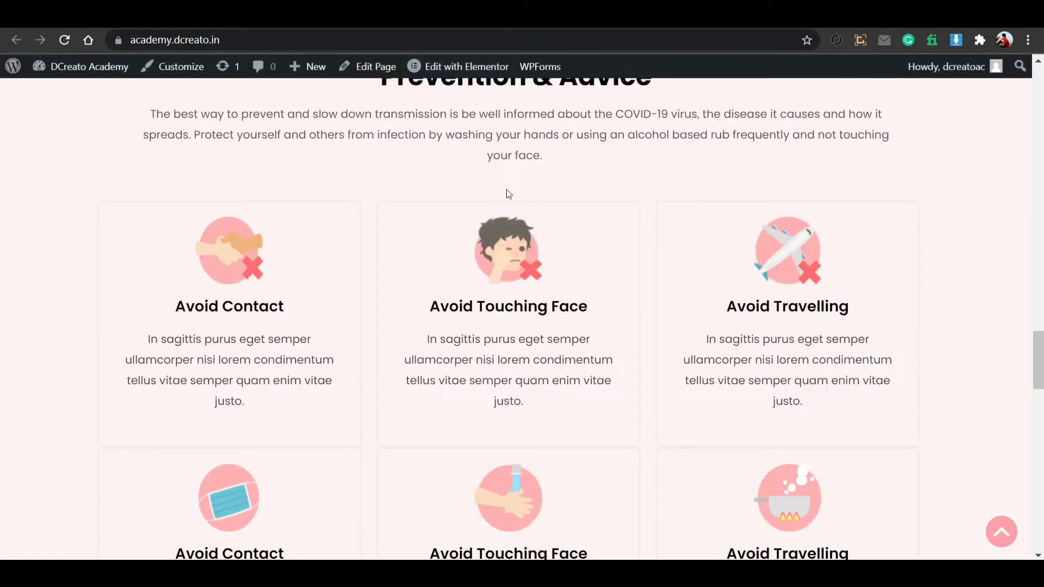
Examine the heading, intro text and two rows of advice cards in the reference page's Prevention & Advice section.
scroll(516, 297, "down", 3)
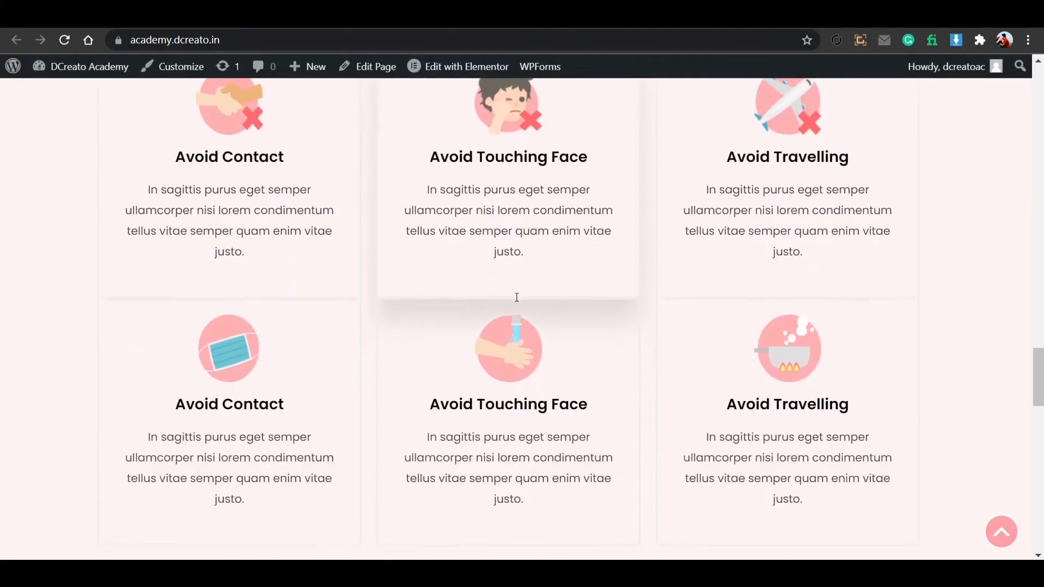
scroll(482, 302, "up", 6)
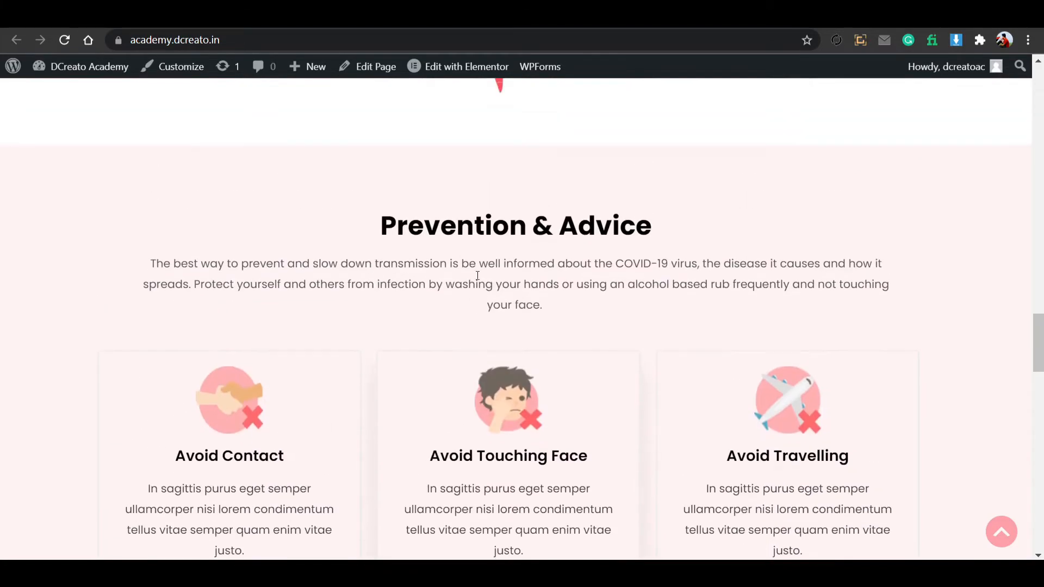
scroll(537, 255, "down", 6)
scroll(535, 259, "down", 5)
scroll(534, 255, "up", 9)
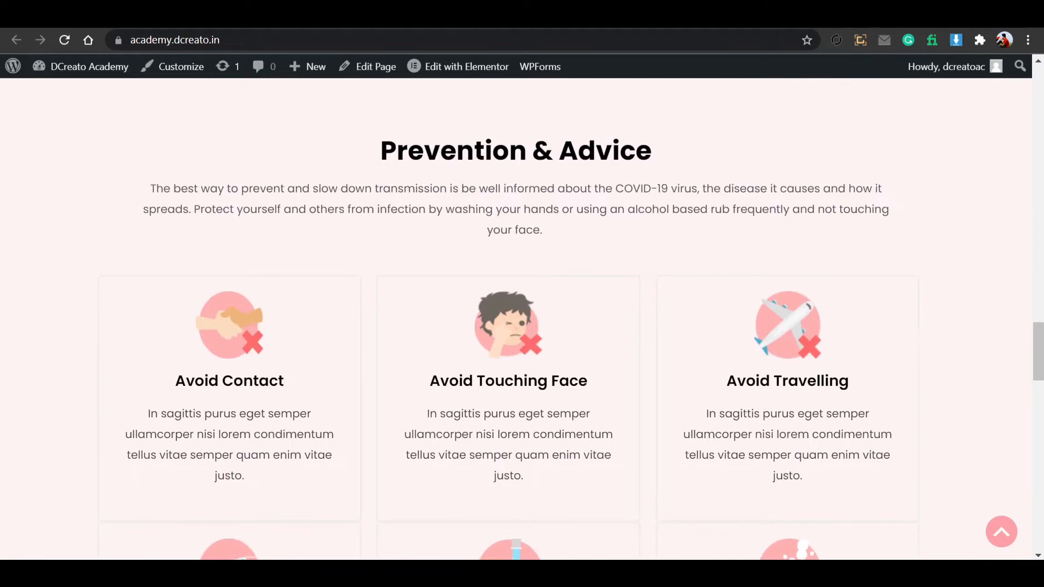
Return to the page editor and add a new single-column section below the symptoms section.
left_click(443, 17)
left_click(342, 17)
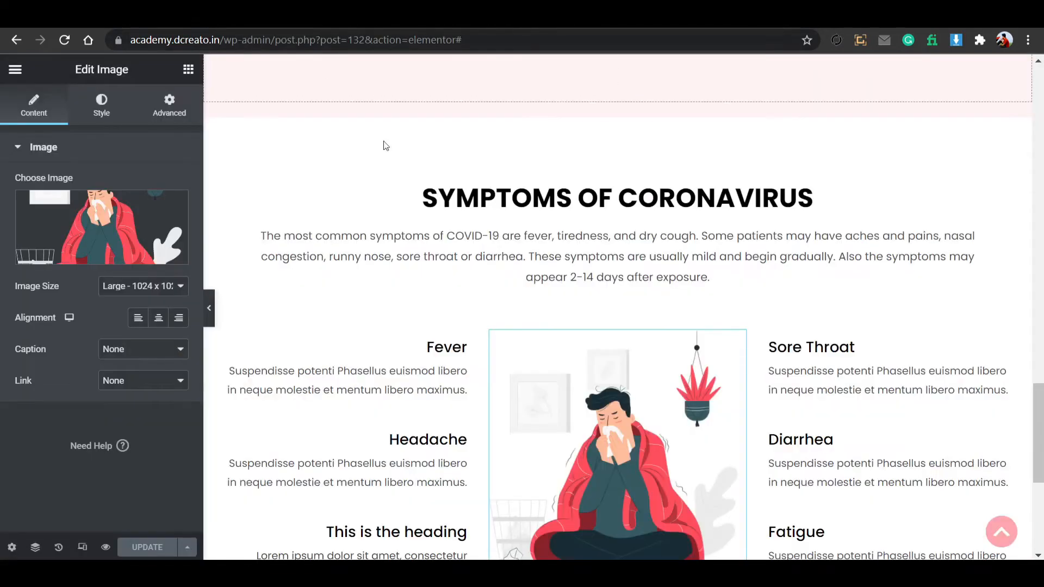
scroll(513, 288, "down", 5)
left_click(580, 428)
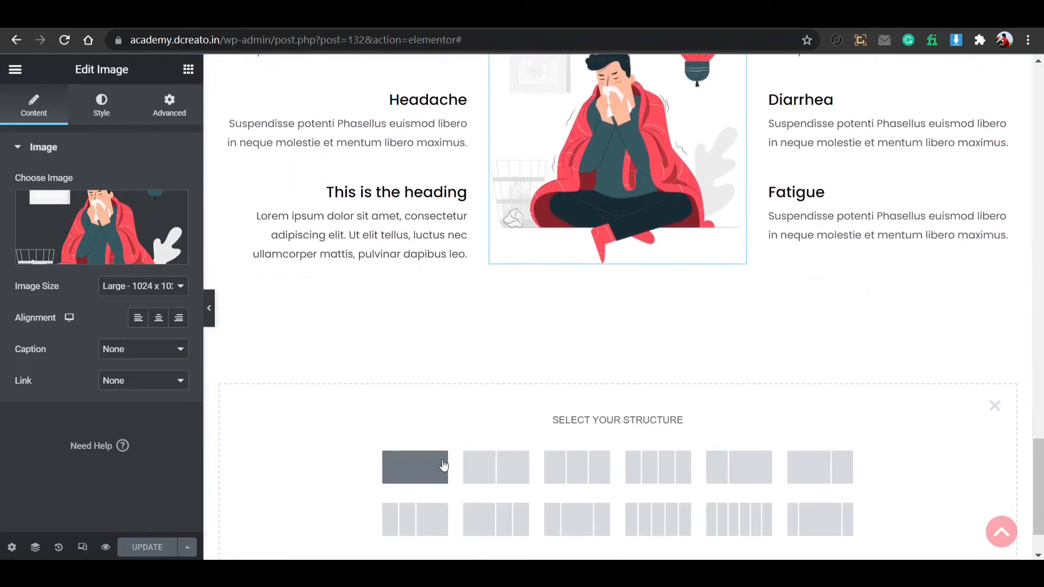
left_click(428, 468)
Copy the whole Prevention & Advice section from the reference page's Elementor editor.
left_click(228, 17)
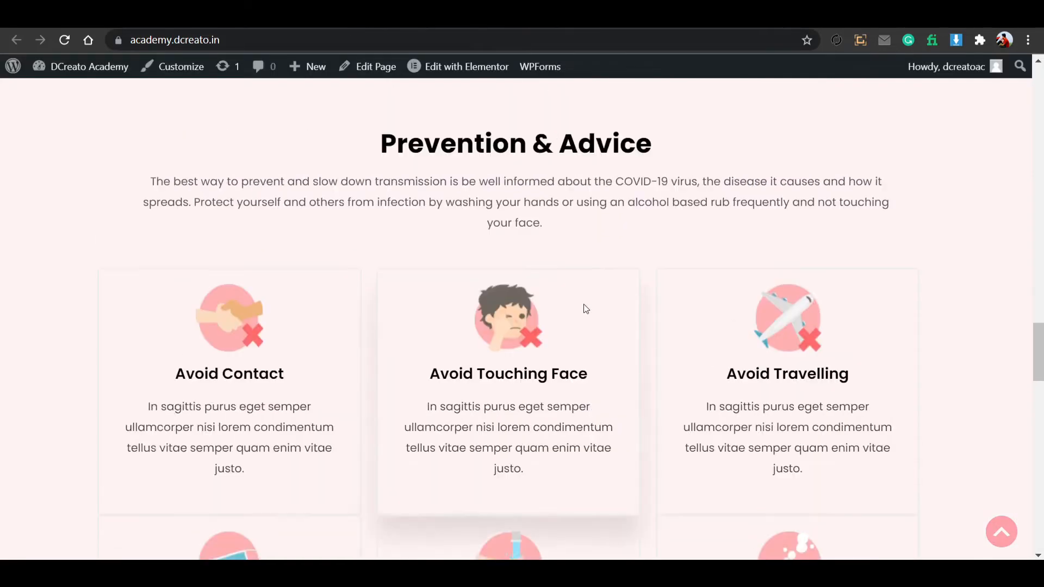
scroll(585, 308, "up", 4)
left_click(119, 17)
scroll(565, 243, "down", 3)
scroll(579, 233, "down", 10)
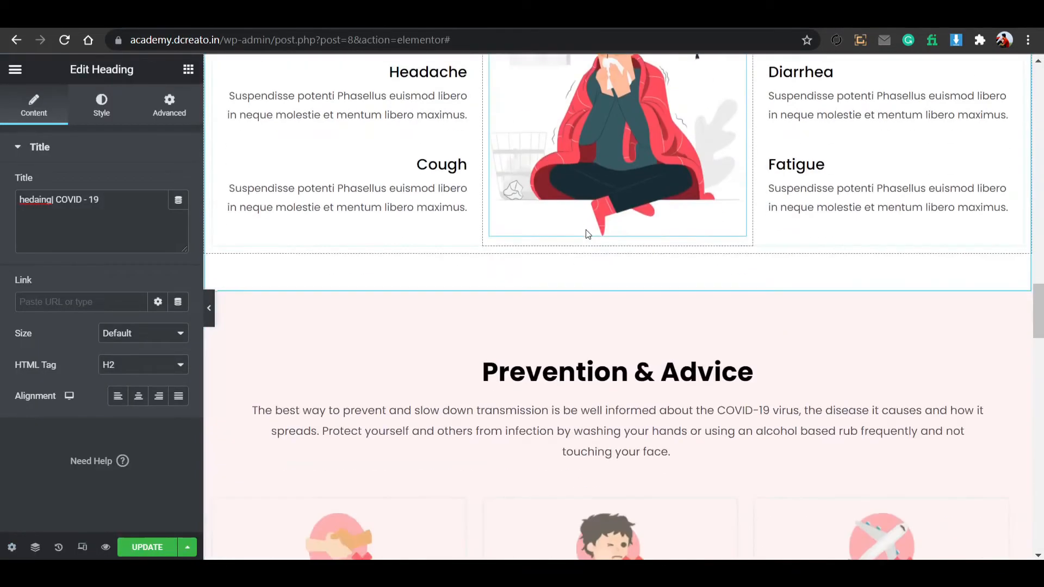
scroll(598, 190, "up", 3)
scroll(619, 155, "down", 2)
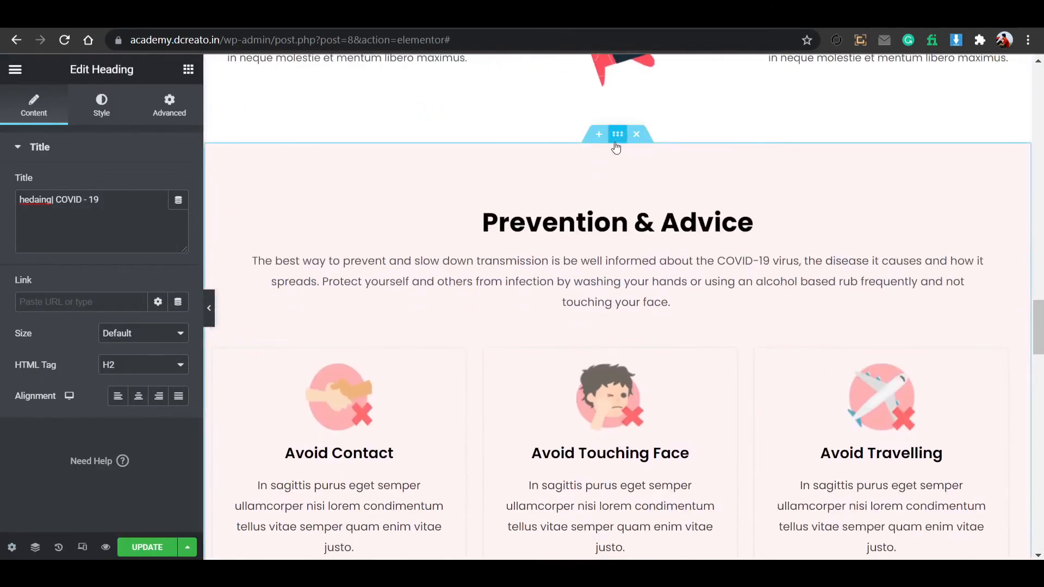
right_click(618, 134)
left_click(644, 205)
Return to the COVID-19 page editor and paste the copied section at the new empty section below the symptoms section.
left_click(228, 17)
scroll(519, 265, "down", 5)
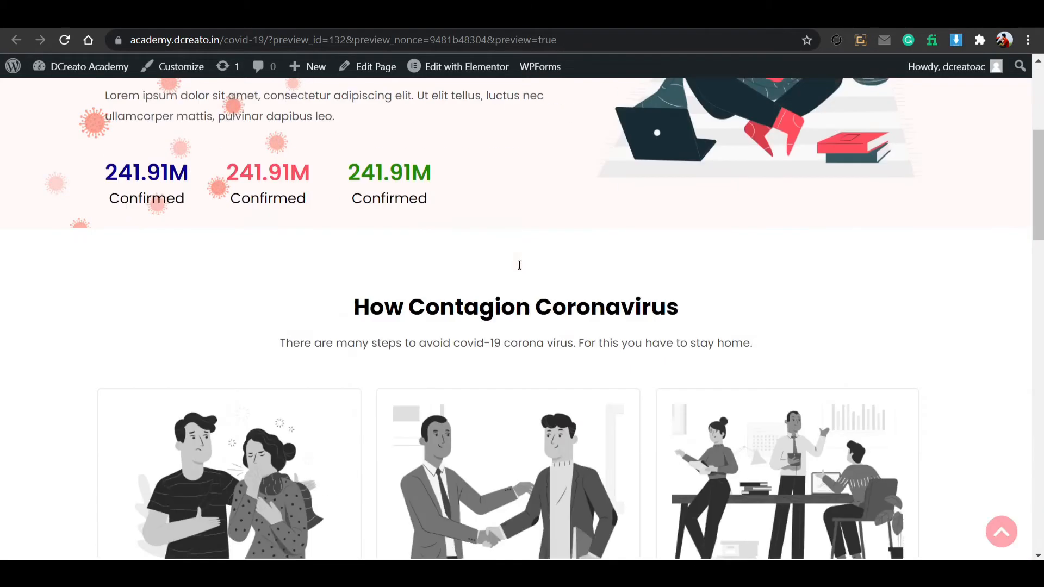
scroll(520, 265, "down", 10)
left_click(353, 17)
scroll(650, 266, "down", 1)
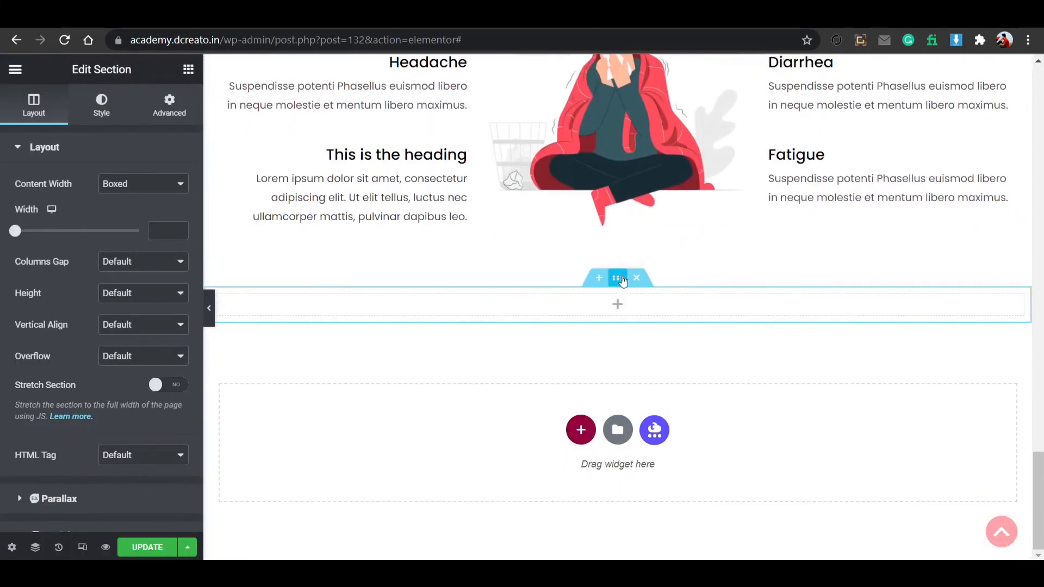
right_click(622, 280)
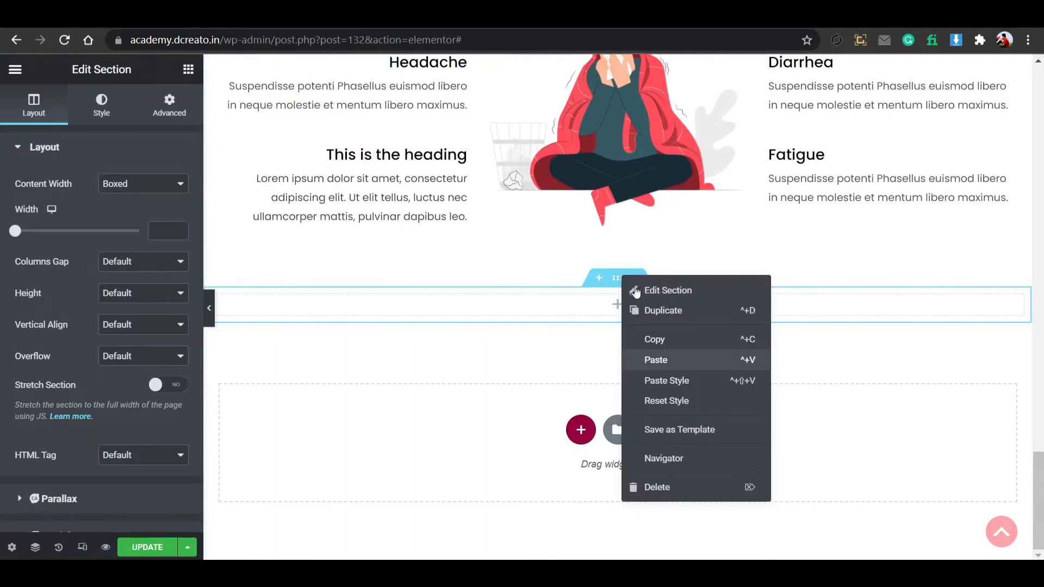
left_click(656, 359)
Inspect the pasted advice cards, including the Avoid Contact heading and image, and compare them with the How Contagion Coronavirus cards.
scroll(624, 315, "down", 8)
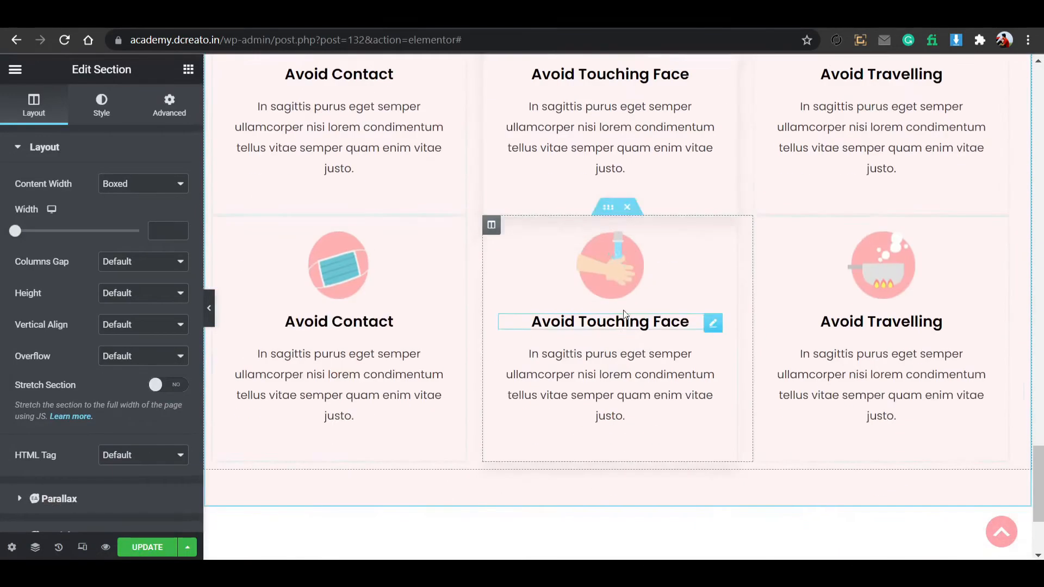
scroll(624, 313, "up", 4)
left_click(413, 300)
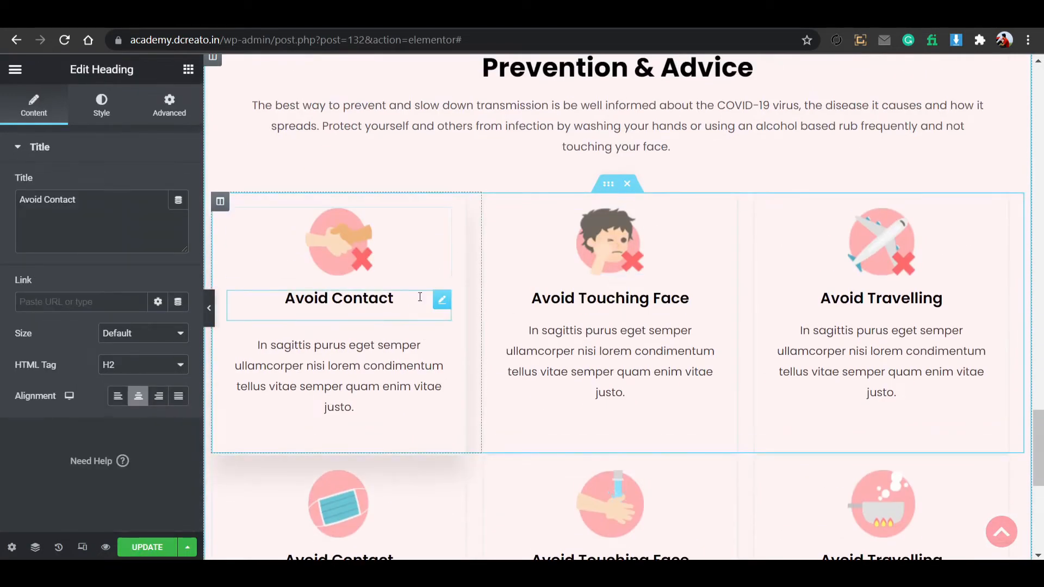
key("BackSpace")
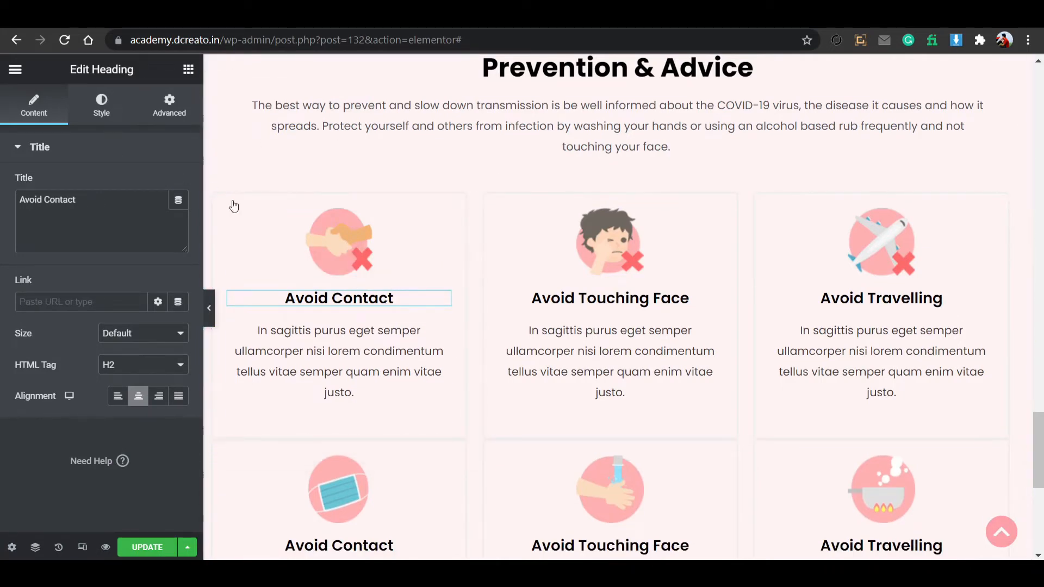
left_click(365, 264)
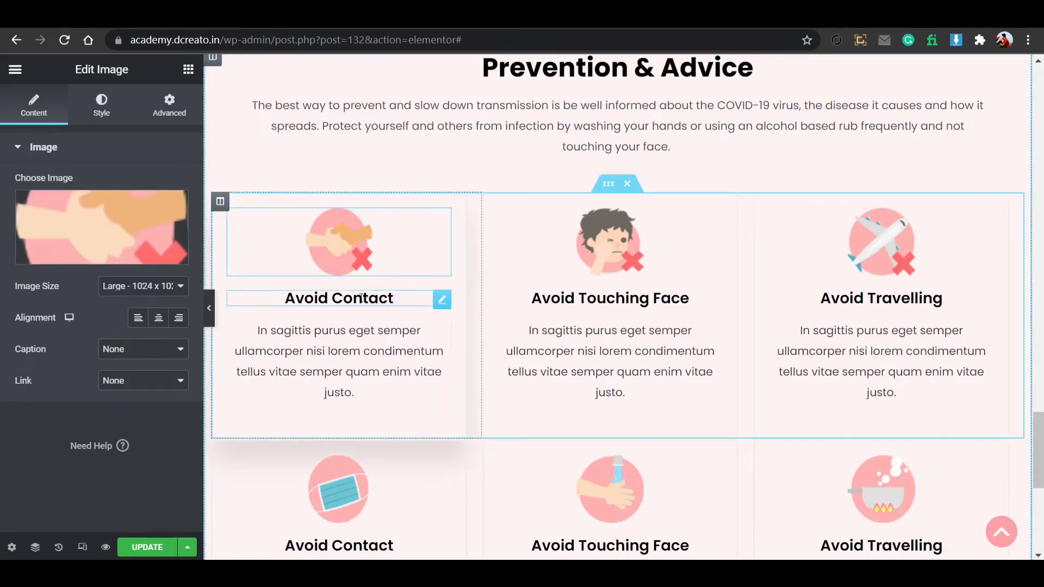
scroll(400, 370, "up", 20)
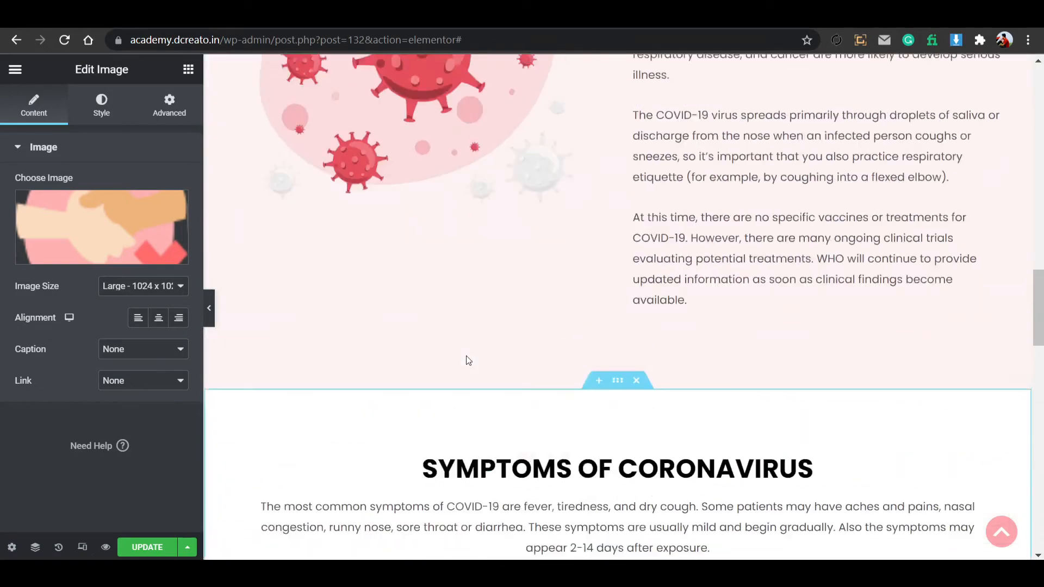
scroll(471, 268, "up", 2)
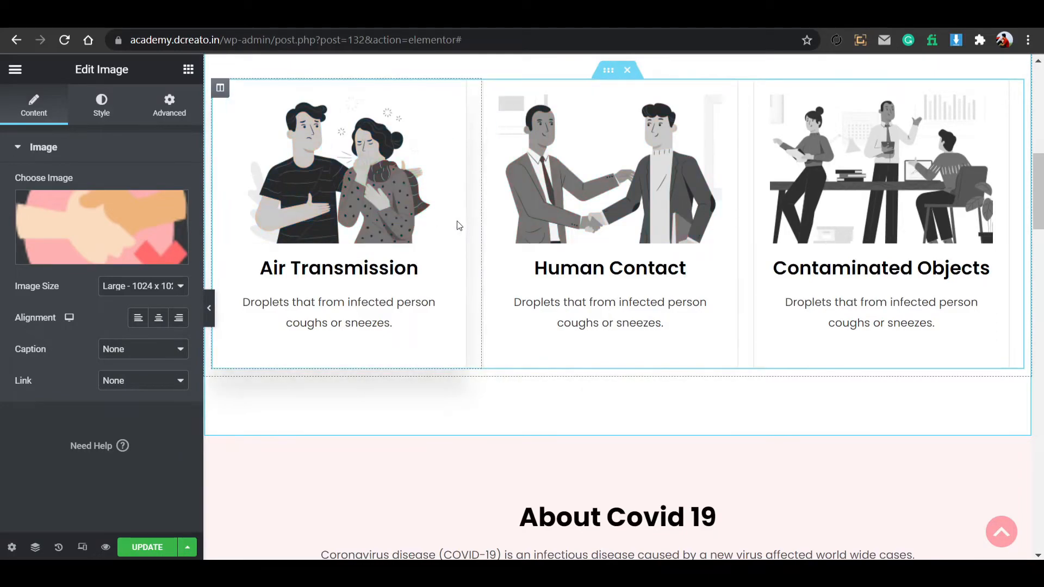
scroll(427, 264, "down", 20)
scroll(400, 269, "down", 10)
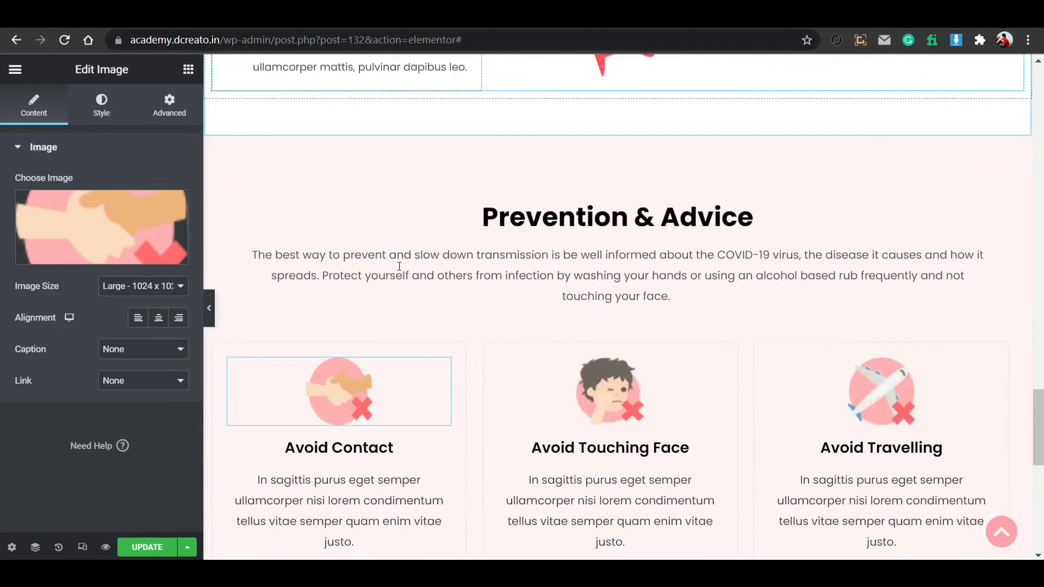
scroll(694, 270, "up", 3)
scroll(694, 270, "down", 3)
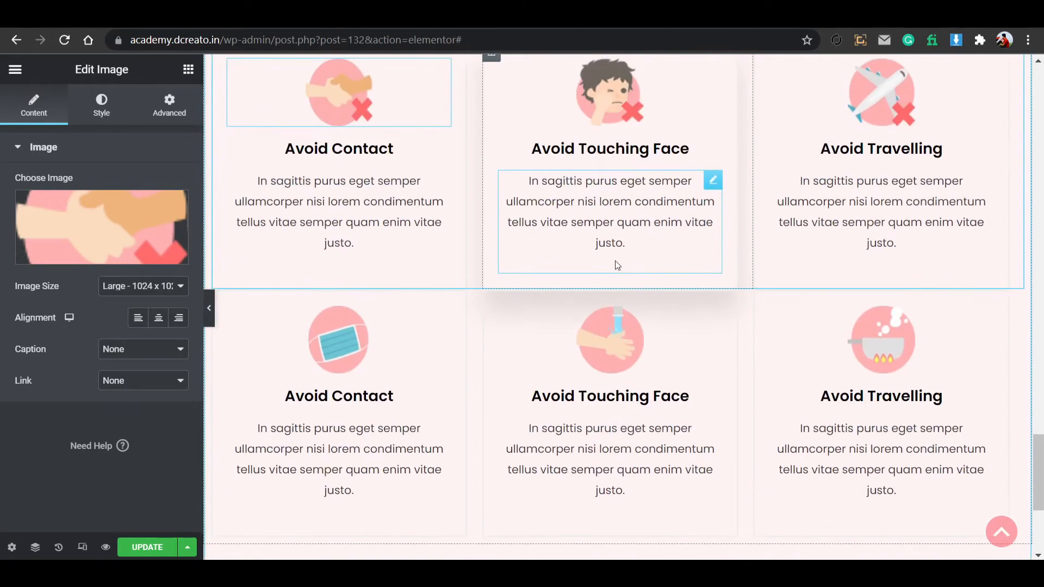
Set the top padding of the second row of advice cards to 30 px and save the page.
left_click(608, 282)
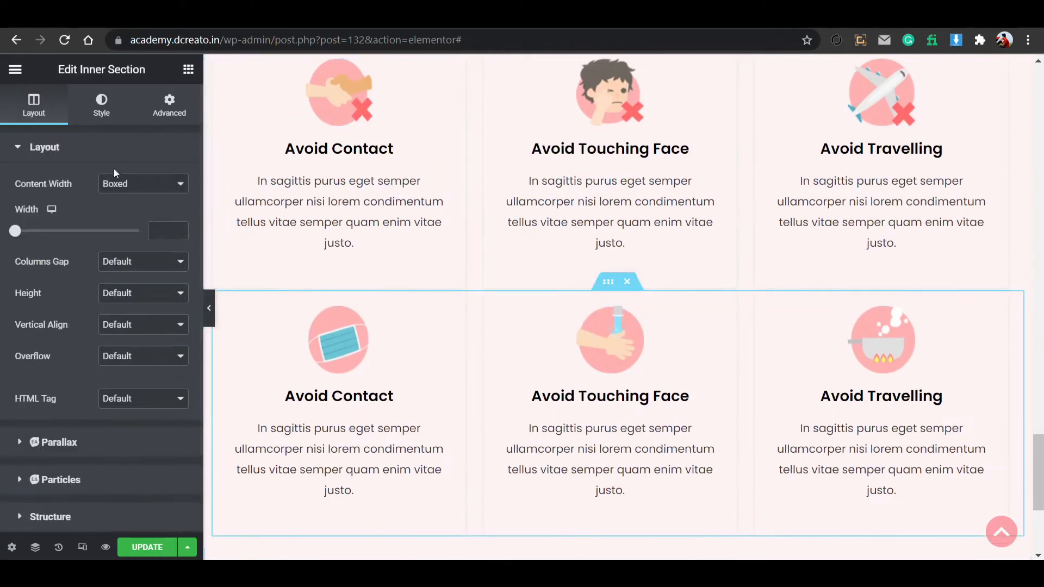
left_click(169, 104)
left_click(77, 256)
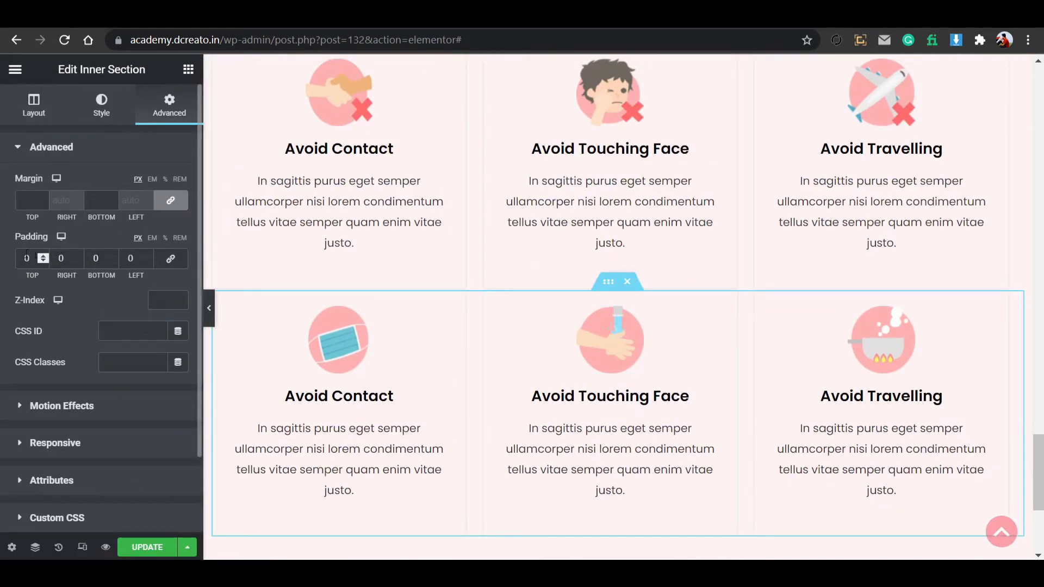
type("3")
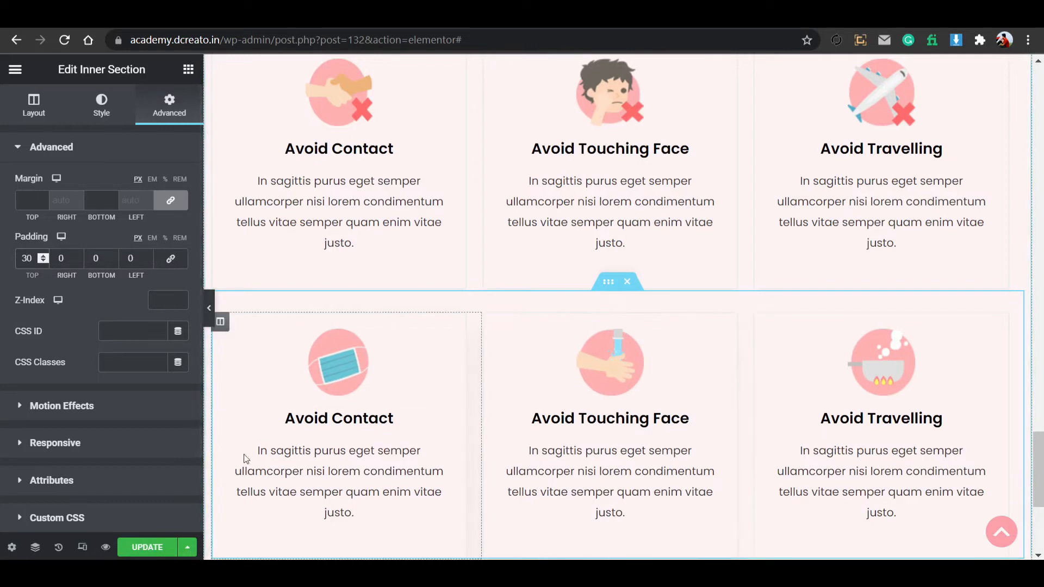
left_click(147, 547)
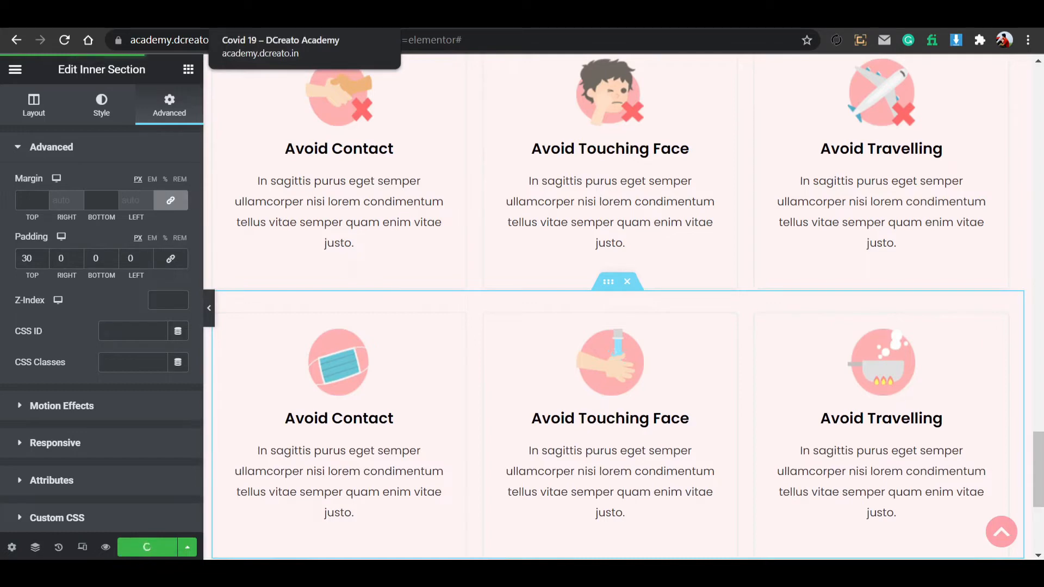
Check the page preview and examine the Our Expert Doctors section and its testimonial slider on the reference page.
left_click(260, 17)
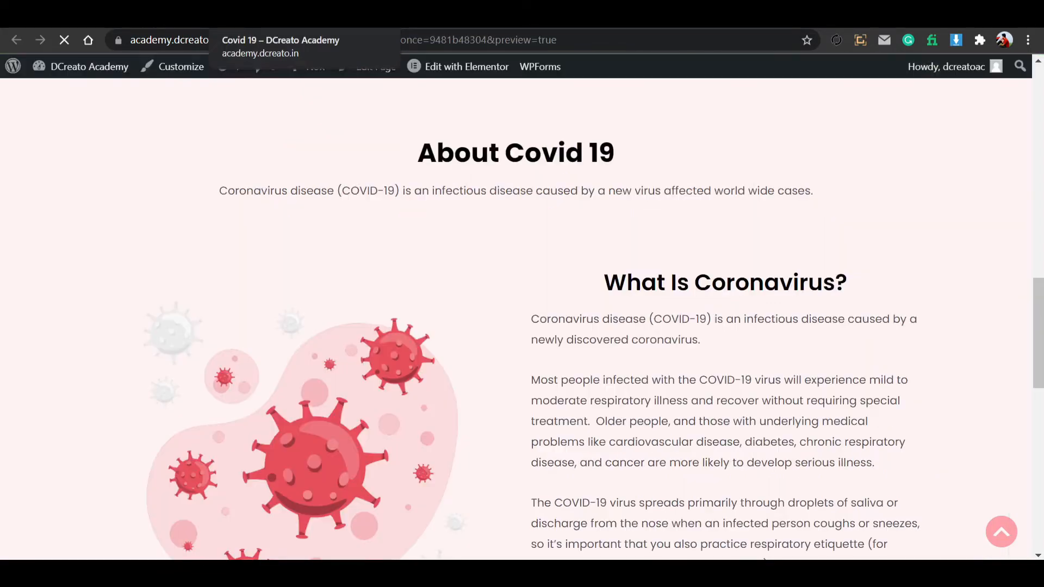
scroll(422, 266, "down", 14)
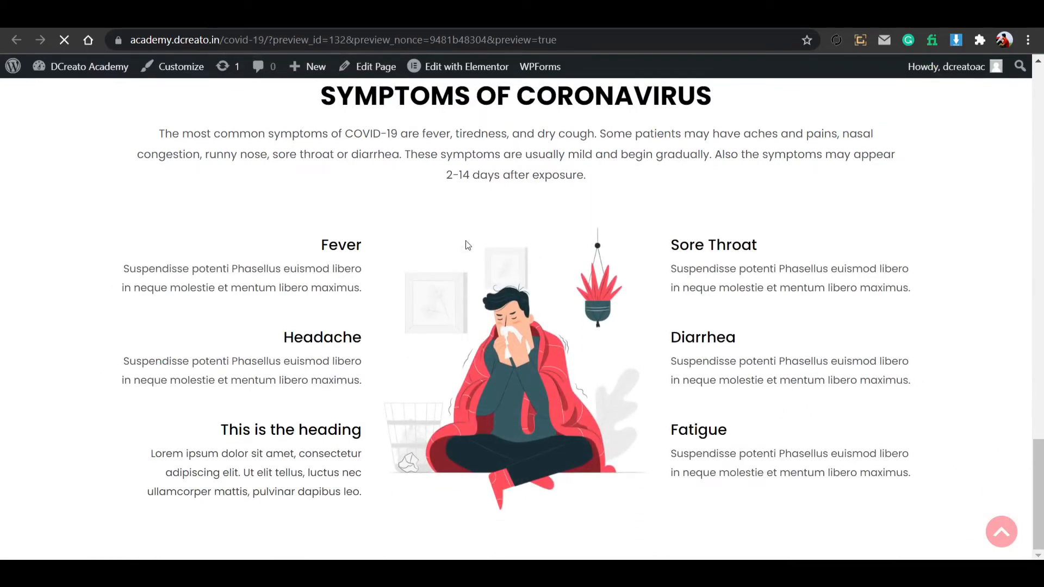
scroll(377, 266, "down", 12)
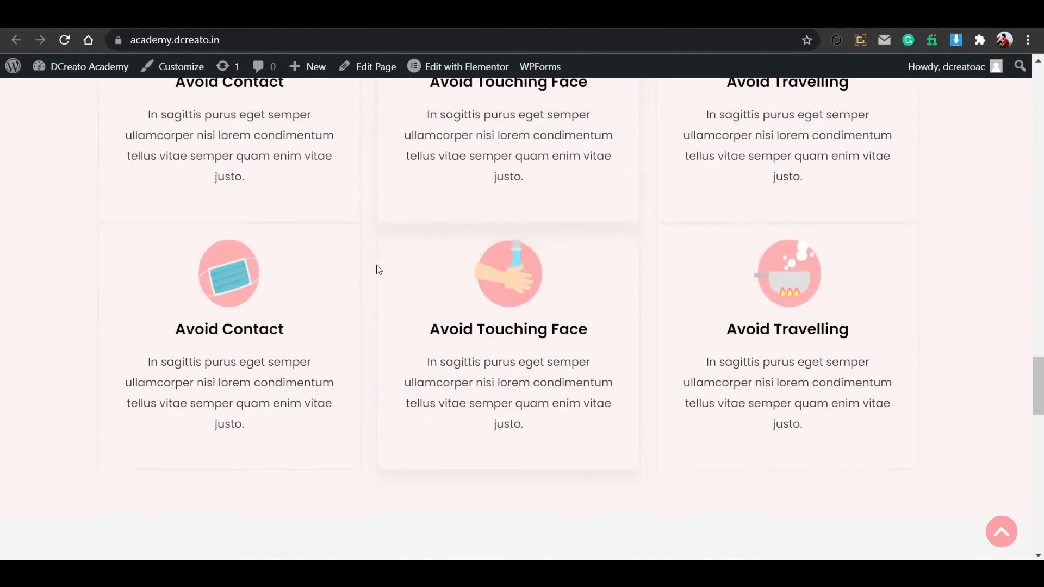
scroll(366, 215, "down", 5)
scroll(379, 260, "up", 4)
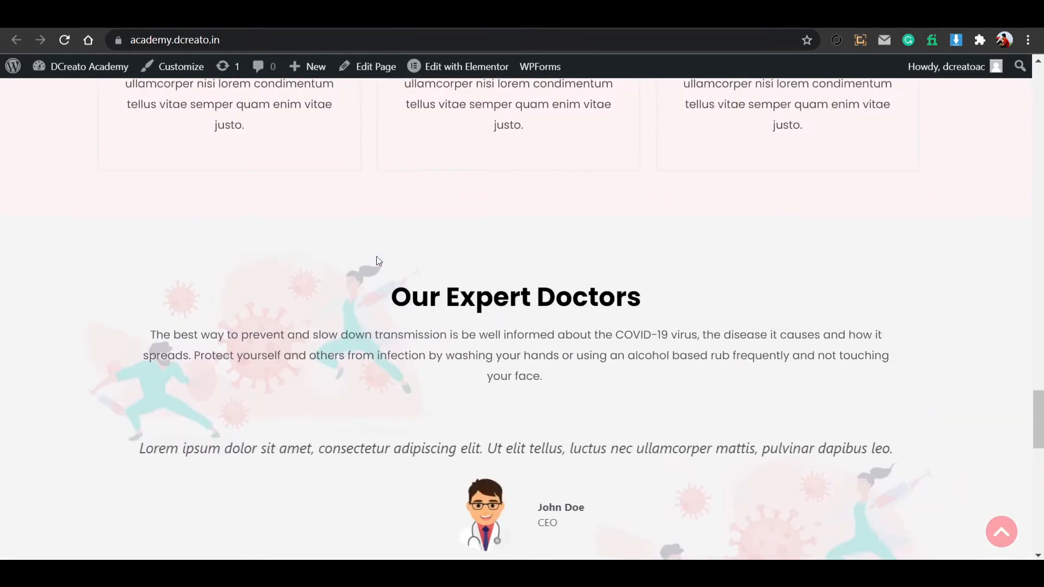
scroll(454, 428, "down", 3)
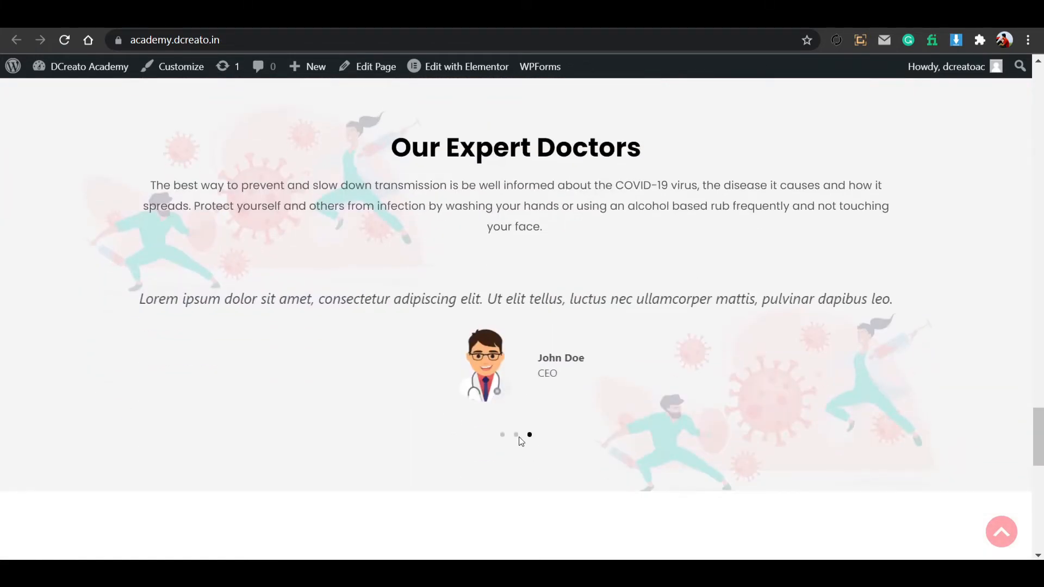
left_click(502, 436)
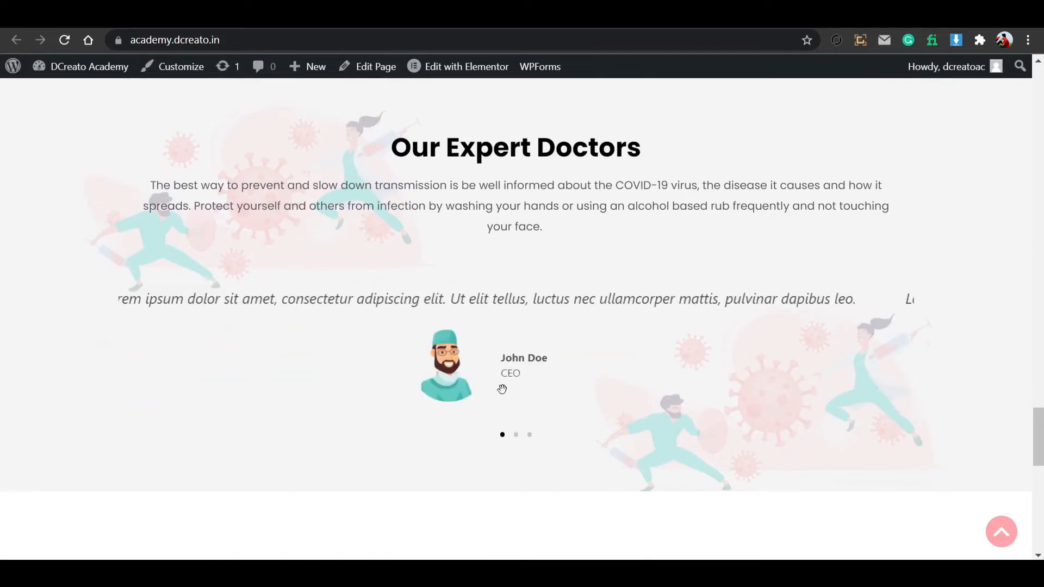
scroll(406, 293, "up", 1)
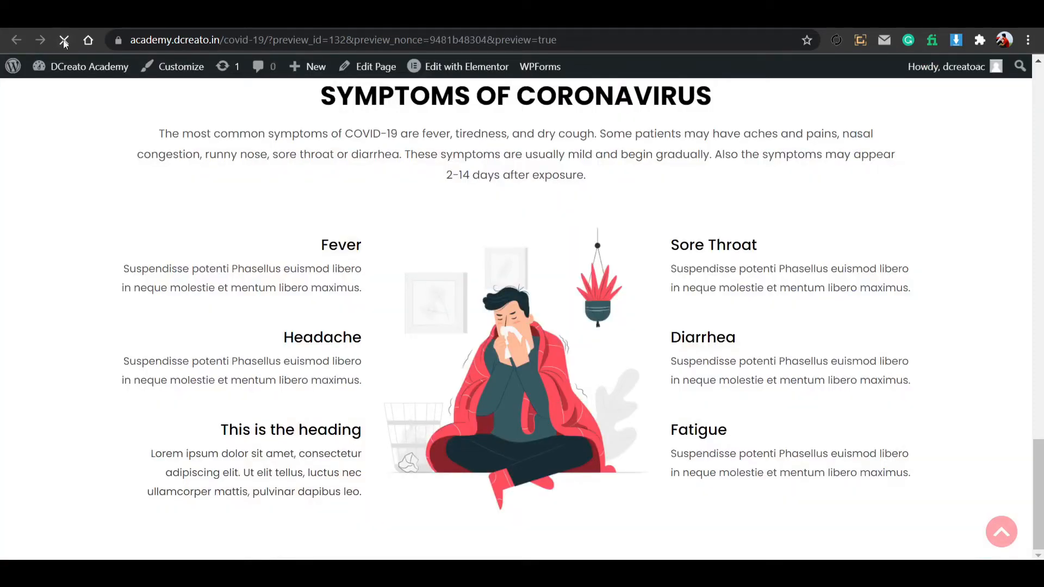
Reload the page preview, open a fresh preview of the changes, and recheck the reference page's Our Expert Doctors section.
left_click(64, 40)
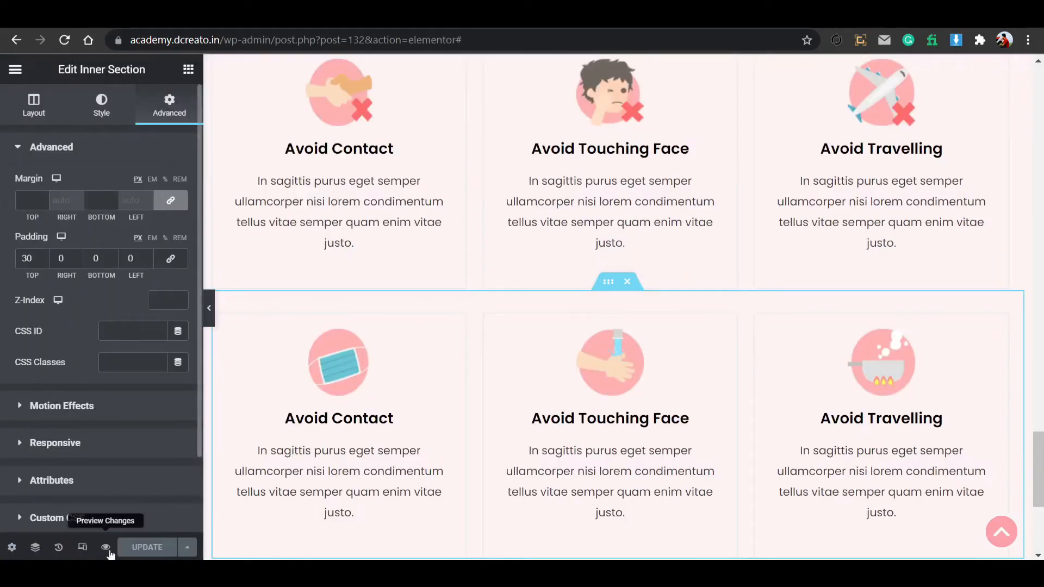
left_click(105, 541)
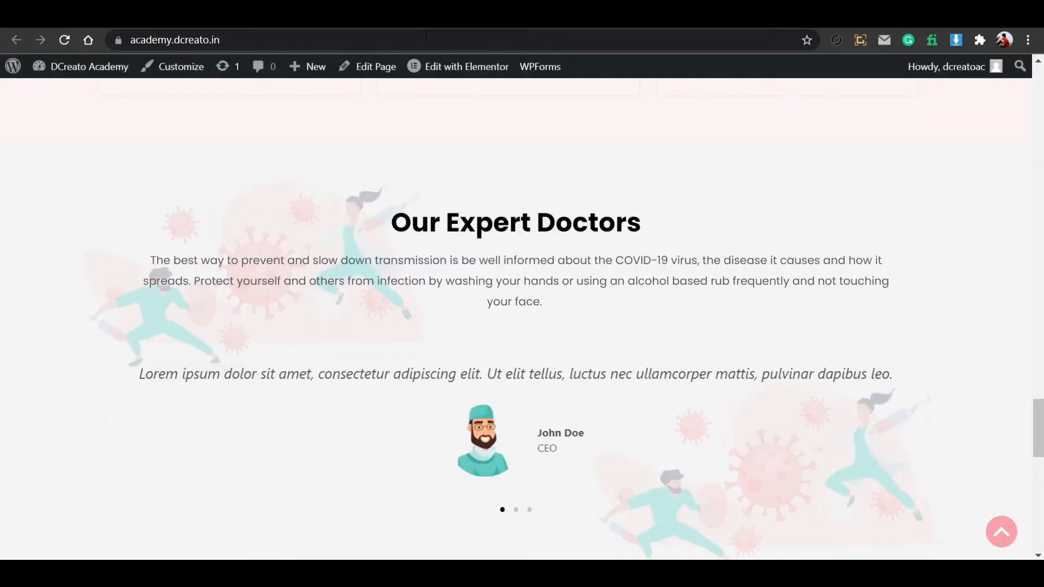
scroll(468, 278, "down", 2)
scroll(468, 279, "up", 3)
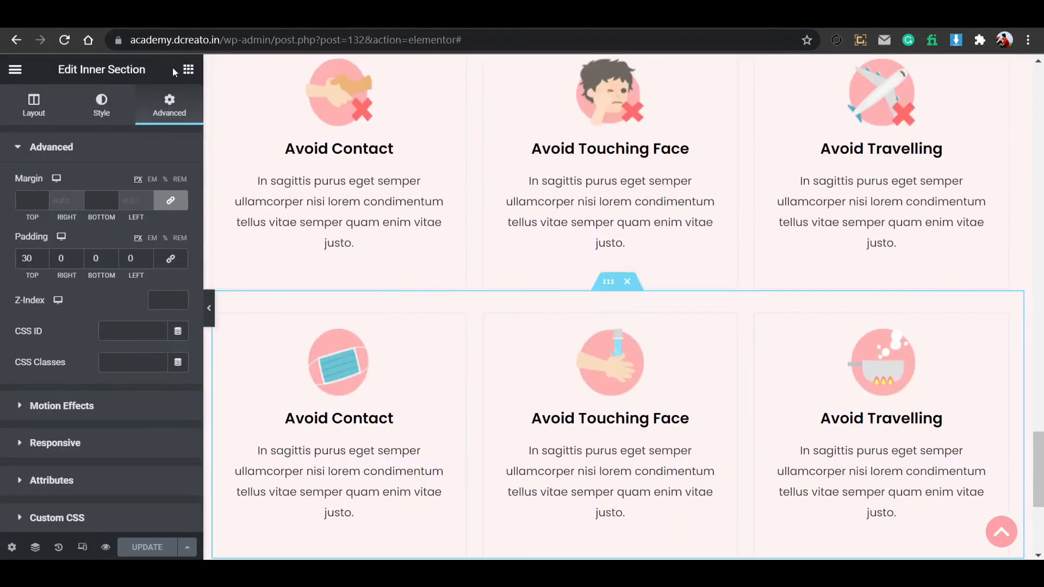
Add a single-column section below Prevention & Advice and place a Testimonial Carousel widget in it.
scroll(615, 429, "down", 5)
left_click(579, 432)
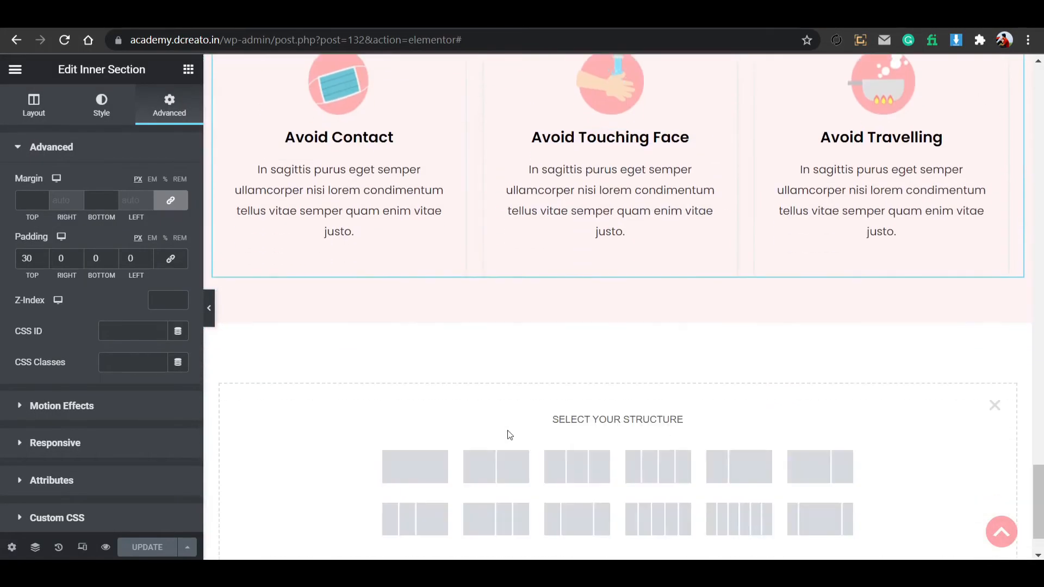
left_click(436, 474)
left_click(618, 342)
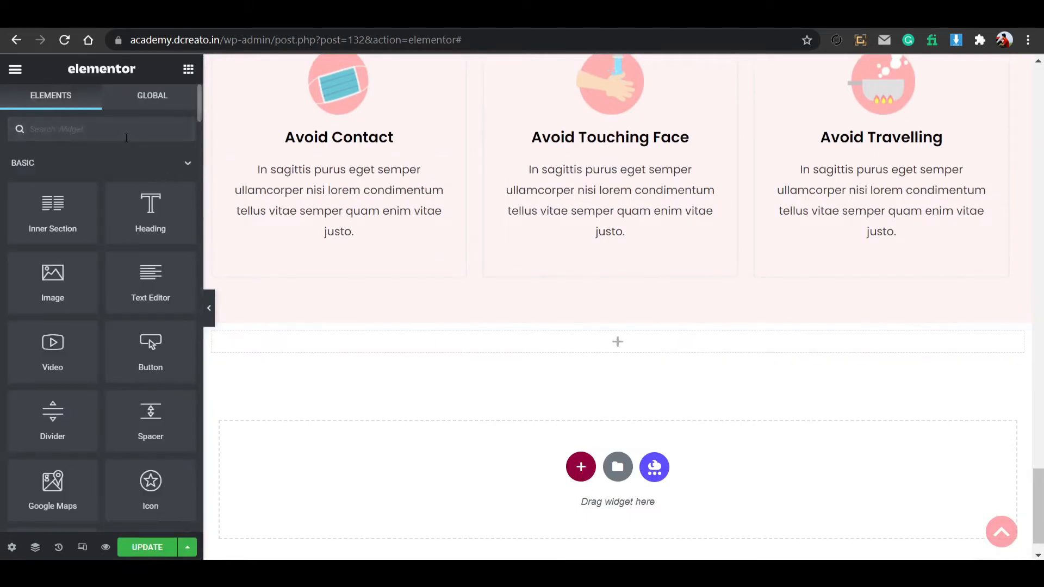
type("test")
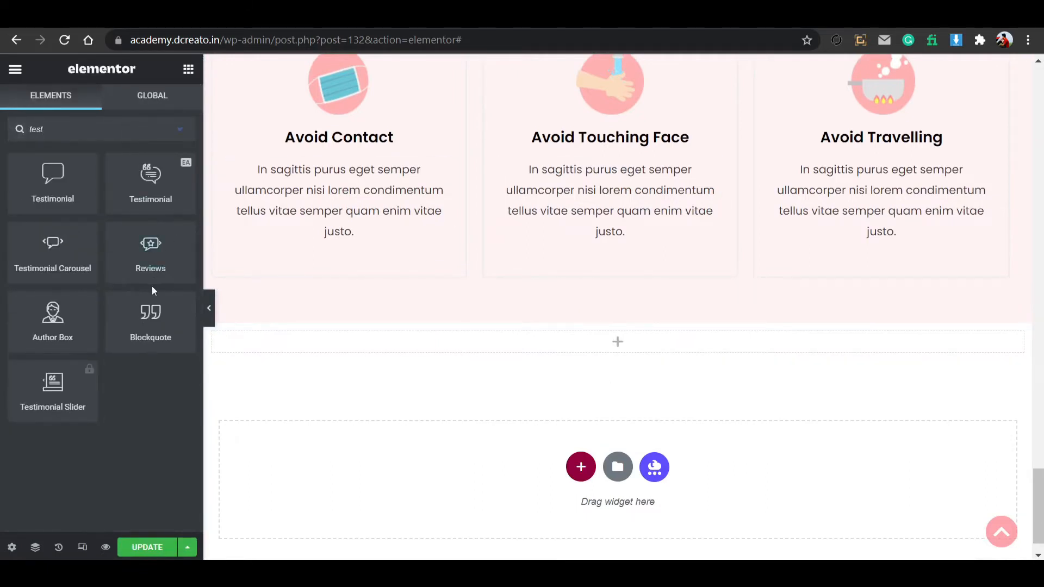
left_click_drag(70, 265, 610, 351)
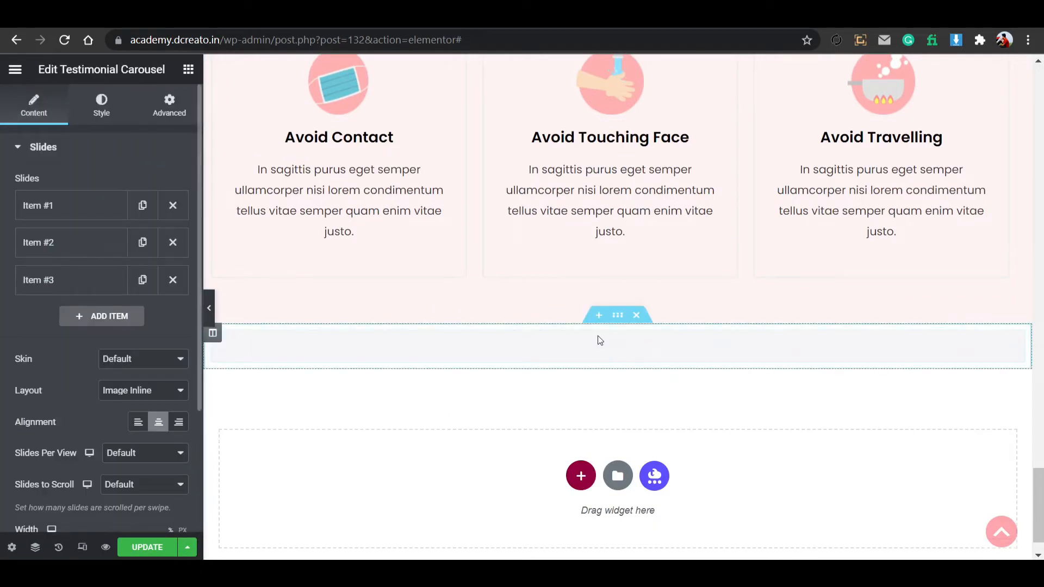
left_click(86, 215)
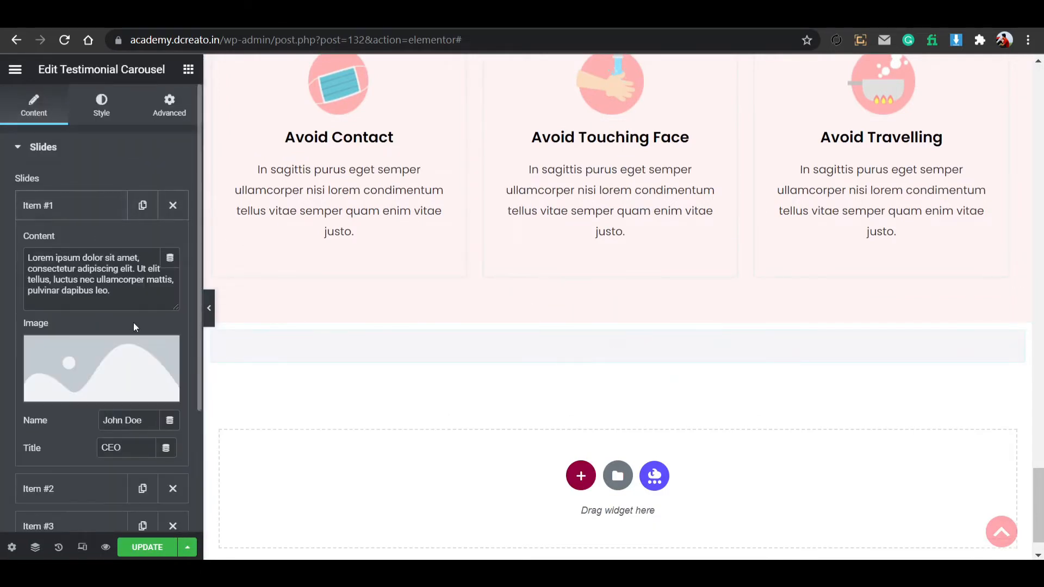
left_click(106, 383)
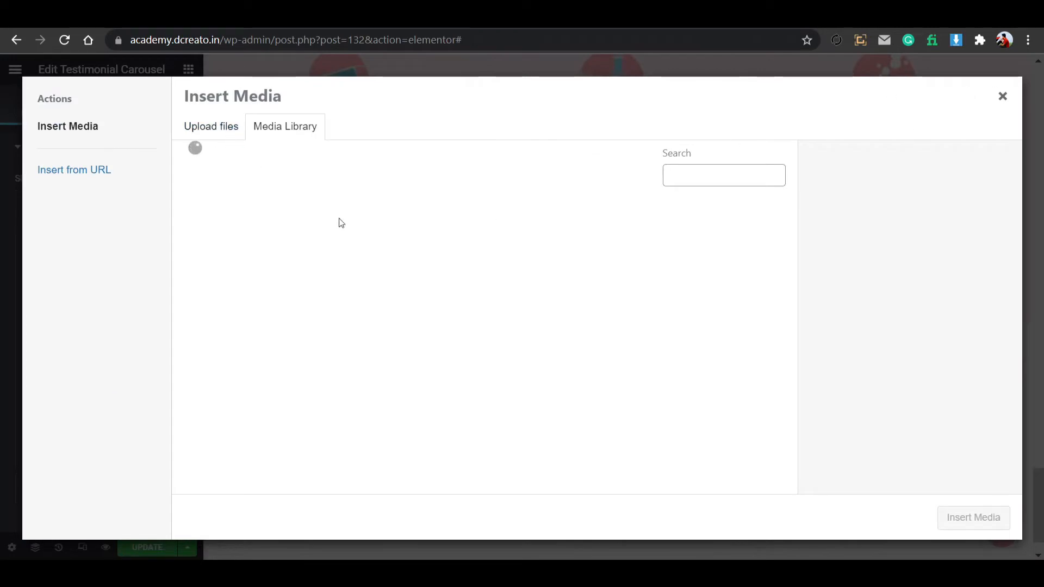
left_click(1003, 97)
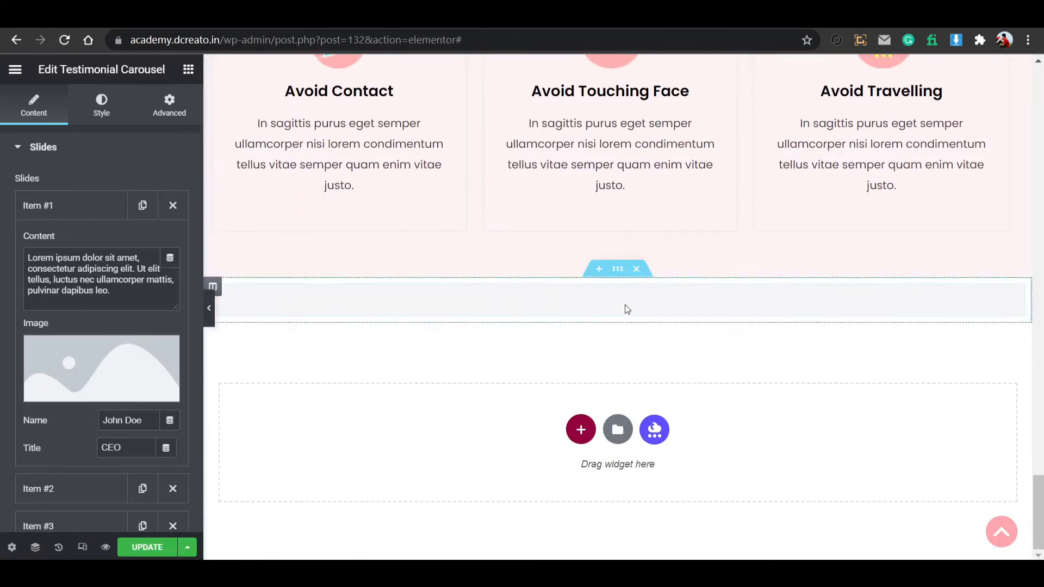
Delete the Testimonial Carousel widget from the single-column section below the advice cards.
right_click(625, 309)
left_click(661, 515)
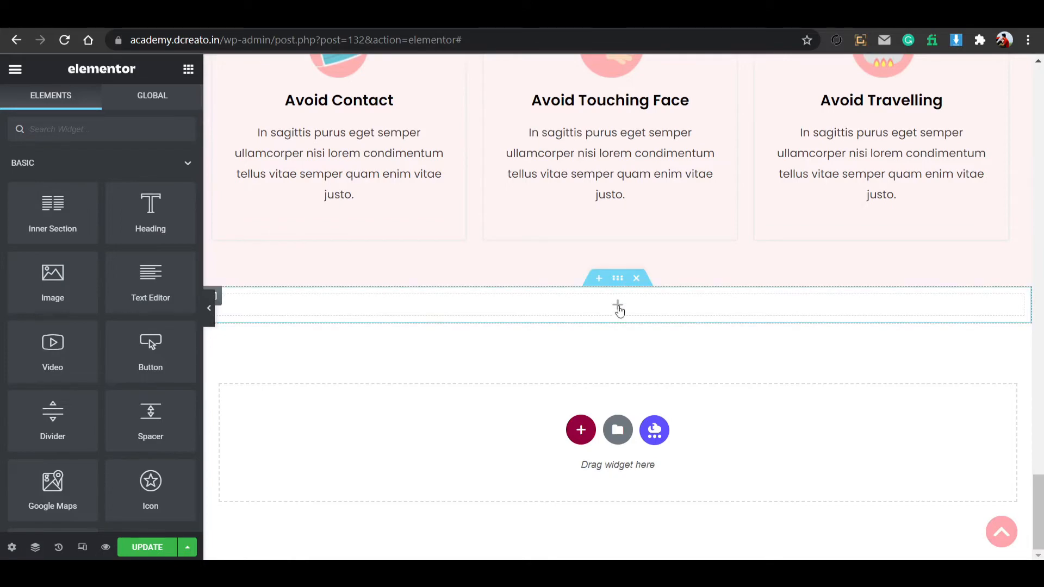
Try to reload the COVID-19 page preview and check the computer's Wi-Fi connection.
key("ctrl+Tab")
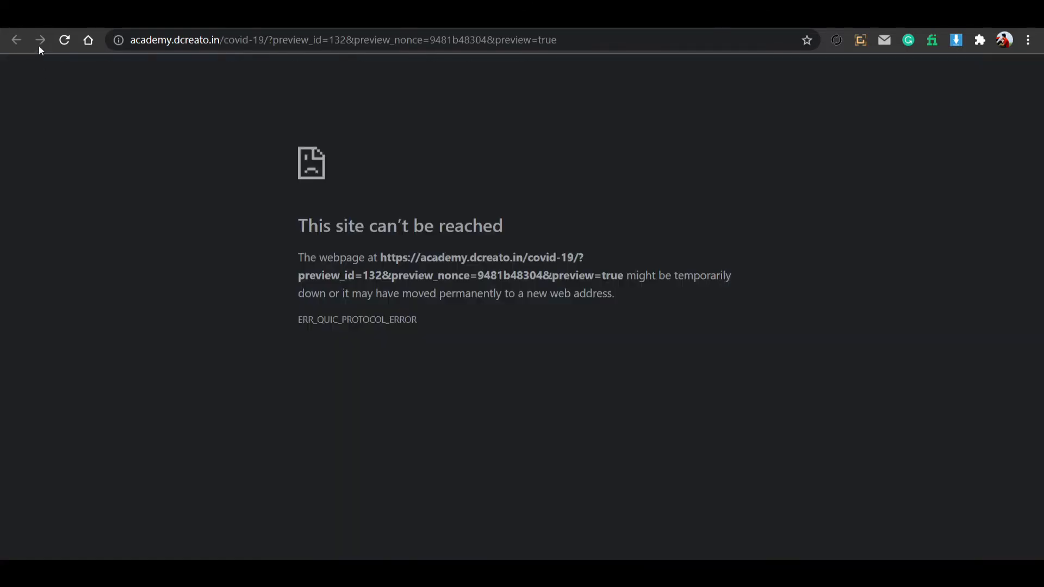
left_click(64, 40)
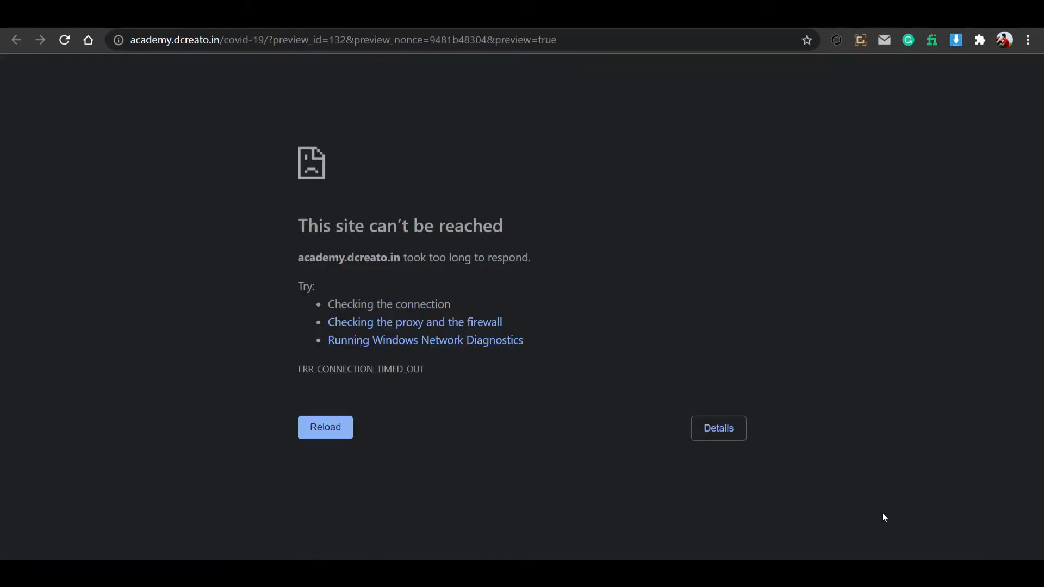
left_click(924, 573)
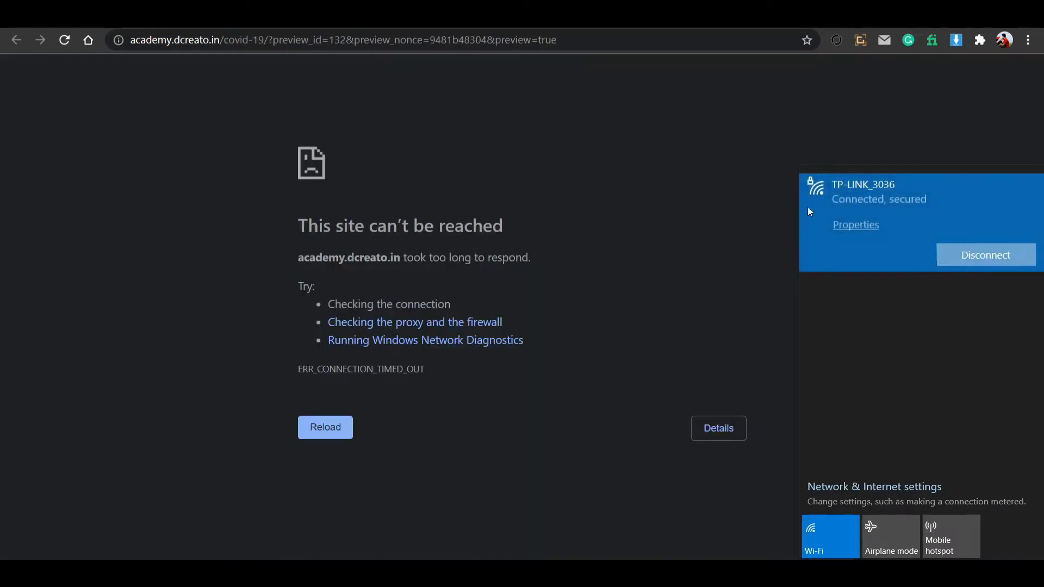
left_click(647, 296)
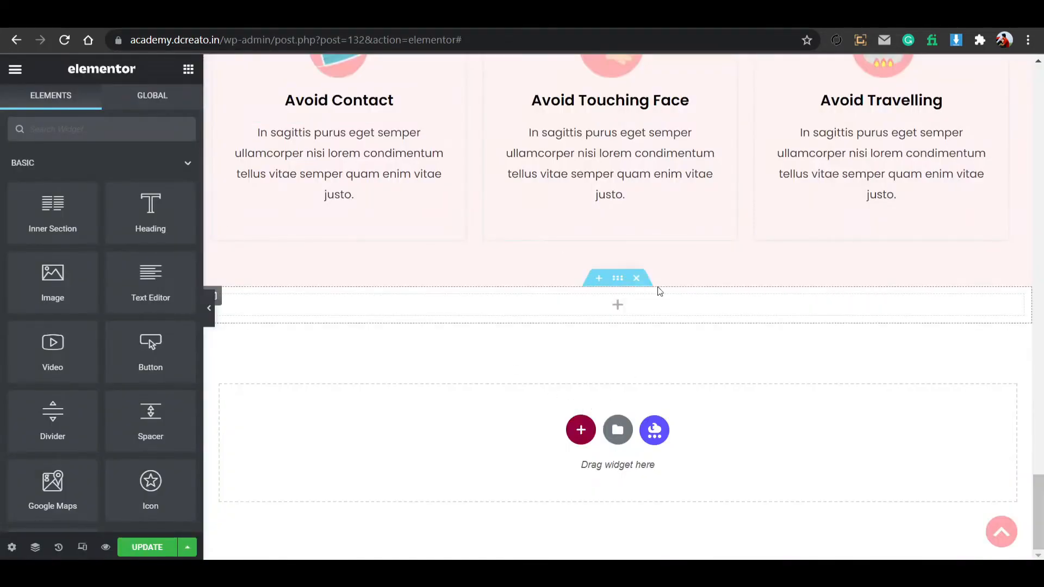
Review the page sections down to the advice cards and compare them with the reference page's Our Expert Doctors section.
scroll(645, 271, "up", 4)
scroll(643, 266, "up", 20)
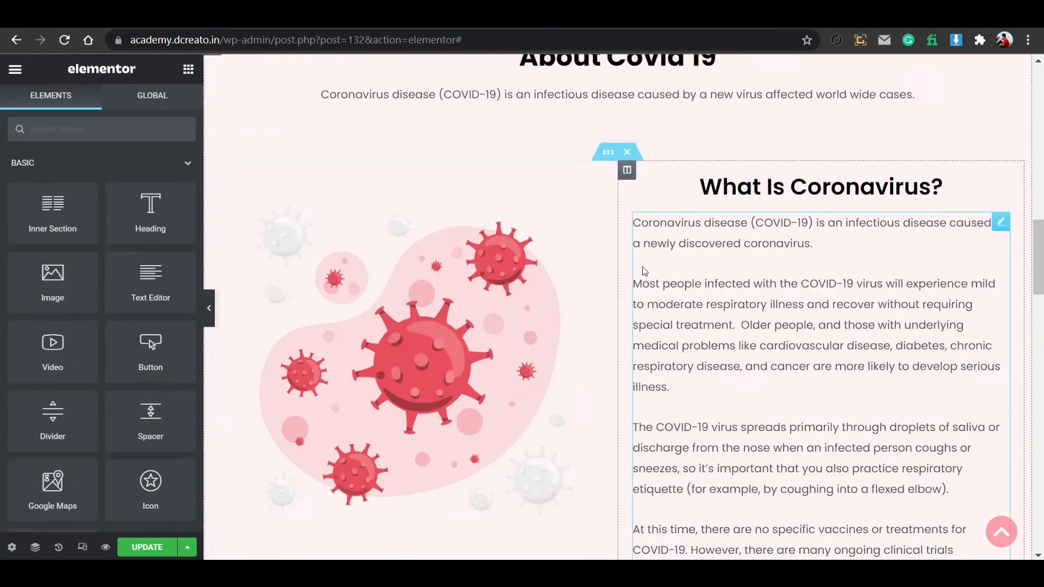
scroll(641, 266, "down", 14)
scroll(642, 266, "down", 10)
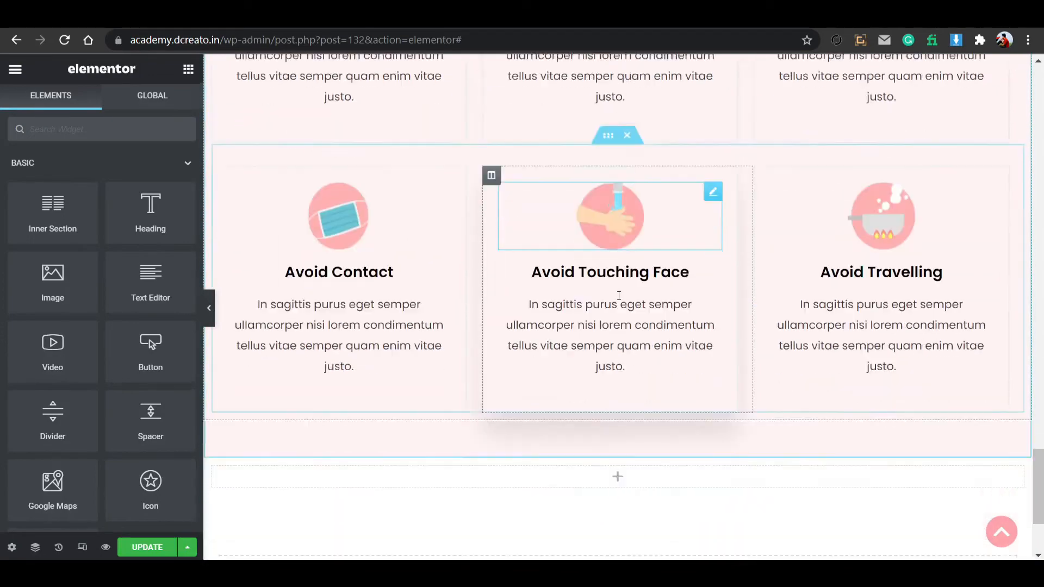
scroll(623, 295, "up", 6)
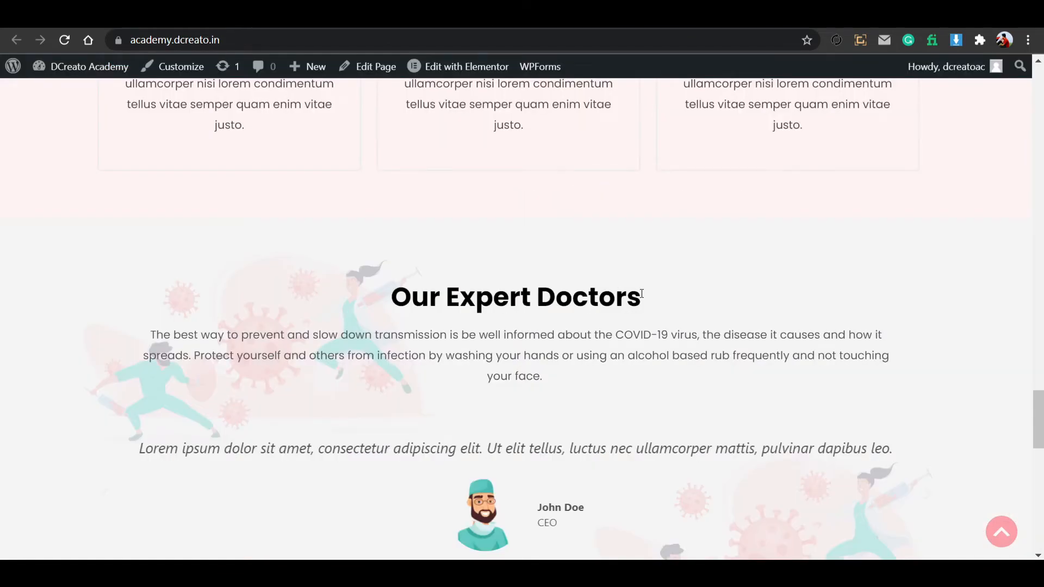
scroll(682, 348, "down", 1)
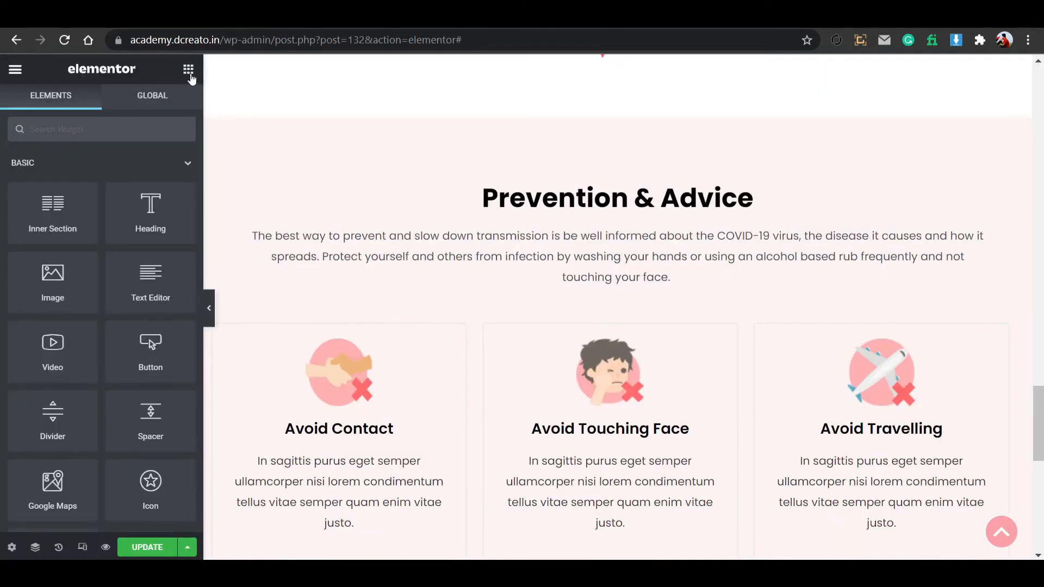
Search the widget library for "tes".
type("te")
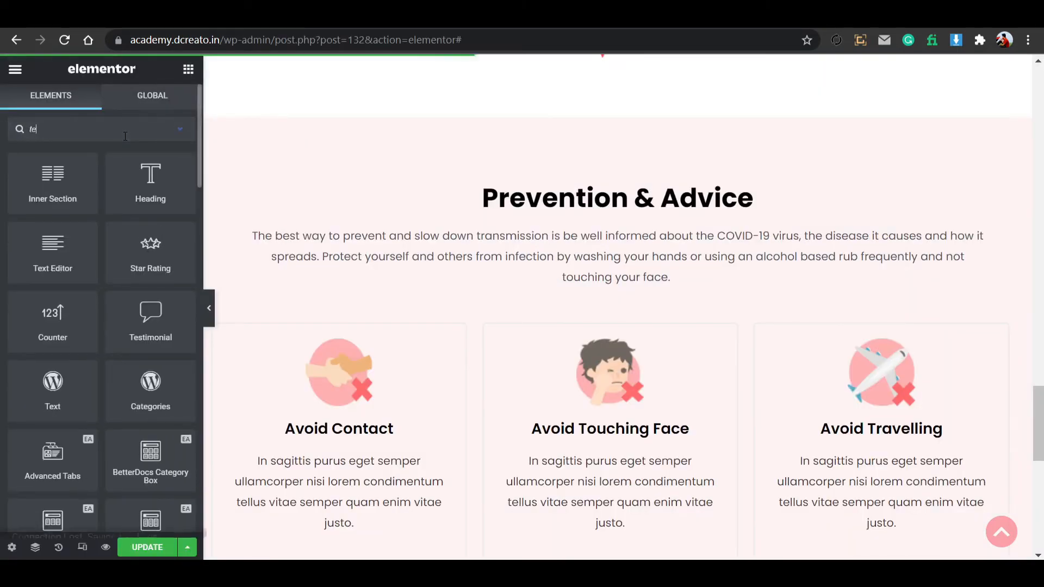
type("s")
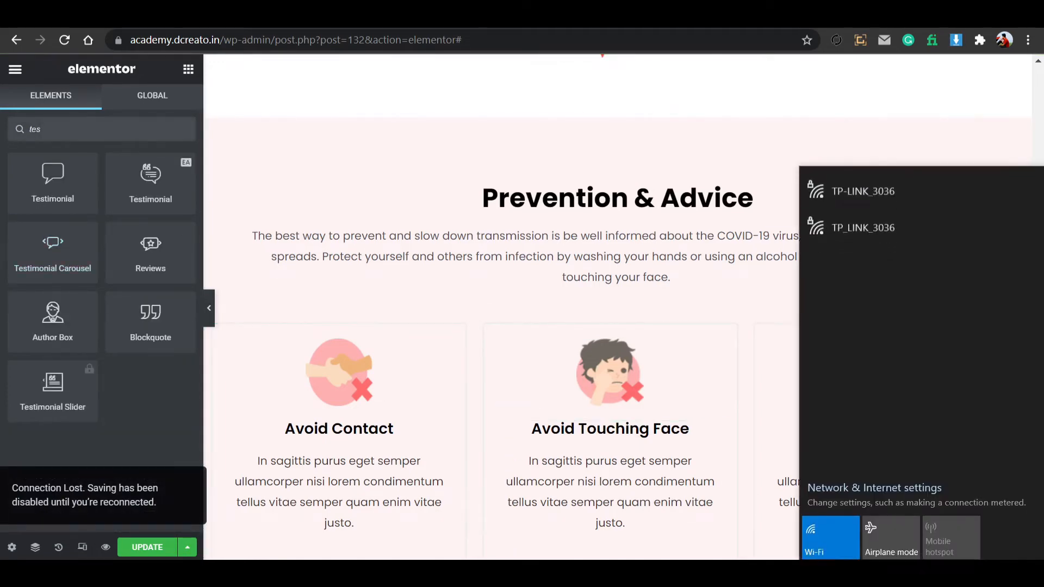
Connect the computer to the TP_LINK_3036 Wi-Fi network.
left_click(909, 233)
left_click(964, 284)
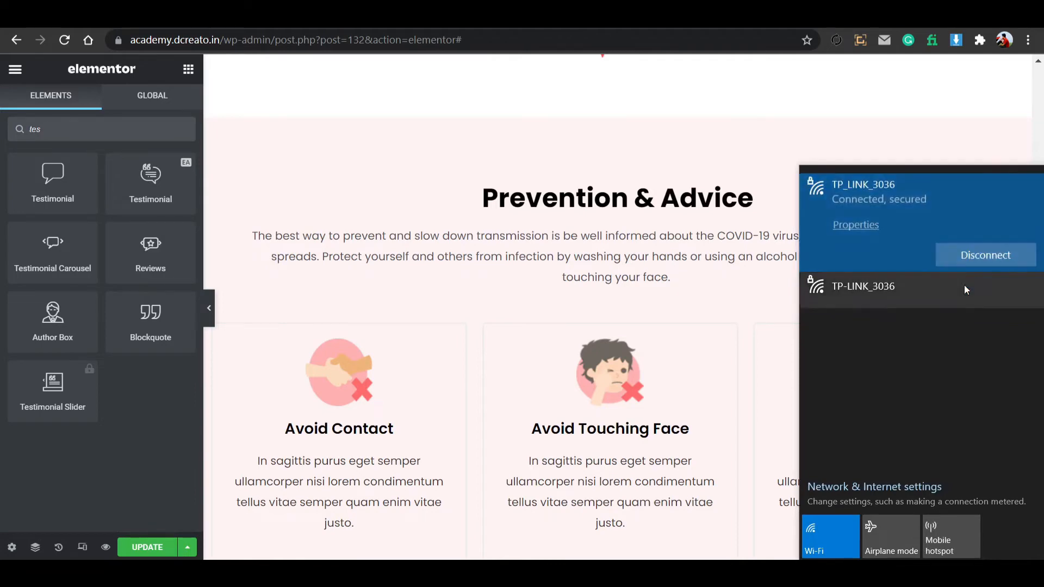
left_click(673, 151)
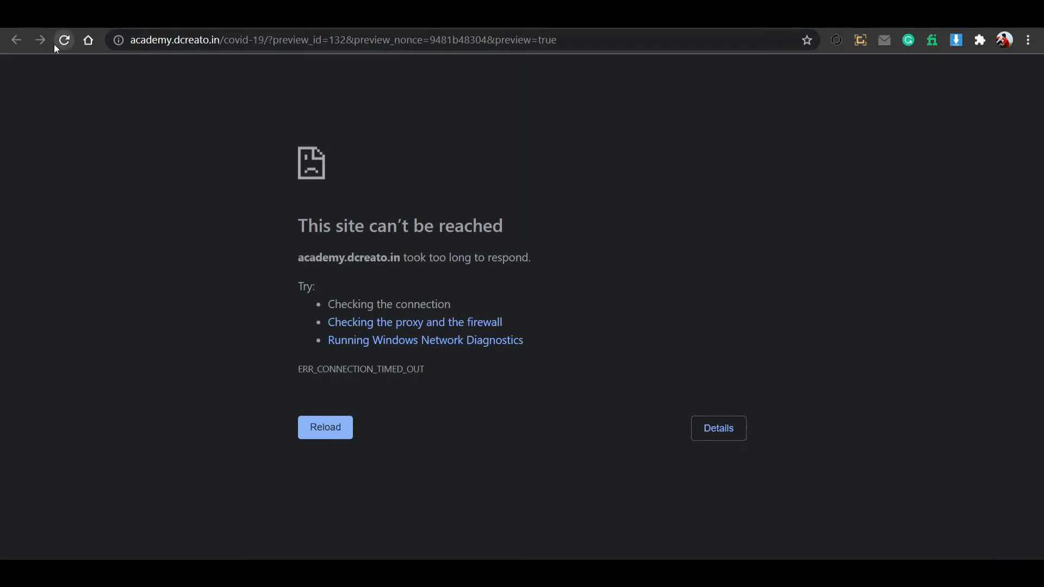
Reload the COVID-19 page preview and examine the page down to the second row of advice cards.
left_click(64, 41)
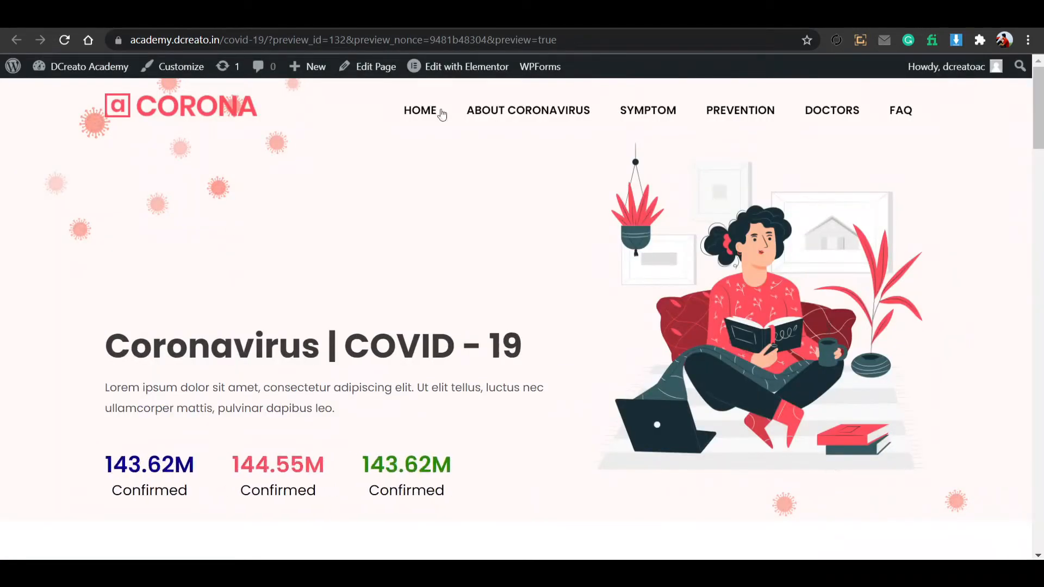
scroll(549, 194, "down", 6)
scroll(549, 194, "down", 20)
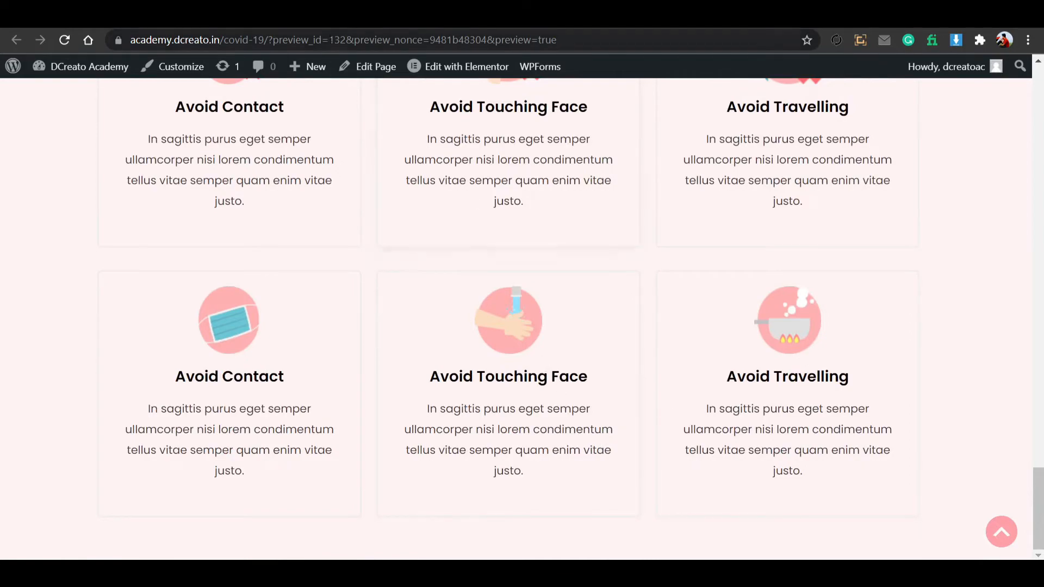
scroll(459, 106, "down", 8)
scroll(458, 106, "up", 2)
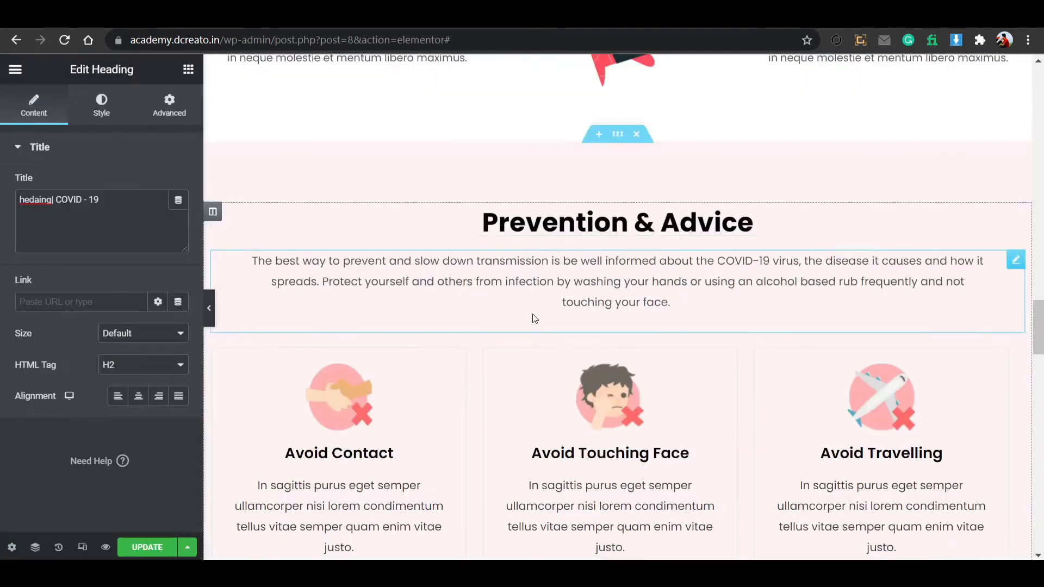
Copy the Our Expert Doctors section from the reference page's editor and paste it below Prevention & Advice on the COVID-19 page.
scroll(532, 314, "down", 4)
scroll(547, 319, "down", 12)
scroll(617, 266, "up", 4)
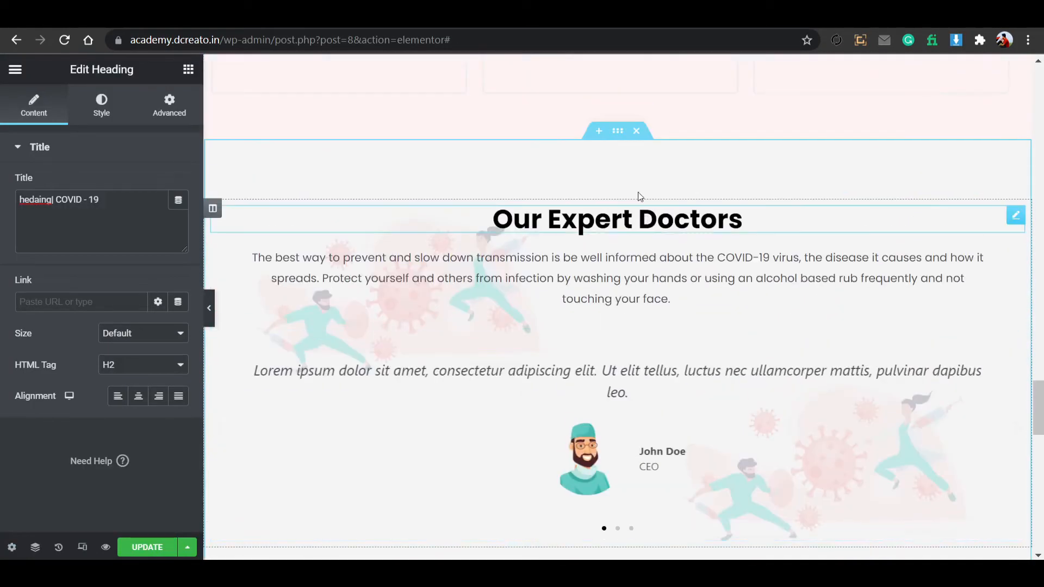
right_click(617, 134)
left_click(636, 195)
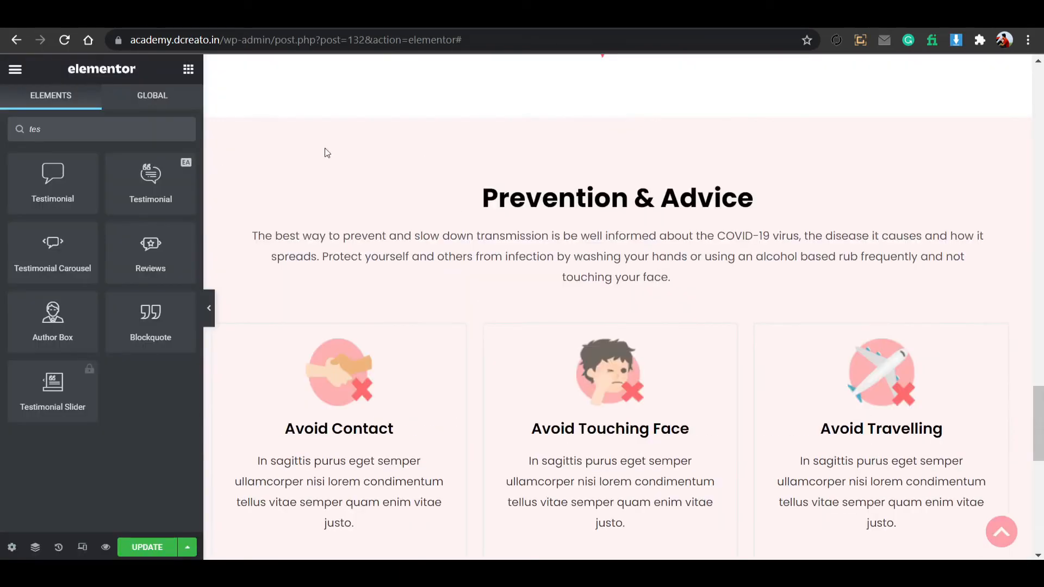
scroll(612, 338, "down", 5)
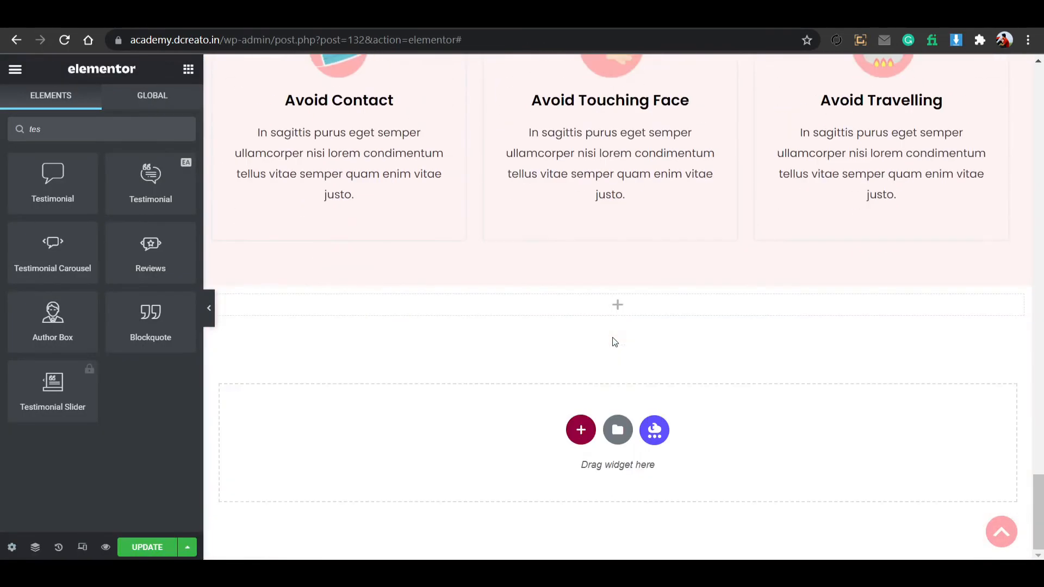
right_click(617, 302)
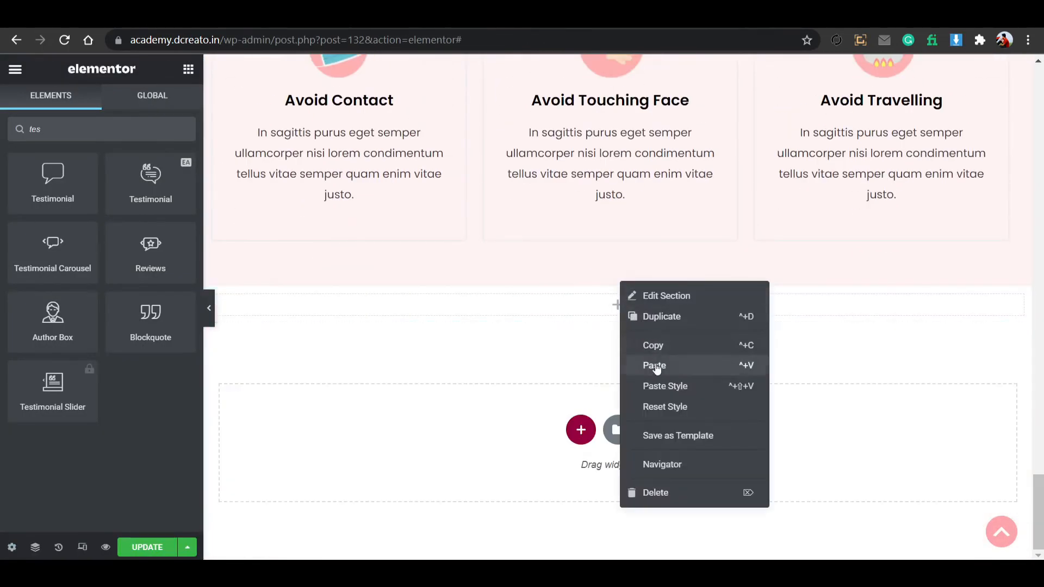
left_click(657, 365)
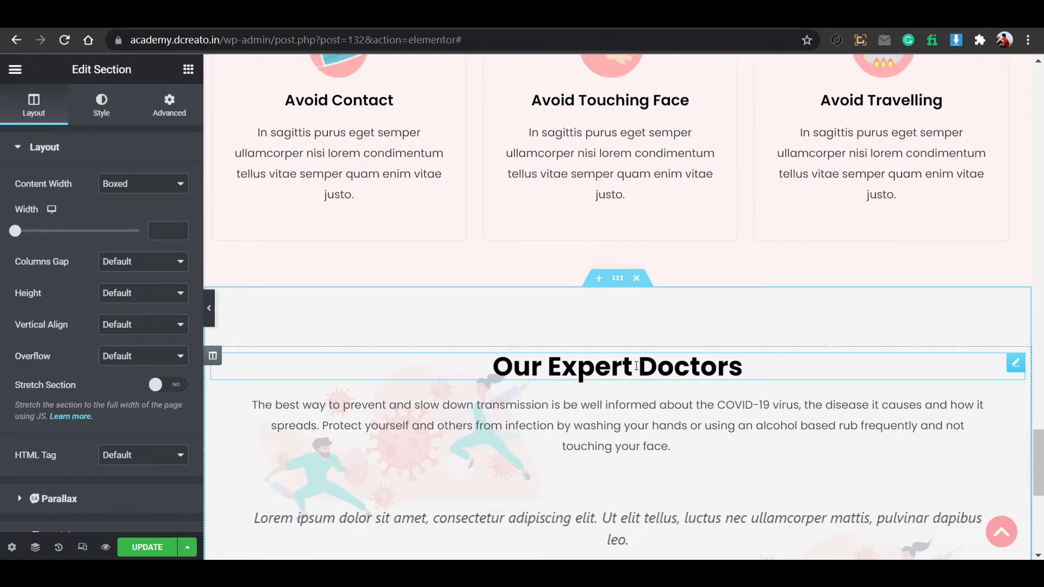
Inspect the settings of the pasted Our Expert Doctors heading and its testimonial carousel.
scroll(636, 366, "down", 3)
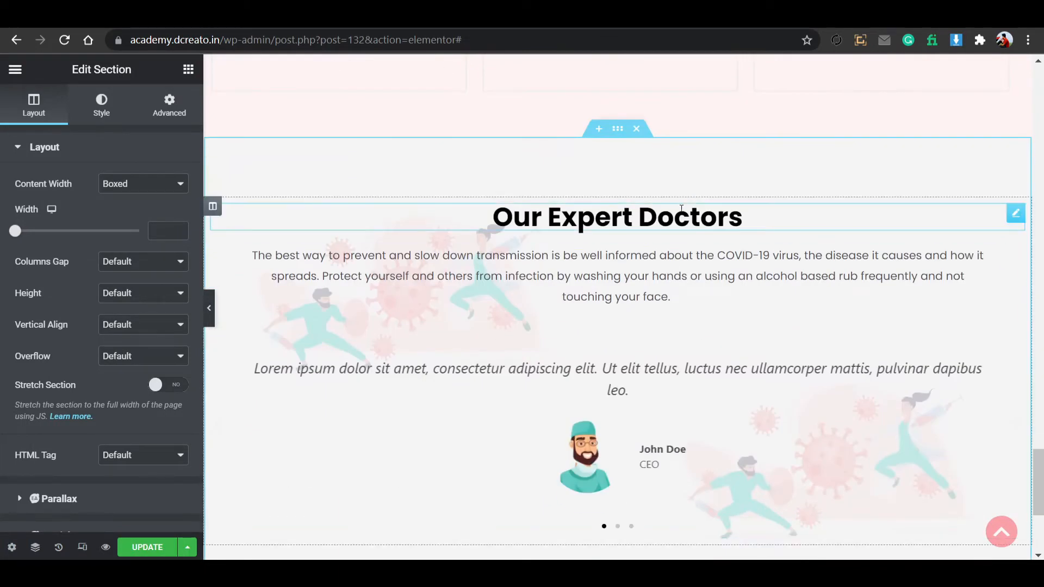
left_click(756, 217)
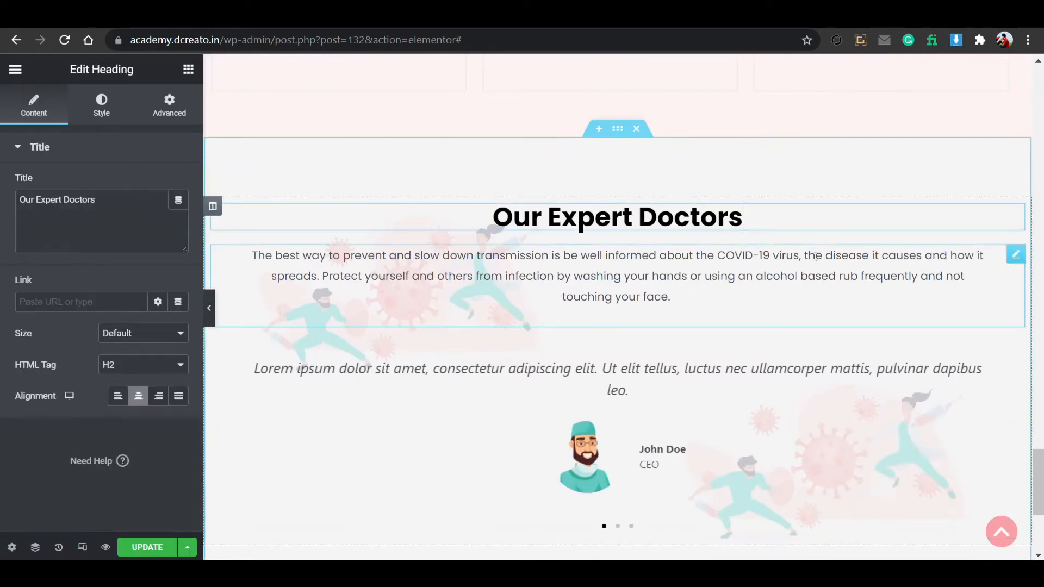
left_click(608, 398)
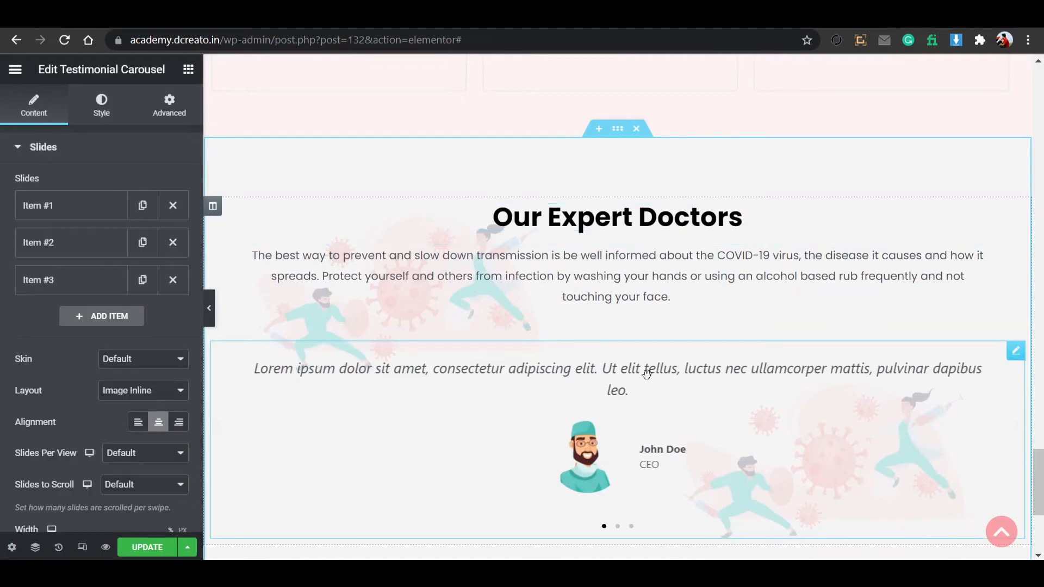
Add a new Testimonial Carousel widget below the existing carousel in the Our Expert Doctors section.
left_click(188, 70)
scroll(599, 299, "down", 5)
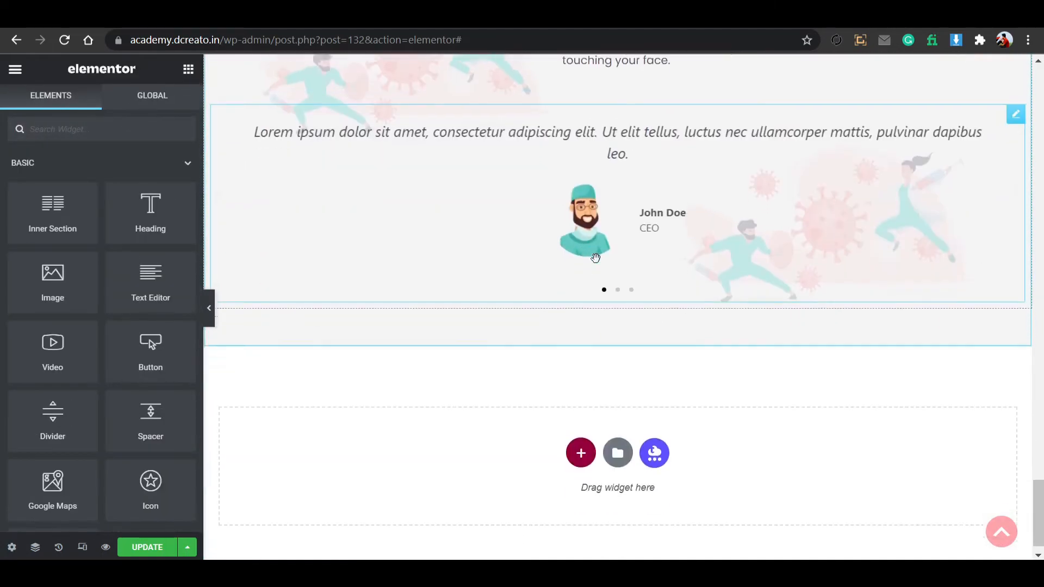
left_click(155, 129)
type("tes")
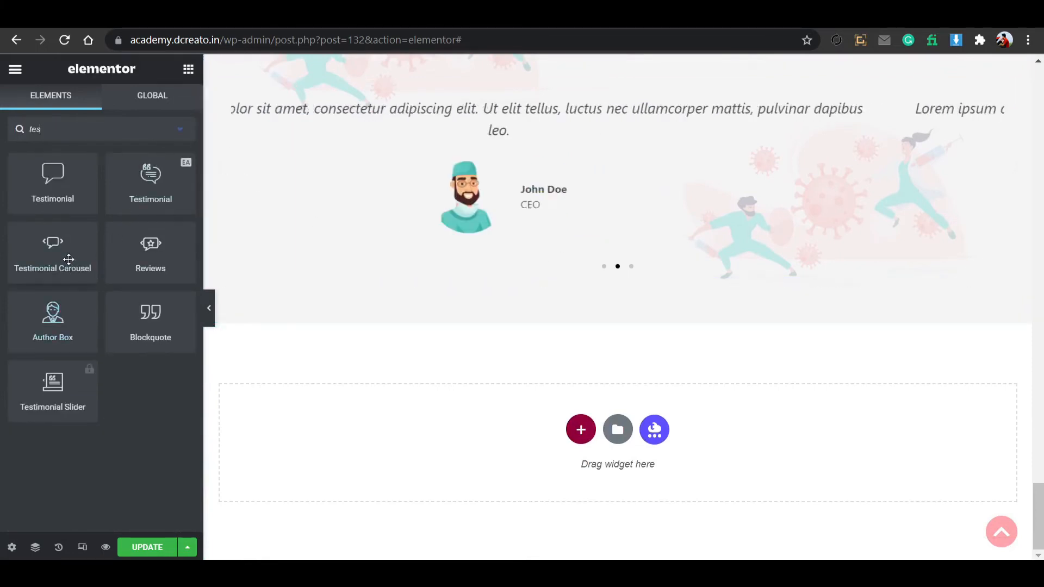
left_click_drag(67, 263, 618, 270)
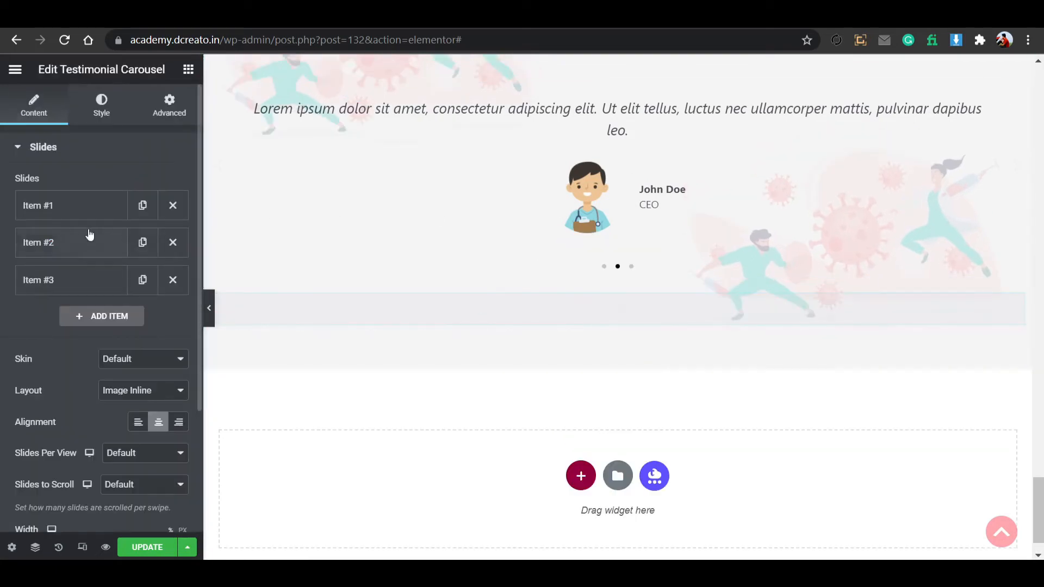
Set the first slide's image in the new testimonial carousel to doc-1.png from the media library.
left_click(89, 205)
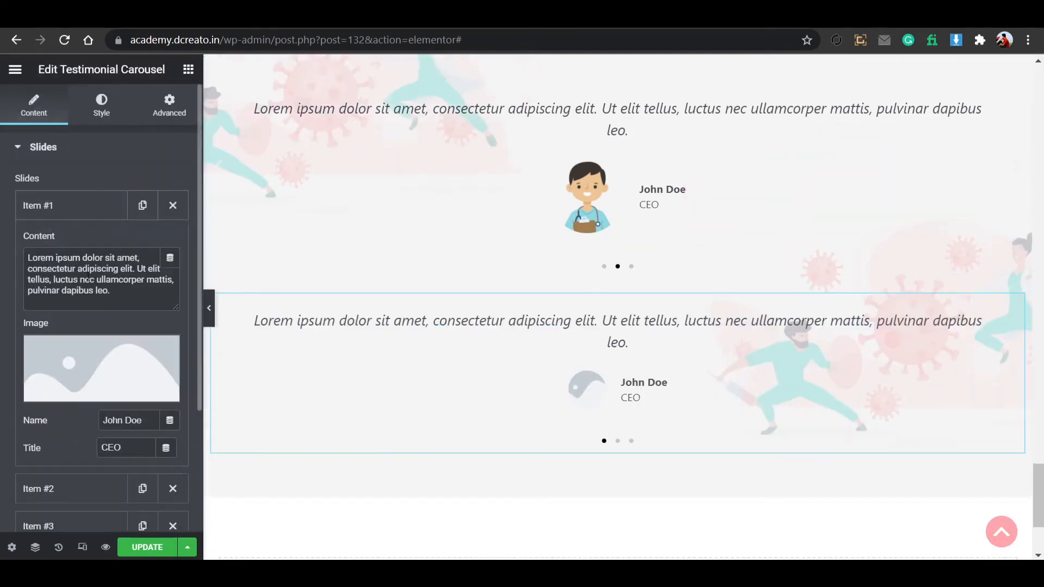
left_click(87, 381)
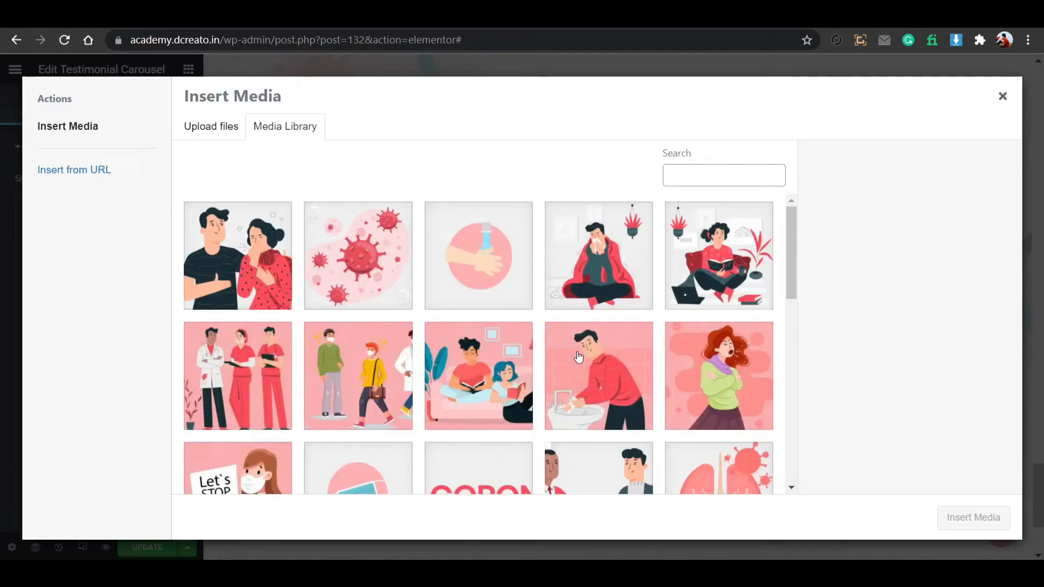
scroll(592, 363, "down", 5)
left_click(496, 395)
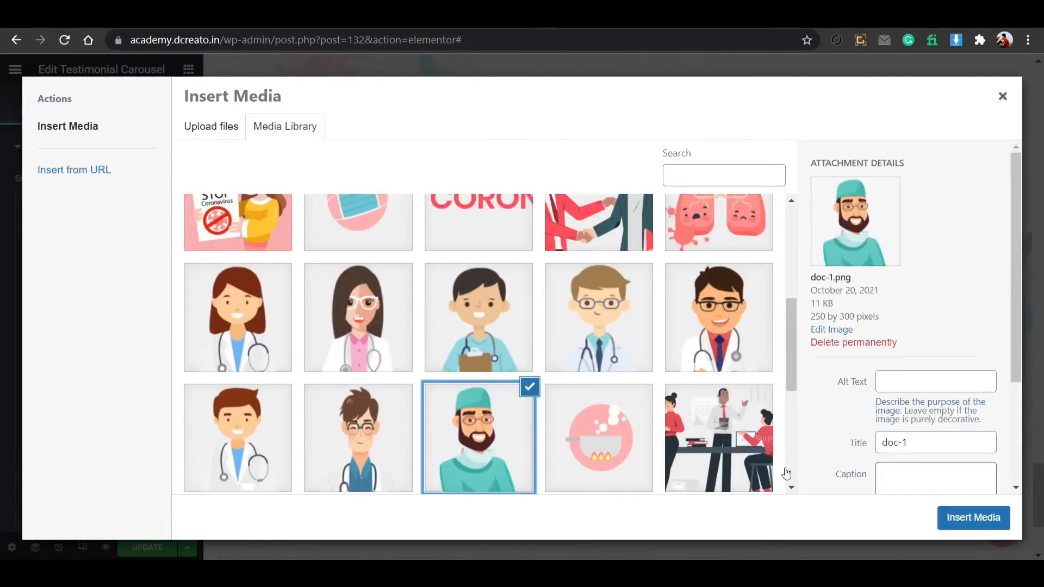
left_click(949, 519)
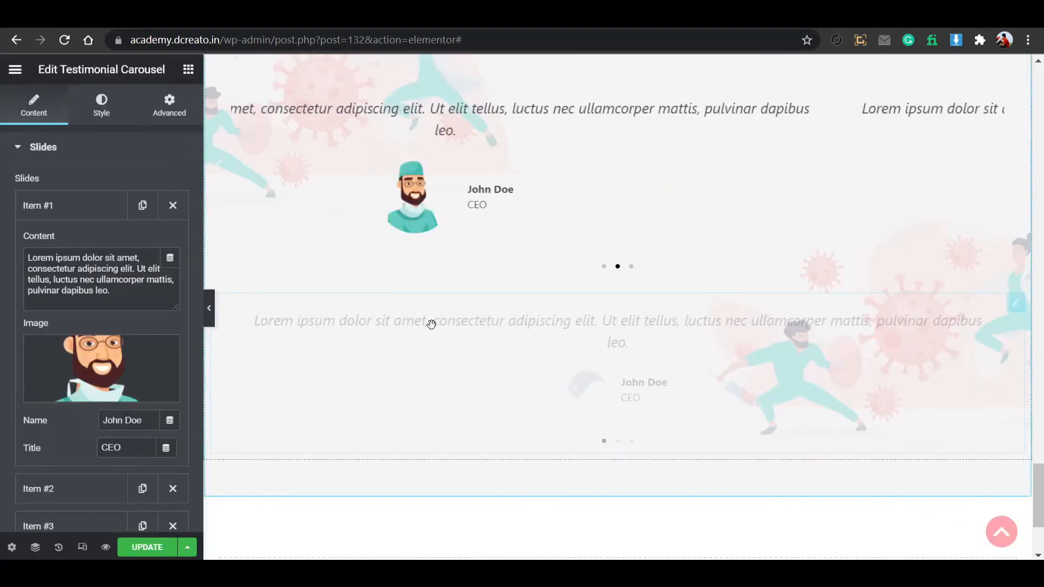
Set the image size in the new testimonial carousel's style to 45.
scroll(643, 272, "up", 1)
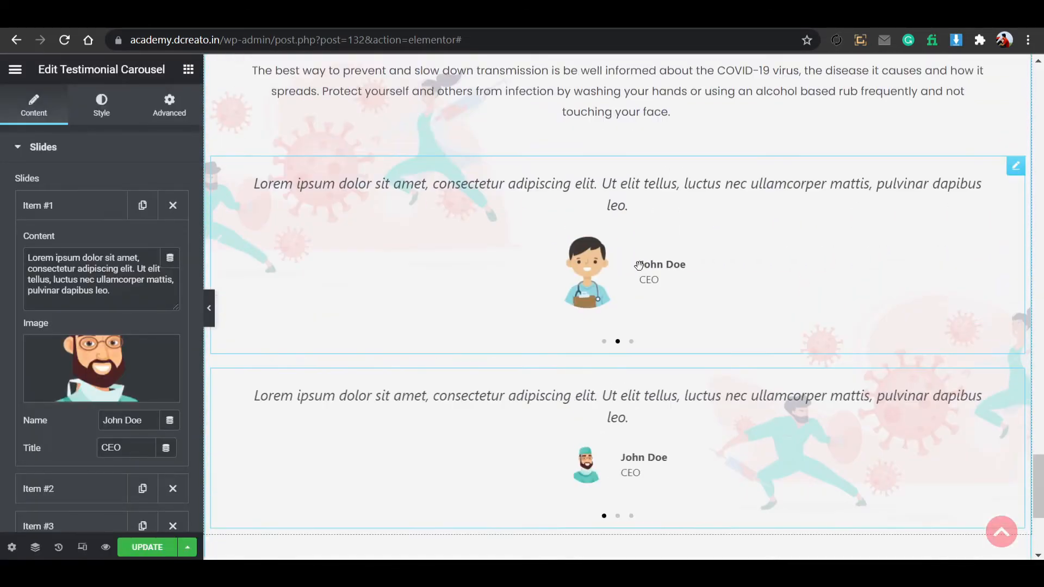
scroll(631, 412, "down", 1)
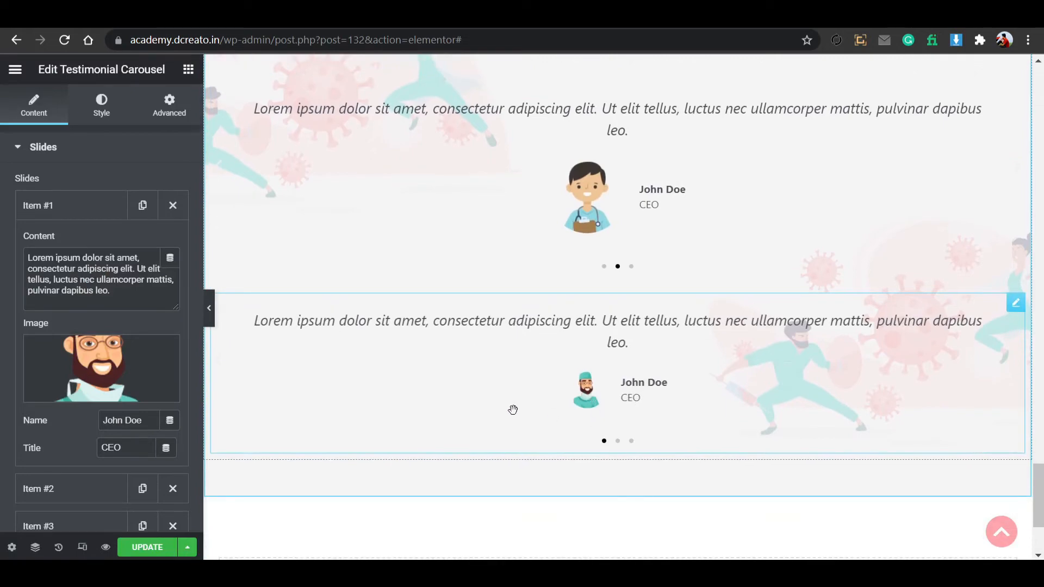
left_click(114, 111)
scroll(80, 409, "down", 2)
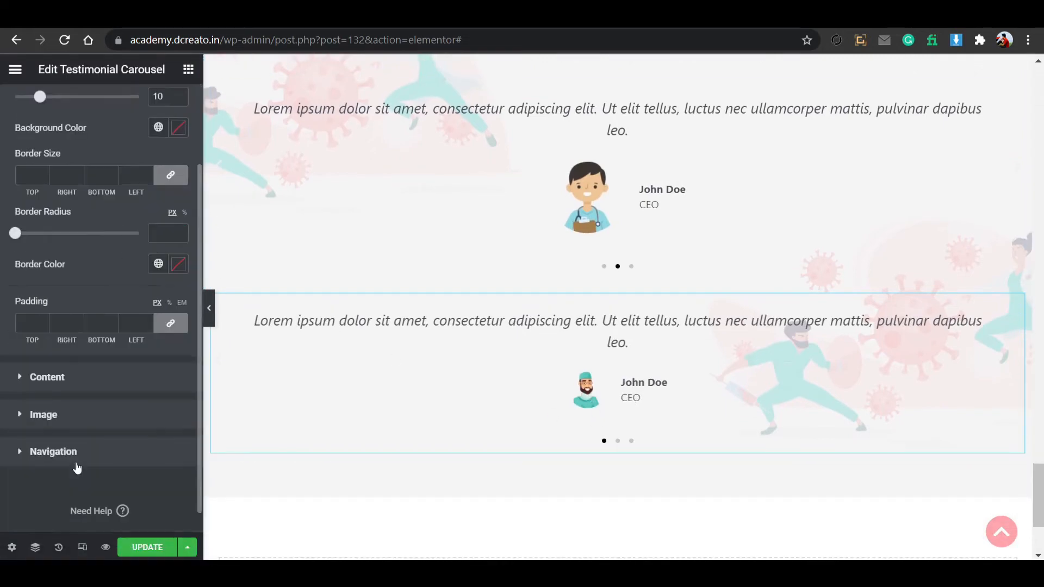
left_click(76, 415)
left_click_drag(15, 275, 44, 281)
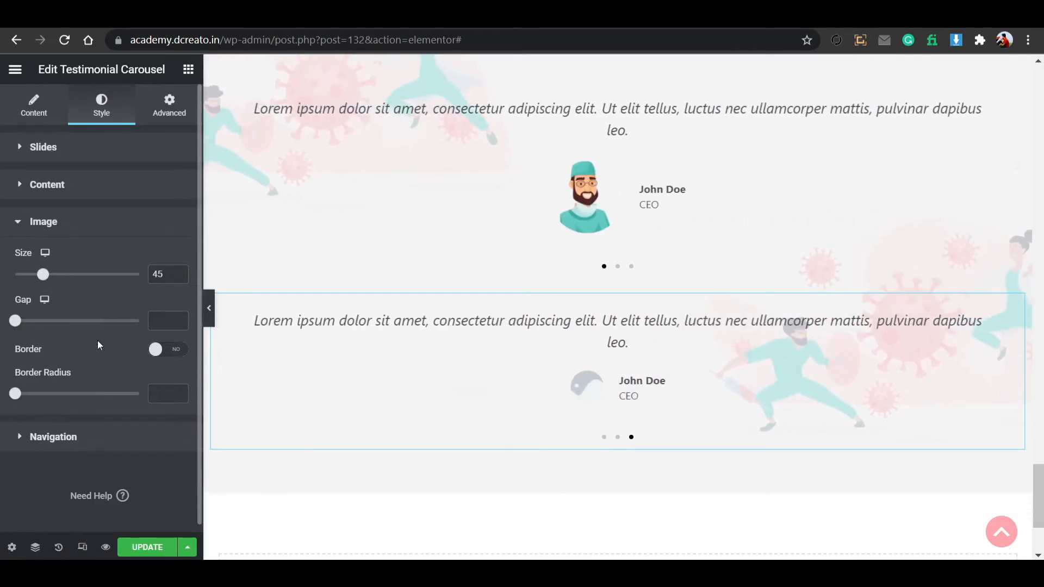
Set the new testimonial carousel's image border radius to 56 and delete that carousel from the Our Expert Doctors section.
left_click_drag(22, 397, 84, 393)
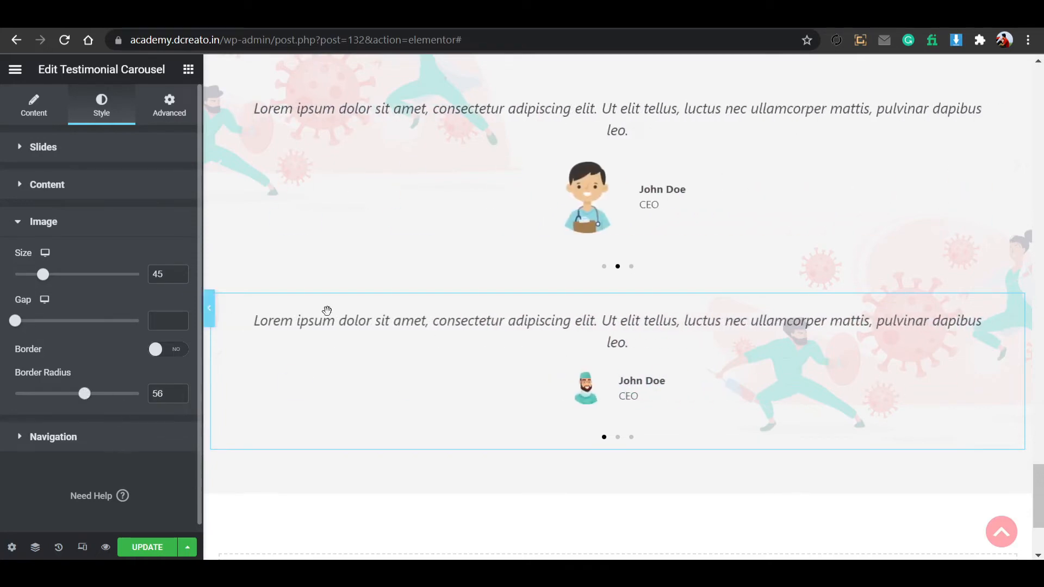
right_click(647, 356)
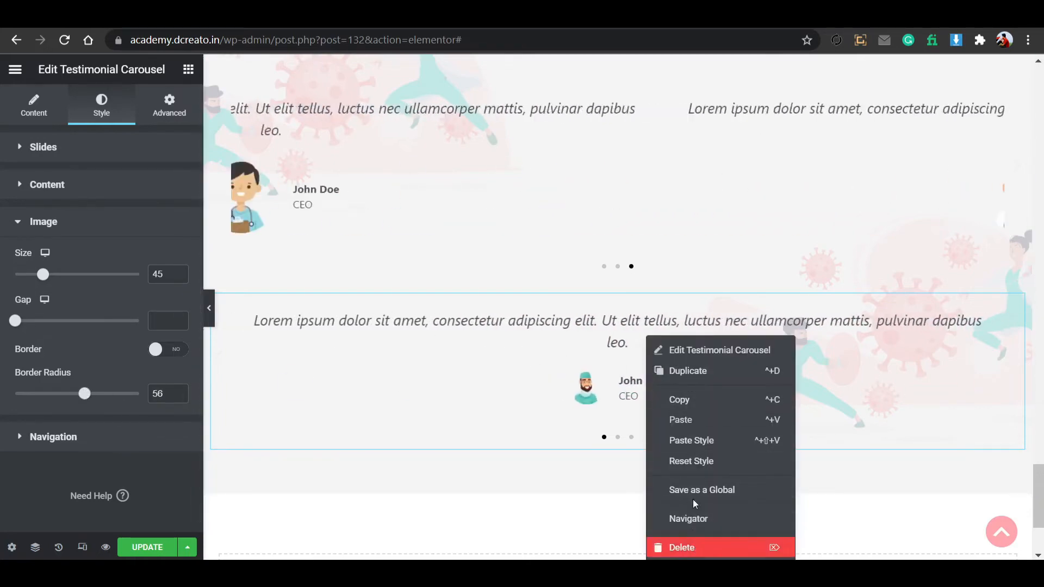
left_click(682, 548)
Examine the background image and background overlay settings of the Our Expert Doctors section and update the page.
scroll(658, 234, "up", 5)
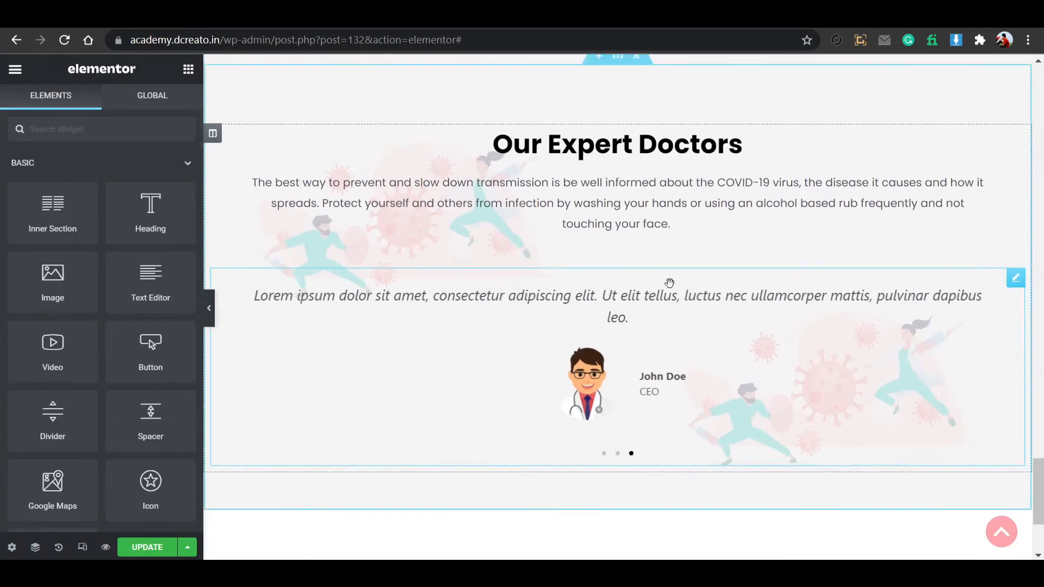
left_click(617, 169)
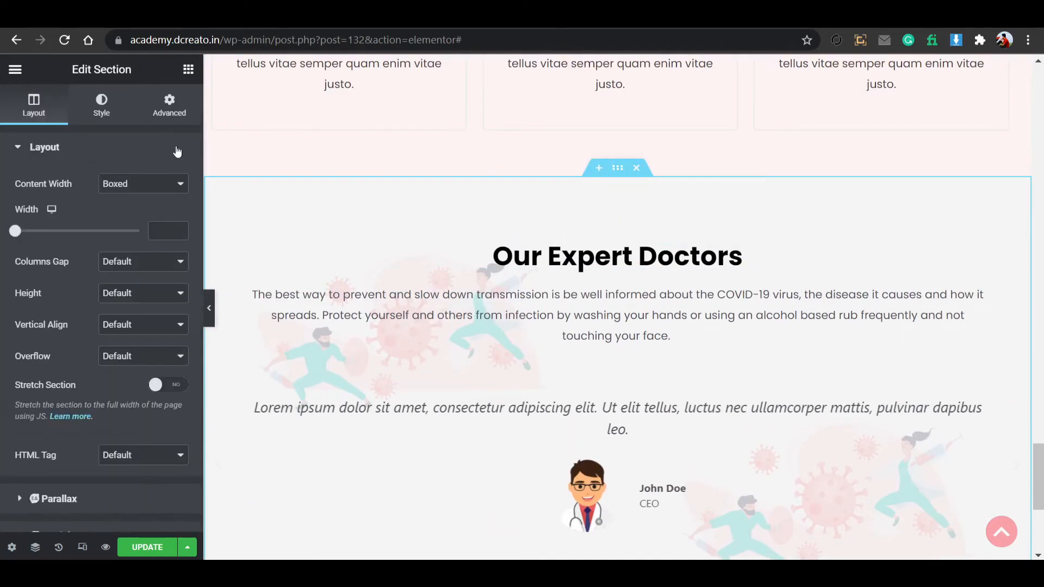
left_click(102, 106)
mouse_move(117, 304)
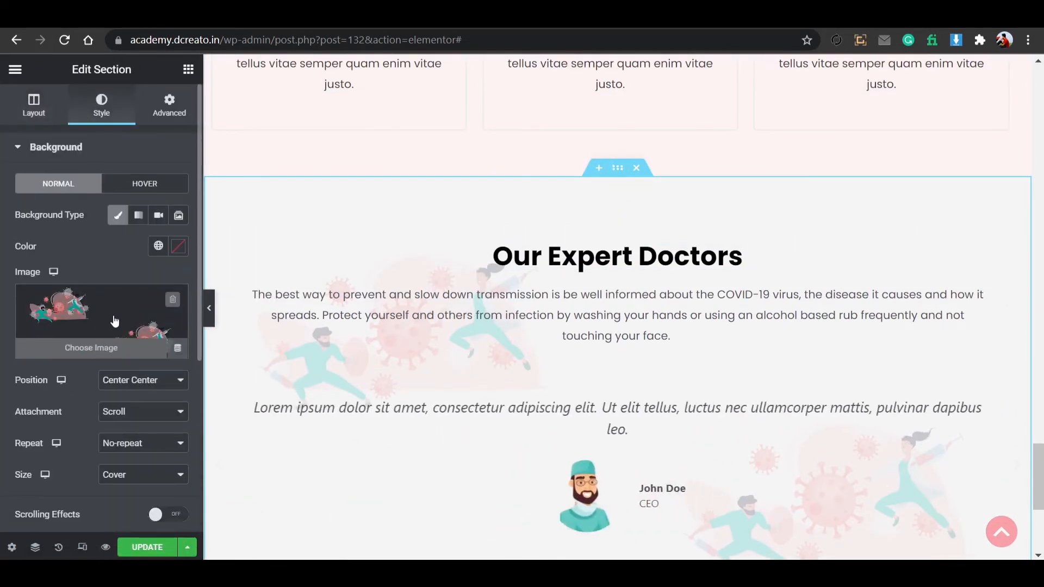
scroll(115, 319, "down", 5)
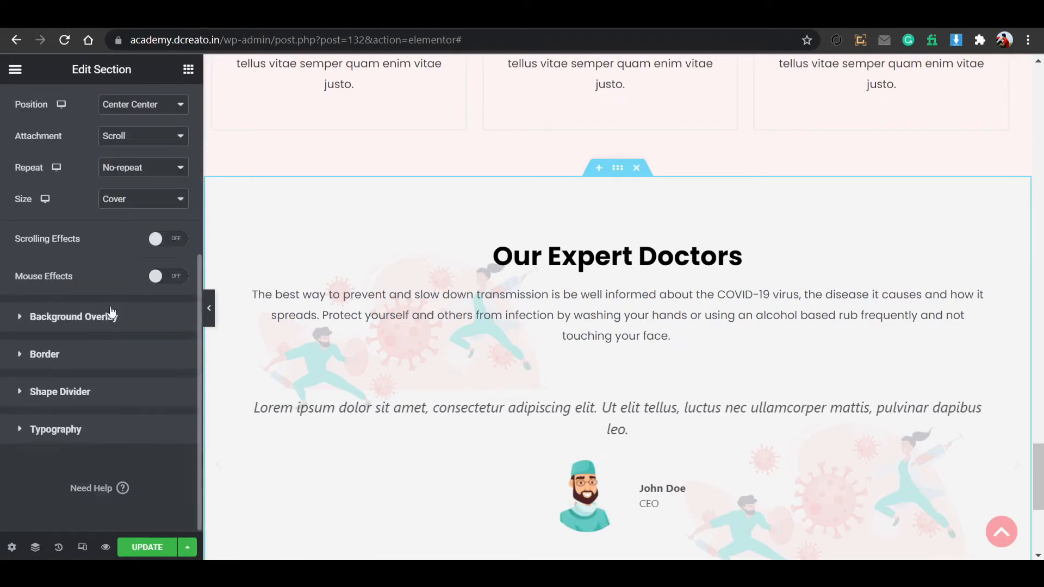
left_click(116, 314)
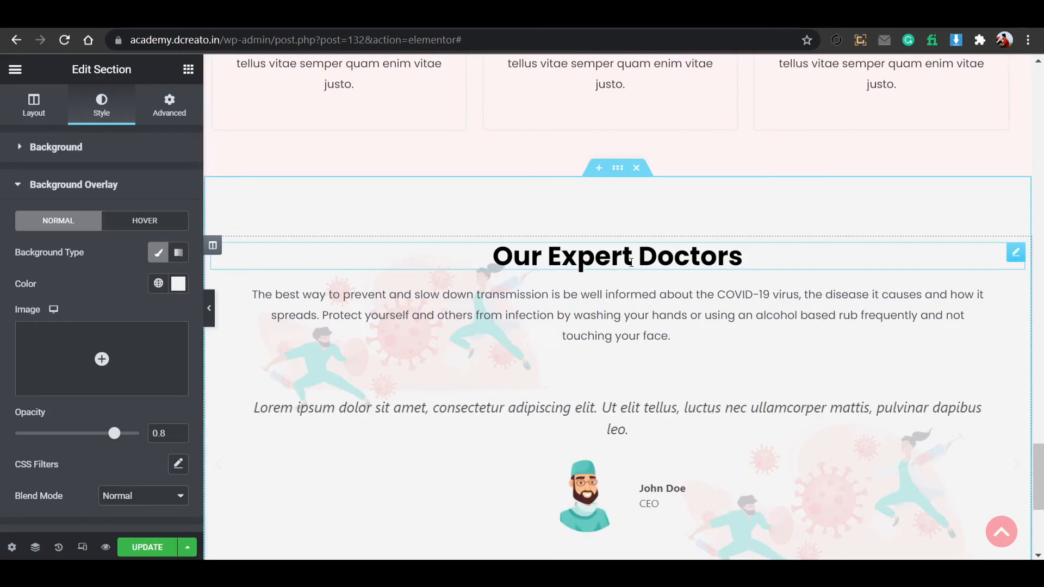
scroll(625, 286, "down", 5)
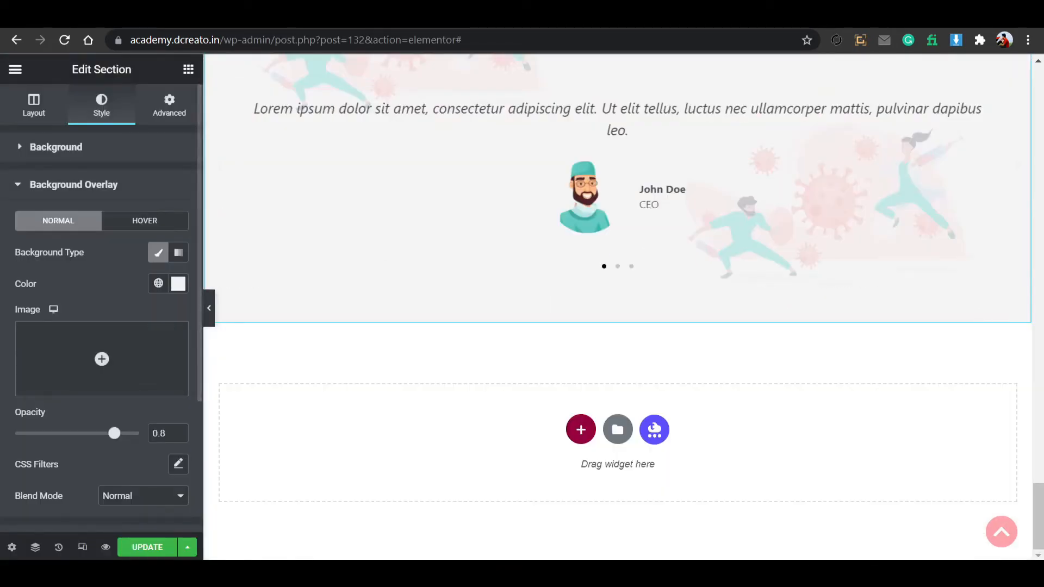
left_click(147, 545)
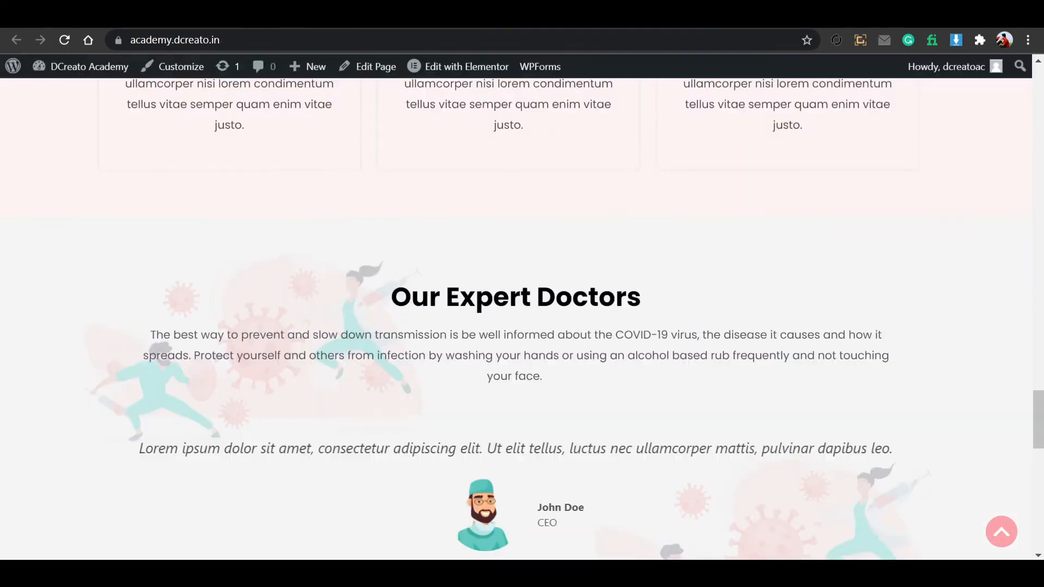
Switch to the reference page's Elementor editor and copy its Frequently Asked Questions section.
scroll(494, 272, "down", 10)
left_click_drag(302, 216, 735, 190)
left_click(589, 190)
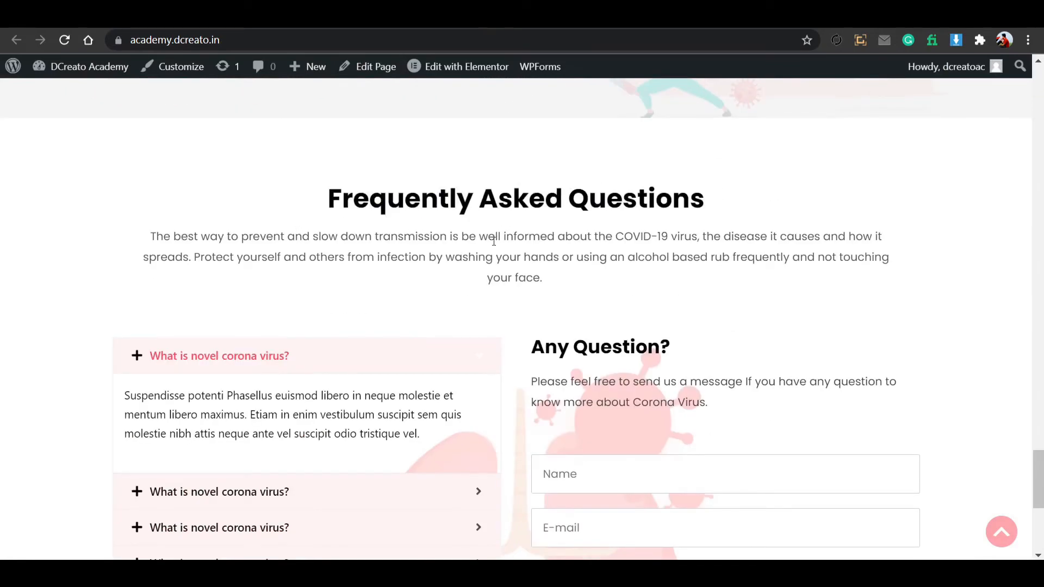
left_click(460, 67)
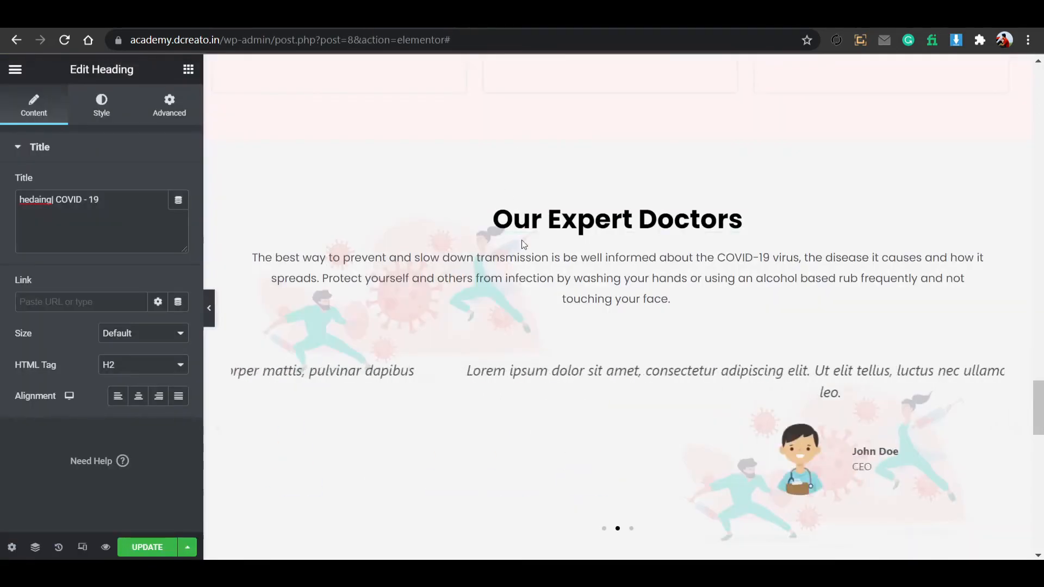
scroll(582, 344, "down", 5)
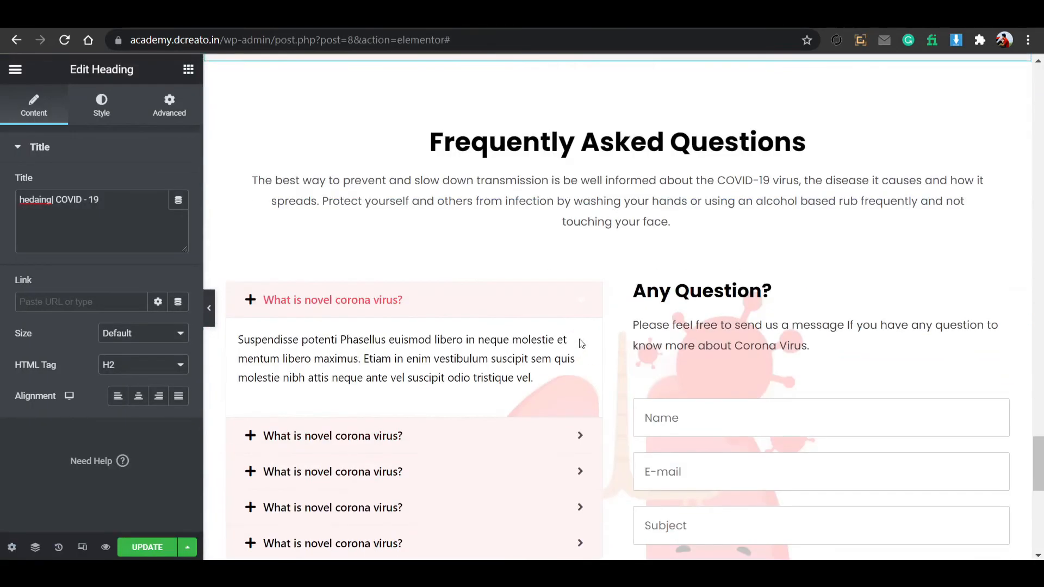
scroll(610, 131, "up", 2)
right_click(620, 133)
left_click(641, 193)
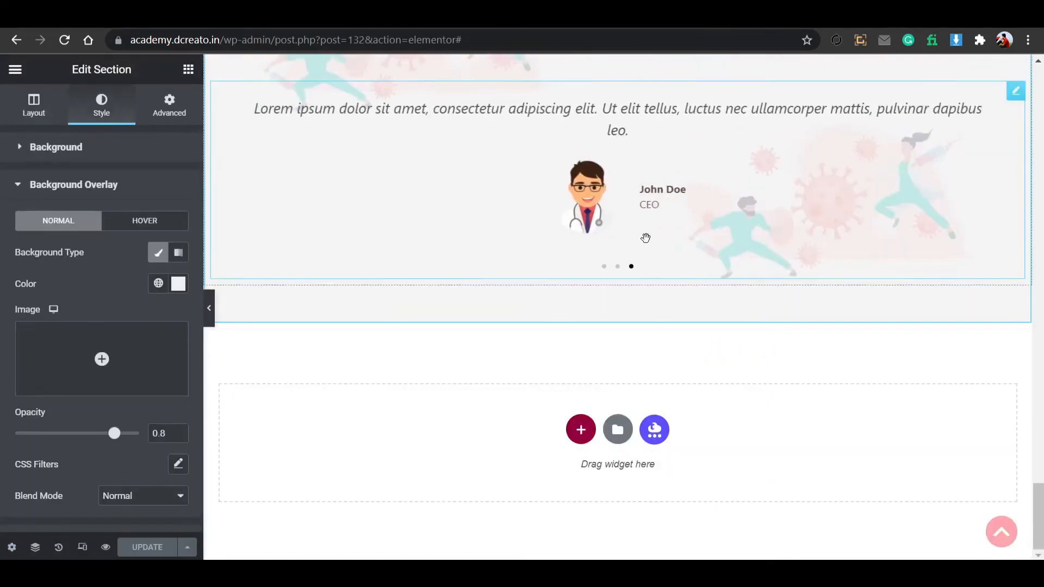
Paste the copied Frequently Asked Questions section below the Our Expert Doctors section of the landing page.
scroll(646, 238, "up", 4)
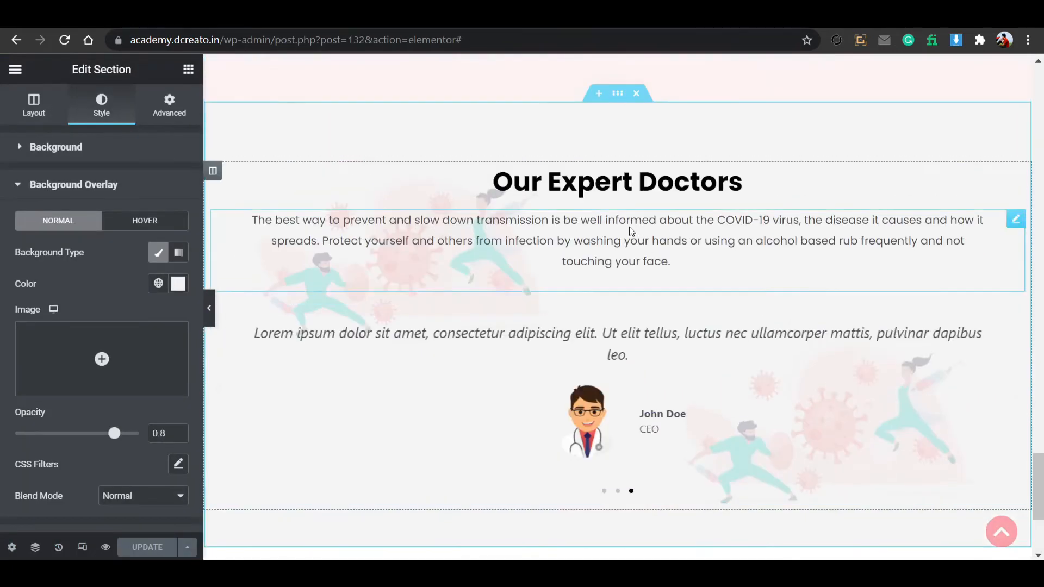
right_click(618, 94)
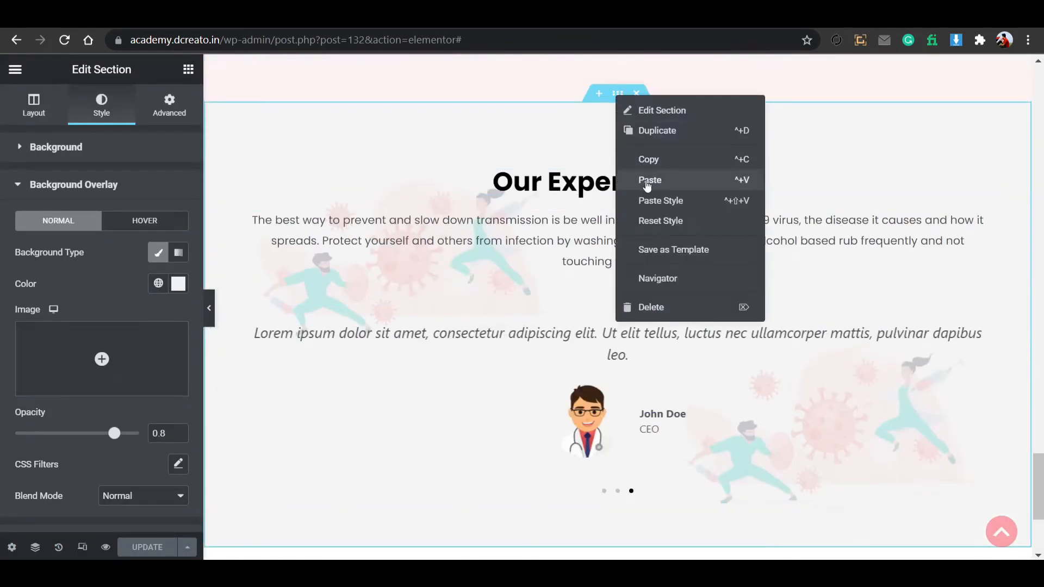
left_click(647, 180)
scroll(622, 270, "down", 6)
scroll(597, 285, "down", 3)
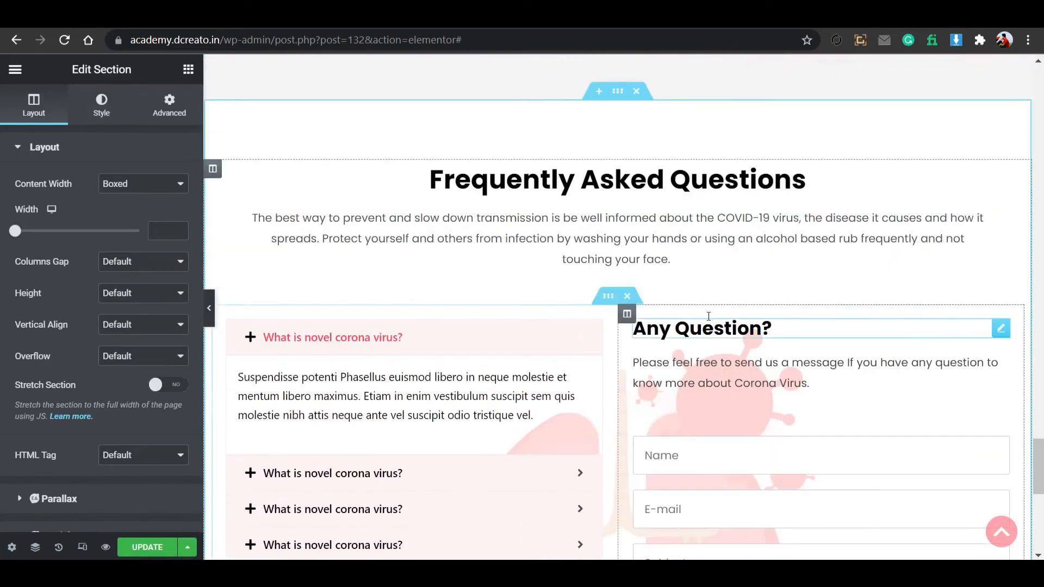
scroll(603, 373, "down", 2)
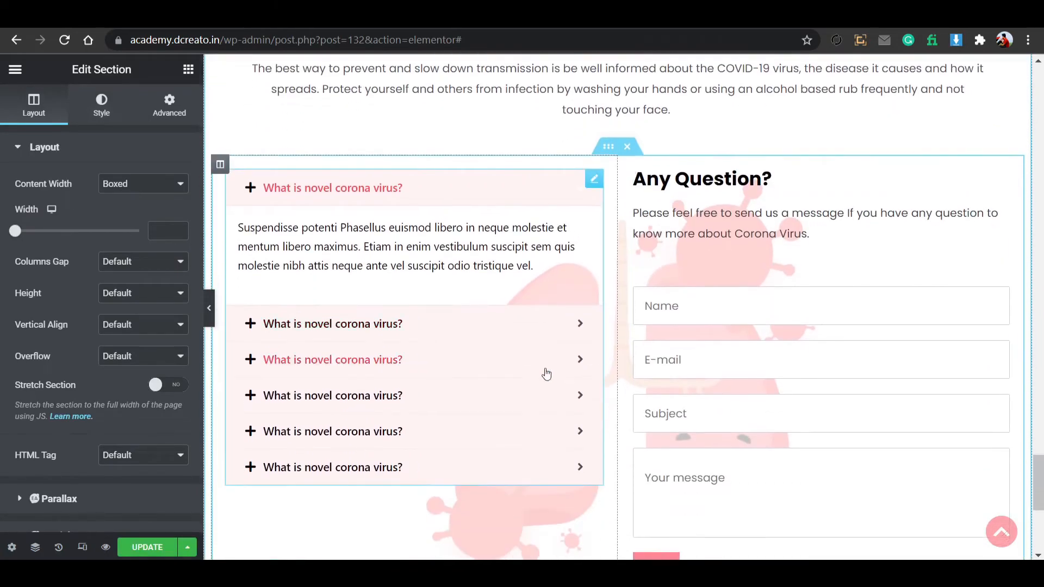
Examine the background image and overlay settings of the inner section holding the FAQ accordion and question form.
scroll(525, 337, "up", 2)
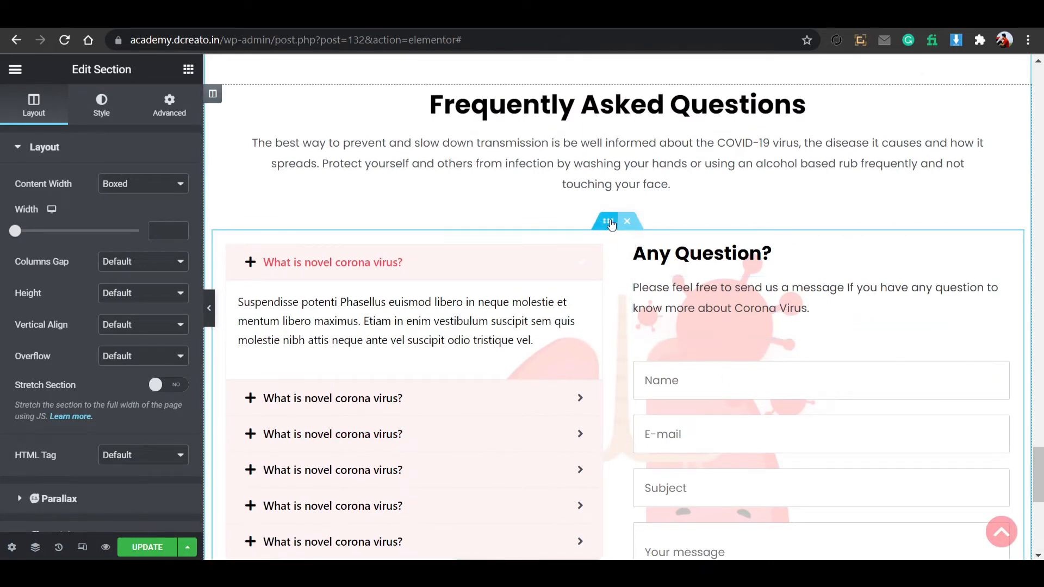
left_click(627, 240)
left_click(102, 104)
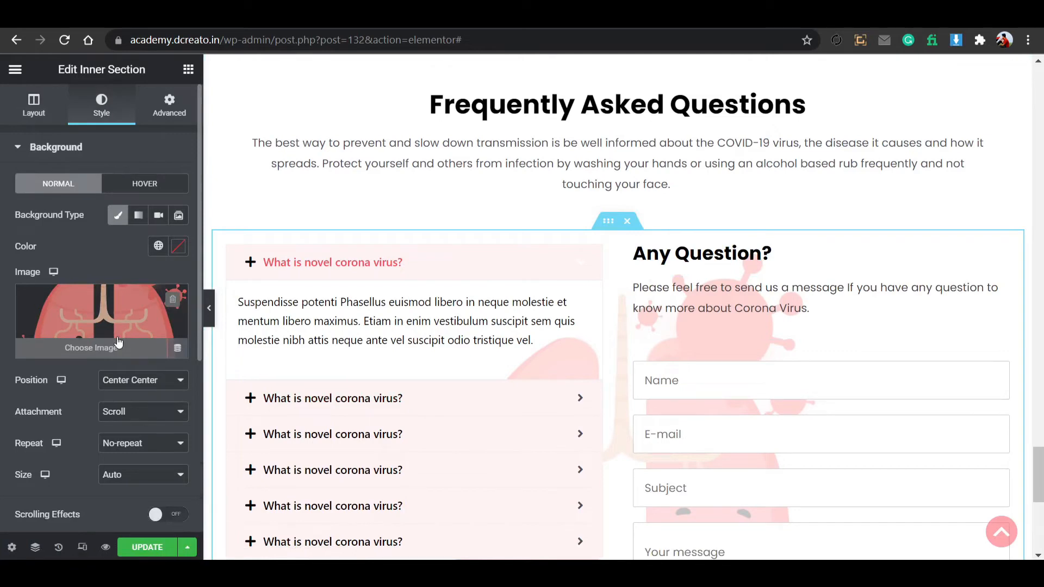
scroll(119, 333, "down", 5)
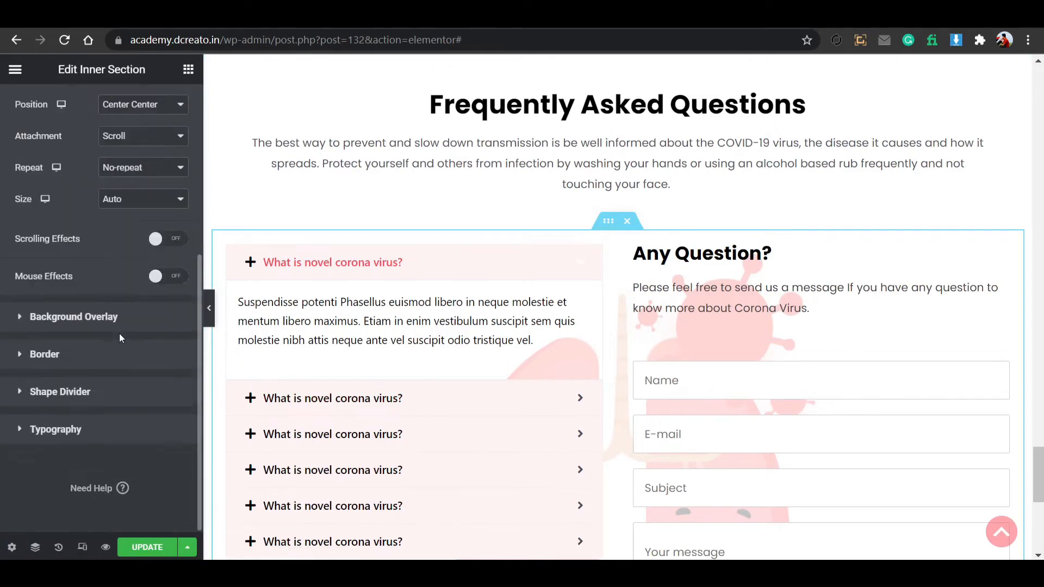
left_click(136, 313)
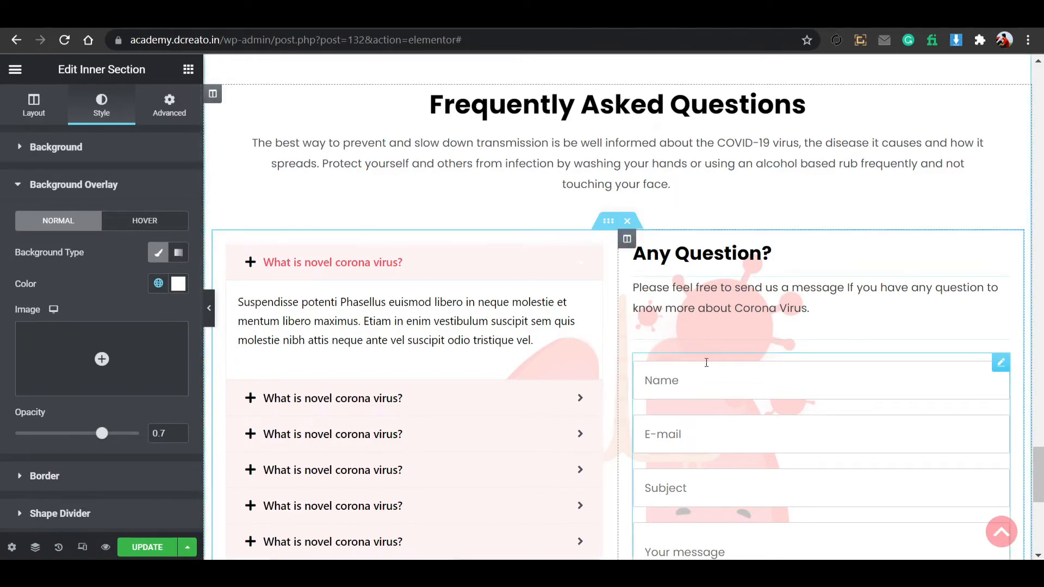
scroll(724, 451, "down", 3)
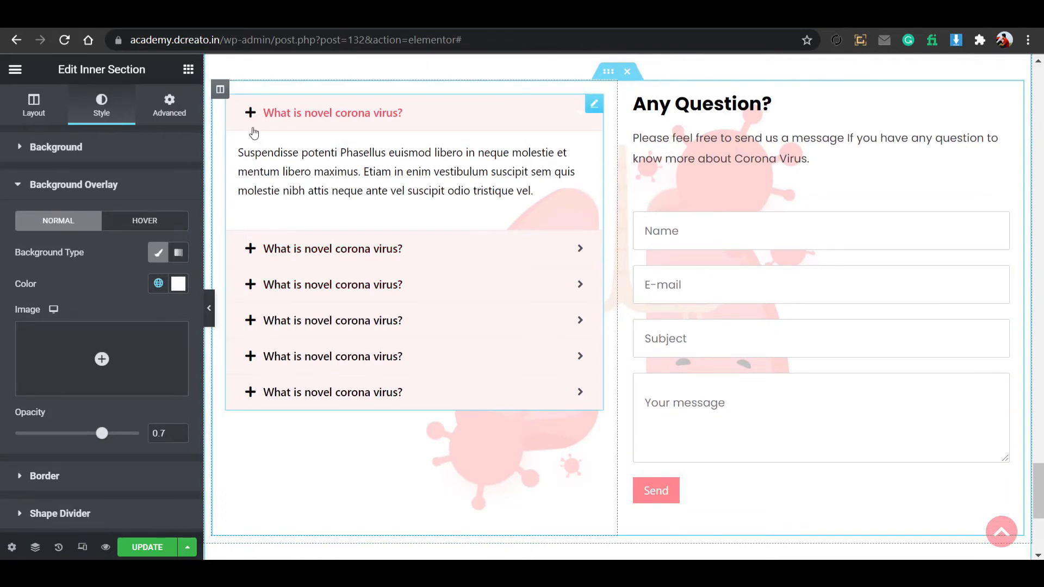
Search the widgets for "faq" and add an Advanced Accordion below the existing accordion in the FAQ section.
left_click(189, 70)
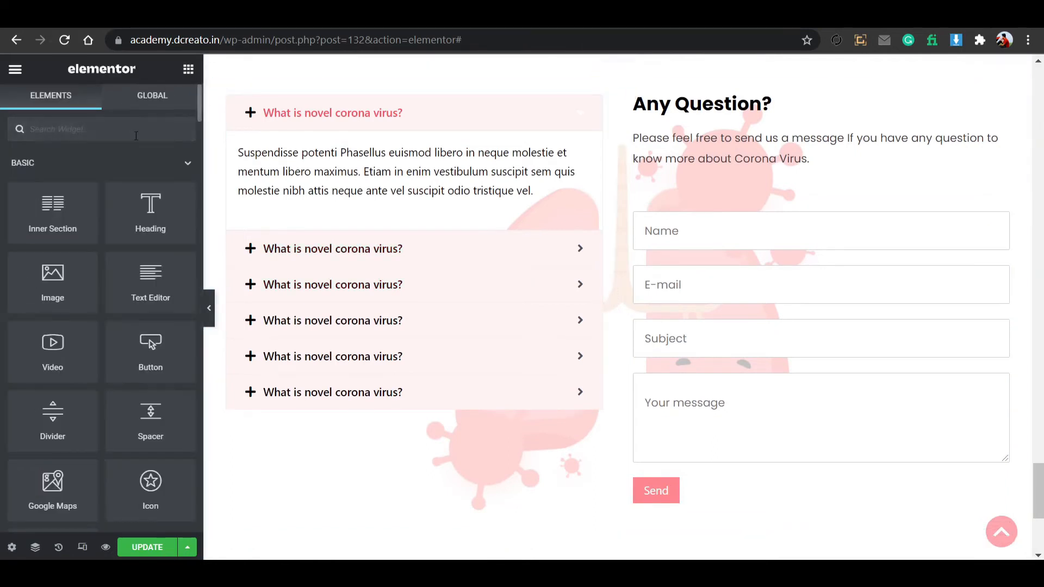
type("faq")
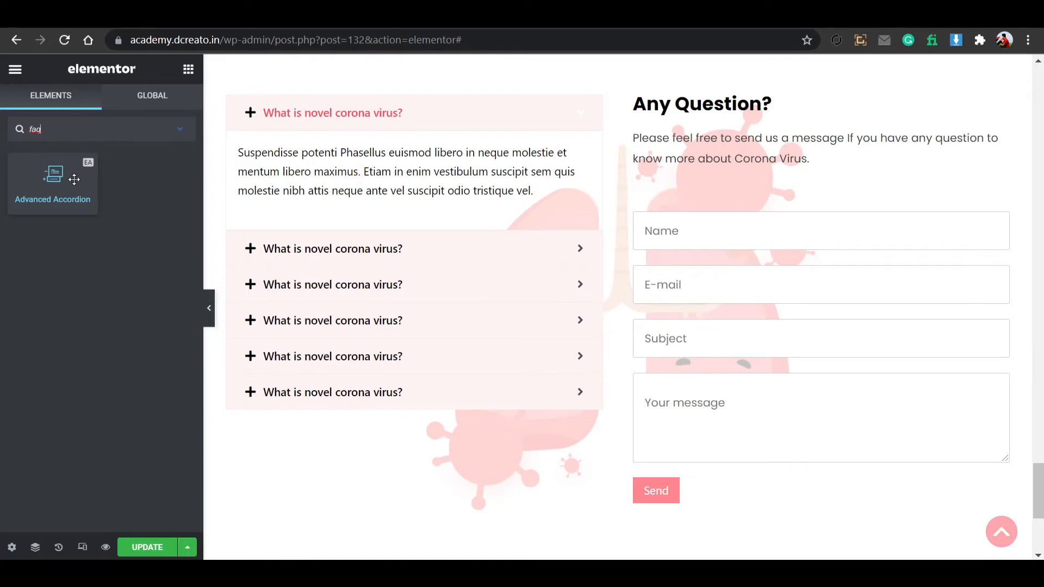
left_click_drag(74, 179, 319, 419)
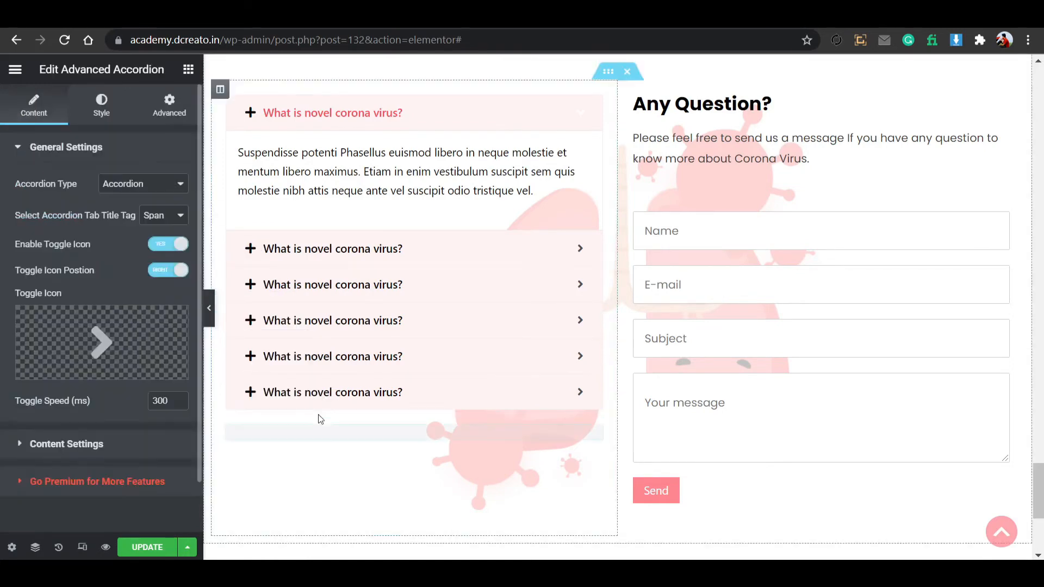
scroll(410, 394, "down", 4)
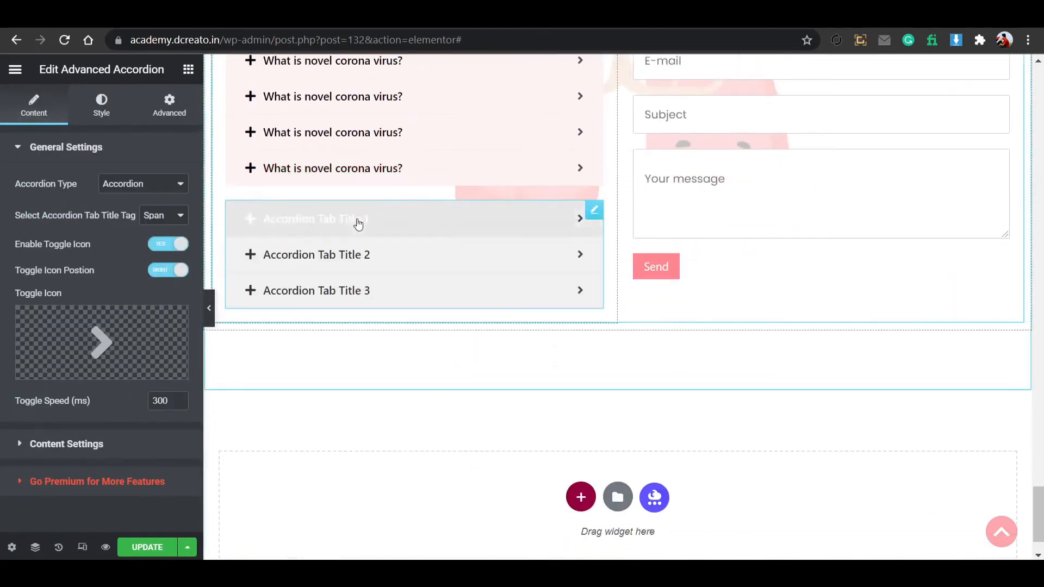
Test expanding and collapsing the first tab of the new accordion.
left_click(408, 217)
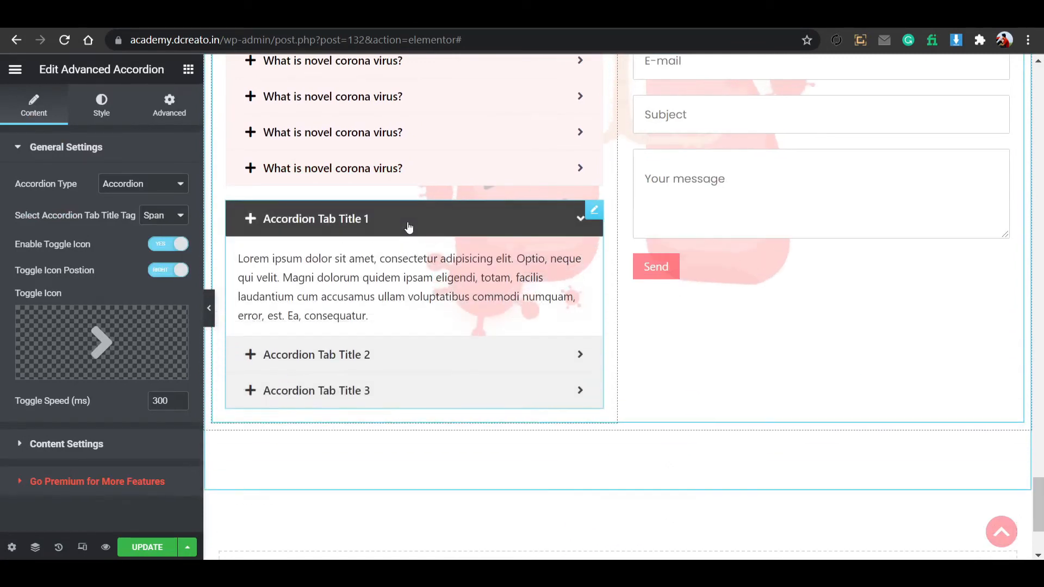
left_click(410, 223)
left_click(410, 222)
left_click(409, 220)
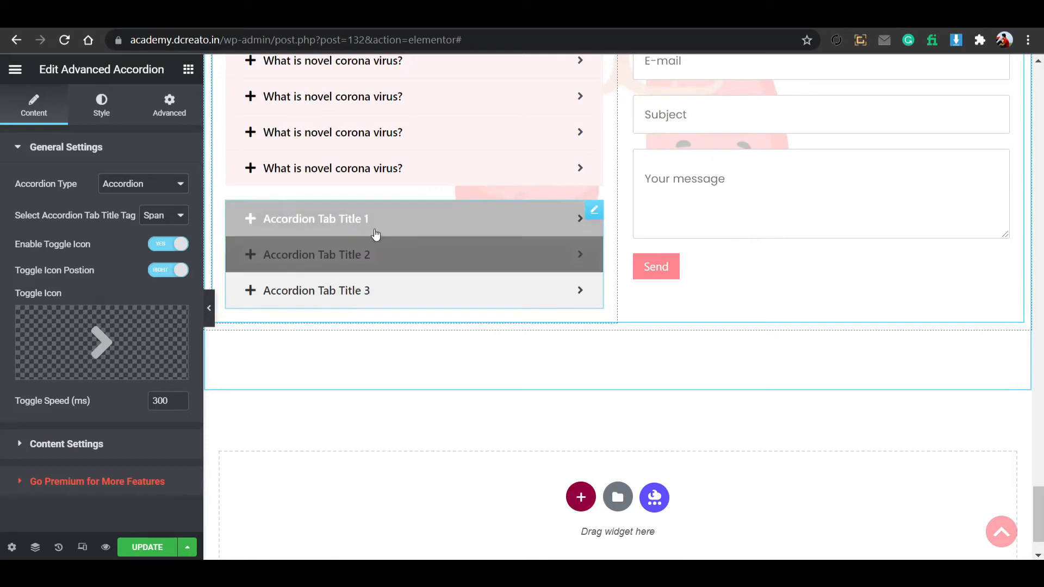
Set the new accordion's normal-state tab background to the classic color #FFEFEF and check it by toggling the first tab.
left_click(122, 107)
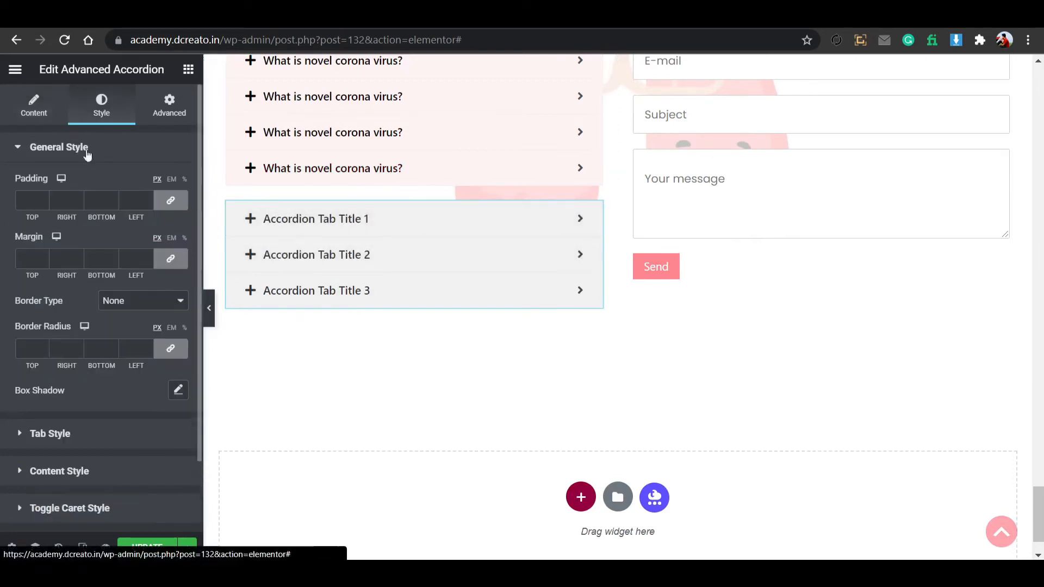
scroll(96, 348, "down", 2)
left_click(90, 353)
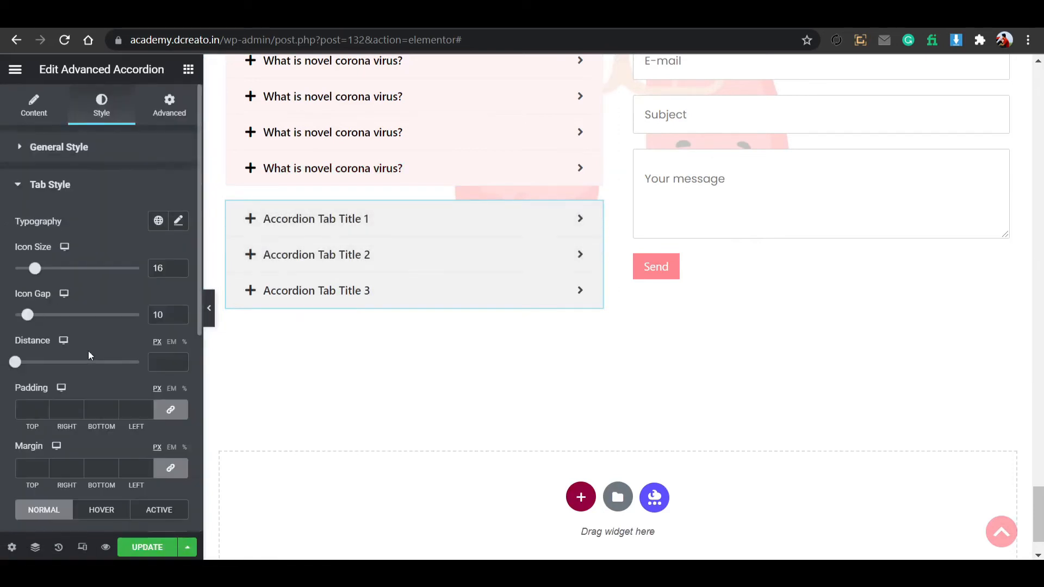
scroll(105, 304, "down", 5)
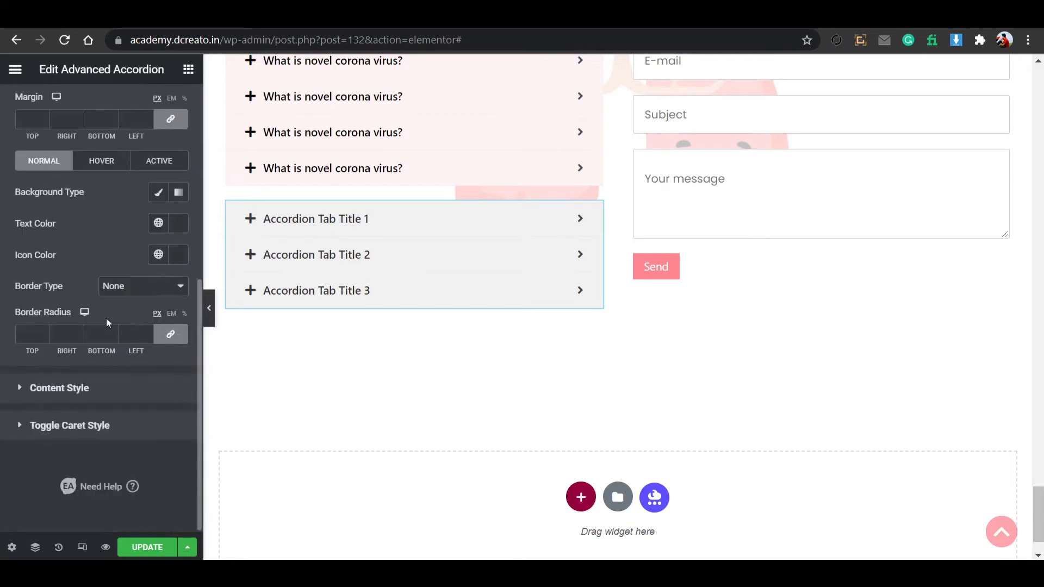
left_click(158, 192)
left_click(175, 225)
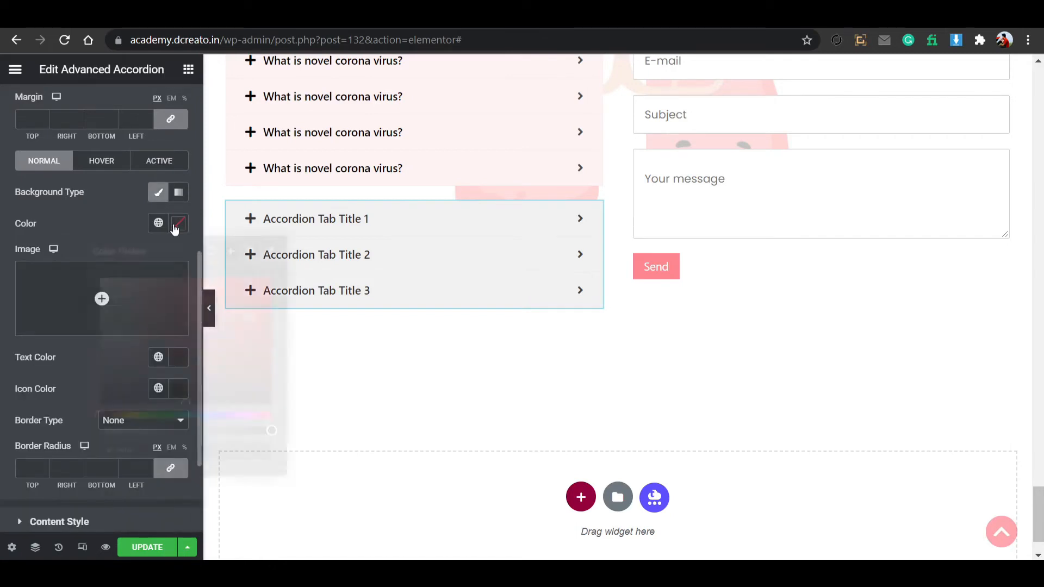
mouse_move(151, 286)
left_mouse_down()
mouse_move(198, 303)
mouse_move(233, 296)
mouse_move(217, 286)
mouse_move(126, 292)
mouse_move(112, 258)
left_mouse_up()
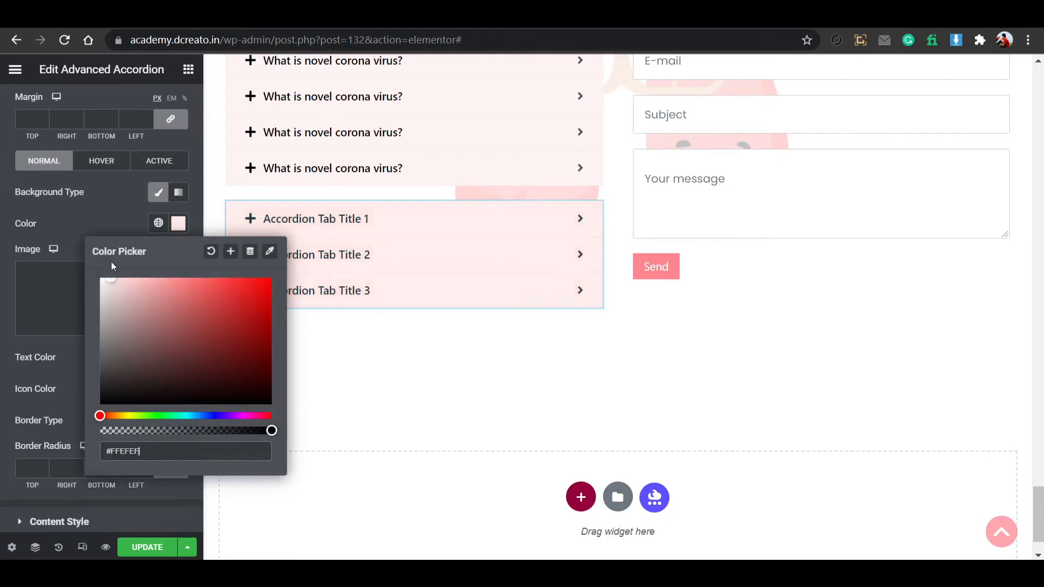
left_click(366, 222)
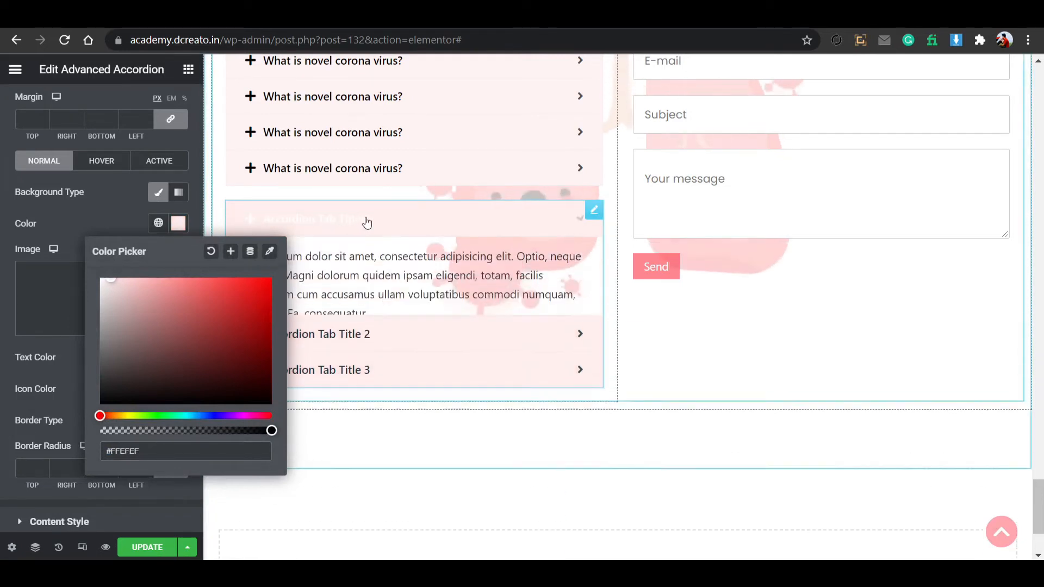
left_click(392, 225)
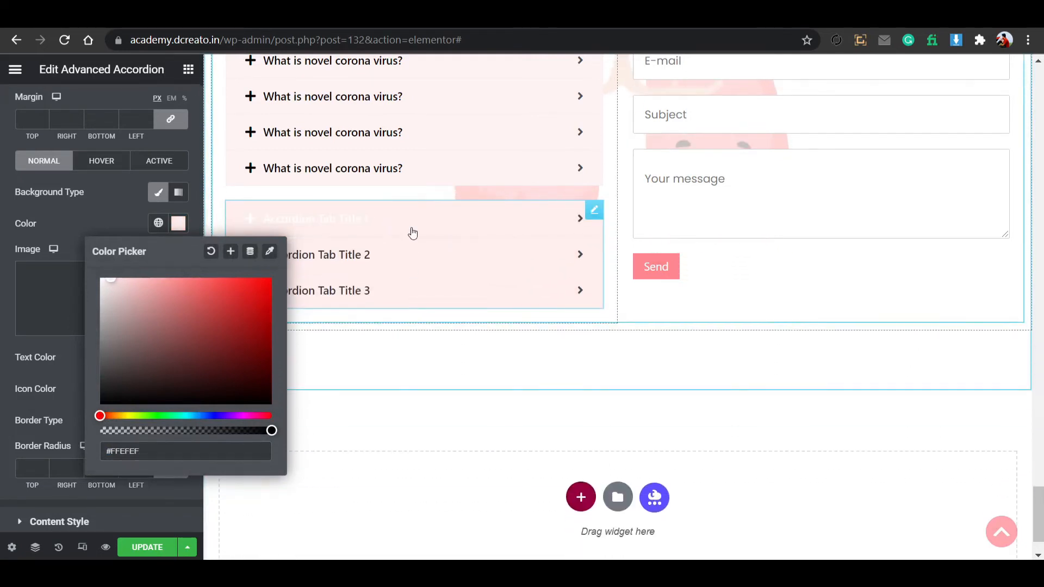
Toggle the first tab of the new accordion open and closed to check its background in both states.
left_click(413, 233)
left_click(413, 232)
left_click(394, 234)
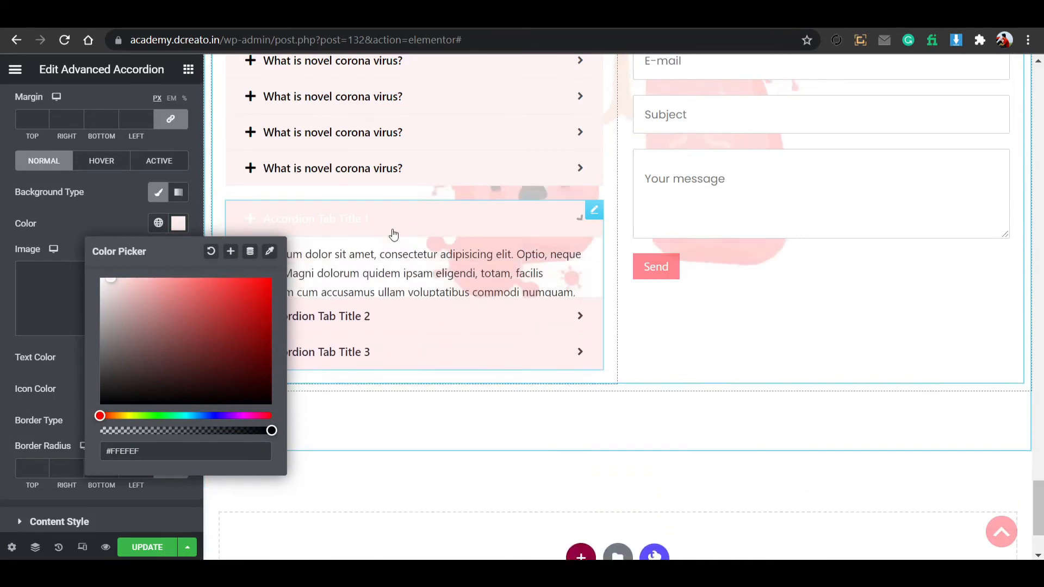
left_click(342, 235)
Change the title of the new accordion's first tab to "heading".
scroll(72, 141, "up", 6)
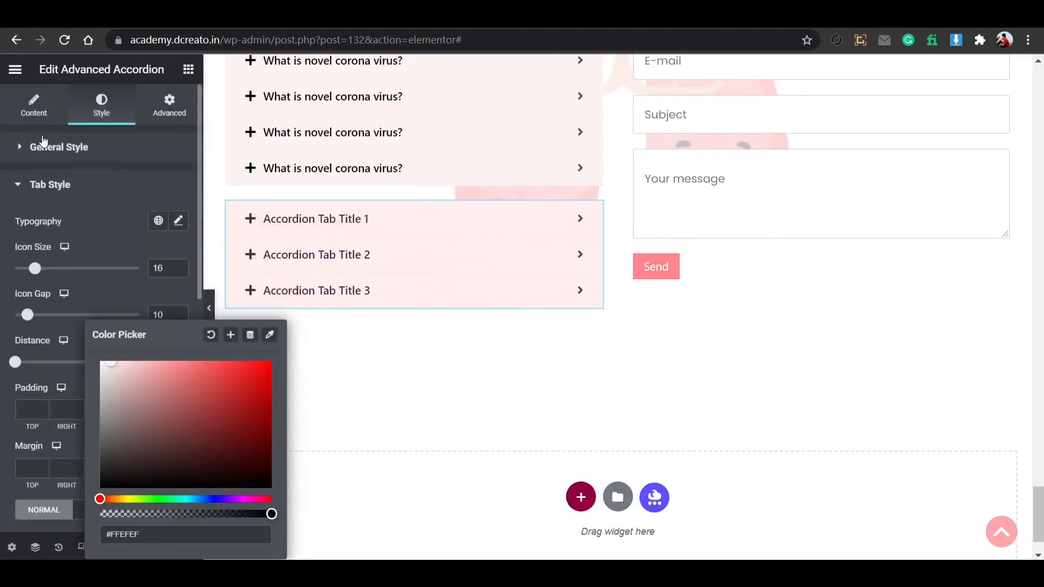
left_click(33, 106)
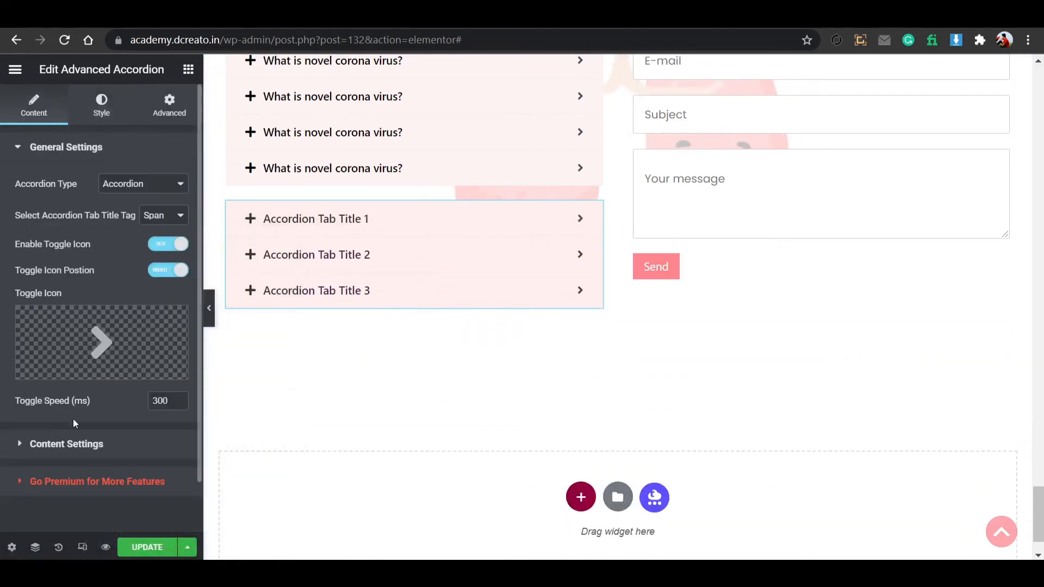
left_click(75, 438)
left_click(95, 254)
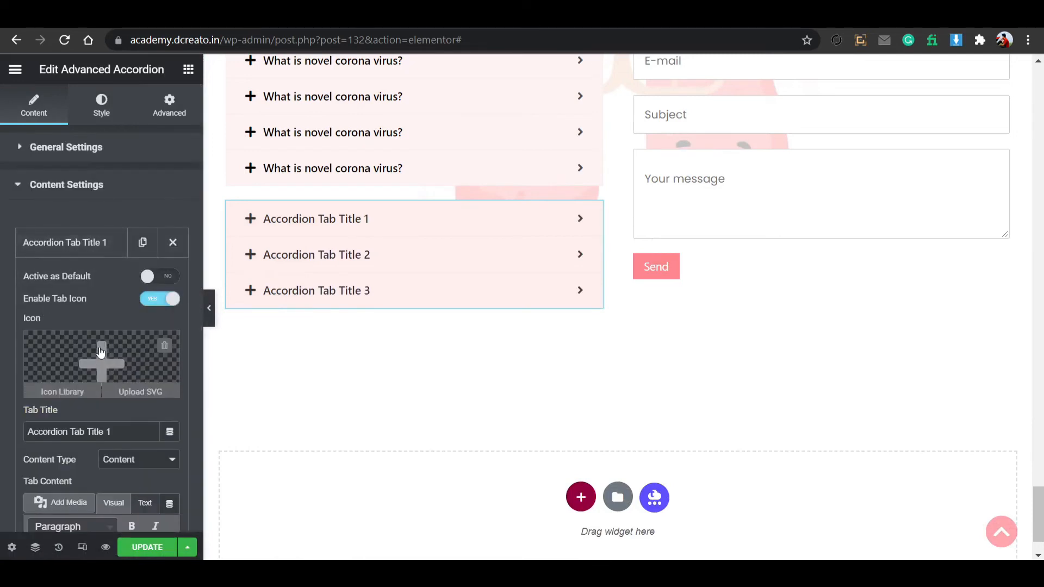
left_click_drag(112, 432, 22, 432)
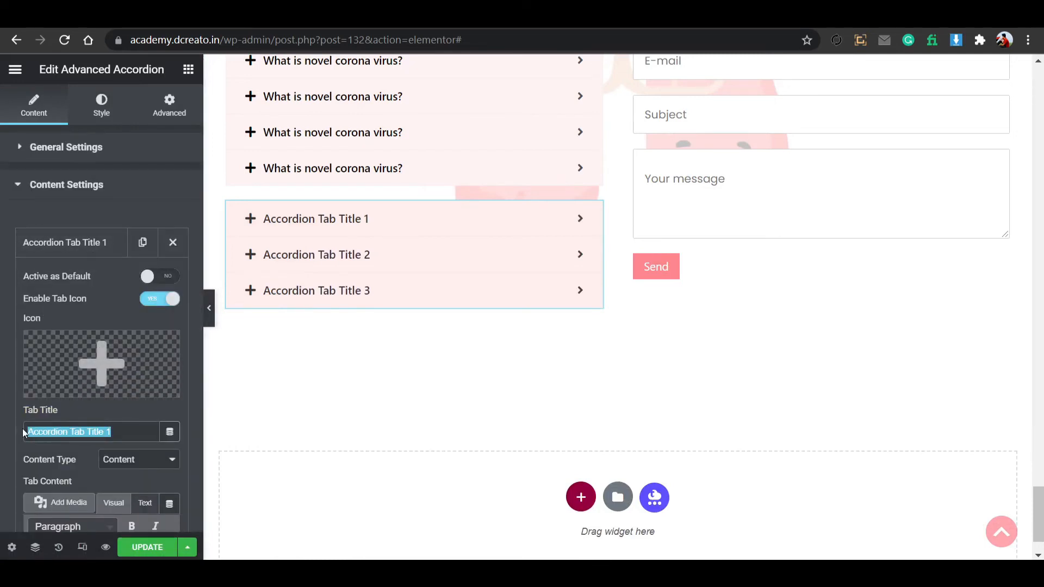
type("heading")
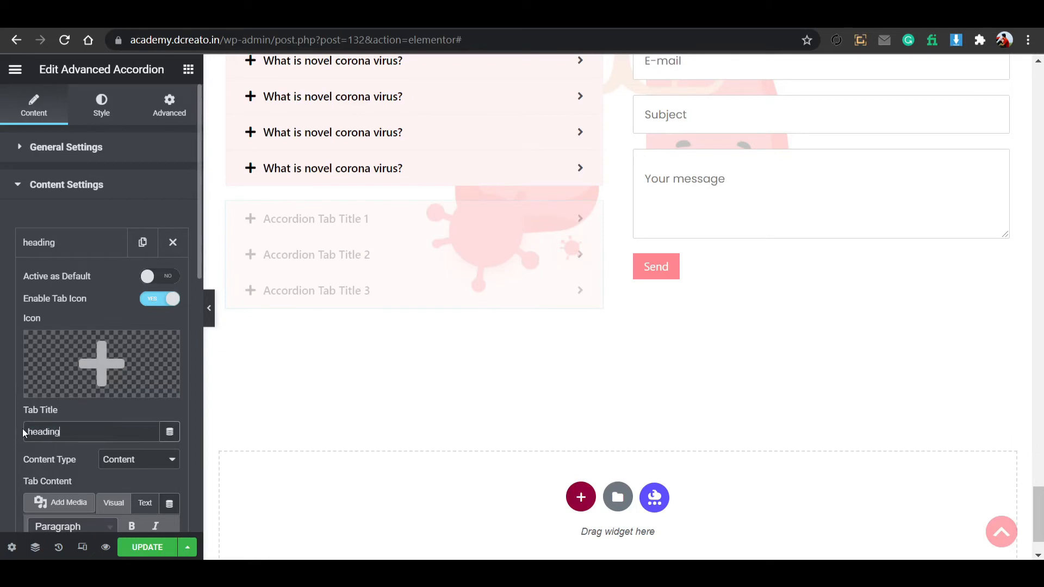
left_click(81, 245)
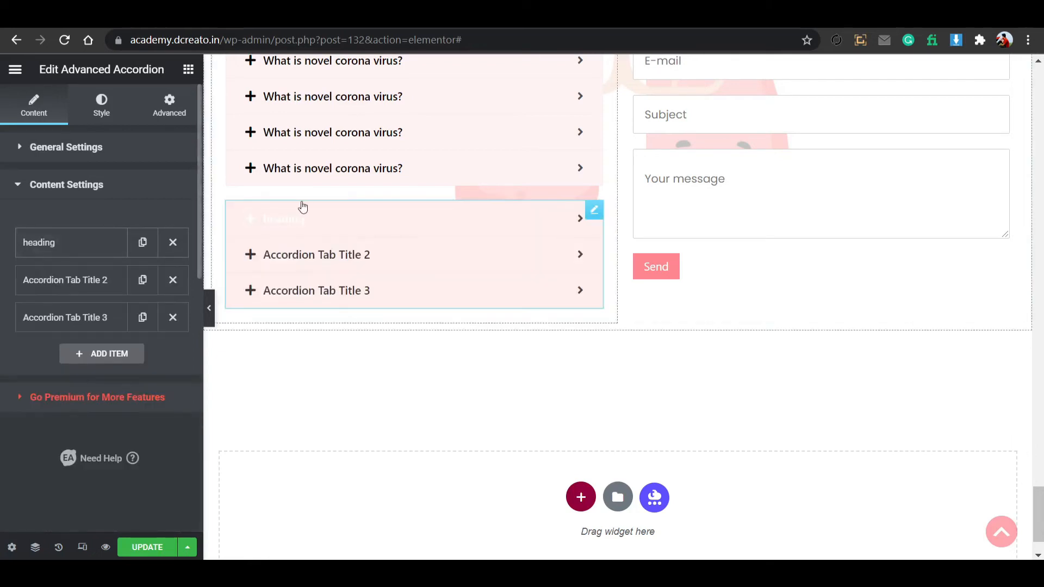
Examine the icon, title and tab content settings of the new accordion's first item.
left_click(82, 243)
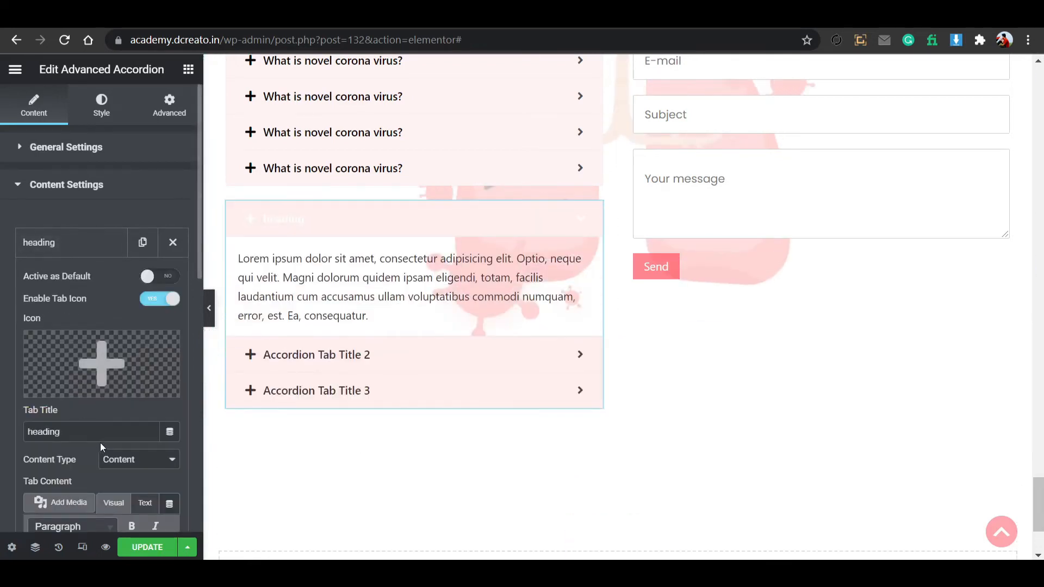
scroll(100, 443, "down", 4)
scroll(121, 491, "down", 2)
scroll(114, 487, "down", 1)
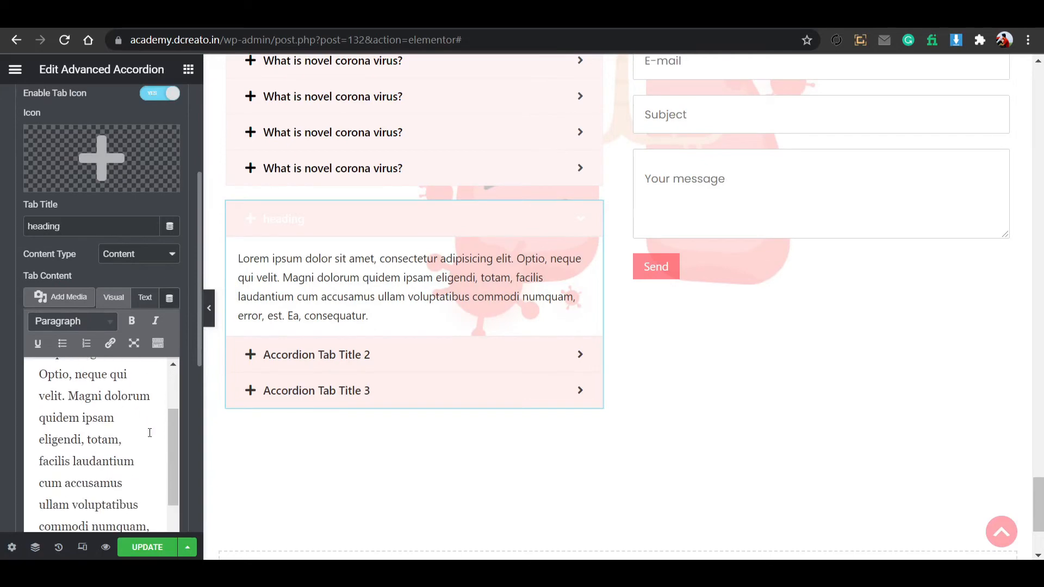
scroll(110, 443, "up", 3)
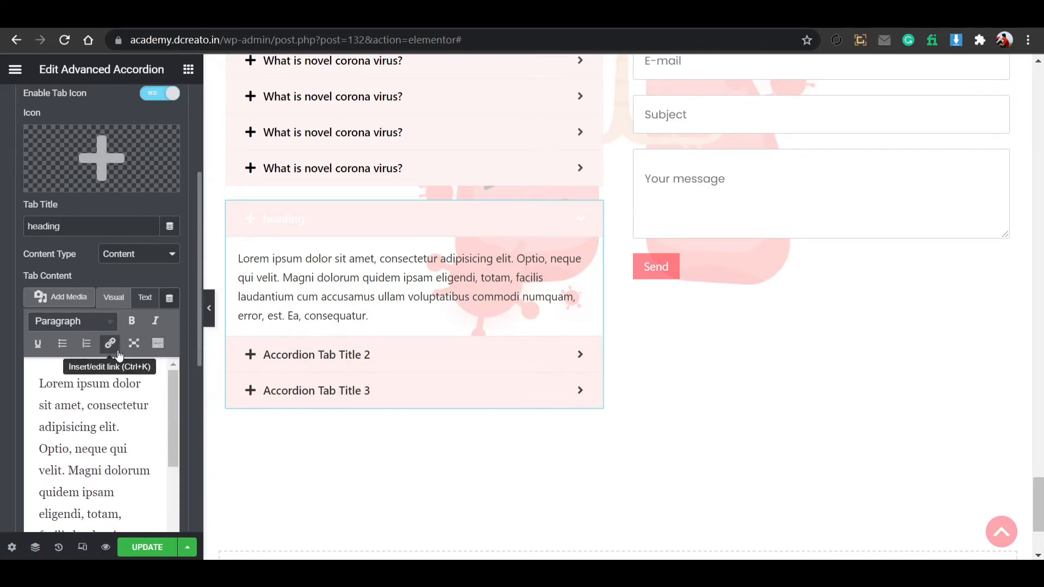
scroll(142, 327, "up", 4)
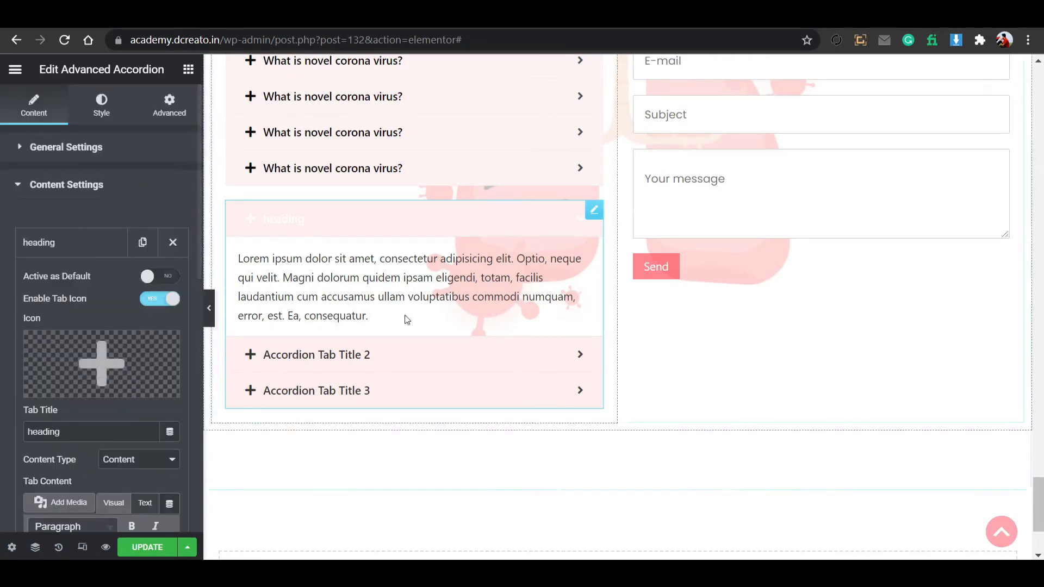
Delete the new Advanced Accordion below the original FAQ accordion.
right_click(403, 234)
left_click(435, 444)
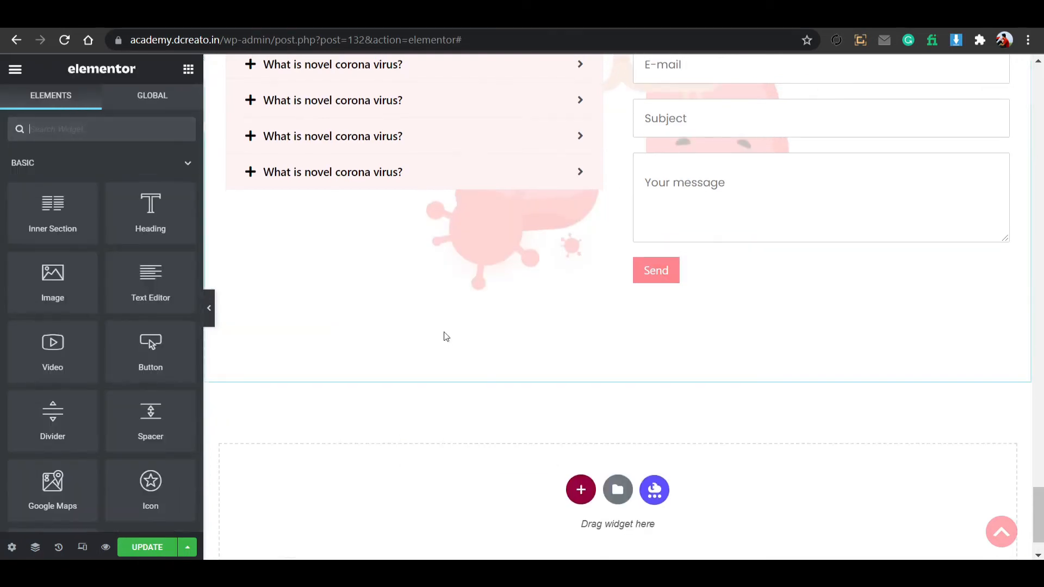
Inspect the "Any Question?" heading and the text below it beside the FAQ accordion, and save the page.
scroll(443, 337, "up", 4)
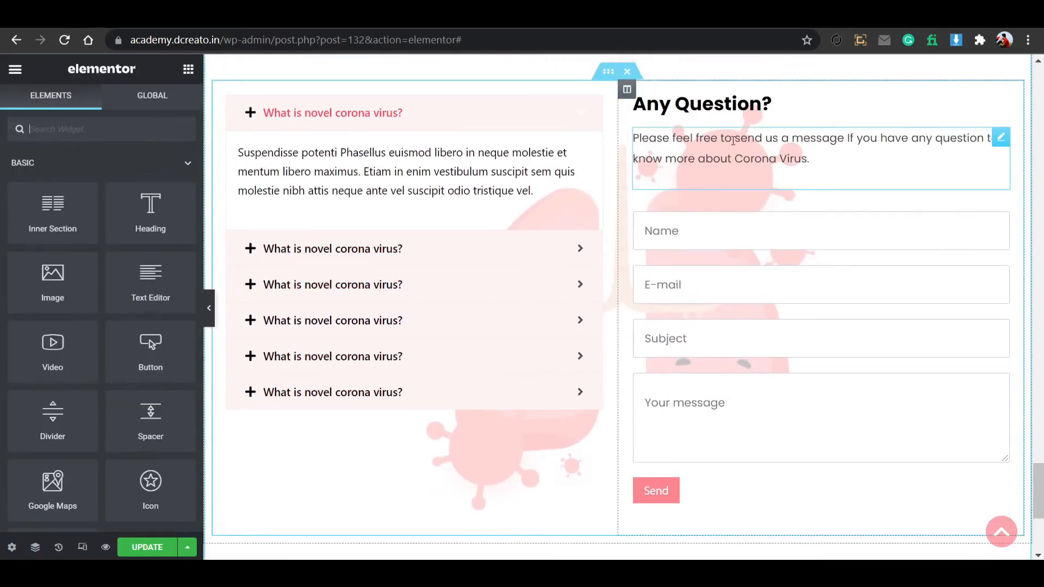
left_click(760, 106)
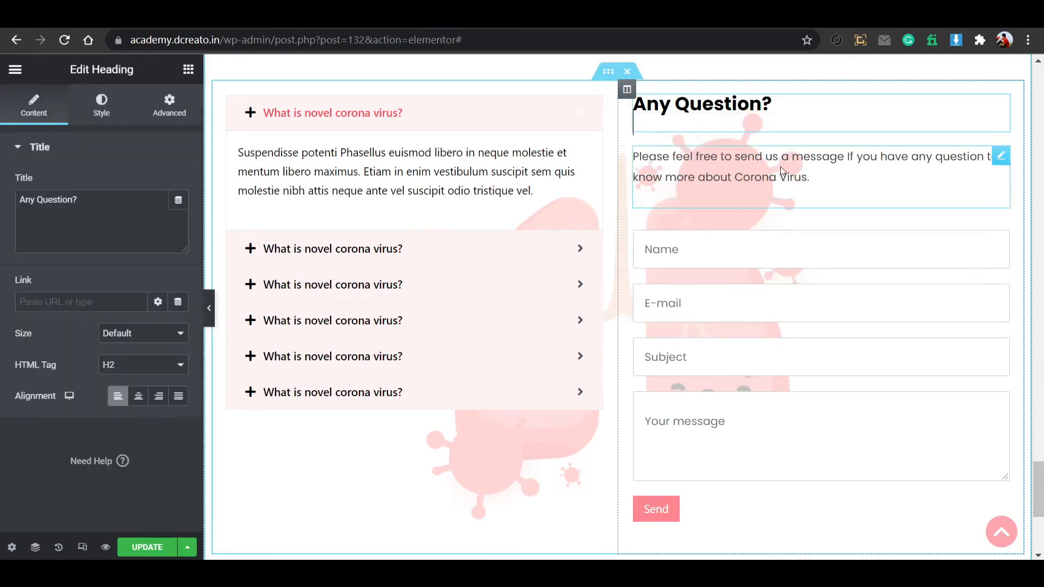
left_click(780, 167)
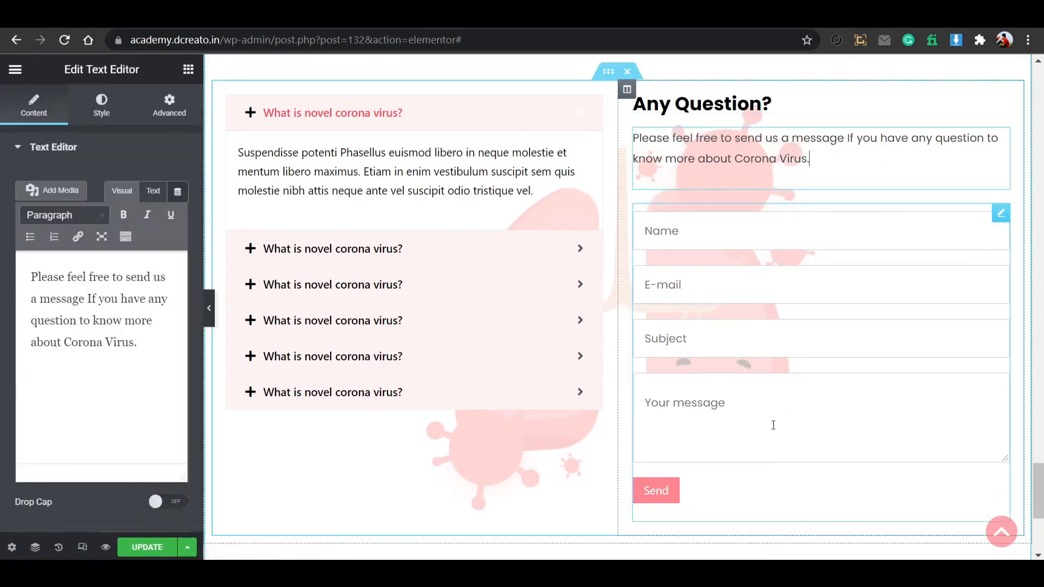
left_click(156, 546)
Switch to the WordPress dashboard's Add Plugins page and search the plugins for "wp form".
left_click(218, 15)
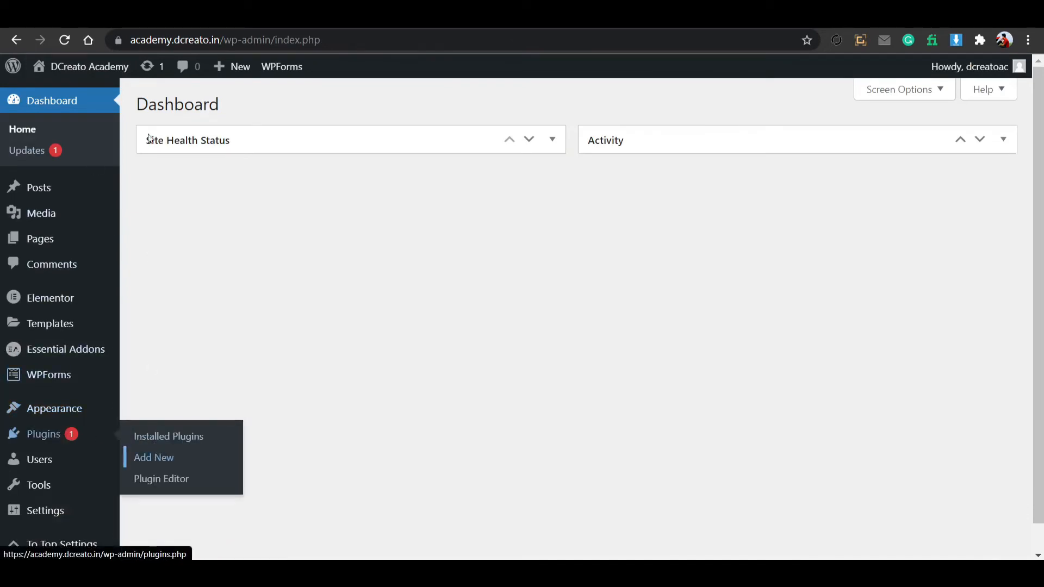
left_click(164, 15)
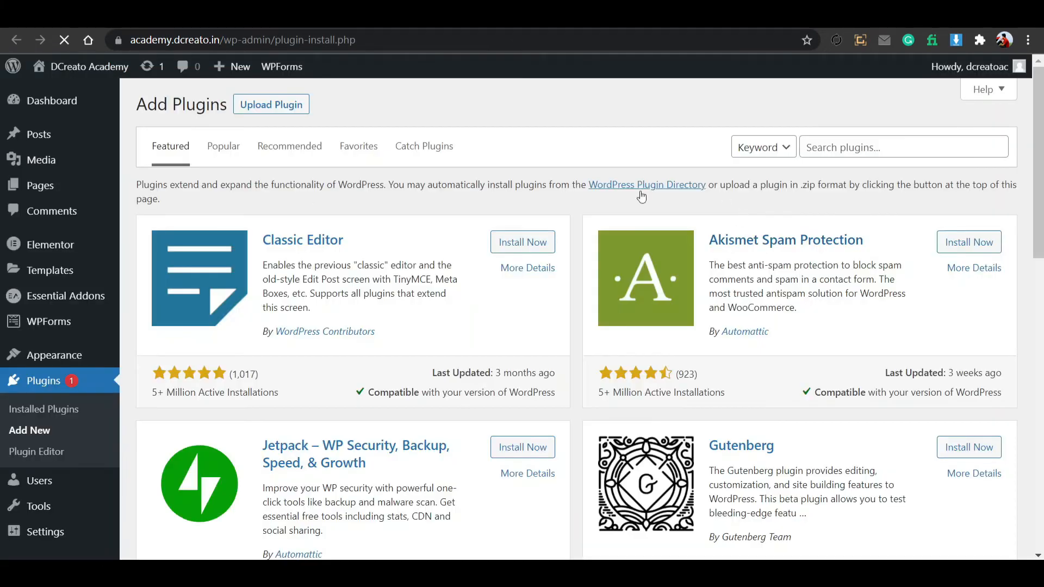
left_click(872, 148)
type("wp ")
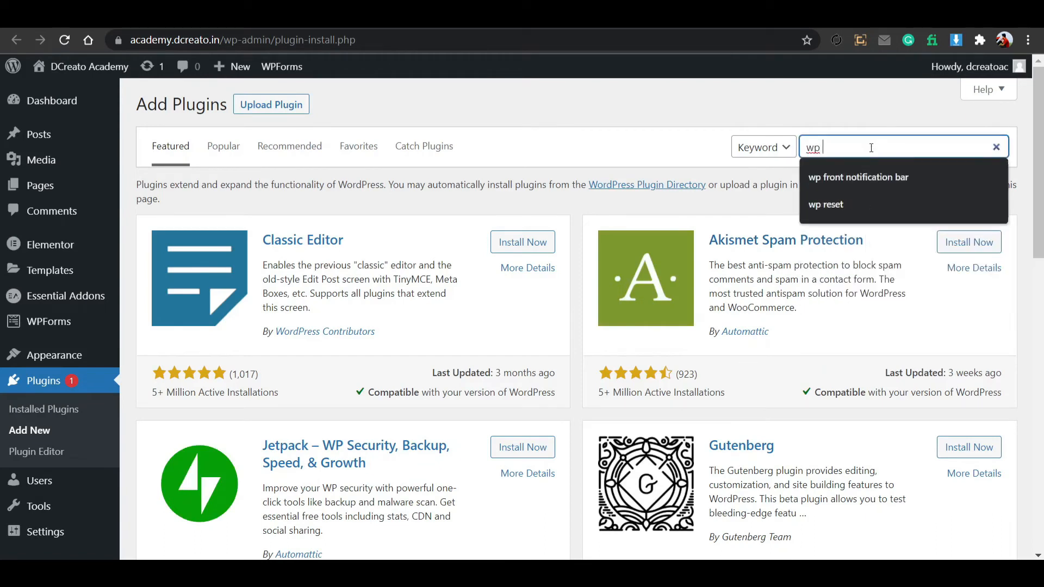
type("form")
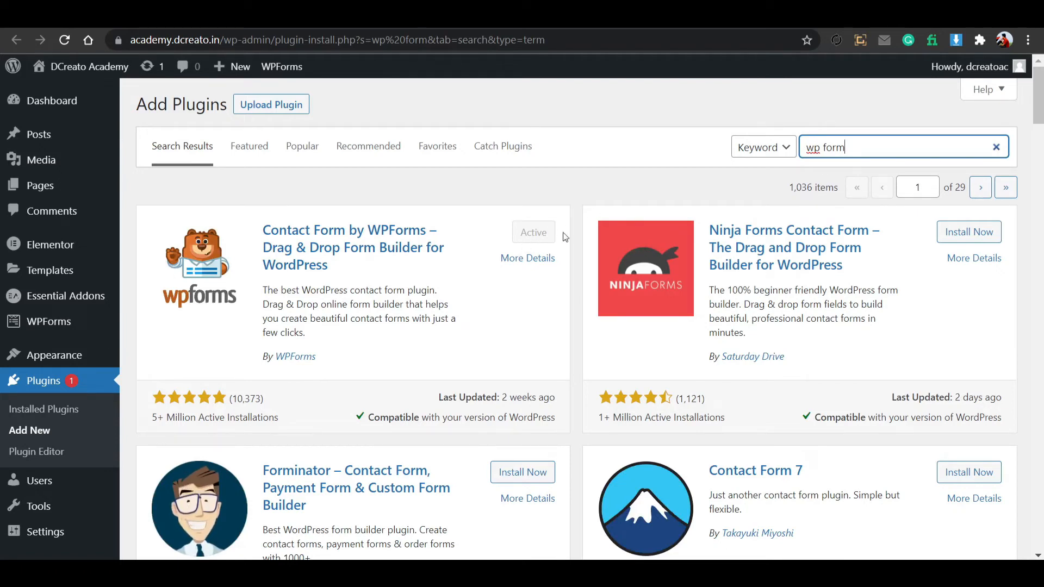
Create a new form in WPForms named "Blank Form" from the Blank Form template.
mouse_move(58, 331)
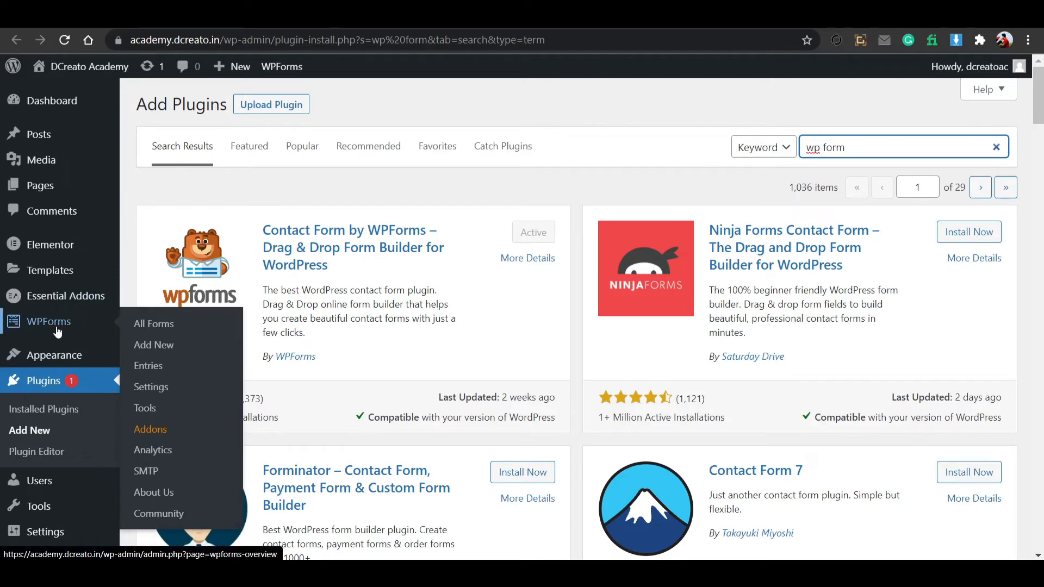
left_click(138, 329)
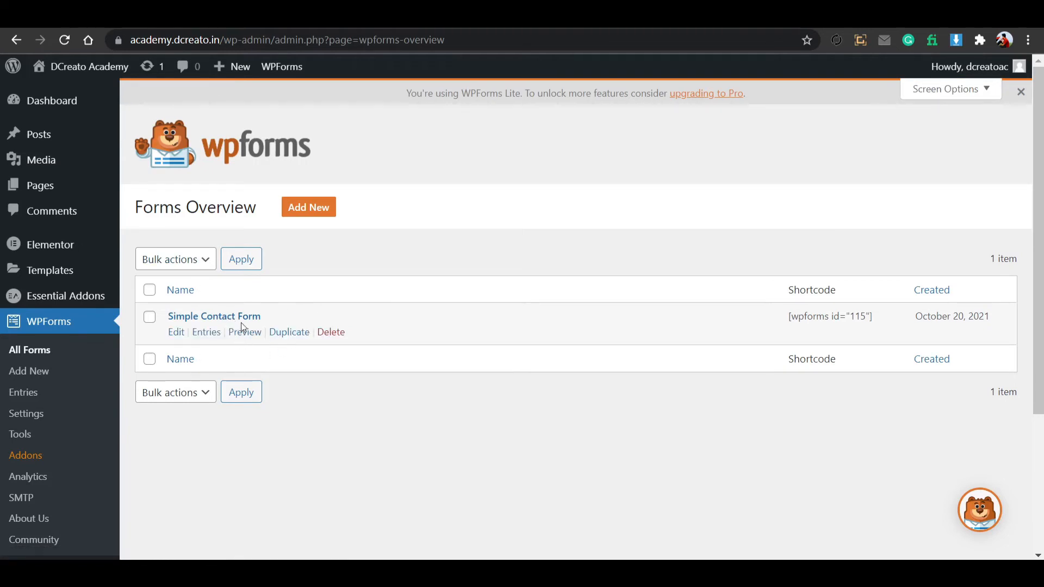
left_click(308, 209)
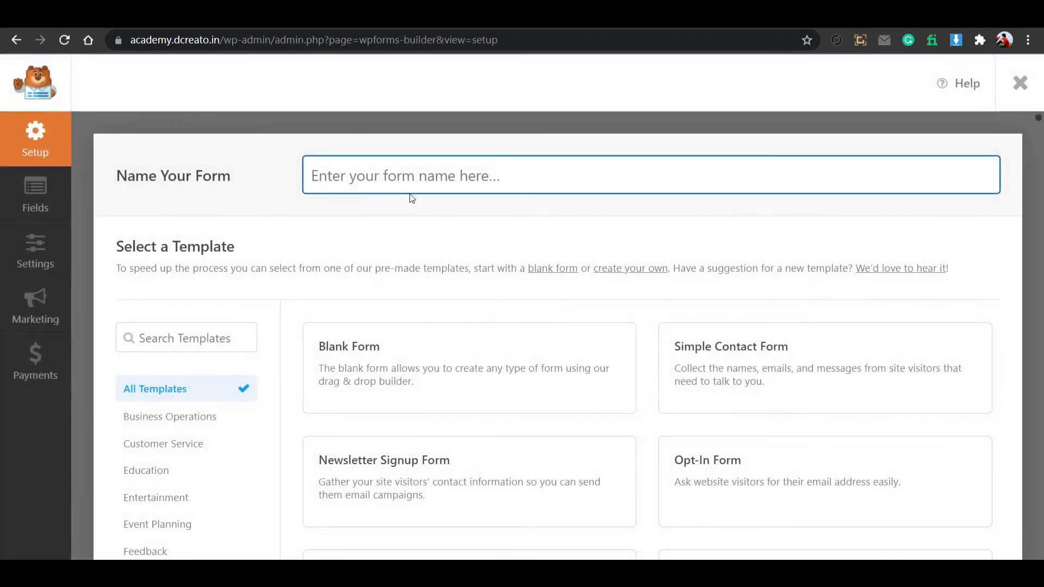
left_click(410, 175)
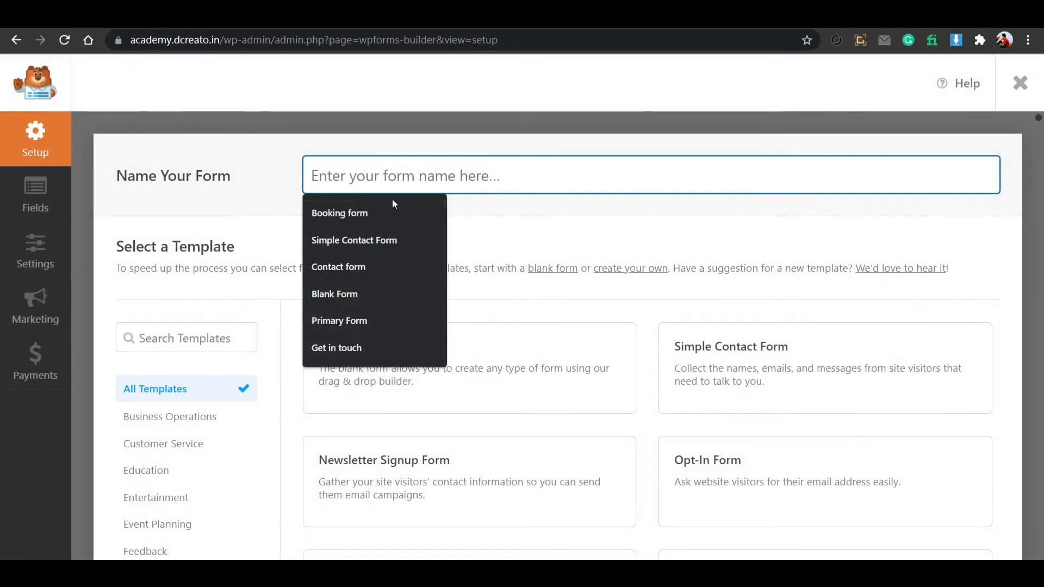
left_click(380, 295)
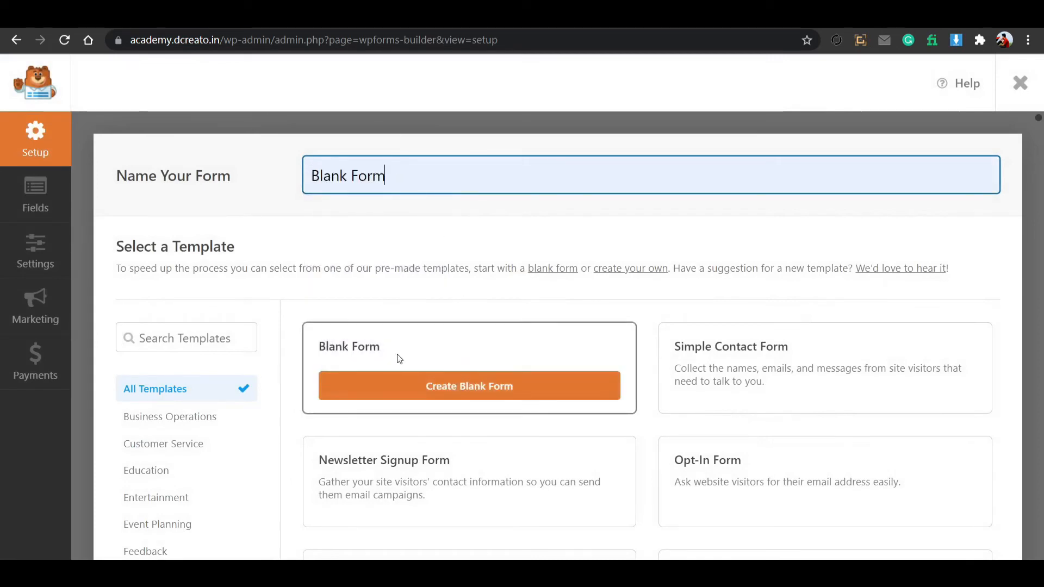
left_click(396, 382)
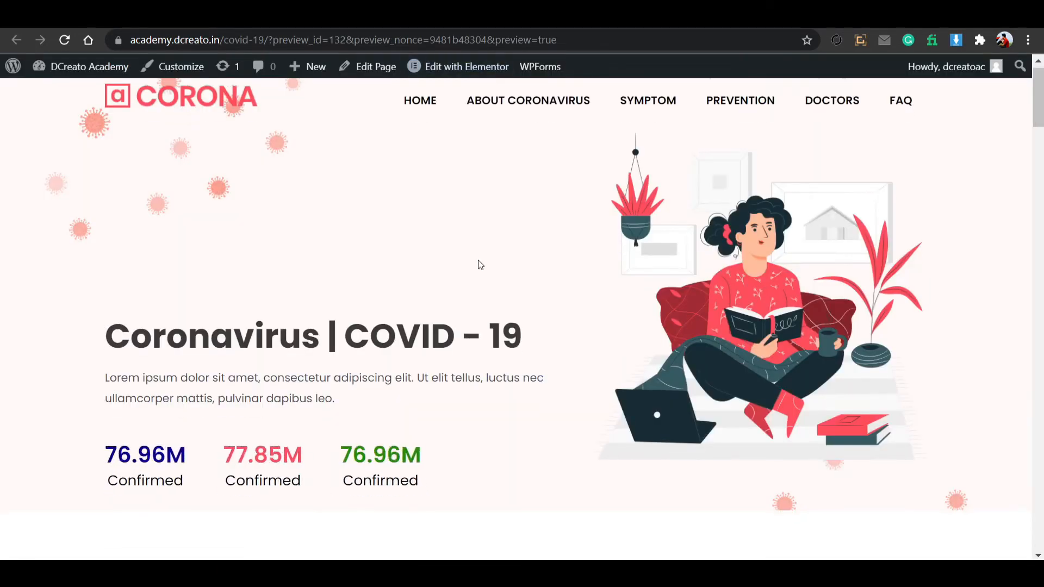
Review the page preview for reference and add a Name field with the Simple format to the blank form.
scroll(497, 263, "down", 10)
scroll(495, 252, "down", 4)
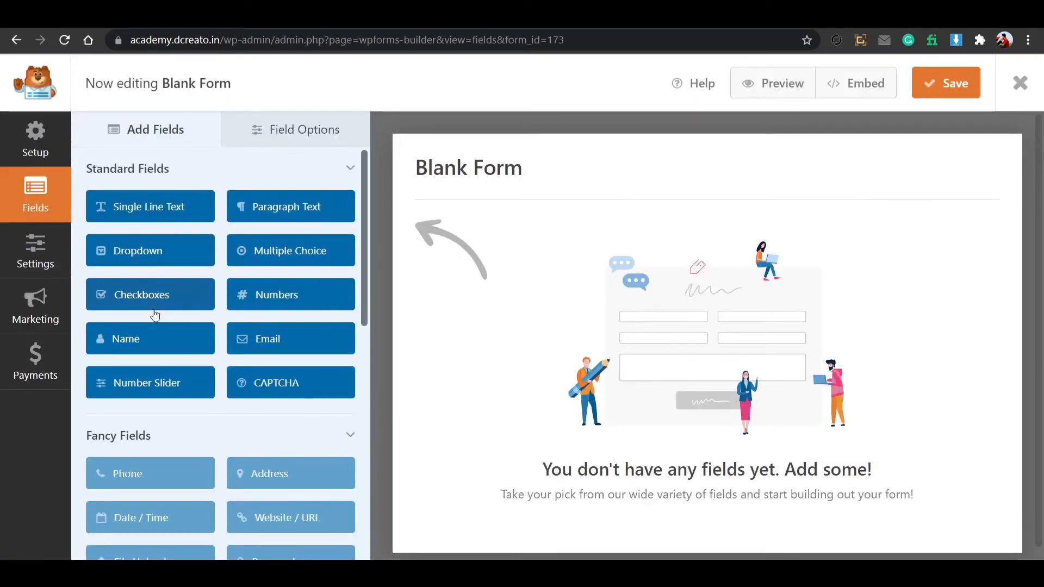
left_click_drag(154, 338, 497, 230)
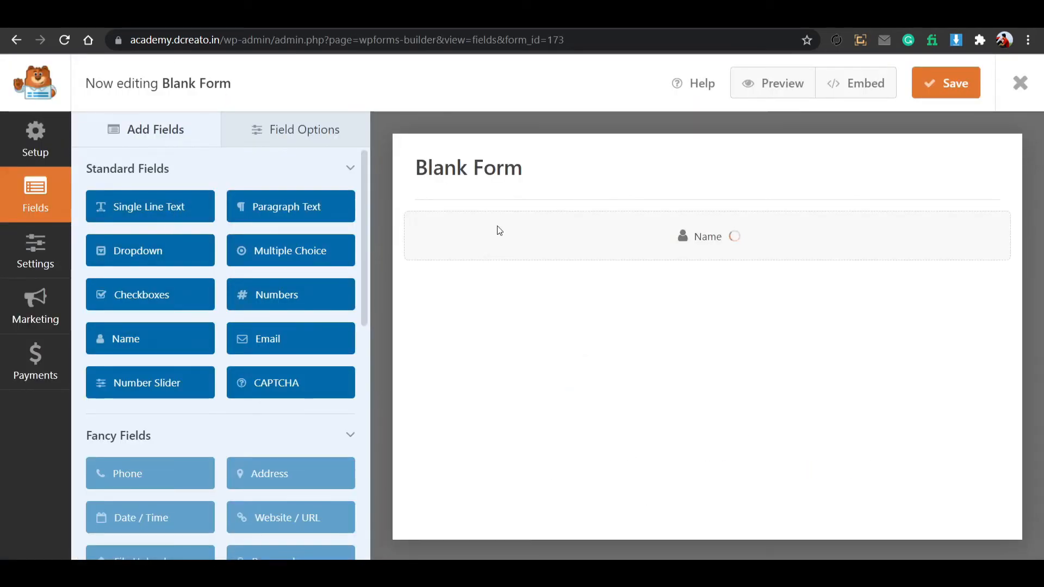
left_click(502, 235)
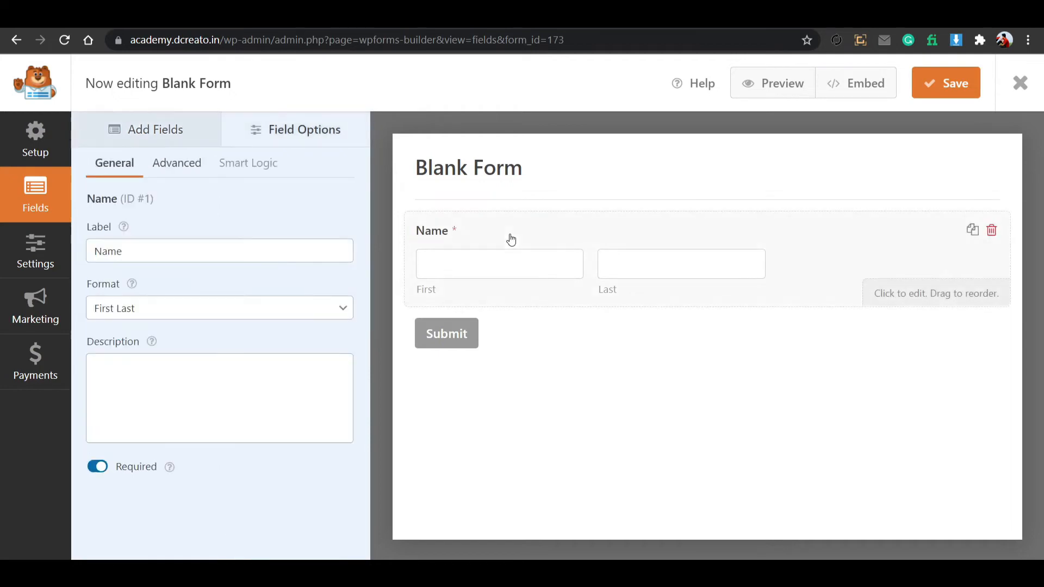
left_click(186, 308)
left_click(178, 331)
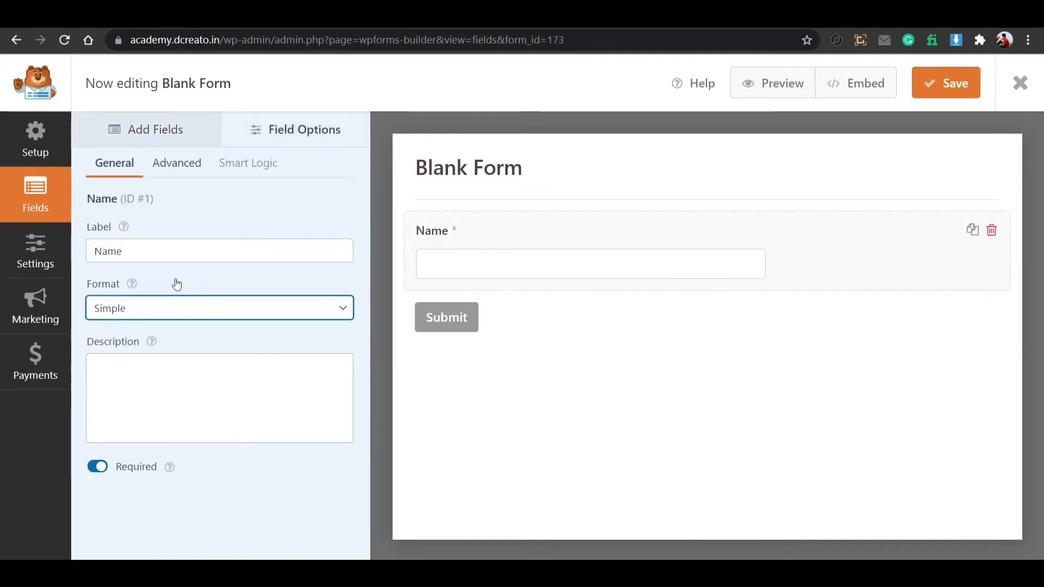
Hide the Name field's label and set its placeholder to "name".
left_click(175, 164)
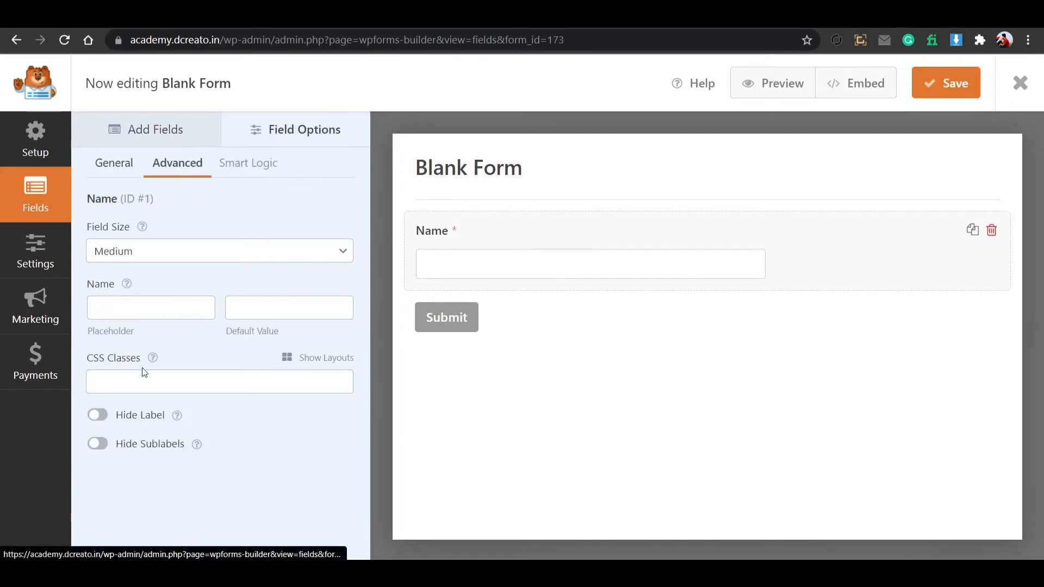
left_click(105, 415)
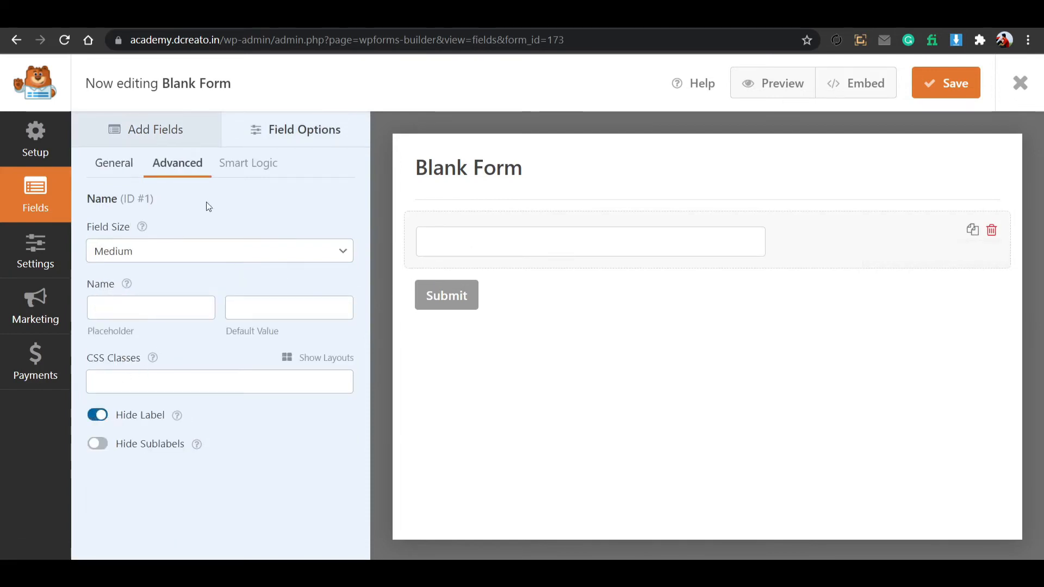
left_click(155, 306)
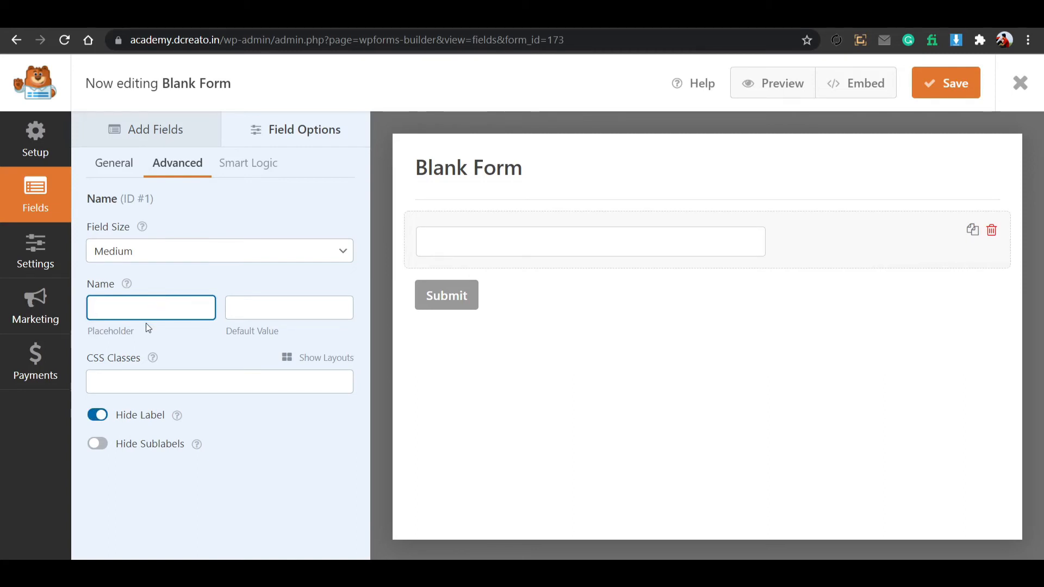
type("name")
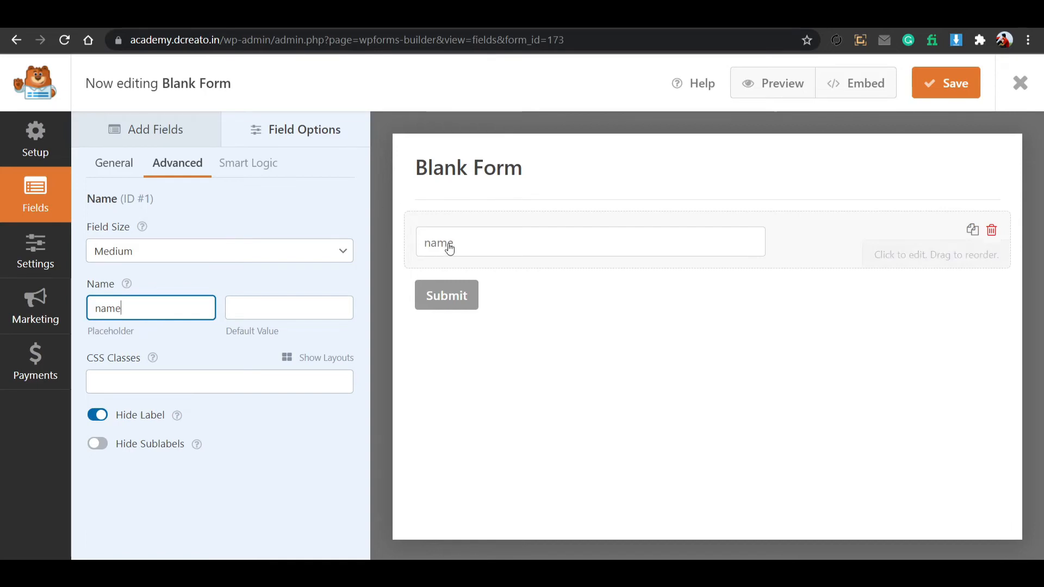
Replace the Name field's placeholder text with "Name", capitalising only the first letter.
left_click_drag(124, 308, 84, 318)
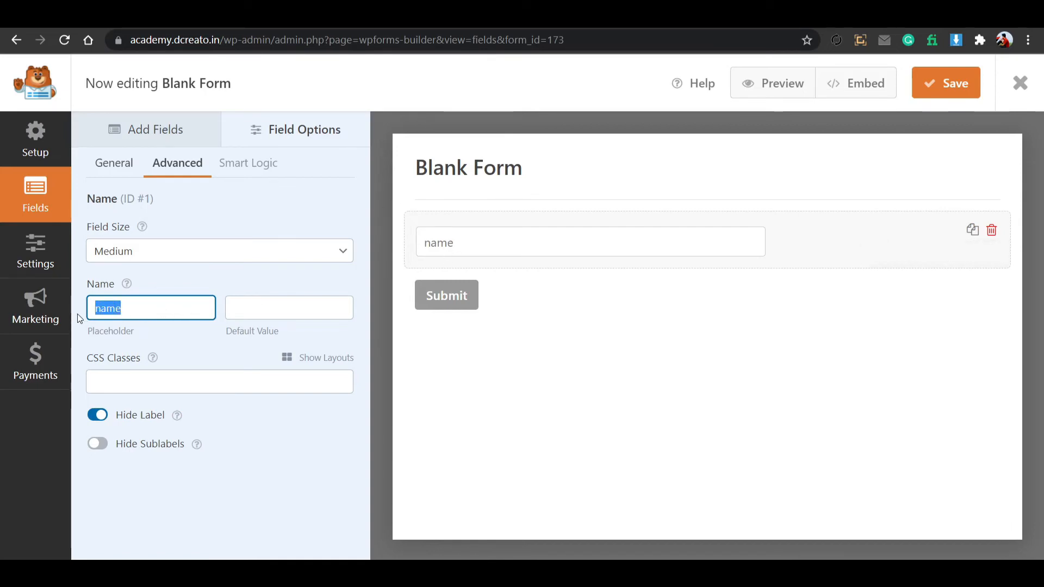
type("NAM")
key("BackSpace")
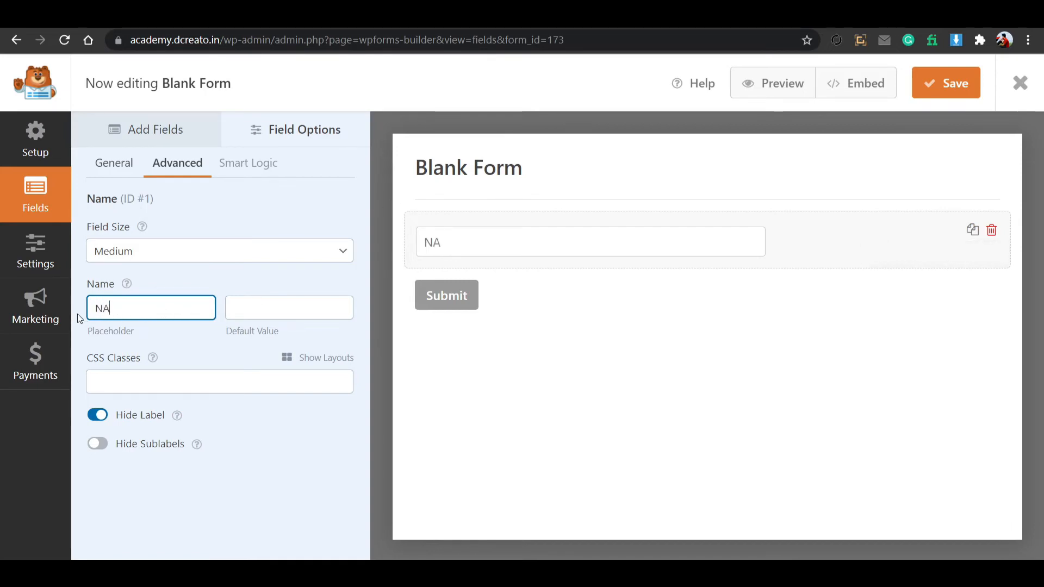
type("ME")
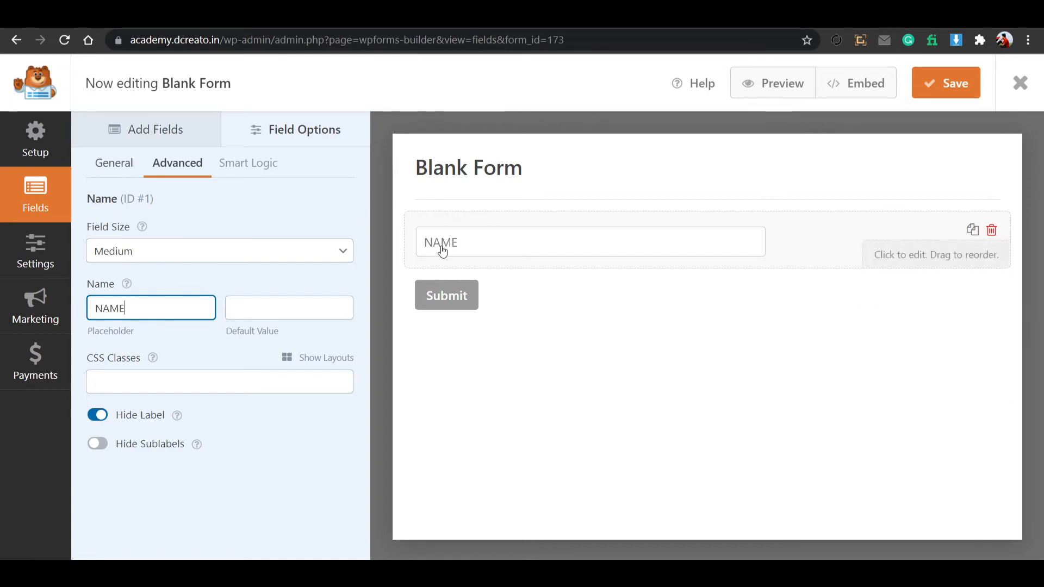
key("BackSpace")
key("BackSpace")
type("ame")
Add an Email field to the form below the Name field and open its options.
left_click(147, 129)
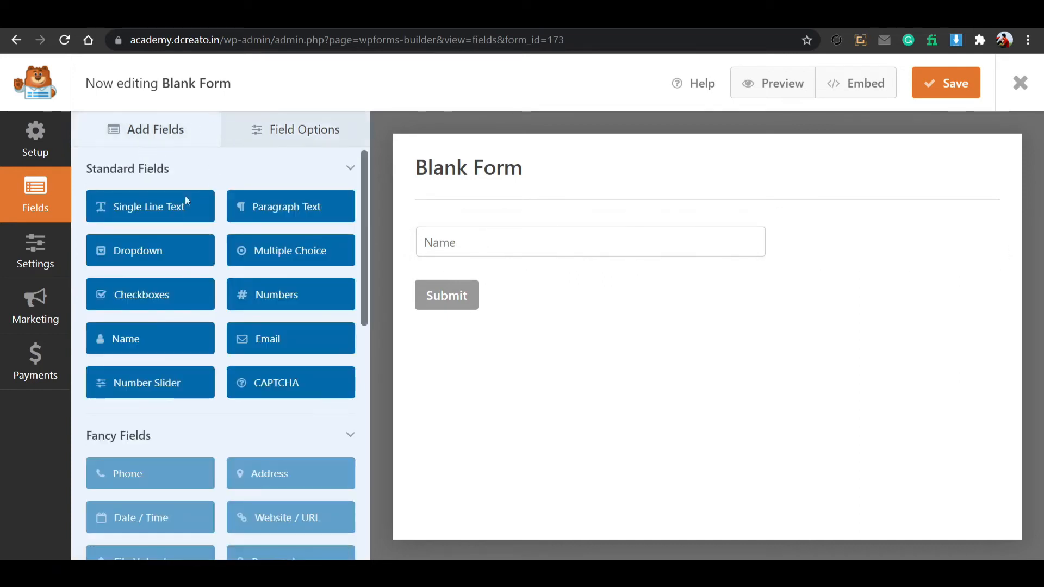
left_click_drag(243, 339, 425, 288)
left_click(503, 310)
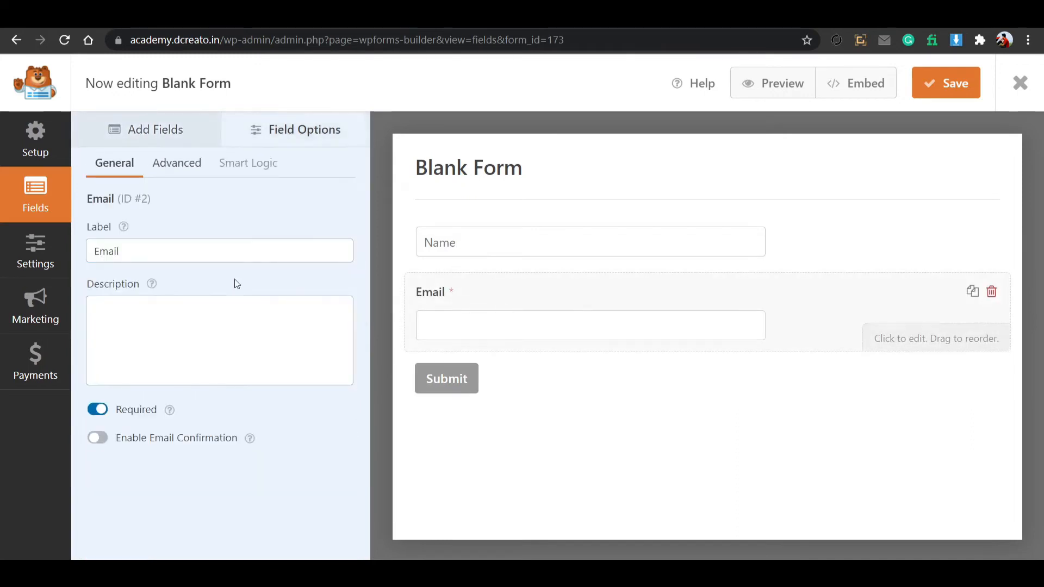
Hide the Email field's label and set its placeholder text to "E-mail".
left_click(178, 177)
scroll(114, 430, "down", 2)
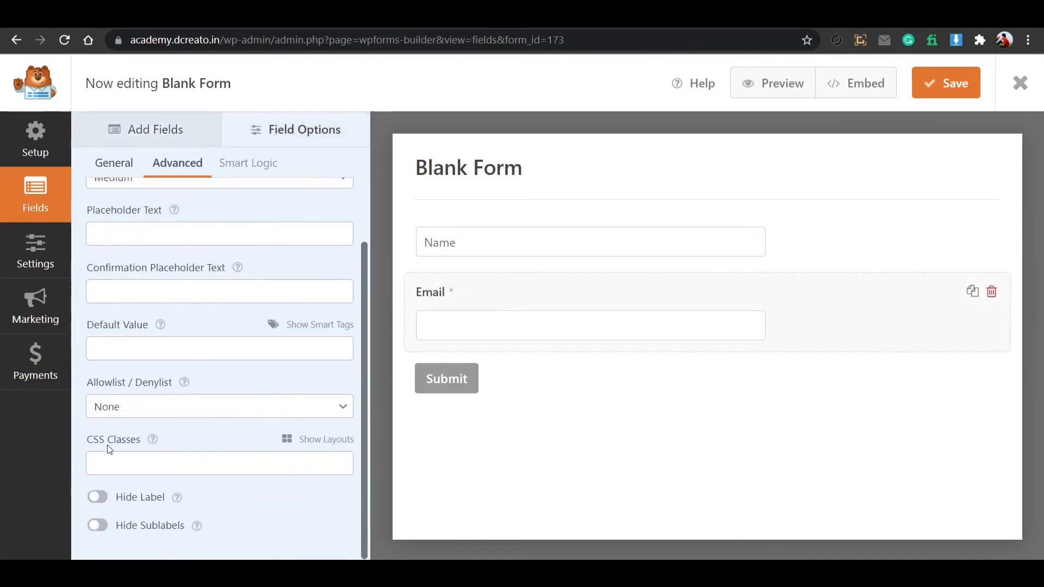
left_click(97, 498)
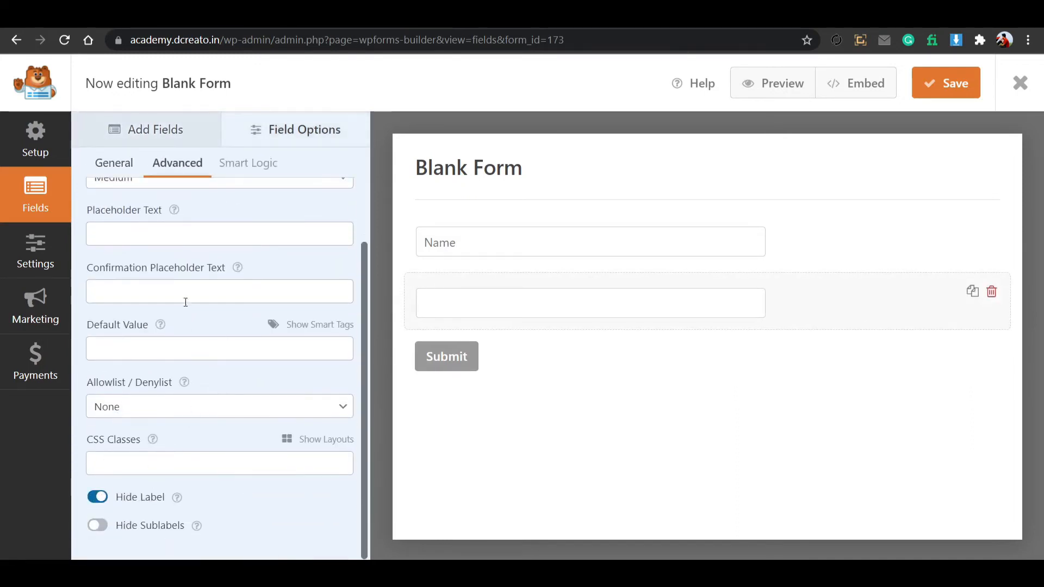
scroll(163, 300, "up", 2)
left_click(139, 298)
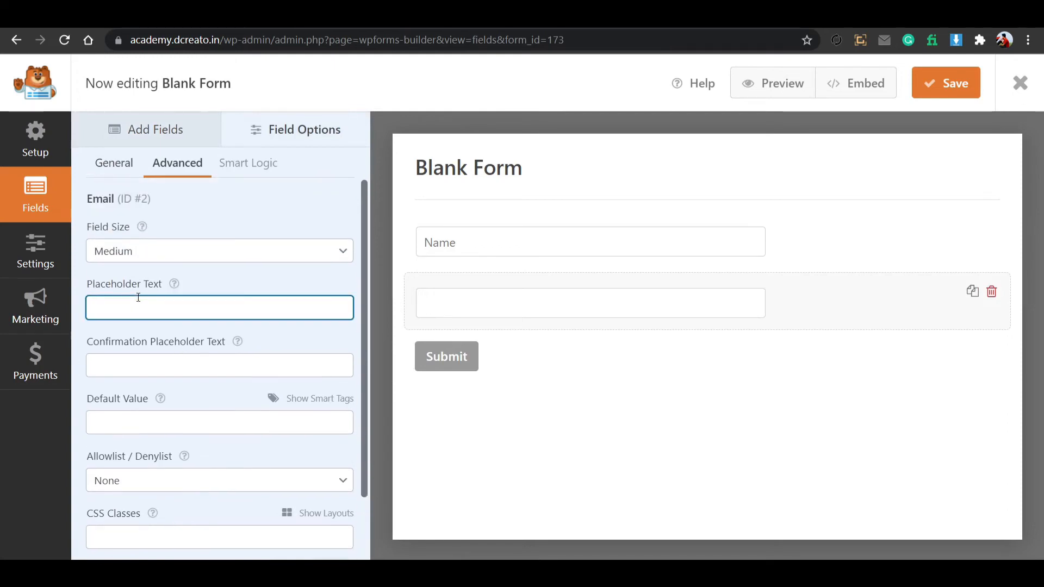
type("E-mainlk")
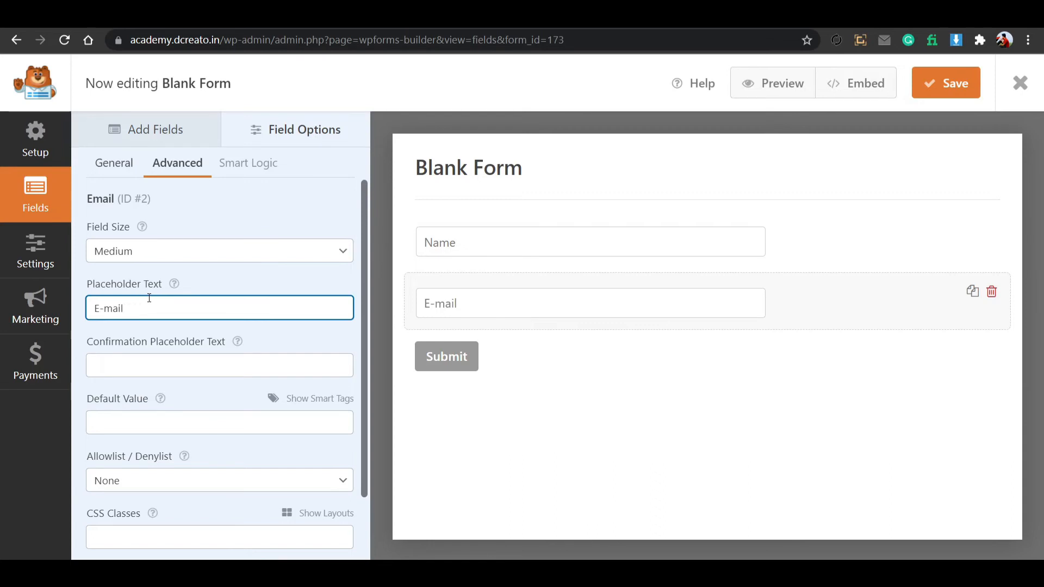
Add a Paragraph Text field to the form below the E-mail field and open its options.
left_click(170, 142)
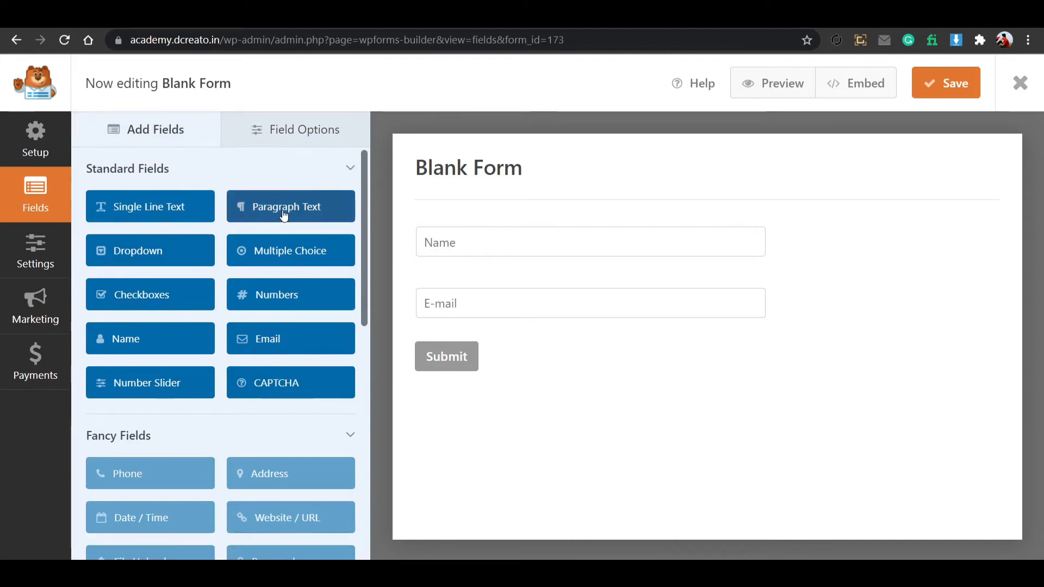
left_click_drag(284, 215, 475, 355)
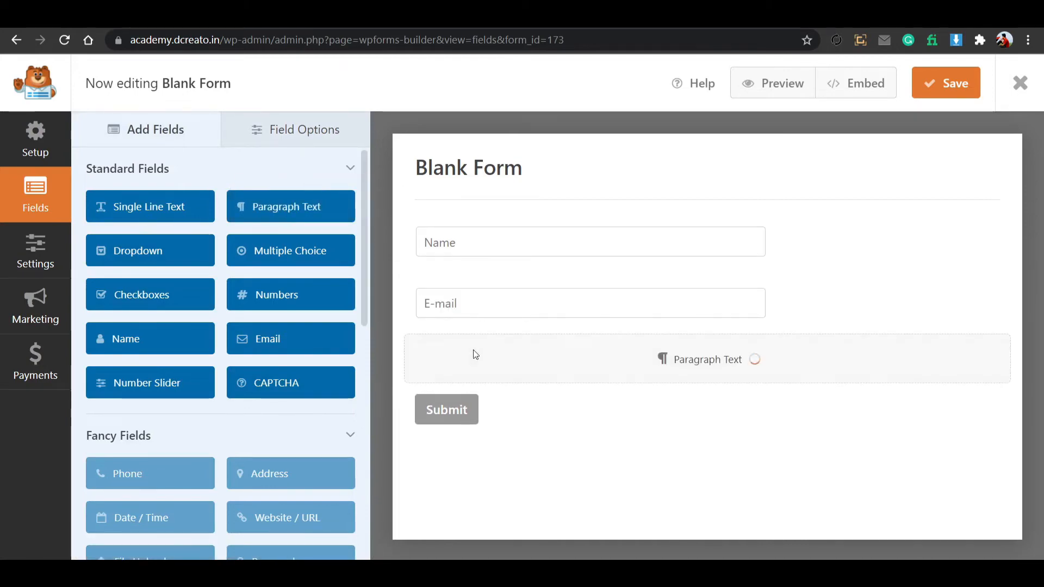
left_click(481, 385)
Hide the Paragraph Text field's label and set its placeholder text to "Your Message".
left_click(166, 165)
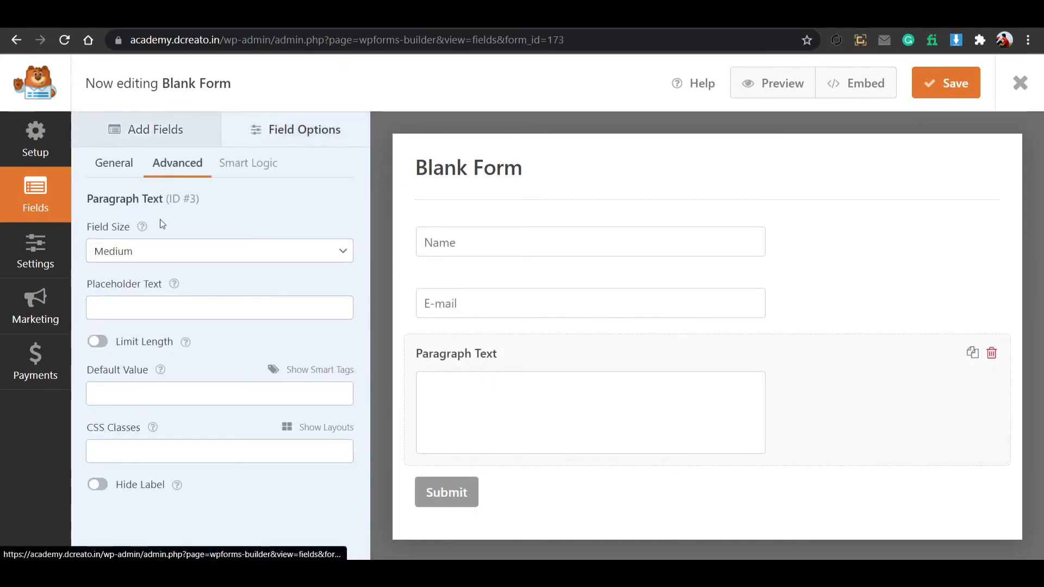
left_click(97, 484)
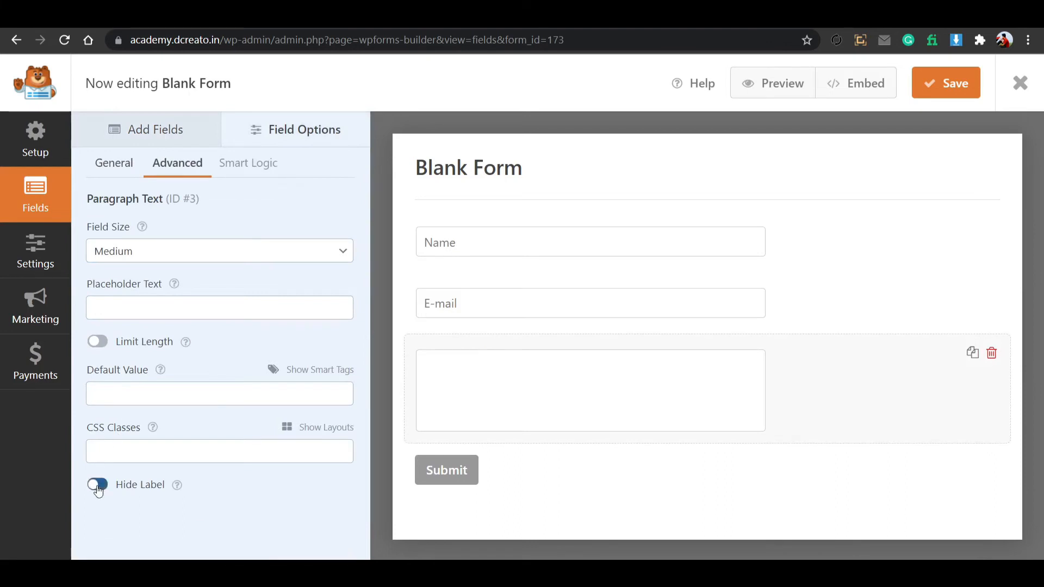
left_click(239, 311)
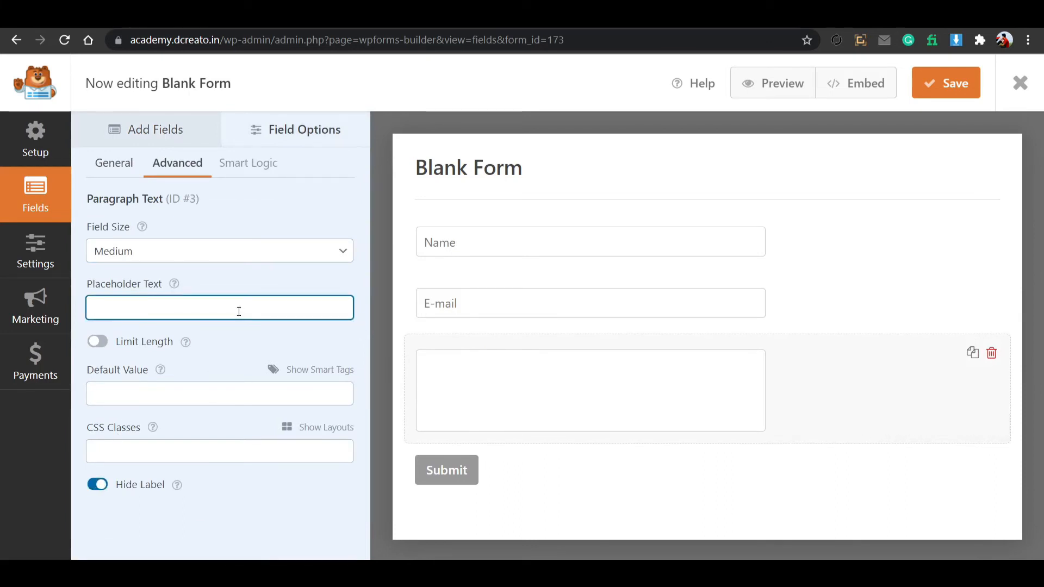
type("Your M")
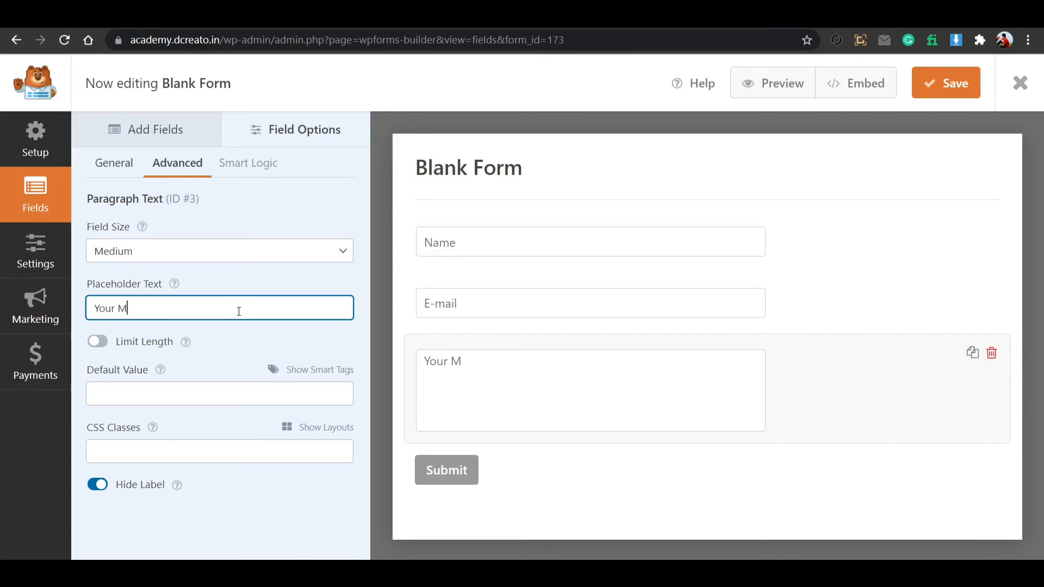
type("easage")
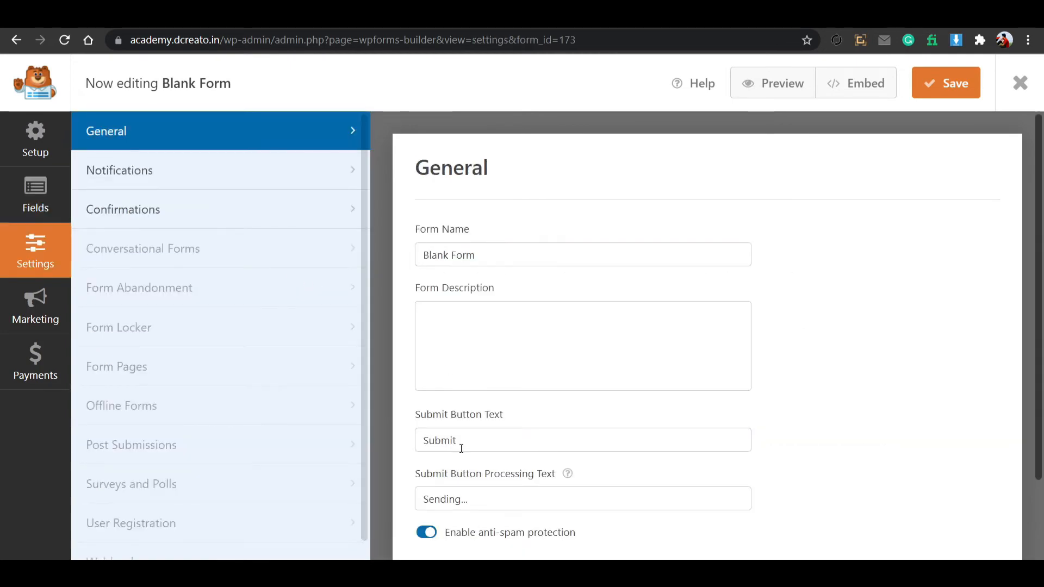
Change the form's submit button text to "Send" in its general settings and save the form.
left_click_drag(461, 448, 425, 438)
type("Send")
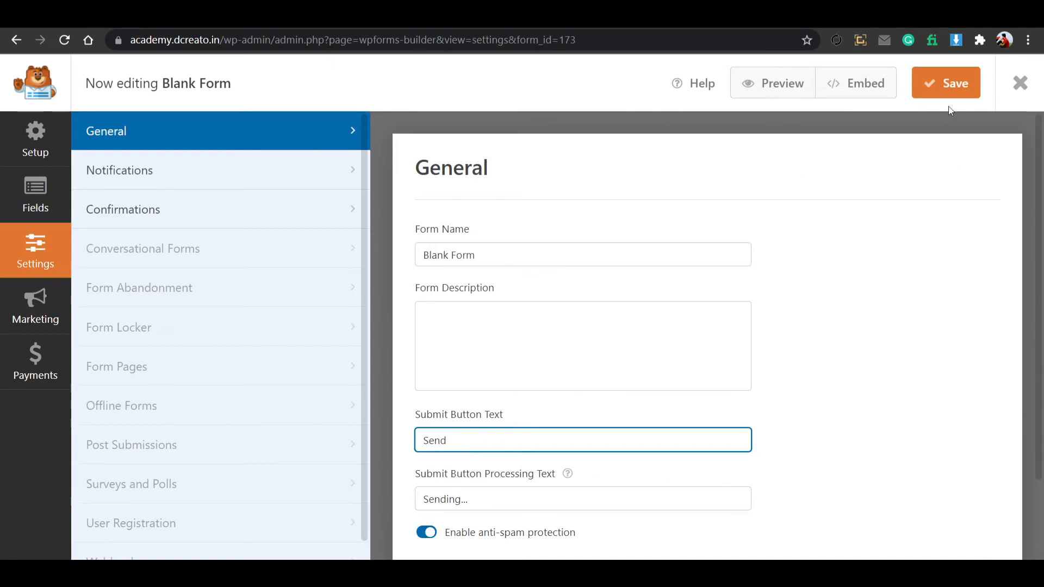
left_click(938, 85)
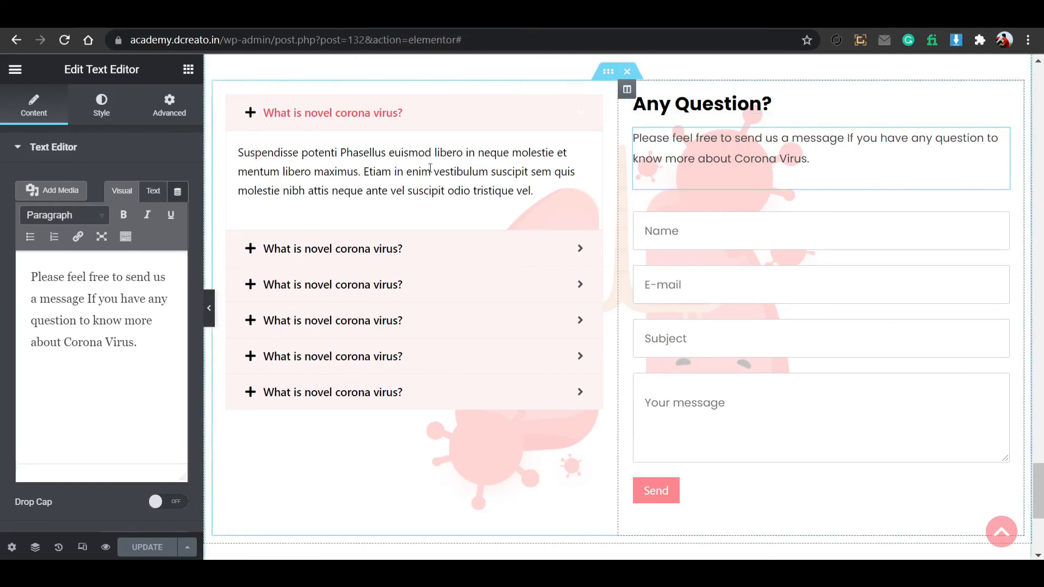
Search the Elementor widgets for "wp" and add the EA WPForms widget below the FAQ accordion.
left_click(188, 69)
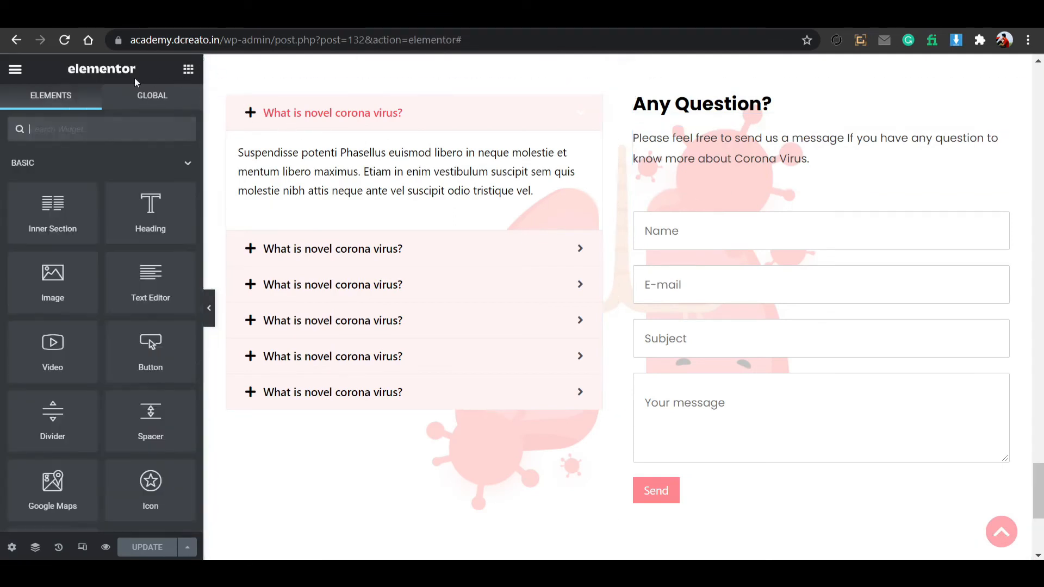
type("wp f")
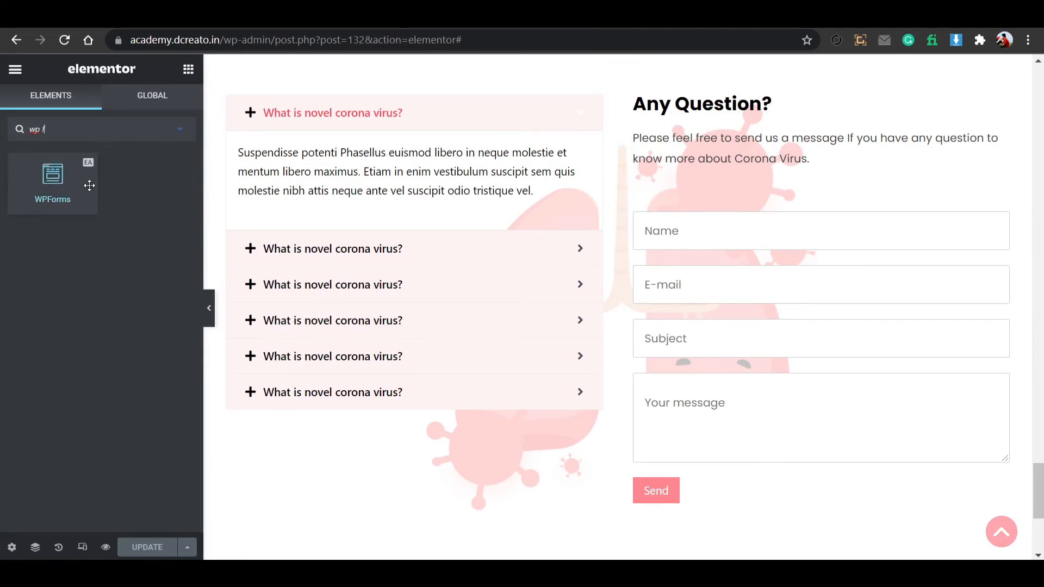
key("BackSpace")
key("BackSpace")
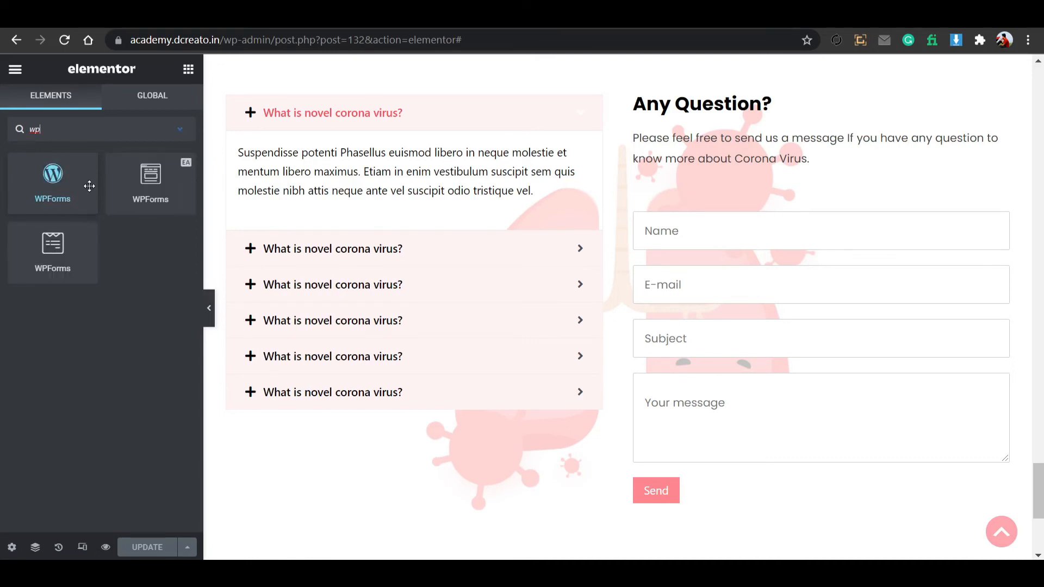
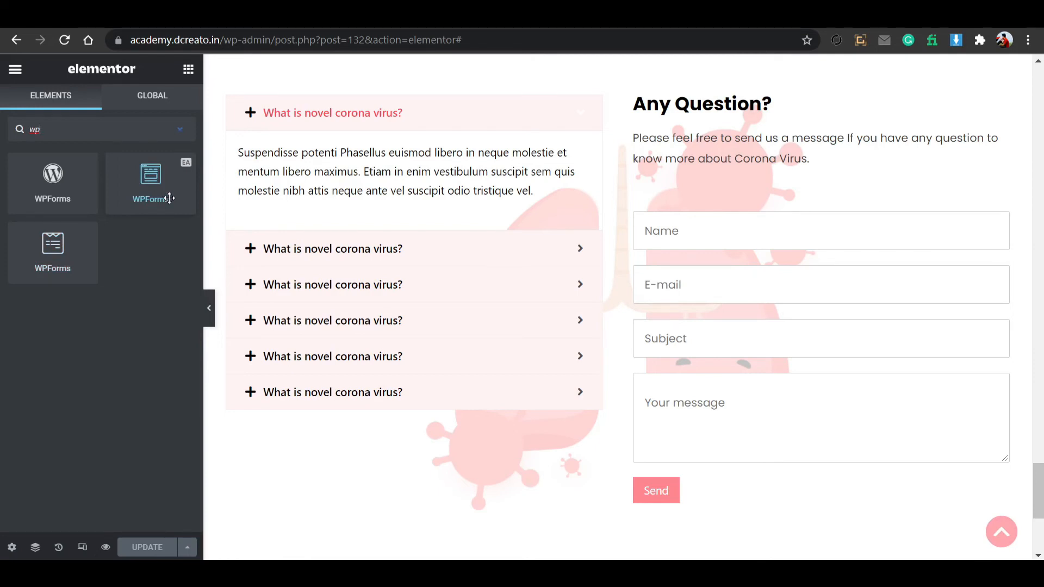
left_click_drag(169, 198, 343, 405)
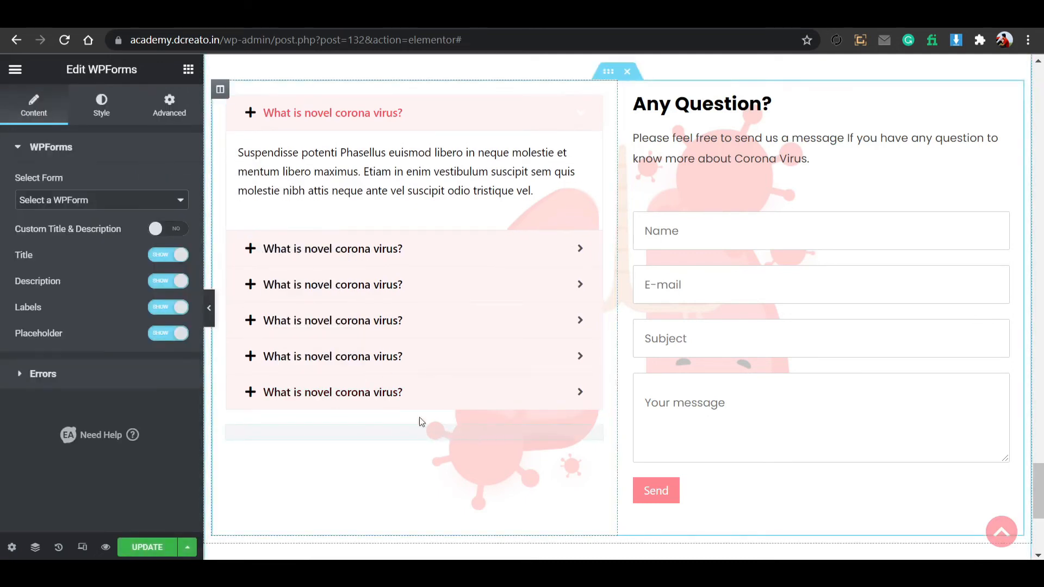
Select Simple Contact Form as the WPForms widget's form and hide the form title.
left_click(141, 201)
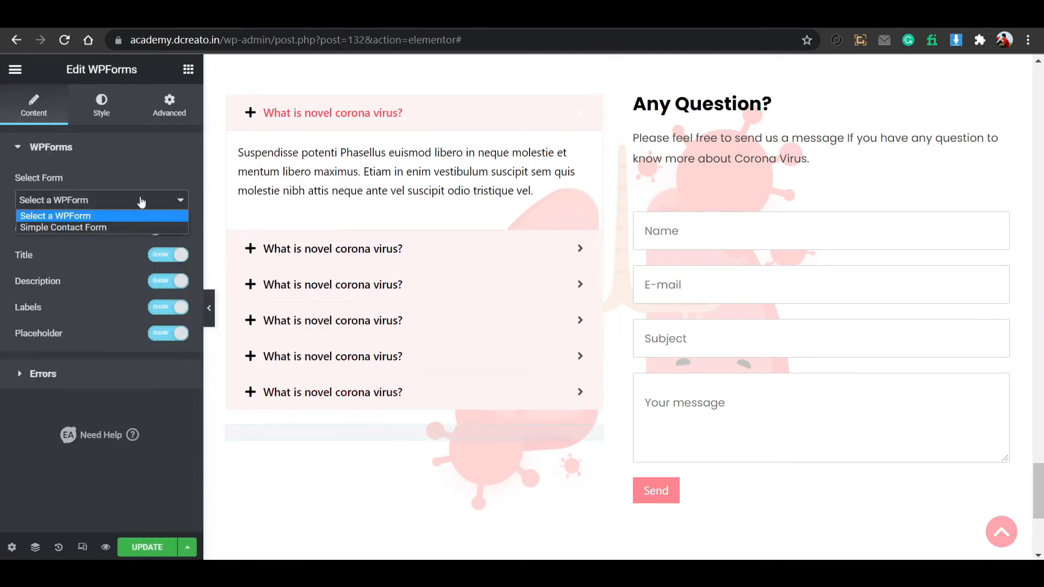
left_click(130, 227)
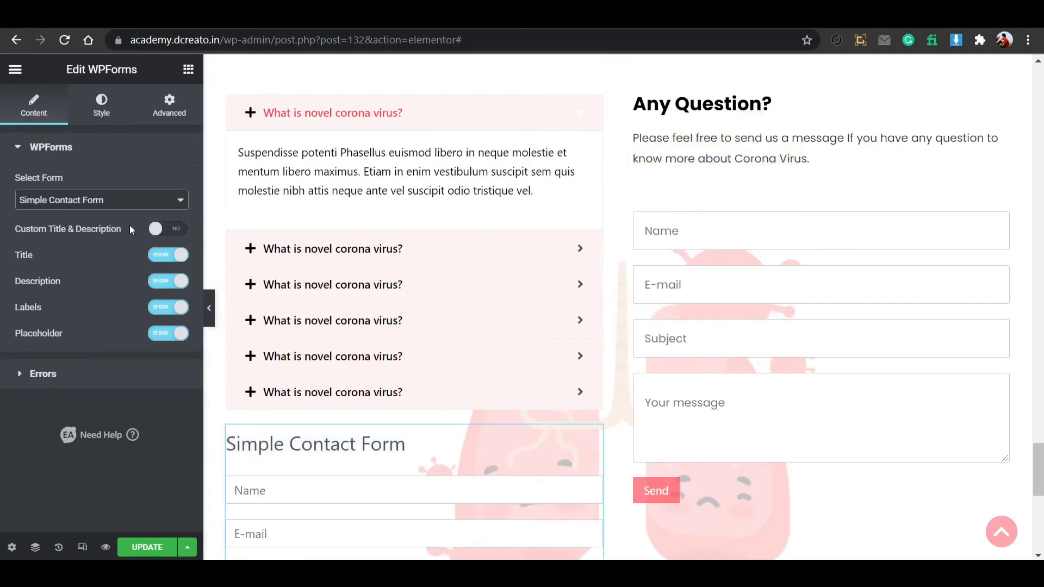
scroll(337, 322, "down", 5)
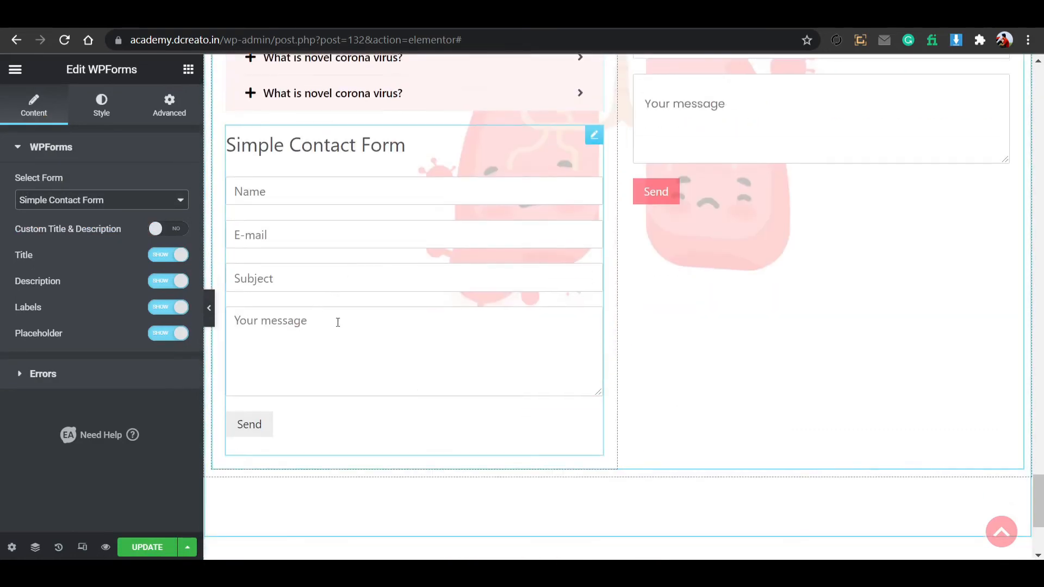
left_click(169, 258)
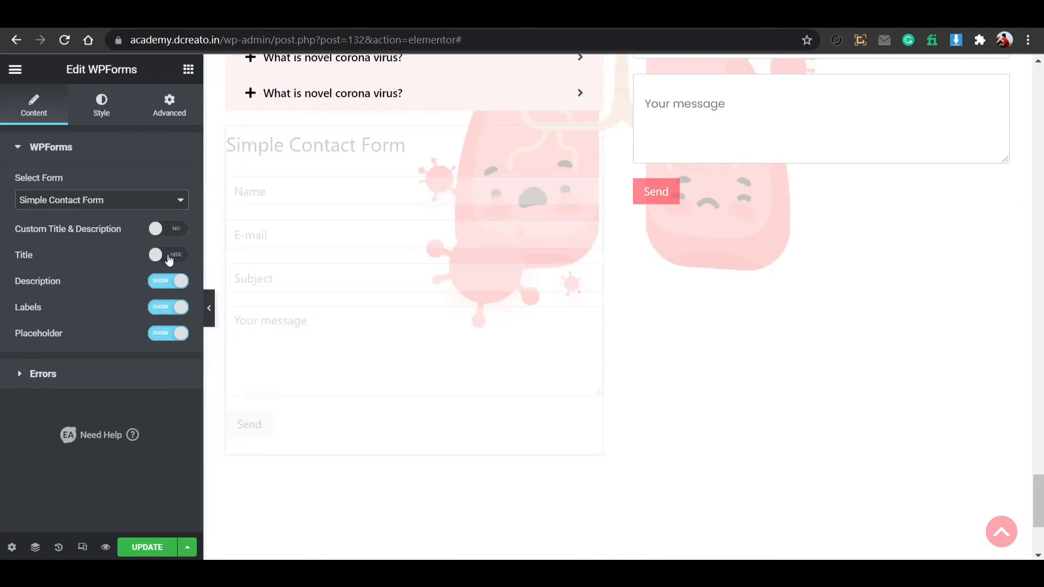
Apply the "Popins normal" global font to the form's Input & Textarea typography.
left_click(102, 113)
scroll(84, 361, "down", 7)
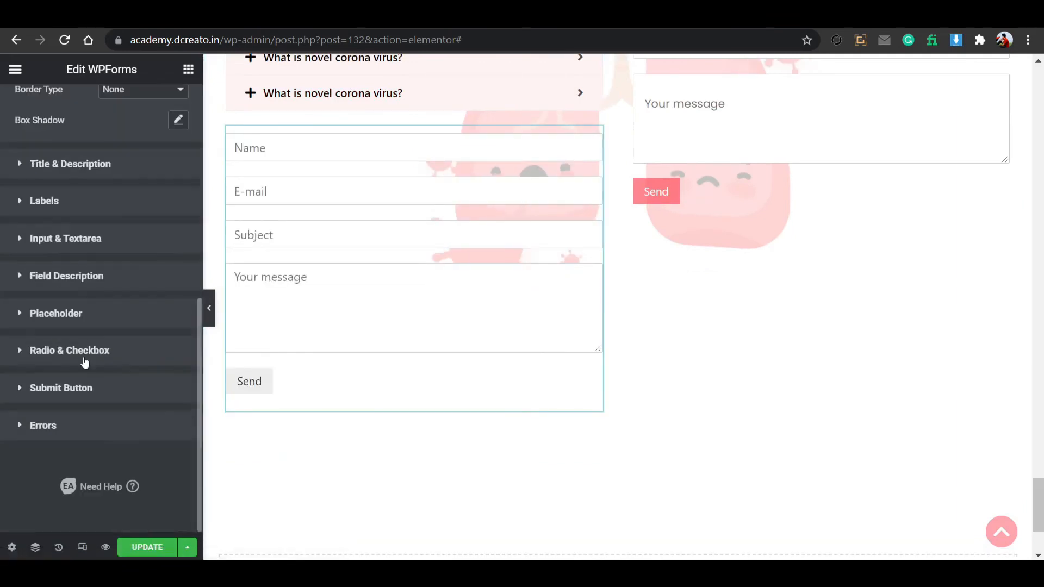
left_click(87, 240)
scroll(102, 445, "down", 5)
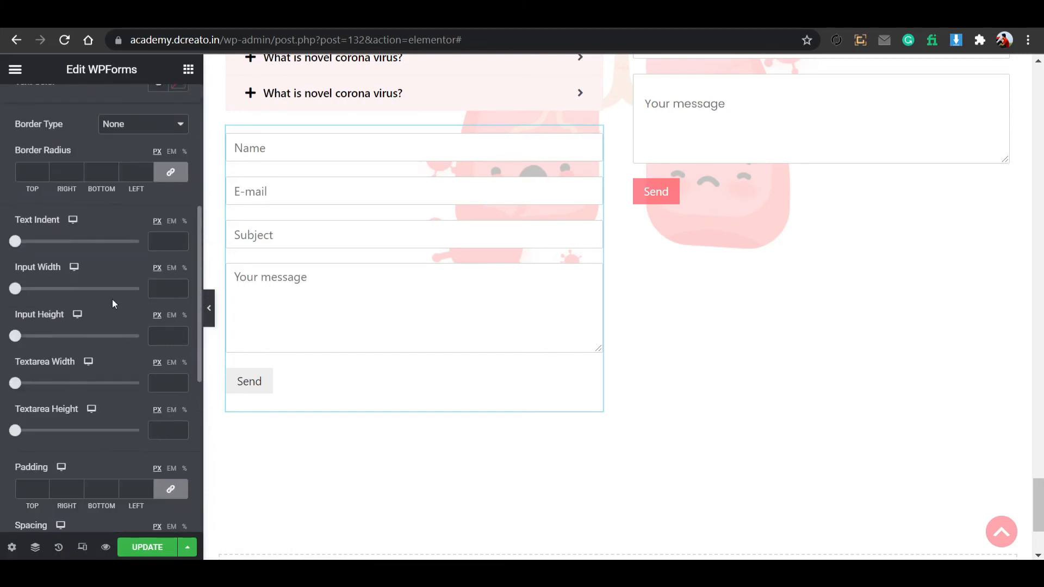
scroll(54, 380, "up", 5)
scroll(103, 250, "down", 8)
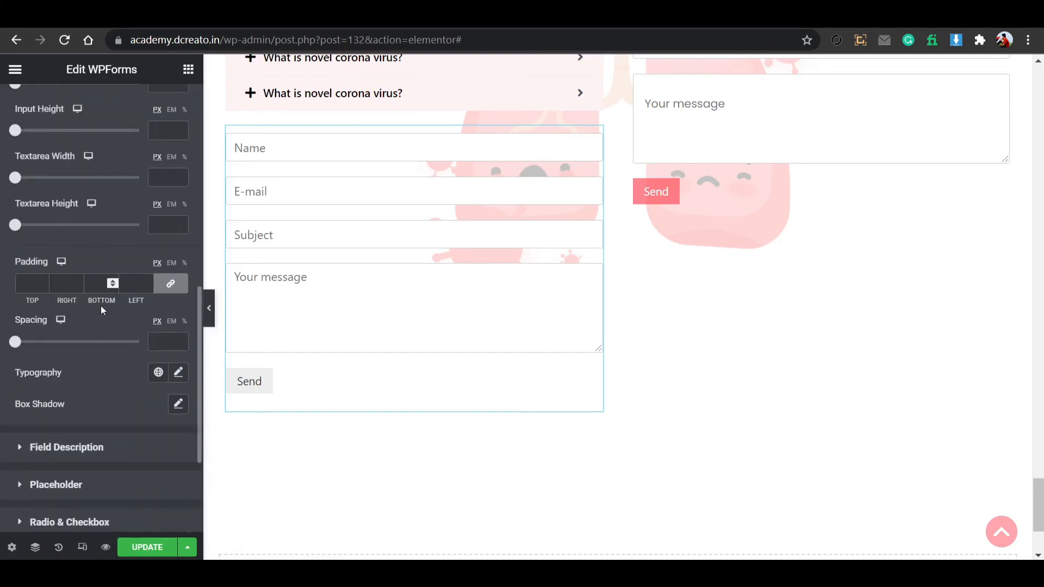
left_click(158, 372)
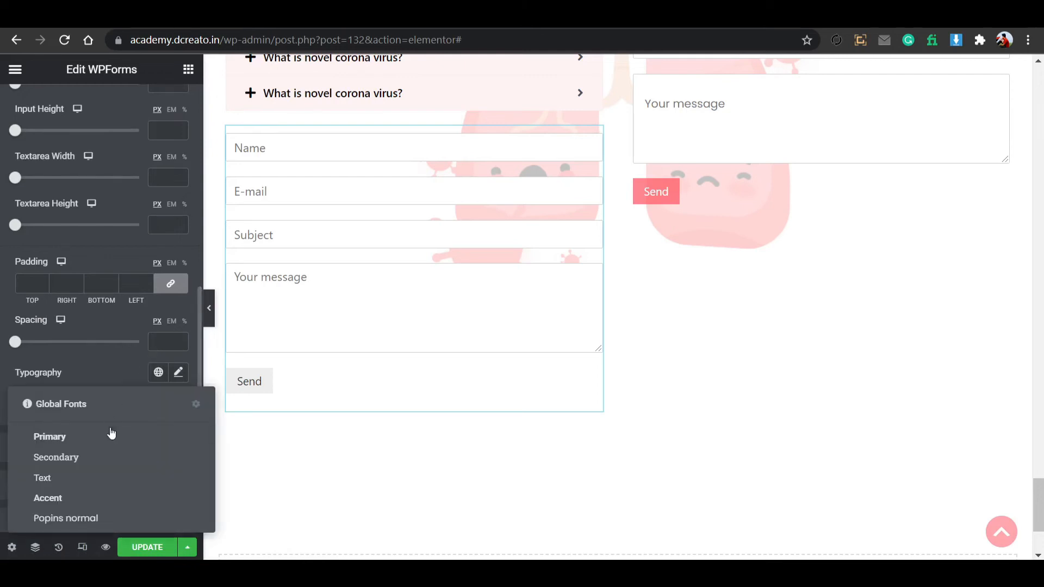
left_click(91, 520)
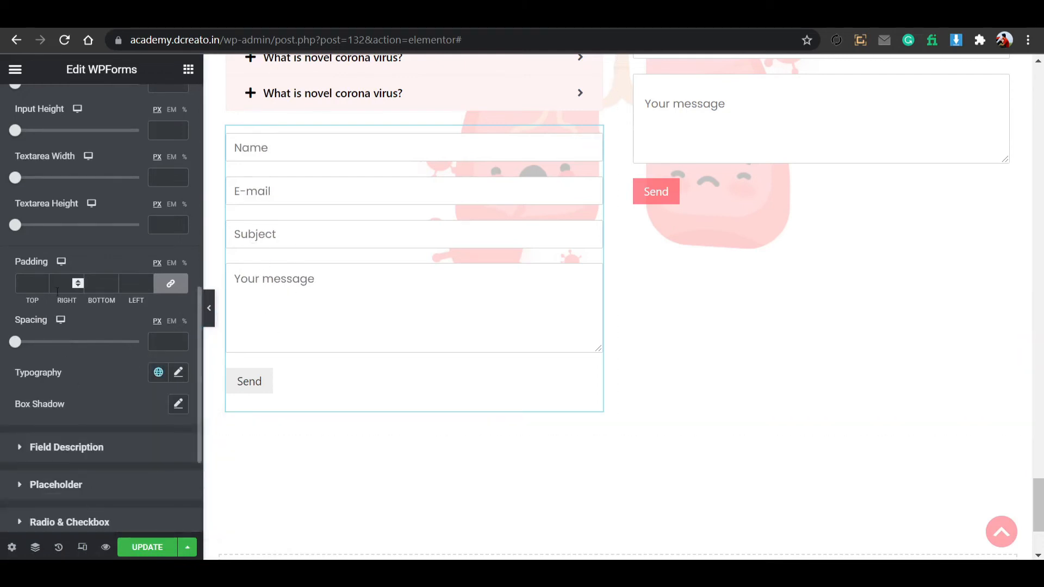
Set the form's Input & Textarea padding to 15 px on all four sides.
left_click(44, 280)
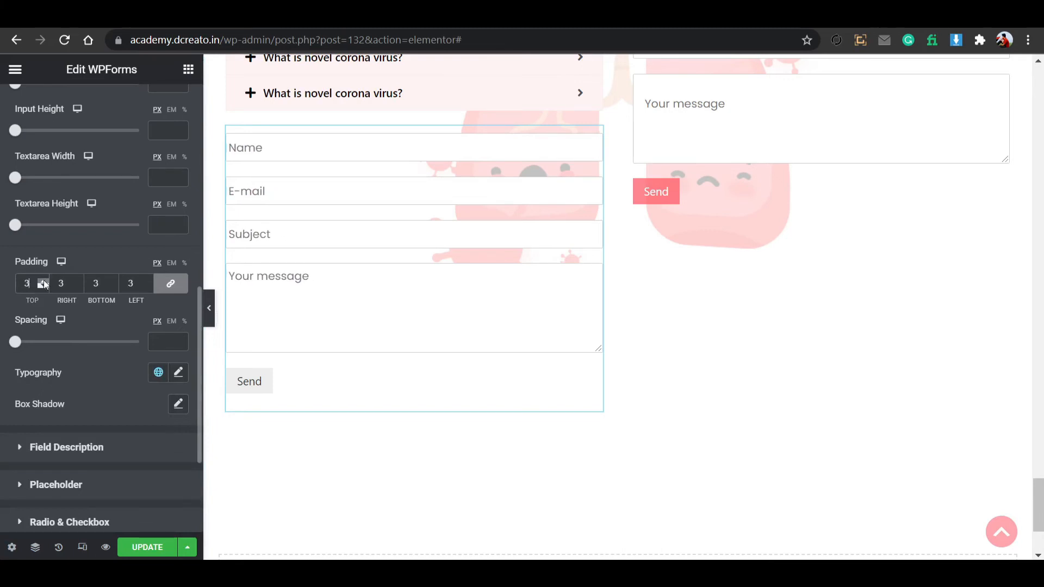
left_click(44, 280)
left_click(44, 280)
left_click(44, 280)
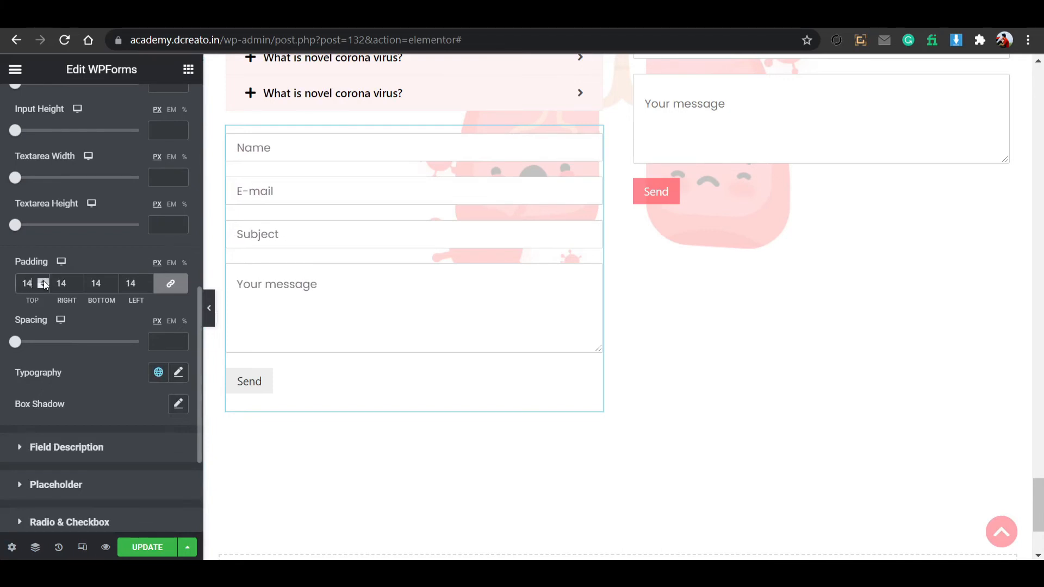
left_click(43, 281)
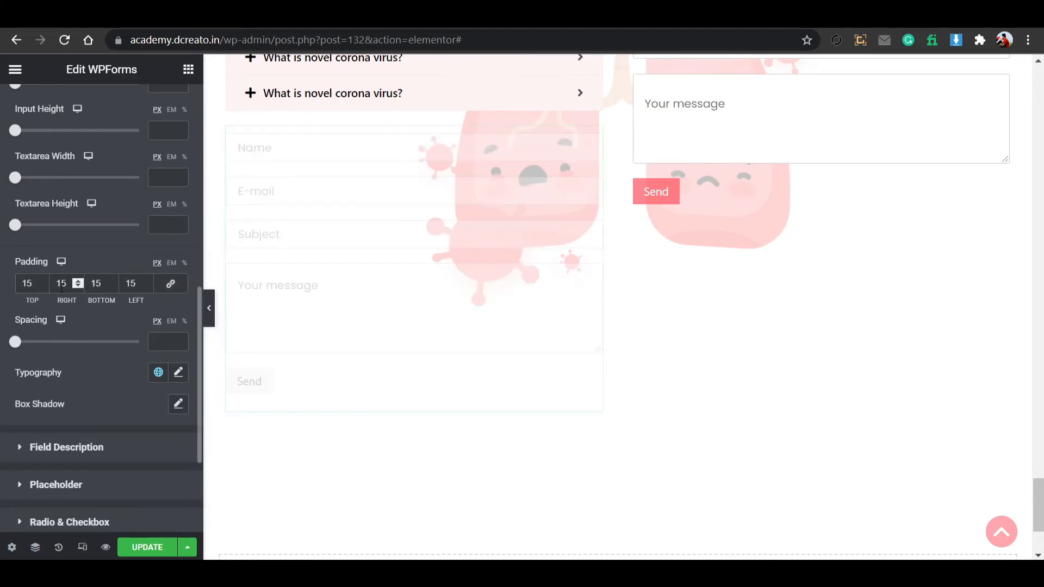
Set the form's Input & Textarea padding to 30 px on the top and bottom sides.
type("30")
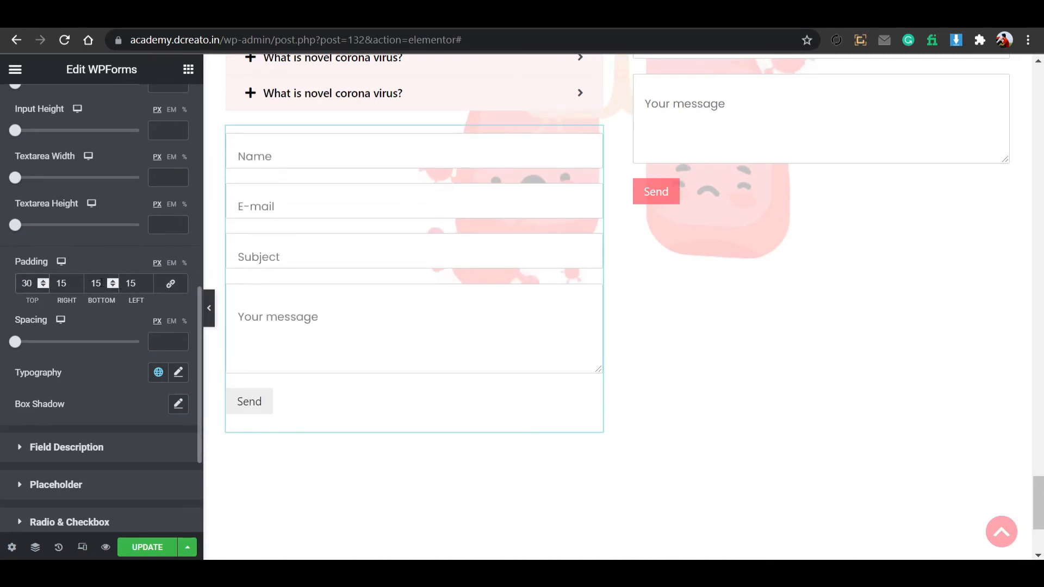
double_click(95, 283)
type("30")
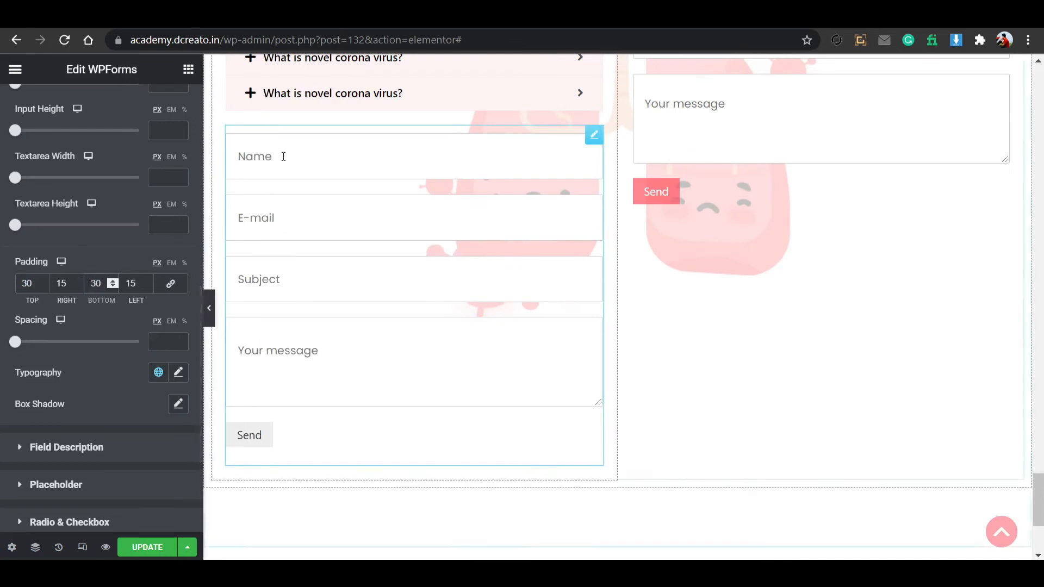
Give the form's submit button the red global color #FF4E5B as normal-state background and make it semi-transparent.
scroll(131, 392, "down", 3)
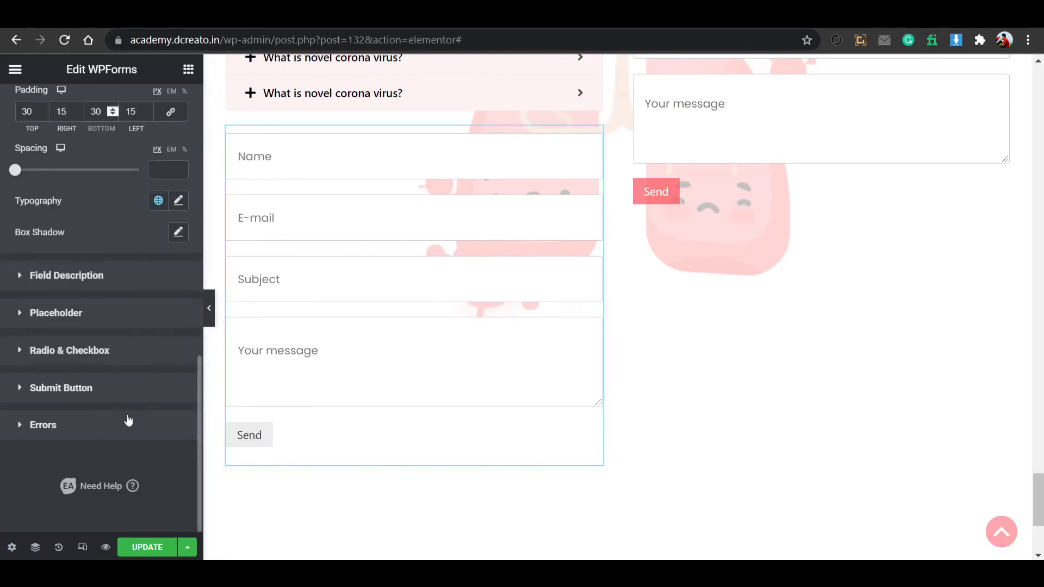
left_click(133, 392)
scroll(132, 270, "down", 6)
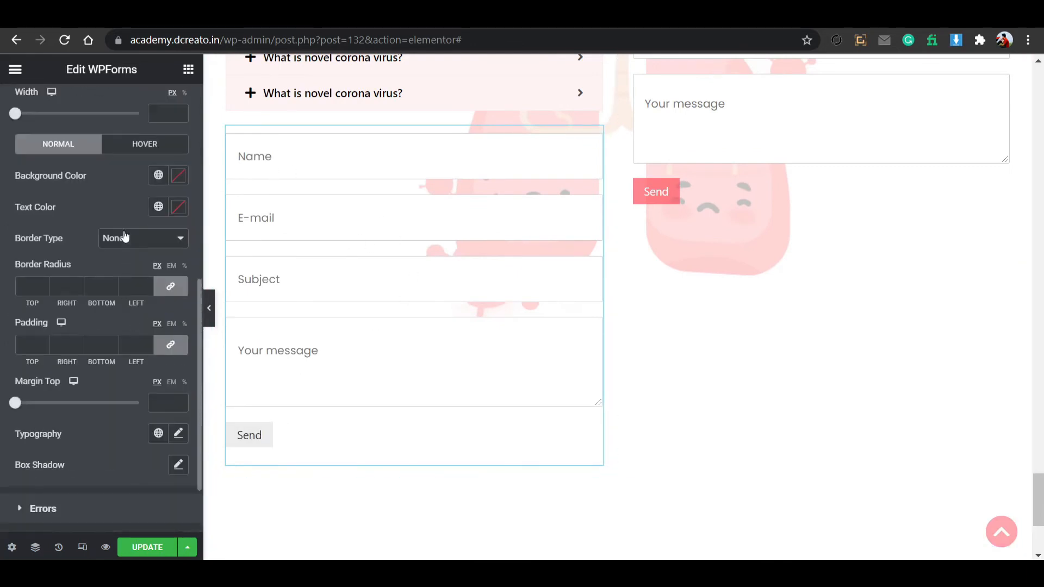
scroll(109, 211, "up", 2)
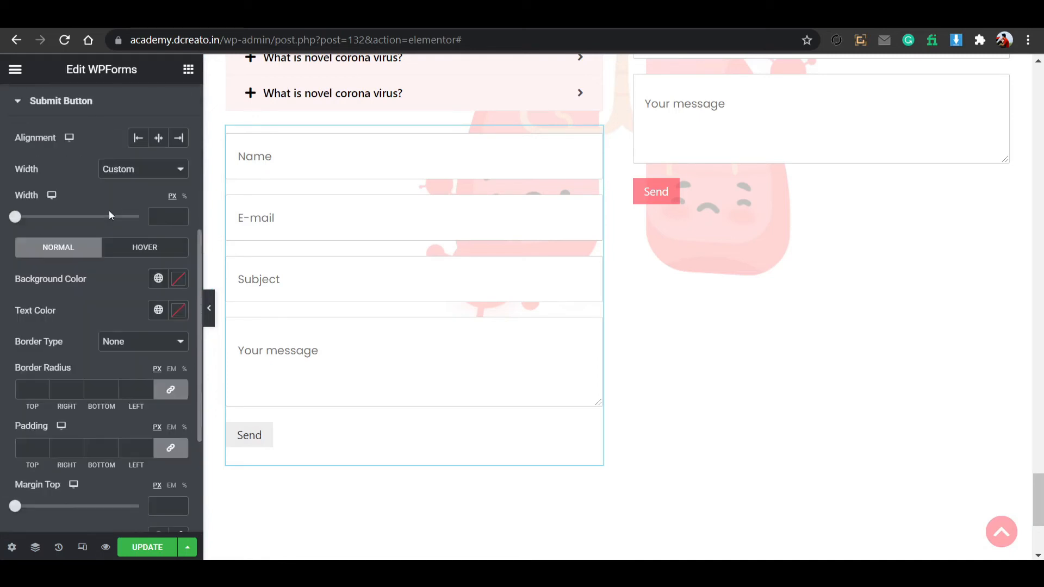
scroll(100, 244, "up", 4)
scroll(132, 297, "down", 2)
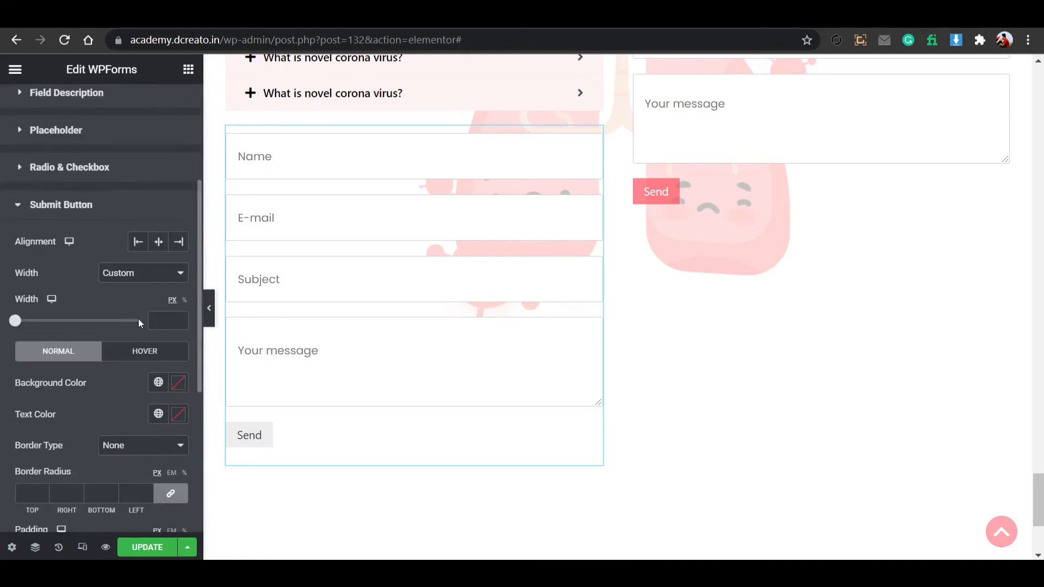
left_click(158, 382)
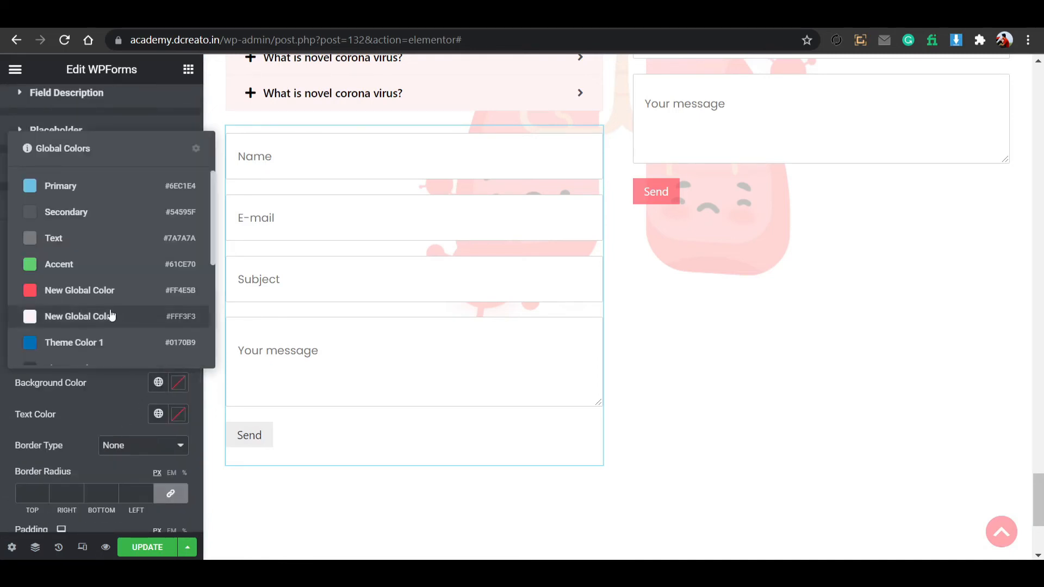
left_click(128, 290)
left_click(172, 383)
left_click_drag(177, 324, 177, 324)
left_click(175, 383)
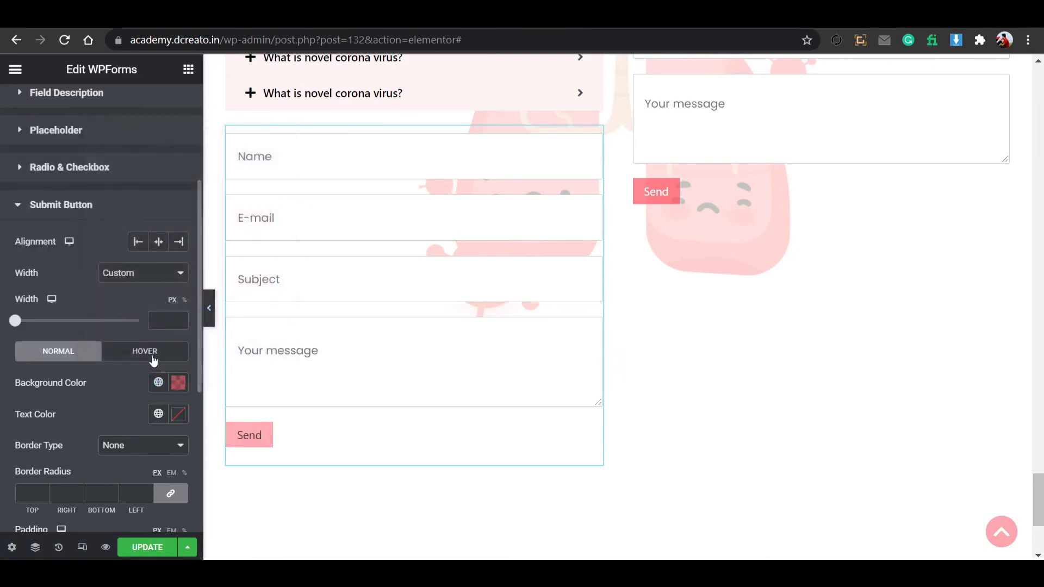
Set the submit button's hover background to the red global color #FF4E5B.
left_click(137, 351)
left_click(179, 382)
left_click(188, 354)
left_click(159, 382)
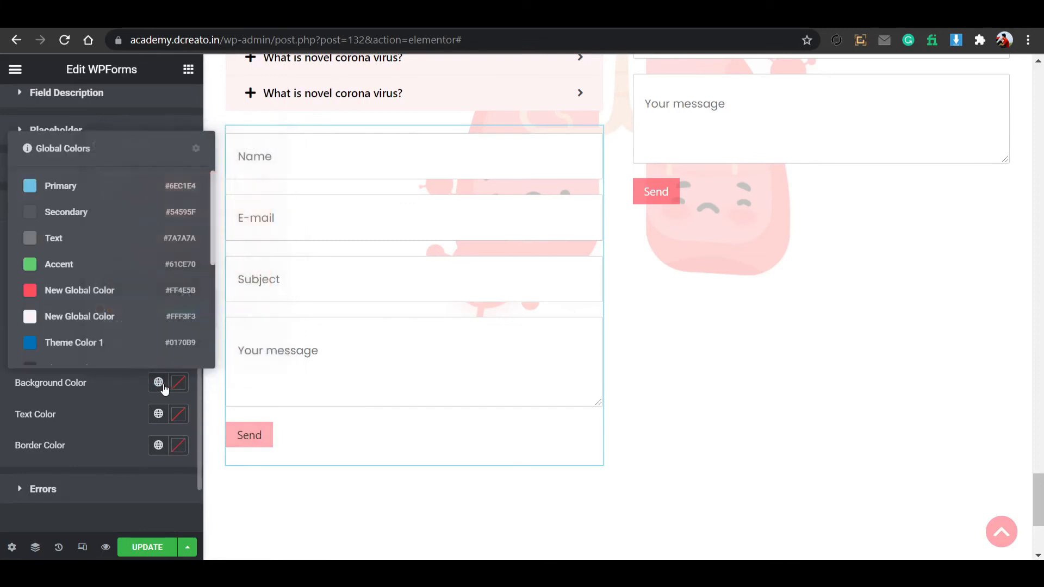
left_click(158, 384)
left_click(158, 383)
left_click(98, 290)
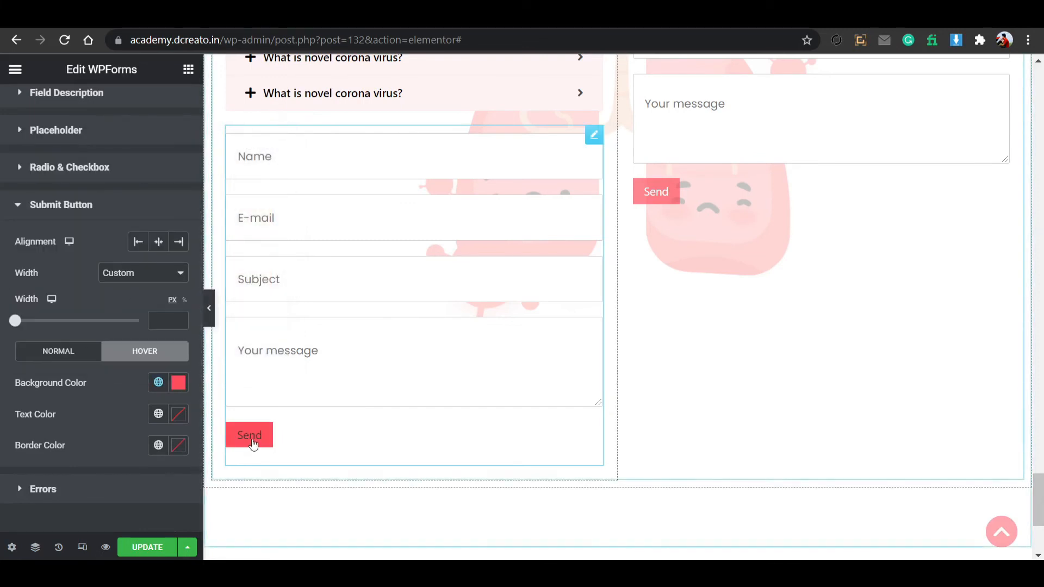
Set the submit button's text color to white Theme Color 6 (#FFFFFF) for both the hover and normal states.
left_click(158, 414)
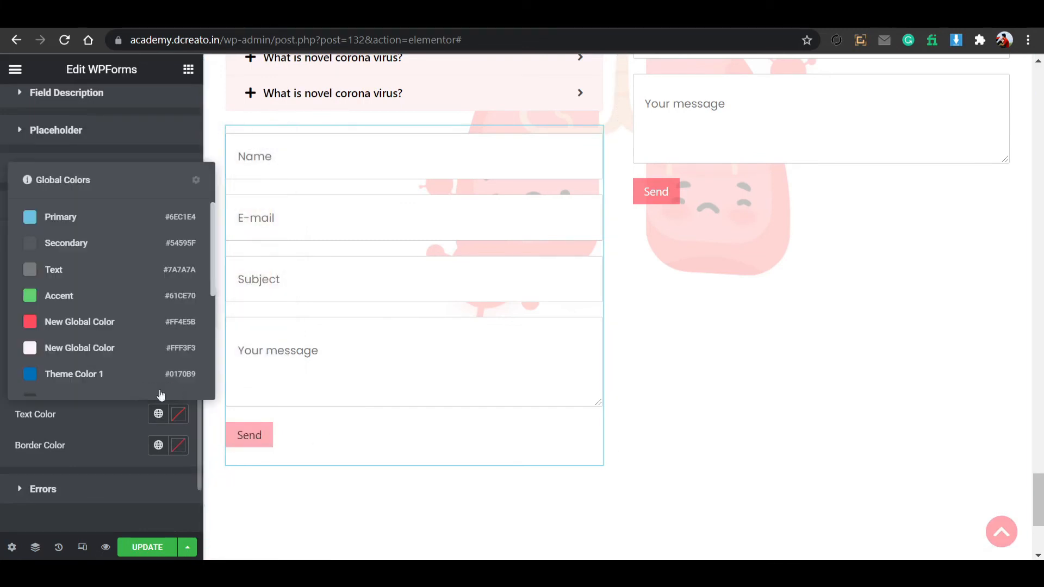
scroll(137, 353, "down", 4)
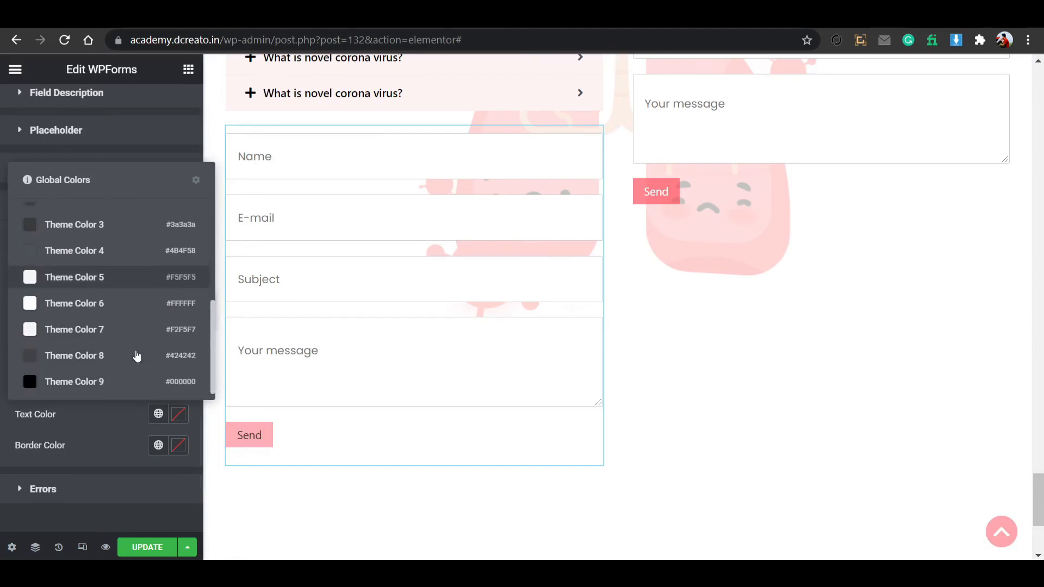
left_click(141, 309)
left_click(88, 353)
left_click(174, 417)
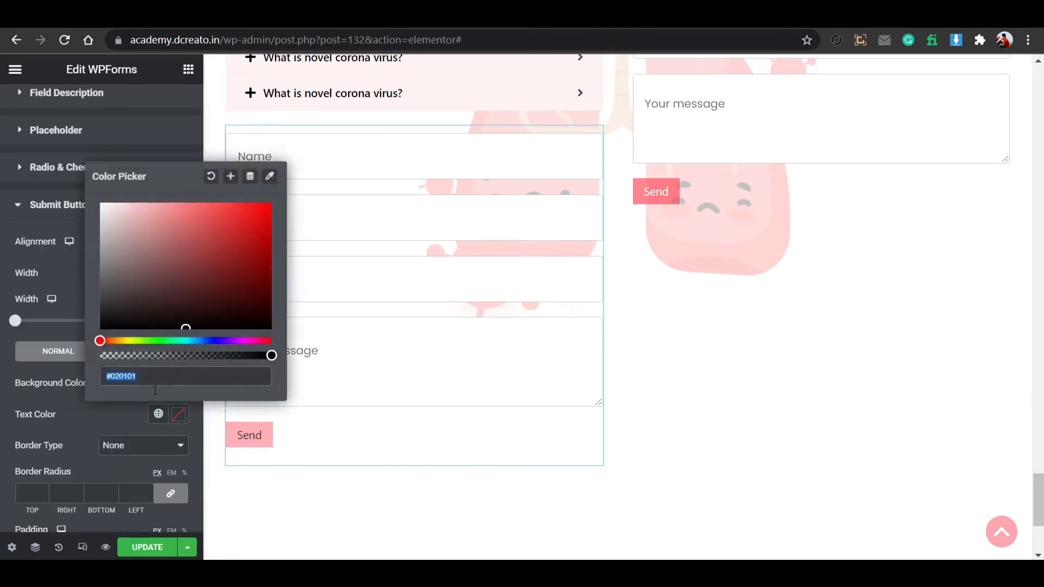
left_click(158, 413)
scroll(161, 354, "down", 4)
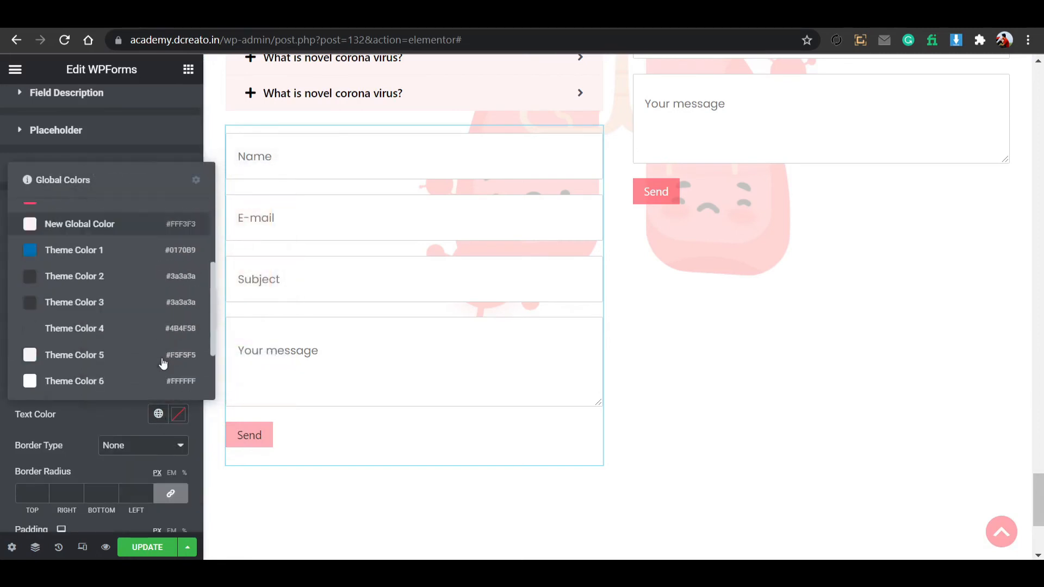
left_click(157, 308)
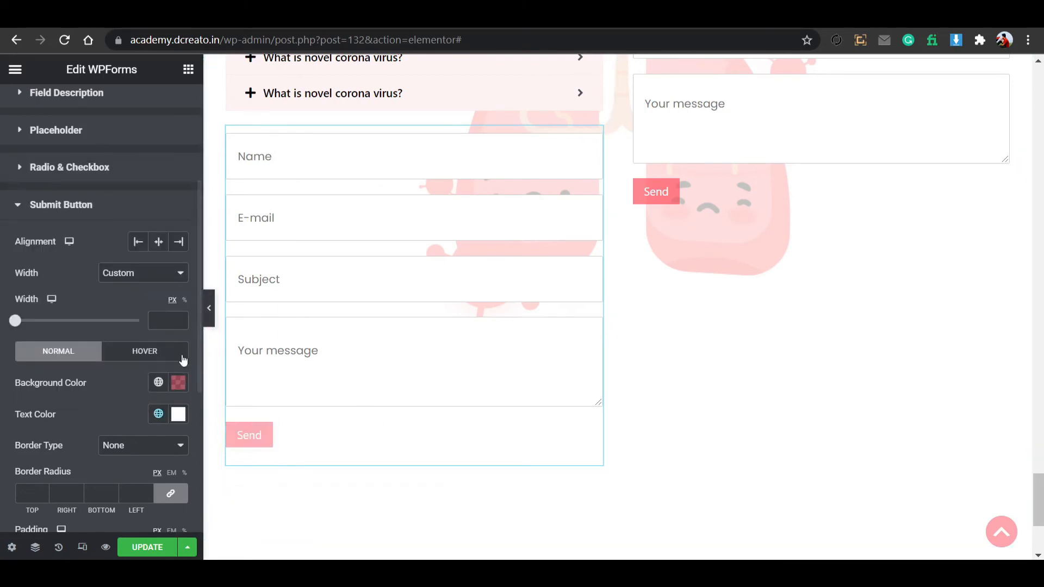
Delete the demonstration WPForms widget below the FAQ accordion, keeping the form under Any Question.
scroll(148, 459, "down", 4)
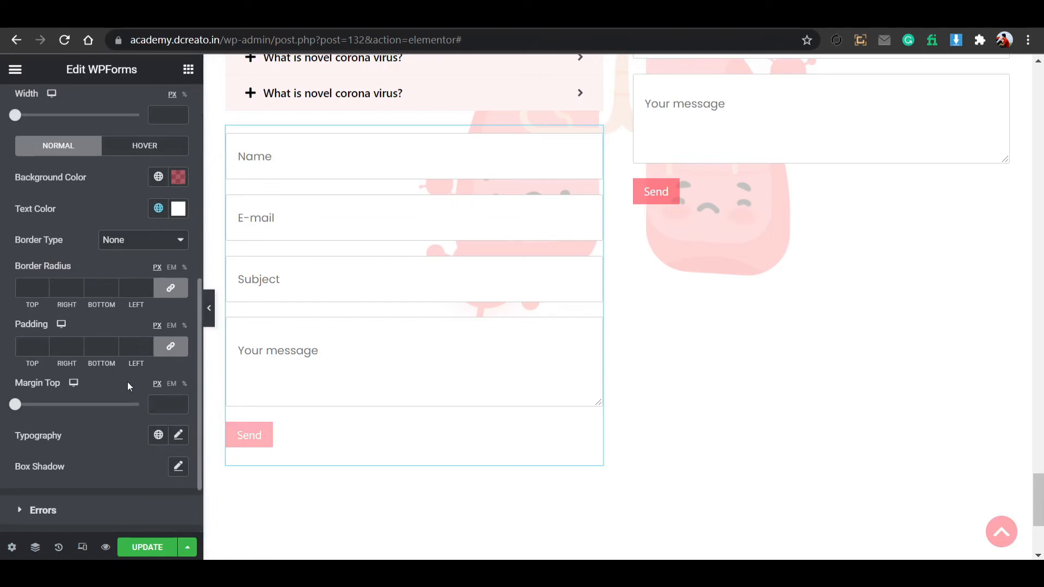
scroll(145, 406, "up", 4)
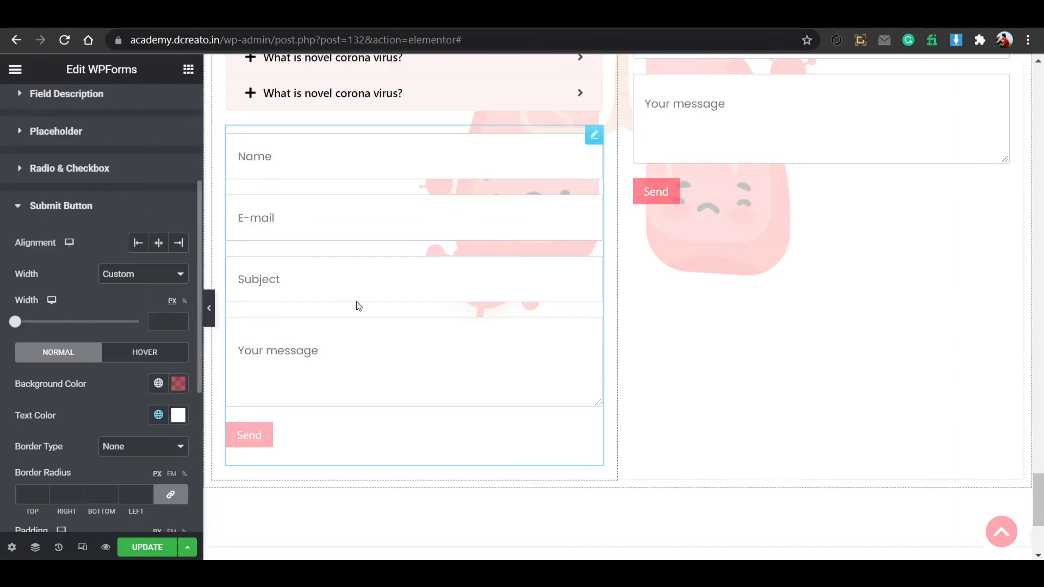
right_click(377, 373)
left_click(382, 458)
scroll(548, 351, "up", 7)
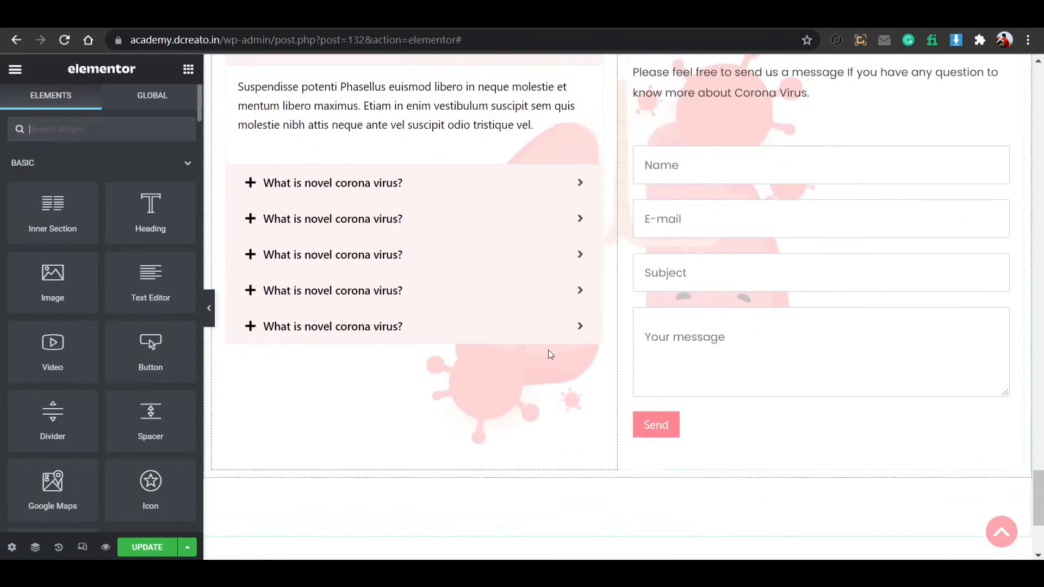
scroll(707, 345, "down", 3)
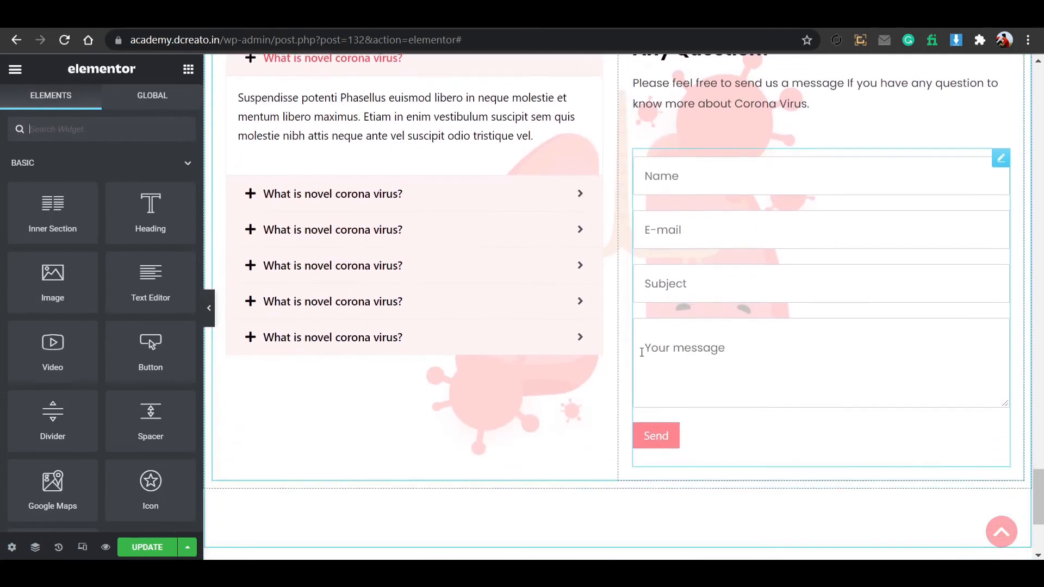
Update the page and review the FAQ, question form and footer in the Covid 19 page preview.
left_click(150, 552)
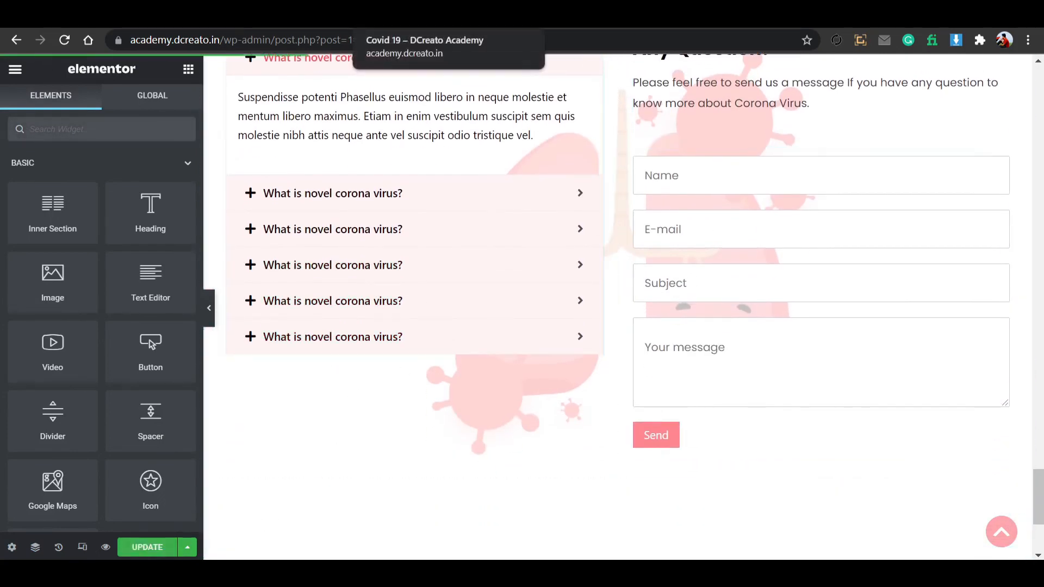
left_click(409, 18)
scroll(506, 315, "down", 20)
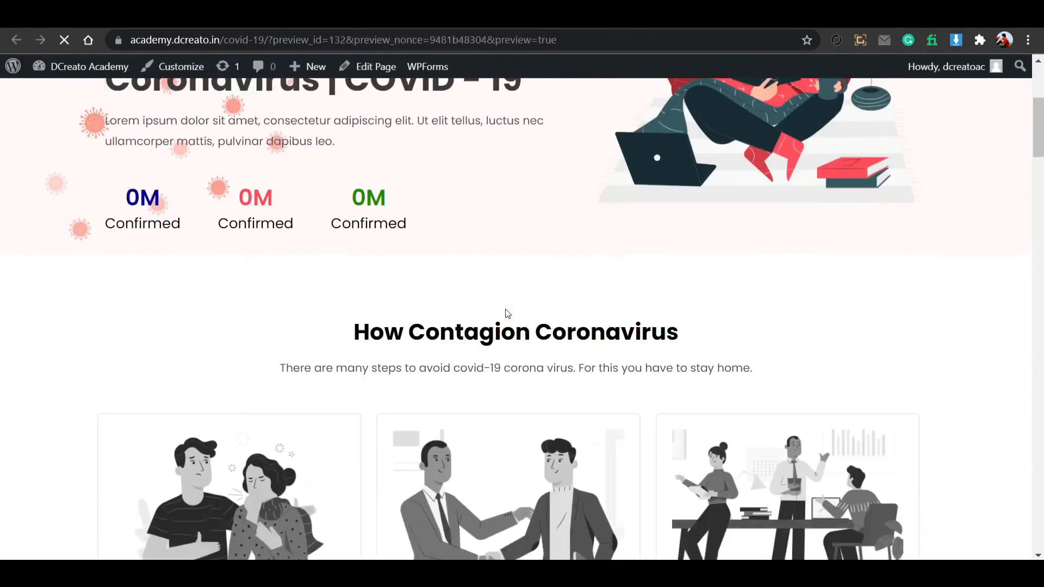
scroll(512, 314, "down", 15)
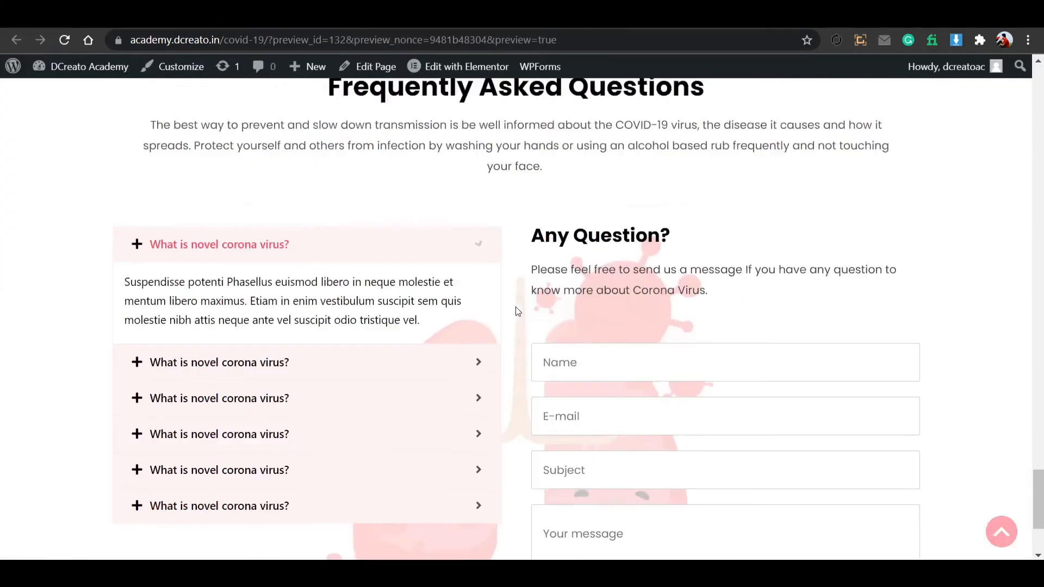
scroll(517, 306, "up", 1)
scroll(522, 308, "down", 3)
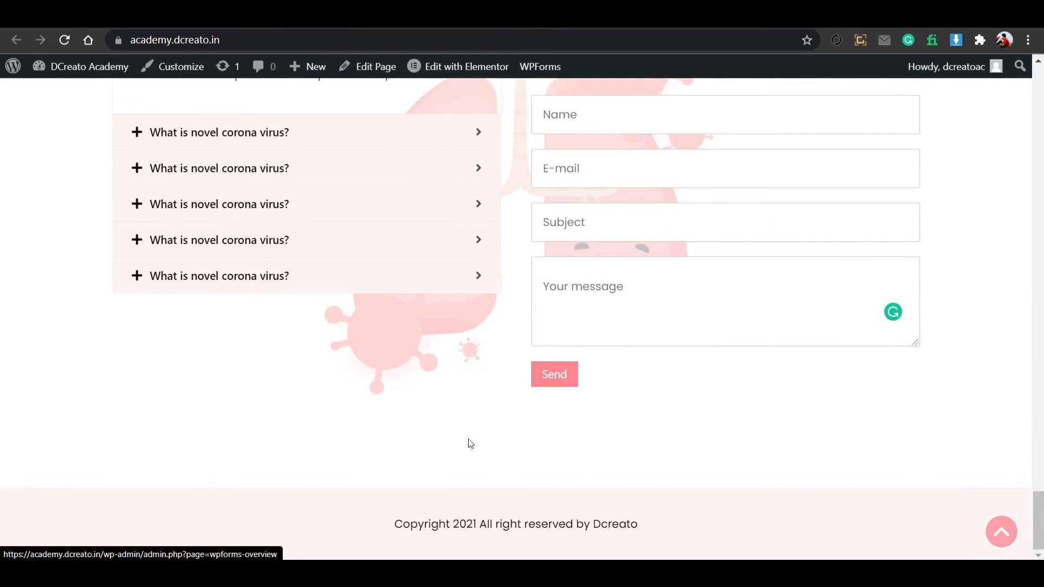
Return to the page editor and add a new single-column section below the FAQ section.
left_click(375, 66)
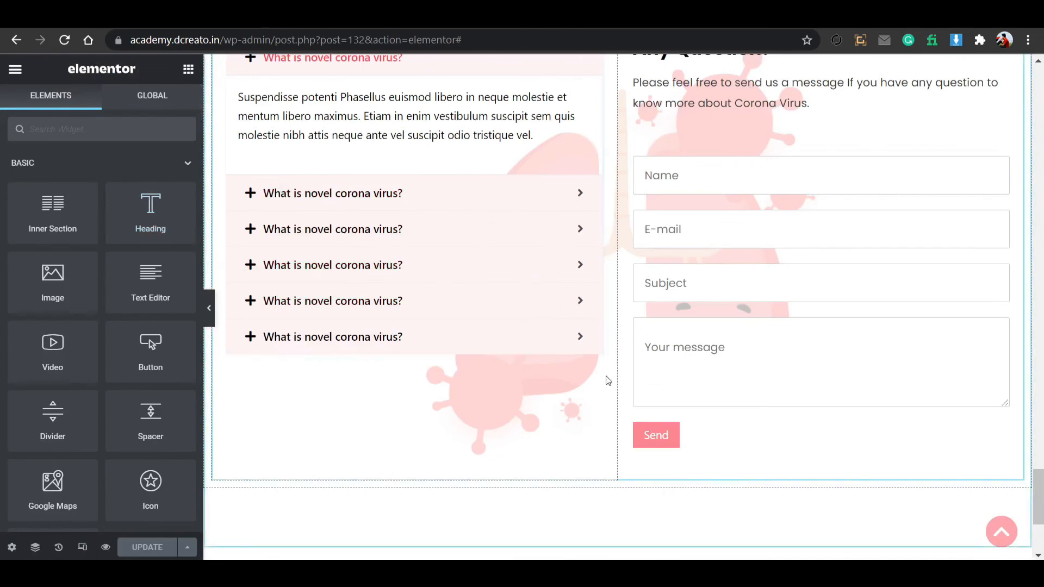
scroll(477, 342, "down", 4)
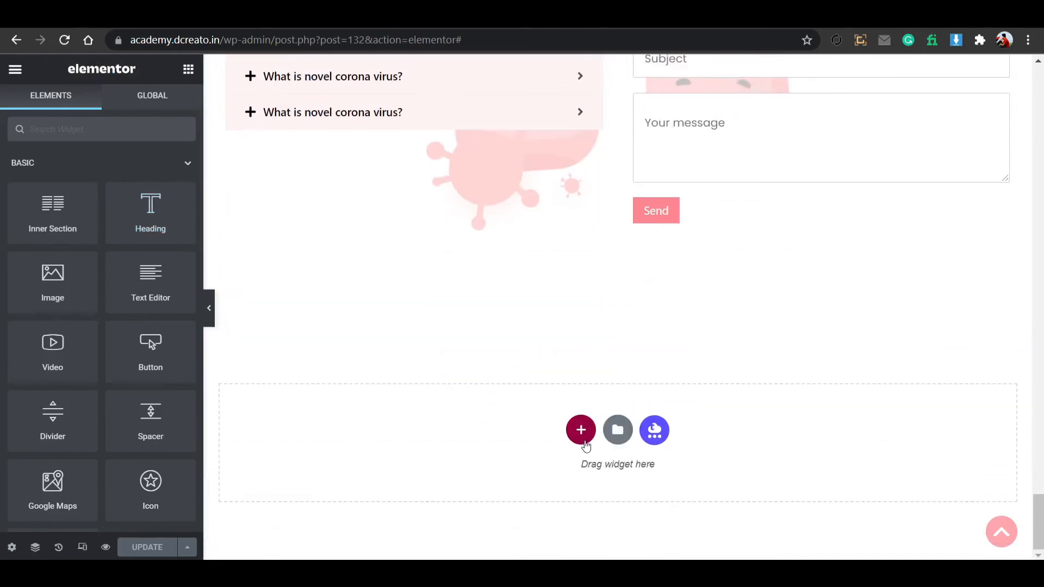
left_click(581, 429)
left_click(408, 482)
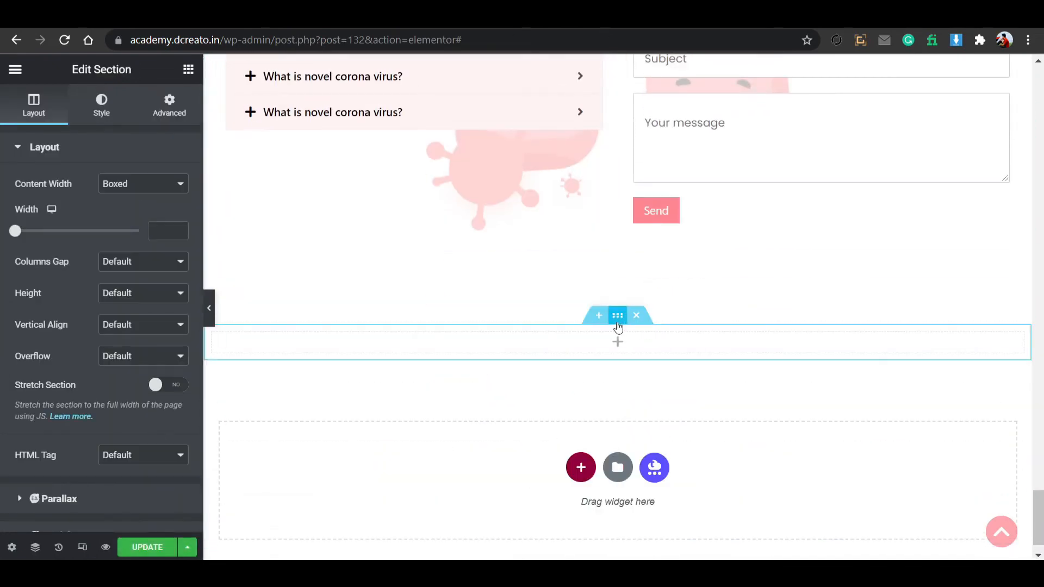
Set the new section's padding to 0 on all four sides and give it a classic muted red background color.
left_click(169, 106)
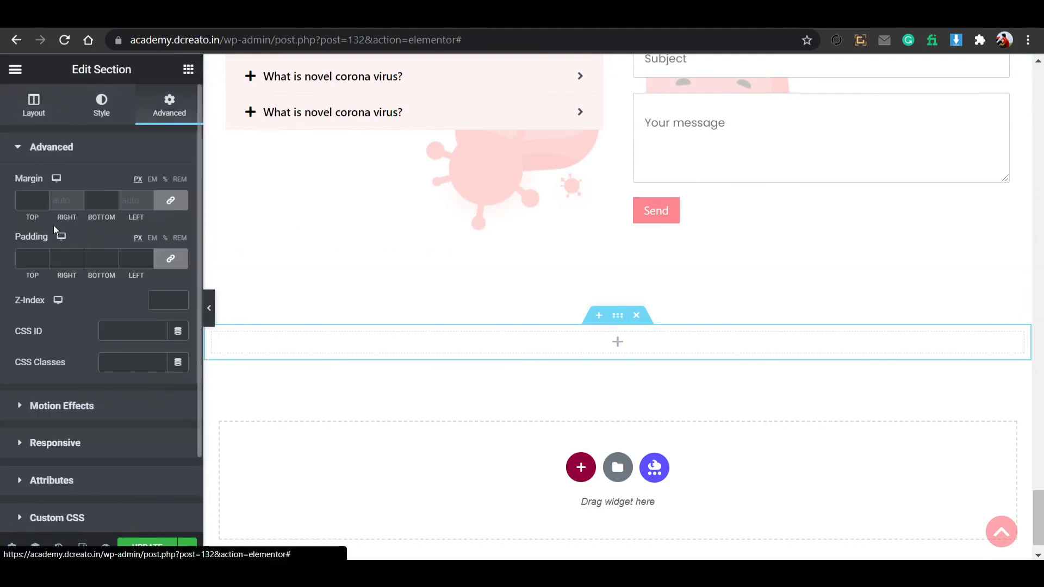
left_click(167, 261)
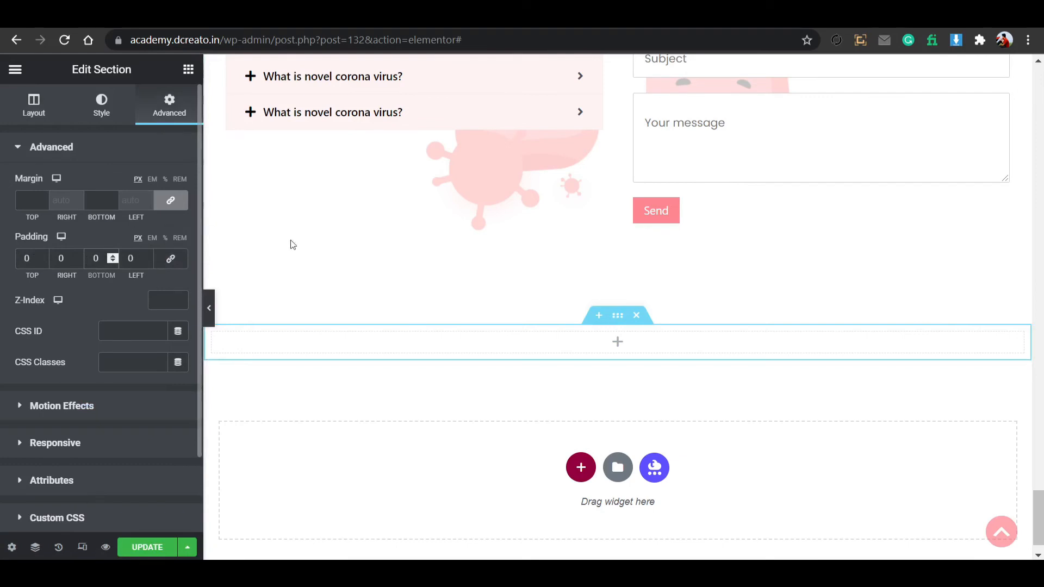
left_click(102, 106)
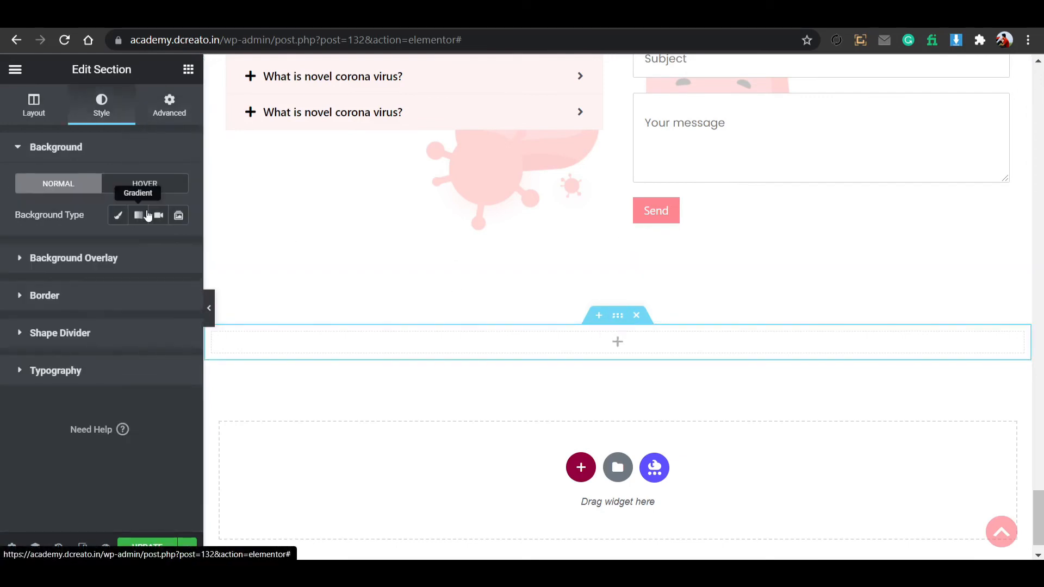
left_click(118, 215)
left_click(178, 246)
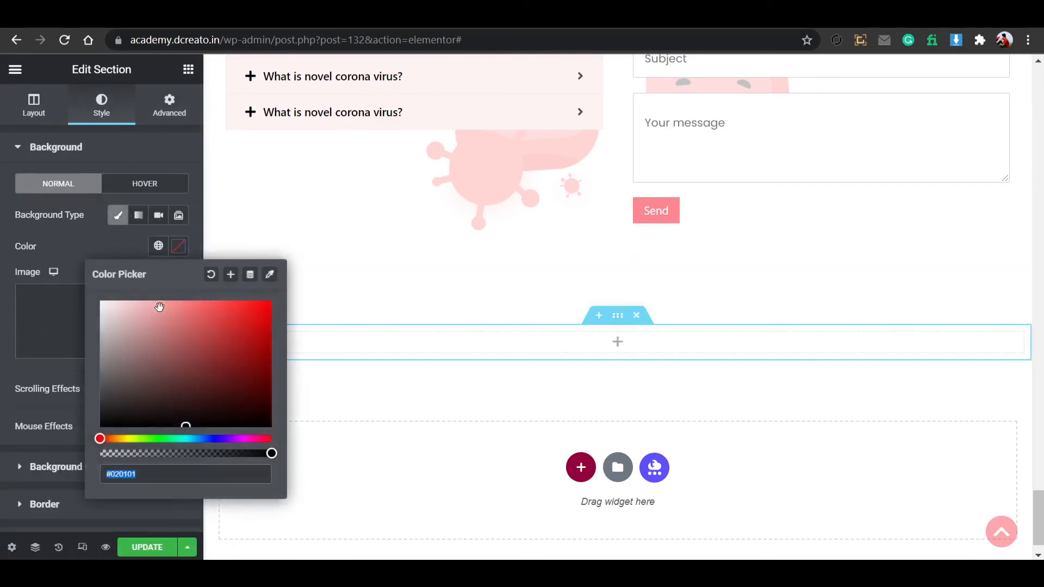
left_click_drag(159, 307, 183, 341)
left_click(179, 252)
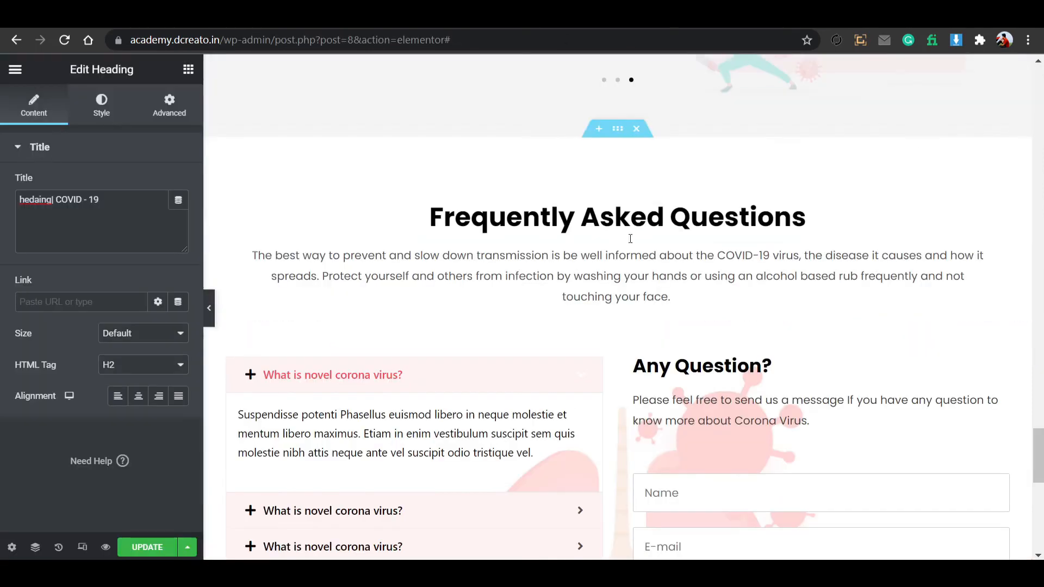
Copy the "Copyright 2021 All right reserved by Dcreato" section from the other page's editor and paste it in place of the red section.
scroll(598, 310, "down", 12)
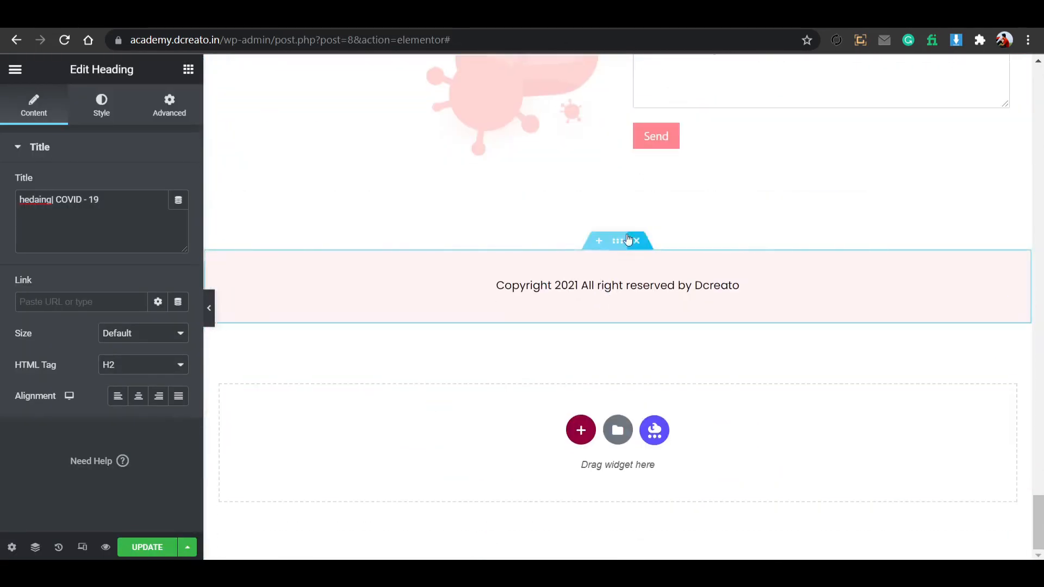
right_click(628, 239)
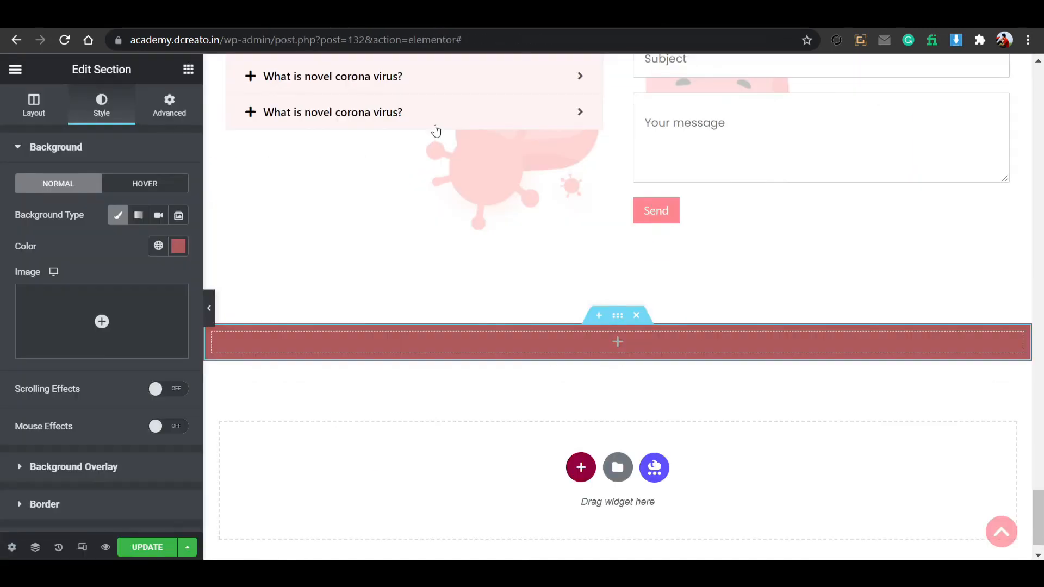
right_click(615, 320)
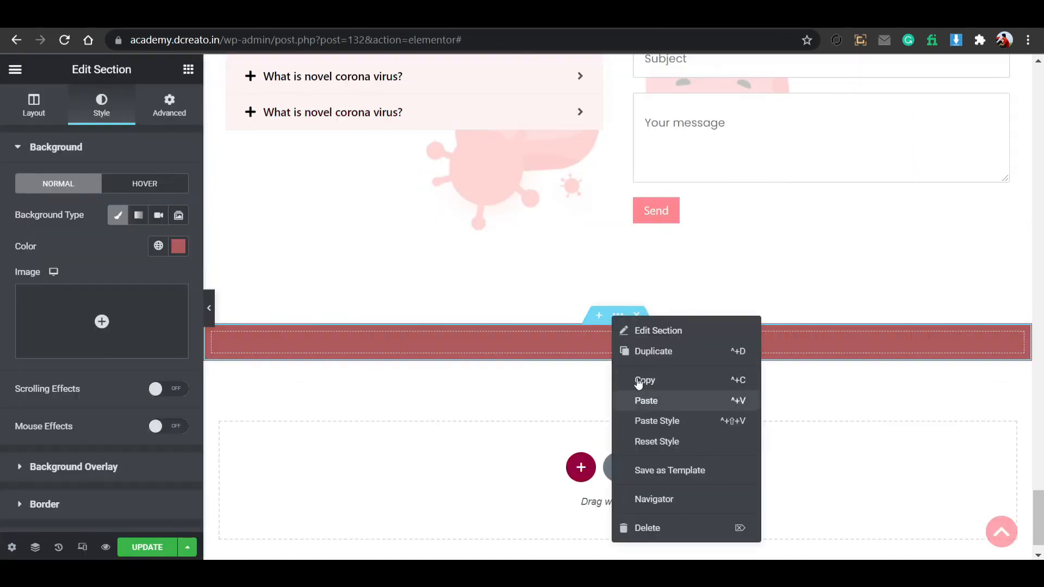
left_click(635, 398)
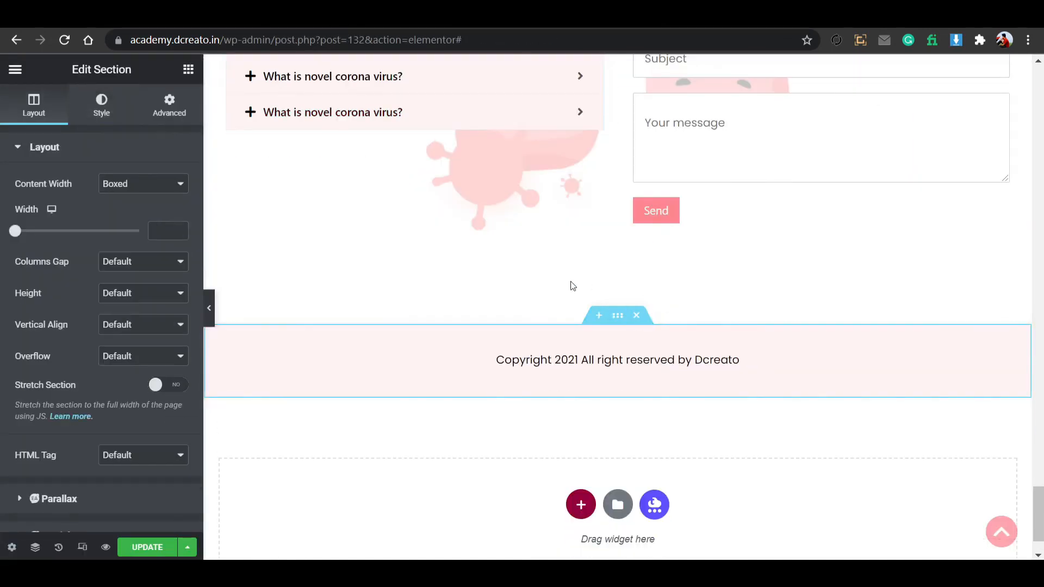
Update the Covid 19 page and try the scroll-to-top button on the finished home page.
left_click(162, 548)
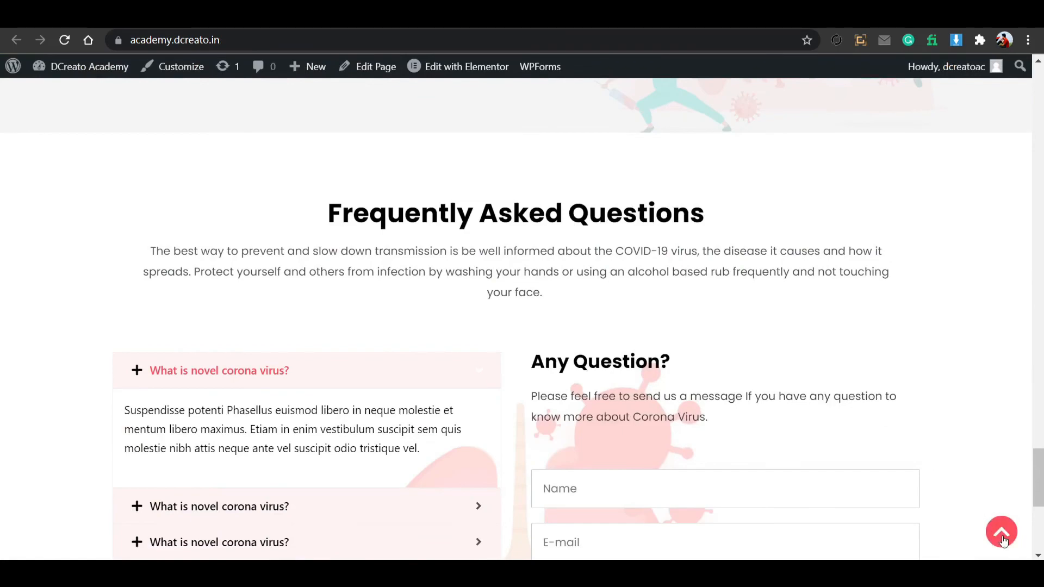
left_click(1002, 533)
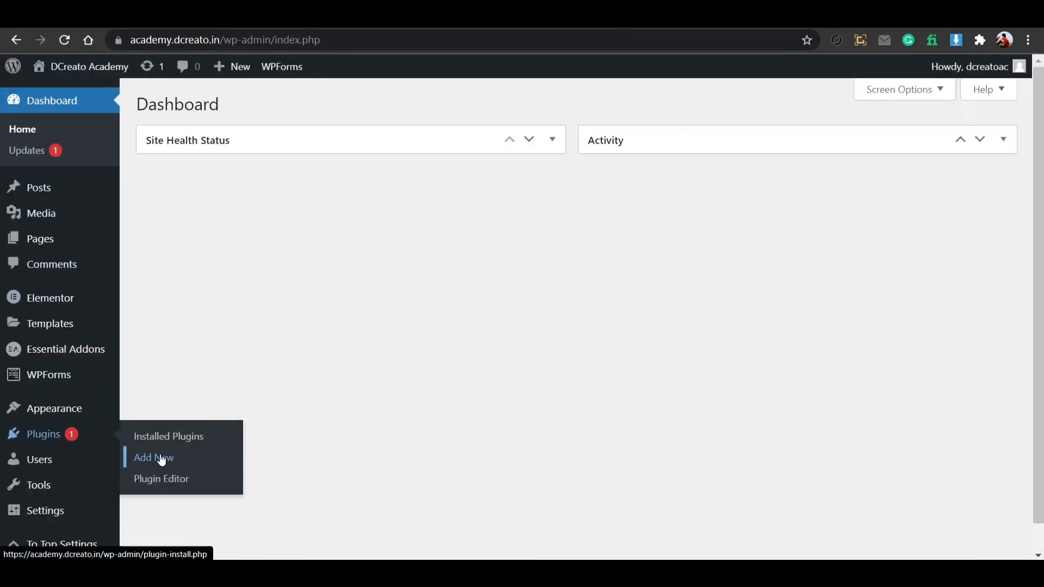
Go to the WordPress dashboard's plugin installation page and search for "to top".
left_click(161, 459)
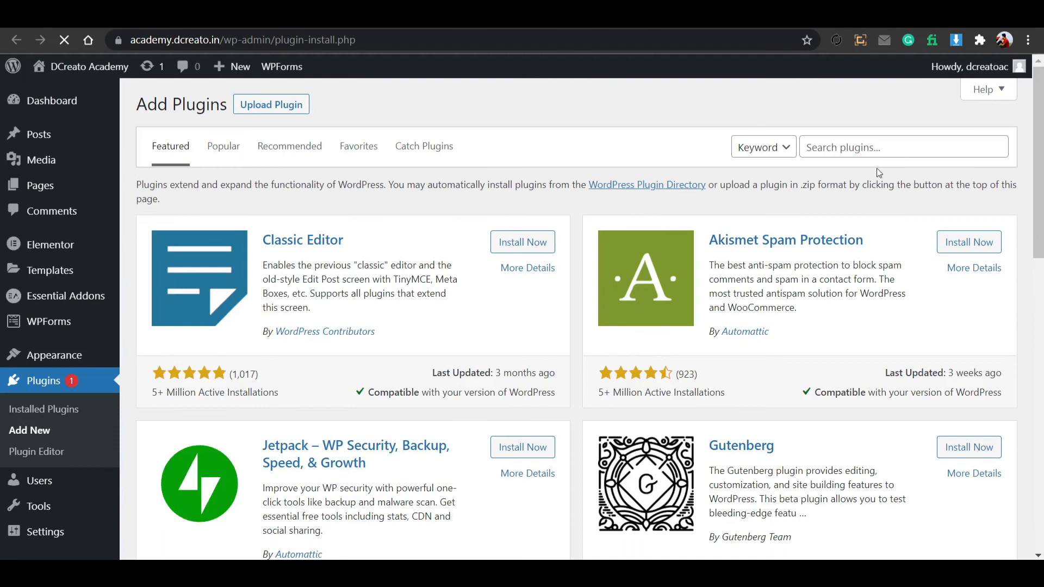
left_click(873, 147)
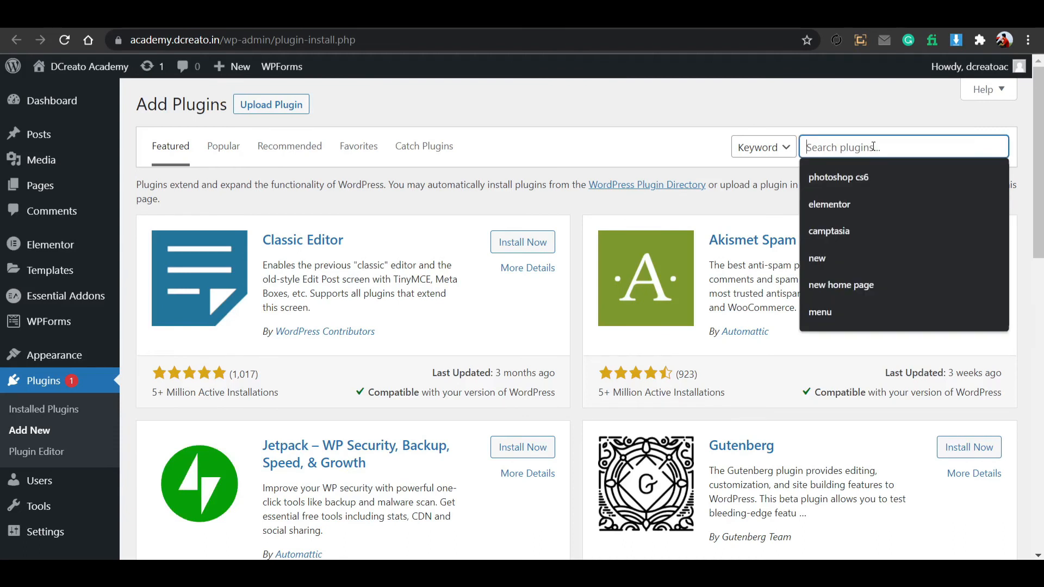
type("to top")
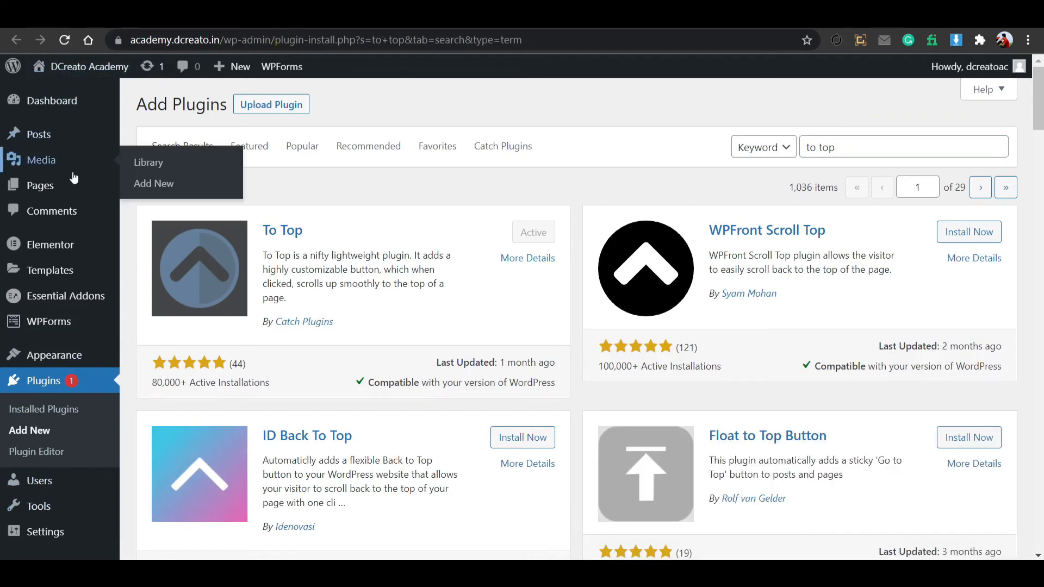
Review the icon background color and border radius in the To Top plugin's icon settings and save the settings.
scroll(61, 365, "down", 5)
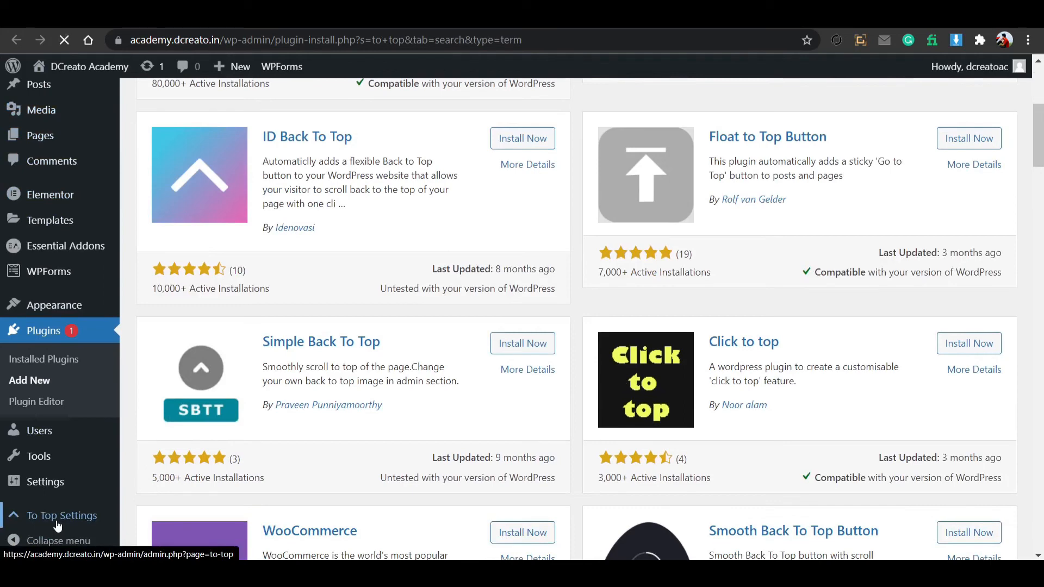
scroll(383, 453, "down", 3)
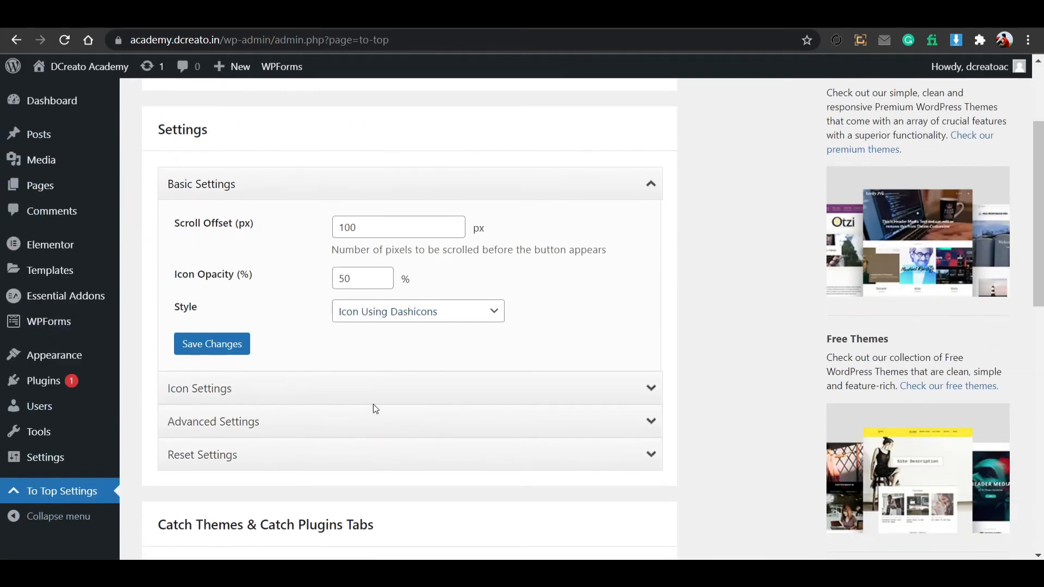
left_click(385, 392)
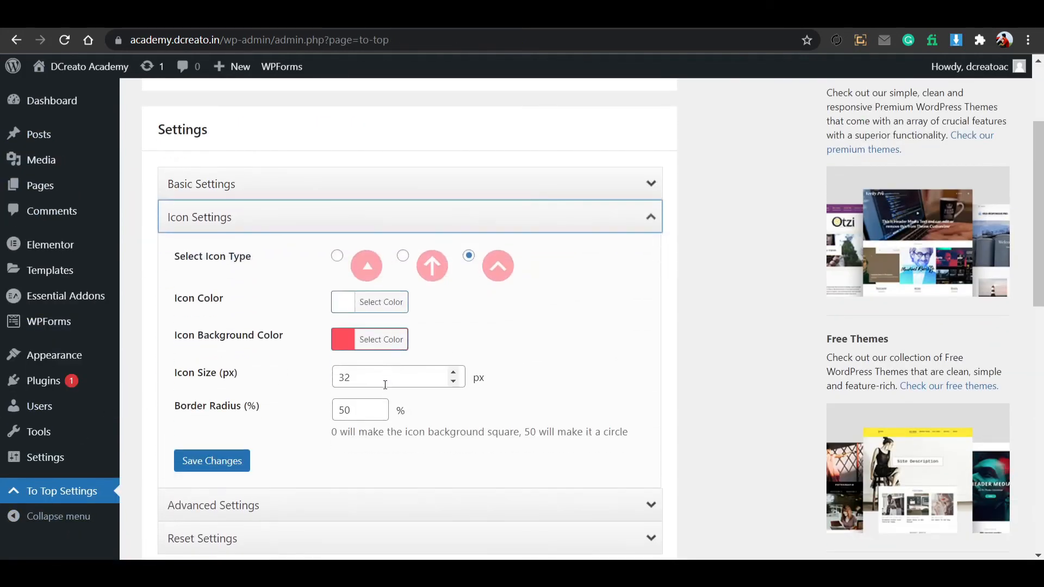
left_click(392, 340)
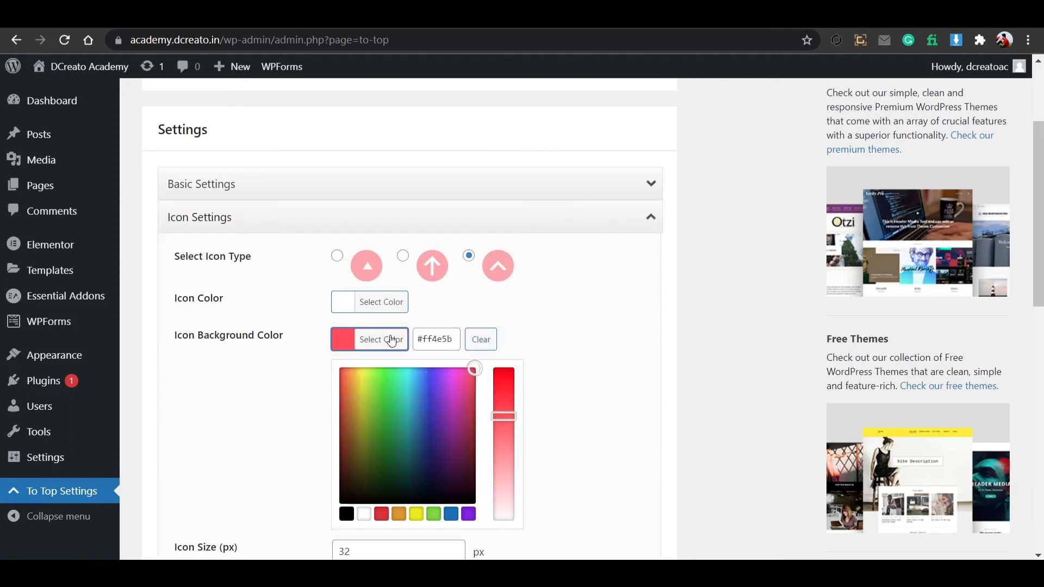
left_click(438, 343)
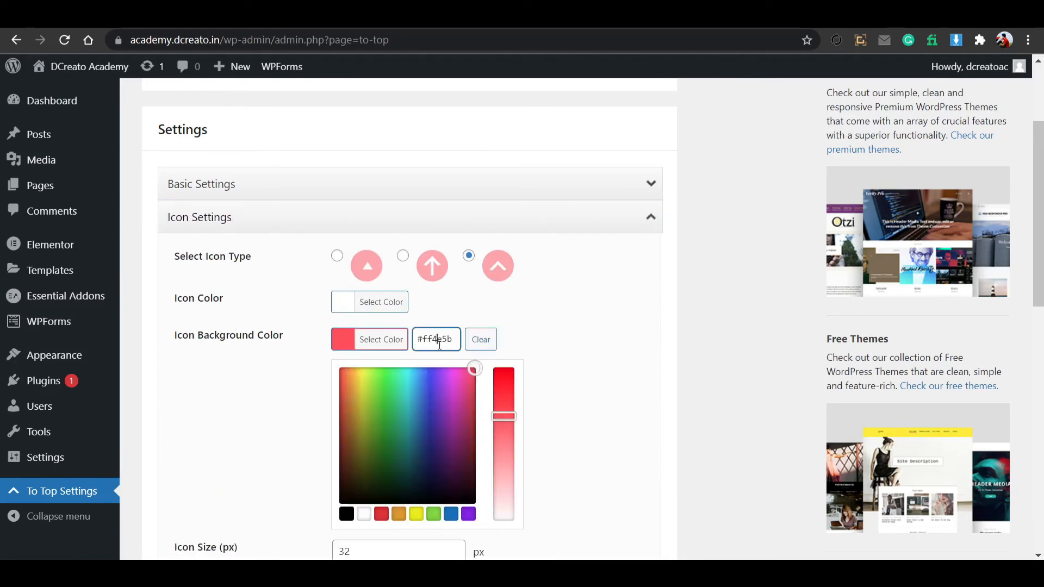
left_click(395, 340)
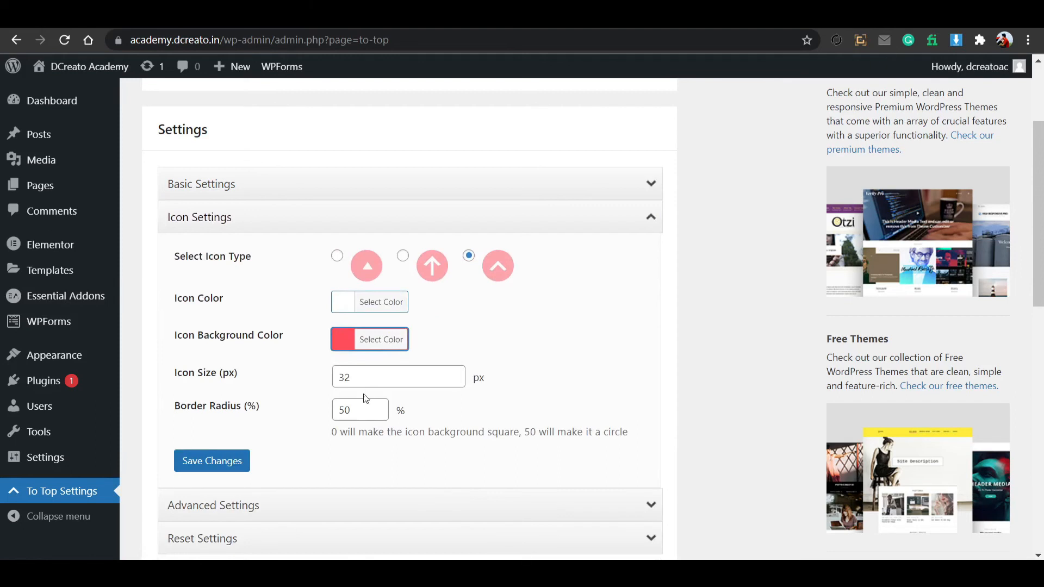
left_click(360, 412)
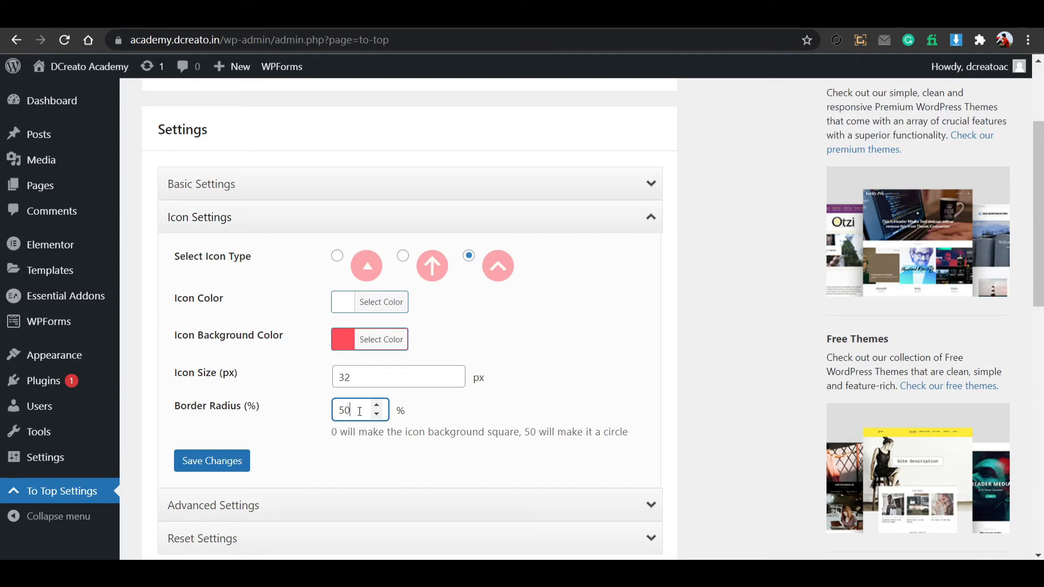
left_click(233, 460)
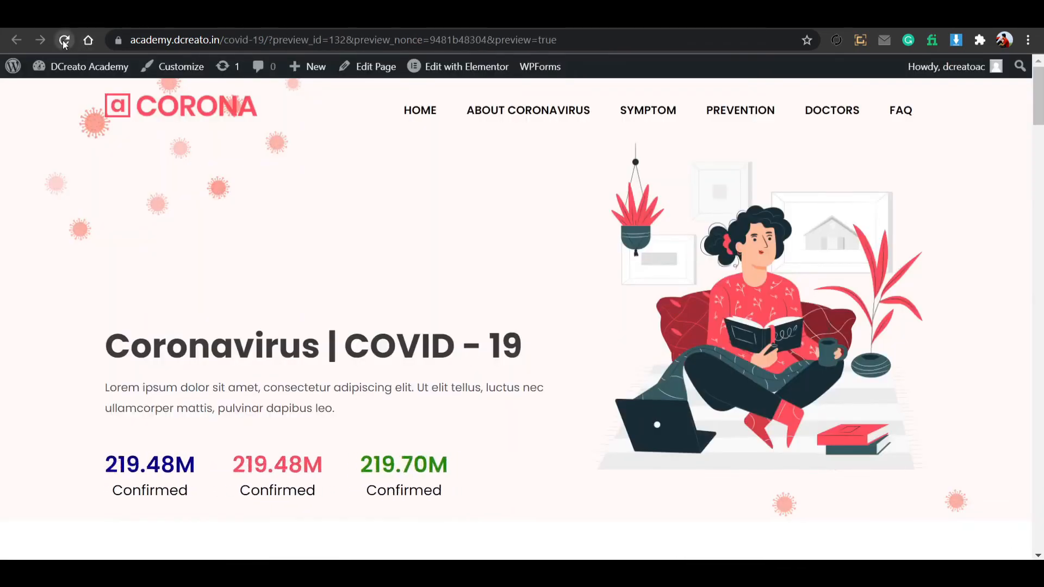
Reload the Covid 19 page preview, review its sections down to the footer, and return with the scroll-to-top button.
left_click(64, 41)
scroll(624, 330, "down", 15)
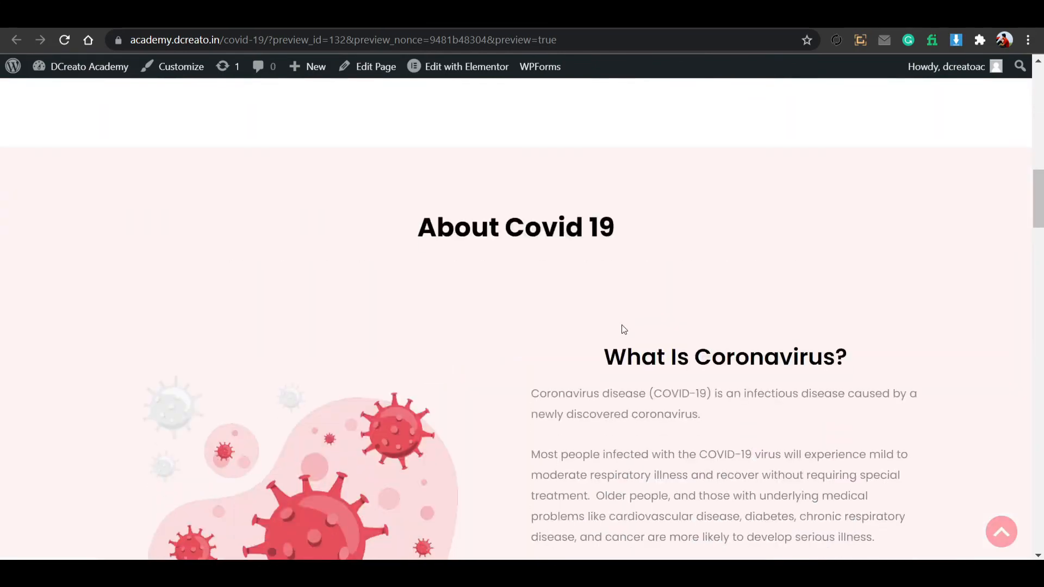
scroll(624, 329, "down", 5)
scroll(763, 299, "down", 12)
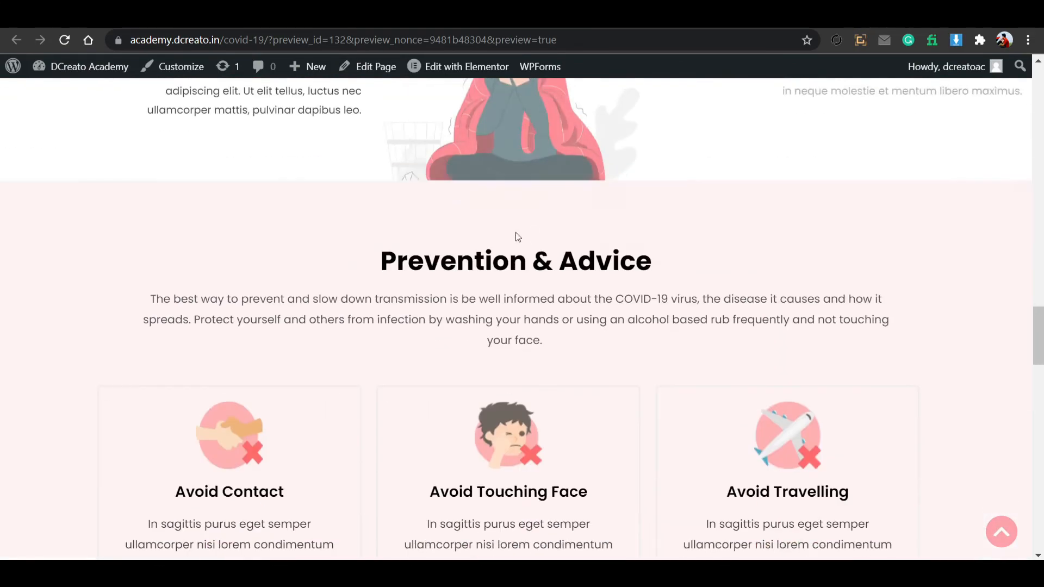
scroll(515, 233, "down", 8)
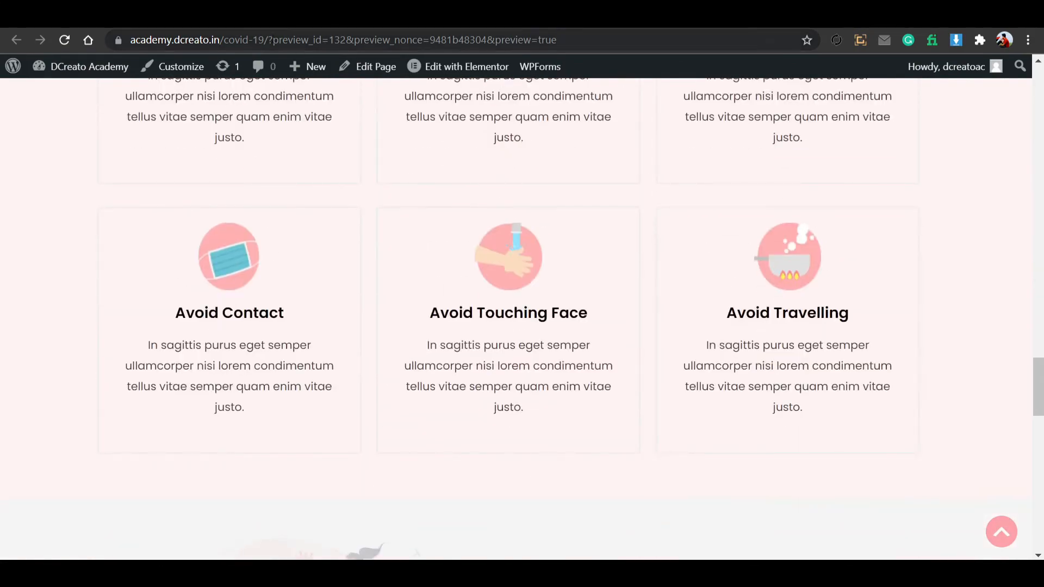
left_click_drag(273, 41, 341, 50)
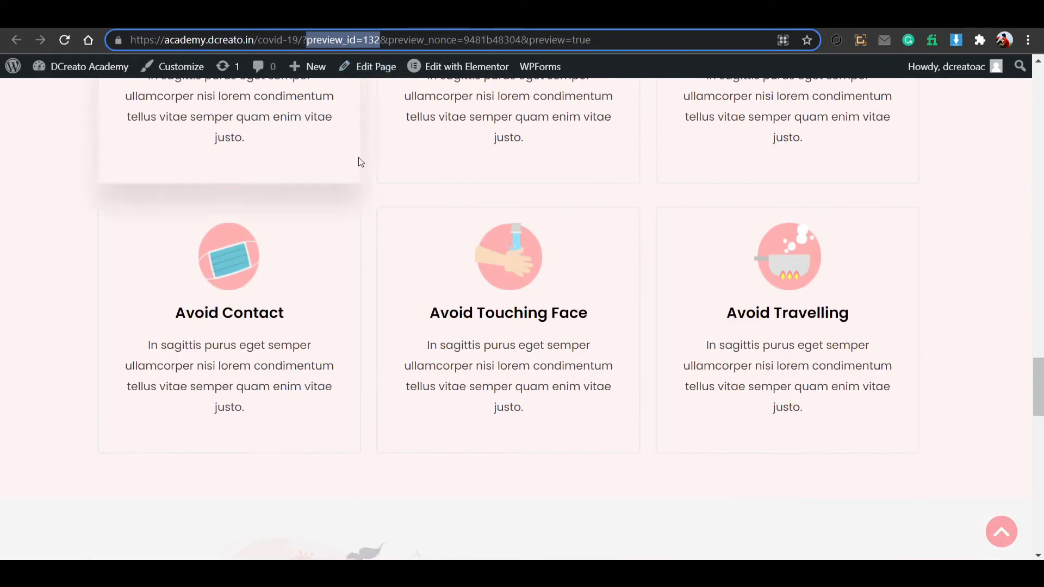
left_click(96, 219)
scroll(517, 172, "down", 7)
scroll(517, 173, "down", 12)
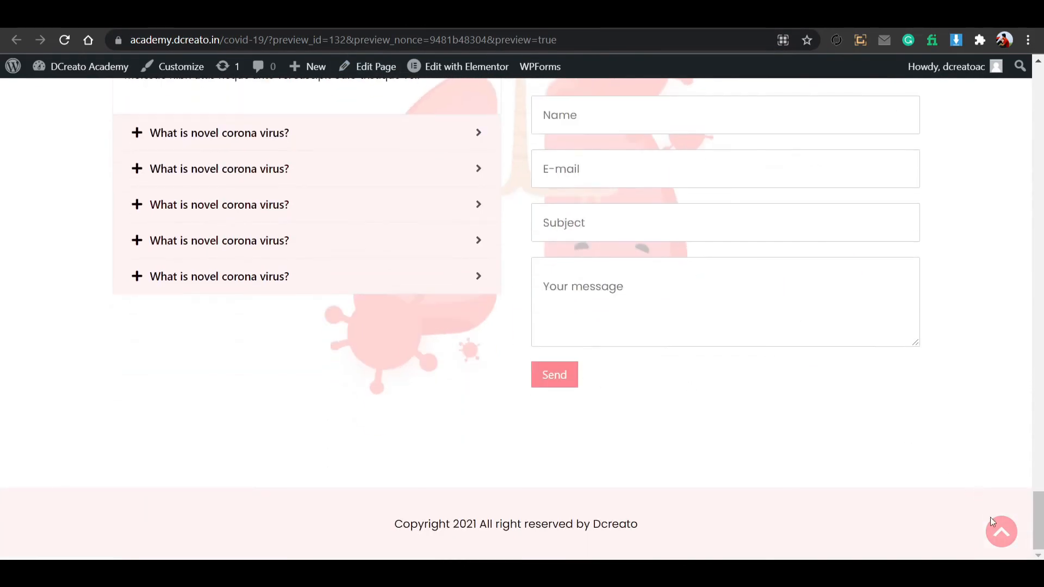
left_click(994, 526)
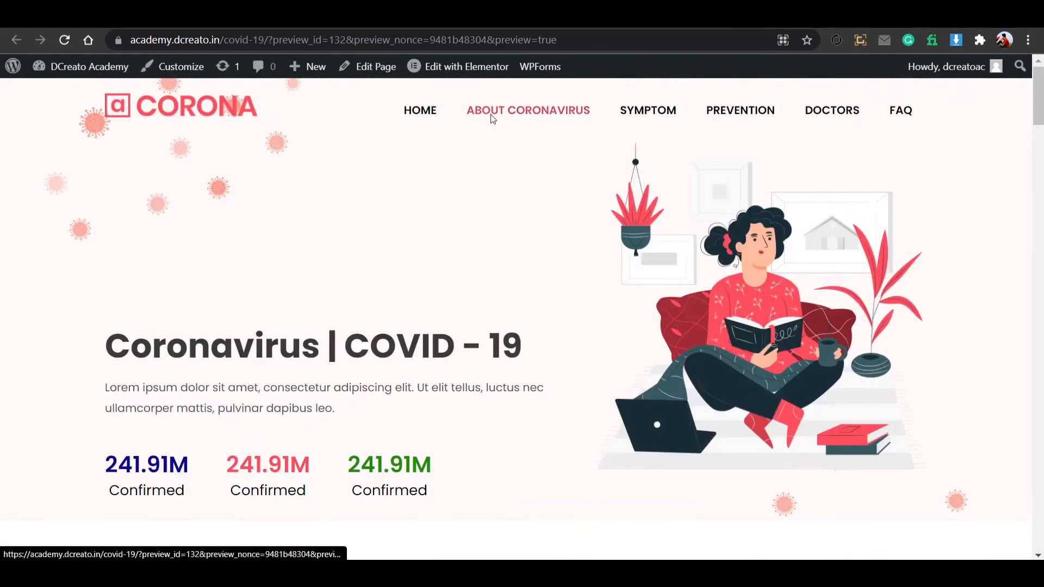
Test the About Coronavirus header link in the Covid 19 page preview and return to the previous page.
left_click(490, 115)
scroll(608, 191, "up", 8)
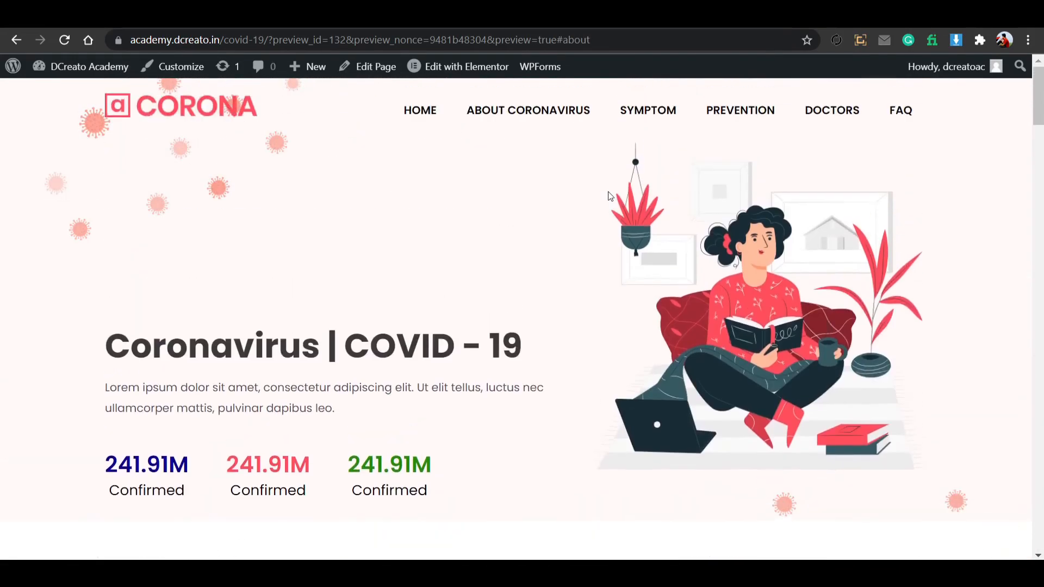
left_click(16, 40)
left_click(17, 40)
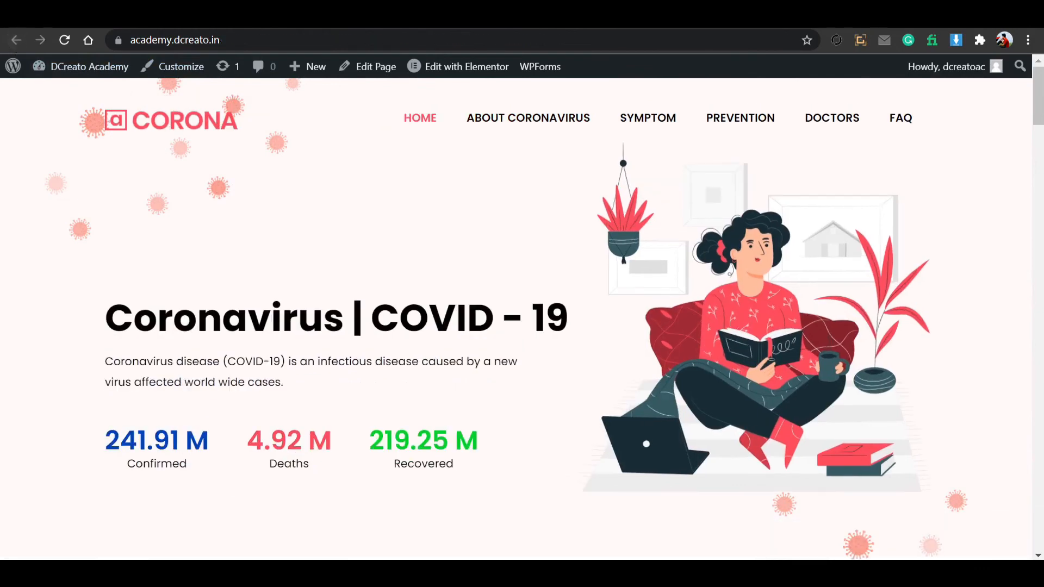
Test the About Coronavirus, Symptom and Prevention header links on the finished home page, returning to the header between them.
left_click(531, 133)
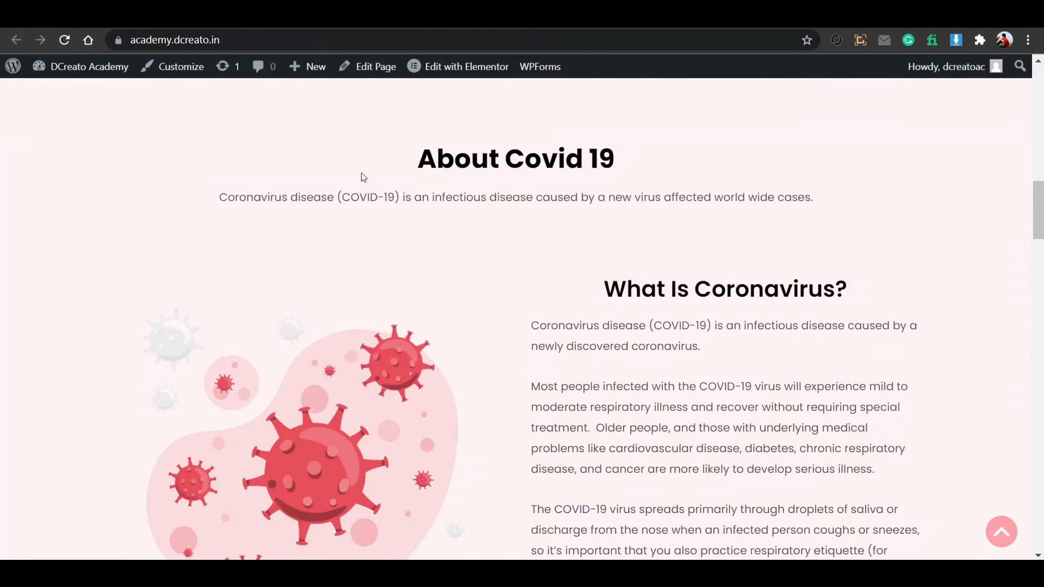
scroll(494, 291, "up", 15)
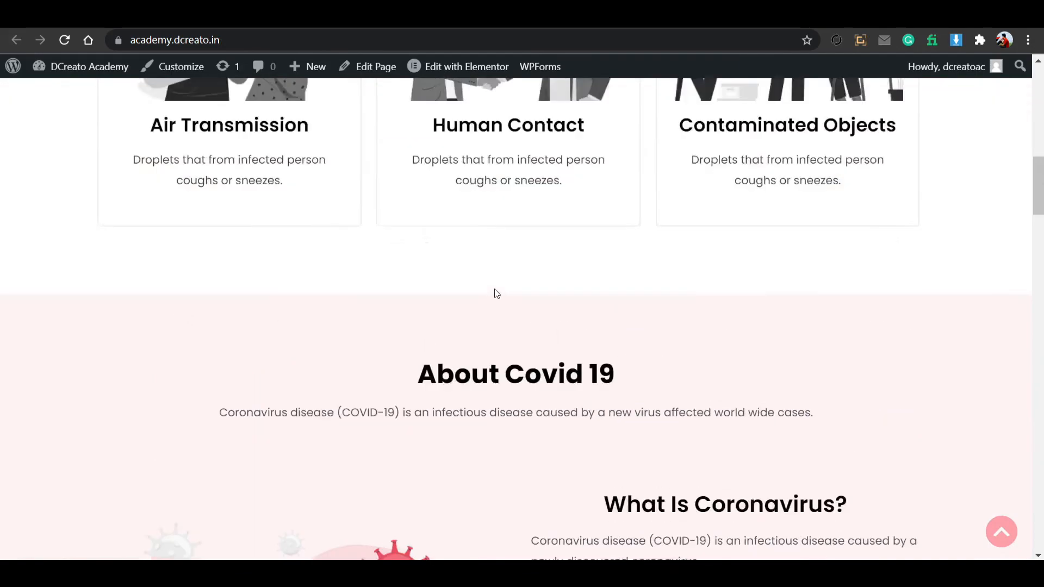
left_click(669, 121)
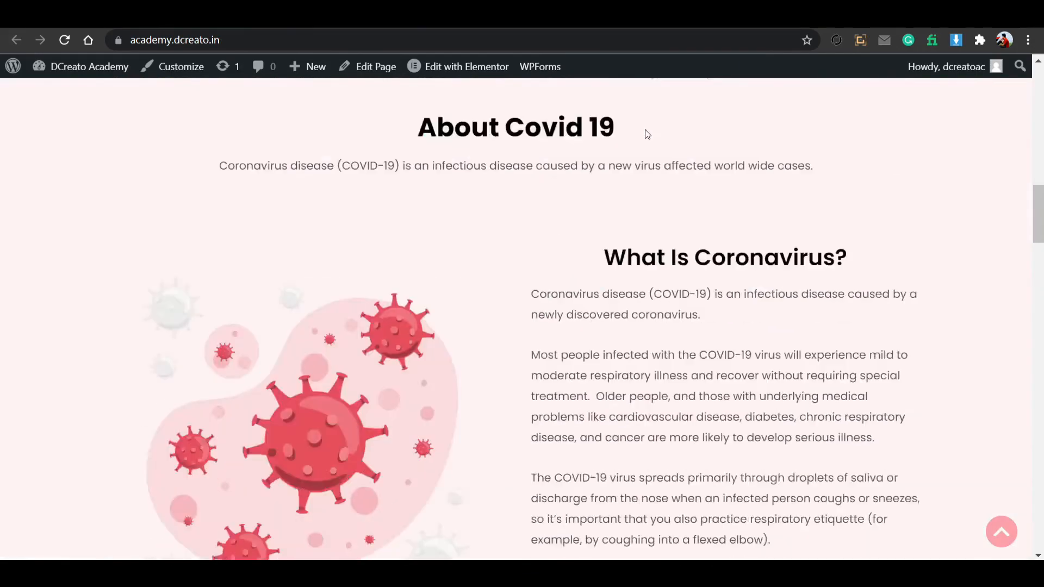
scroll(602, 289, "up", 10)
scroll(603, 286, "up", 10)
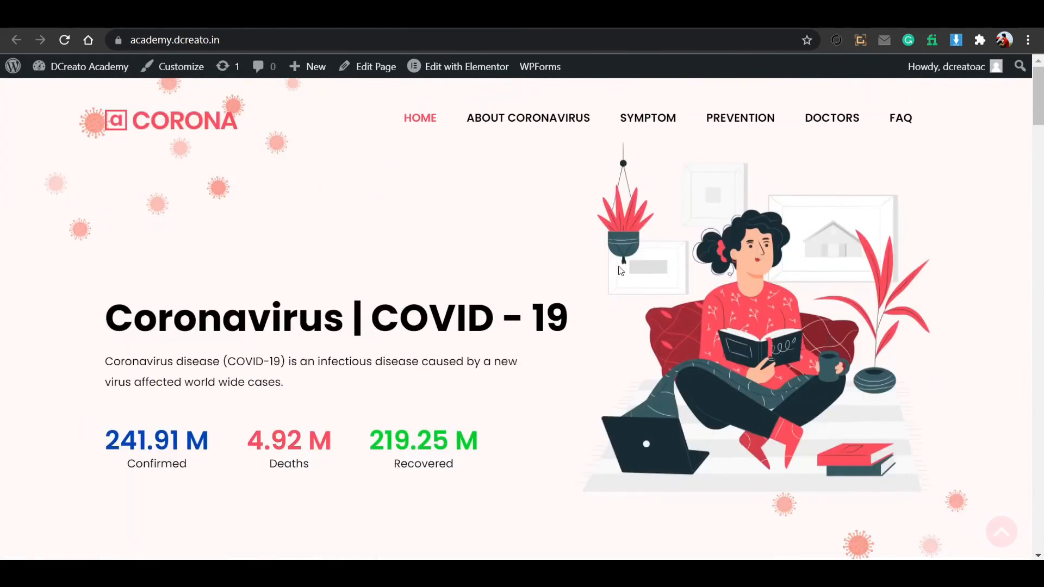
left_click(731, 116)
scroll(527, 324, "up", 15)
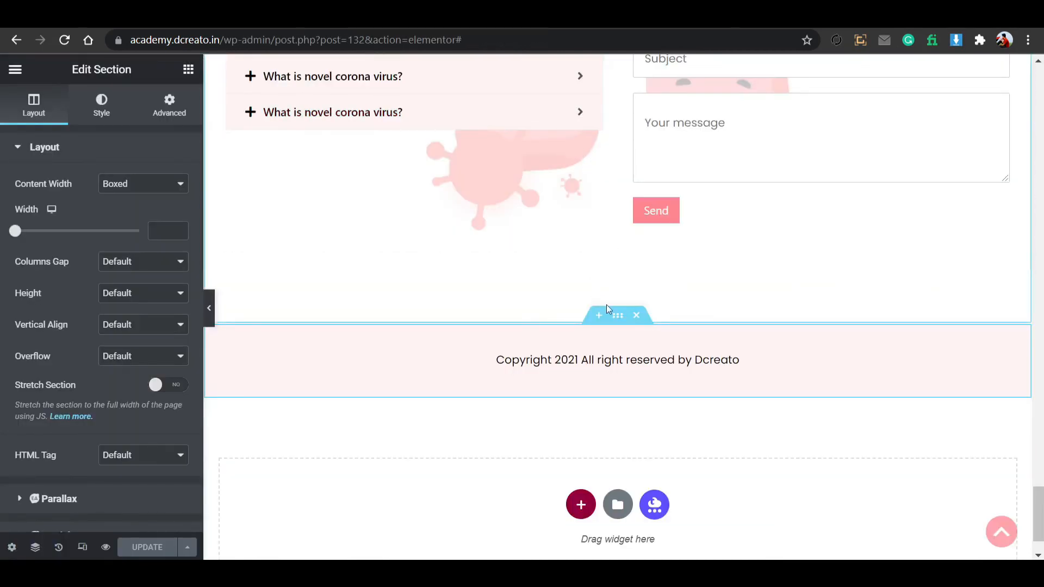
Set the Frequently Asked Questions section's CSS ID to "faq" in the Covid 19 page editor.
scroll(607, 304, "up", 10)
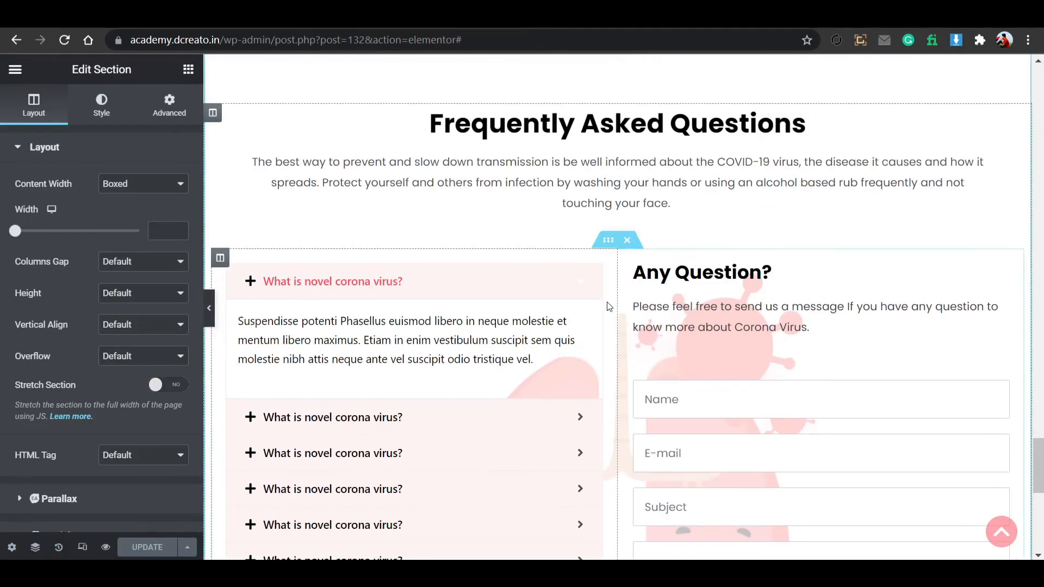
scroll(607, 306, "up", 1)
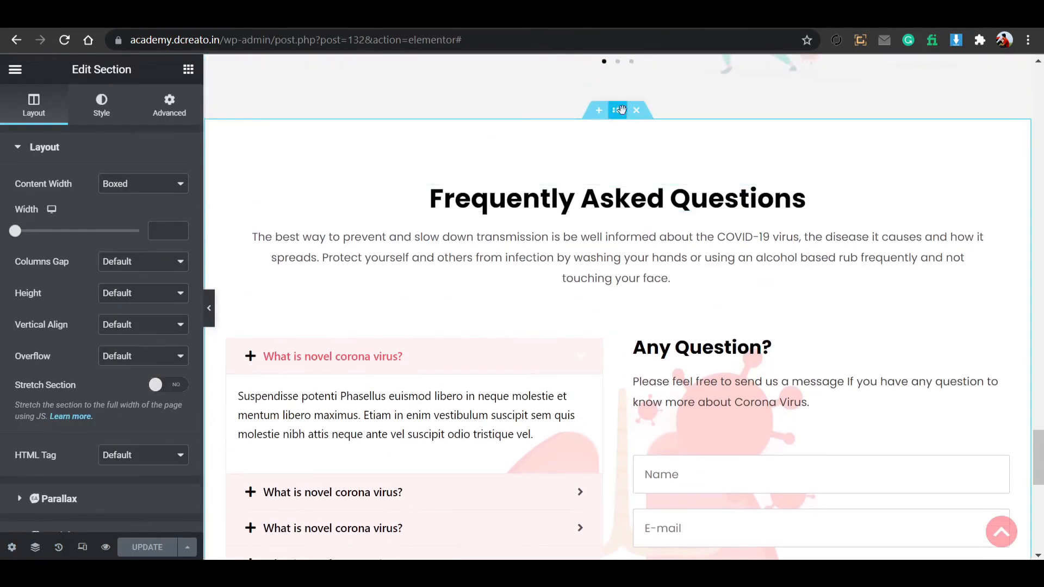
scroll(629, 264, "down", 4)
scroll(622, 227, "up", 5)
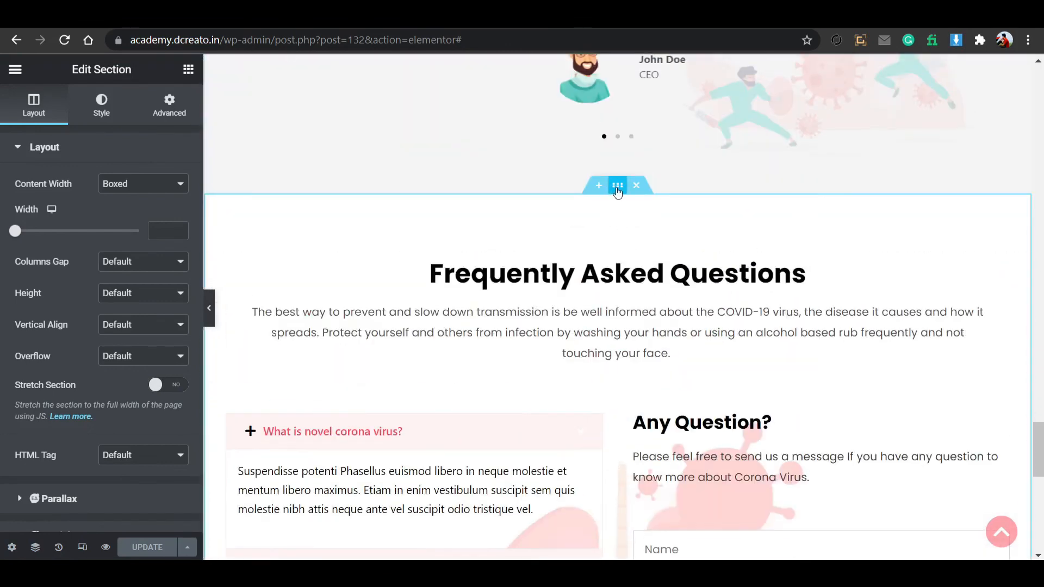
left_click(168, 106)
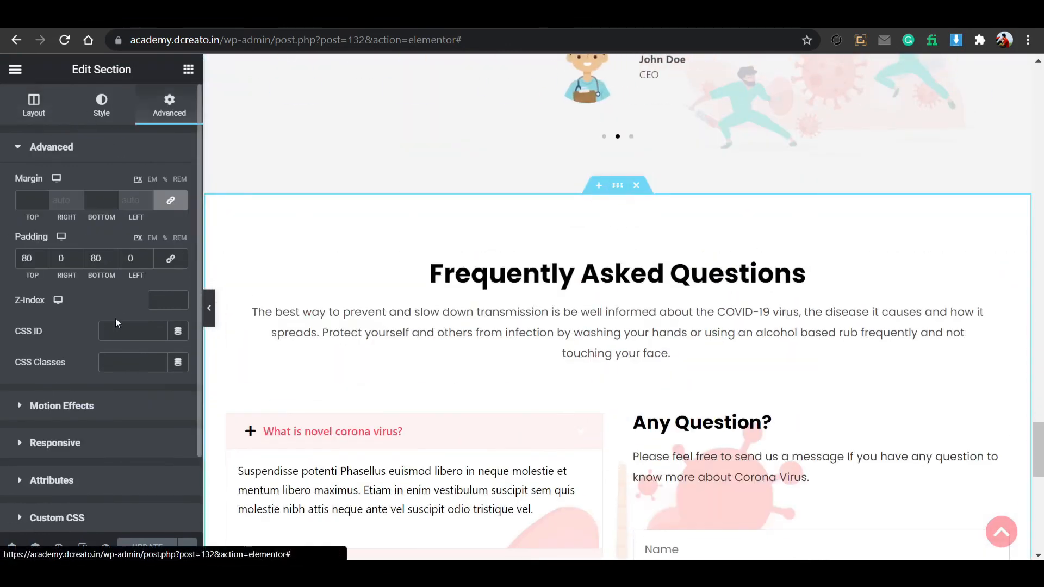
left_click(118, 329)
type("faq")
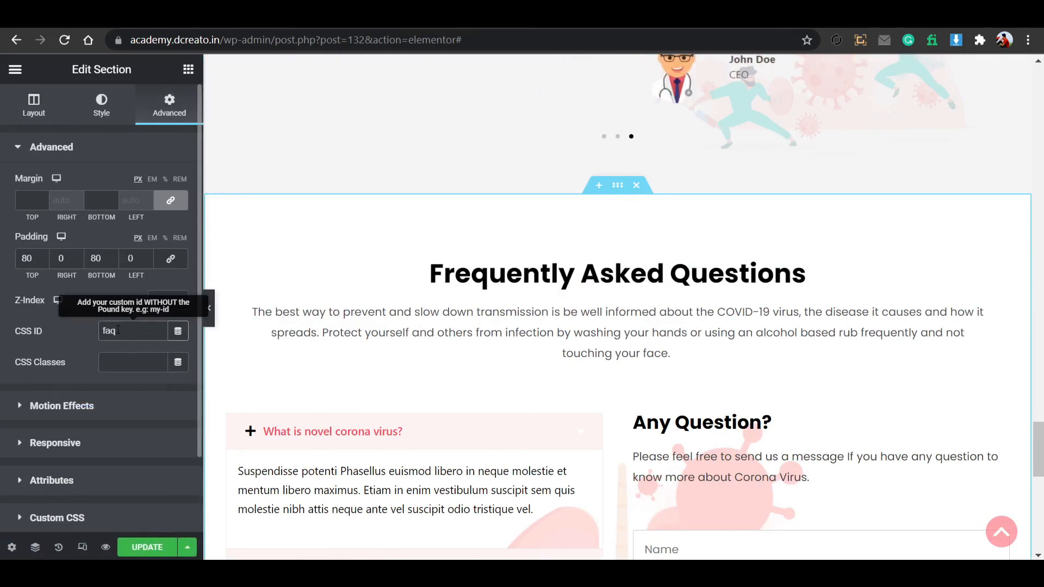
double_click(118, 330)
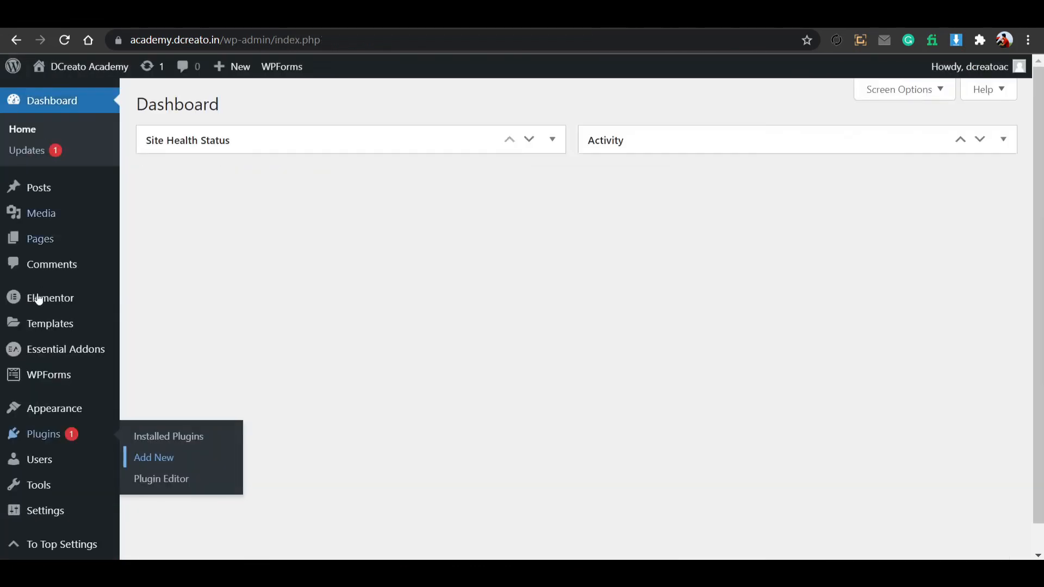
Open the site's menu editor, check which menu is assigned to the Primary Menu location, and return to editing menus.
mouse_move(45, 413)
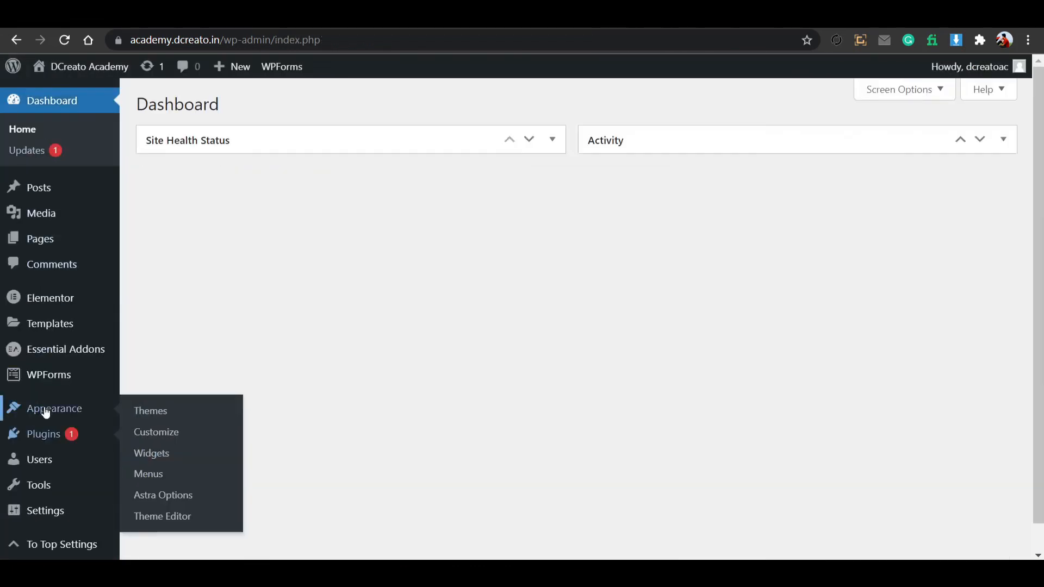
left_click(151, 456)
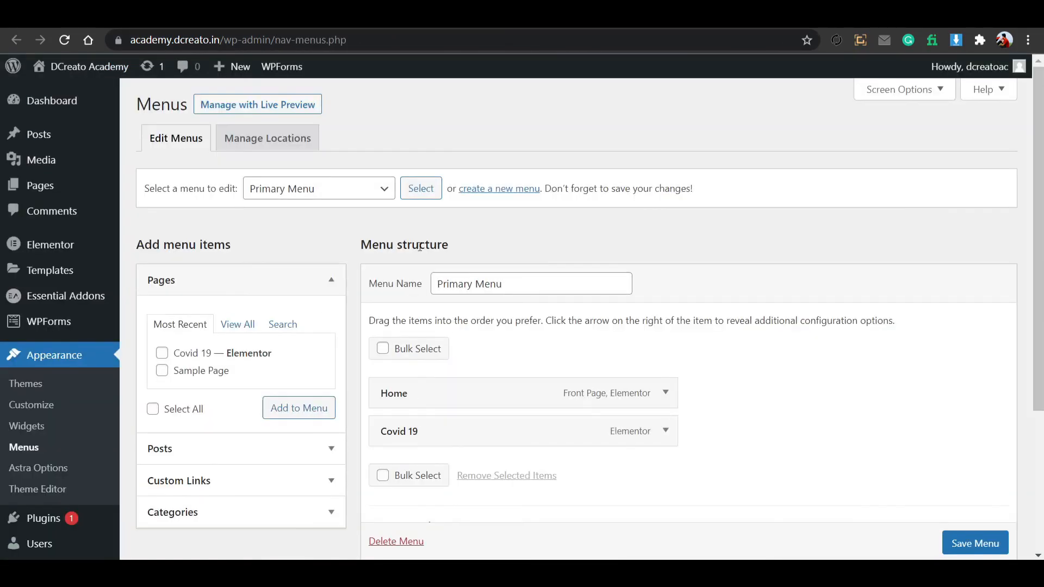
left_click(270, 140)
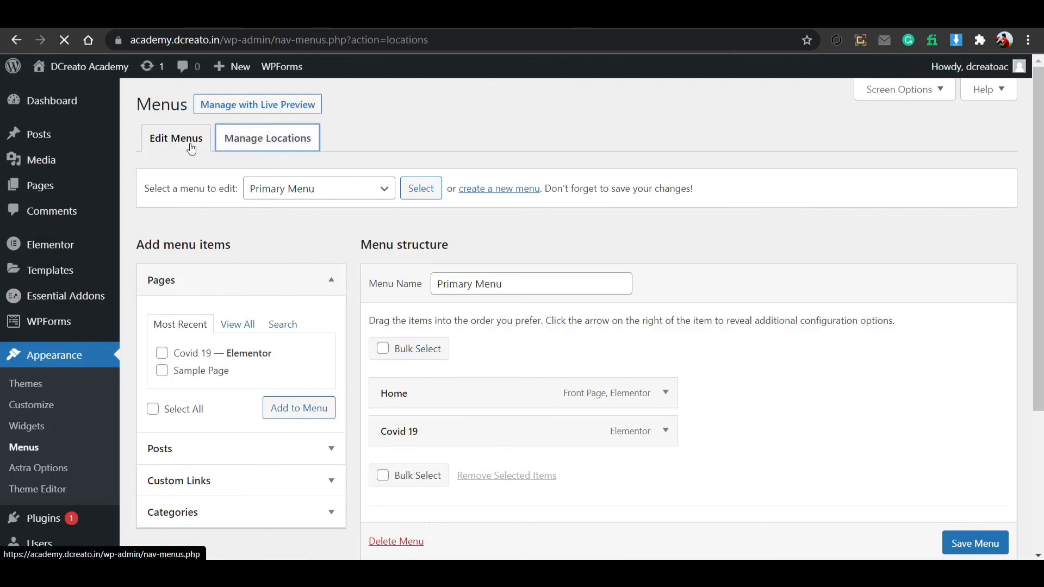
left_click(428, 234)
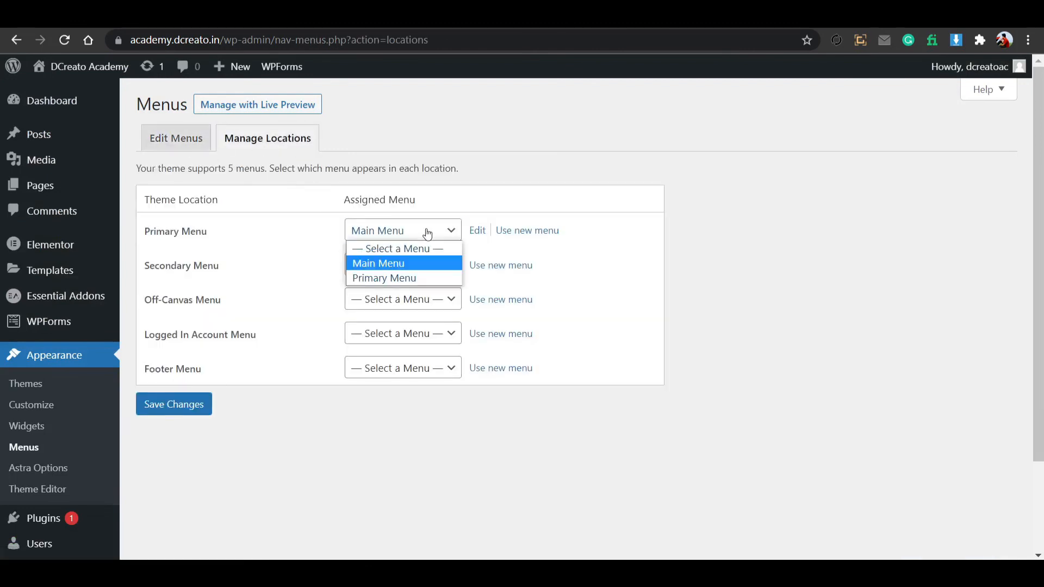
left_click(426, 232)
left_click(157, 133)
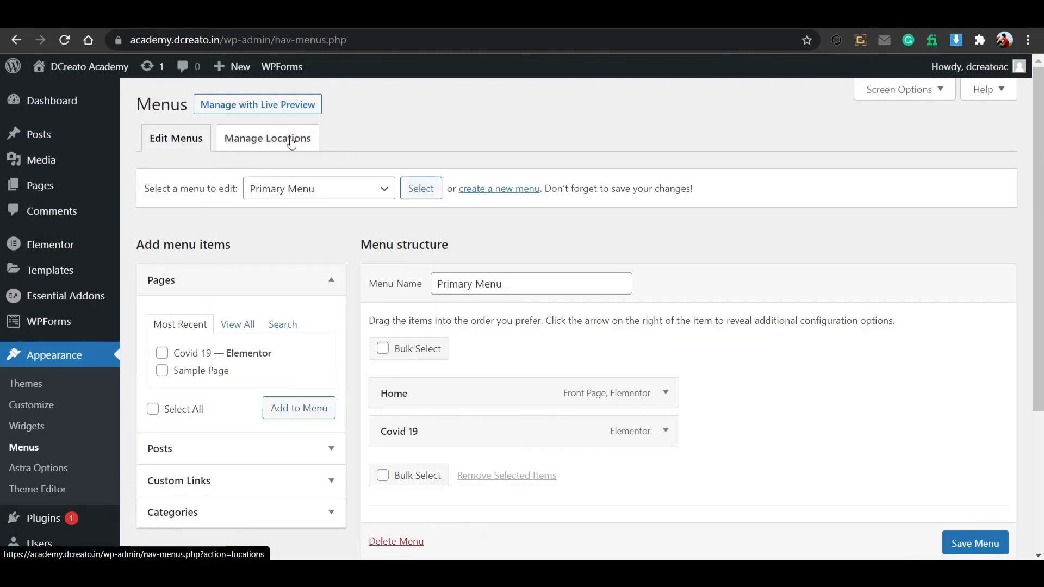
Review the Primary Menu's items and settings, and expand the Covid 19 item to inspect its navigation label.
scroll(462, 380, "down", 4)
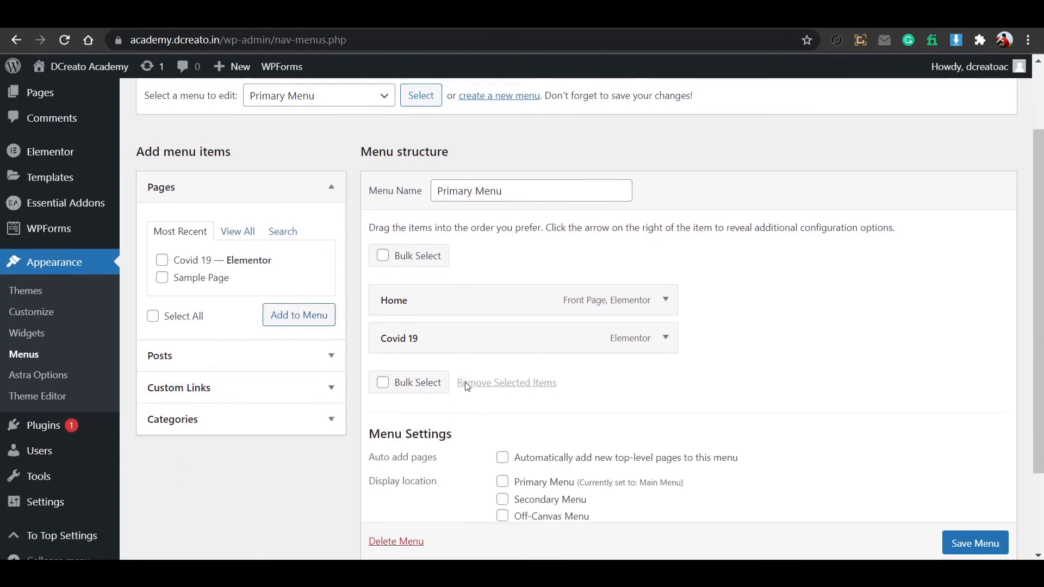
scroll(547, 394, "up", 2)
scroll(546, 395, "up", 2)
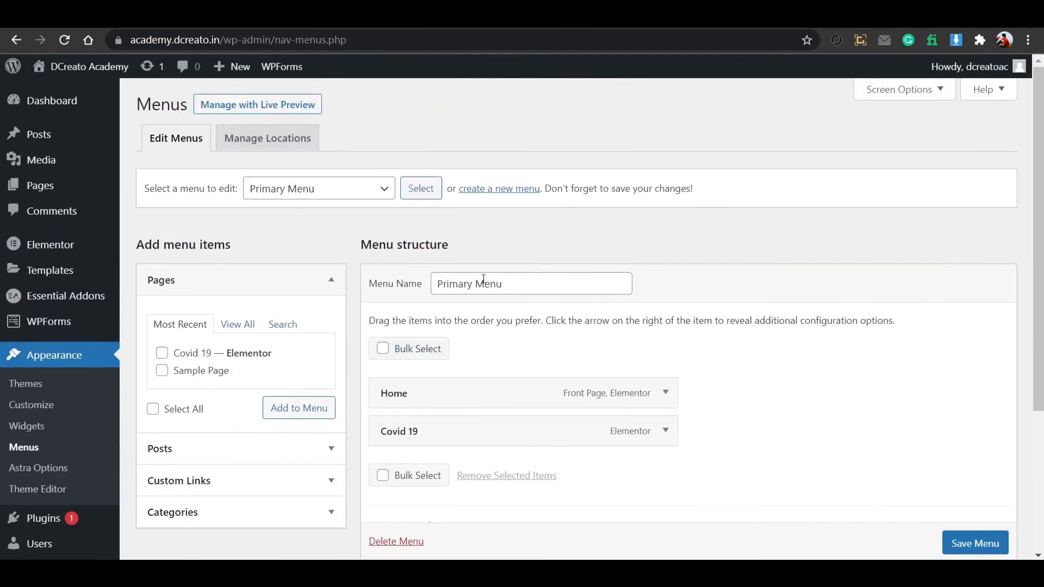
left_click(327, 191)
left_click(327, 209)
left_click(665, 431)
scroll(670, 437, "down", 4)
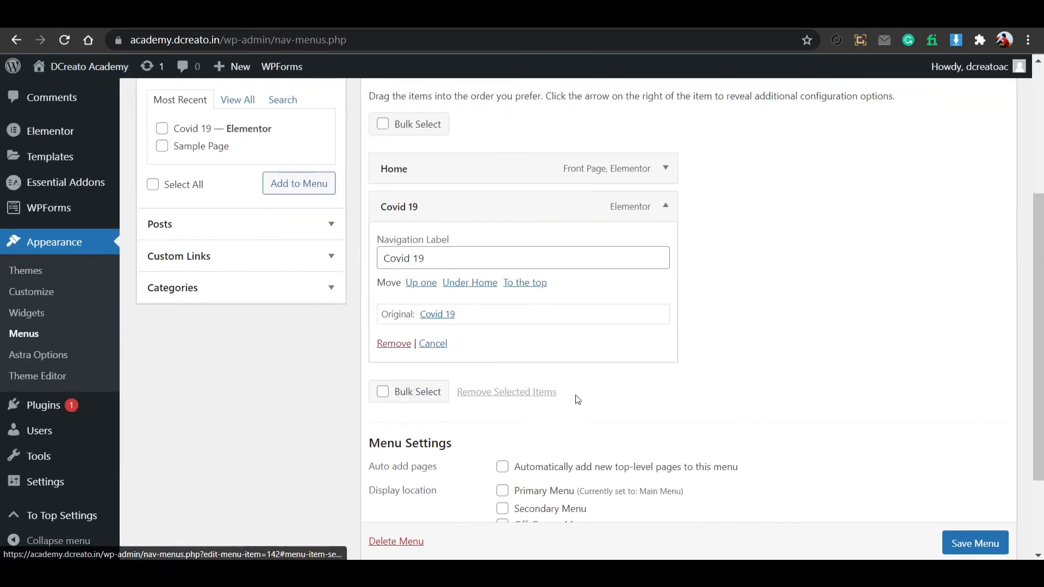
left_click_drag(453, 261, 379, 248)
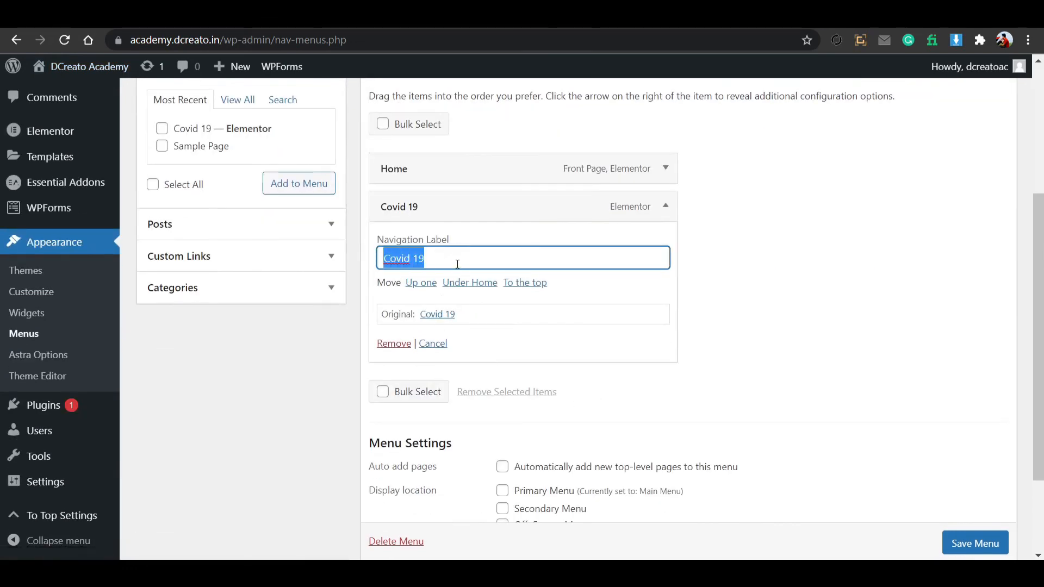
Add a custom link to the Primary Menu with the URL "#faq" and the link text "FAQ".
left_click(296, 256)
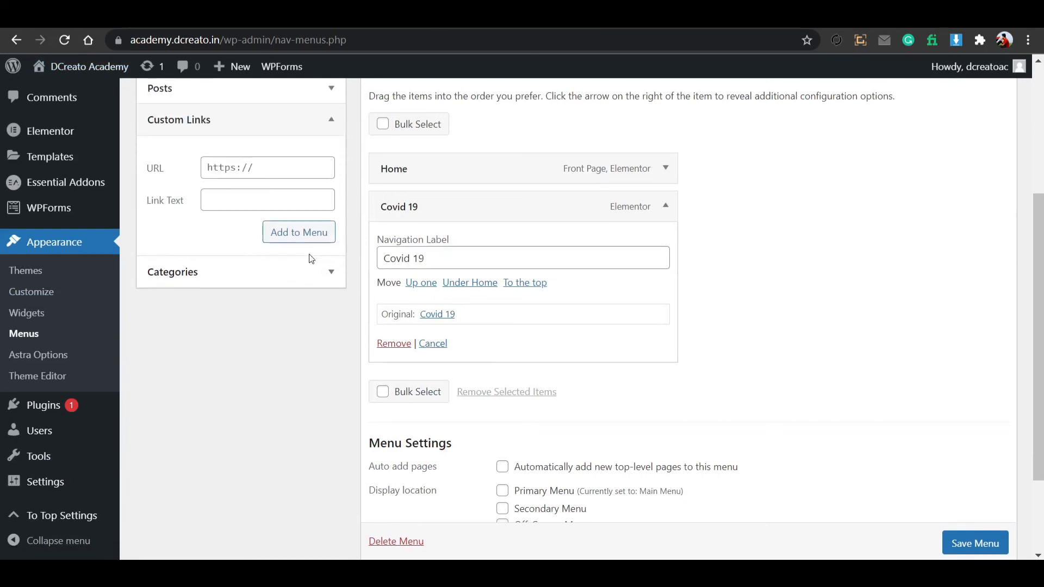
left_click(258, 166)
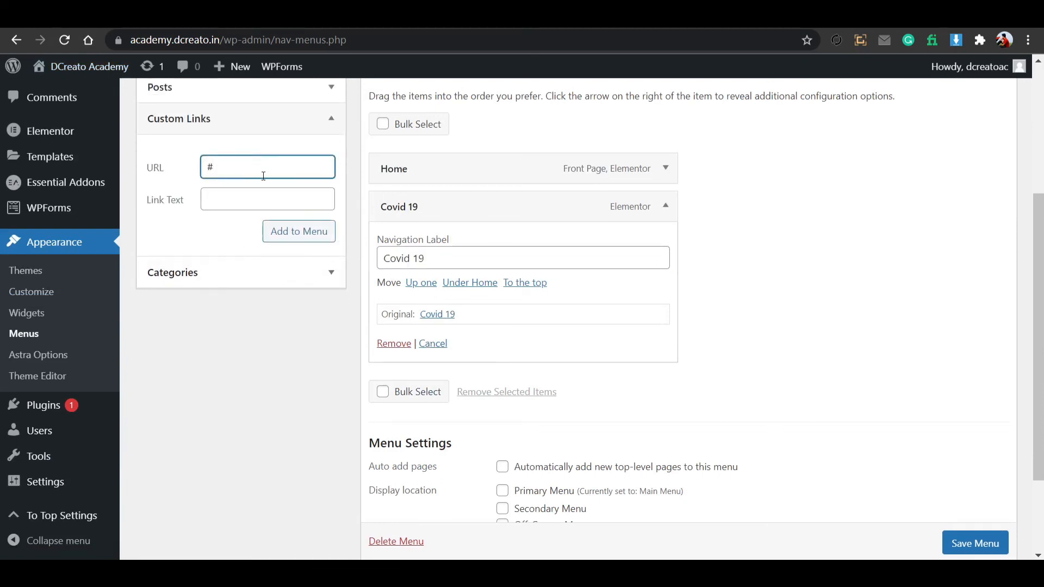
left_click(264, 201)
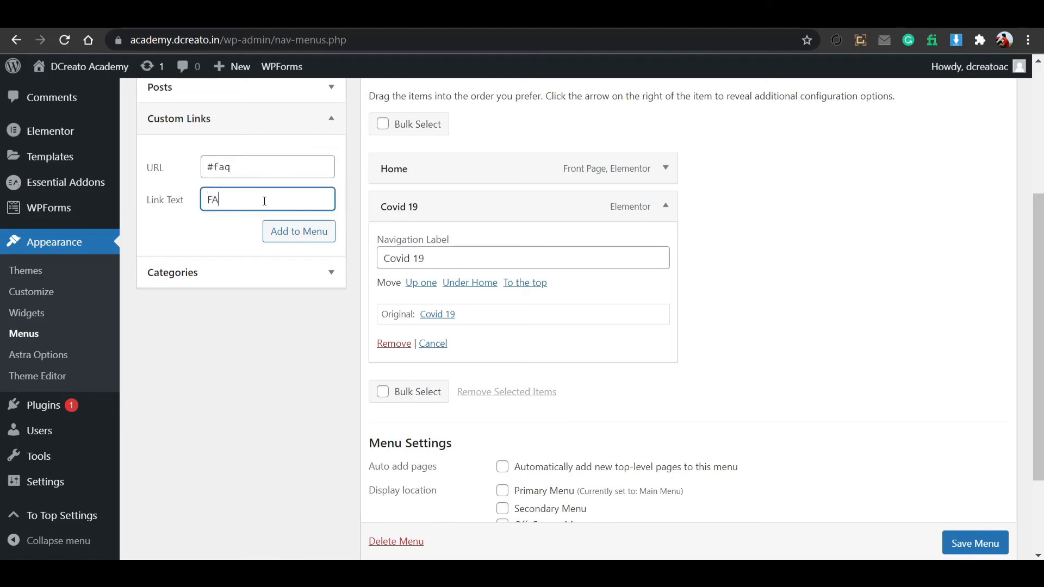
left_click(282, 239)
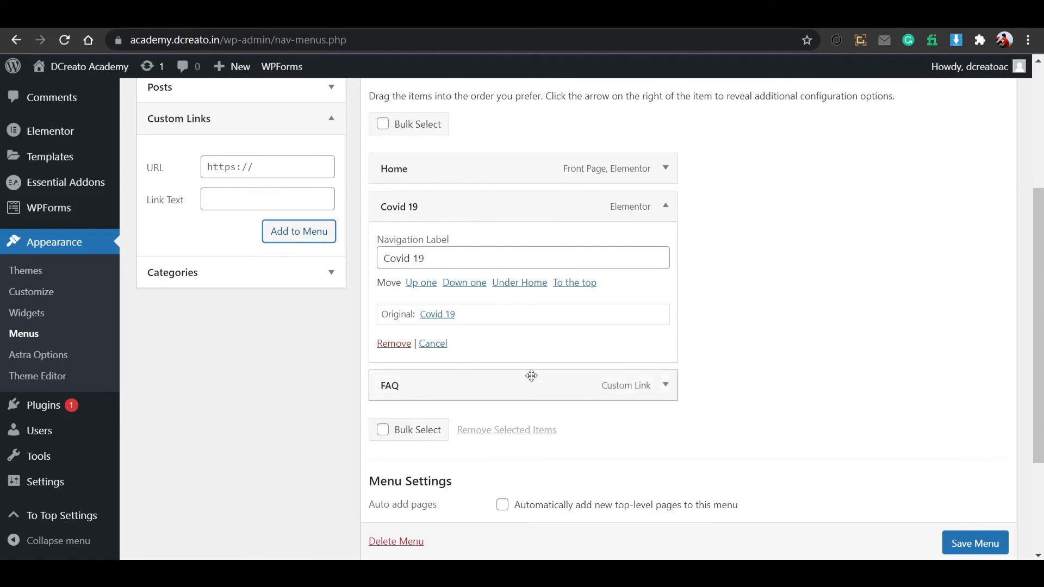
Expand the new FAQ menu item, inspect its URL and navigation label, and collapse it again.
left_click(665, 387)
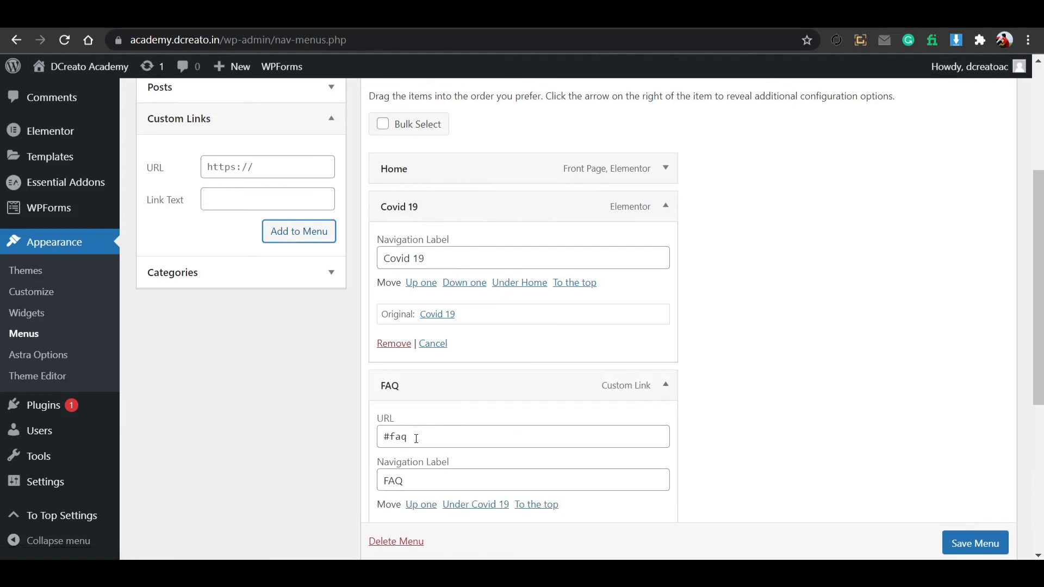
left_click_drag(416, 439, 403, 438)
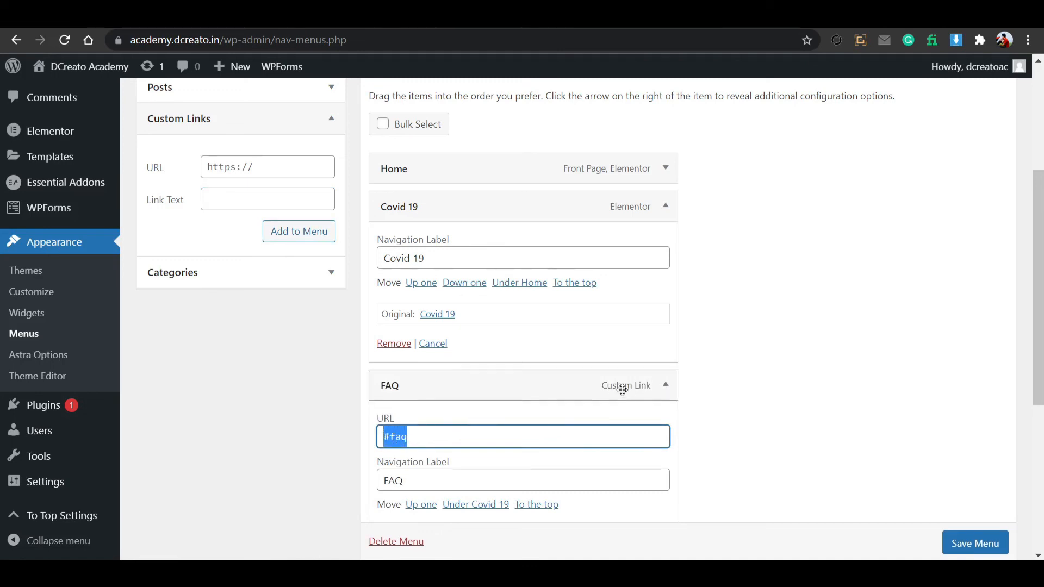
left_click(664, 386)
left_click(667, 386)
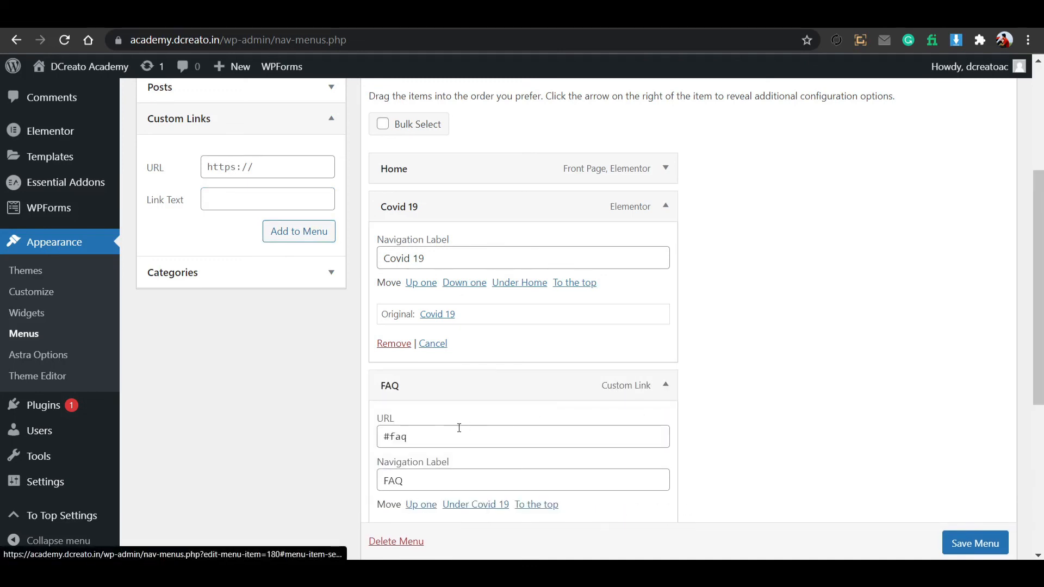
left_click(666, 387)
Return to the Covid 19 page in the Elementor editor and update it to save the section's CSS ID.
left_click(438, 314)
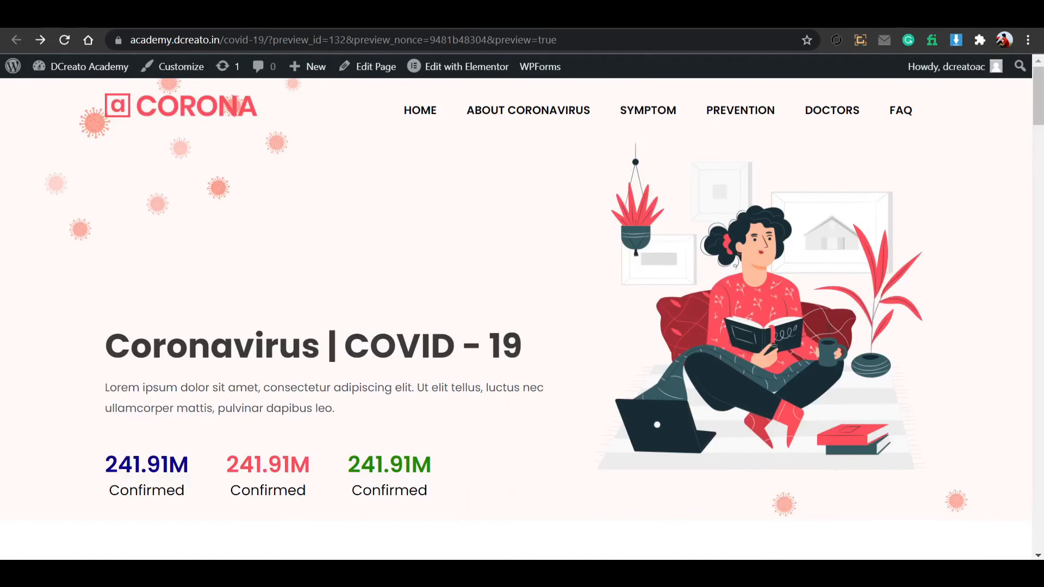
key("ctrl+shift+Tab")
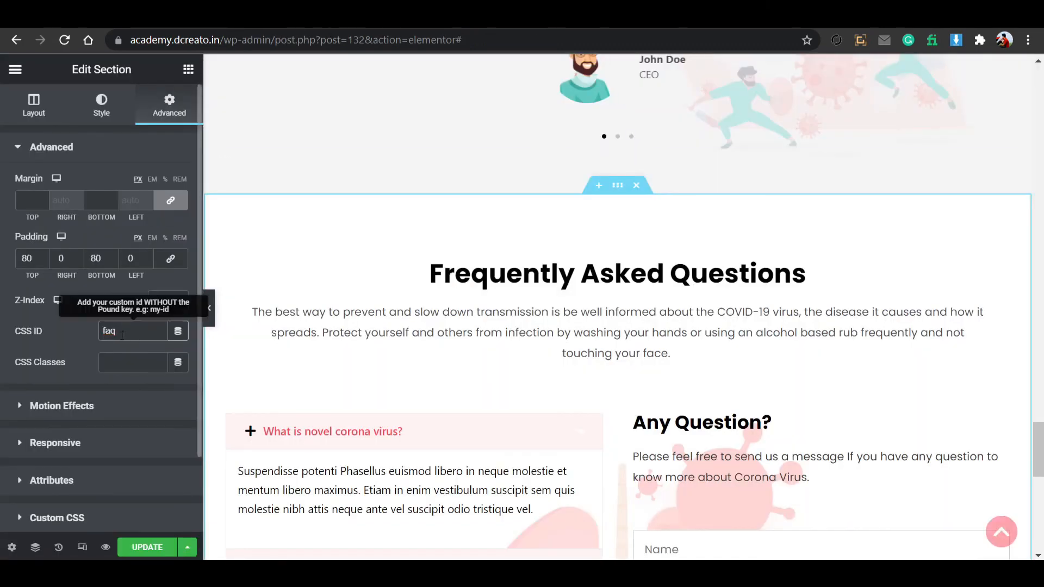
left_click(158, 545)
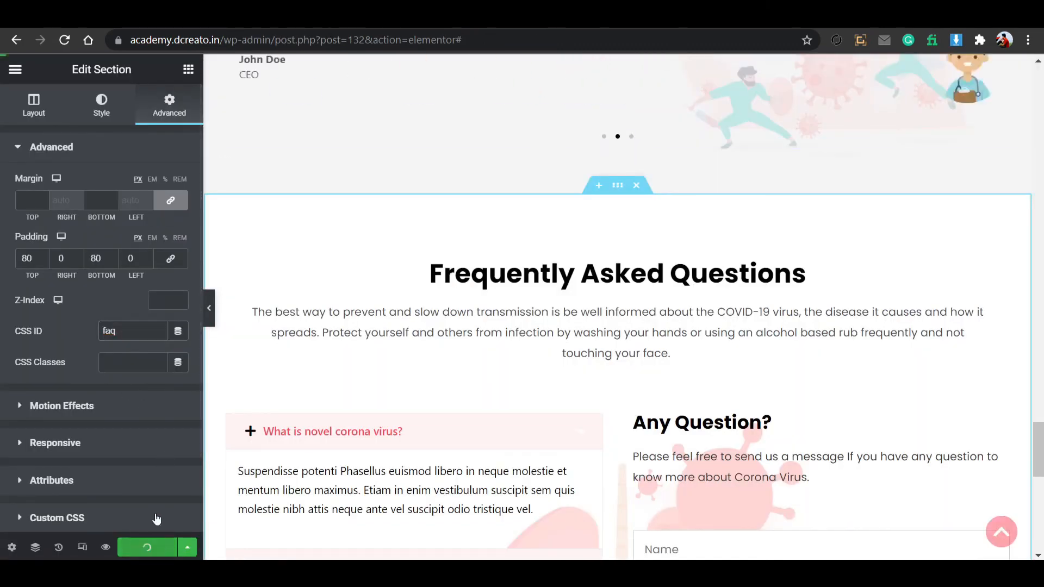
Close the menu editor page and discard its unsaved menu changes.
key("ctrl+Tab")
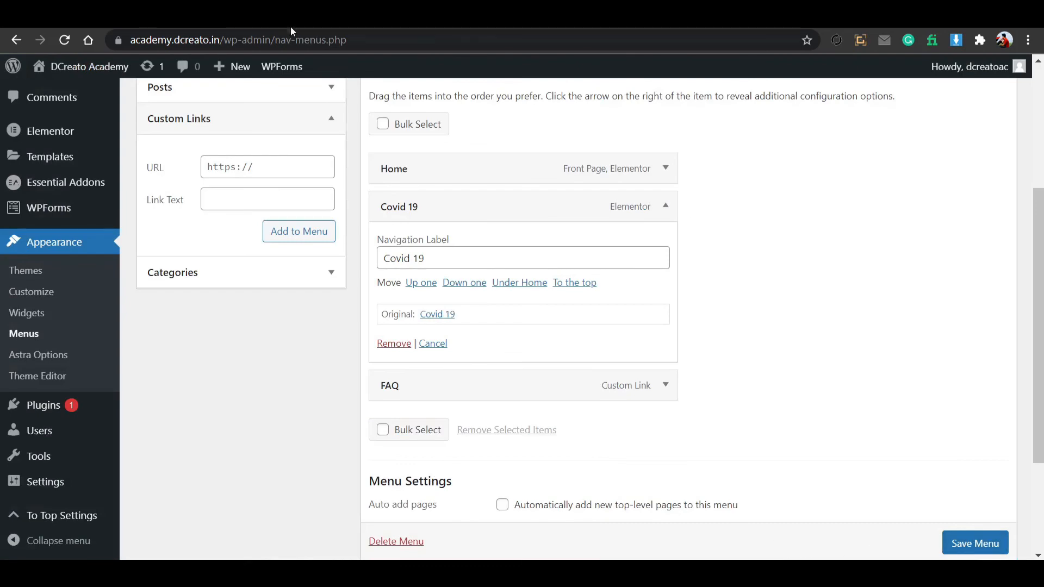
key("ctrl+w")
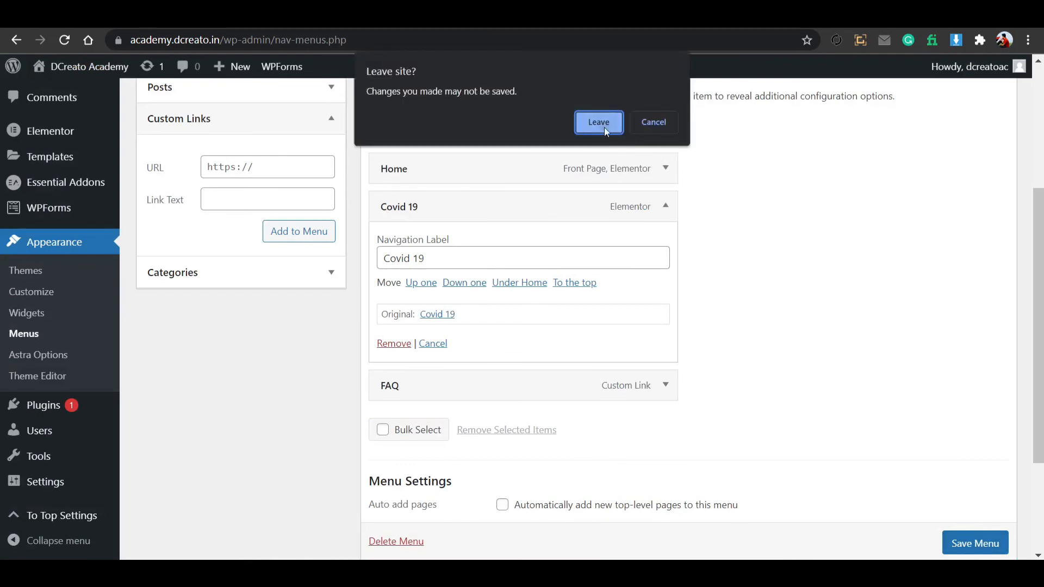
left_click(598, 121)
Test the Symptom header link on the finished home page, look through to the FAQ section, and return with the scroll-to-top button.
key("ctrl+Tab")
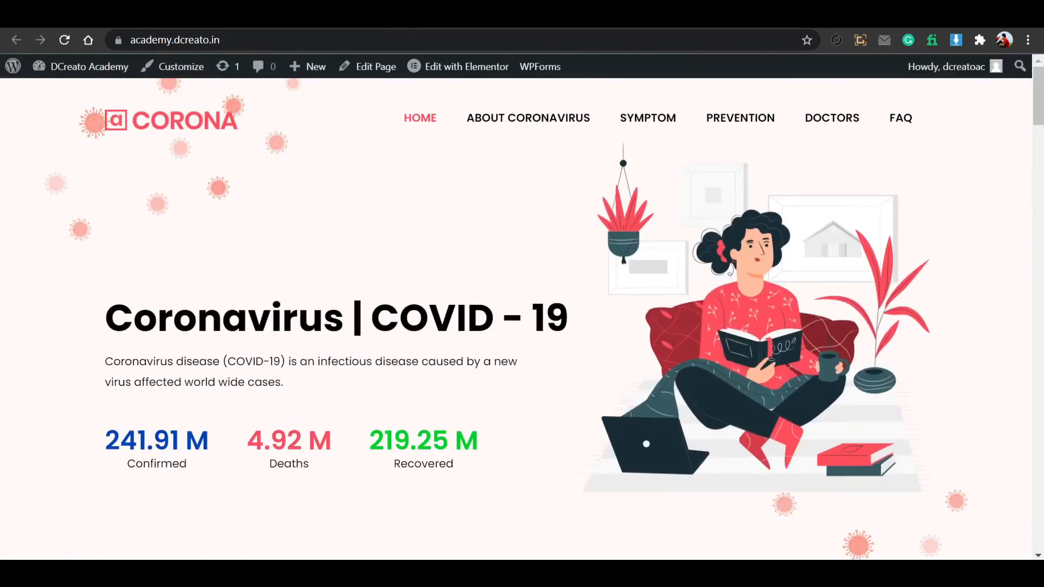
key("ctrl+Tab")
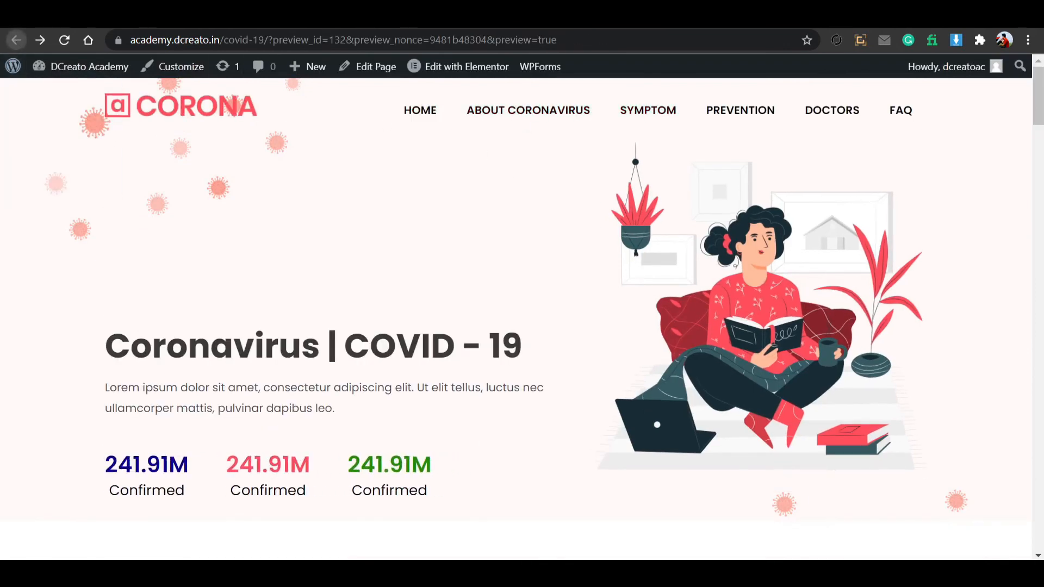
key("ctrl+Tab")
left_click(645, 121)
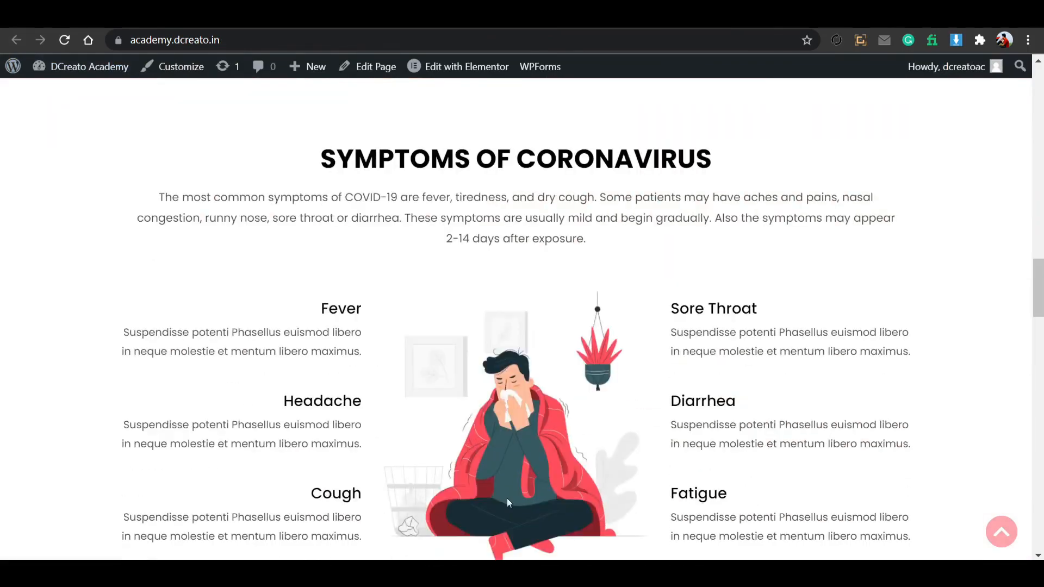
scroll(635, 298, "down", 20)
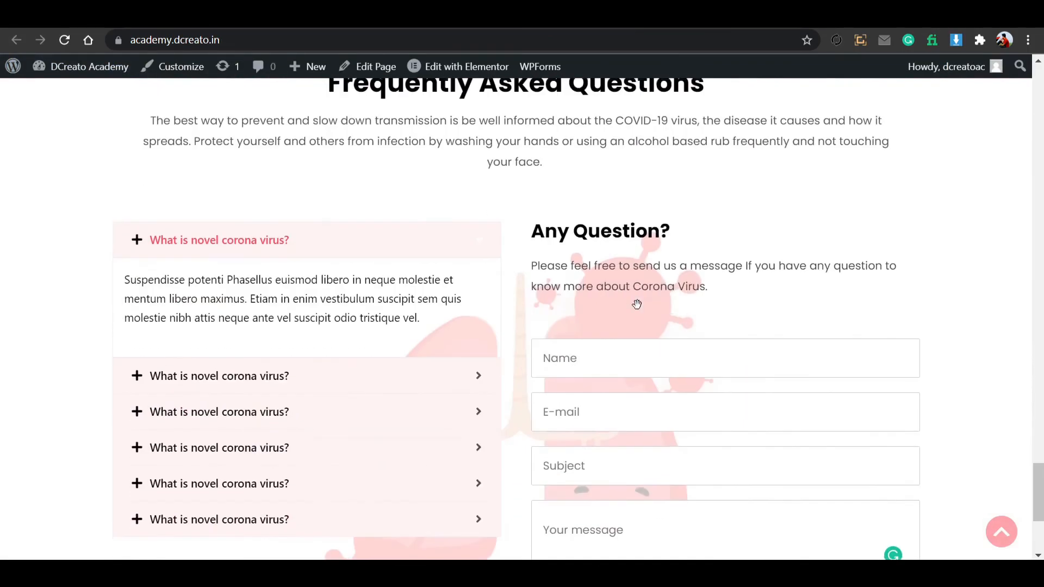
scroll(651, 361, "up", 20)
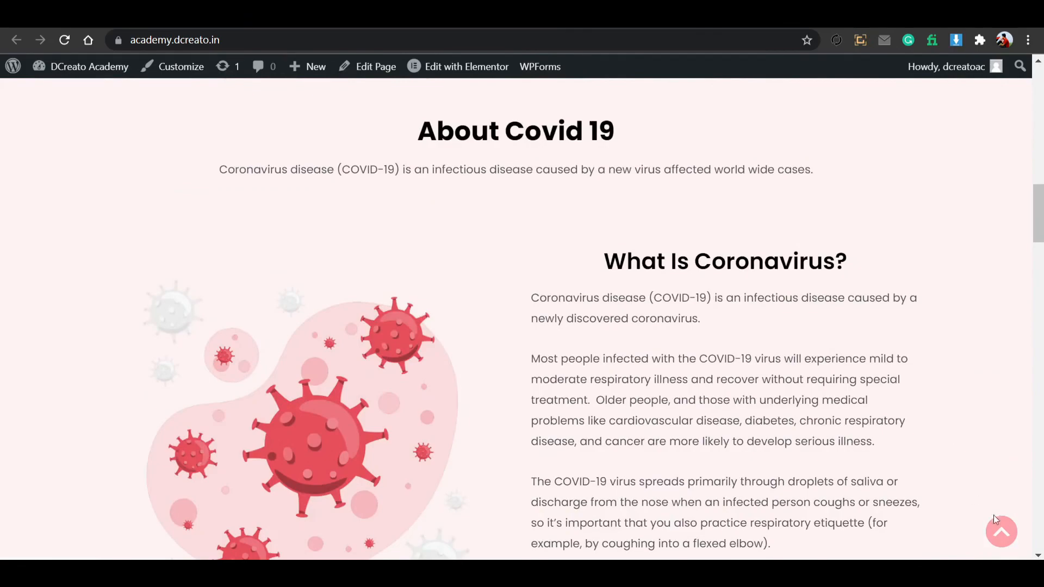
left_click(998, 527)
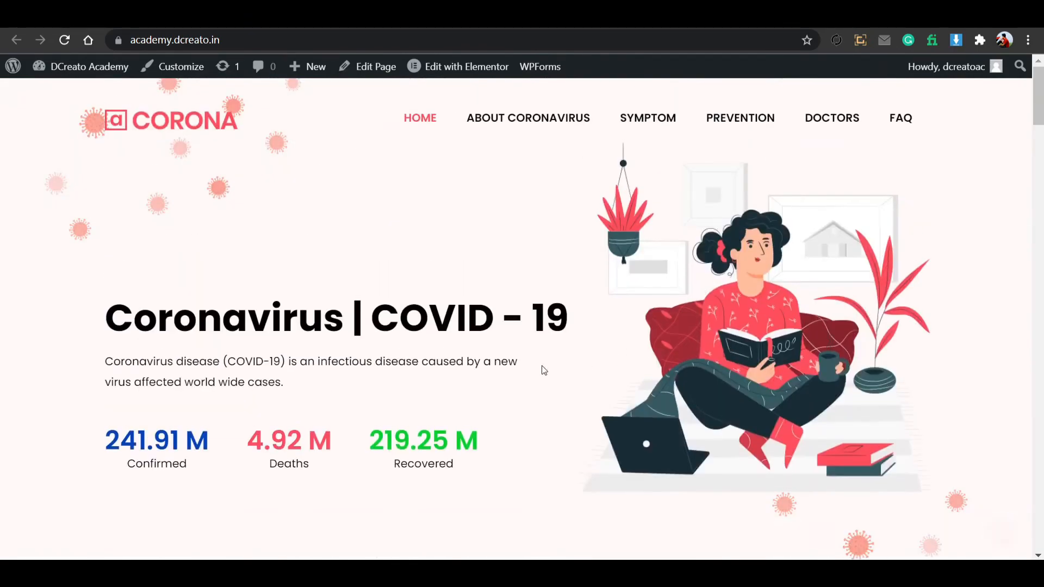
Review the finished home page from the hero through the contagion, About Covid 19, symptoms, prevention and Our Expert Doctors sections.
scroll(660, 344, "down", 1)
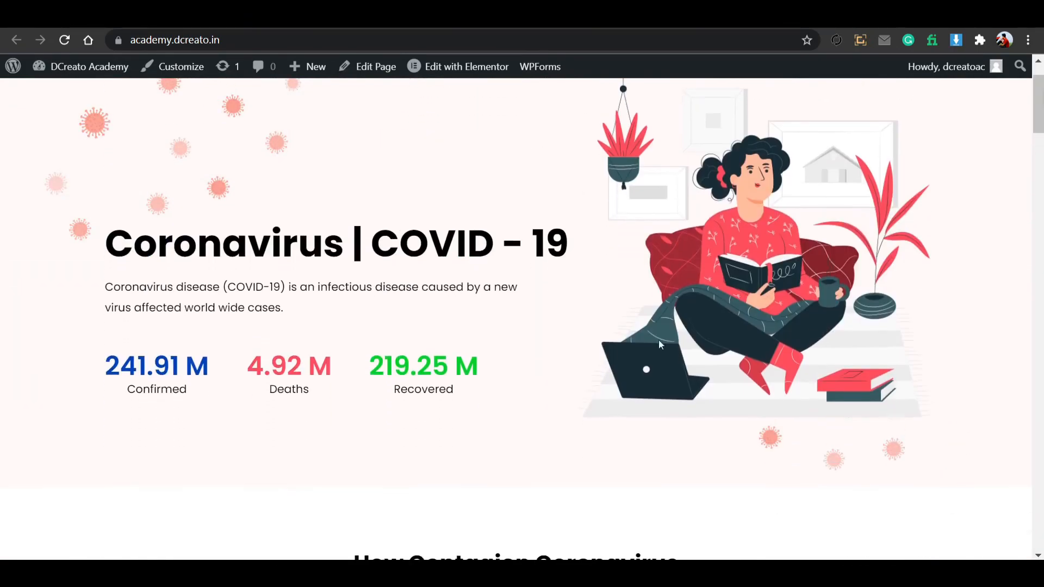
scroll(711, 354, "down", 13)
scroll(967, 378, "up", 5)
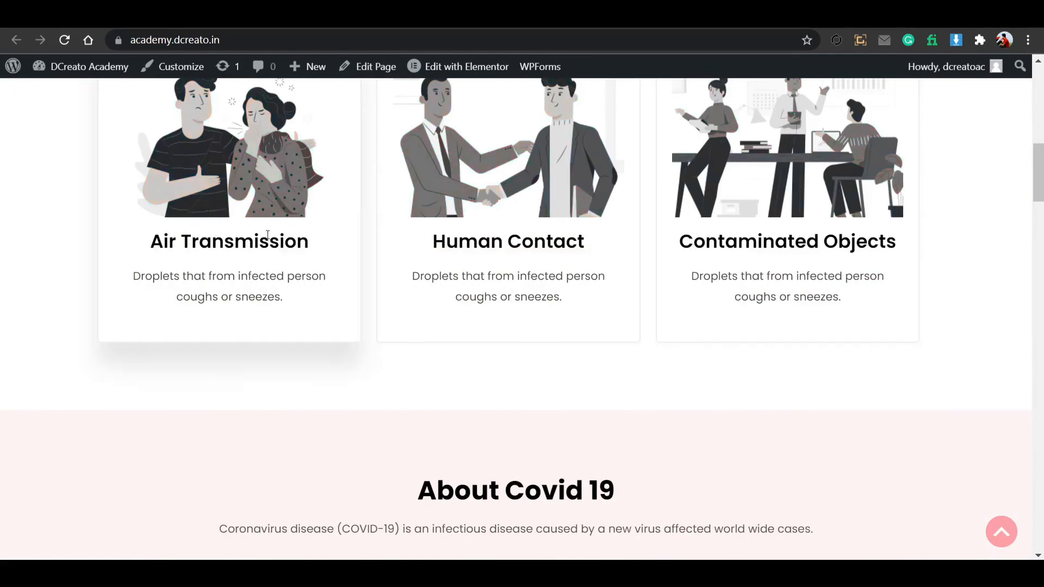
scroll(619, 324, "down", 5)
scroll(619, 325, "down", 15)
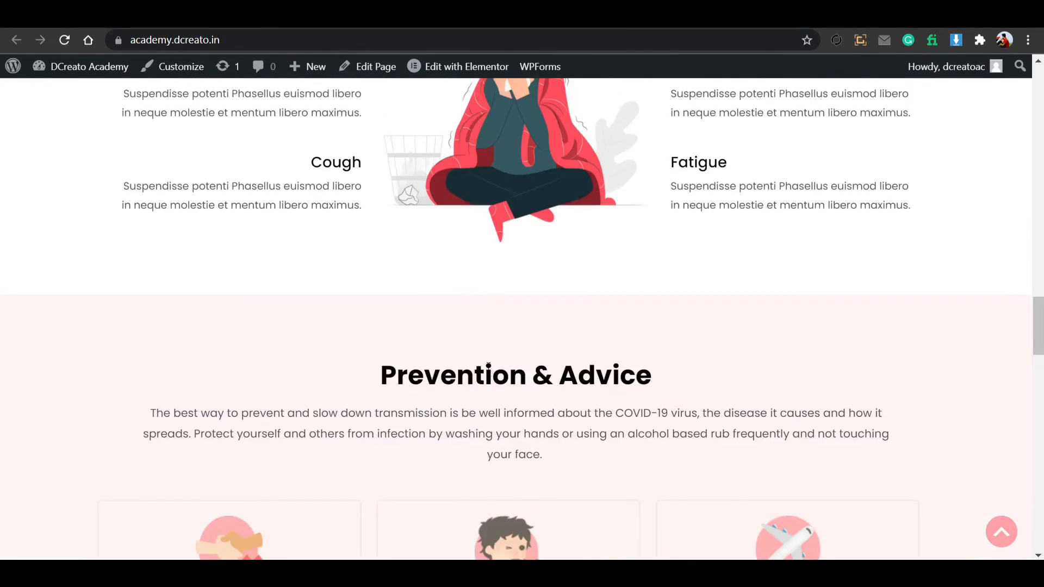
scroll(606, 387, "down", 5)
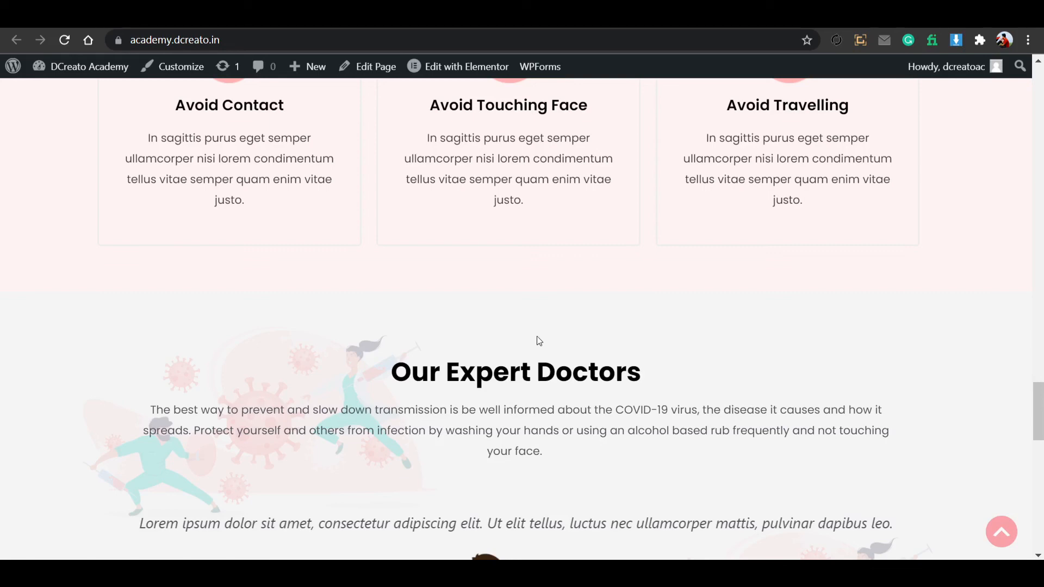
scroll(515, 319, "up", 10)
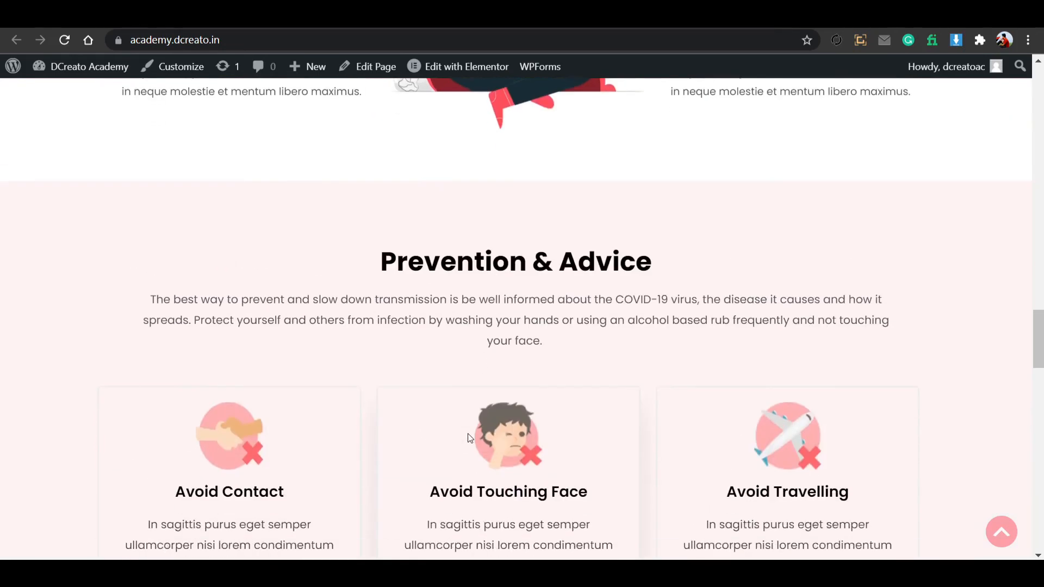
scroll(470, 438, "down", 1)
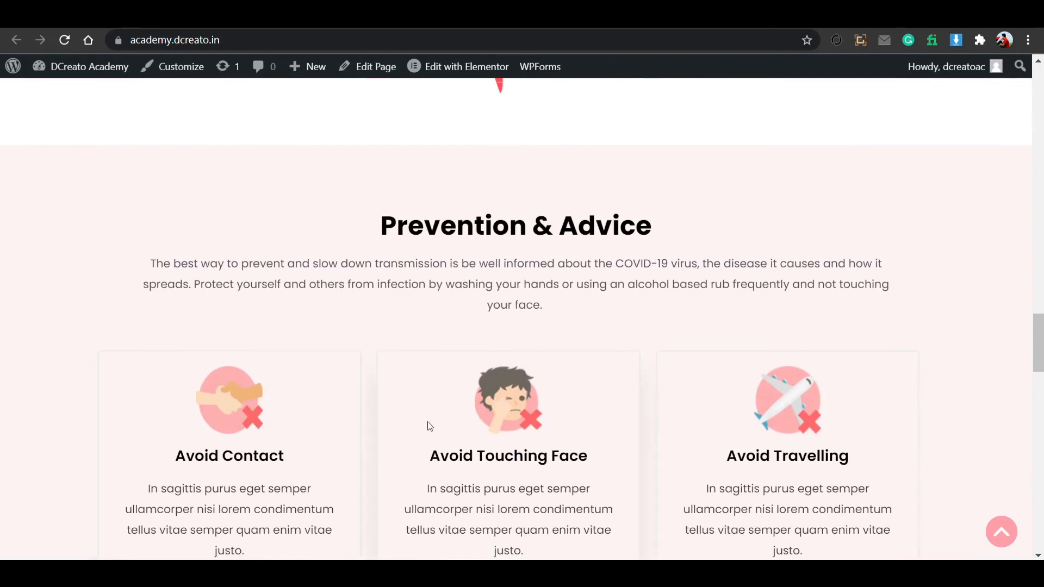
scroll(703, 440, "down", 3)
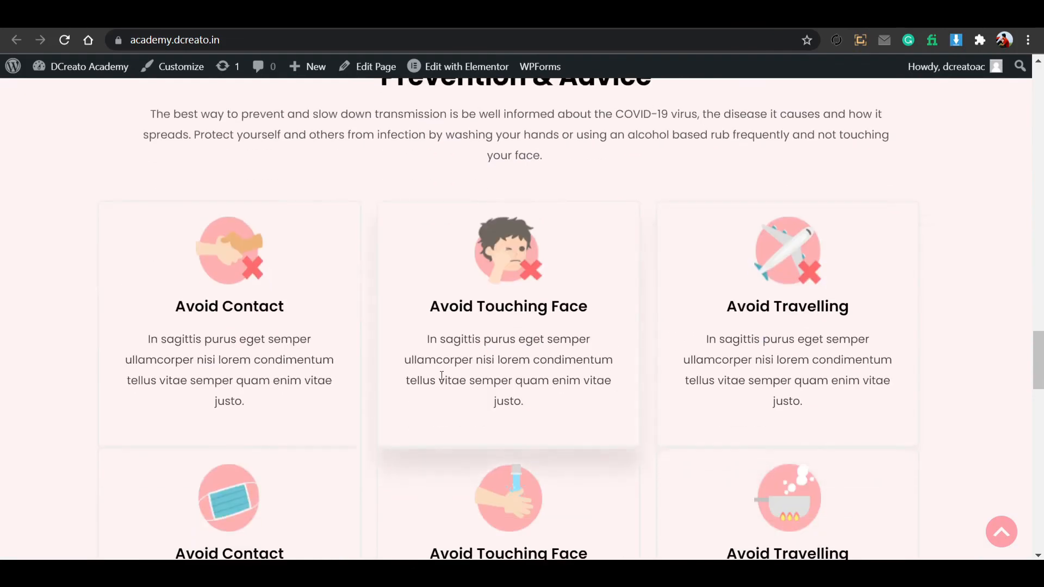
scroll(480, 334, "up", 7)
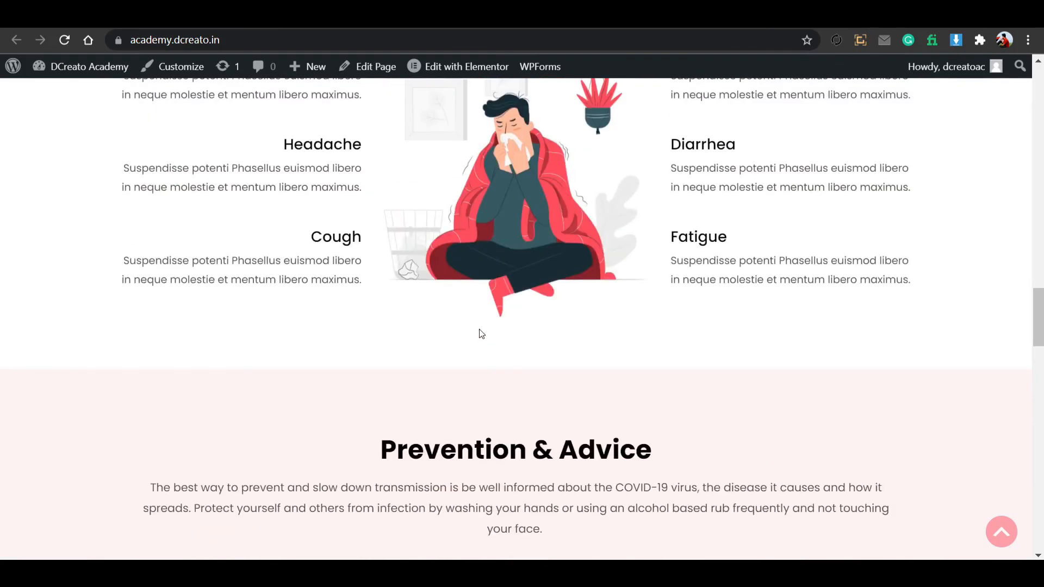
Look through the whole home page once more, from the header and hero down to the FAQ accordion and the Any Question? contact form.
scroll(480, 320, "up", 15)
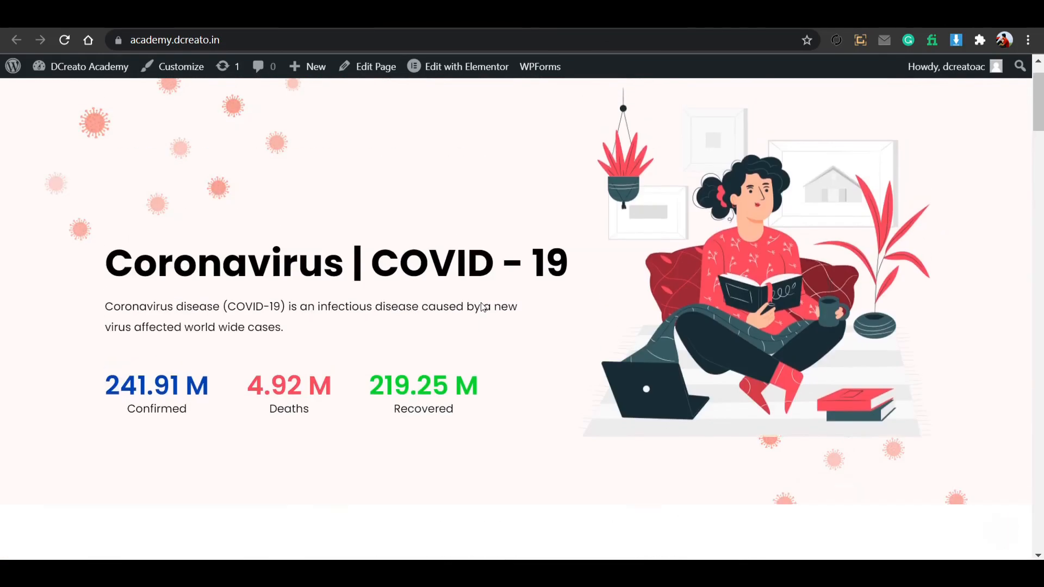
scroll(482, 307, "up", 1)
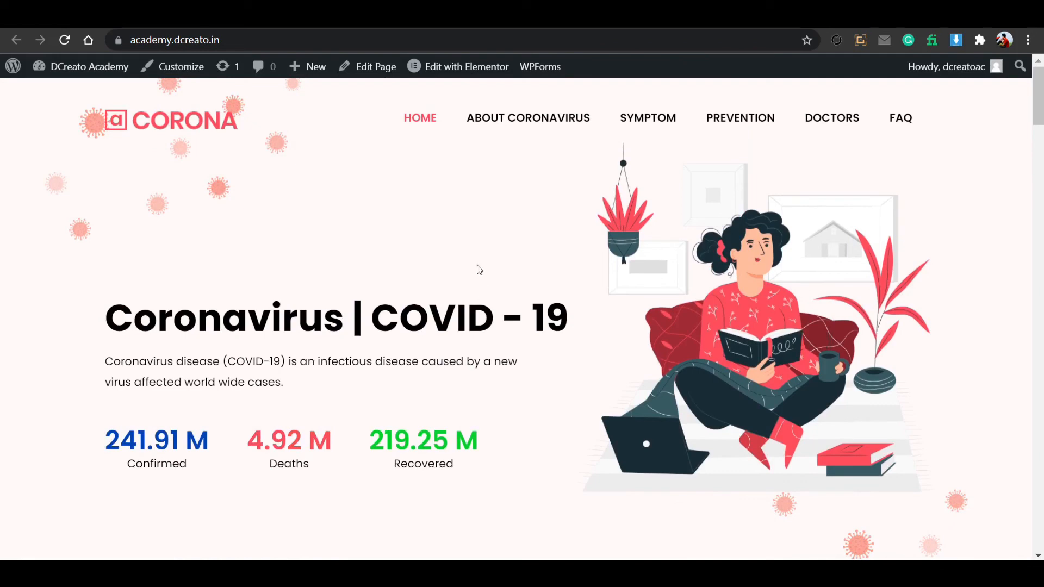
scroll(532, 256, "down", 8)
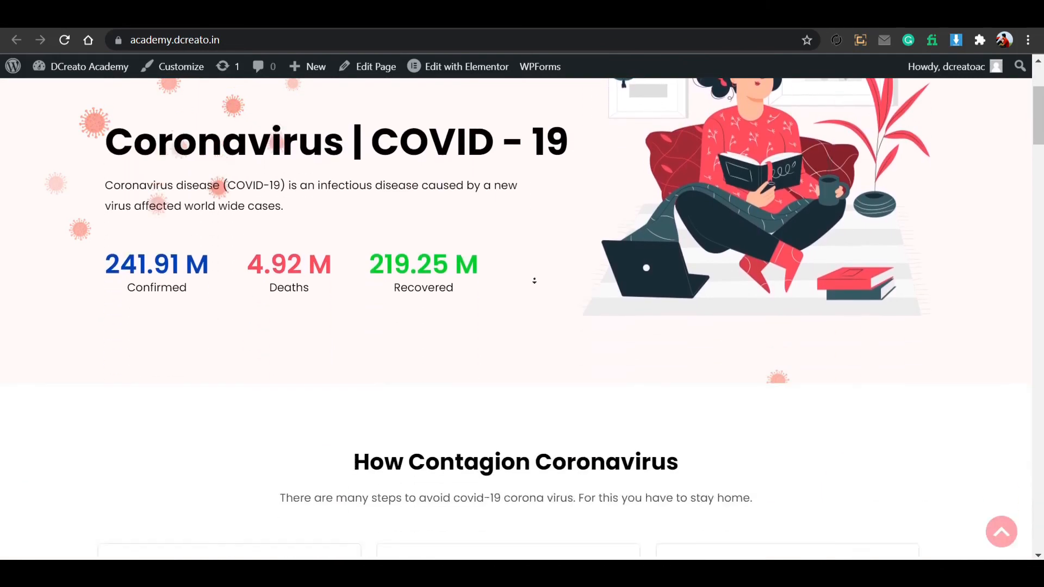
scroll(534, 280, "down", 10)
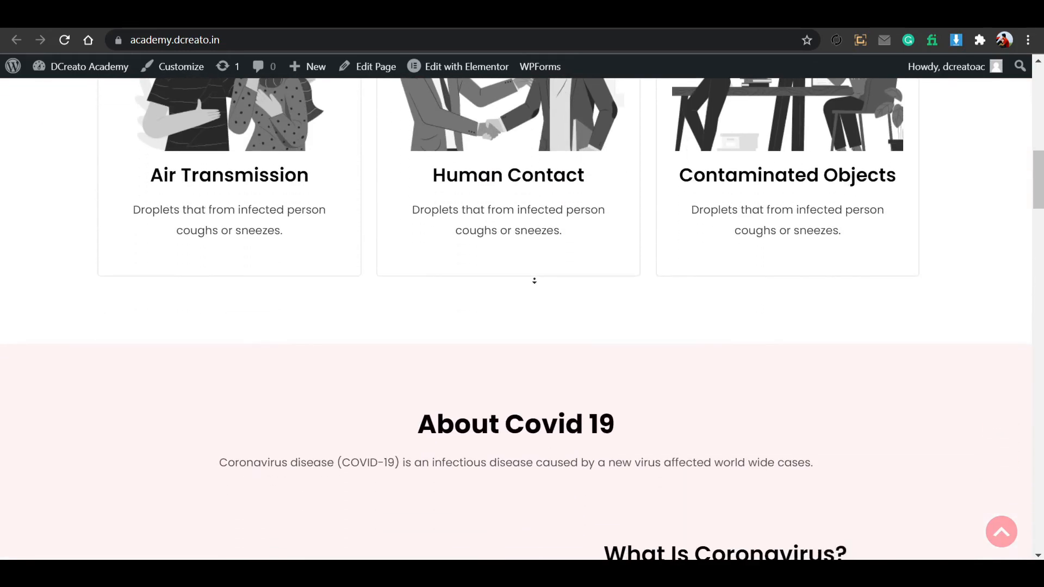
scroll(534, 280, "down", 10)
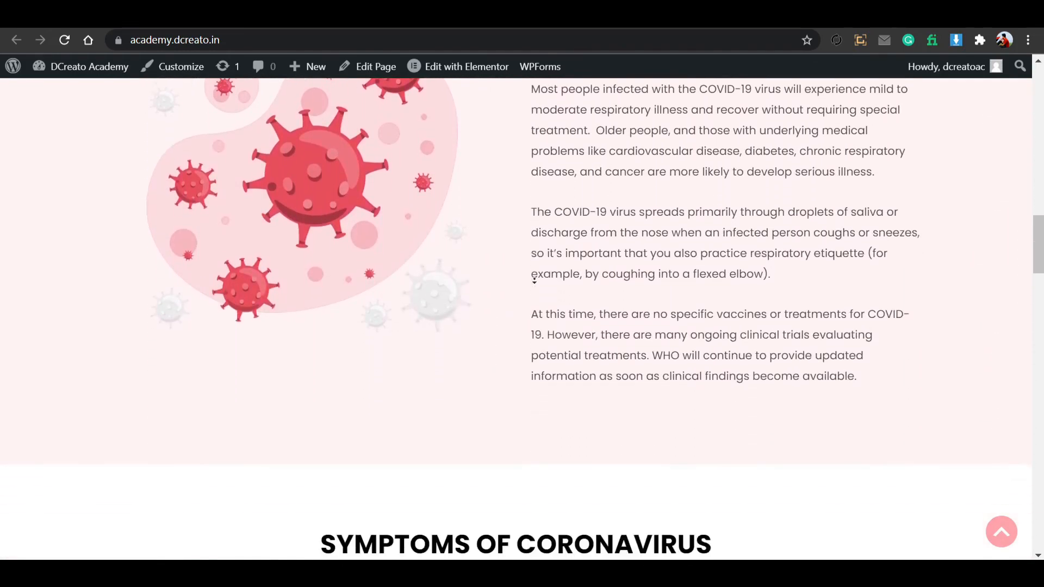
scroll(535, 280, "down", 10)
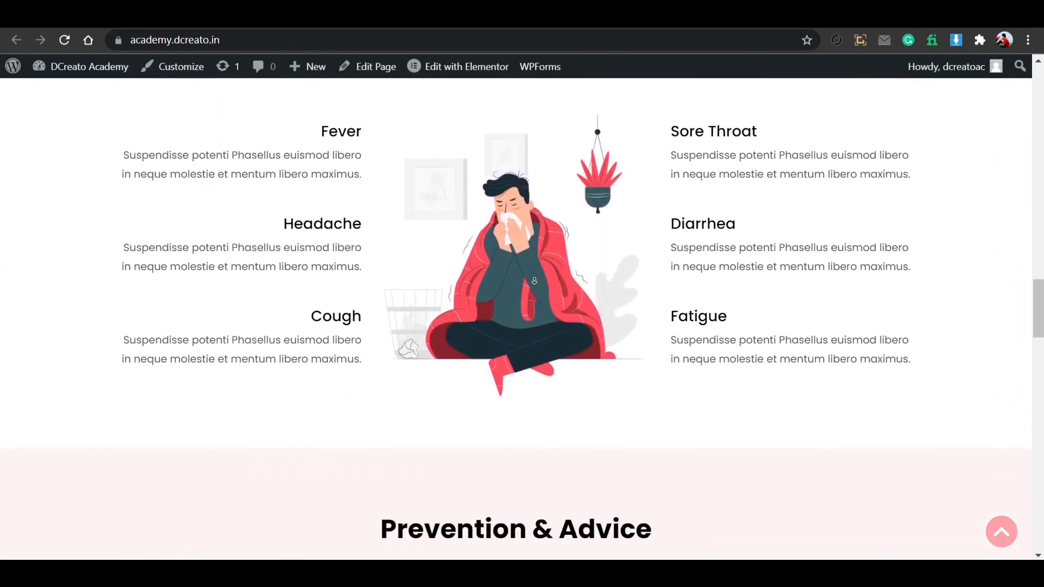
scroll(534, 281, "down", 10)
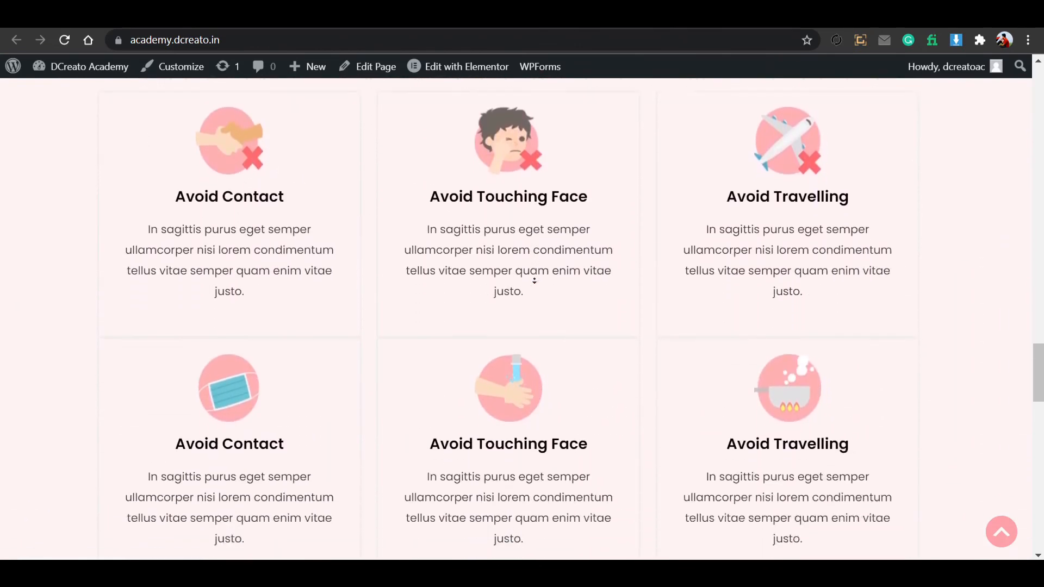
scroll(535, 280, "down", 10)
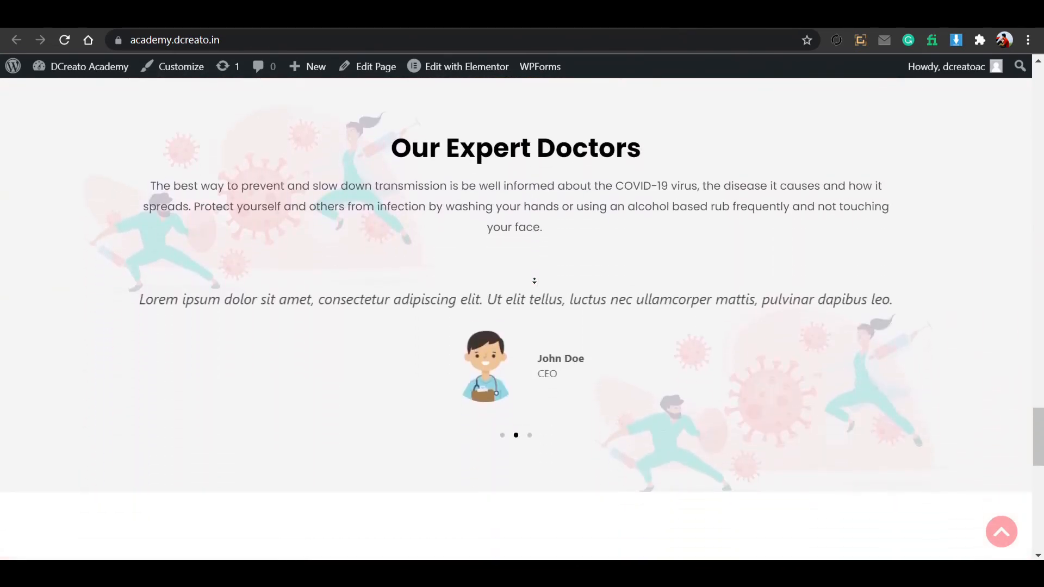
scroll(535, 280, "down", 8)
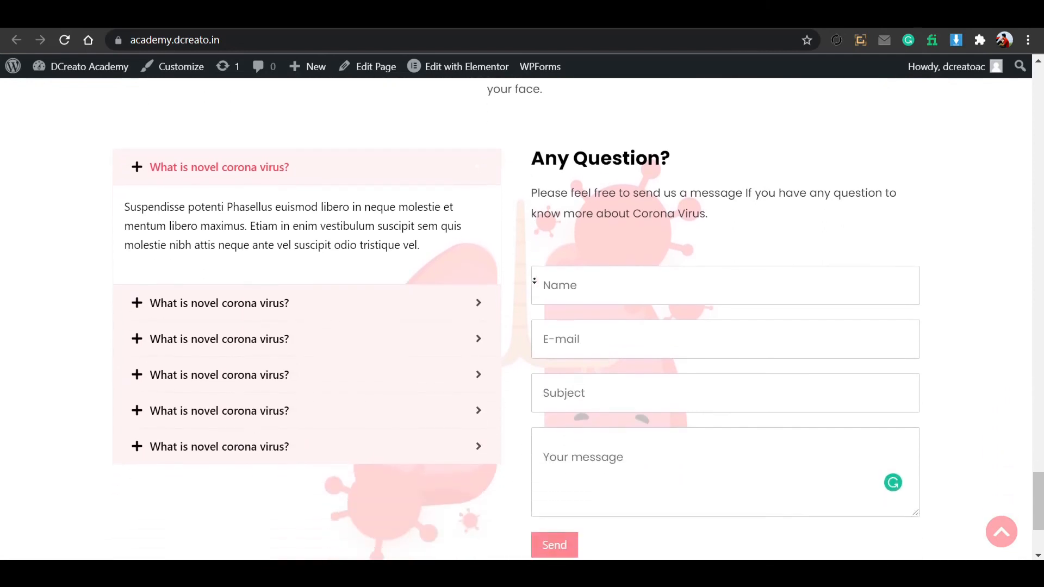